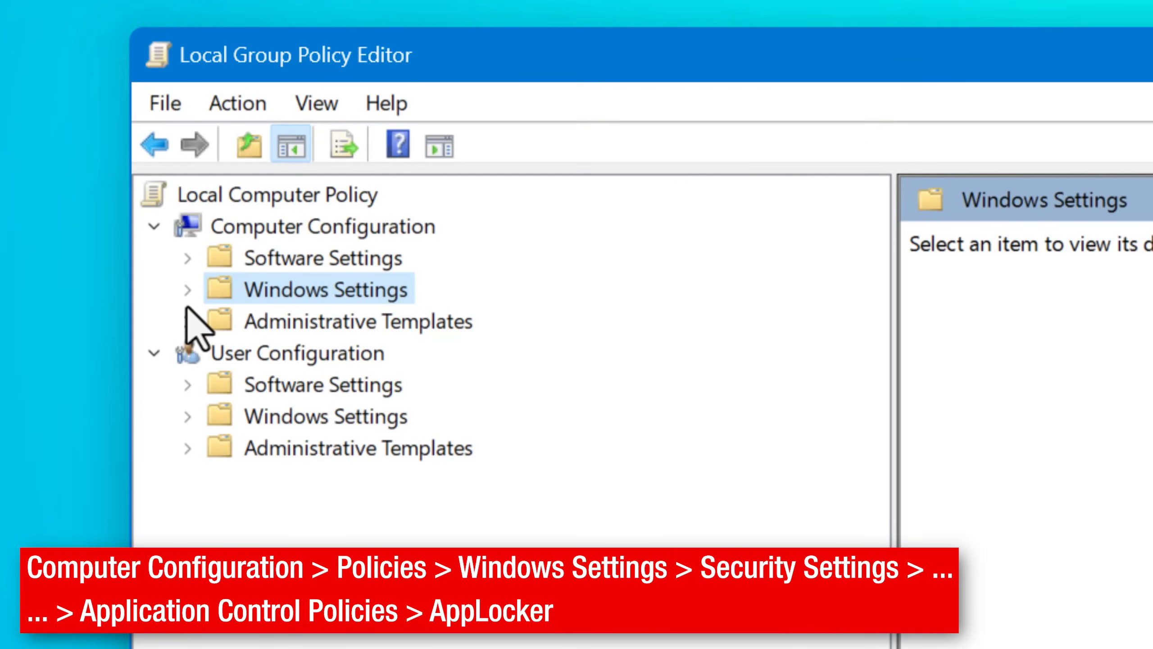
# Step: Open AppLocker under Computer Configuration > Windows Settings > Security Settings > Application Control Policies in the policy editor
pyautogui.click(187, 289)
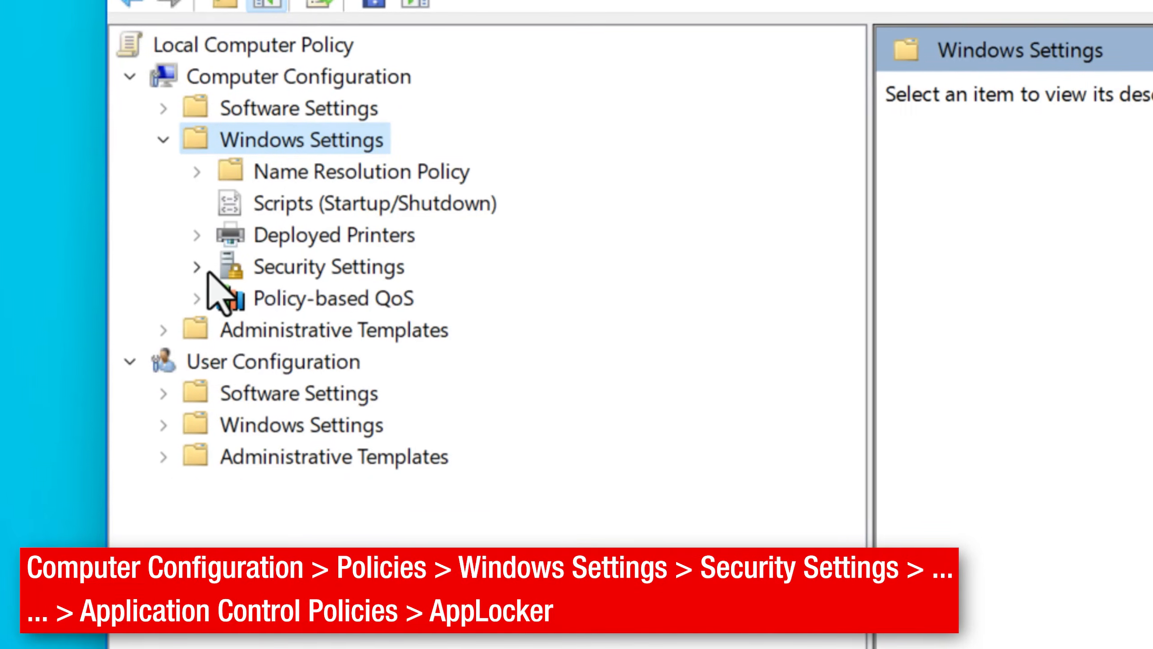
pyautogui.click(222, 416)
pyautogui.click(195, 271)
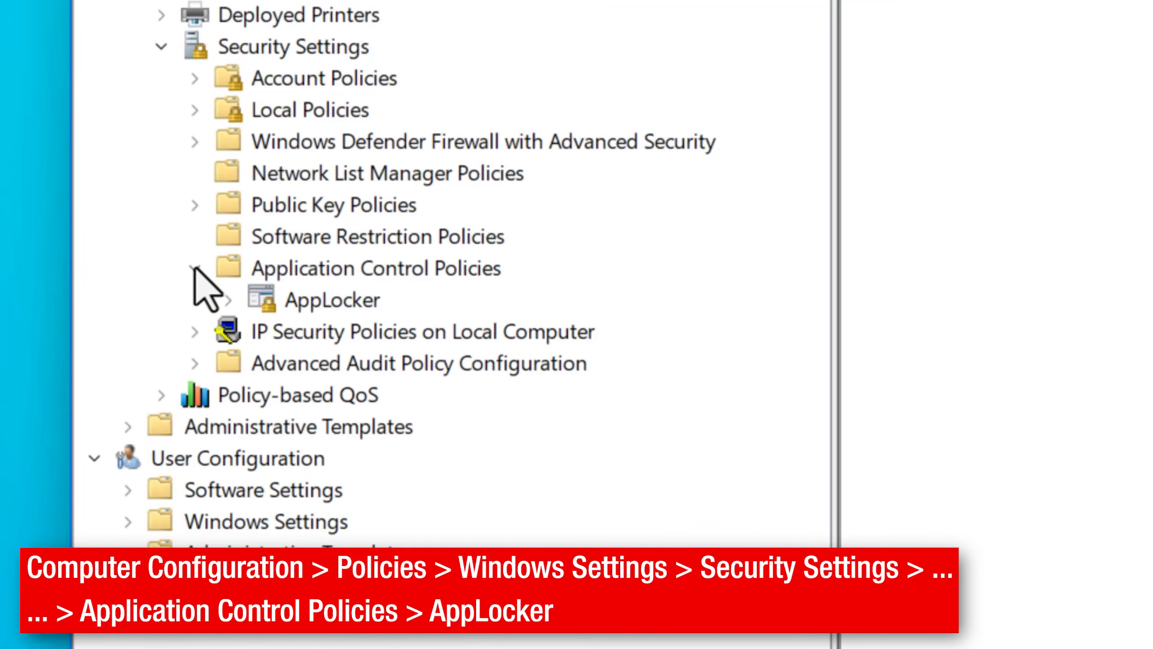
pyautogui.doubleClick(302, 300)
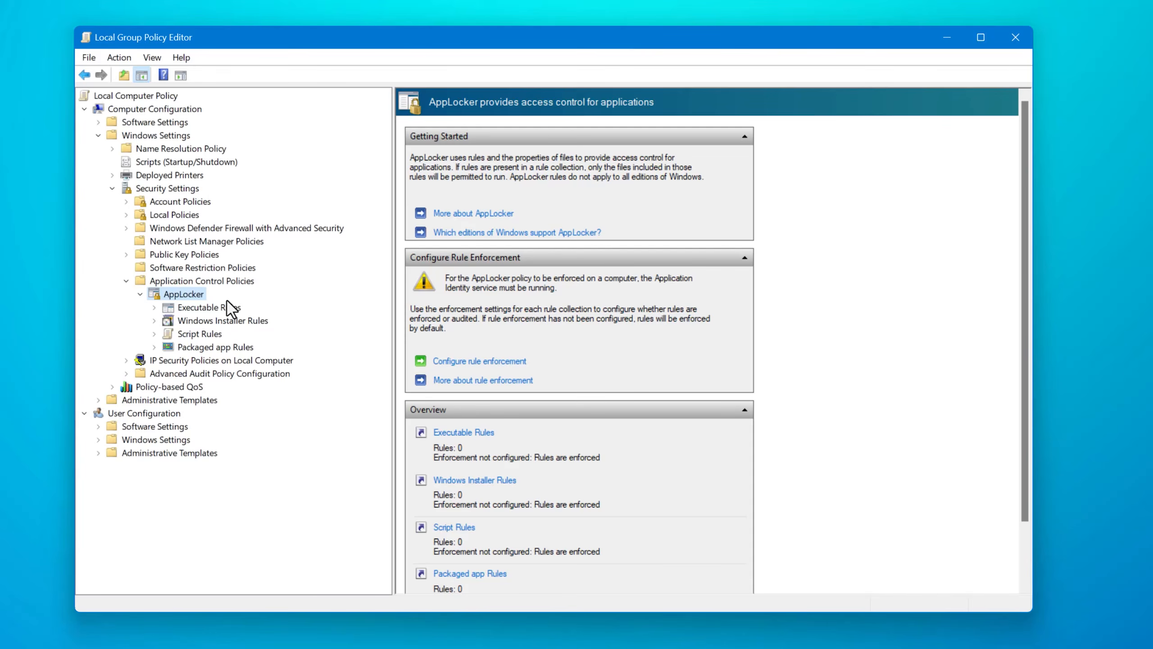
# Step: Minimize the policy editor and launch mmc.exe to start an empty management console
pyautogui.click(953, 37)
pyautogui.click(18, 636)
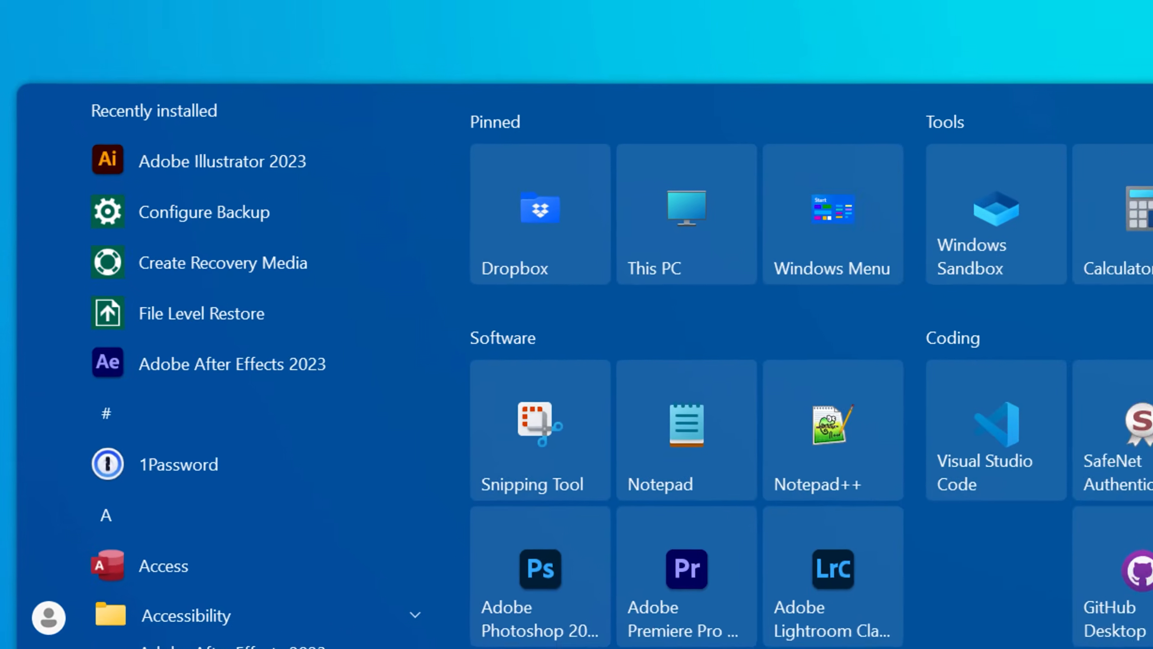
pyautogui.write('mmc')
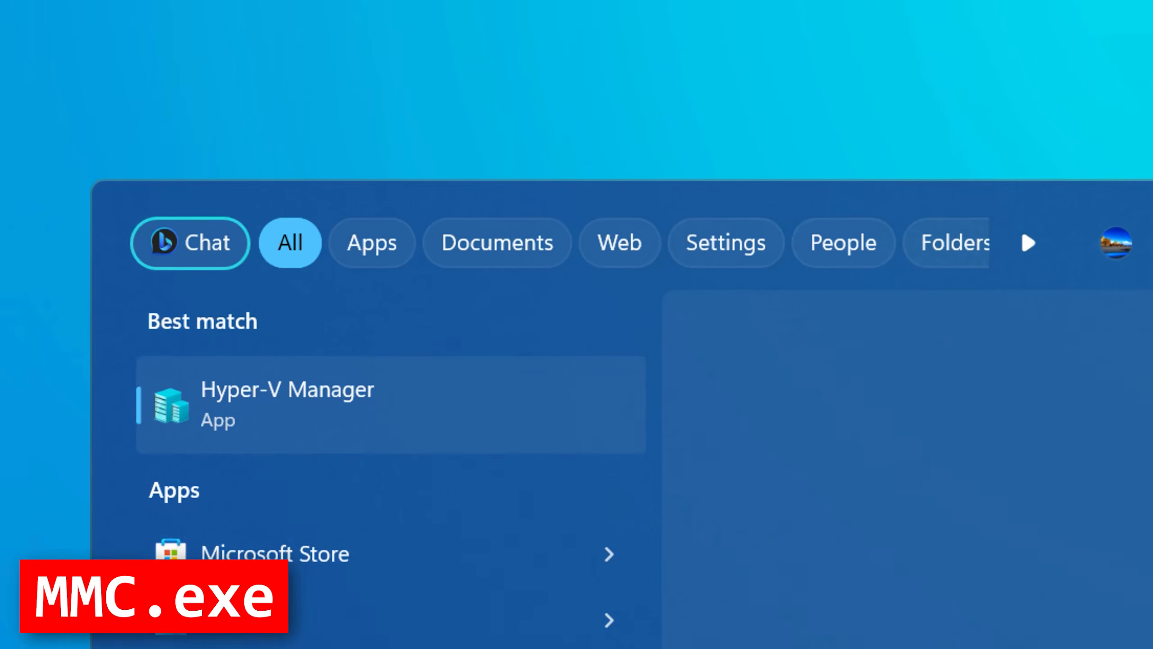
pyautogui.write('.exe')
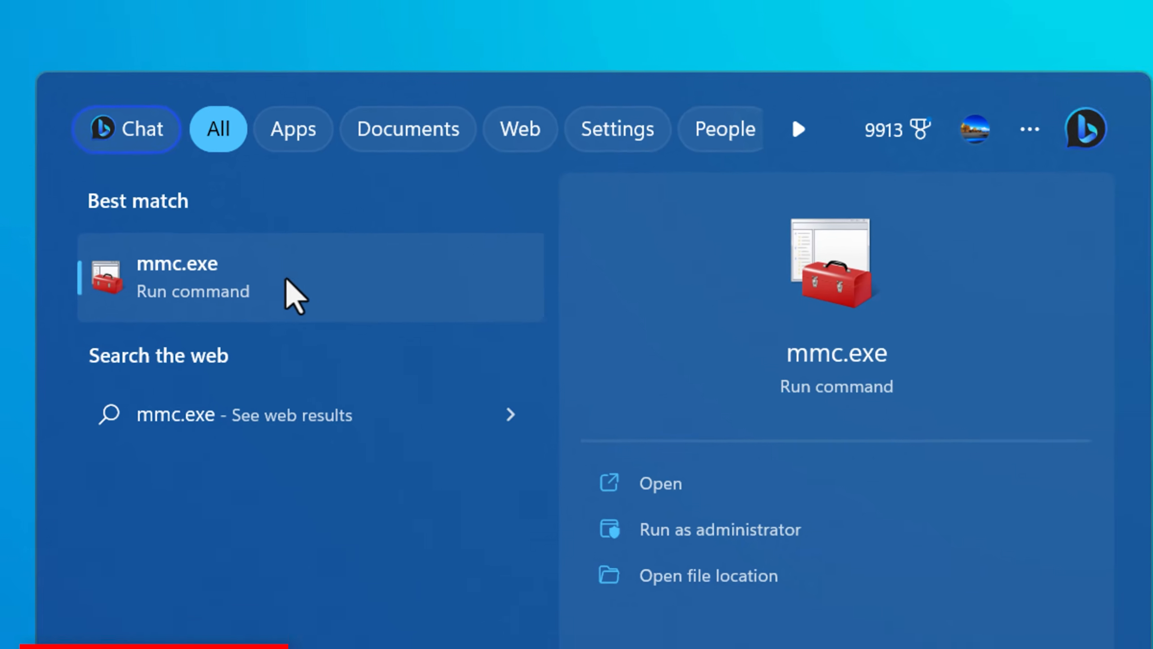
pyautogui.click(359, 291)
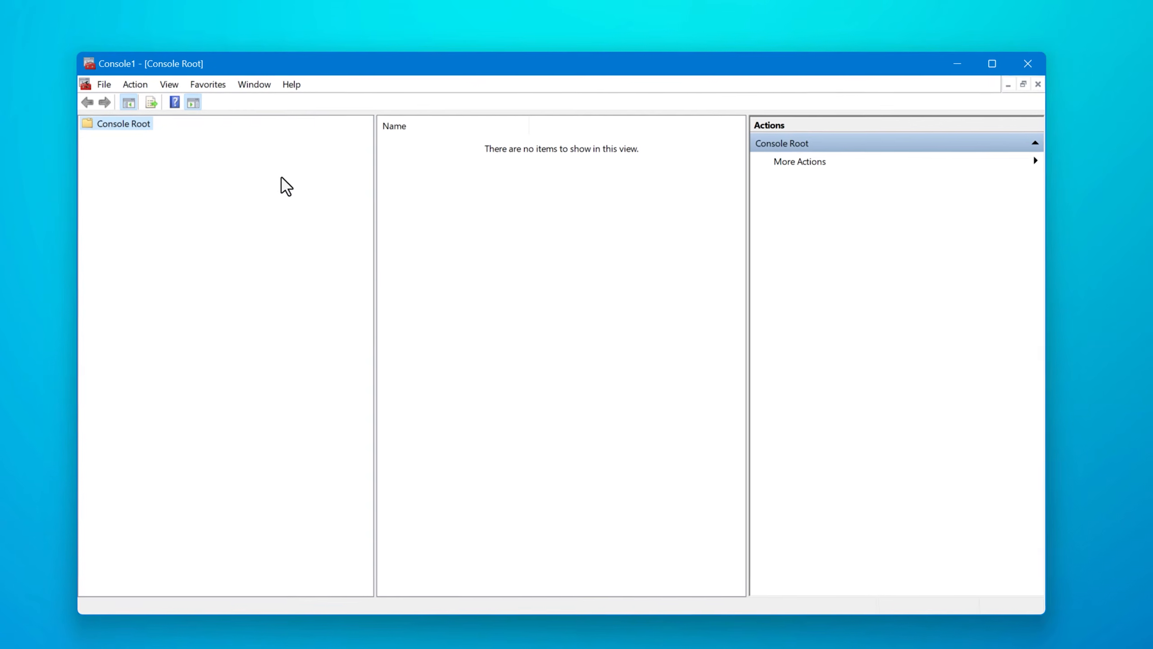
# Step: Add the Group Policy Object snap-in to the console, targeting the Local Computer policy
pyautogui.click(144, 105)
pyautogui.click(246, 251)
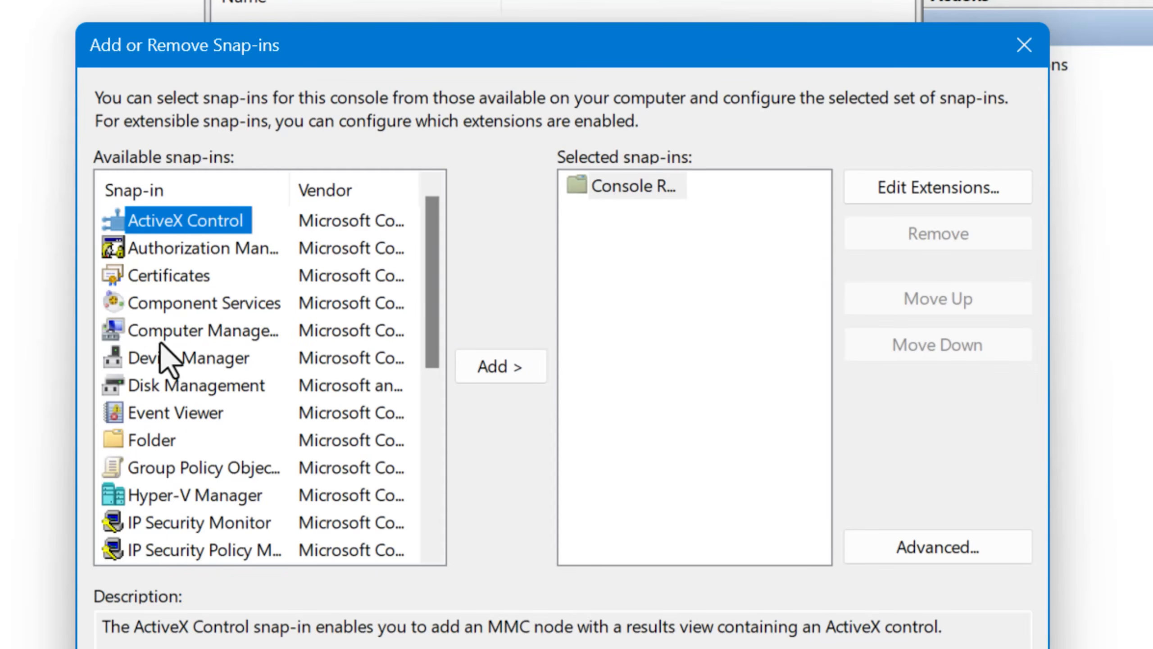
pyautogui.click(181, 467)
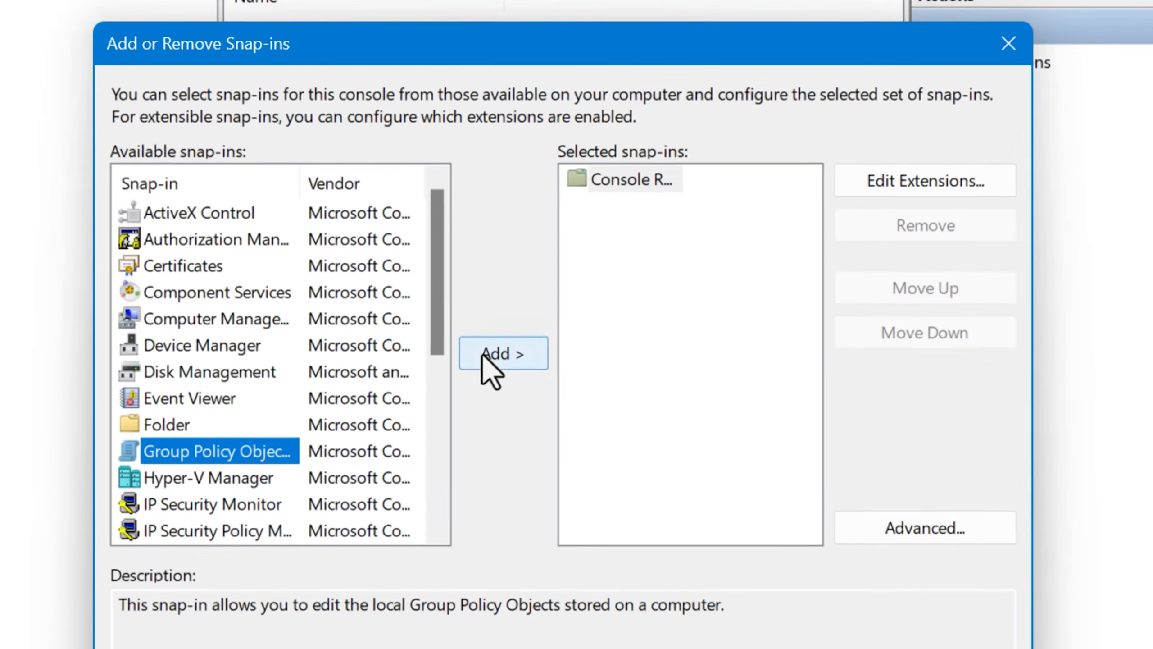
pyautogui.click(501, 366)
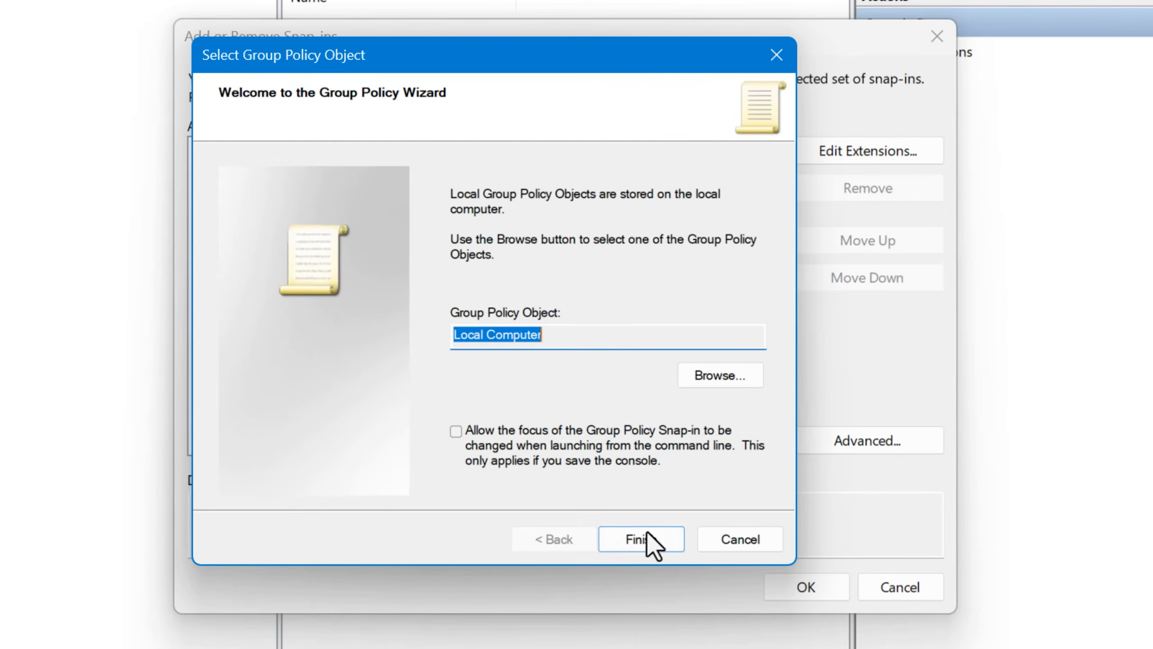
pyautogui.click(641, 543)
pyautogui.click(806, 587)
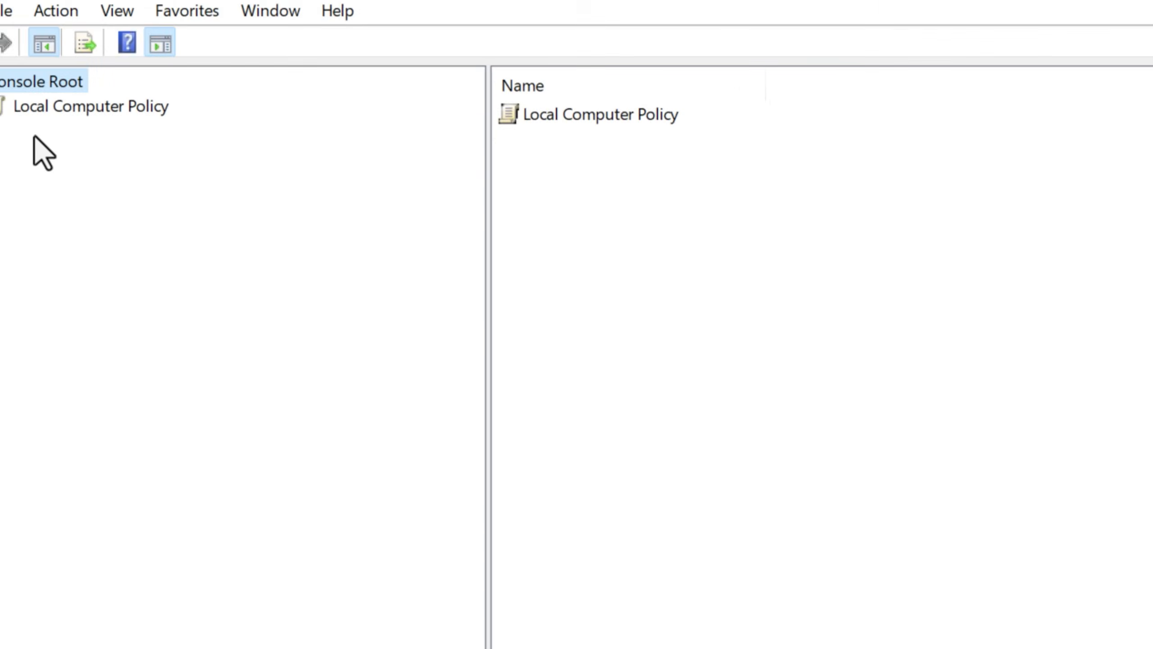
# Step: Open a new console window rooted at AppLocker, found in the computer's Windows Settings > Security Settings > Application Control Policies
pyautogui.click(86, 186)
pyautogui.click(115, 214)
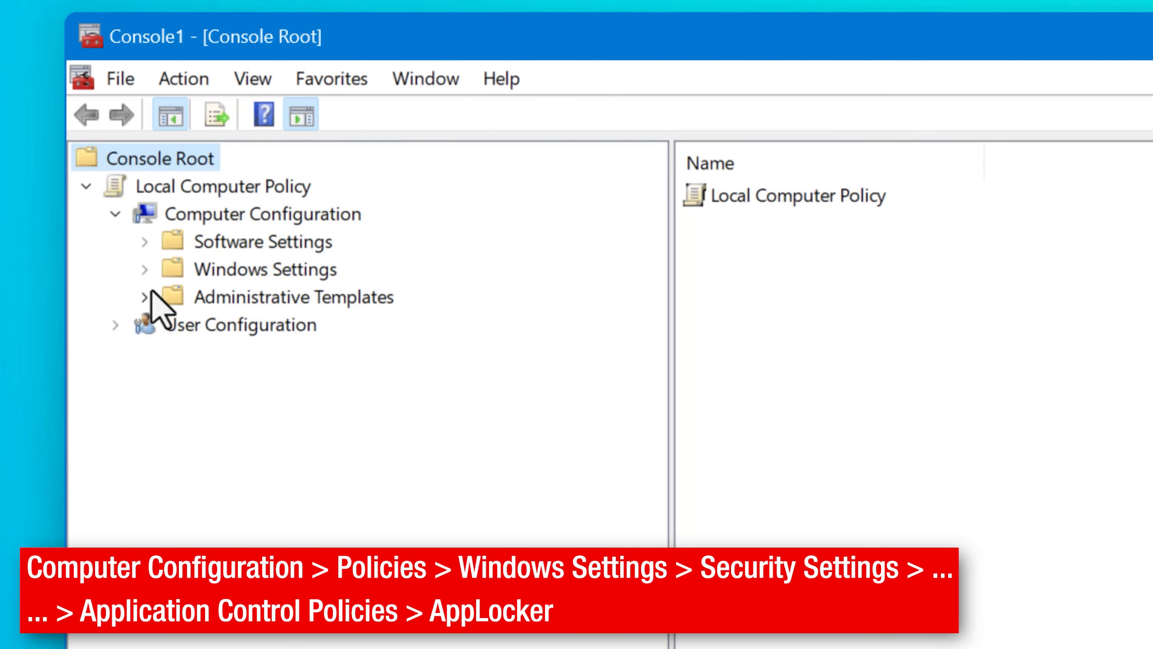
pyautogui.click(144, 270)
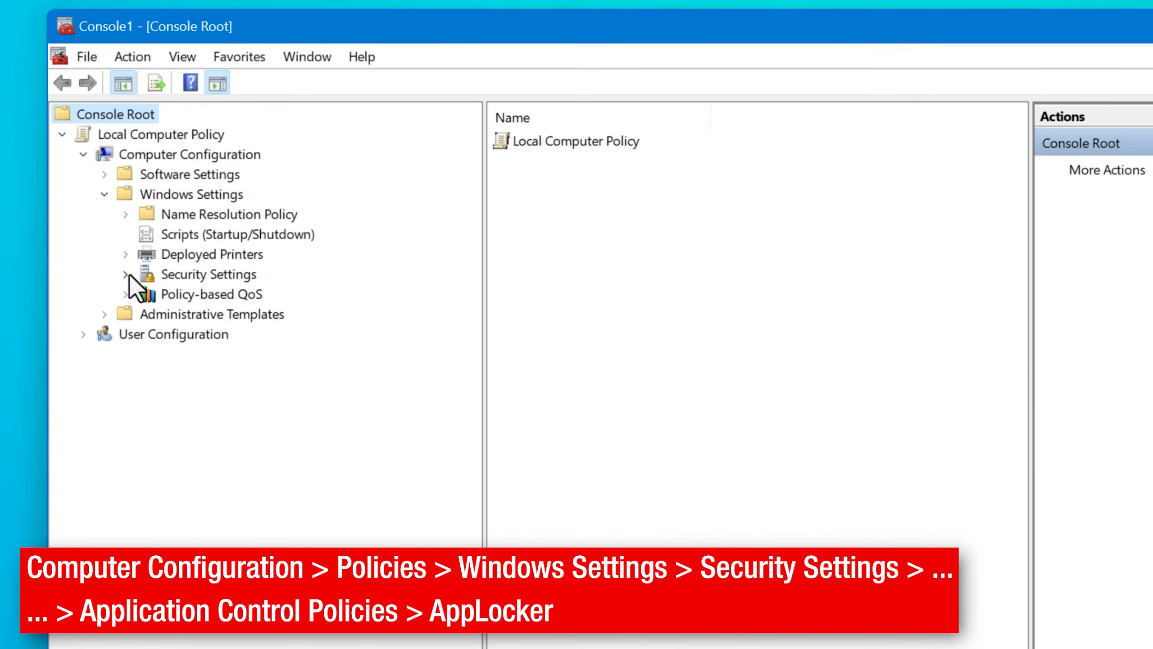
pyautogui.click(174, 380)
pyautogui.click(203, 575)
pyautogui.click(323, 602)
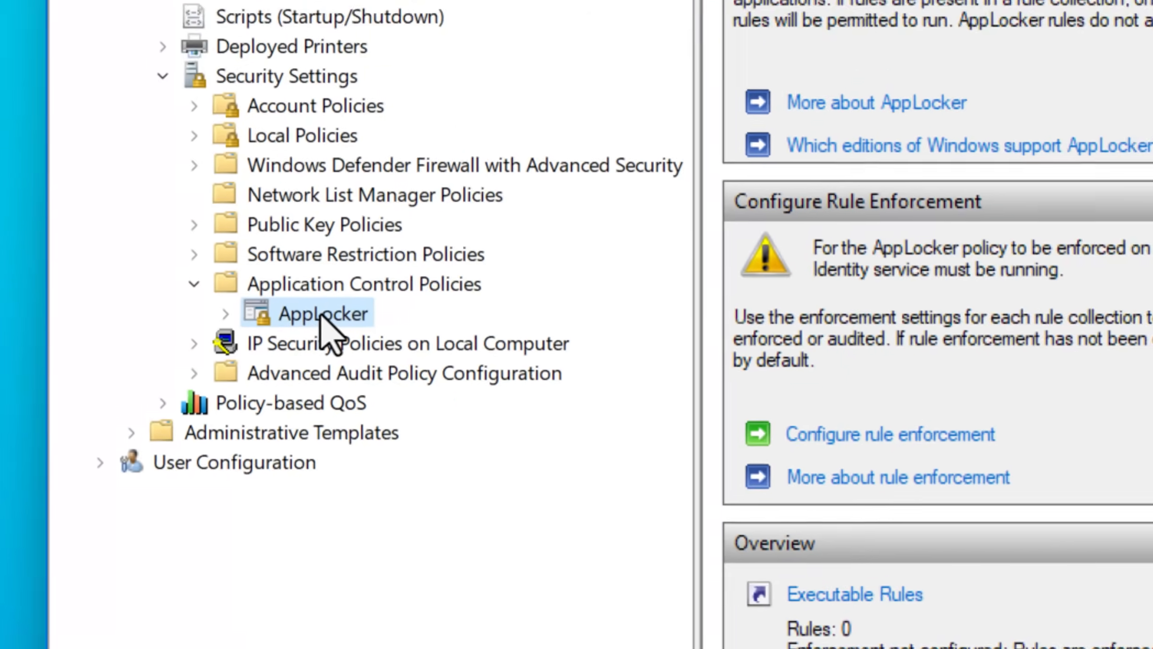
pyautogui.rightClick(227, 435)
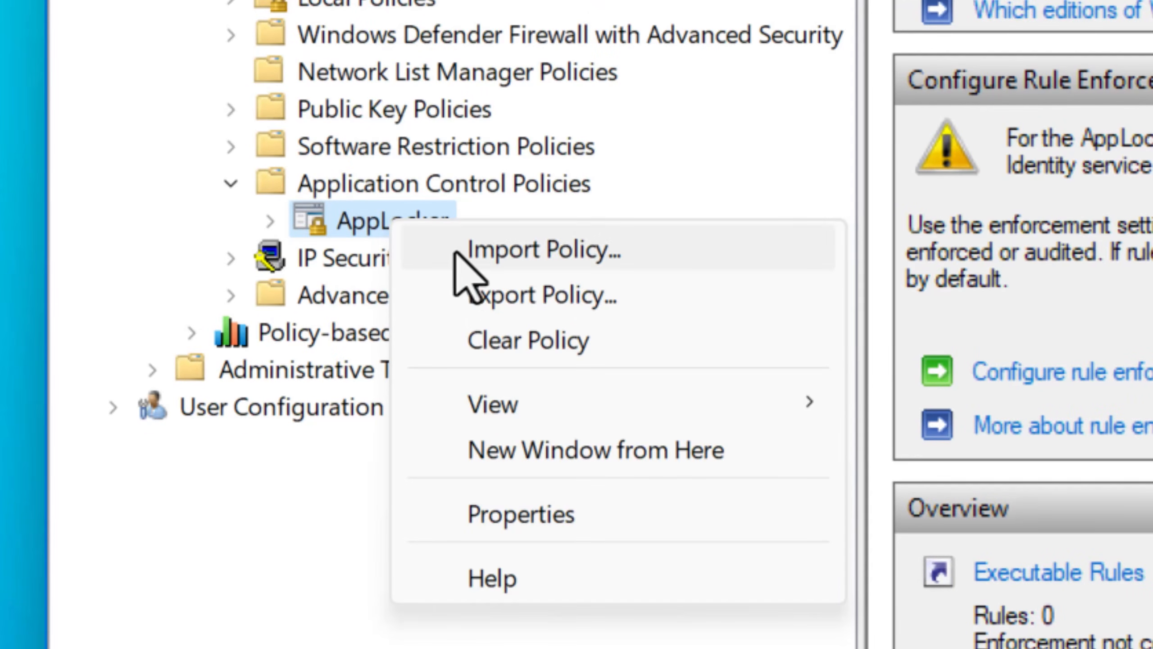
pyautogui.click(521, 454)
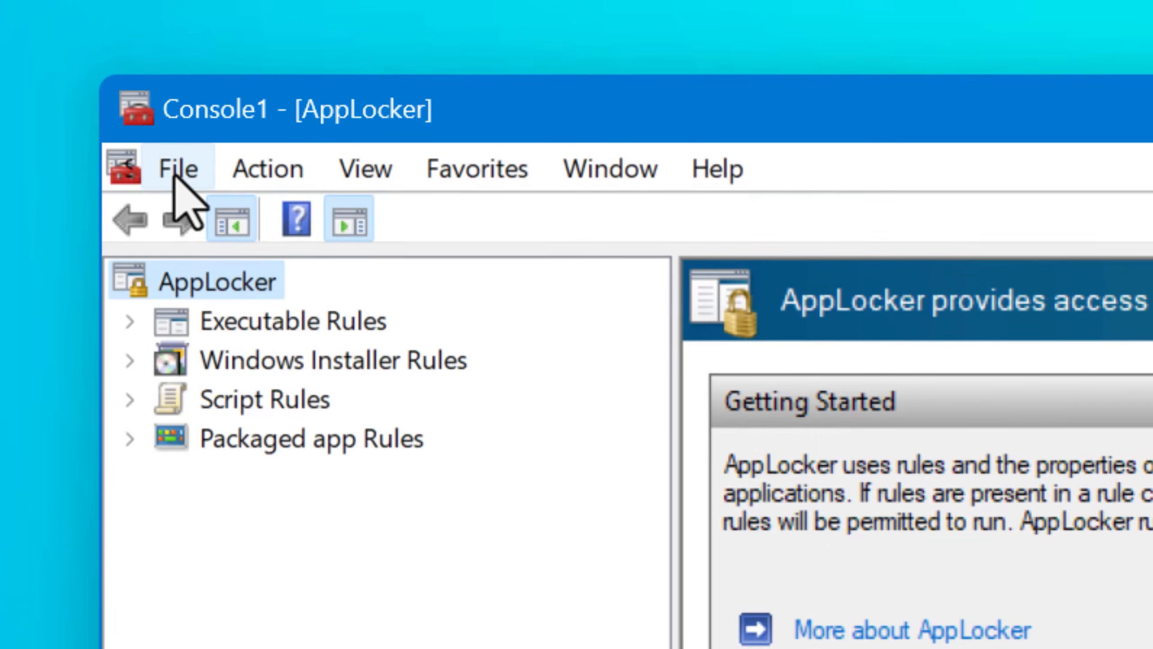
# Step: Save the console under the file name AppLocker Settings.msc
pyautogui.click(119, 86)
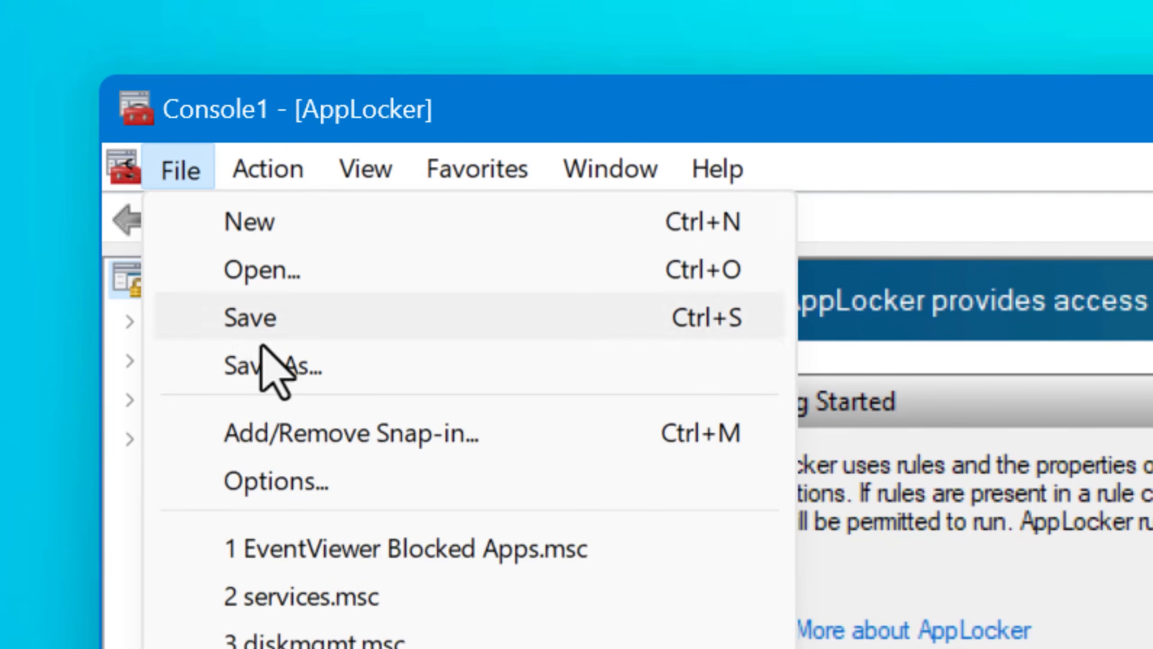
pyautogui.click(274, 368)
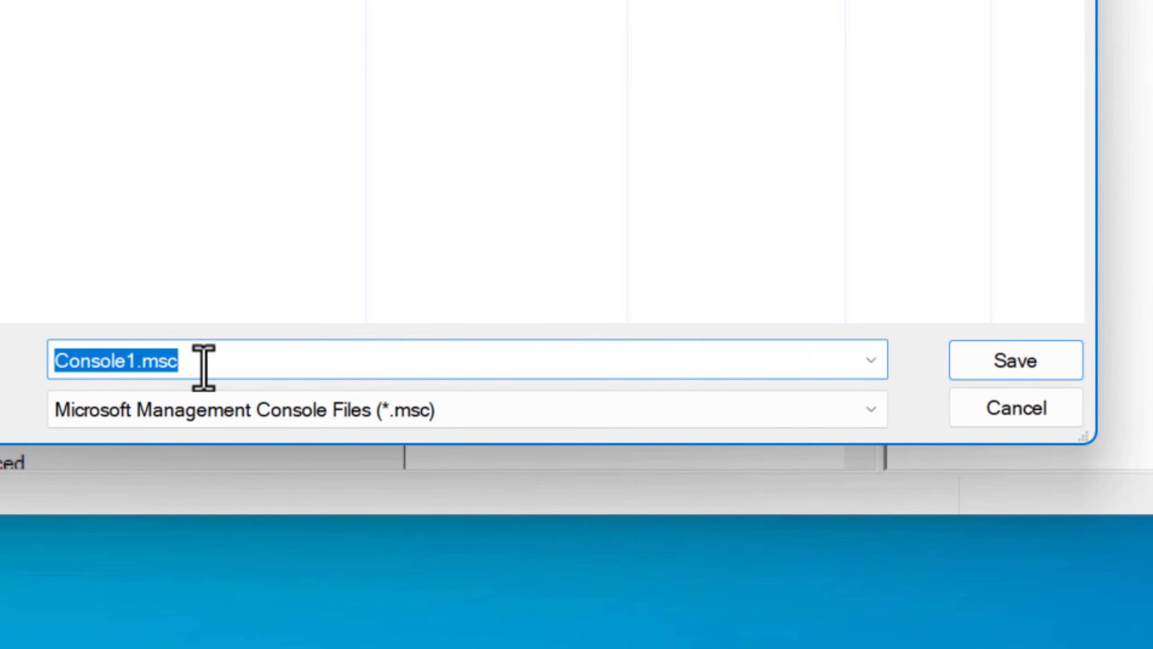
pyautogui.click(133, 366)
pyautogui.hotkey('shift', 'Home')
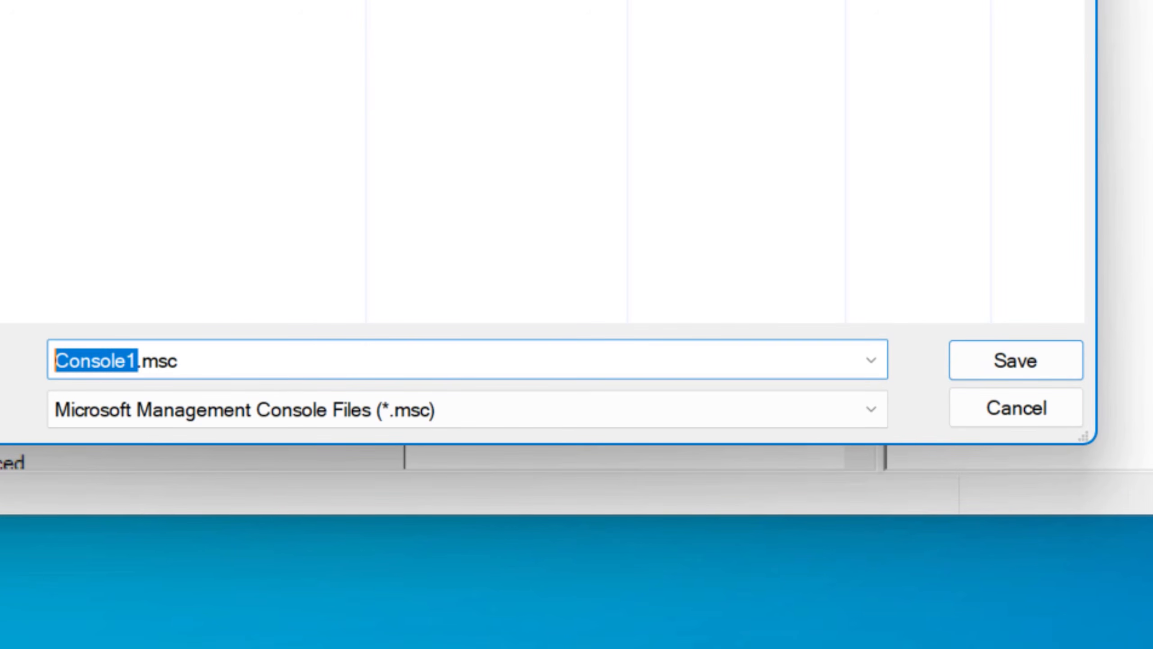
pyautogui.write('AppLocker Setting')
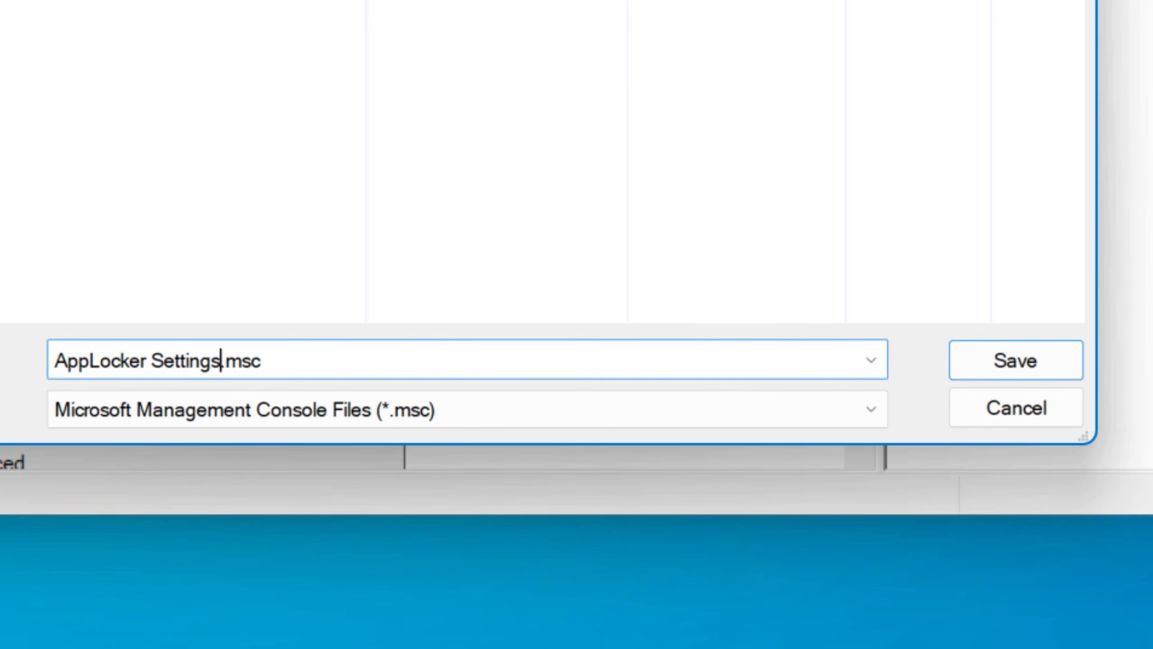
pyautogui.click(1040, 372)
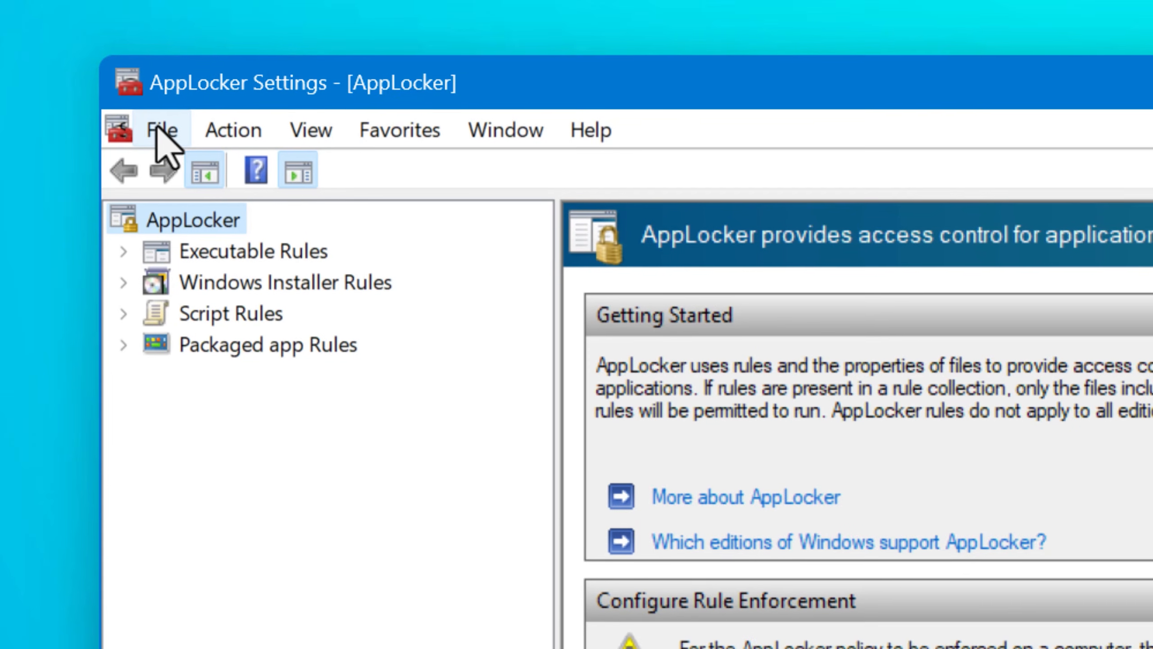
# Step: Set the console mode to "User mode - full access" and enable "Do not save changes to this console"
pyautogui.click(159, 130)
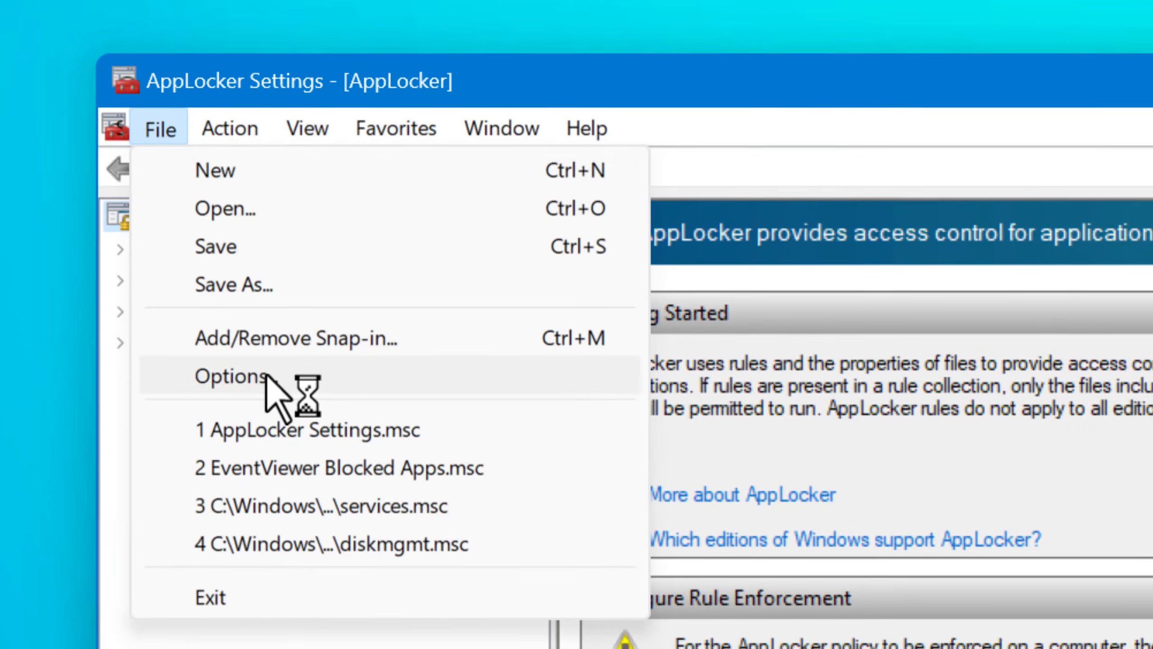
pyautogui.click(291, 386)
pyautogui.click(686, 427)
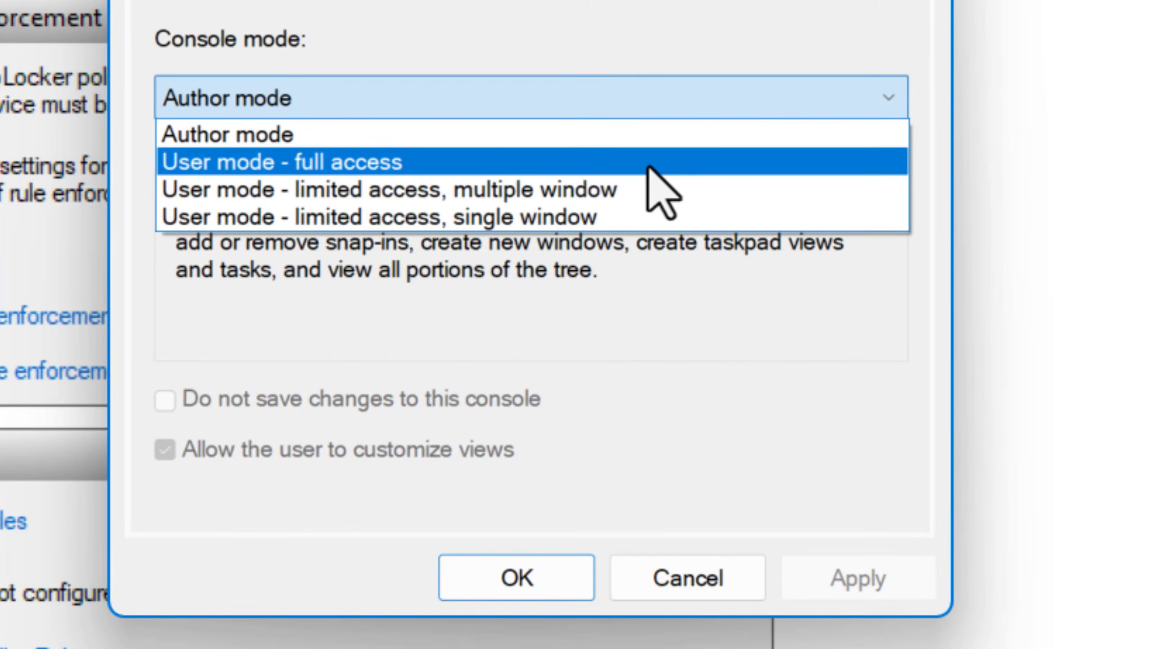
pyautogui.click(650, 167)
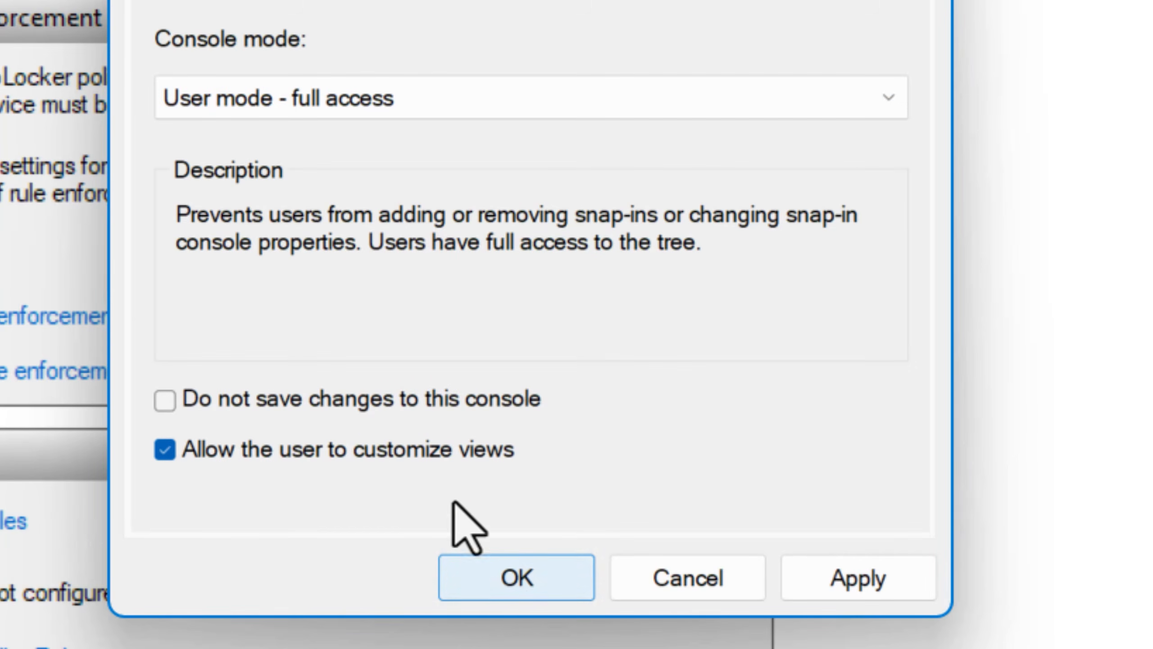
pyautogui.click(361, 396)
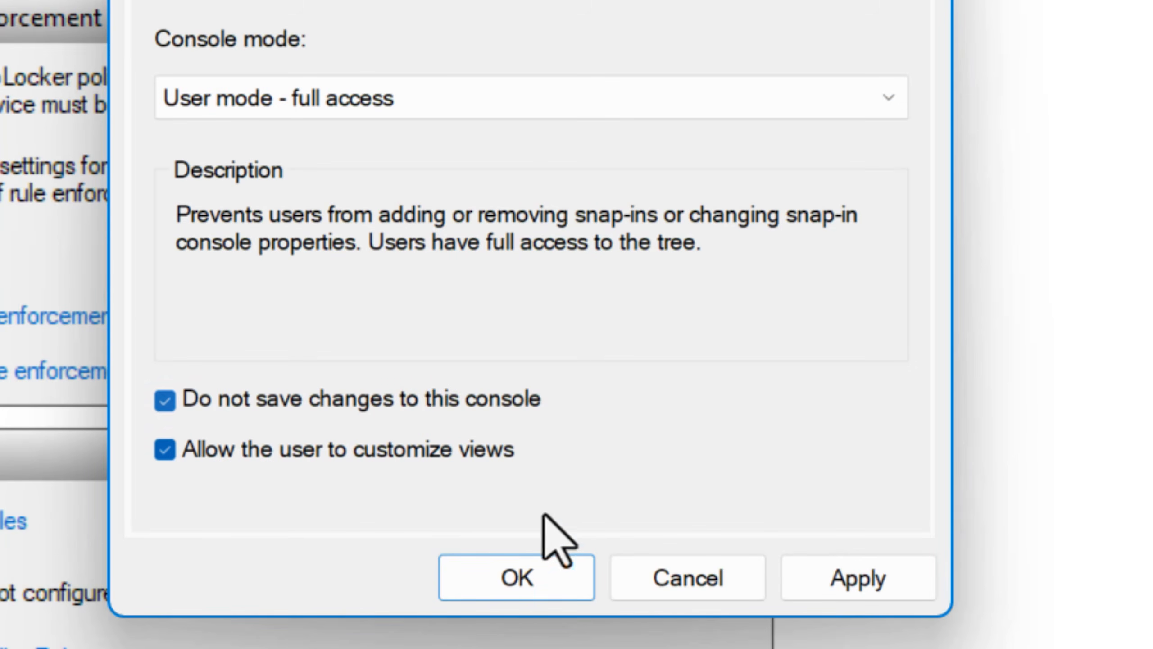
pyautogui.click(516, 576)
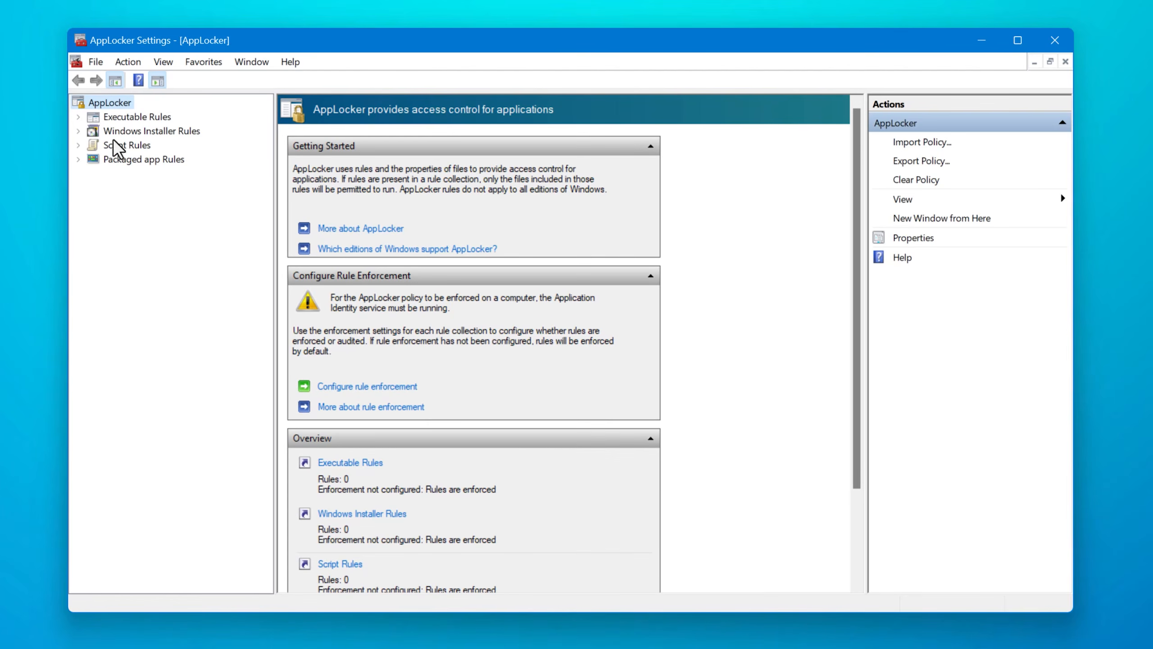
# Step: Close the console with its settings saved and reopen it from the AppLocker Settings.msc file in the Test folder
pyautogui.click(1055, 40)
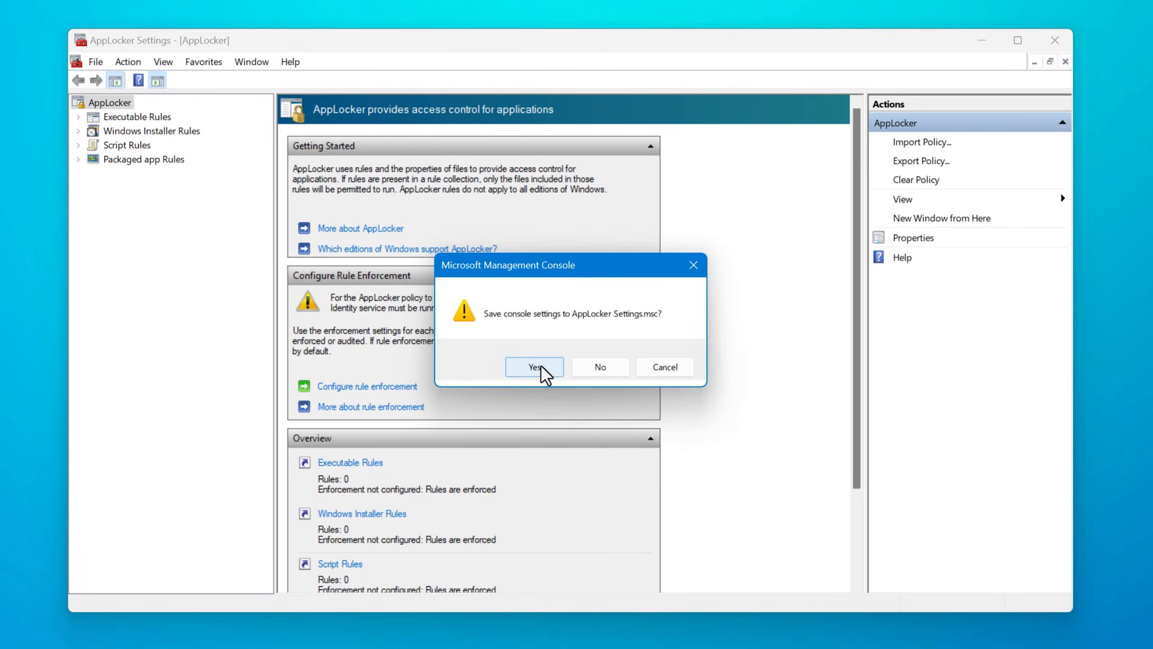
pyautogui.click(540, 368)
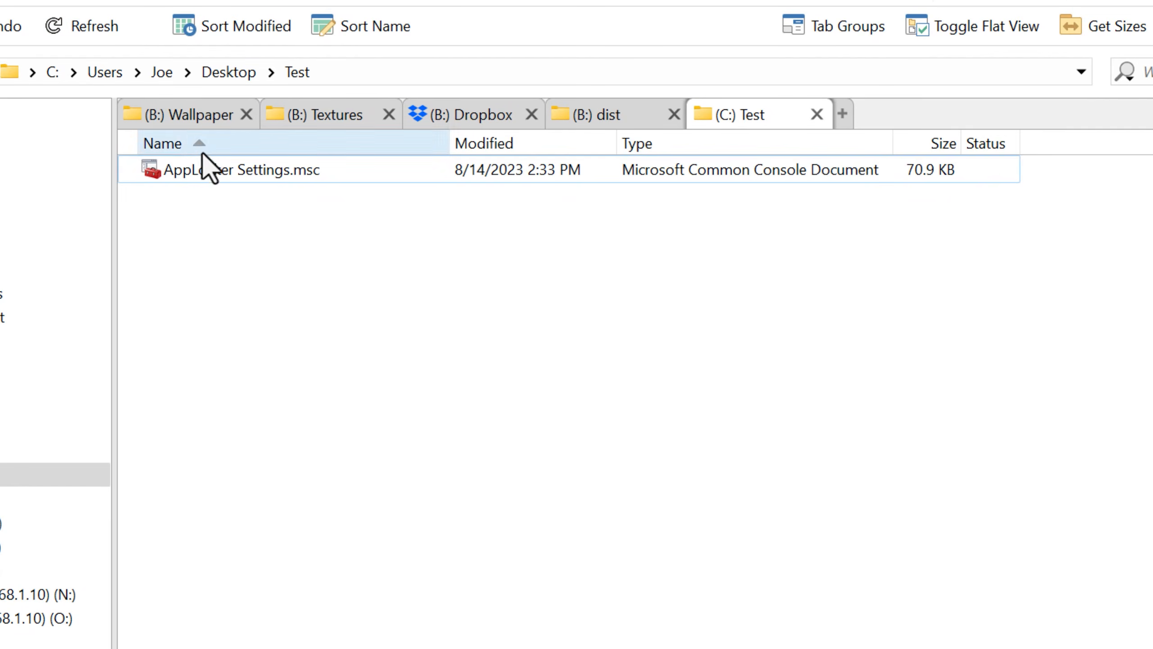
pyautogui.click(207, 168)
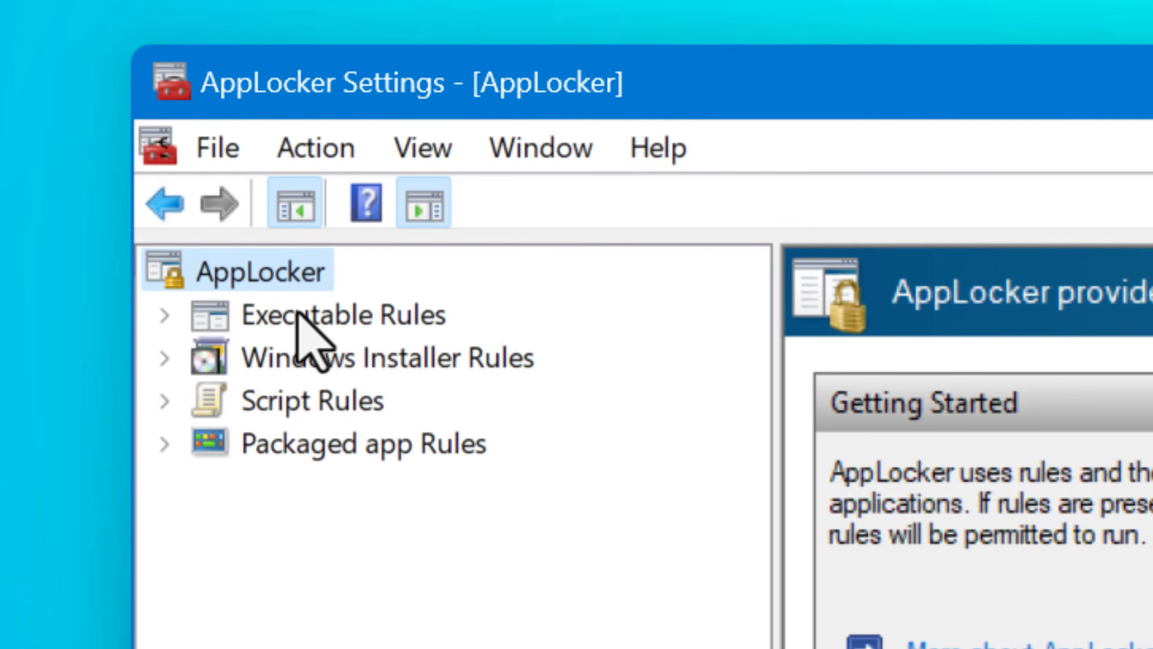
# Step: Look through the Executable, Windows Installer, Script and Packaged app rule collections and return to the AppLocker overview
pyautogui.click(321, 318)
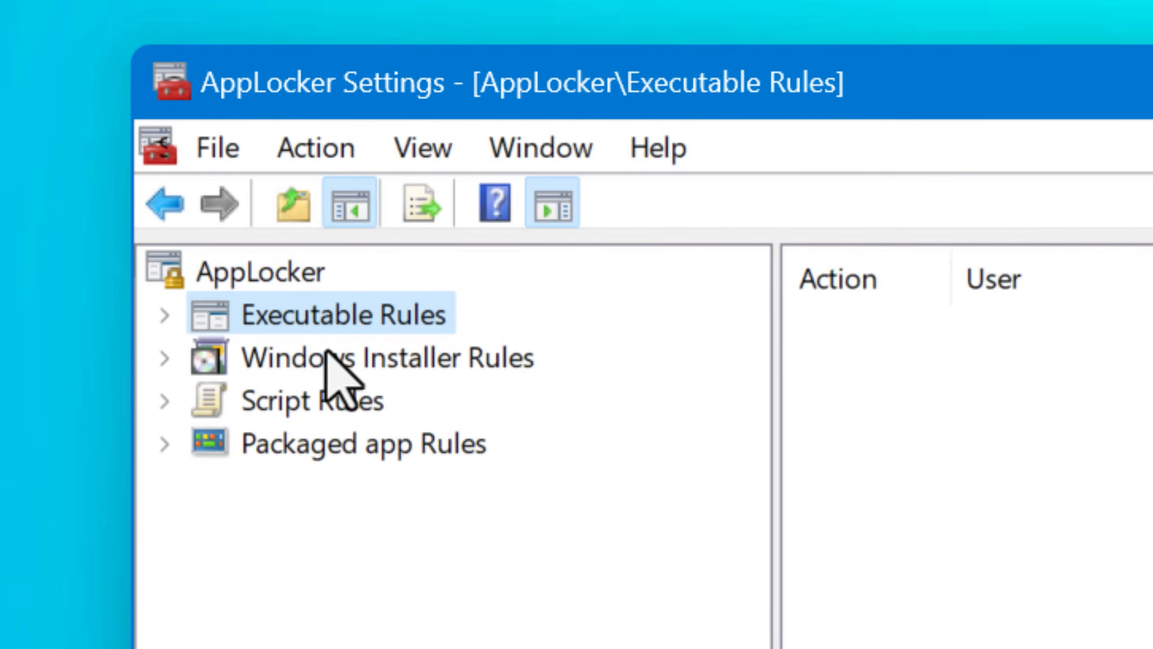
pyautogui.click(324, 363)
pyautogui.click(313, 404)
pyautogui.click(326, 448)
pyautogui.click(274, 276)
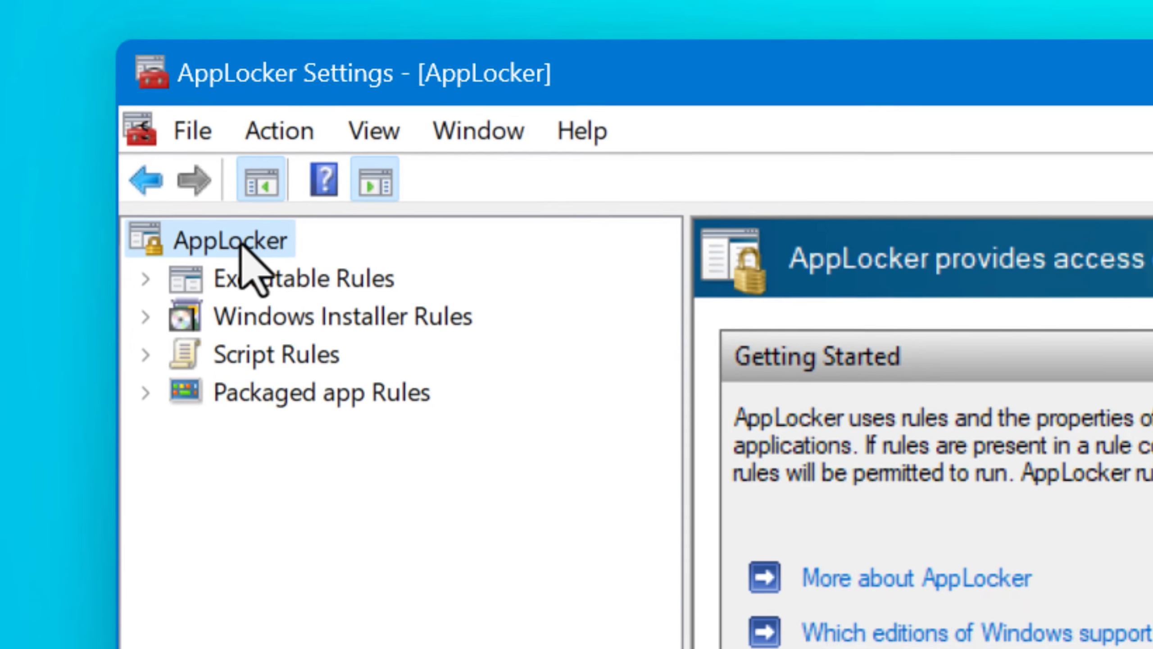
# Step: Open the AppLocker properties showing the enforcement settings for each rule collection
pyautogui.rightClick(232, 237)
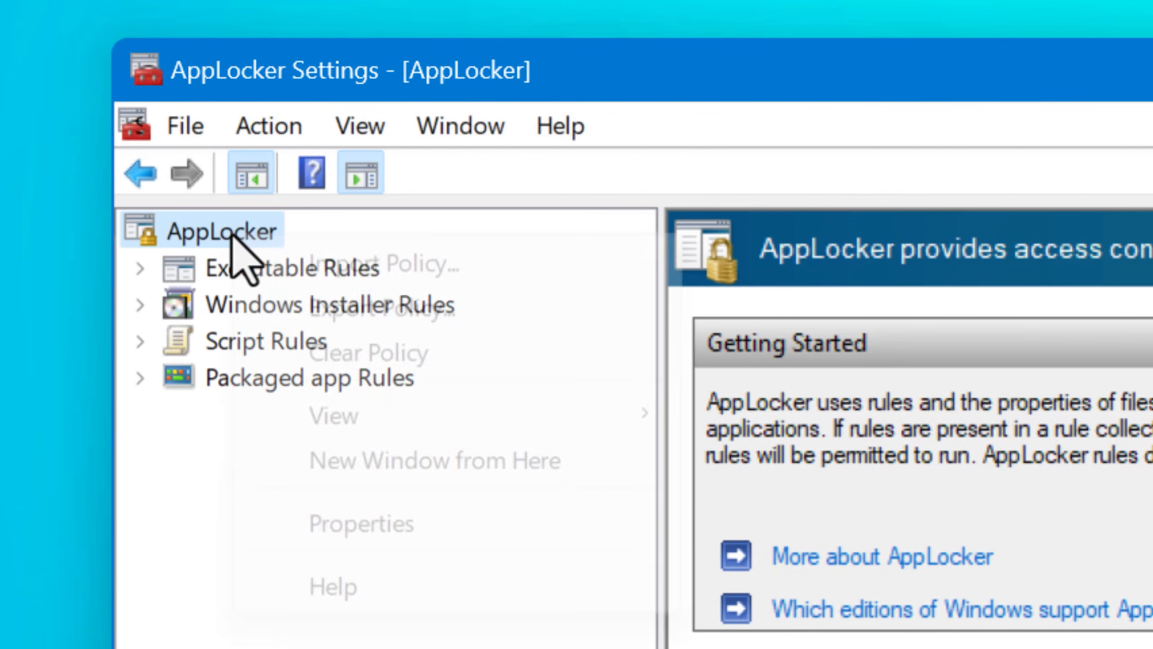
pyautogui.click(361, 526)
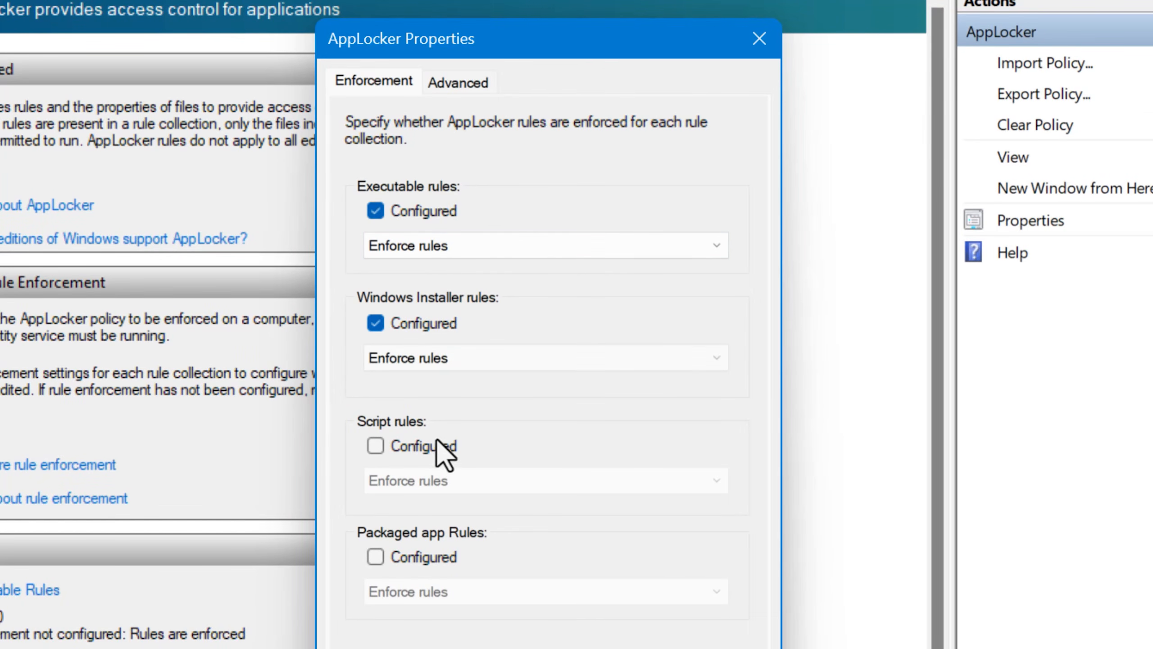
pyautogui.click(446, 597)
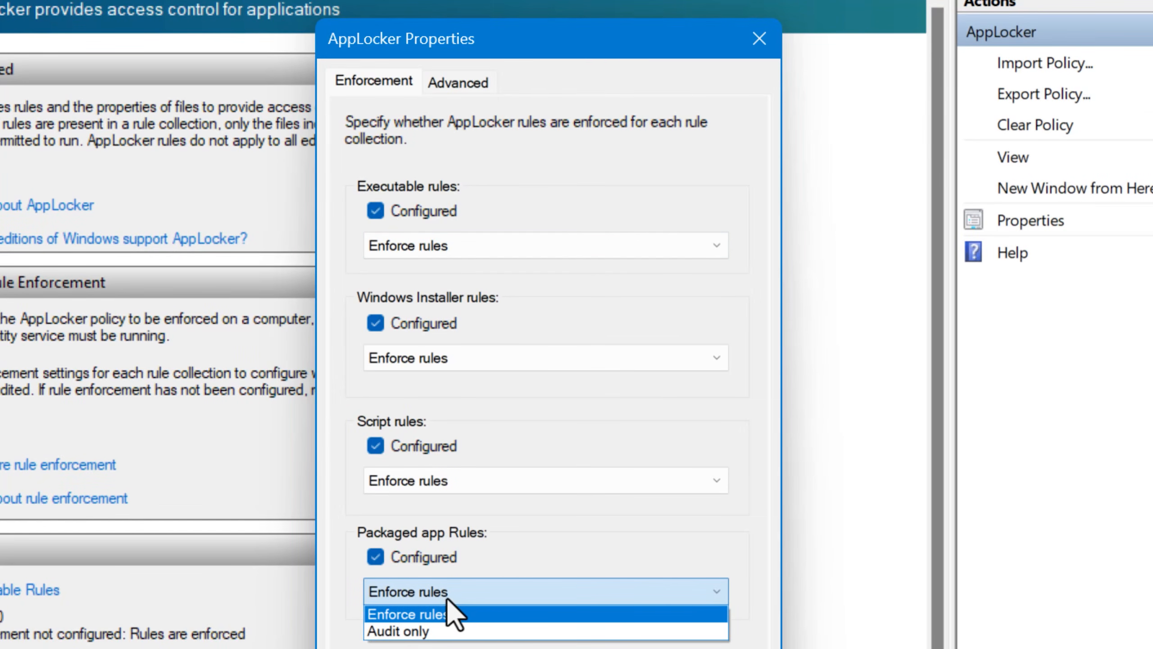
pyautogui.click(453, 599)
pyautogui.click(421, 557)
pyautogui.click(404, 447)
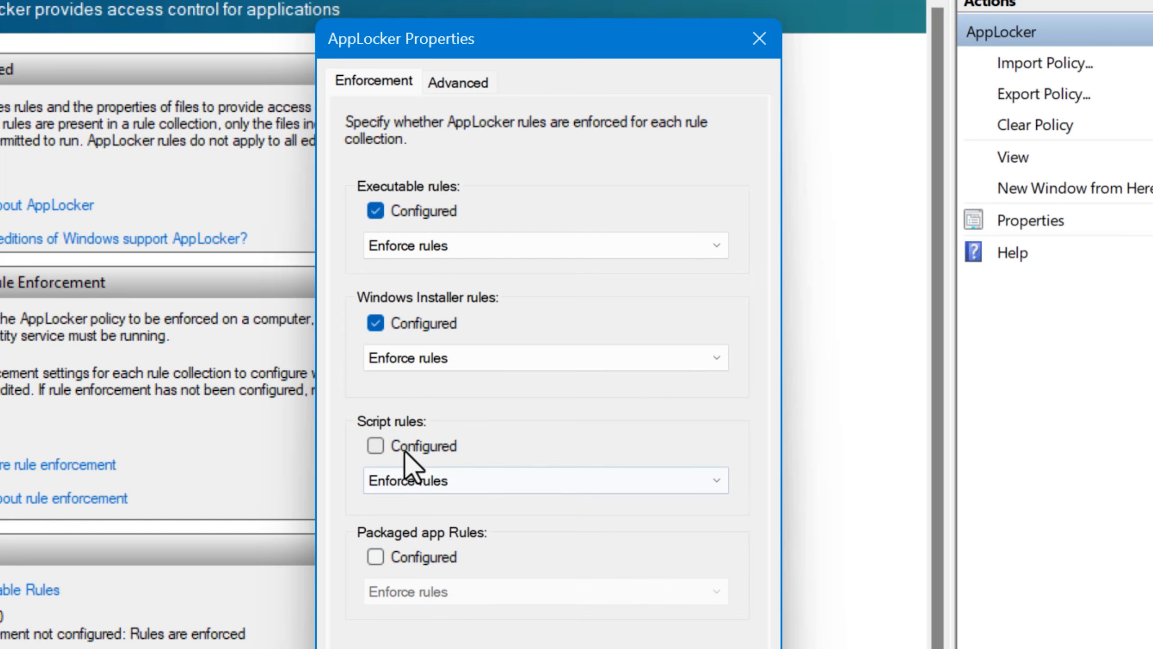
pyautogui.click(425, 320)
pyautogui.click(424, 211)
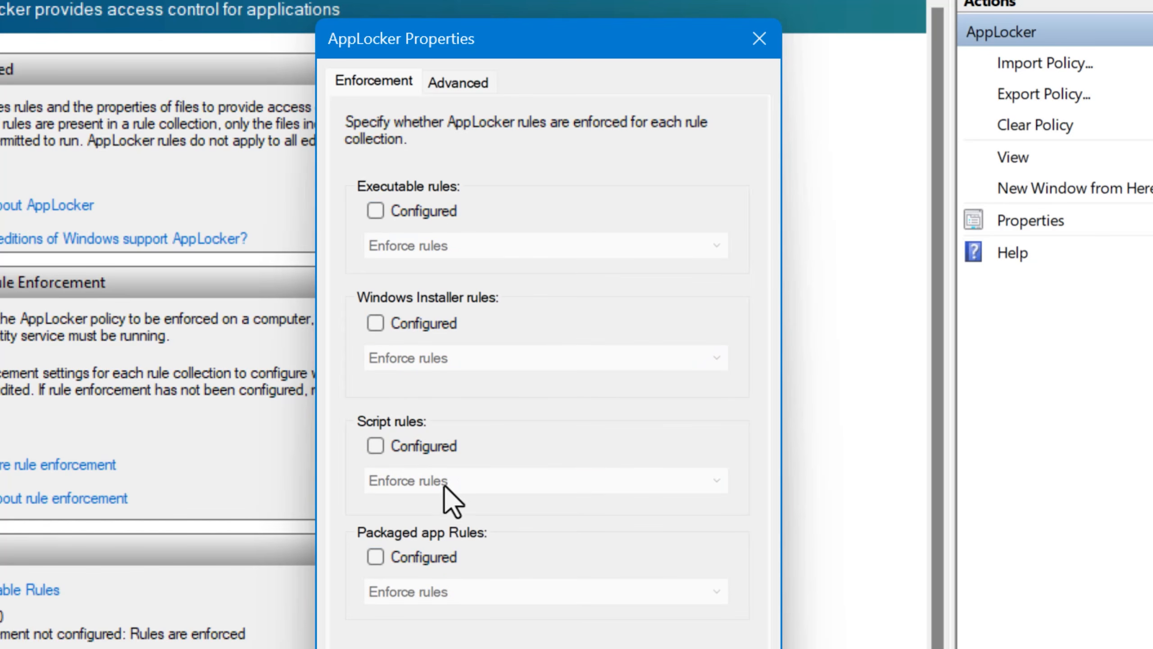
# Step: Enable the DLL rule collection in the AppLocker properties and apply it so DLL rules can be configured for enforcement
pyautogui.click(456, 86)
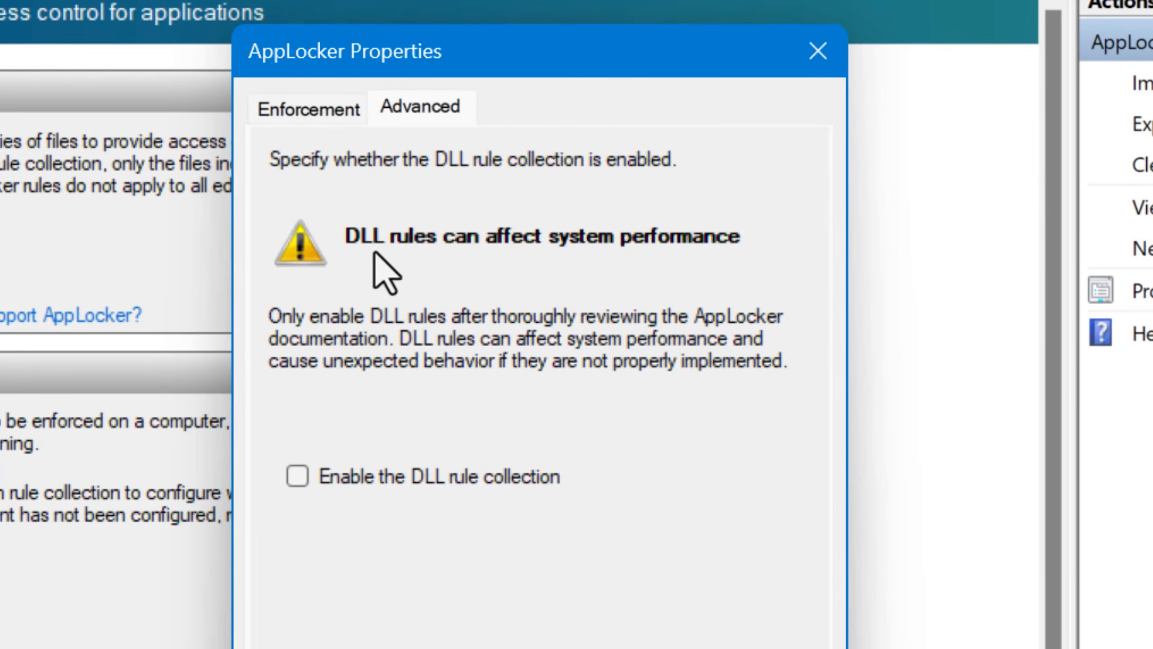
pyautogui.click(342, 483)
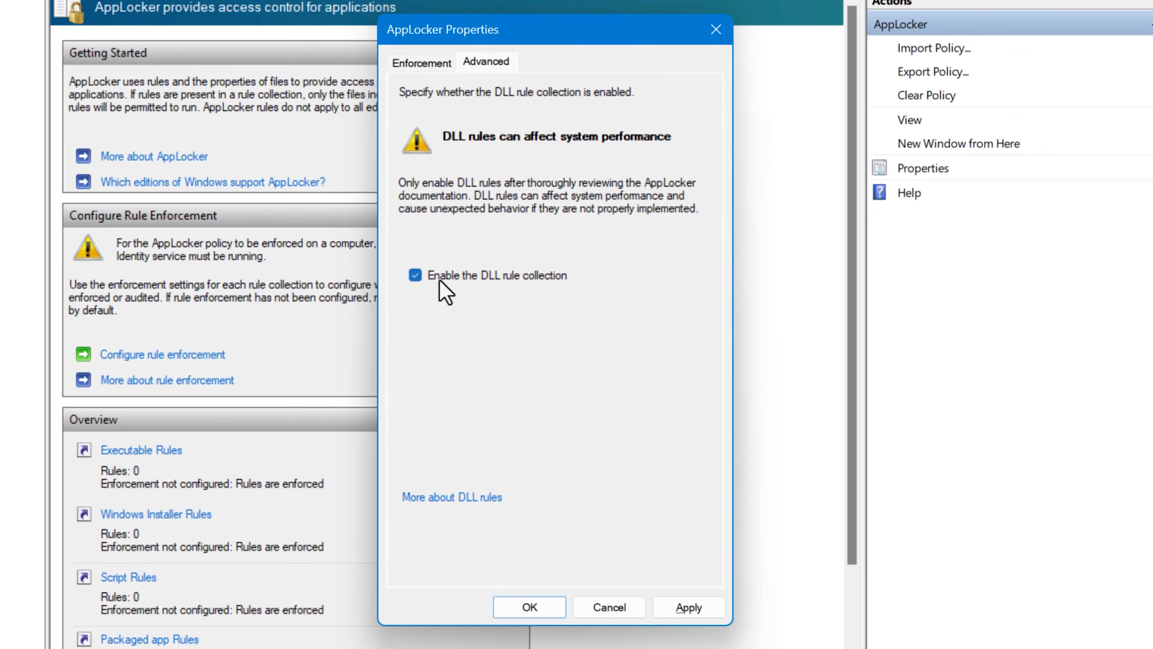
pyautogui.click(422, 62)
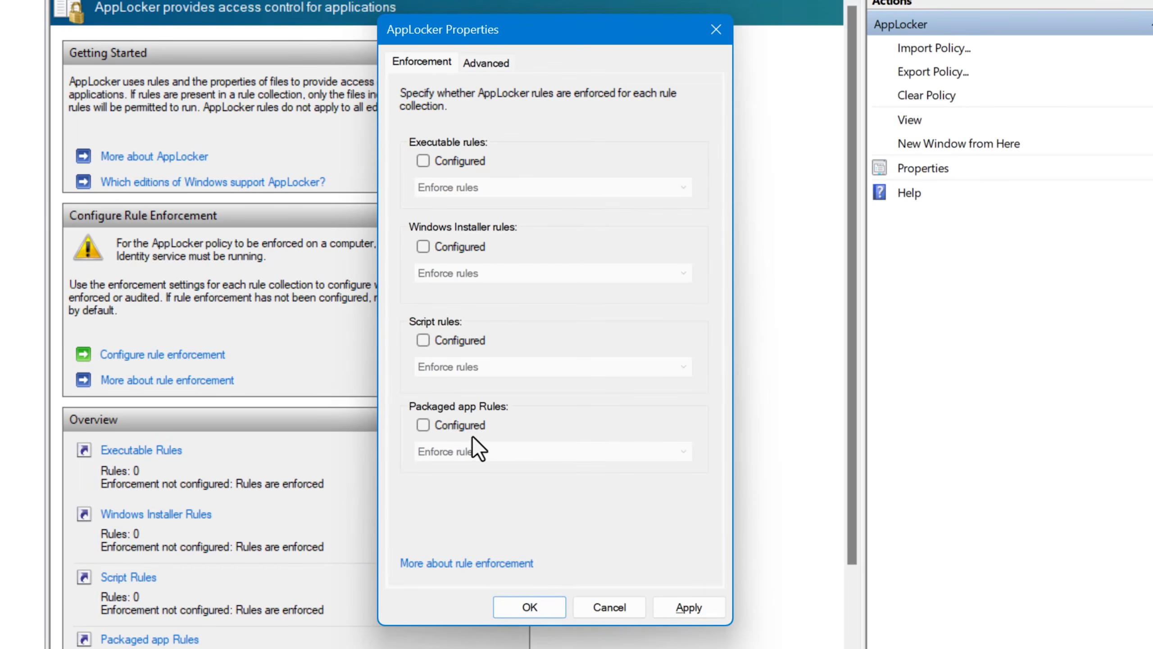
pyautogui.click(689, 608)
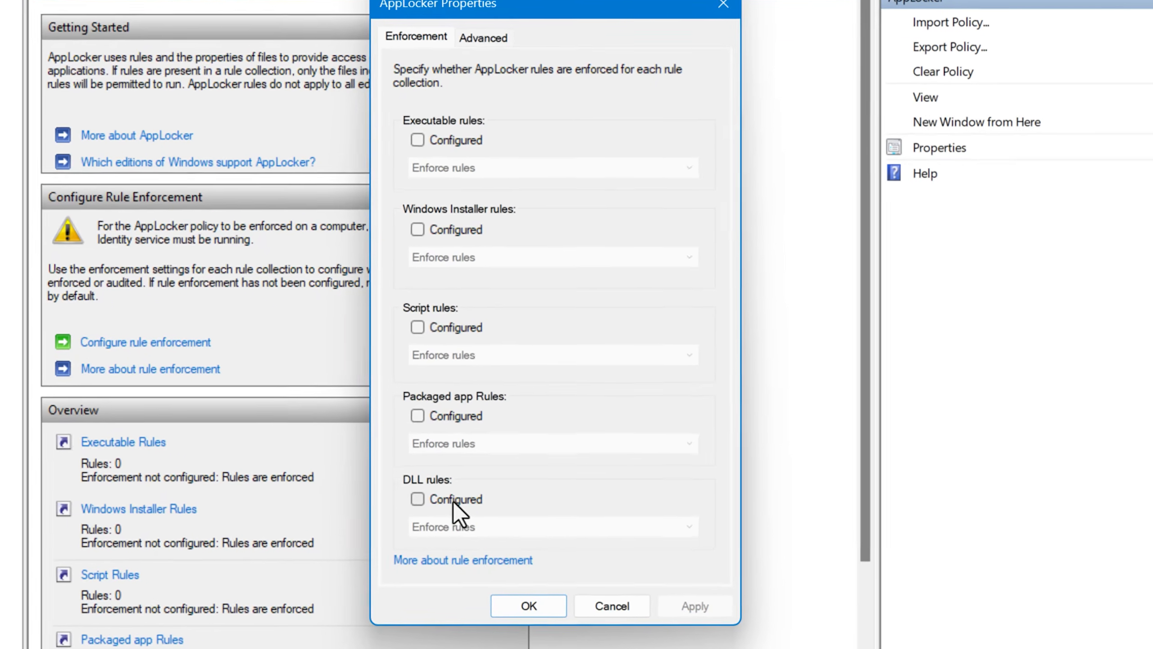
# Step: Set the Executable, Windows Installer, Script, Packaged app and DLL rules to Configured with "Audit only", save the properties, and show the Executable Rules
pyautogui.click(455, 505)
pyautogui.click(492, 536)
pyautogui.click(501, 560)
pyautogui.click(389, 219)
pyautogui.click(404, 271)
pyautogui.click(420, 331)
pyautogui.click(361, 54)
pyautogui.click(385, 105)
pyautogui.click(388, 220)
pyautogui.click(321, 451)
pyautogui.click(386, 500)
pyautogui.click(397, 554)
pyautogui.click(386, 295)
pyautogui.click(399, 347)
pyautogui.click(471, 399)
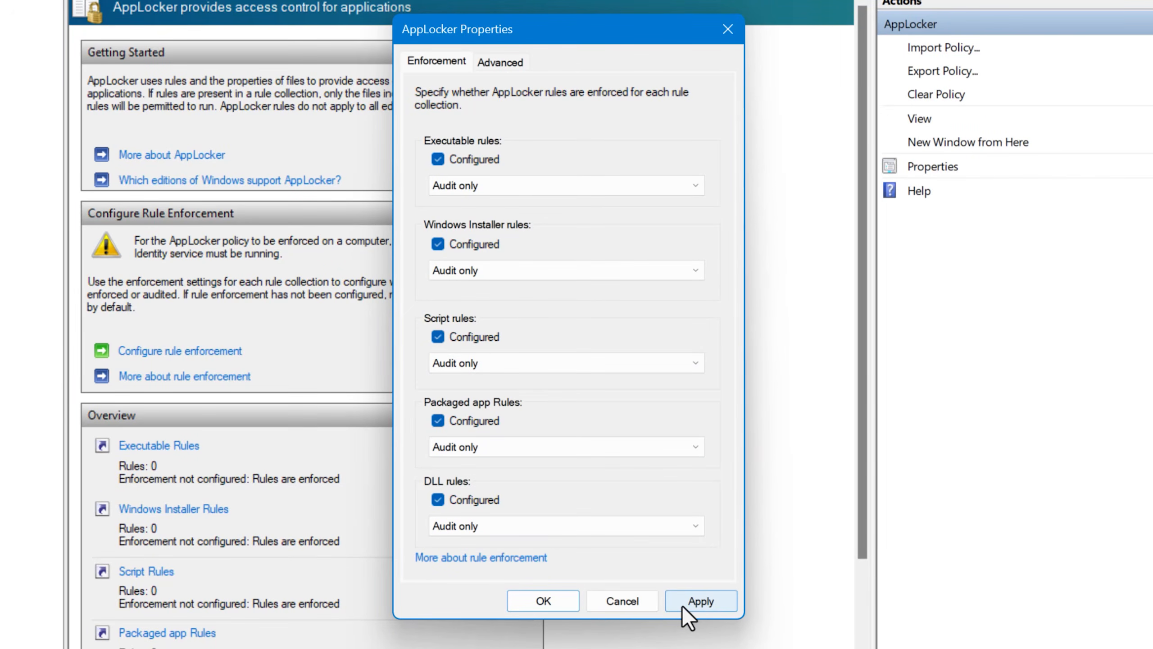
pyautogui.click(684, 602)
pyautogui.click(547, 602)
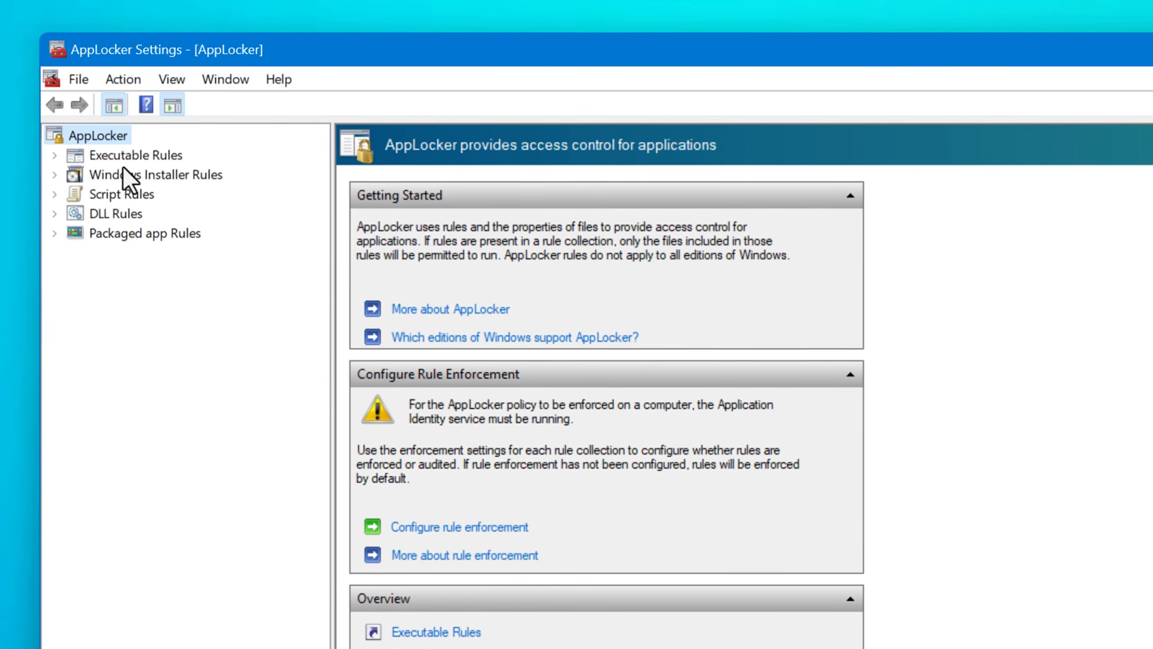
pyautogui.click(137, 159)
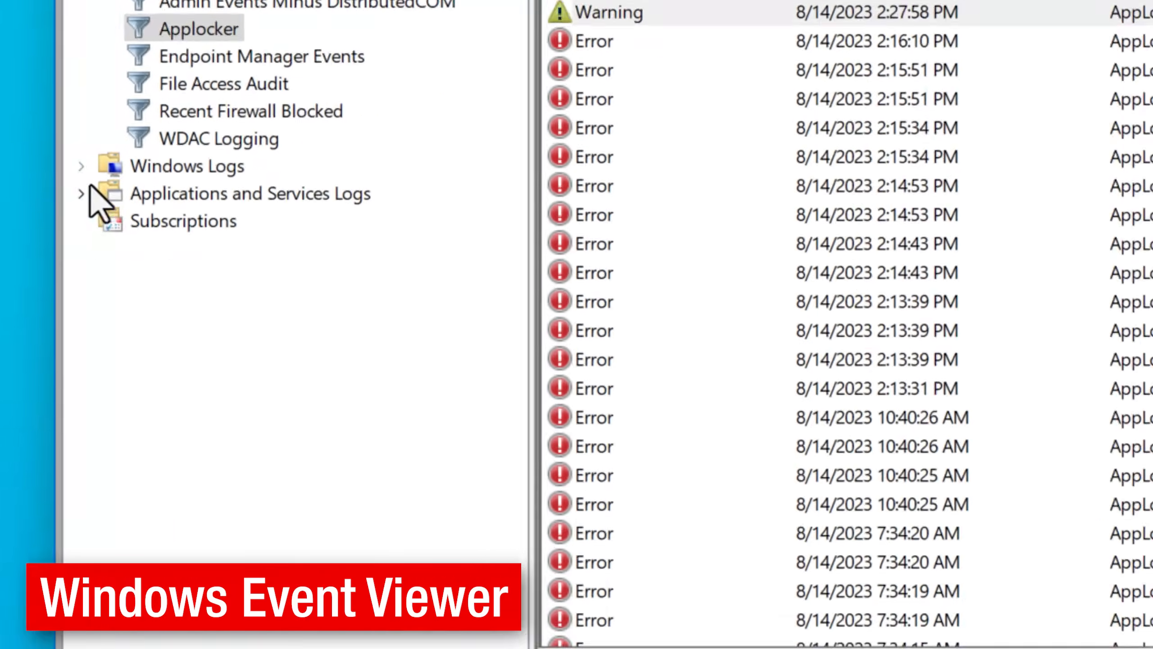
# Step: Switch to Event Viewer and view the EXE and DLL log in the Microsoft > Windows > AppLocker folder of Applications and Services Logs
pyautogui.click(45, 289)
pyautogui.click(123, 28)
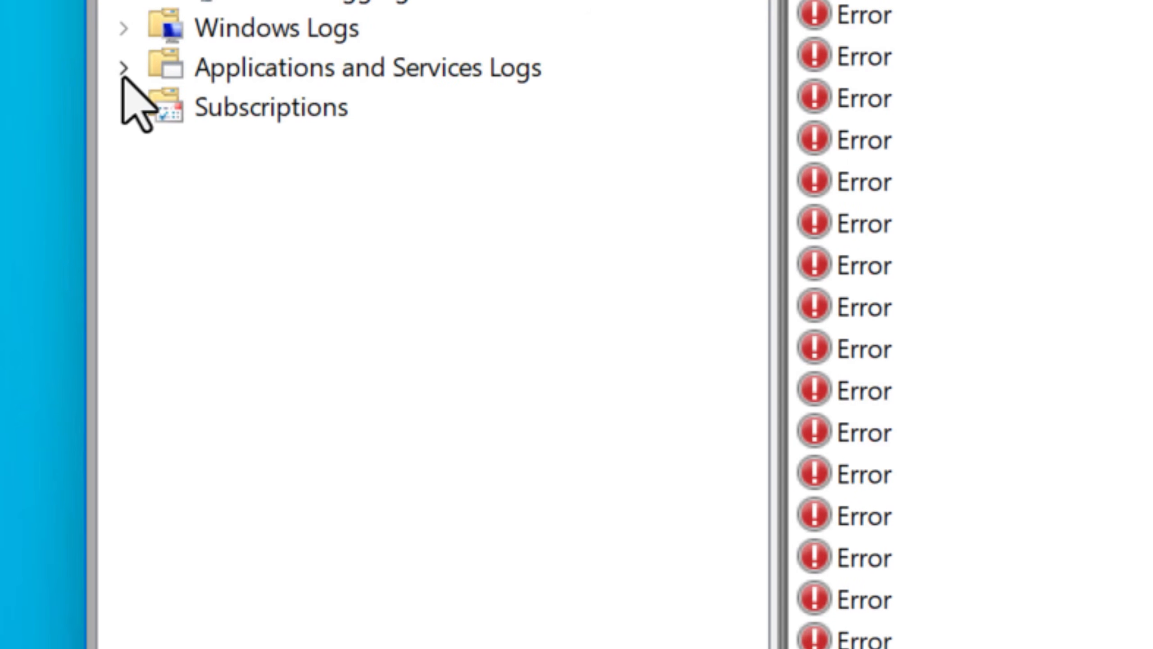
pyautogui.click(124, 68)
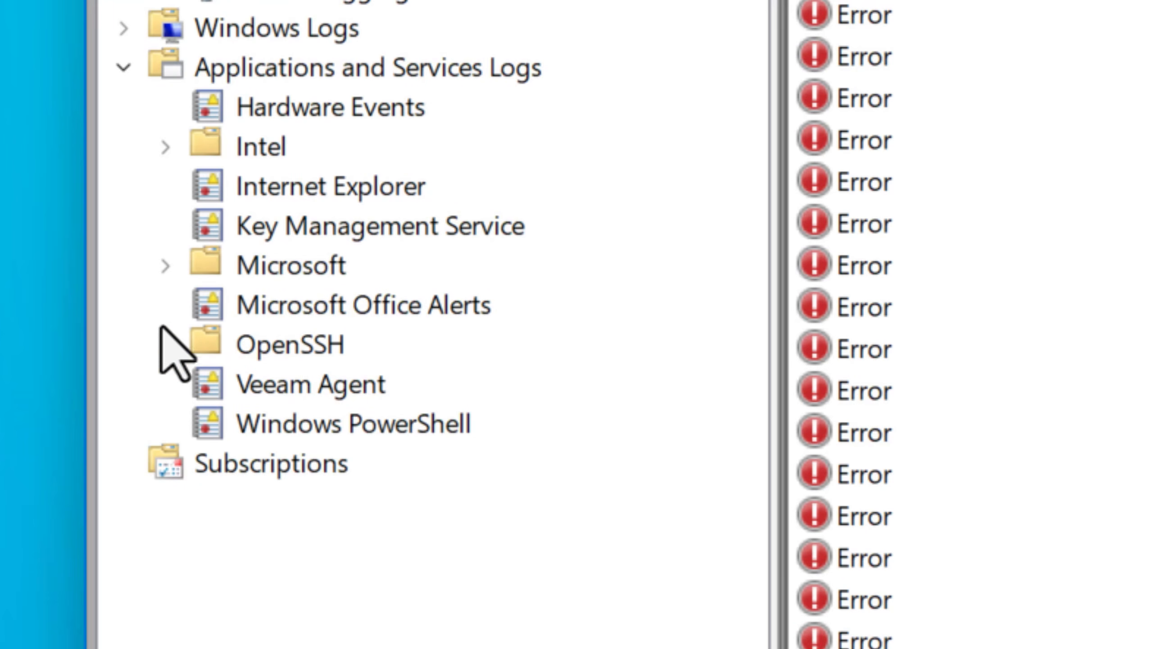
pyautogui.click(166, 266)
pyautogui.click(207, 424)
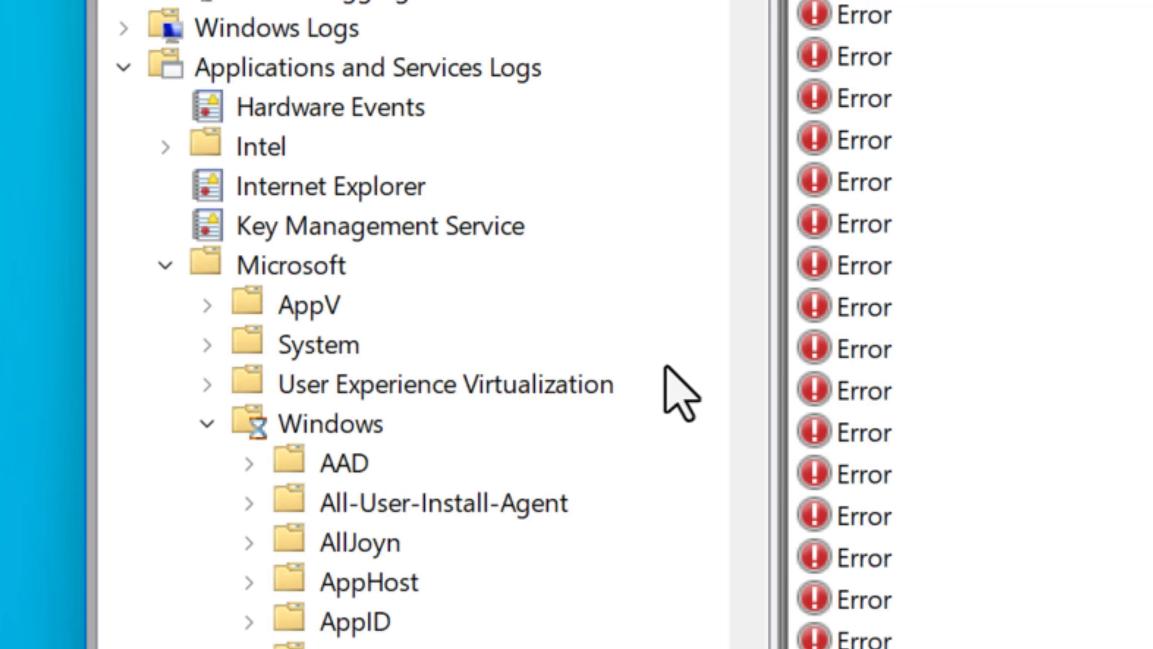
pyautogui.scroll(-5, 453, 413)
pyautogui.click(249, 186)
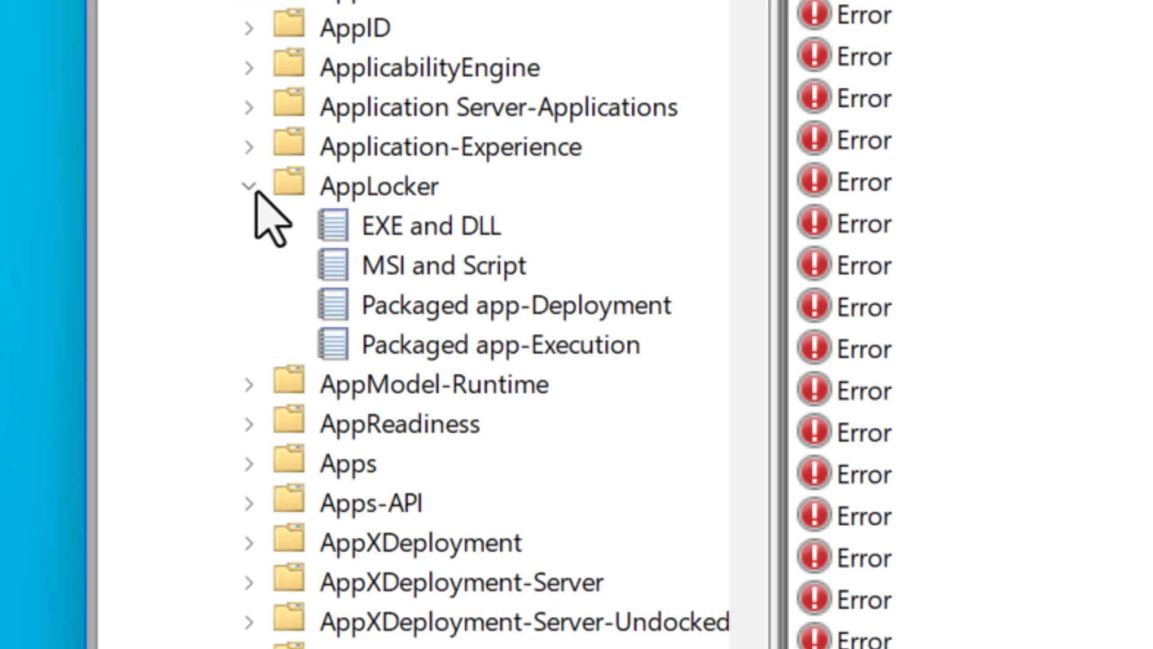
pyautogui.click(343, 186)
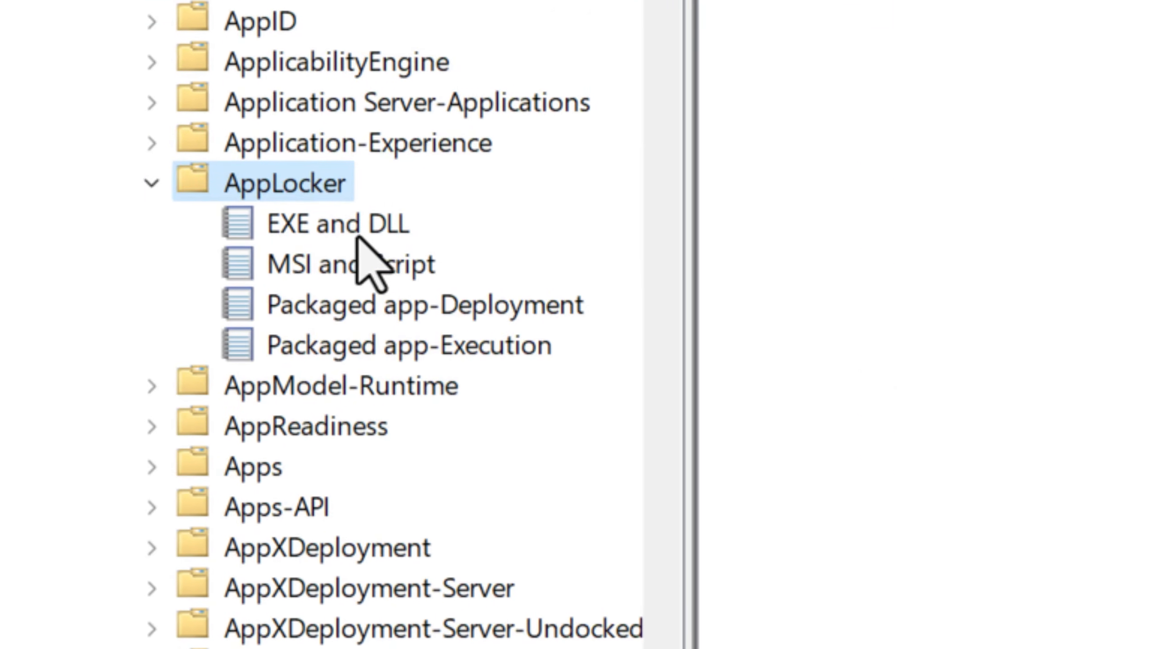
pyautogui.click(338, 234)
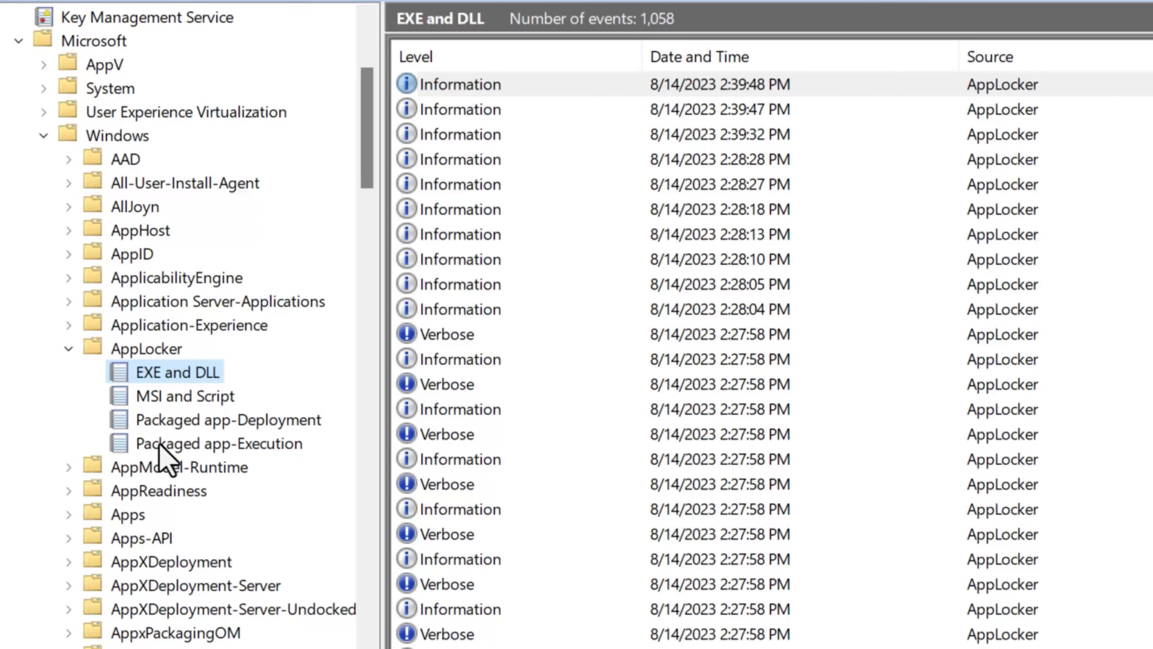
# Step: Display the Applocker custom view's events and collapse the Applications and Services Logs tree
pyautogui.click(521, 648)
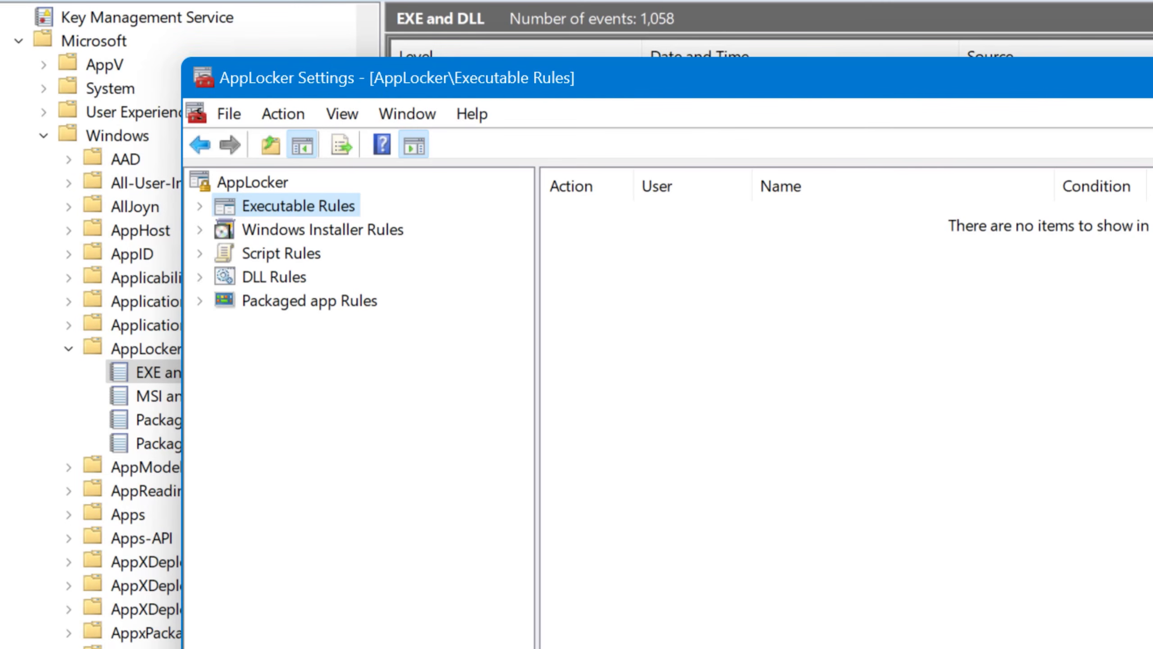
pyautogui.click(1152, 78)
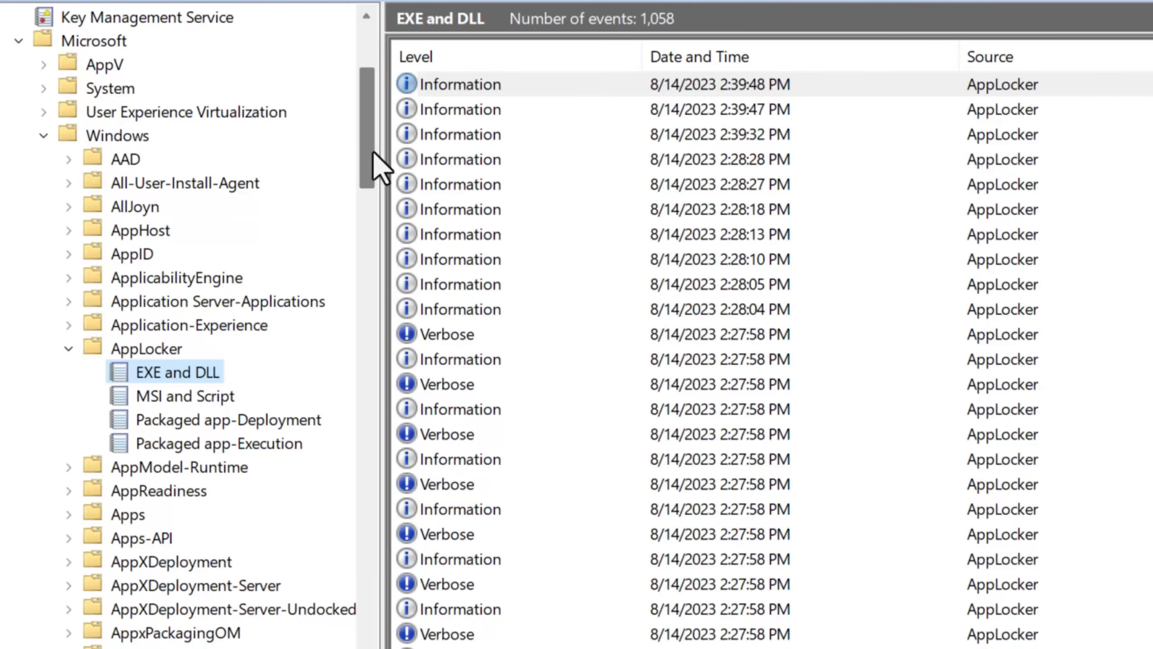
pyautogui.scroll(5, 368, 154)
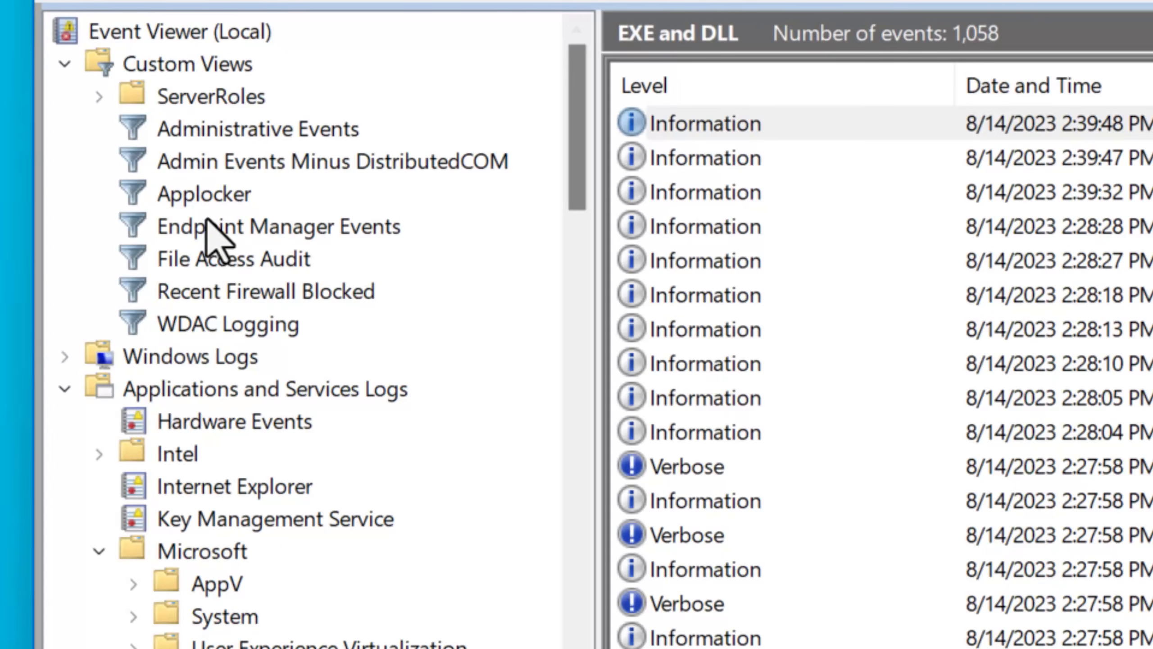
pyautogui.click(204, 200)
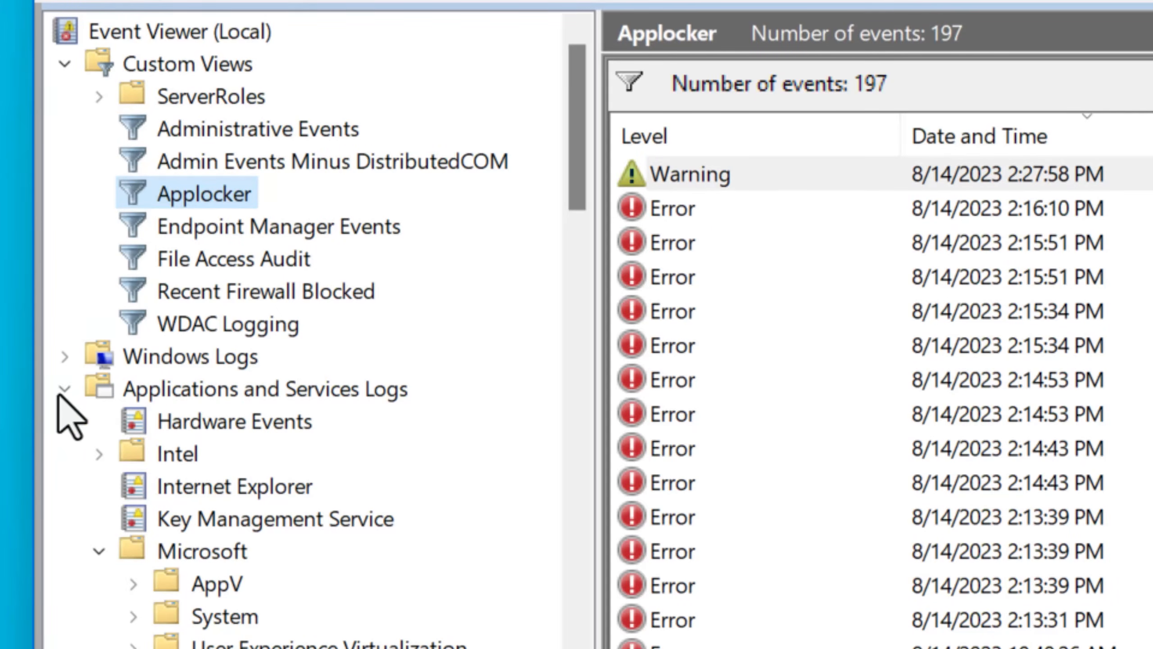
pyautogui.click(65, 389)
# Step: Examine the Applocker custom view's filter, including its event levels and selected AppLocker event logs, and close it without changes
pyautogui.rightClick(204, 200)
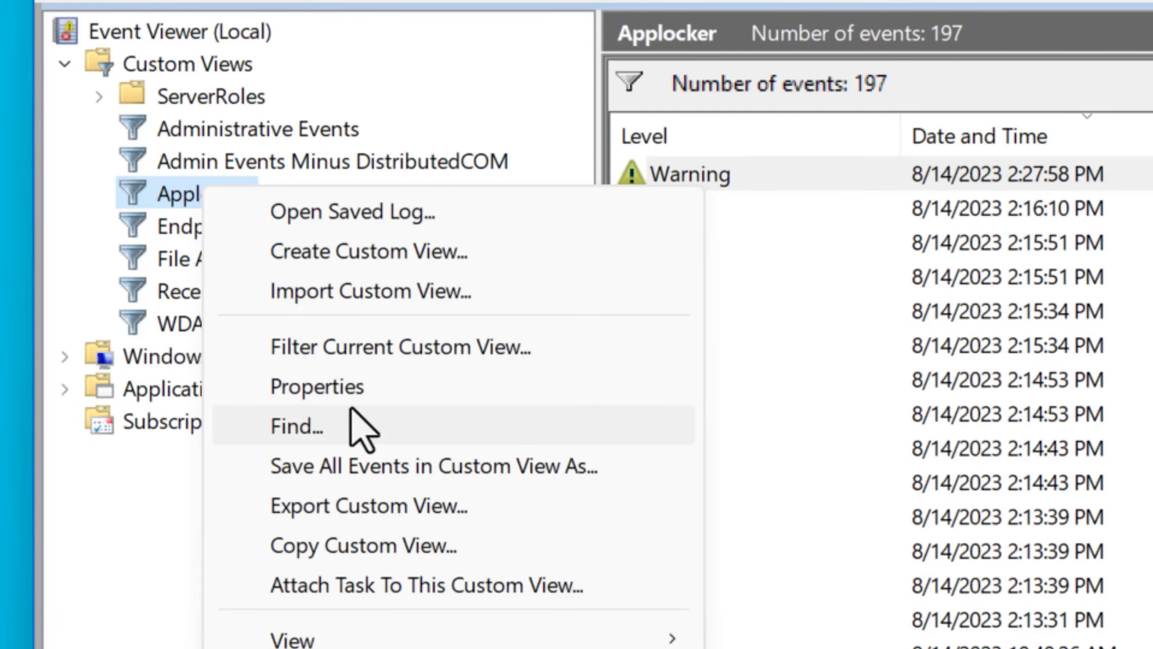
pyautogui.click(393, 388)
pyautogui.click(690, 485)
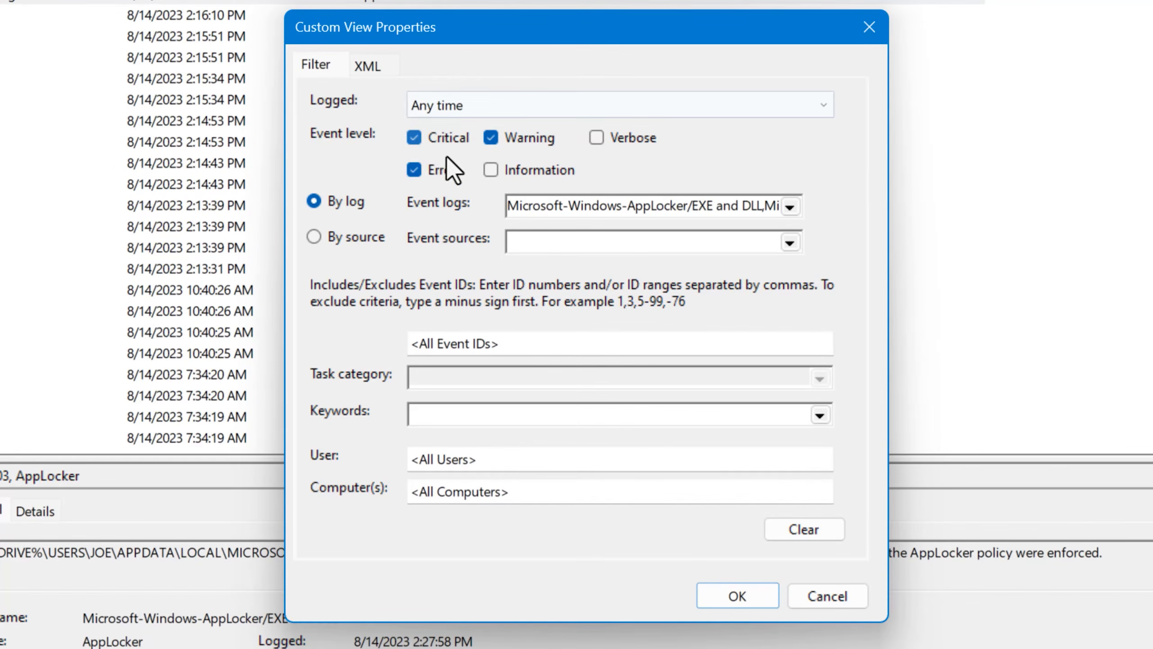
pyautogui.click(790, 208)
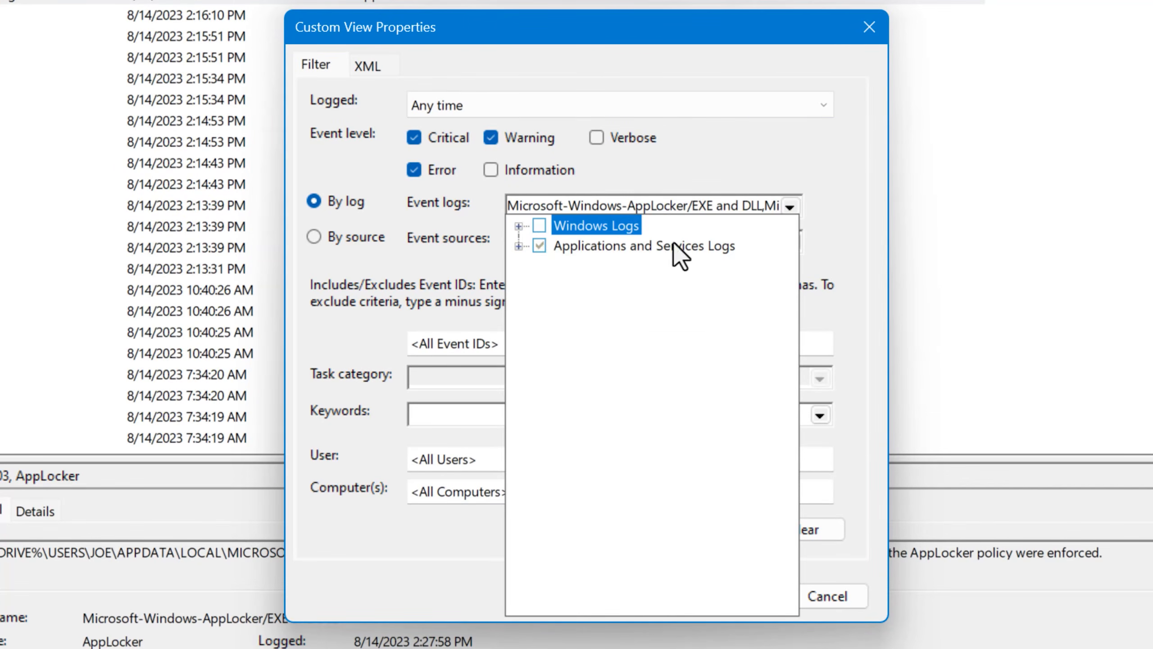
pyautogui.click(518, 247)
pyautogui.click(539, 346)
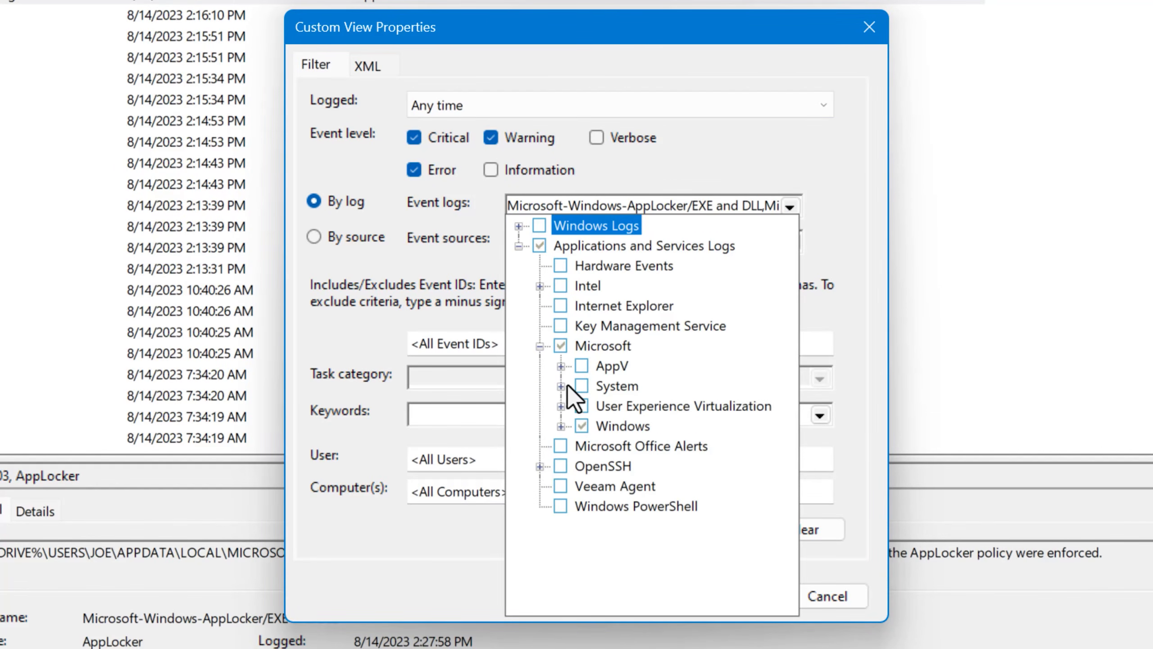
pyautogui.click(561, 426)
pyautogui.click(582, 405)
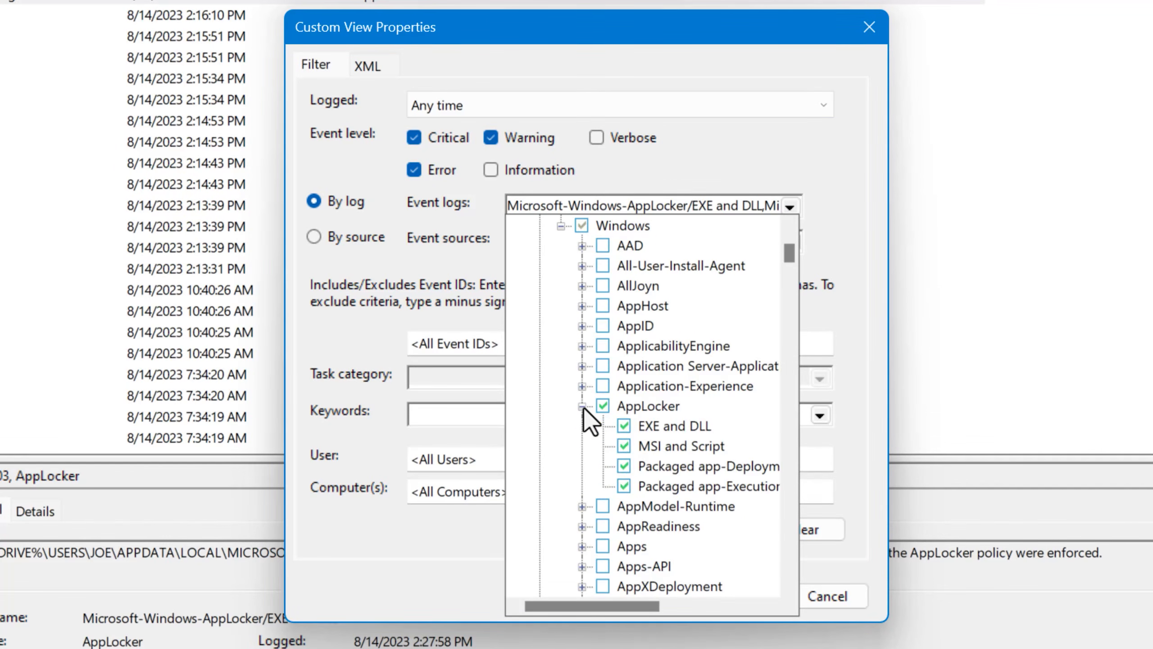
pyautogui.click(657, 39)
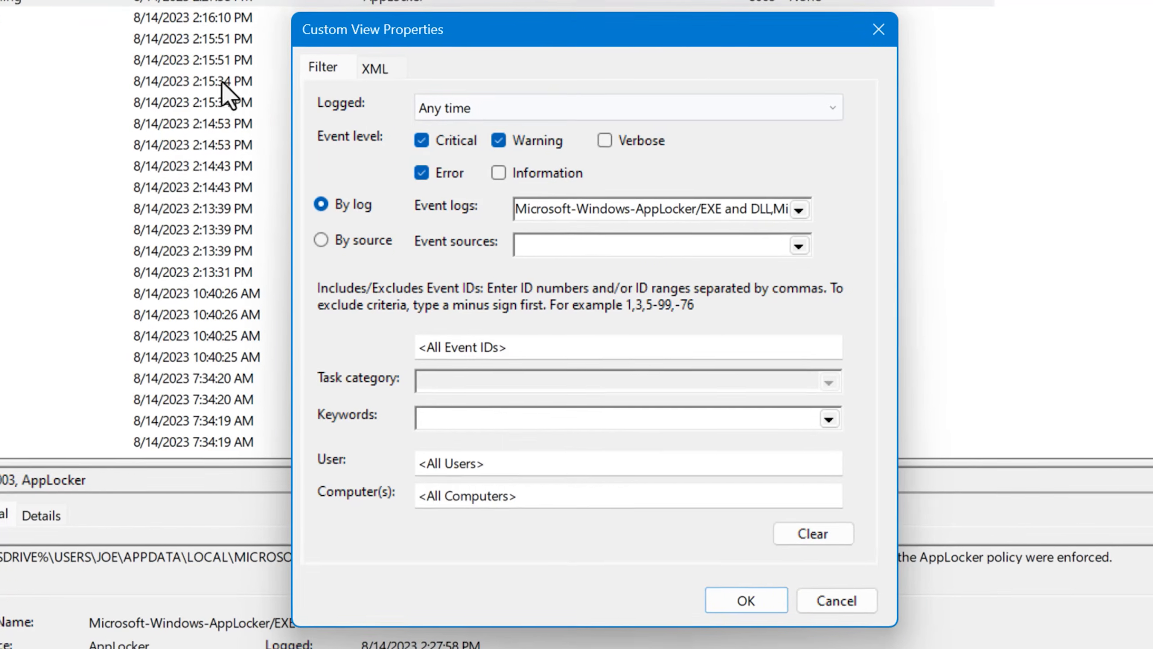
pyautogui.press('Escape')
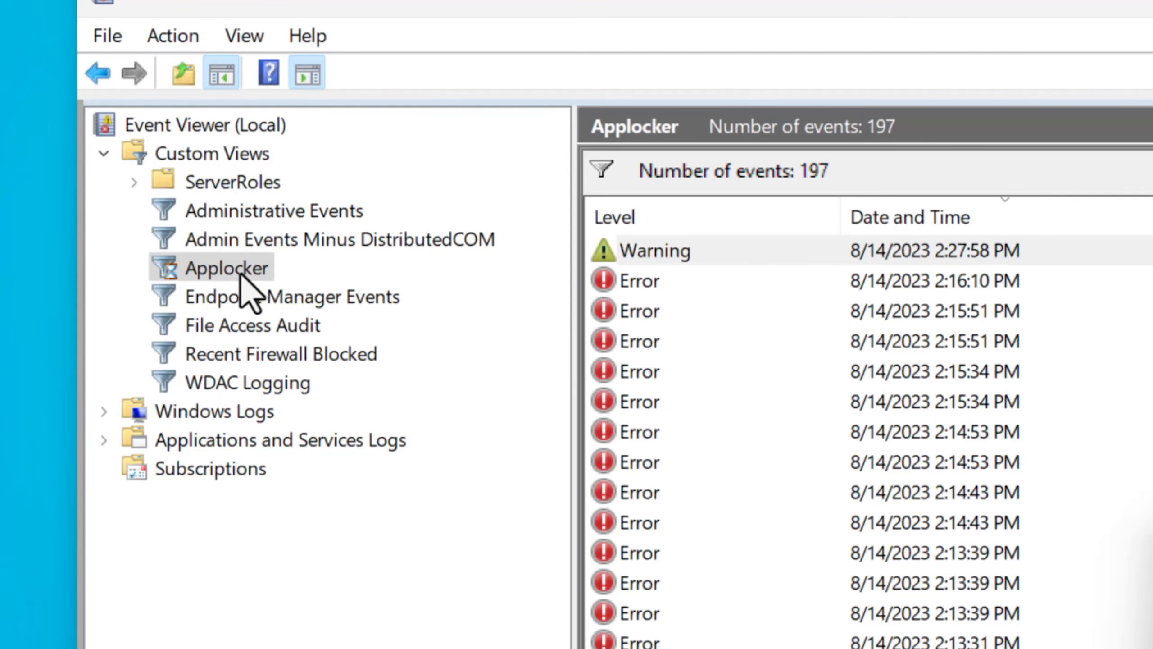
pyautogui.press('Escape')
pyautogui.rightClick(229, 269)
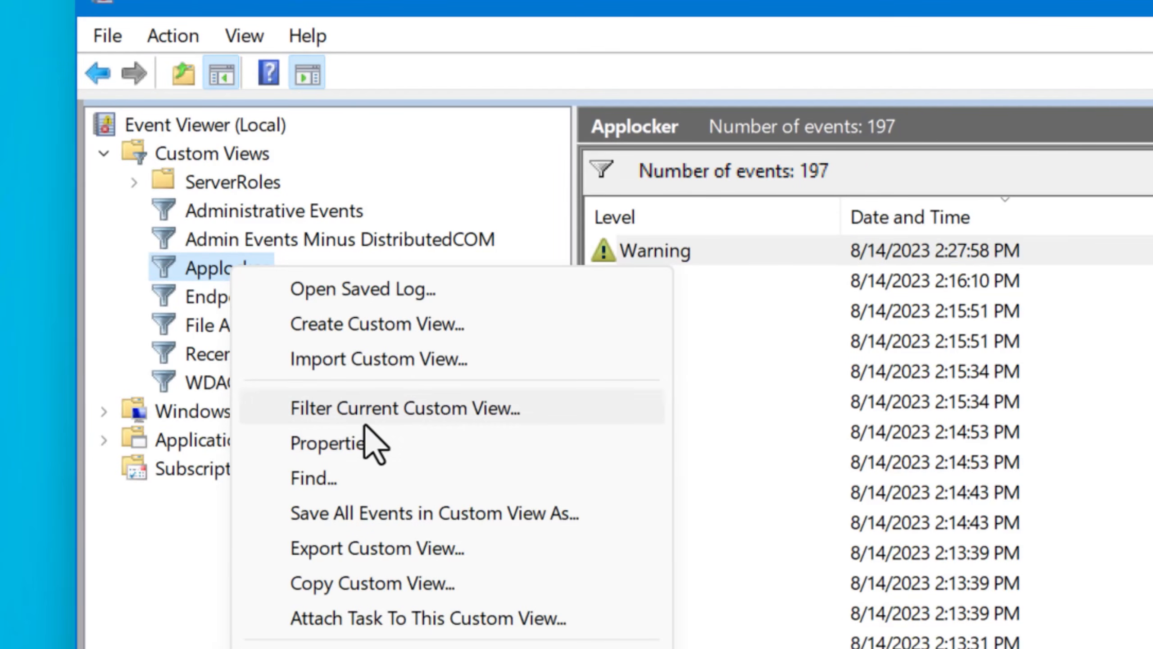
pyautogui.press('Escape')
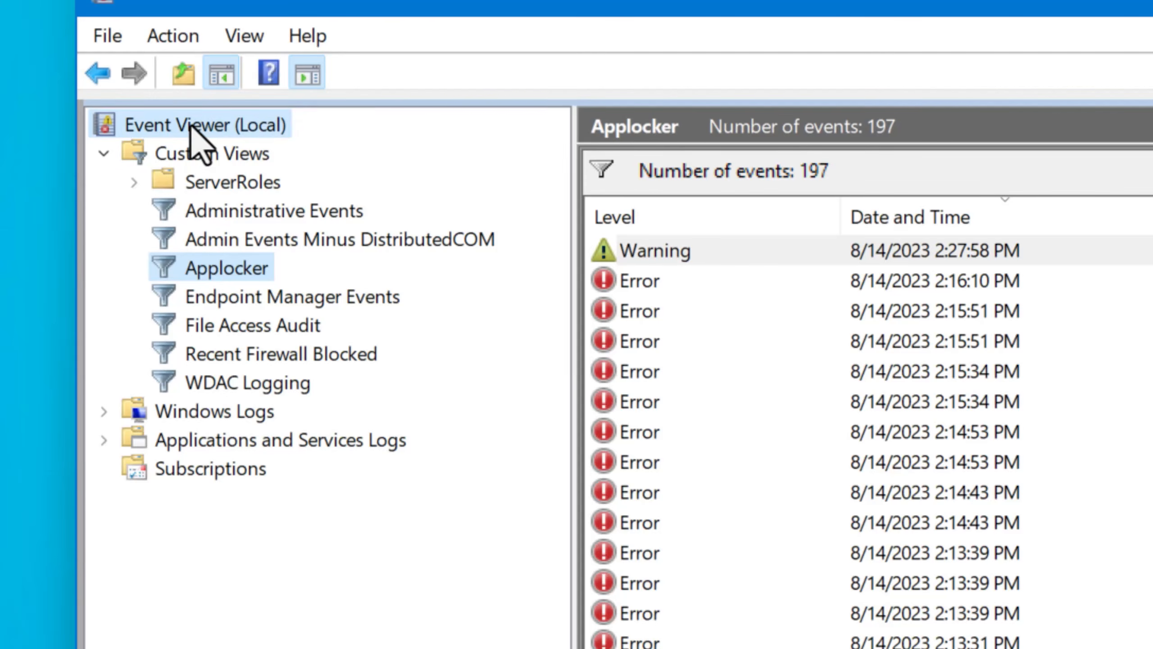
pyautogui.rightClick(177, 155)
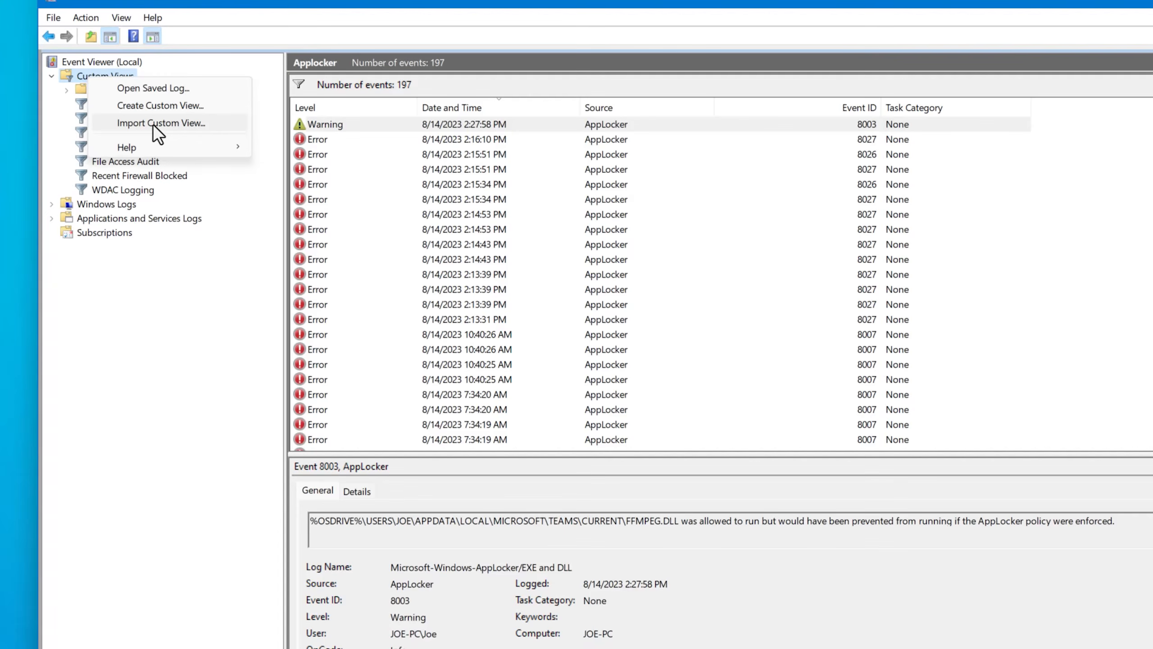
pyautogui.click(173, 139)
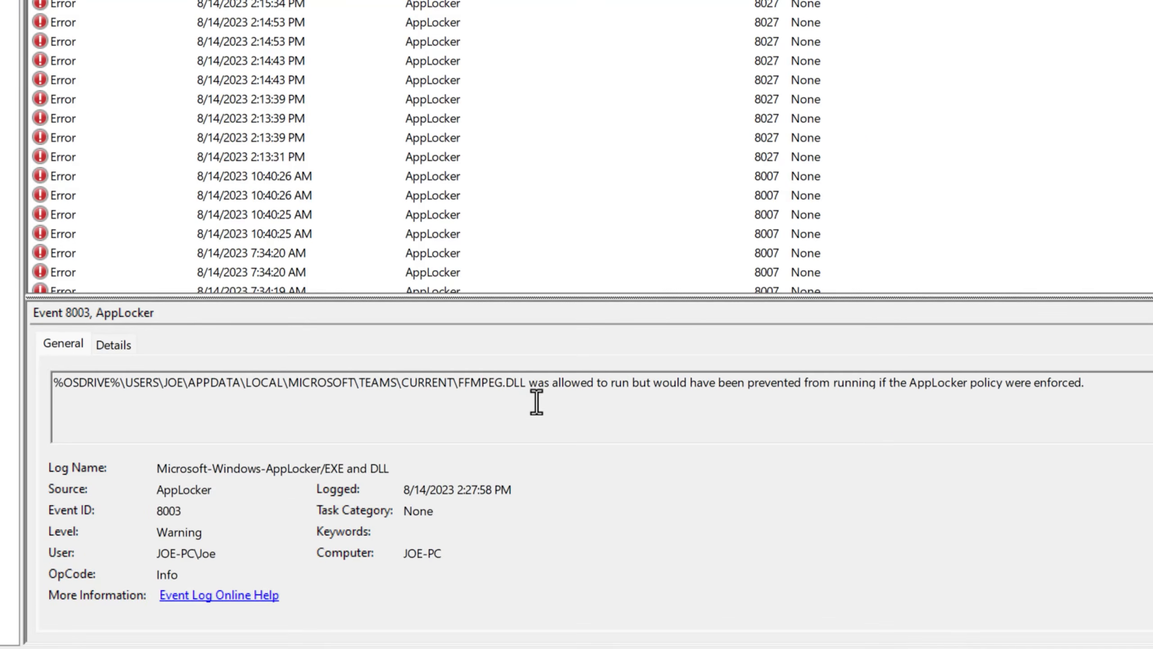
# Step: Read the description of the warning event with ID 8003 about FFMPEG.DLL in the Applocker custom view
pyautogui.moveTo(716, 379); pyautogui.dragTo(730, 379)
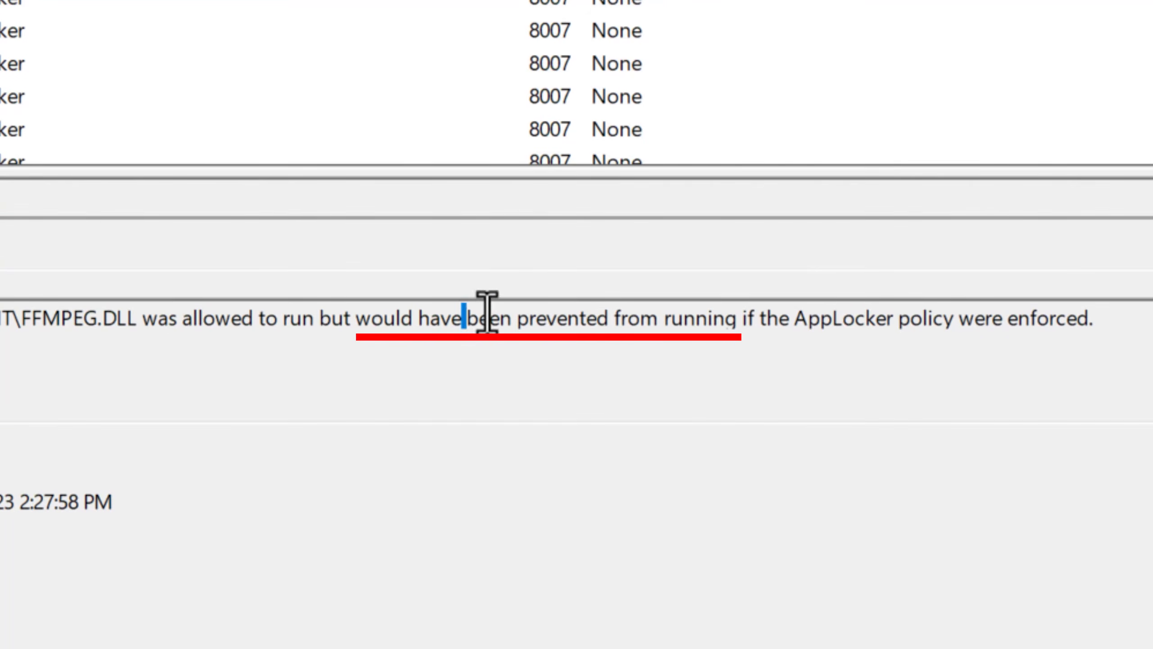
pyautogui.moveTo(487, 312)
pyautogui.mouseDown()
pyautogui.moveTo(1076, 317)
pyautogui.moveTo(1133, 329)
pyautogui.moveTo(0, 331)
pyautogui.moveTo(483, 334)
pyautogui.mouseUp()
pyautogui.moveTo(1096, 318); pyautogui.dragTo(0, 318)
pyautogui.click(1133, 342)
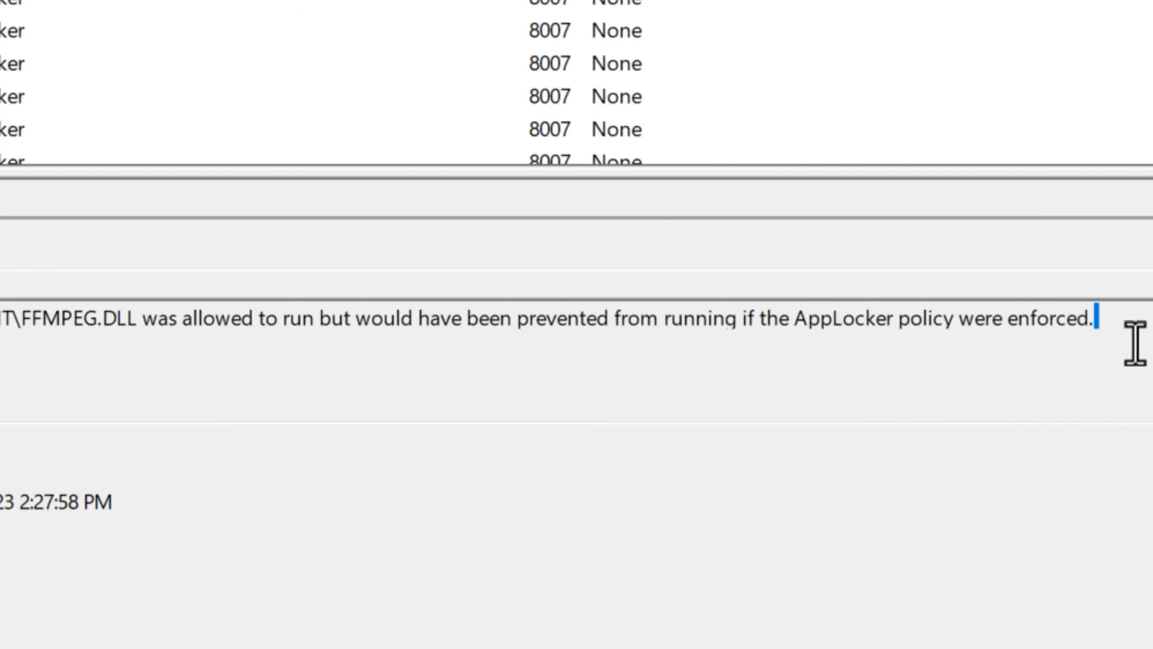
pyautogui.moveTo(1134, 342); pyautogui.dragTo(1151, 322)
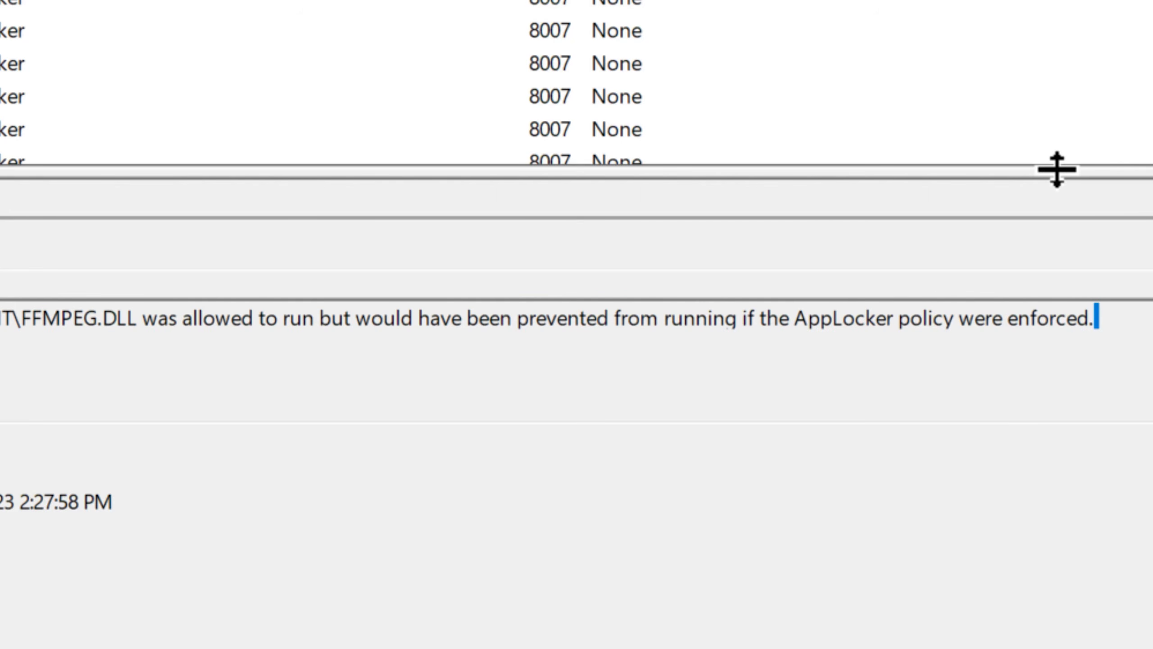
pyautogui.moveTo(1057, 169); pyautogui.dragTo(1057, 142)
pyautogui.moveTo(1151, 336); pyautogui.dragTo(3, 293)
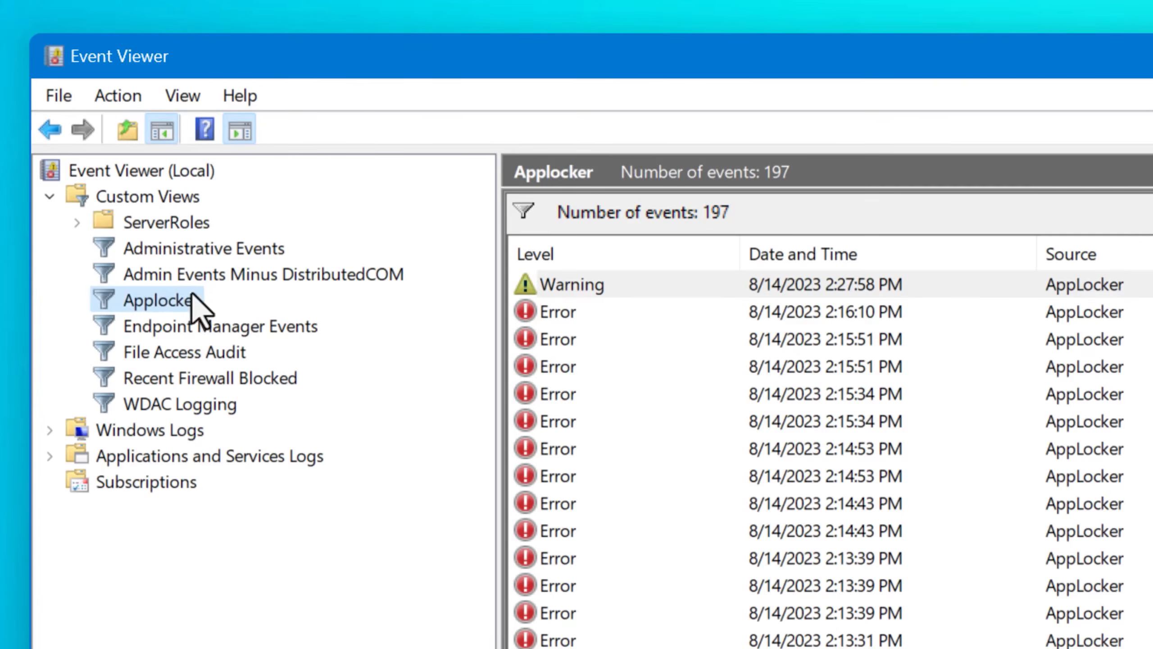
pyautogui.click(114, 173)
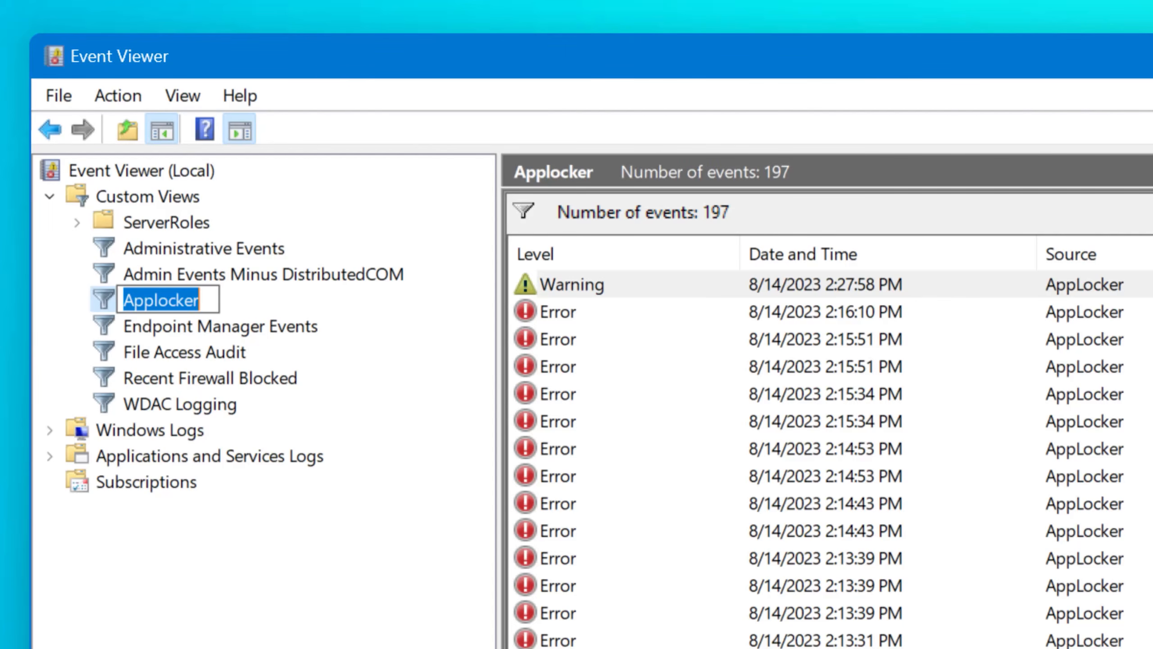
pyautogui.click(321, 615)
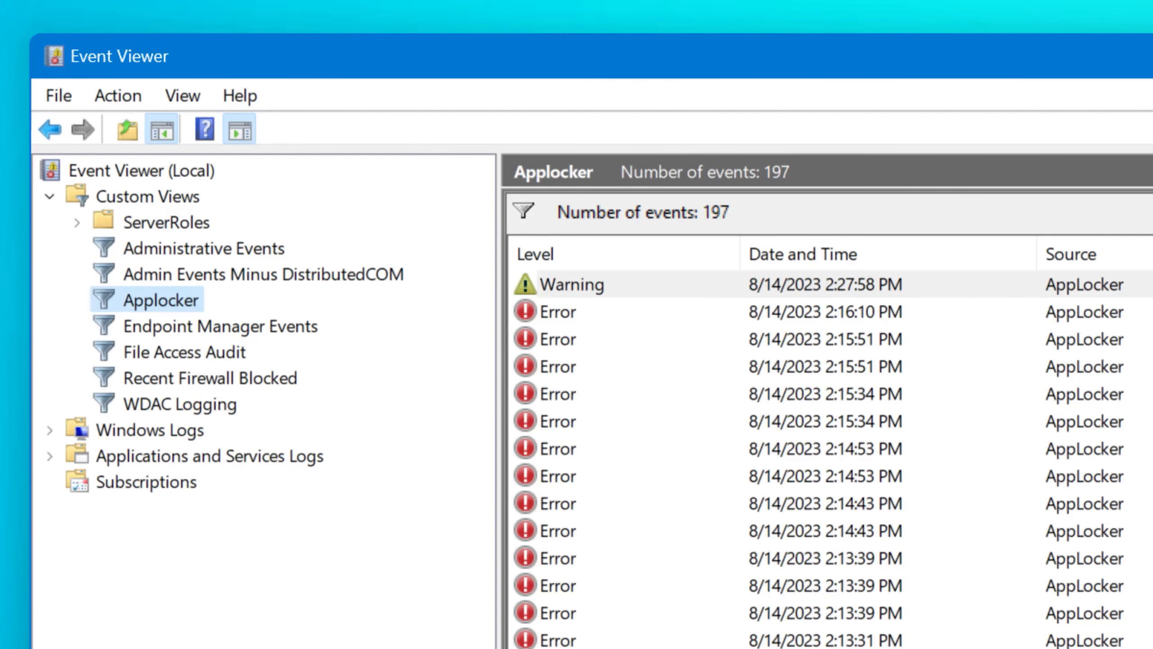
# Step: Start a new empty management console by running mmc.exe
pyautogui.press('super')
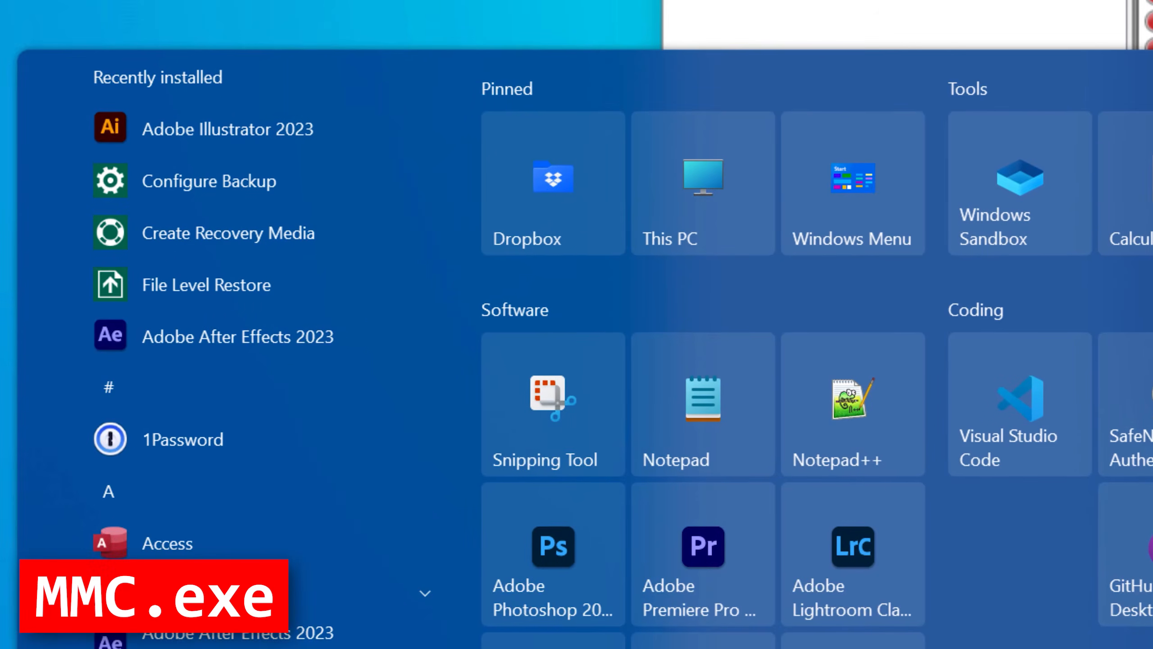
pyautogui.write('mmc.exe')
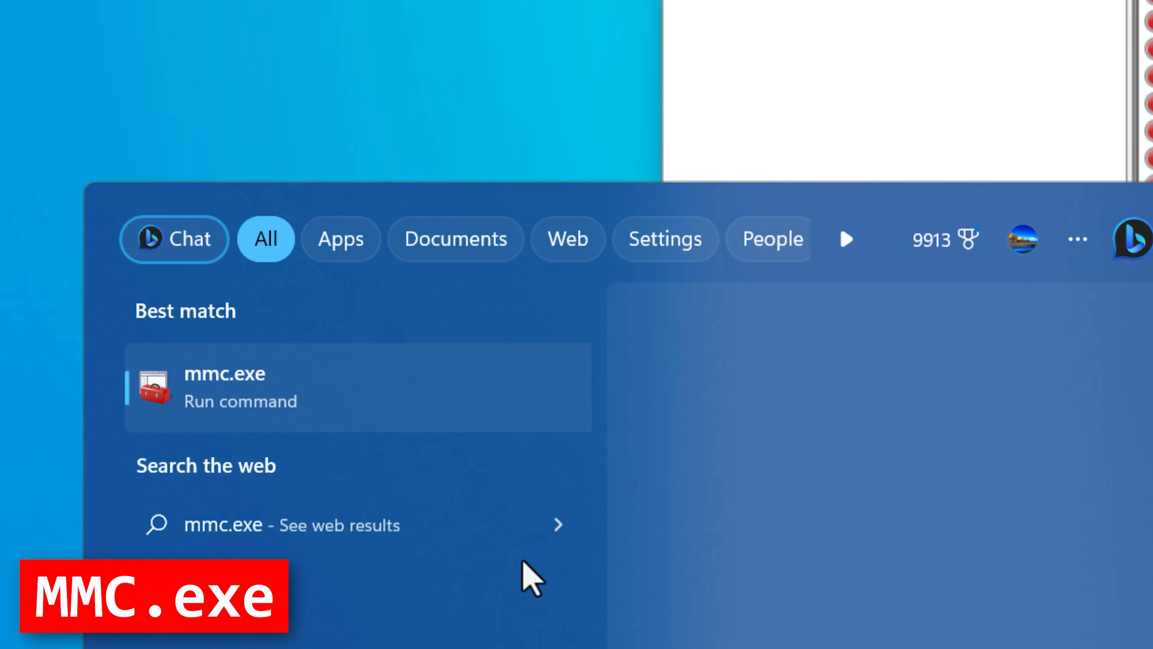
pyautogui.press('Return')
# Step: Add the Event Viewer snap-in for the local computer to the console
pyautogui.click(110, 36)
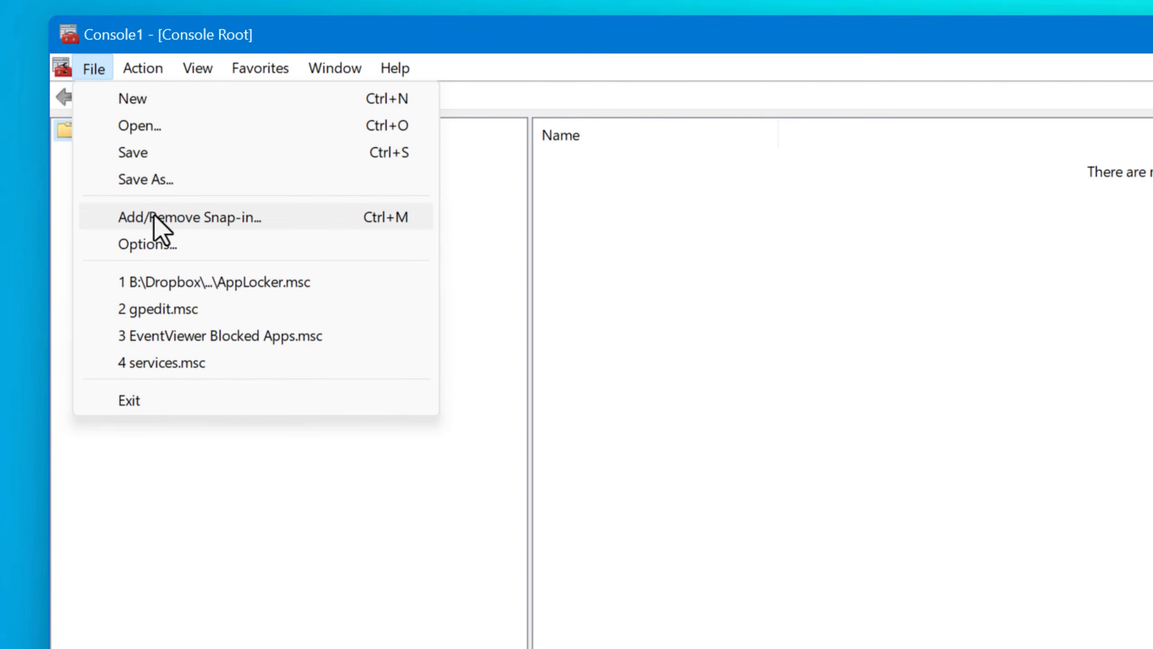
pyautogui.click(152, 219)
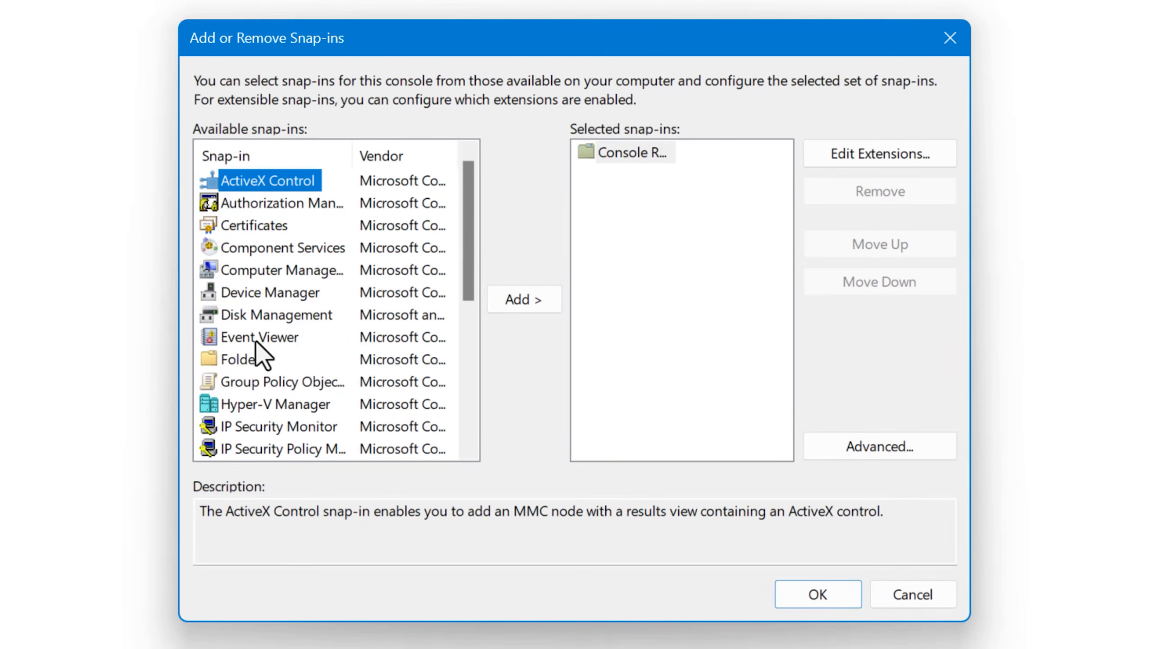
pyautogui.click(255, 337)
pyautogui.scroll(-2, 255, 326)
pyautogui.click(524, 300)
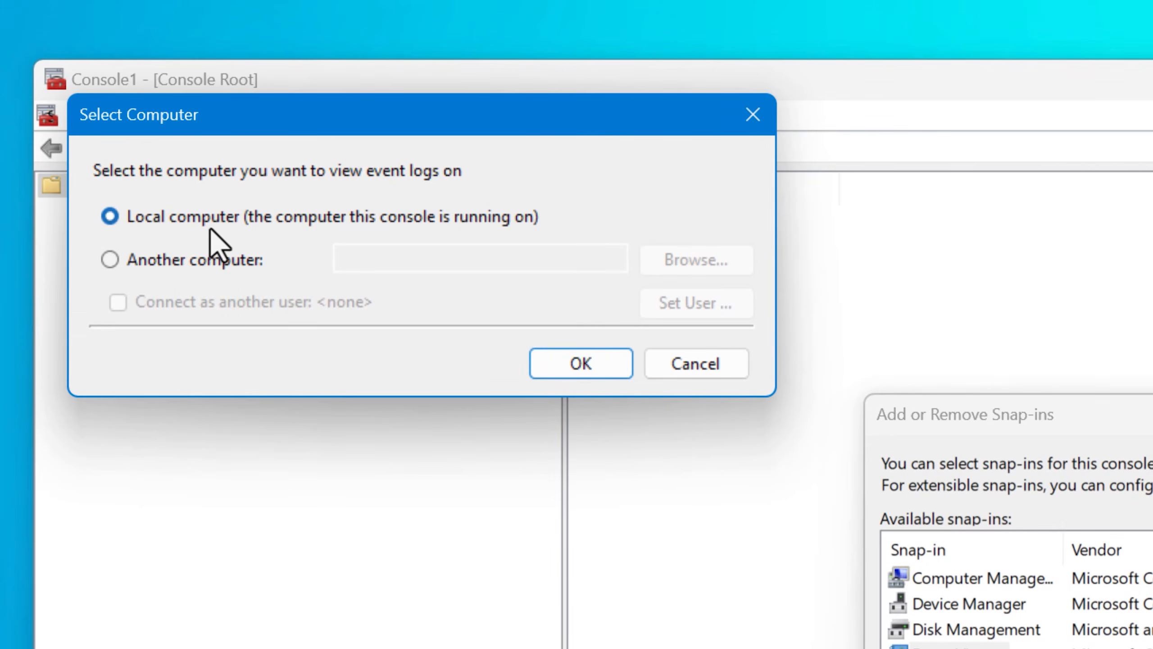
pyautogui.click(571, 369)
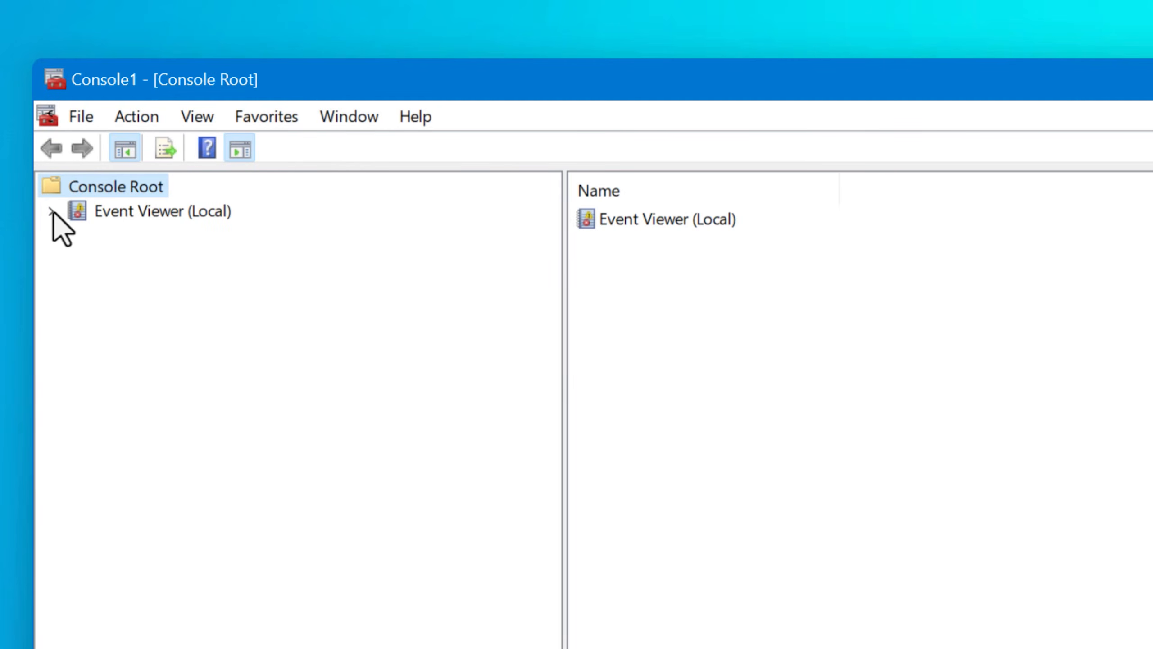
# Step: Display the Applocker custom view's events under Event Viewer (Local) and narrow the console tree
pyautogui.click(52, 212)
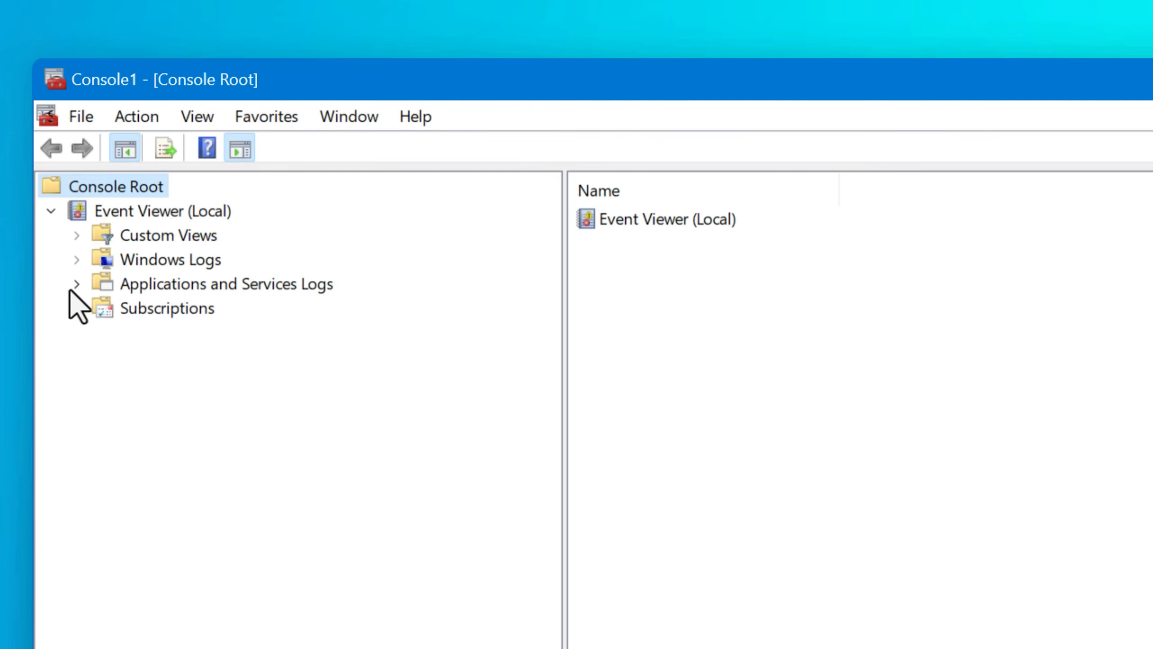
pyautogui.click(77, 235)
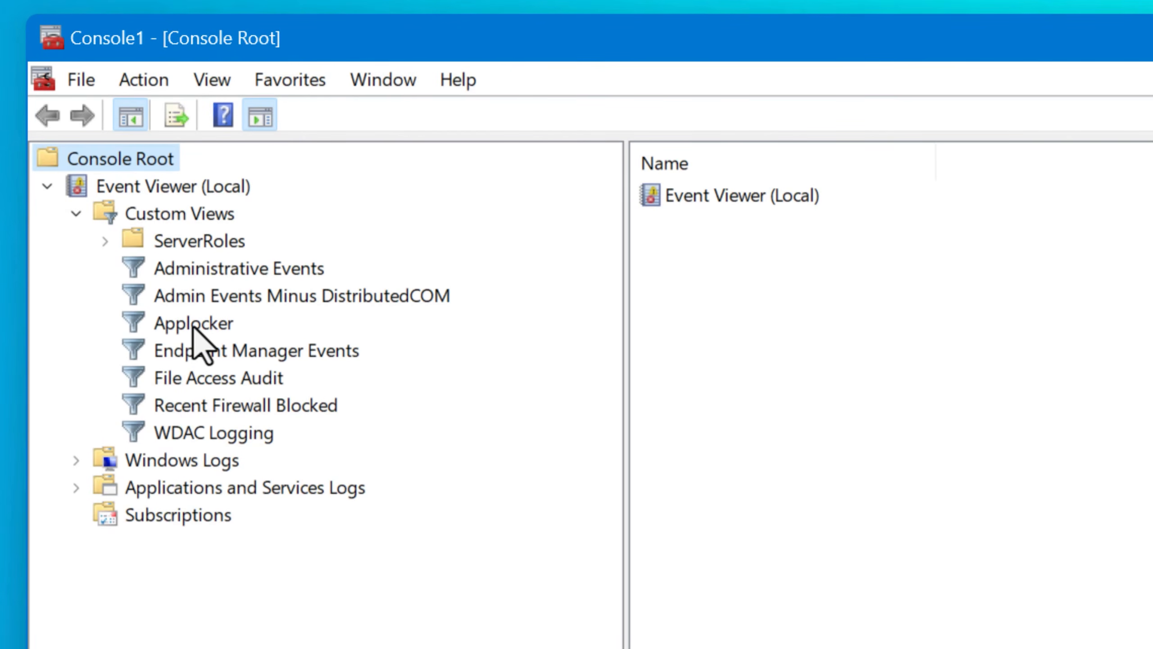
pyautogui.click(193, 326)
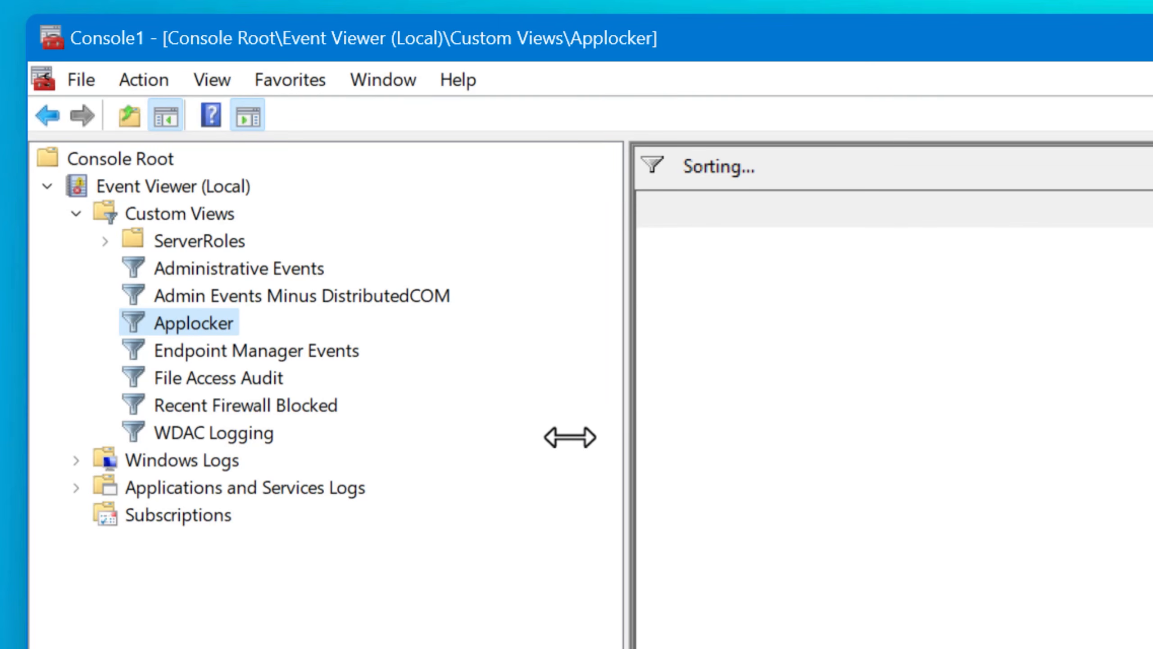
pyautogui.moveTo(563, 437); pyautogui.dragTo(564, 437)
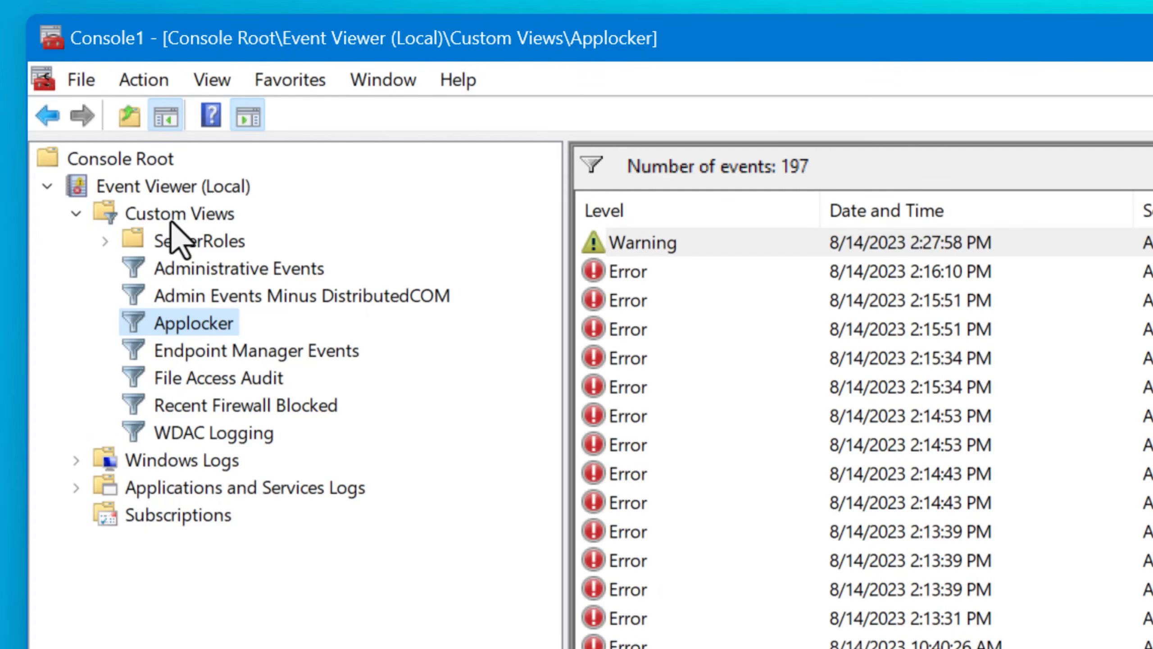
# Step: Open a new console window rooted at Event Viewer (Local) and display its Applocker custom view
pyautogui.rightClick(160, 194)
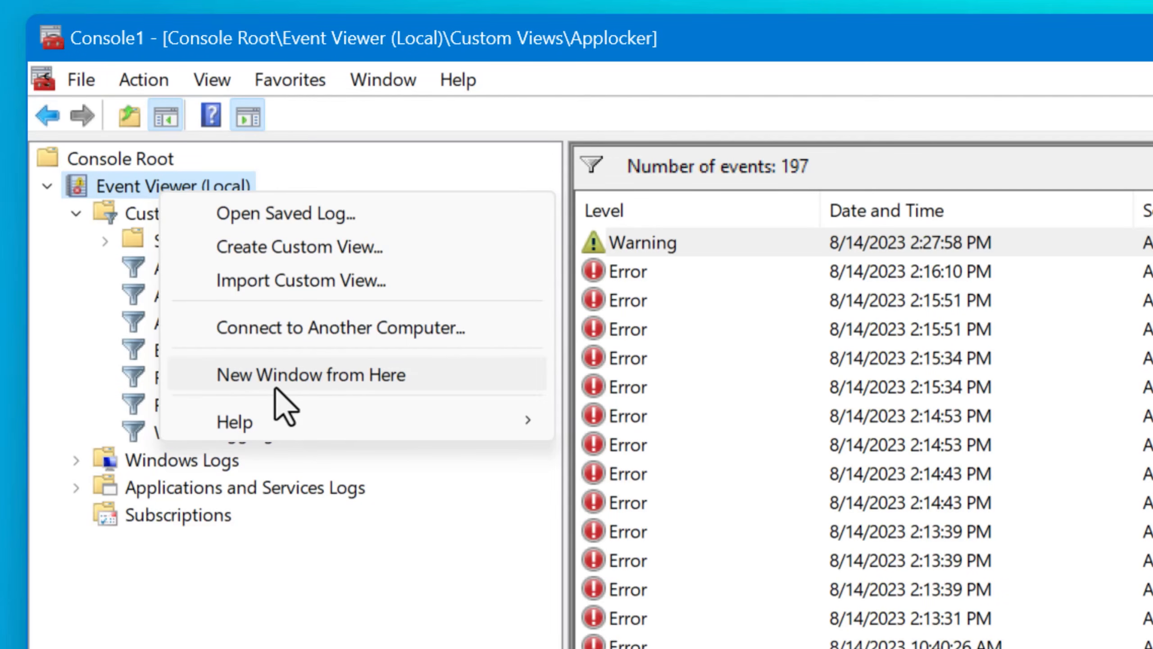
pyautogui.click(310, 375)
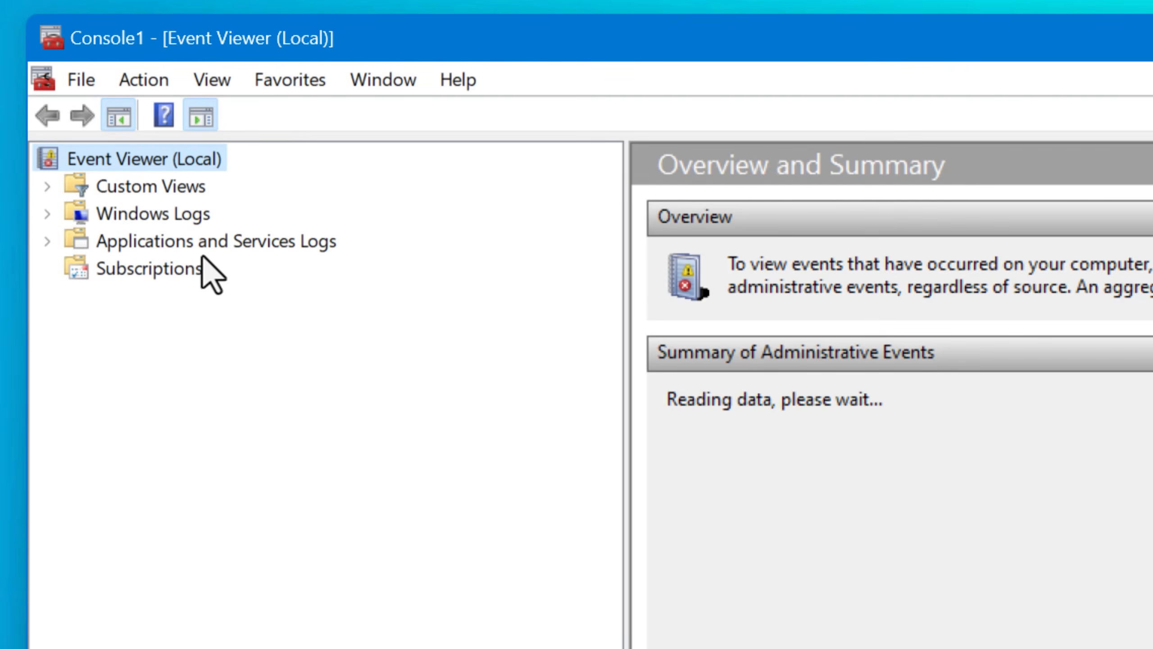
pyautogui.click(47, 186)
pyautogui.click(179, 300)
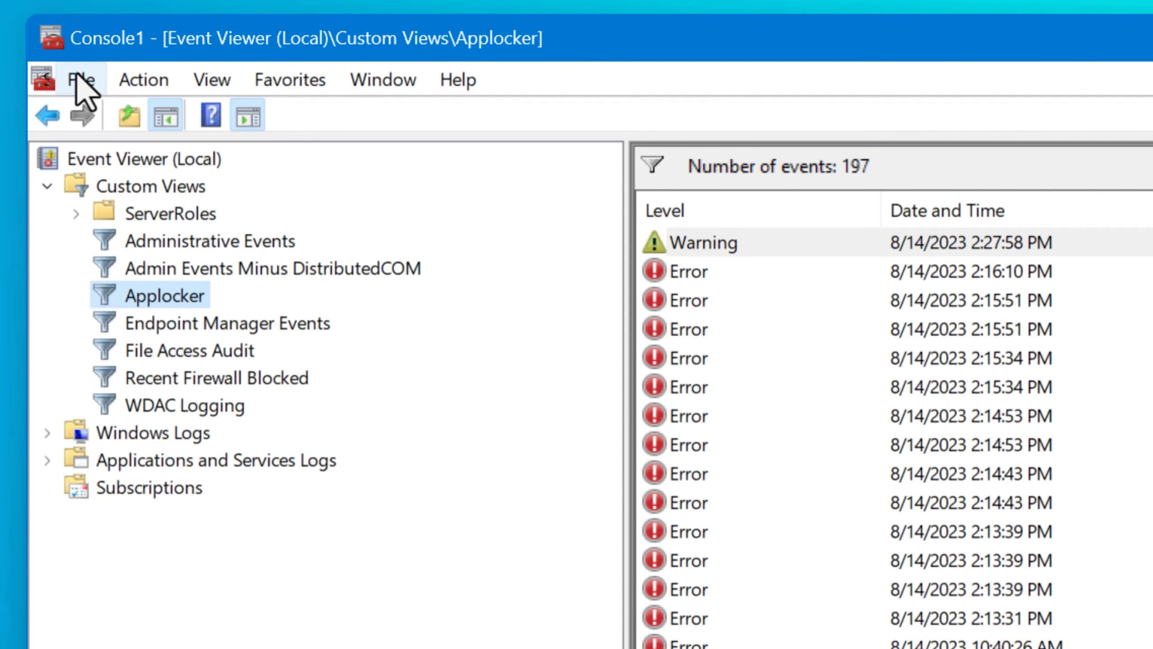
# Step: Set the console mode to User mode - full access and enable "Do not save changes to this console"
pyautogui.click(83, 87)
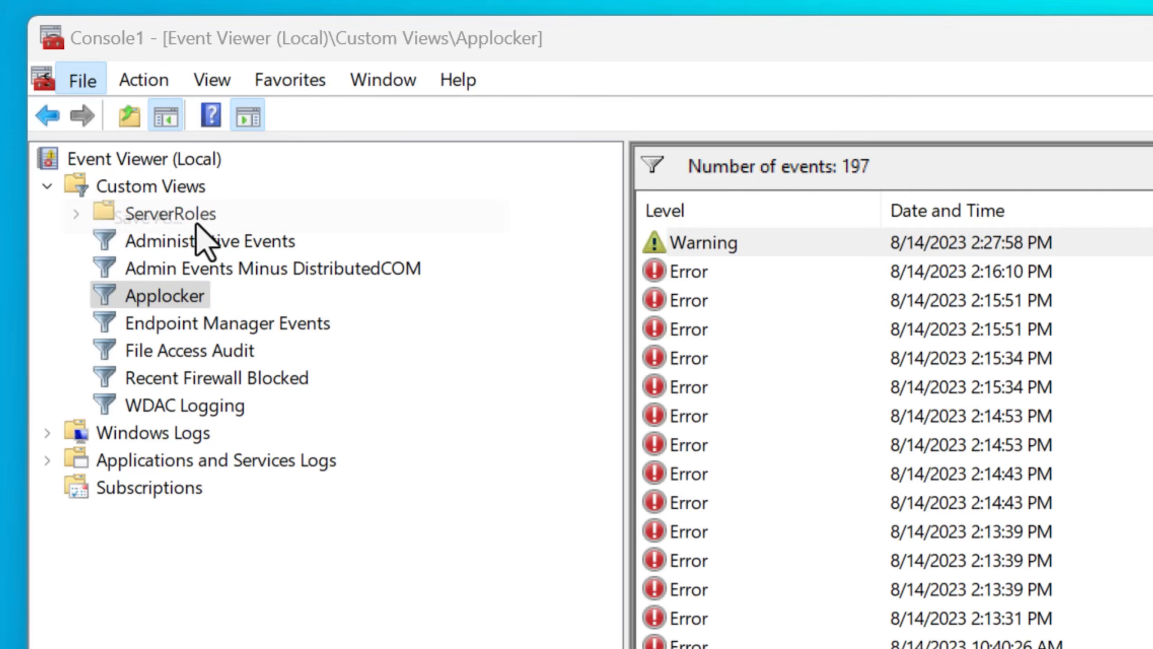
pyautogui.click(84, 84)
pyautogui.click(178, 305)
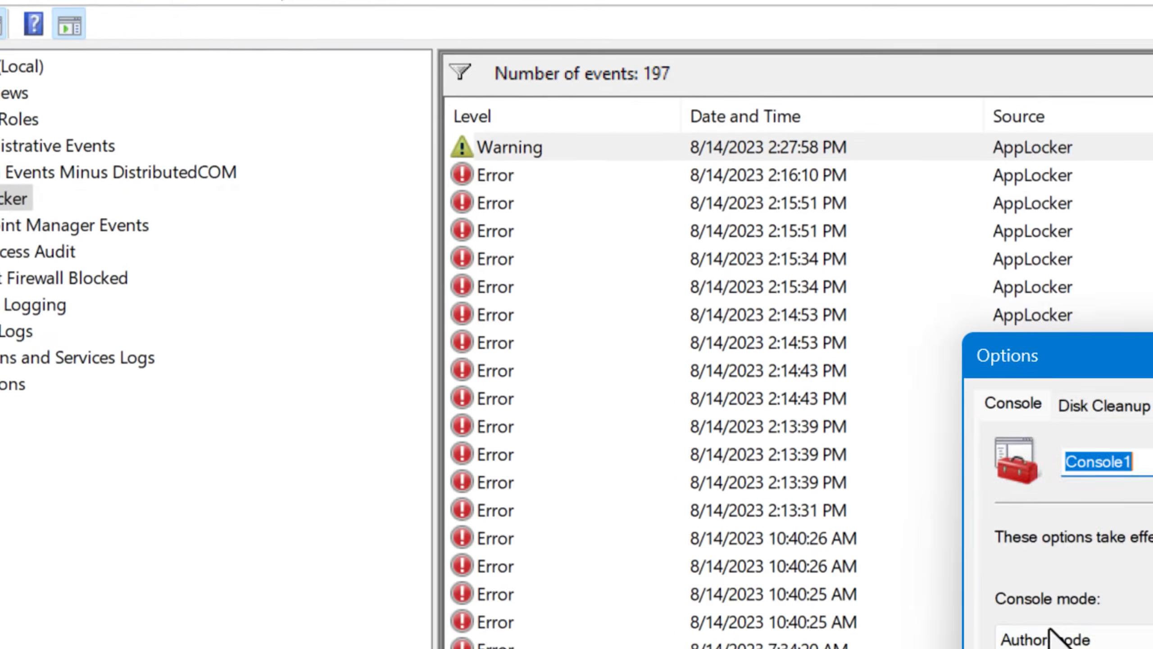
pyautogui.click(554, 293)
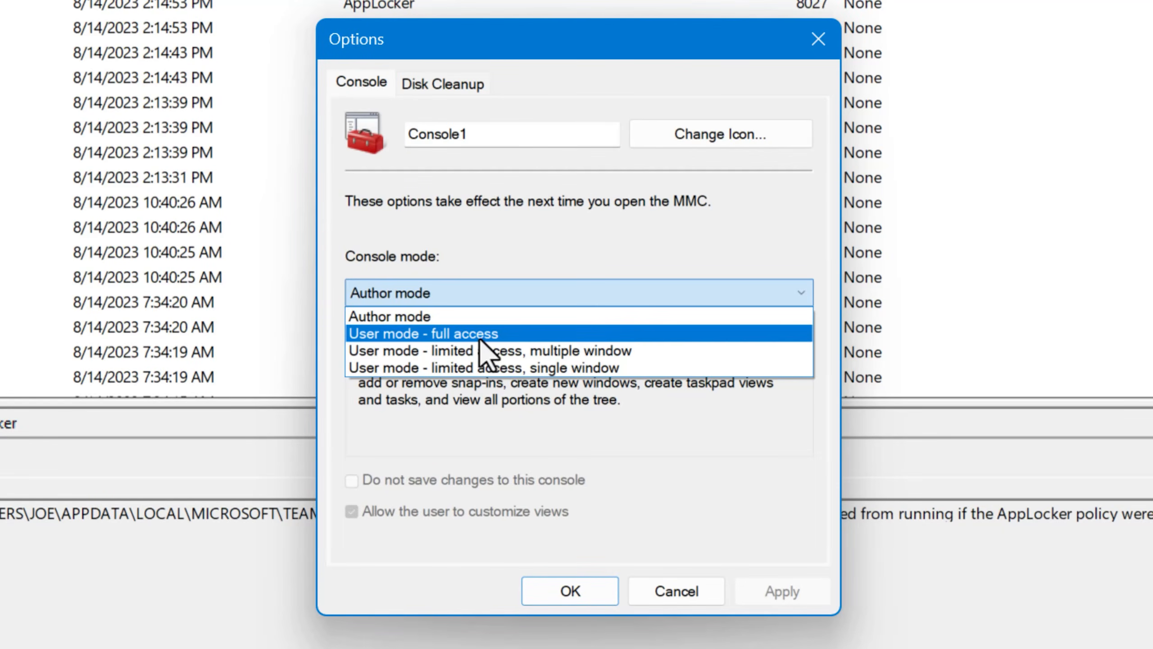
pyautogui.click(479, 337)
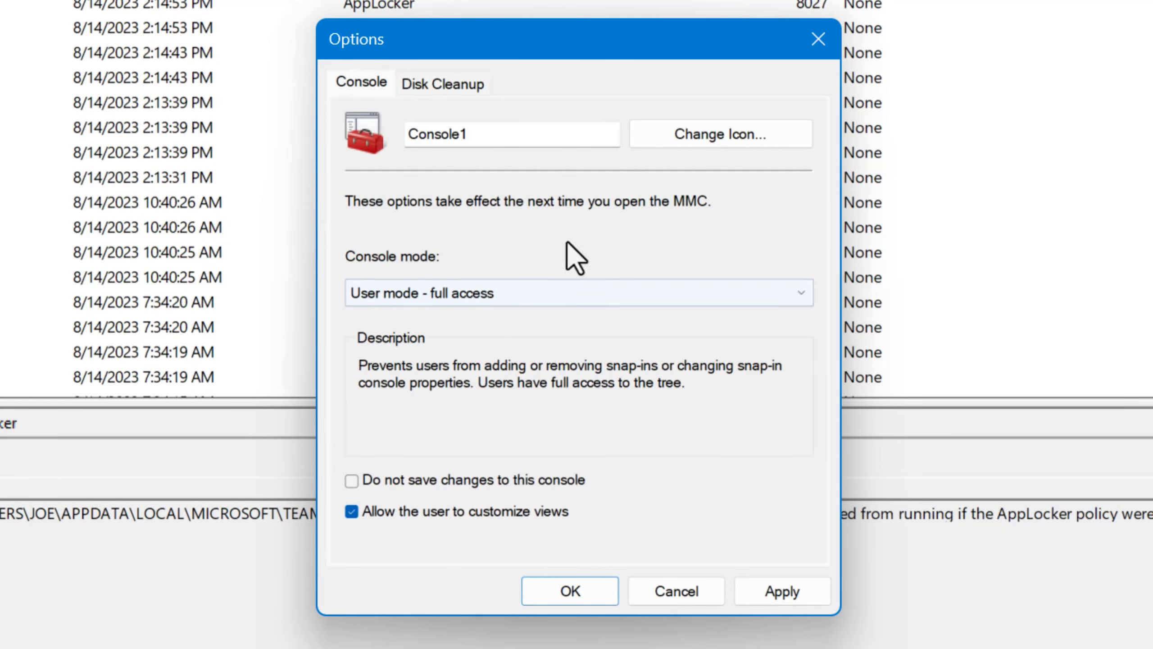
pyautogui.click(497, 486)
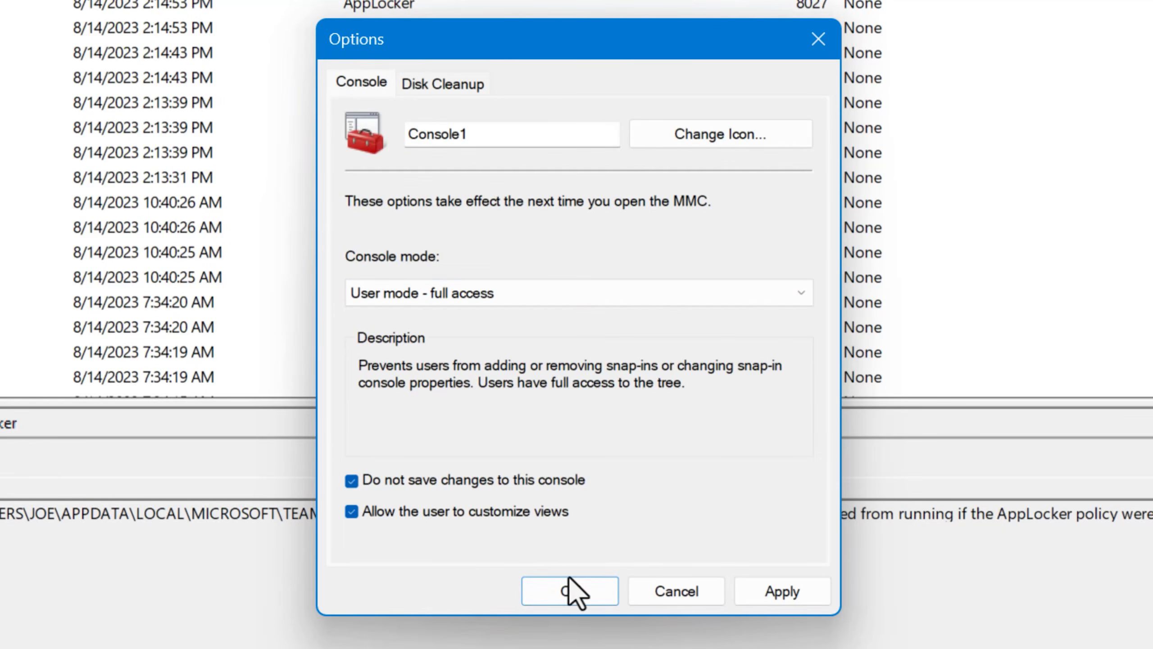
pyautogui.click(581, 594)
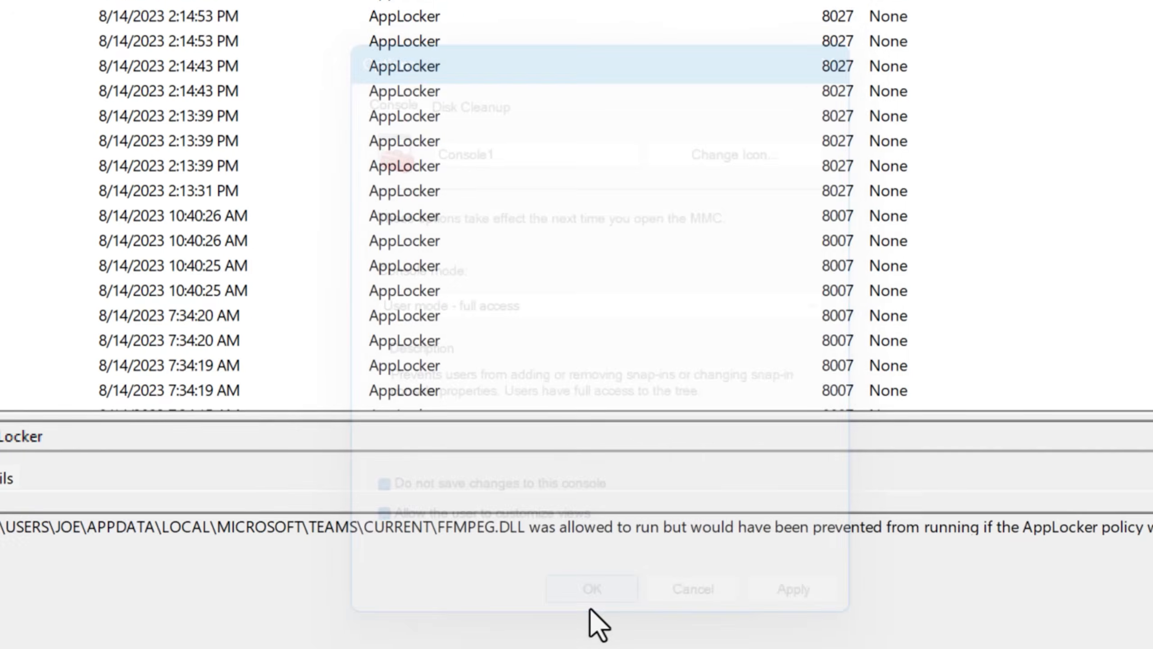
# Step: Save the console in the Test folder as Event Viewer AppLocker BLocked.msc
pyautogui.click(96, 86)
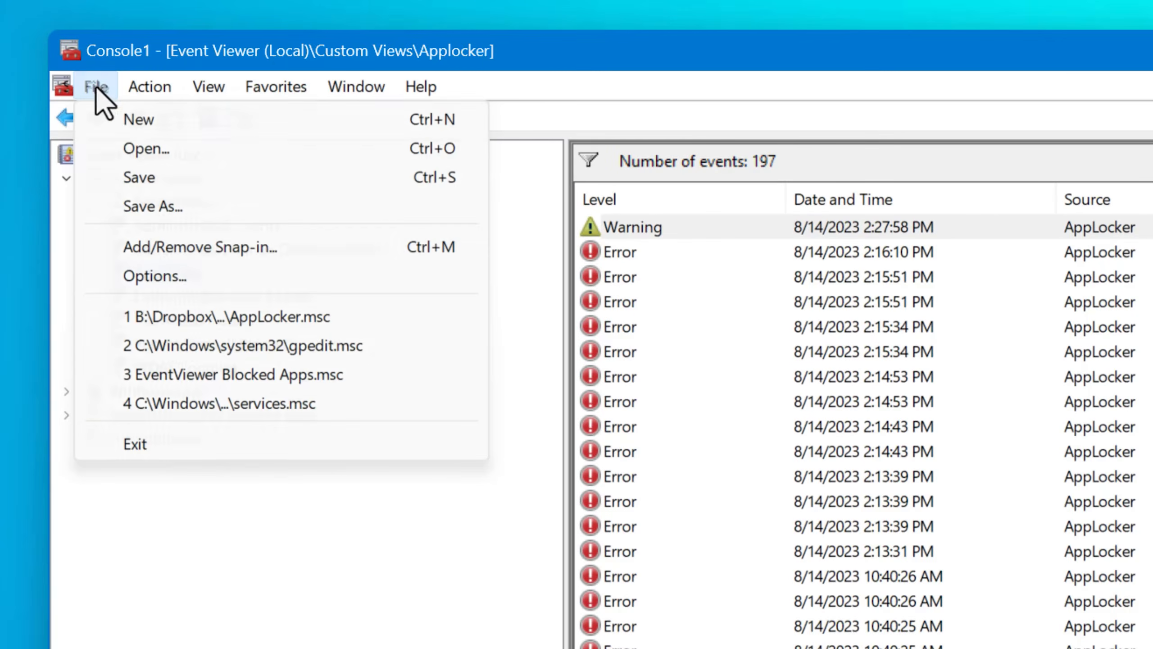
pyautogui.click(160, 209)
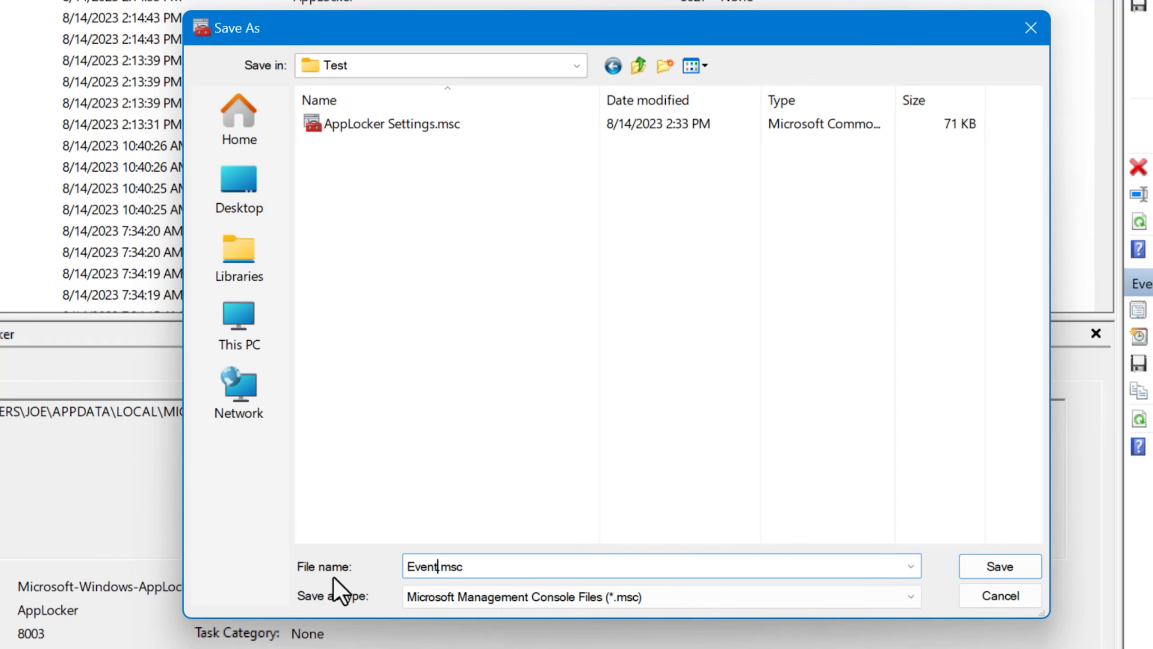
pyautogui.write('Viewer App')
pyautogui.write('Locker Block')
pyautogui.press('Return')
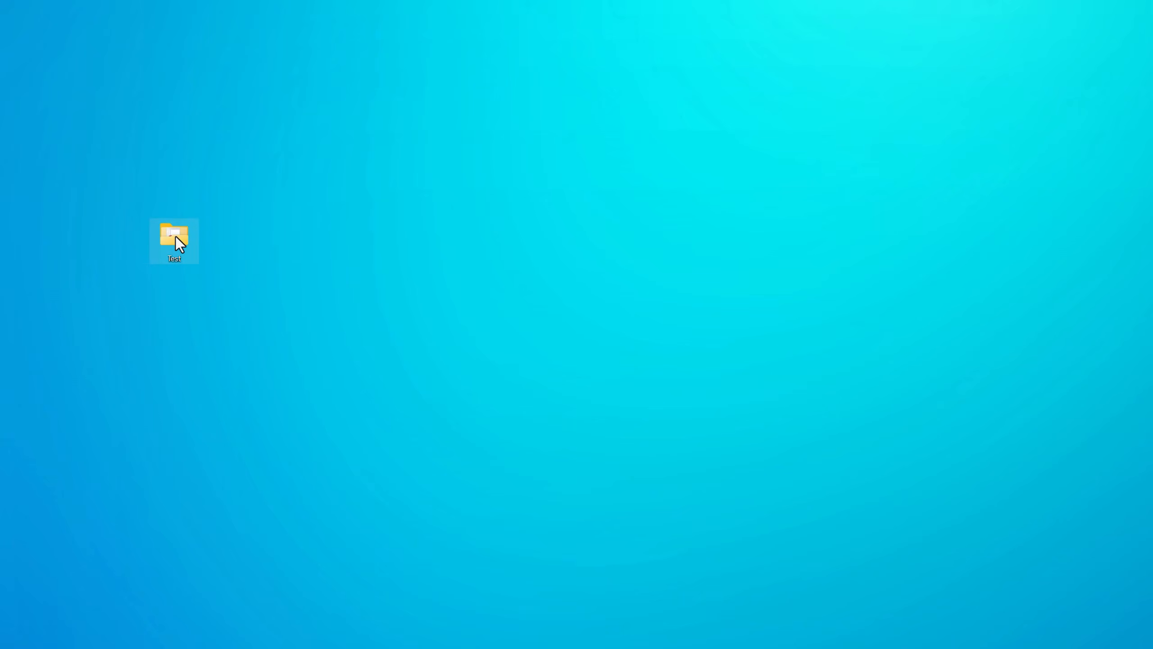
# Step: Open AppLocker Settings.msc from the desktop's Test folder and enlarge its console window
pyautogui.doubleClick(176, 238)
pyautogui.doubleClick(638, 274)
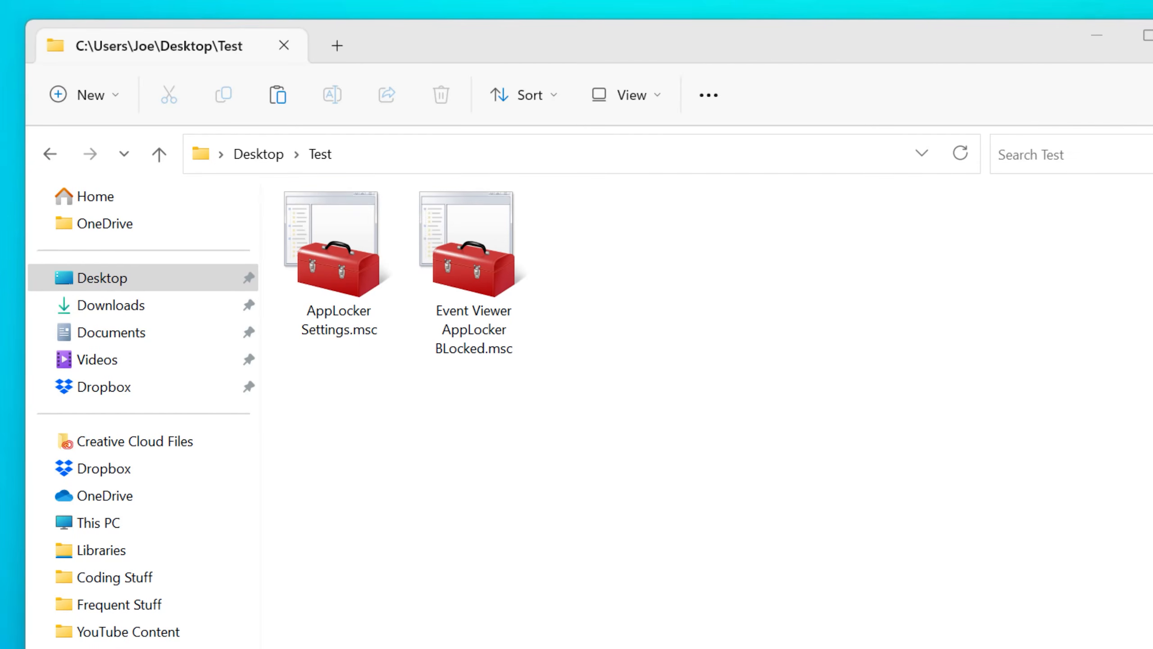
pyautogui.doubleClick(323, 291)
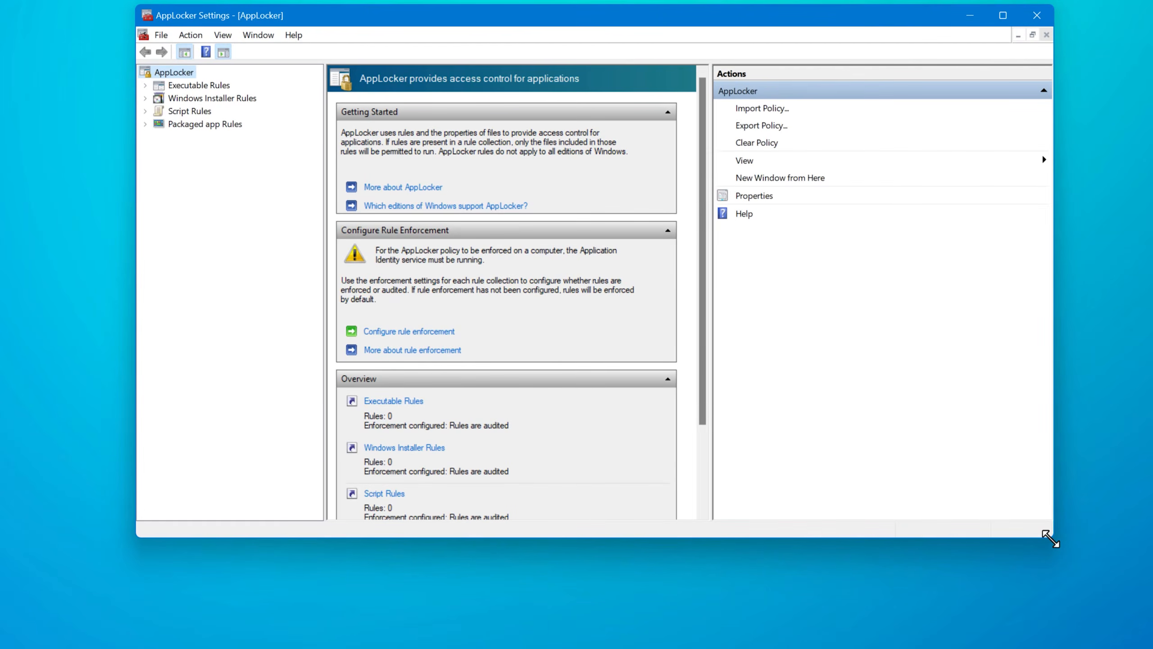
pyautogui.moveTo(1050, 538); pyautogui.dragTo(1151, 645)
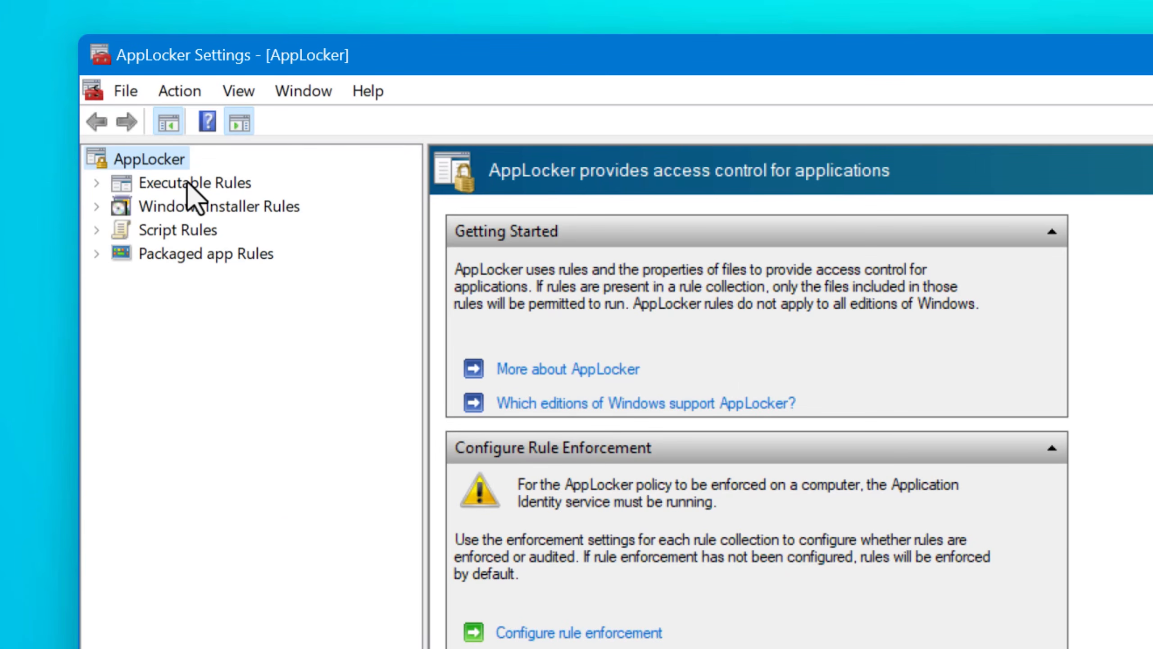
# Step: Create the default rules in AppLocker's Executable Rules collection
pyautogui.click(189, 183)
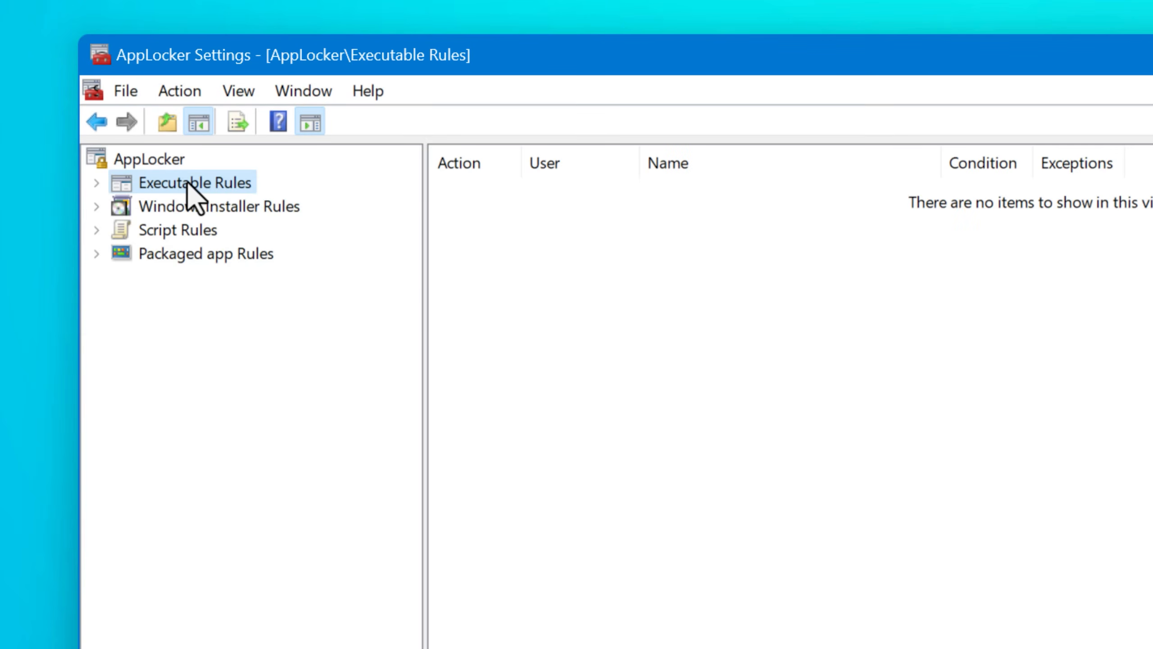
pyautogui.rightClick(562, 235)
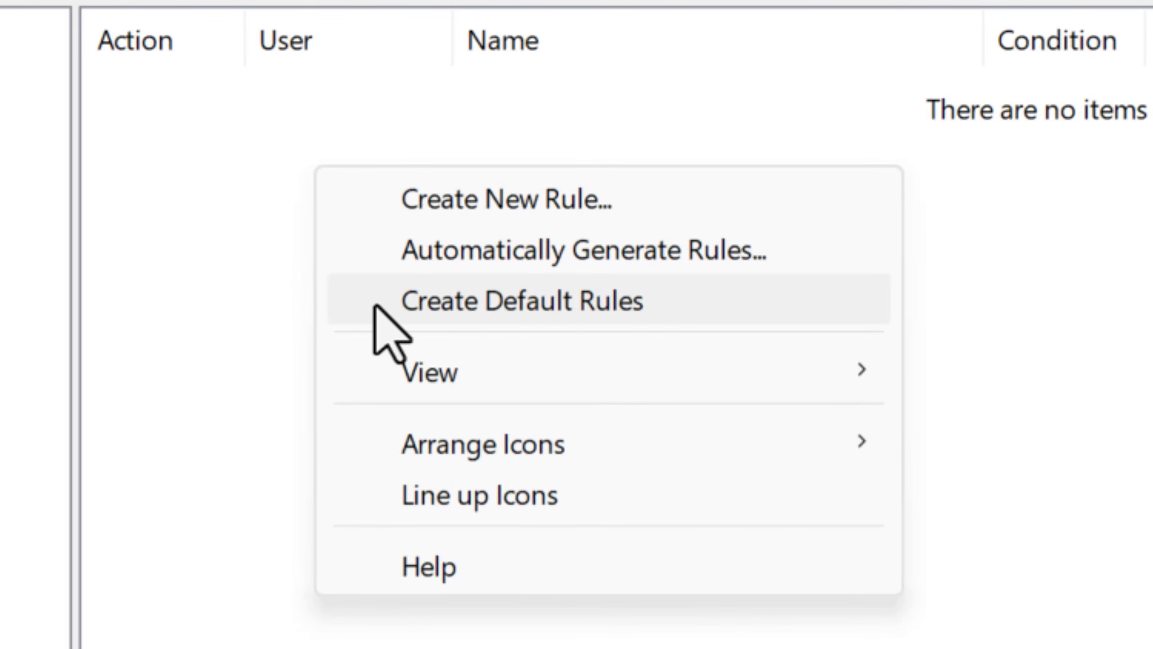
pyautogui.click(375, 307)
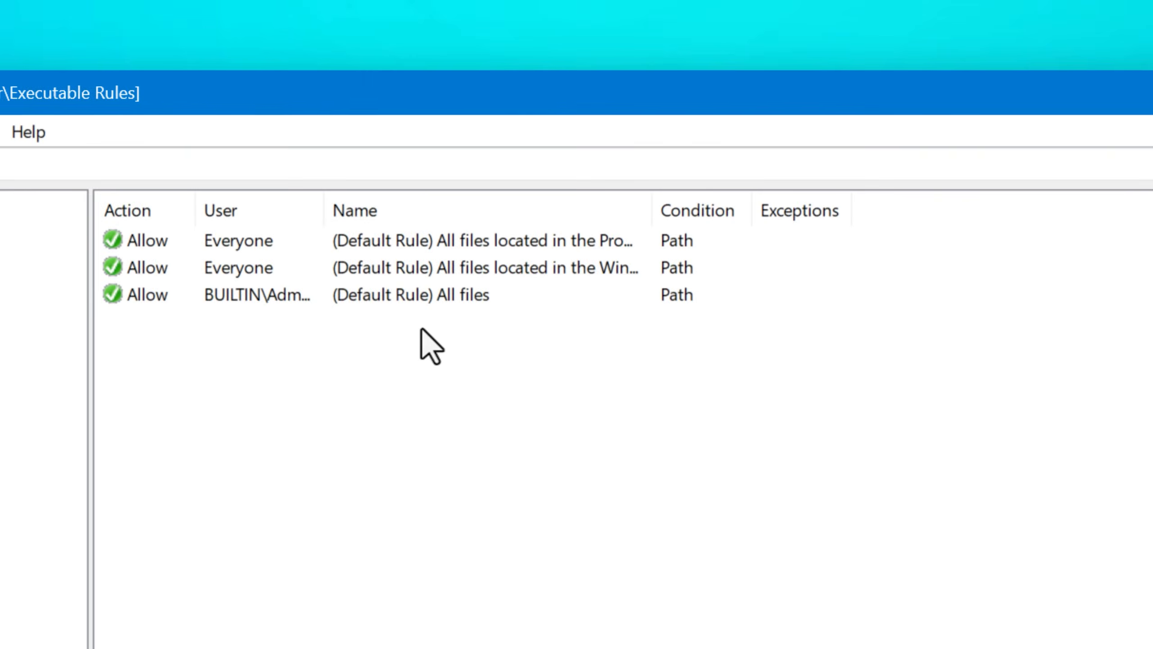
# Step: Widen the Action, User and Name columns and examine each default executable rule
pyautogui.moveTo(196, 229); pyautogui.dragTo(212, 229)
pyautogui.moveTo(331, 227); pyautogui.dragTo(433, 211)
pyautogui.moveTo(758, 227); pyautogui.dragTo(890, 220)
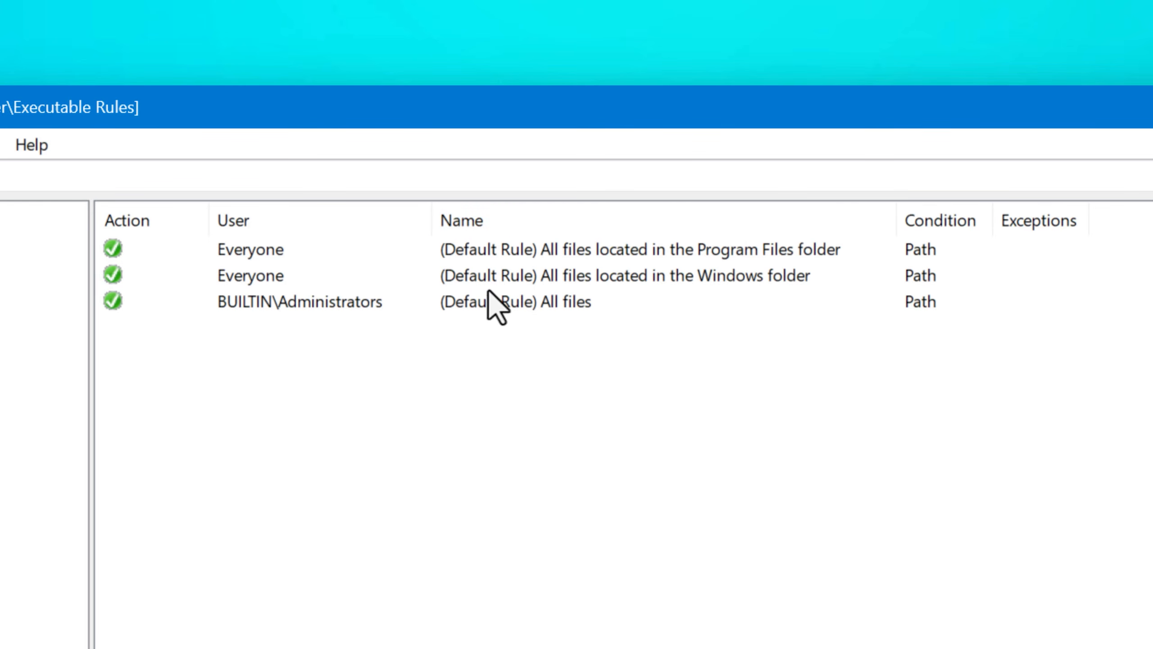
pyautogui.click(472, 272)
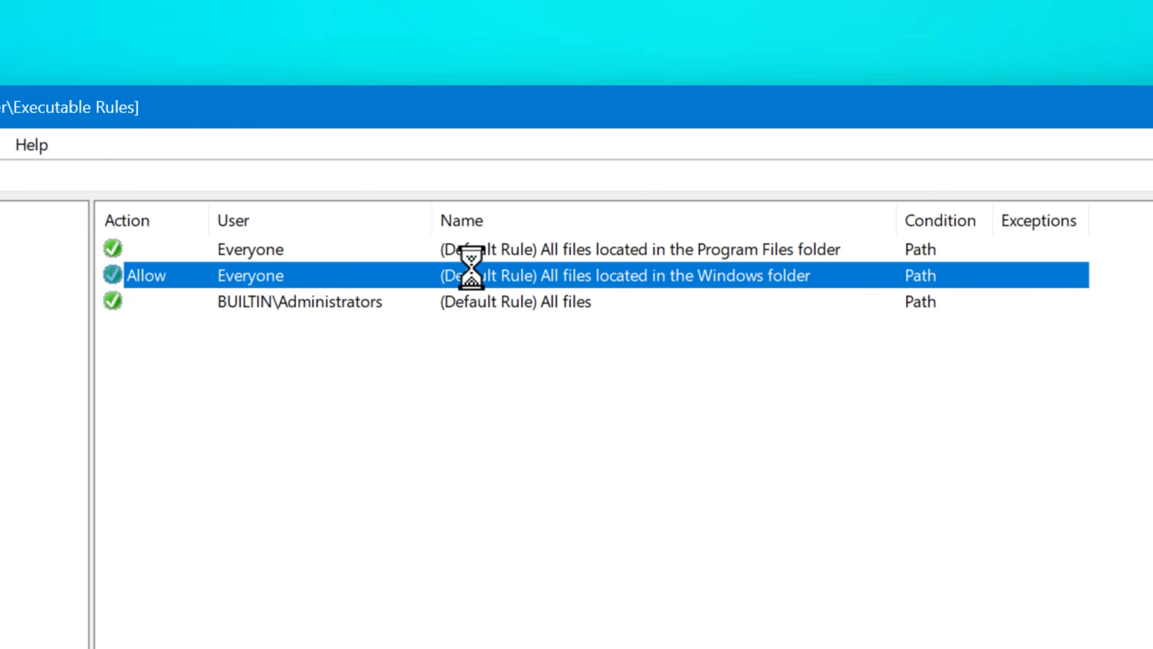
pyautogui.click(487, 249)
pyautogui.click(494, 303)
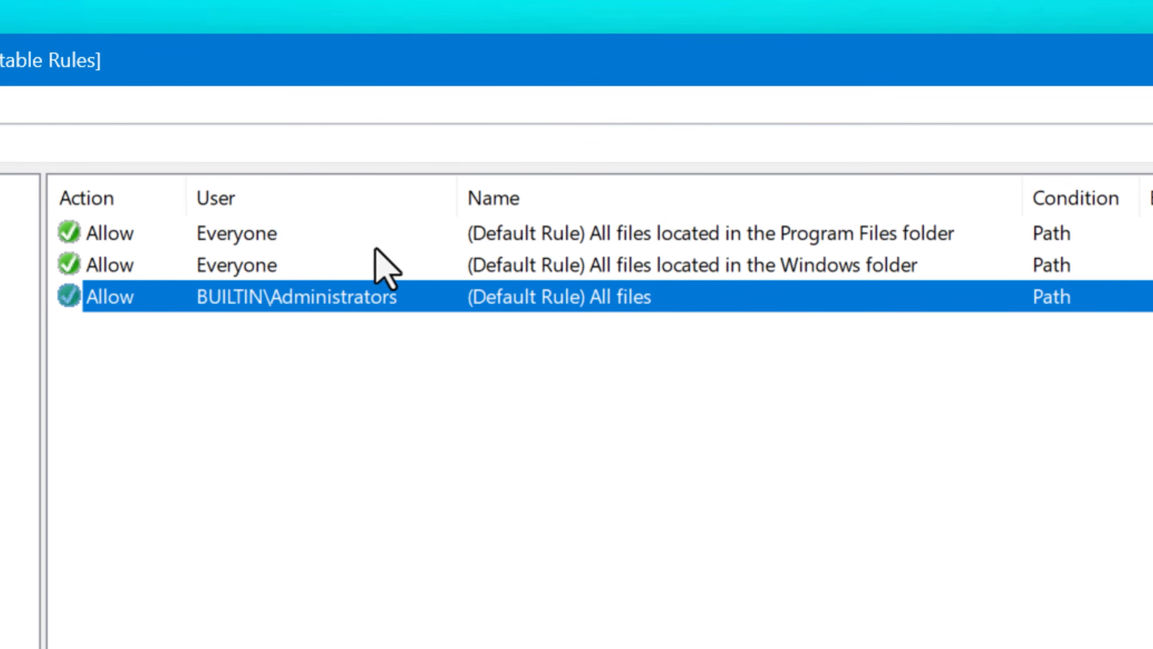
# Step: Review the default executable rules and delete the BUILTIN\Administrators rule that allows all files
pyautogui.click(385, 241)
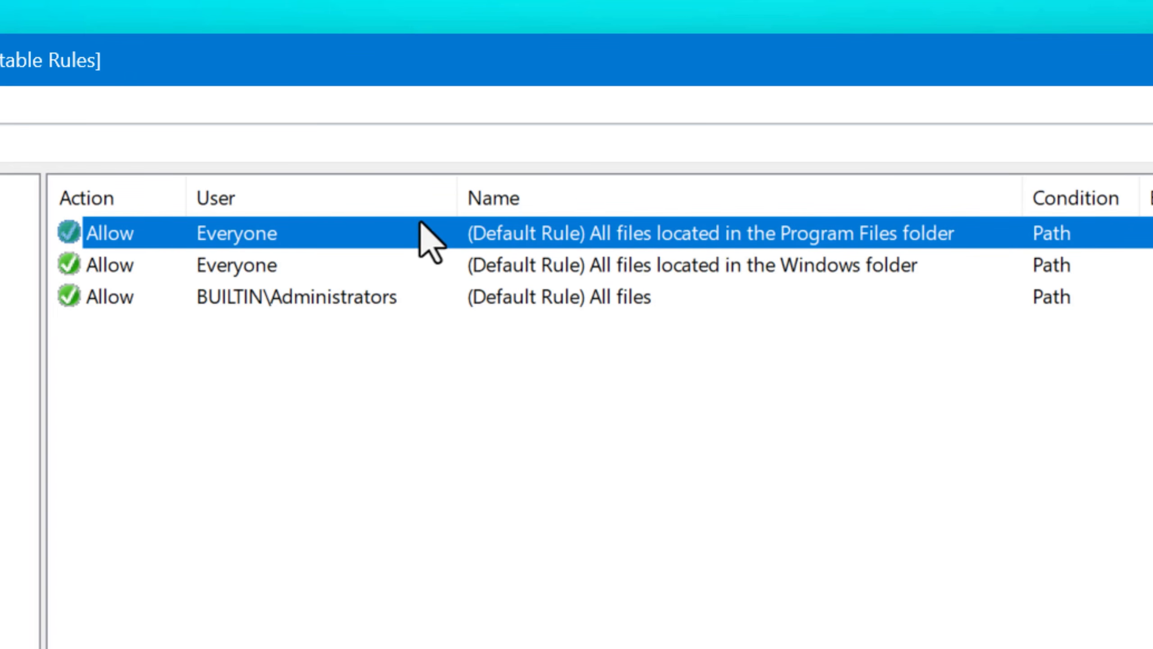
pyautogui.click(752, 272)
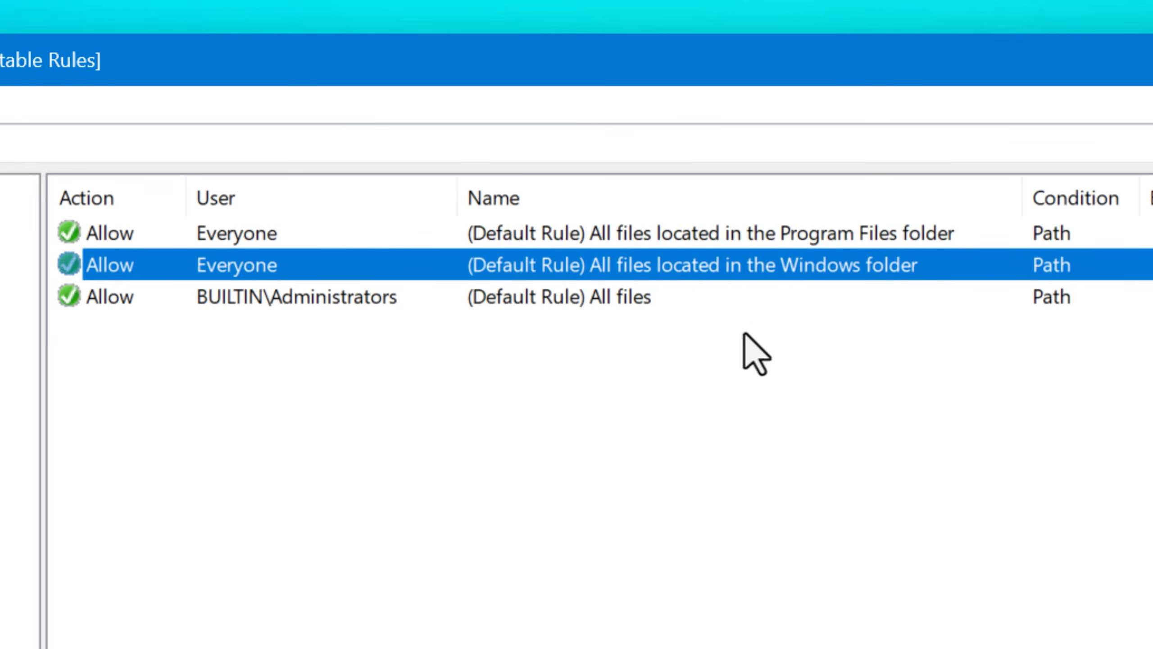
pyautogui.click(717, 300)
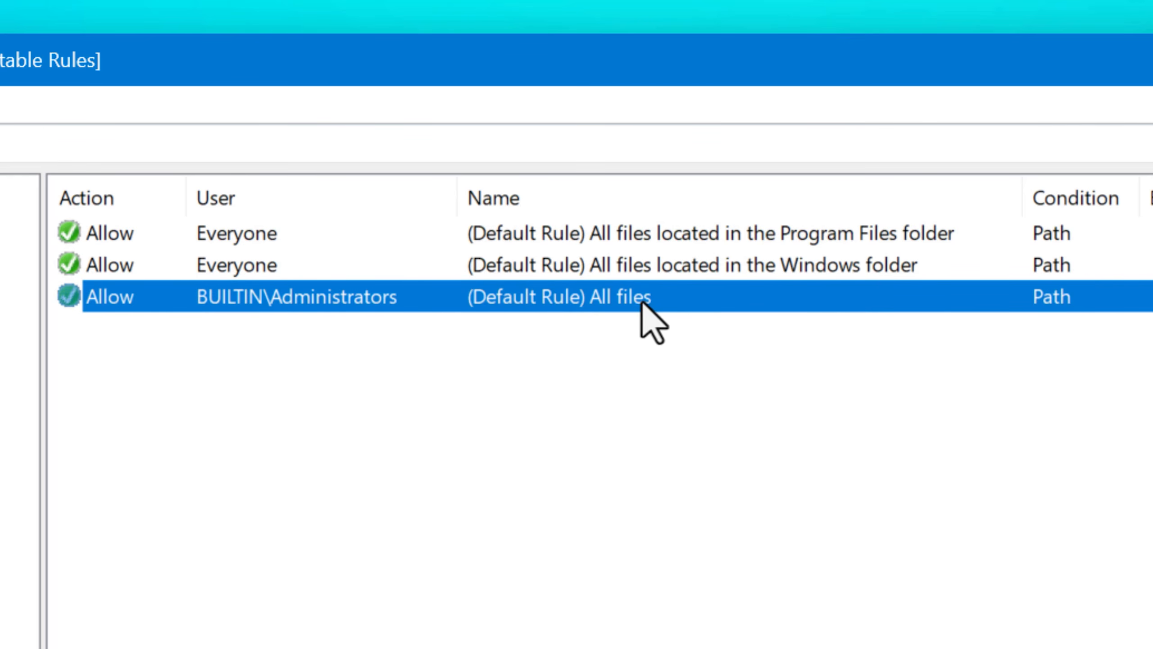
pyautogui.rightClick(433, 304)
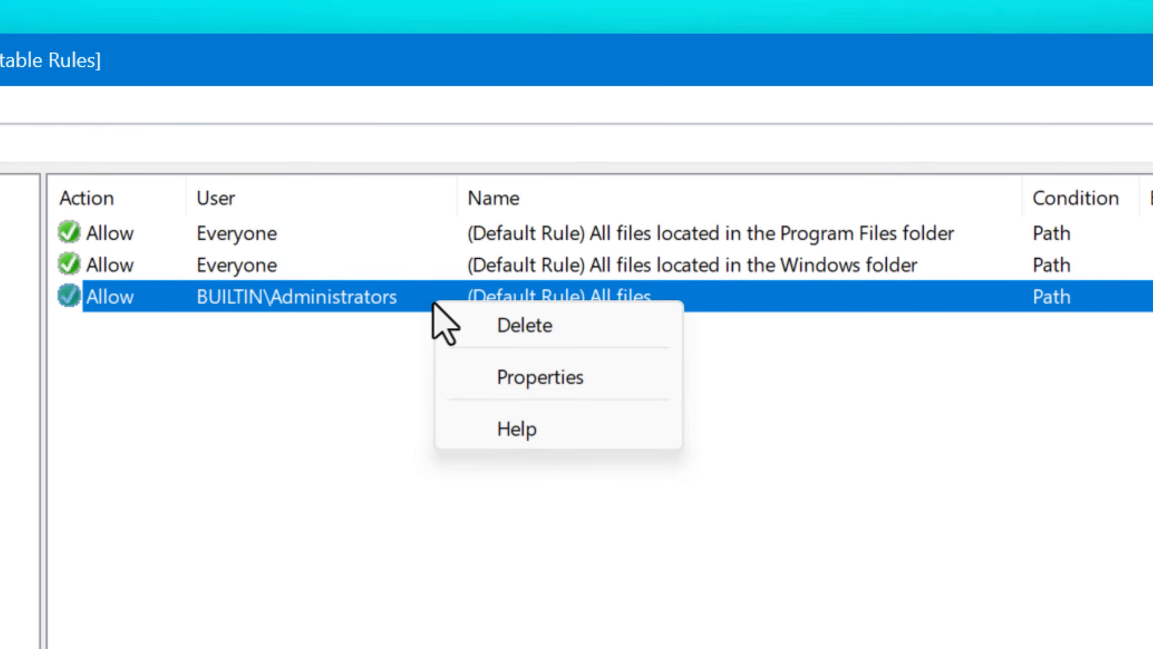
pyautogui.click(472, 325)
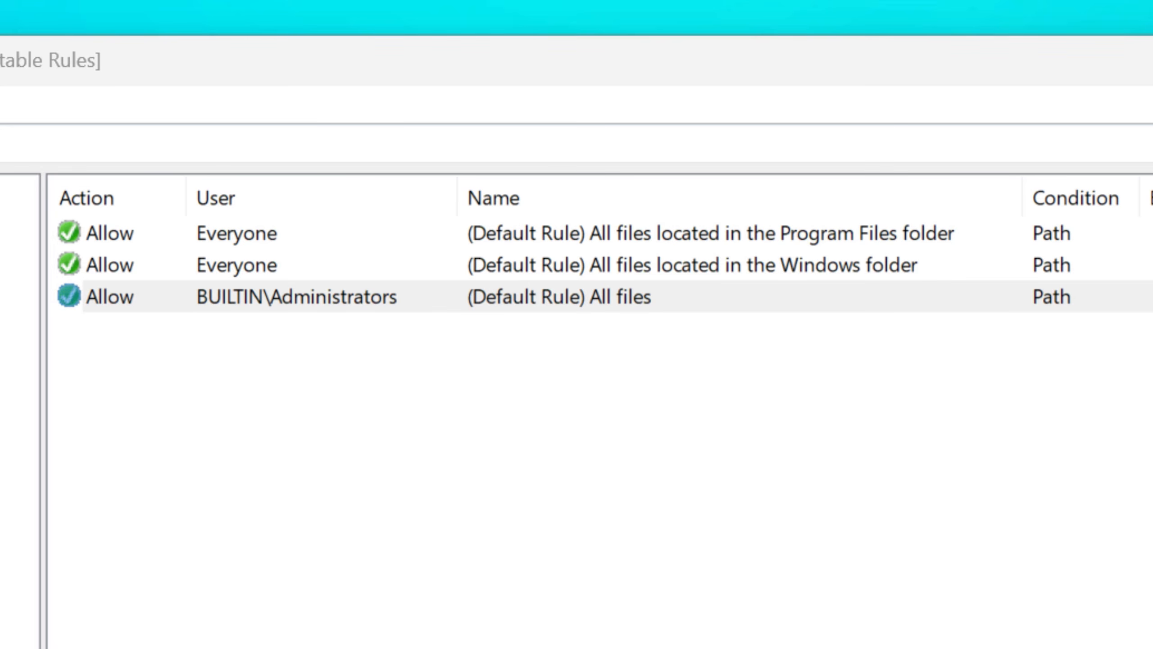
pyautogui.click(532, 645)
pyautogui.click(506, 539)
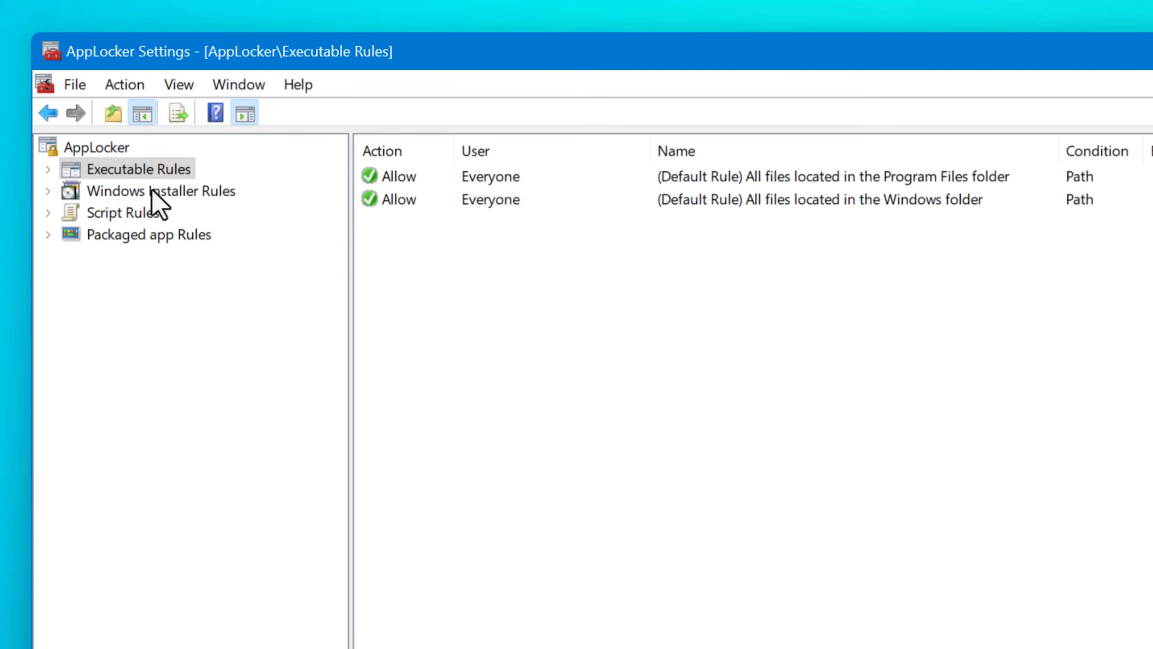
# Step: Create the default rules in Windows Installer Rules and delete the one for BUILTIN\Administrators
pyautogui.click(155, 191)
pyautogui.rightClick(540, 295)
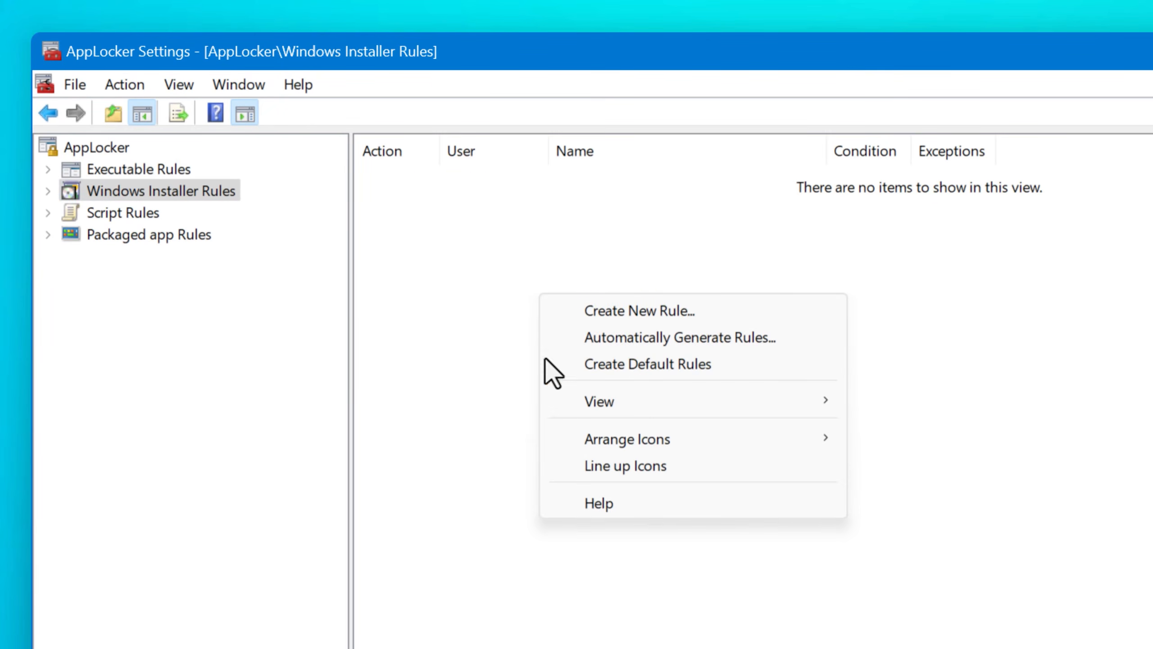
pyautogui.click(631, 363)
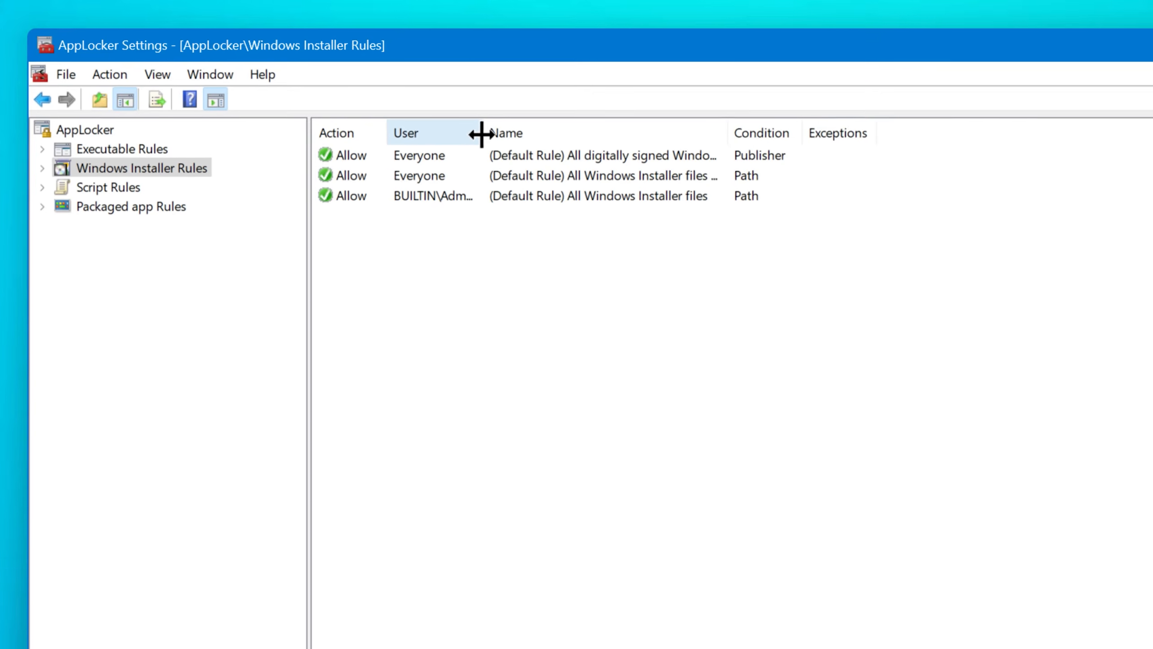
pyautogui.doubleClick(484, 135)
pyautogui.rightClick(507, 199)
pyautogui.click(560, 220)
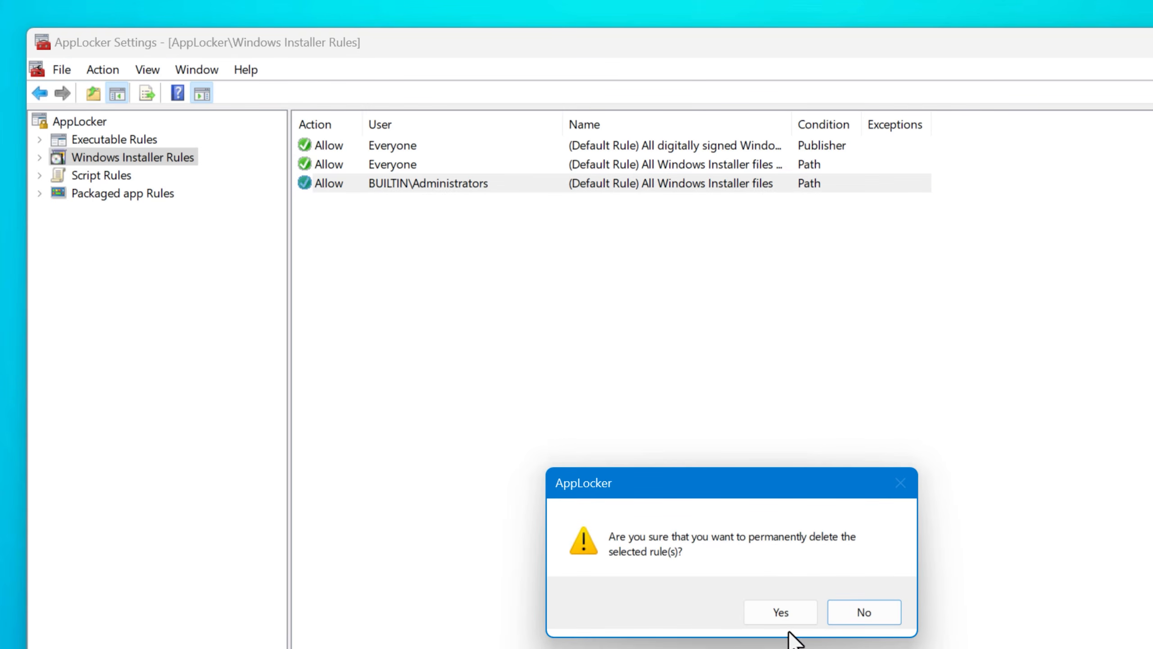
pyautogui.click(783, 611)
# Step: Create the default rules in Script Rules and delete the BUILTIN\Administrators rule covering all scripts
pyautogui.click(103, 175)
pyautogui.rightClick(412, 224)
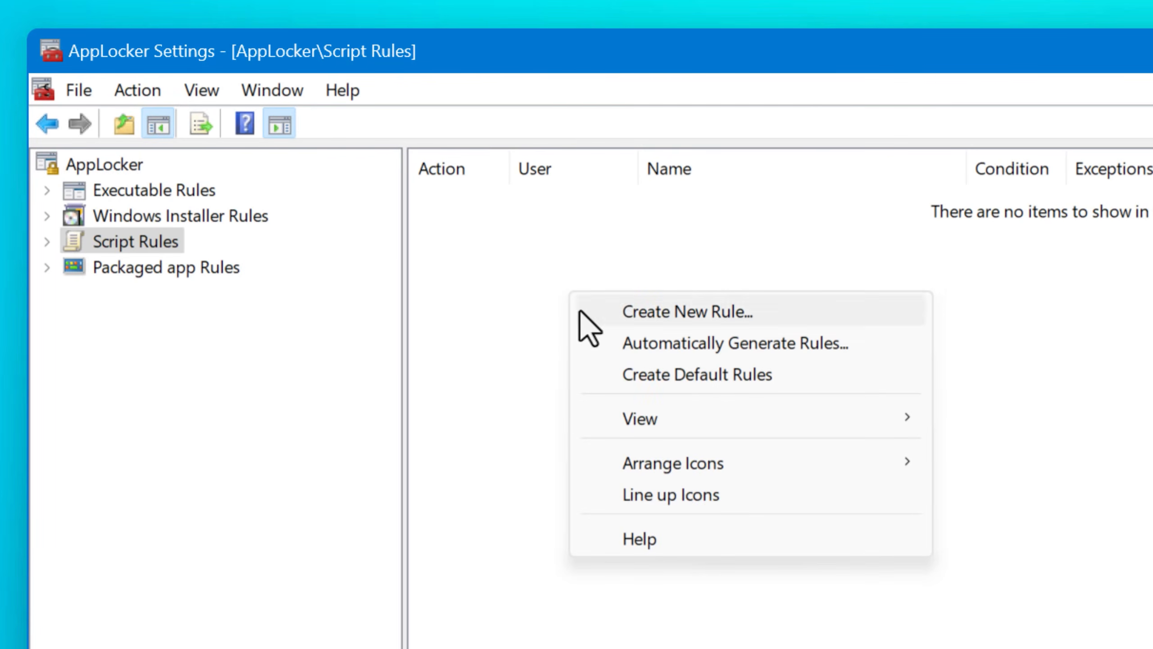
pyautogui.click(757, 380)
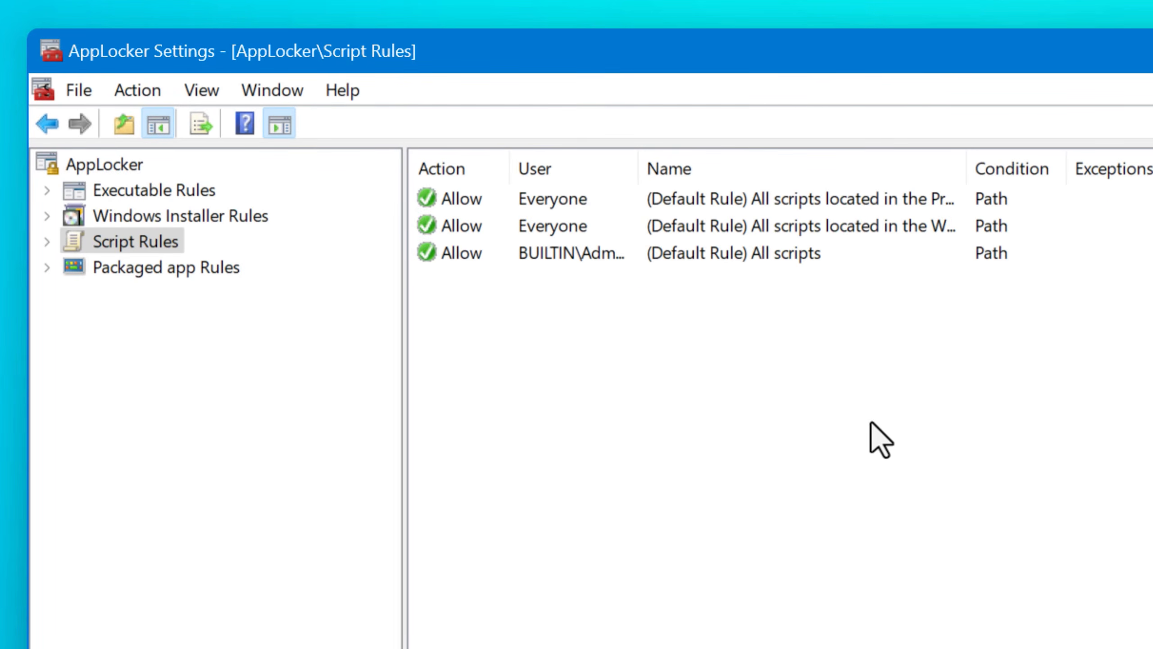
pyautogui.rightClick(713, 253)
pyautogui.click(790, 275)
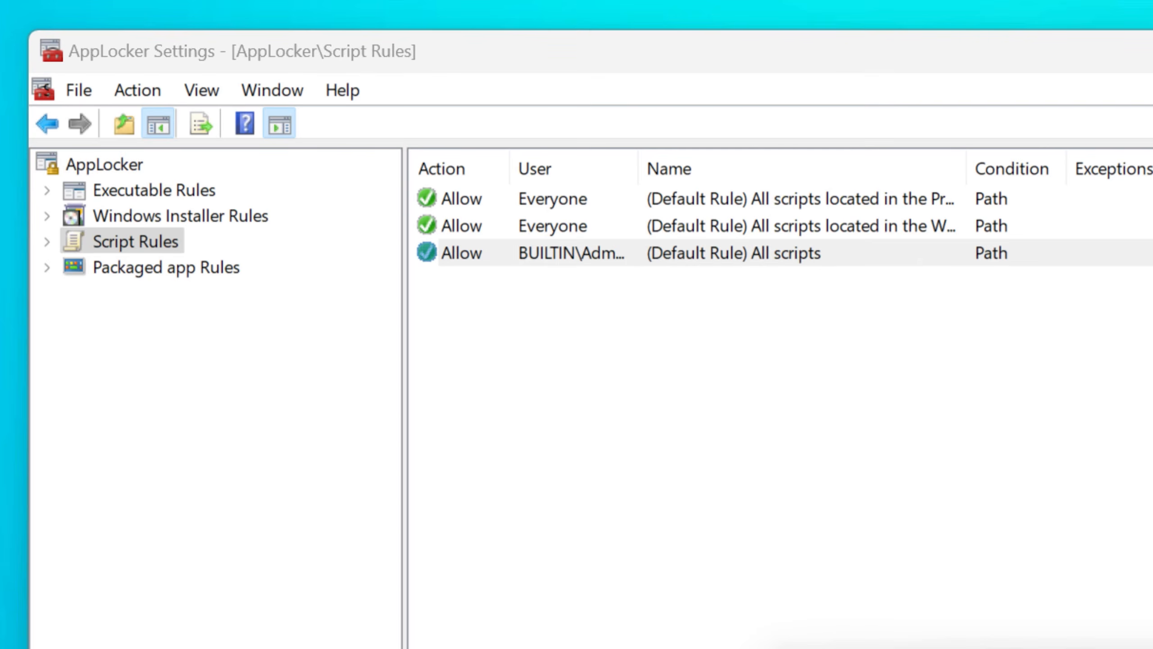
# Step: Create the default rules in the Packaged app Rules collection and slightly widen the Action column
pyautogui.click(218, 268)
pyautogui.rightClick(653, 330)
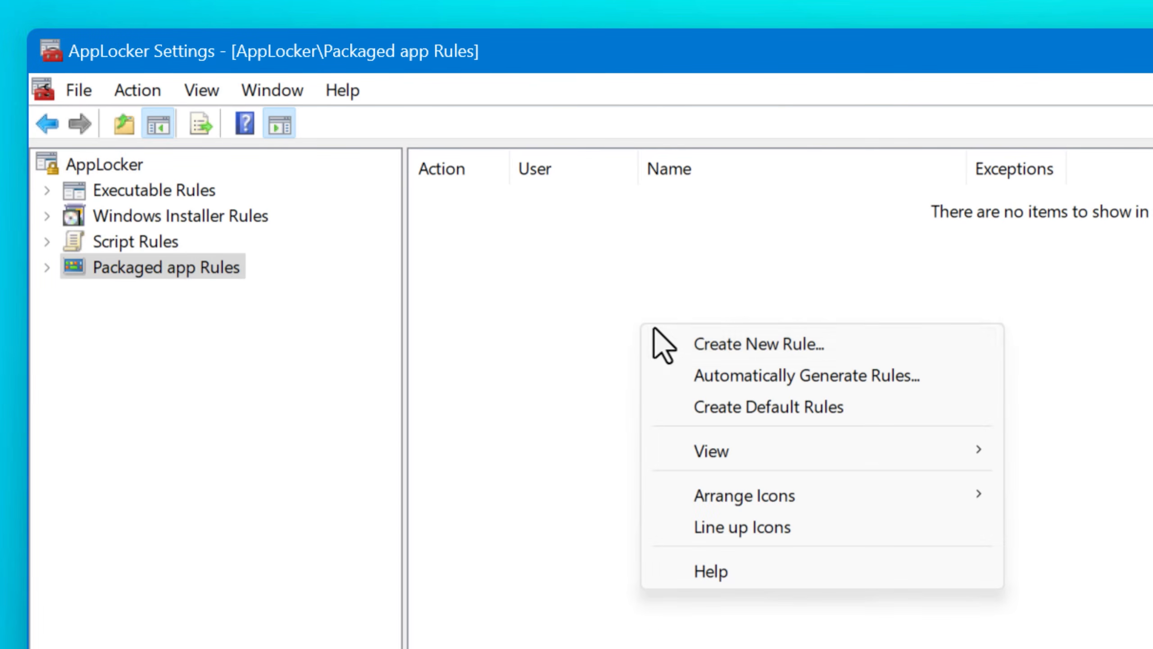
pyautogui.click(769, 350)
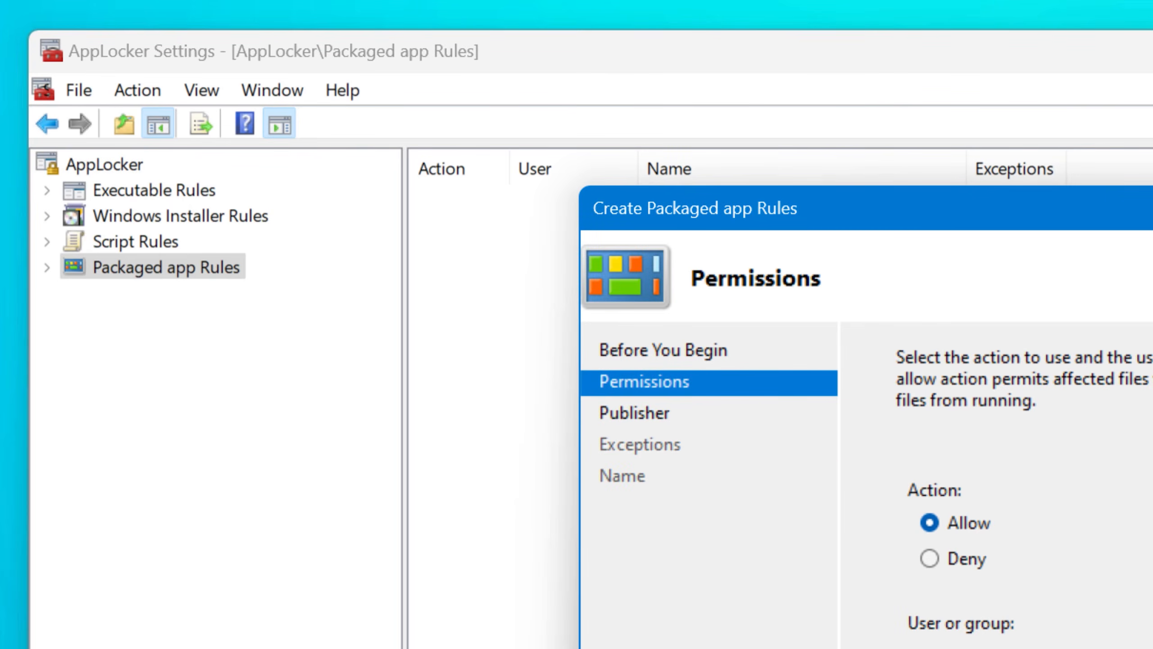
pyautogui.press('Escape')
pyautogui.rightClick(787, 399)
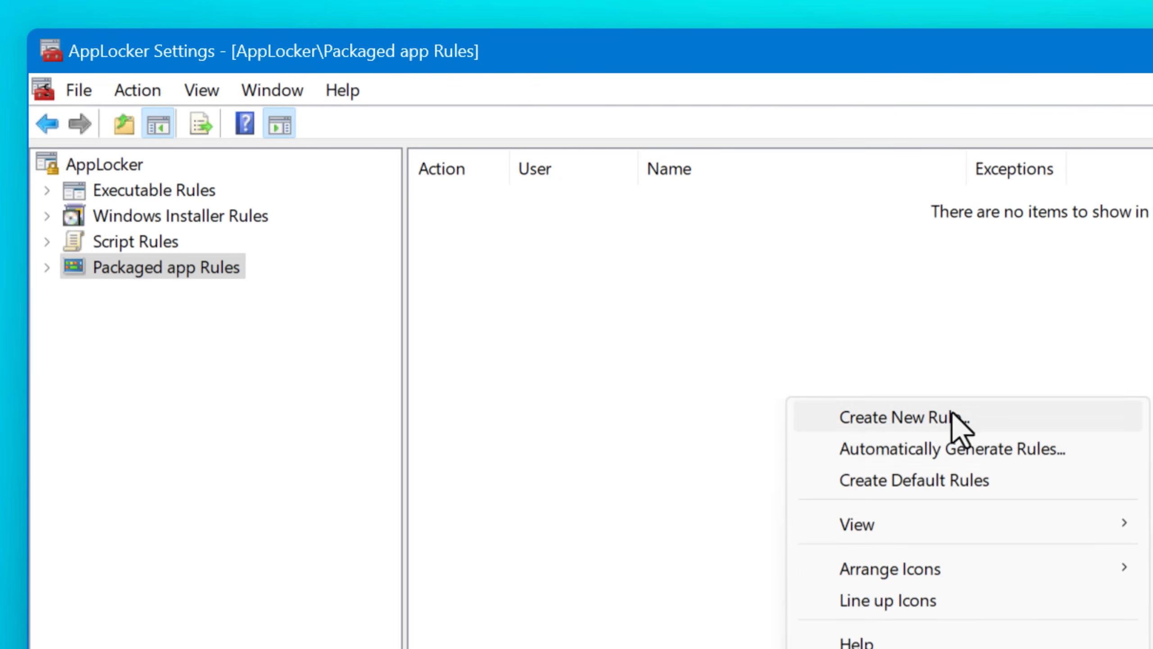
pyautogui.click(947, 499)
pyautogui.moveTo(510, 168); pyautogui.dragTo(523, 171)
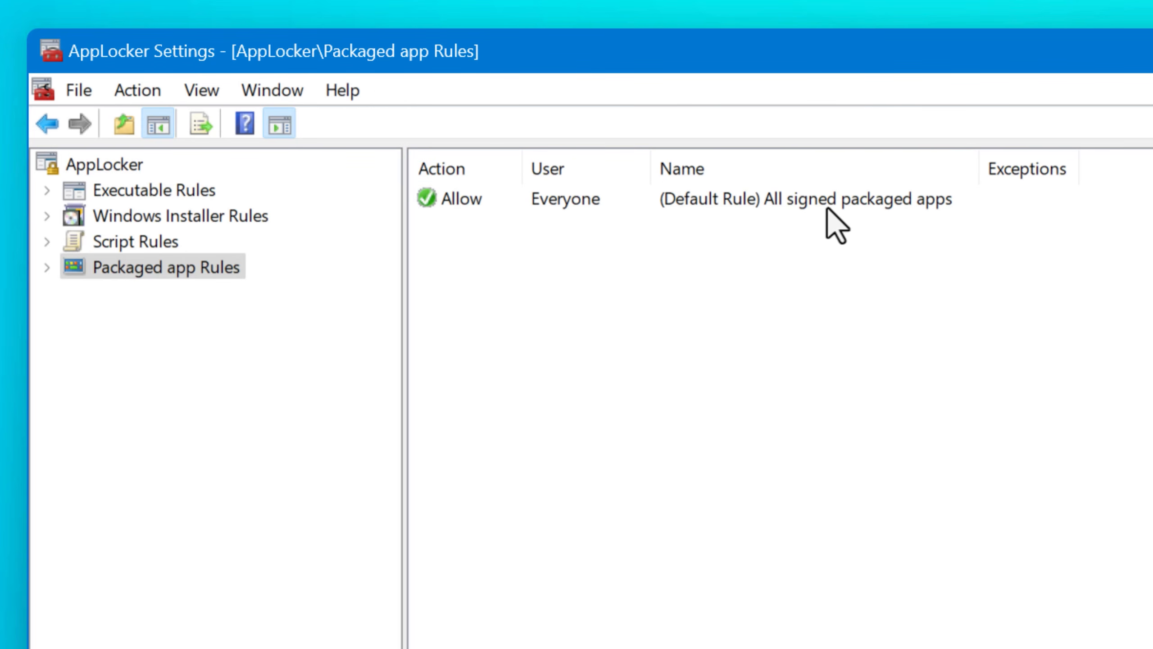
# Step: Enable the DLL rule collection in AppLocker's advanced properties and apply the change
pyautogui.rightClick(109, 164)
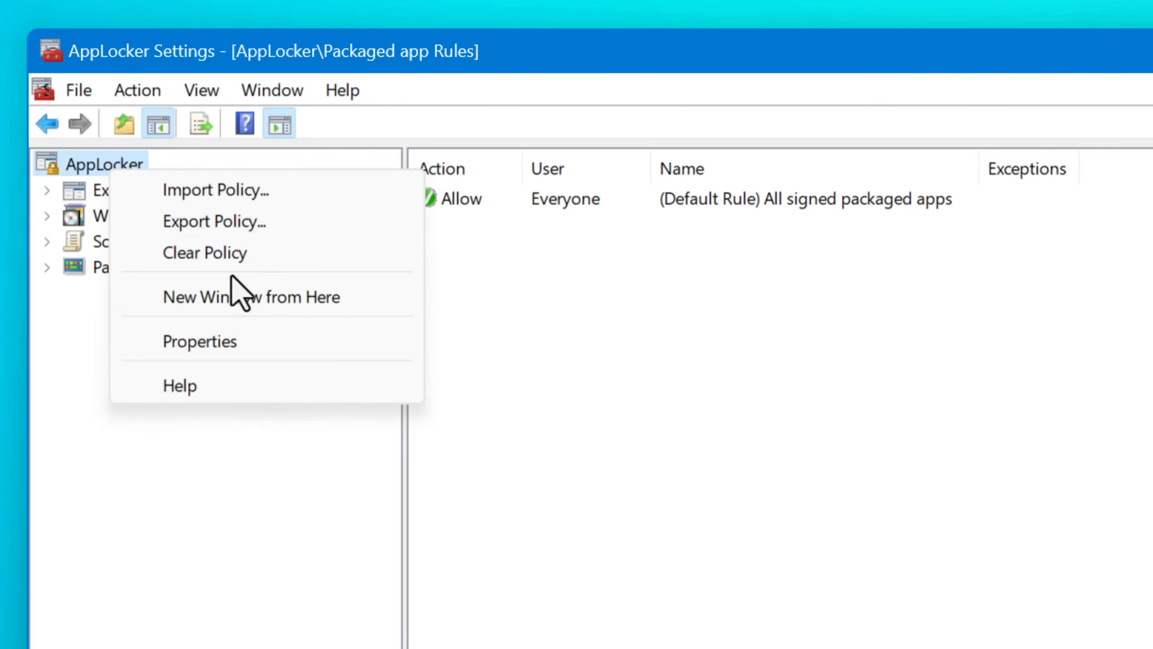
pyautogui.click(219, 341)
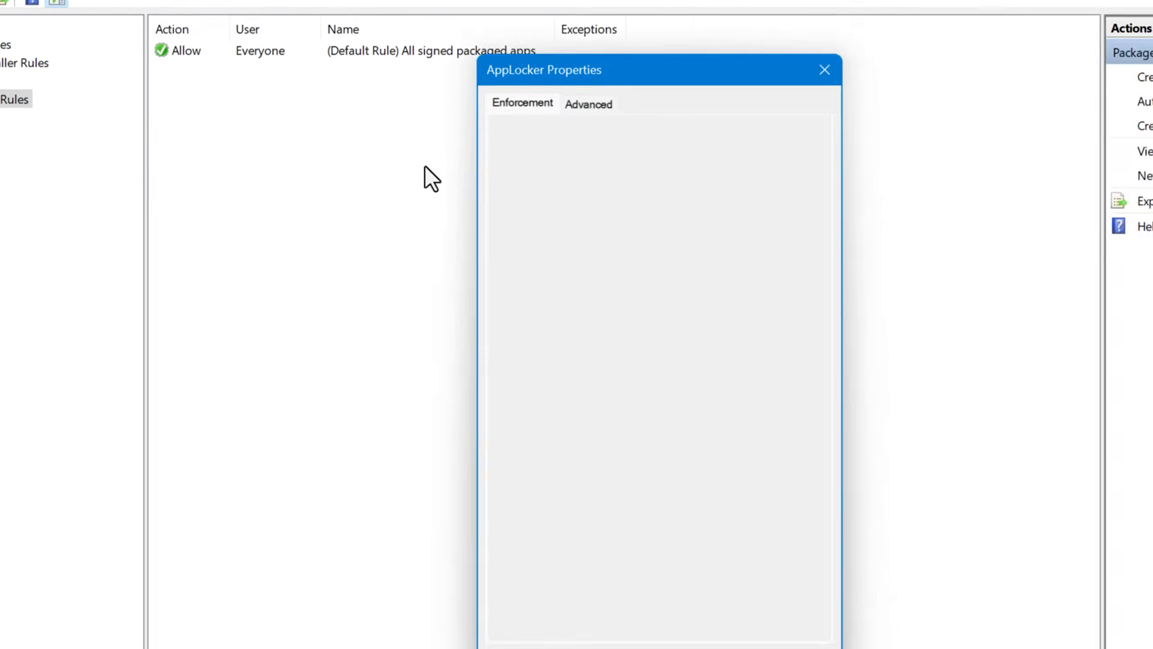
pyautogui.click(595, 106)
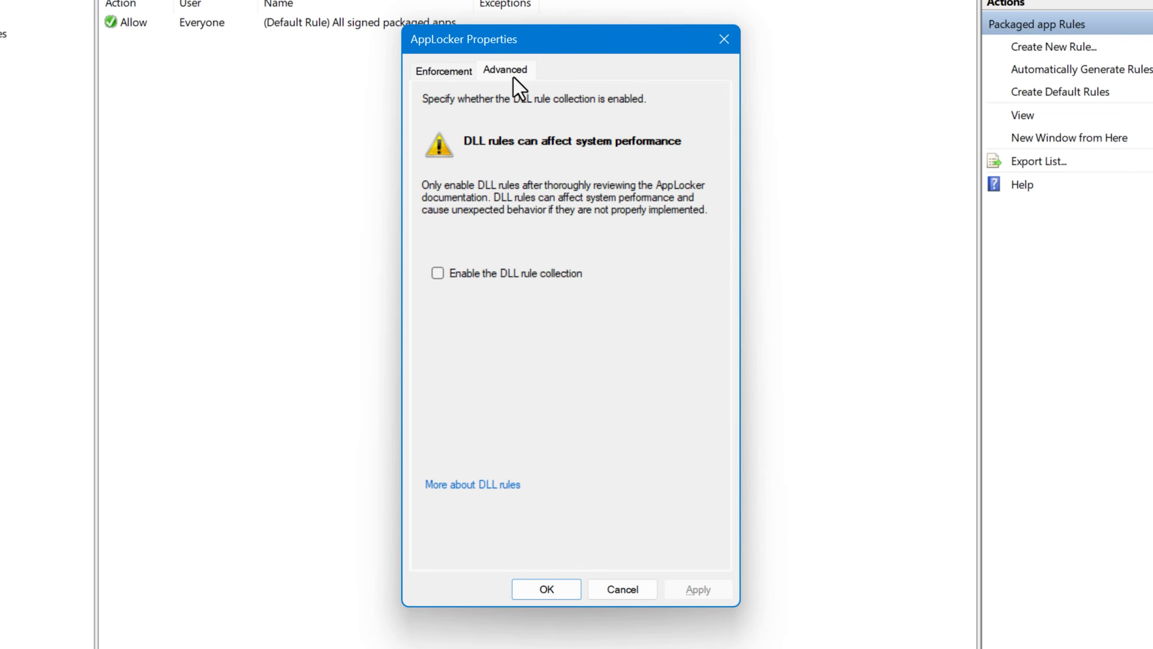
pyautogui.click(698, 589)
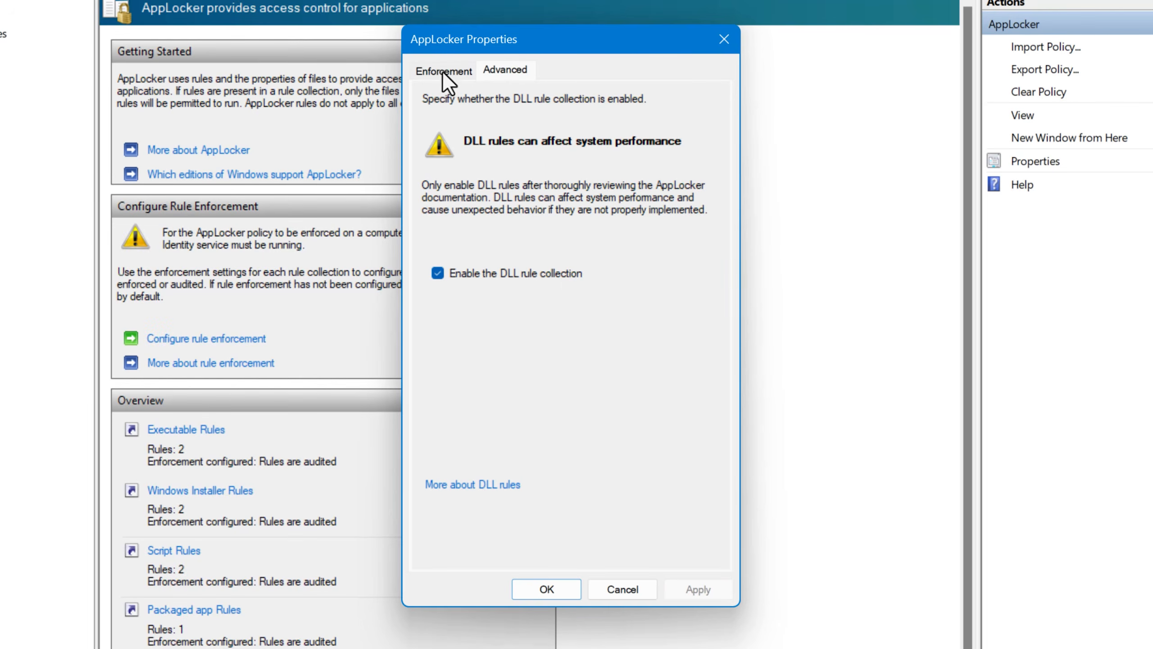
pyautogui.click(444, 71)
pyautogui.click(568, 600)
# Step: Create the default rules in DLL Rules and delete the BUILTIN\Administrators rule covering all DLLs
pyautogui.click(54, 190)
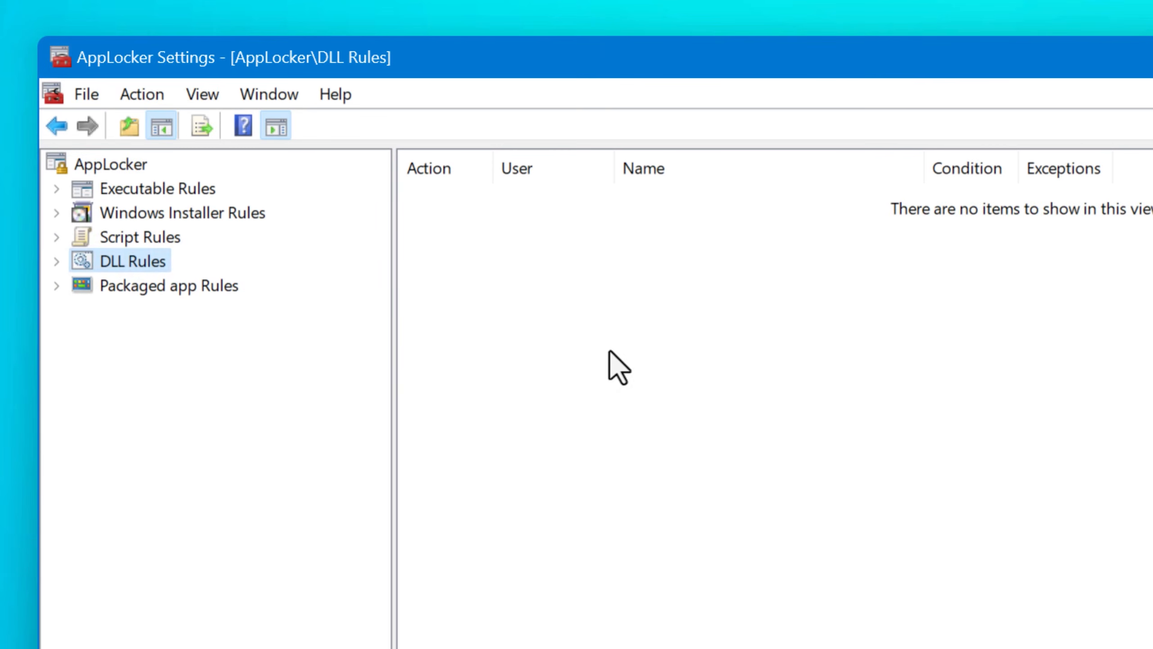
pyautogui.rightClick(682, 361)
pyautogui.click(812, 409)
pyautogui.rightClick(770, 249)
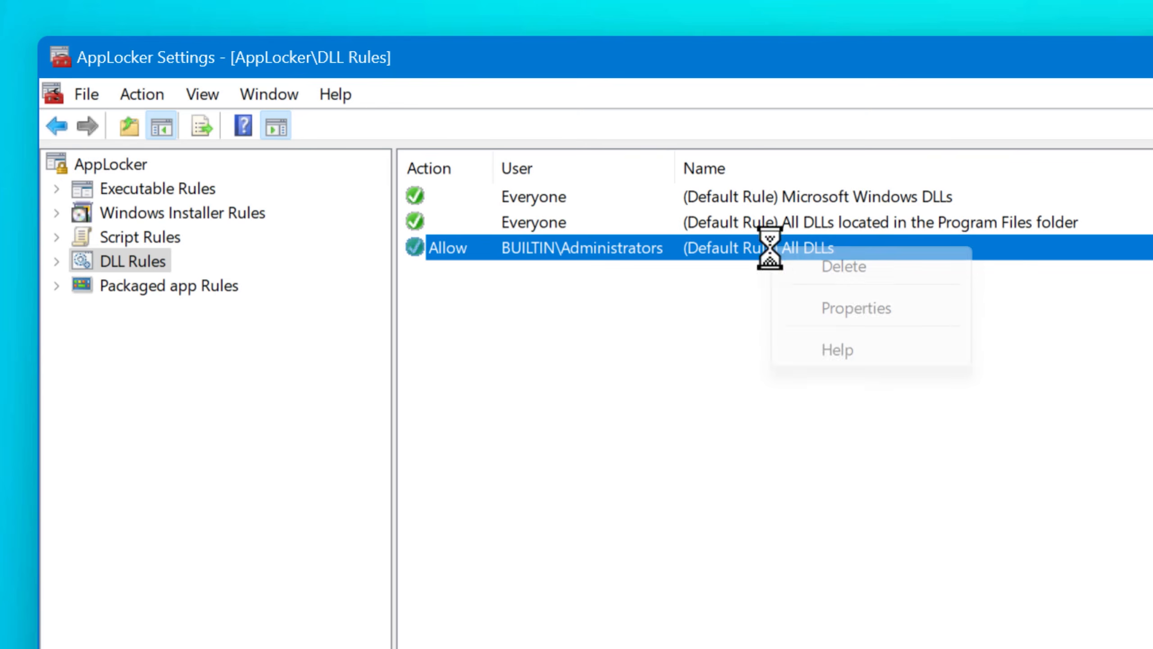
pyautogui.click(841, 264)
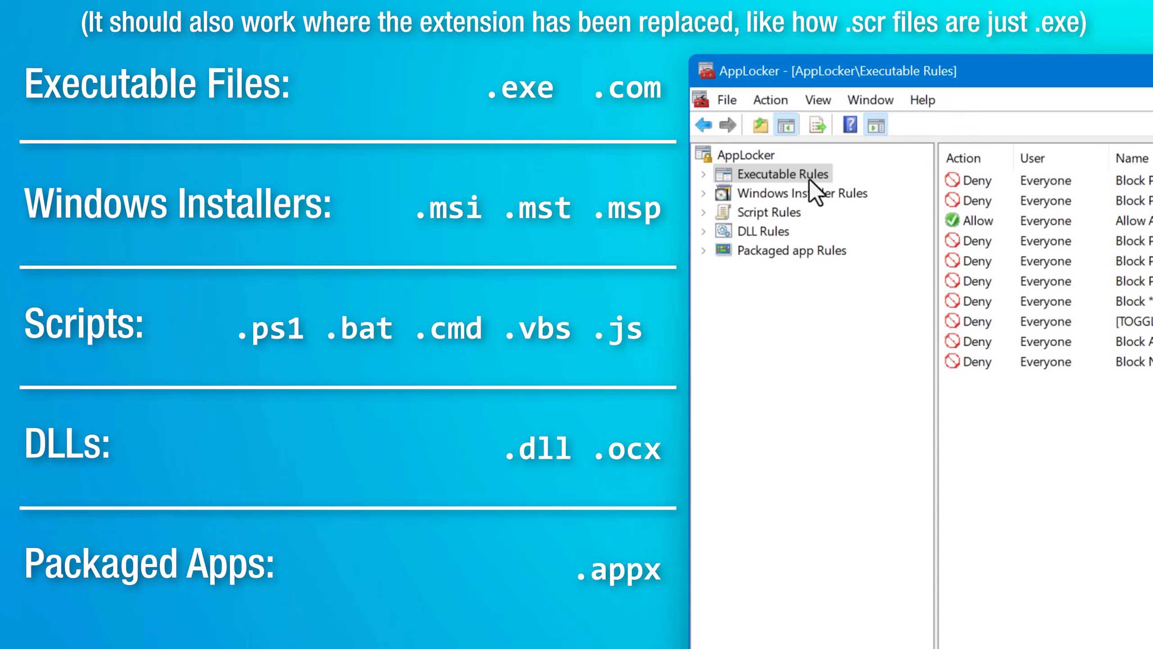
# Step: Examine which file types a file hash rule in Executable Rules can be based on, without creating the rule
pyautogui.rightClick(811, 179)
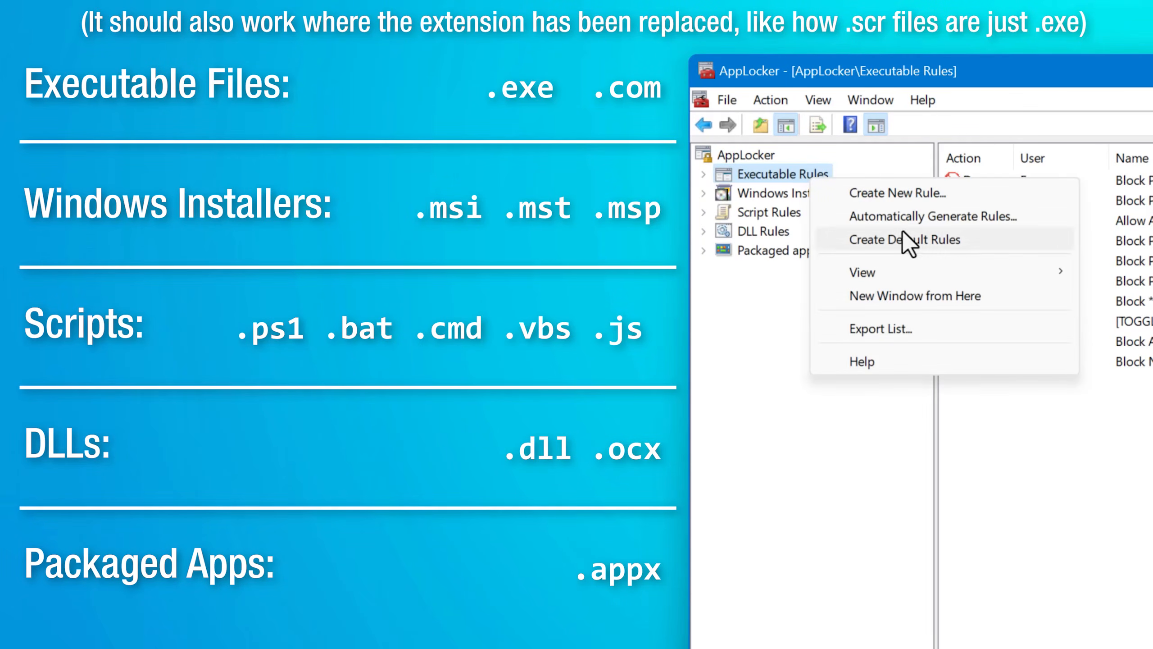
pyautogui.rightClick(1102, 417)
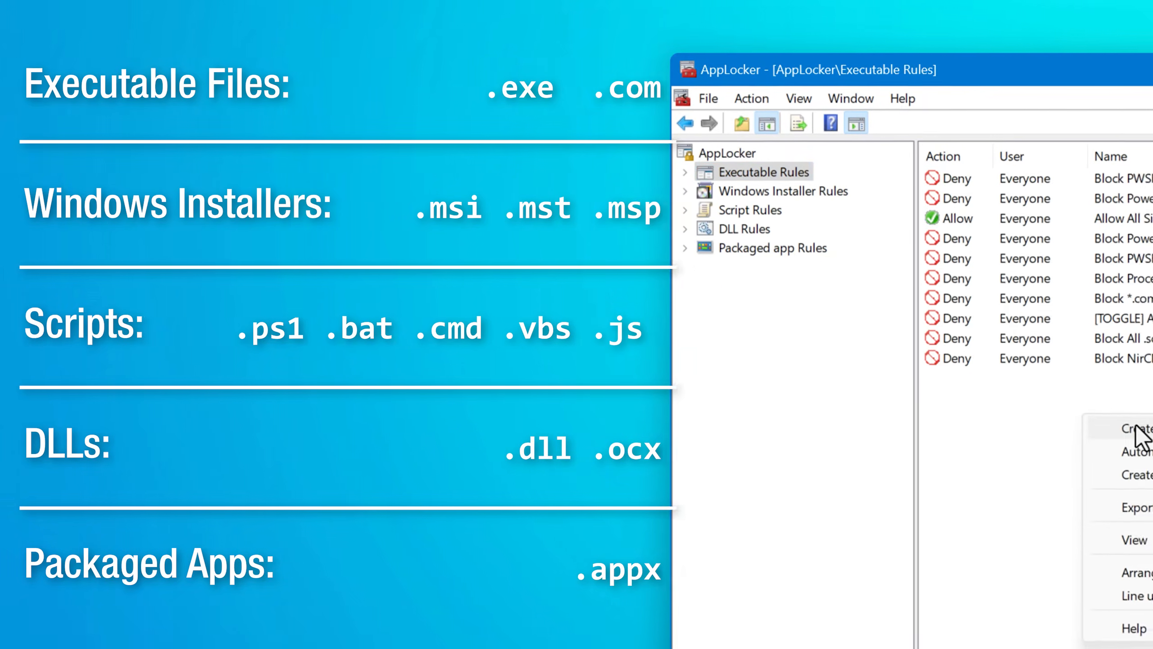
pyautogui.click(1149, 433)
pyautogui.moveTo(583, 131); pyautogui.dragTo(468, 83)
pyautogui.click(669, 562)
pyautogui.click(408, 339)
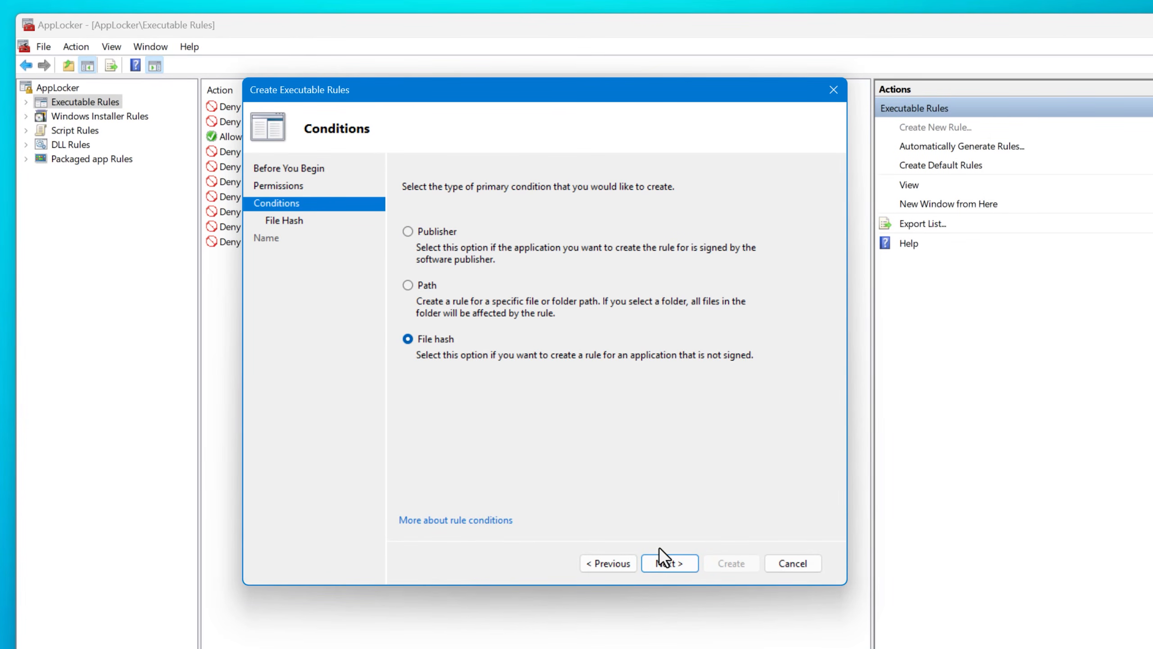
pyautogui.click(670, 559)
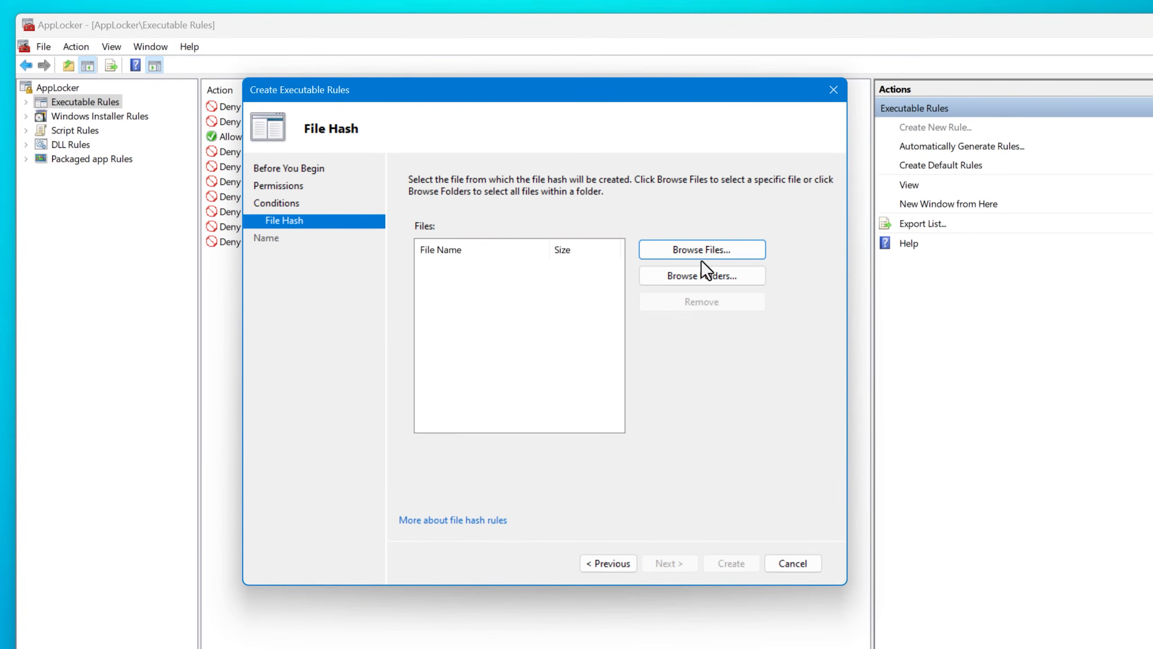
pyautogui.click(692, 267)
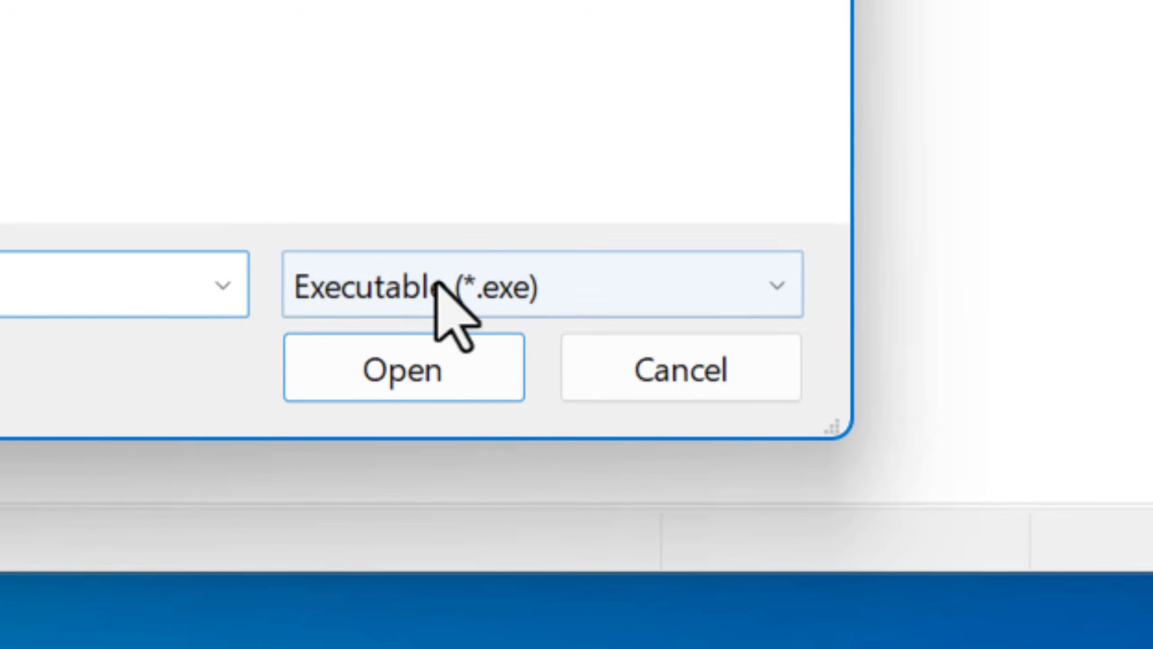
pyautogui.click(438, 284)
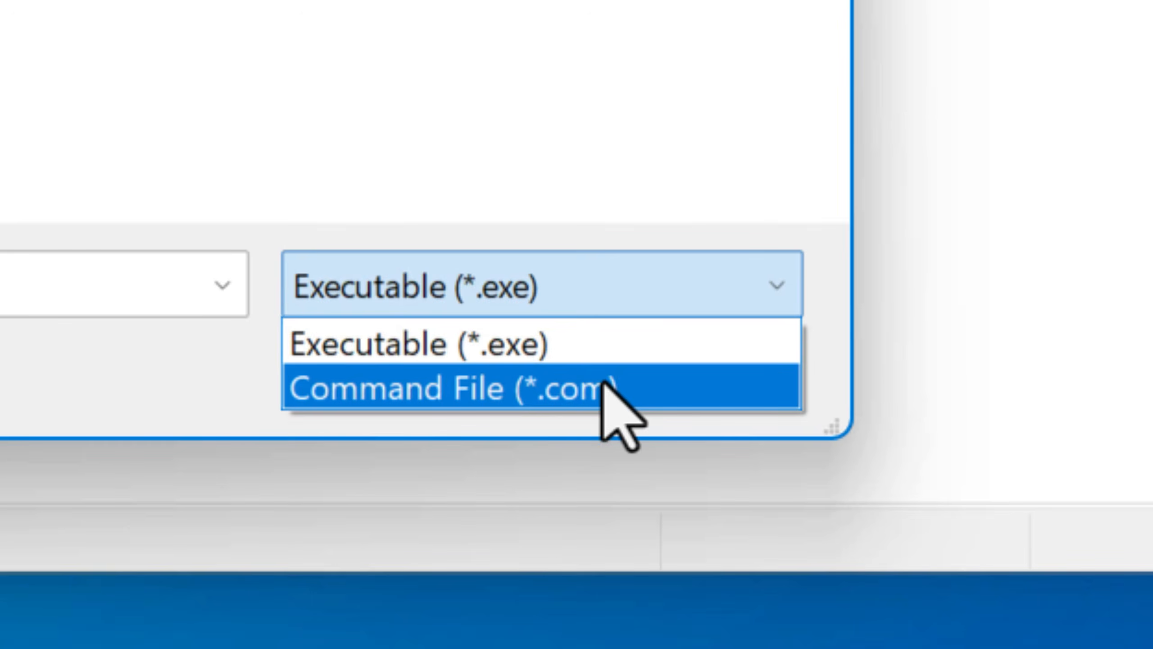
pyautogui.click(570, 391)
pyautogui.click(640, 363)
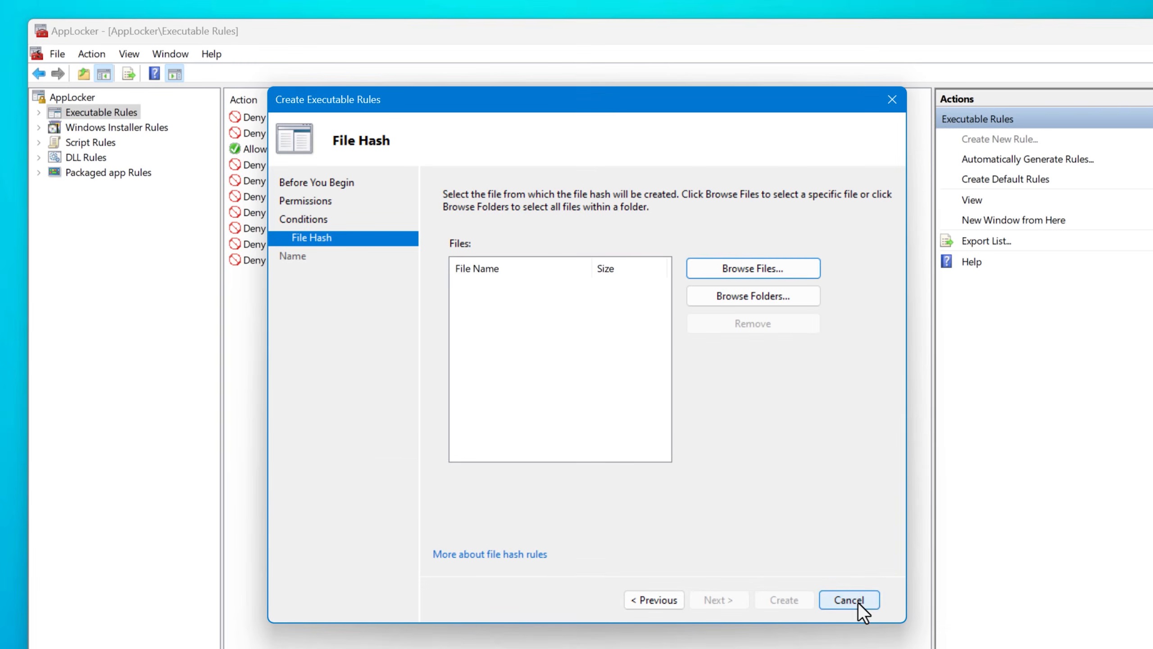
pyautogui.click(857, 600)
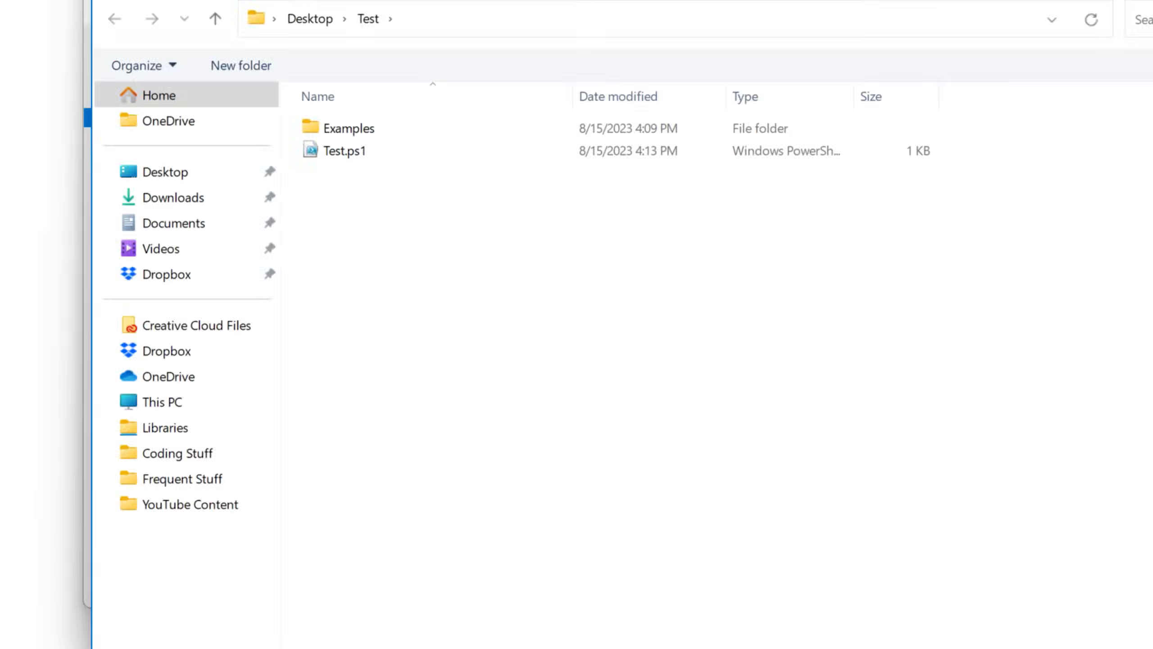
# Step: Examine the script file types offered when browsing for a Script Rules file, and dismiss the file browser
pyautogui.click(674, 213)
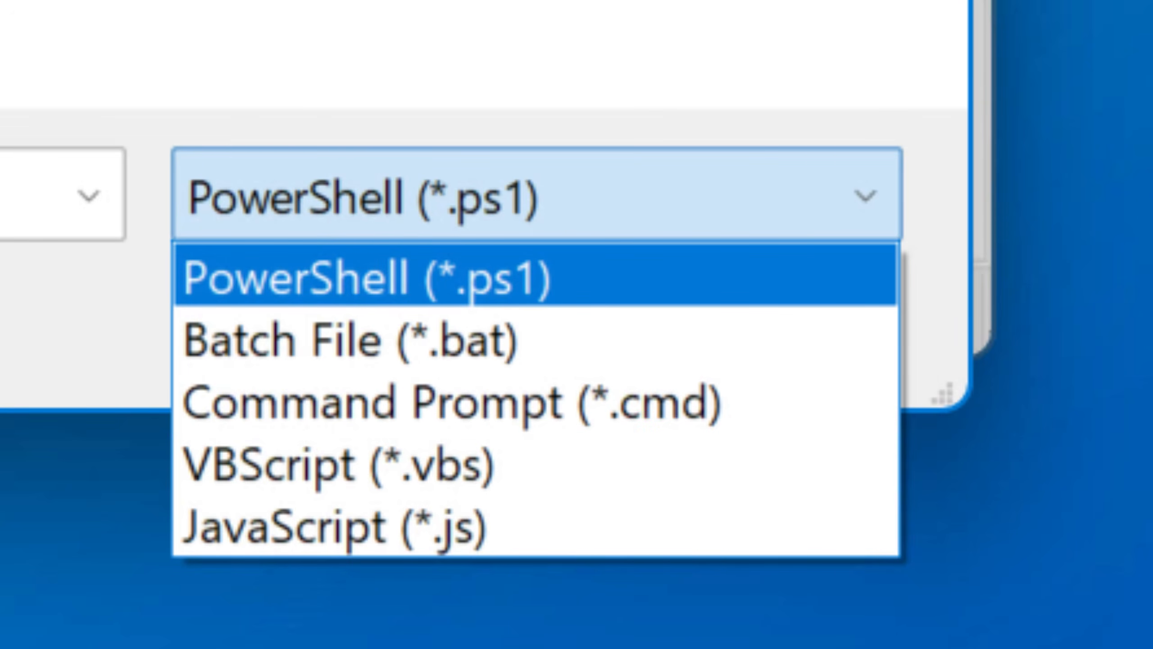
pyautogui.click(841, 119)
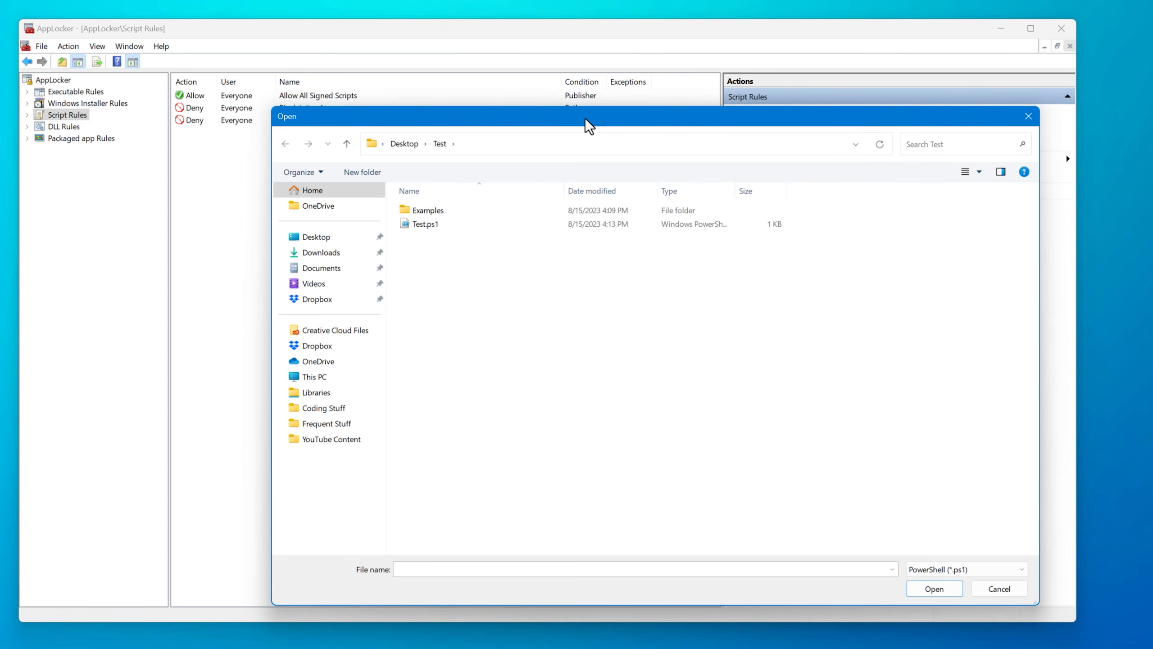
pyautogui.click(1029, 117)
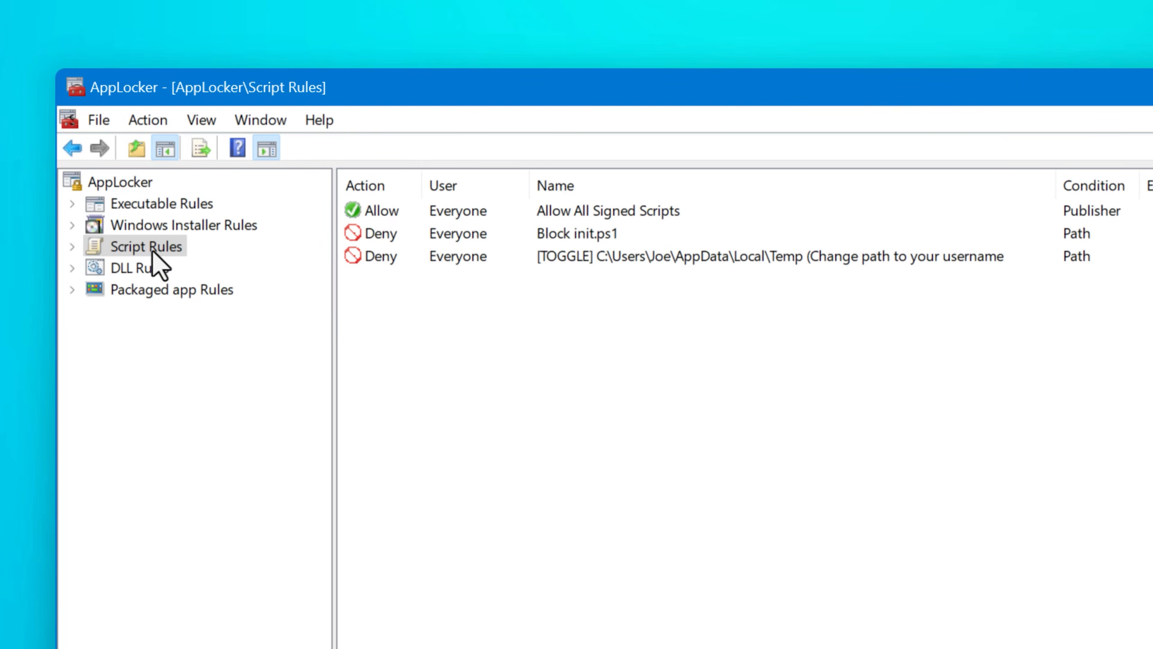
# Step: Start a new Allow rule for Everyone in Script Rules and choose Path as its primary condition
pyautogui.rightClick(153, 251)
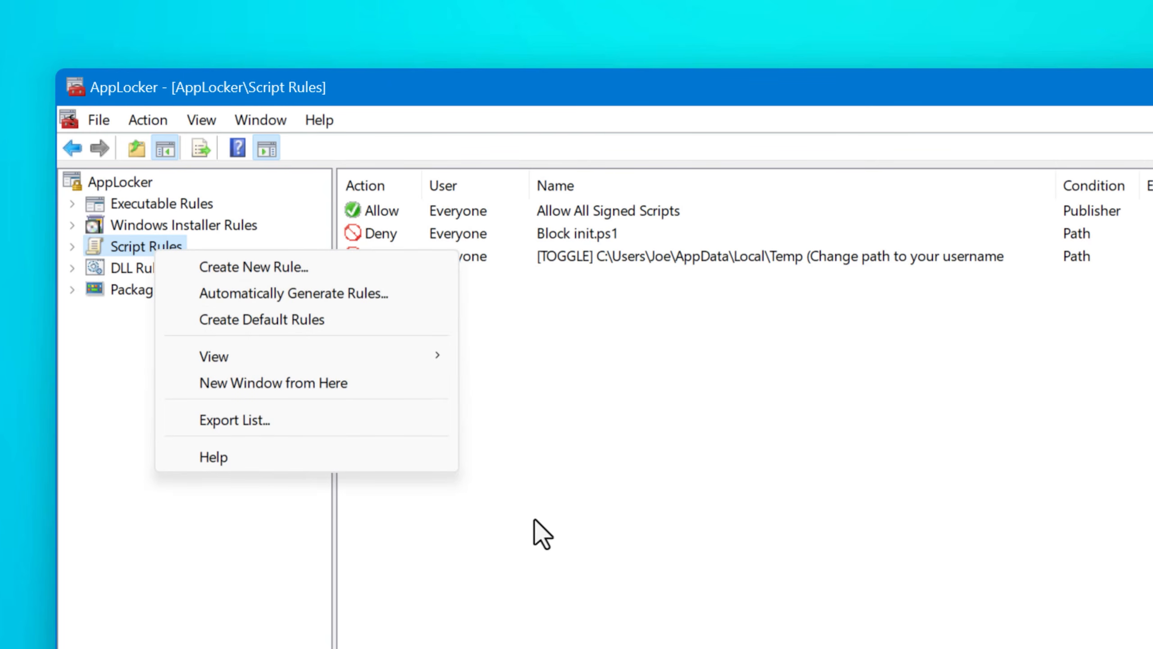
pyautogui.click(484, 405)
pyautogui.rightClick(484, 406)
pyautogui.click(513, 422)
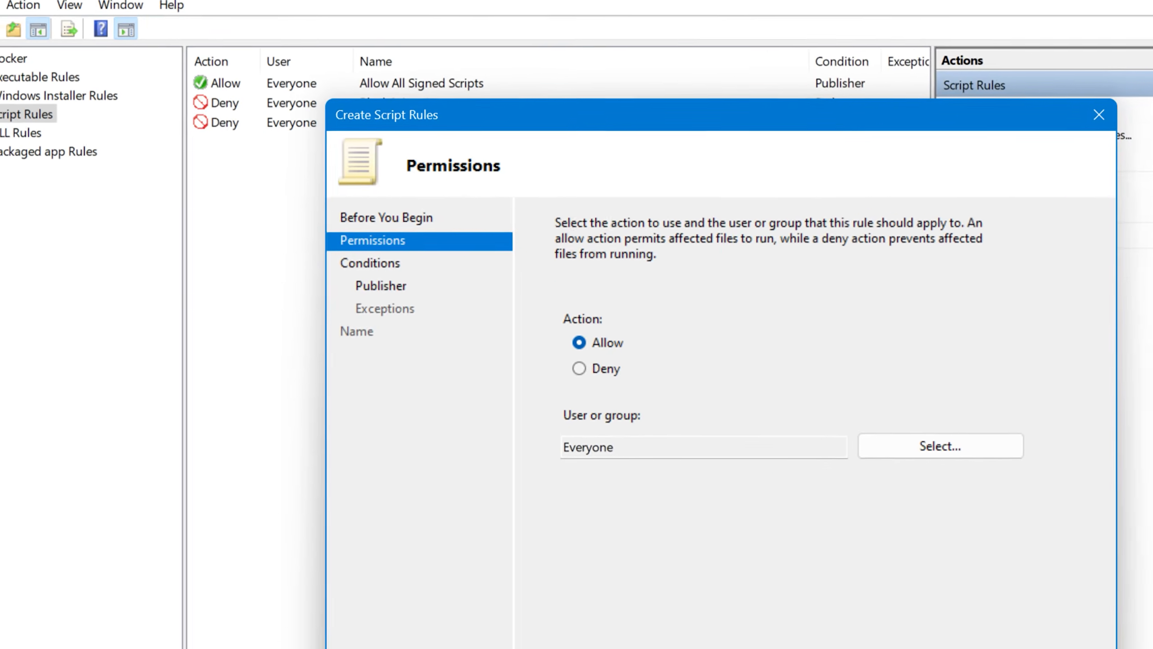
pyautogui.click(730, 596)
pyautogui.click(437, 269)
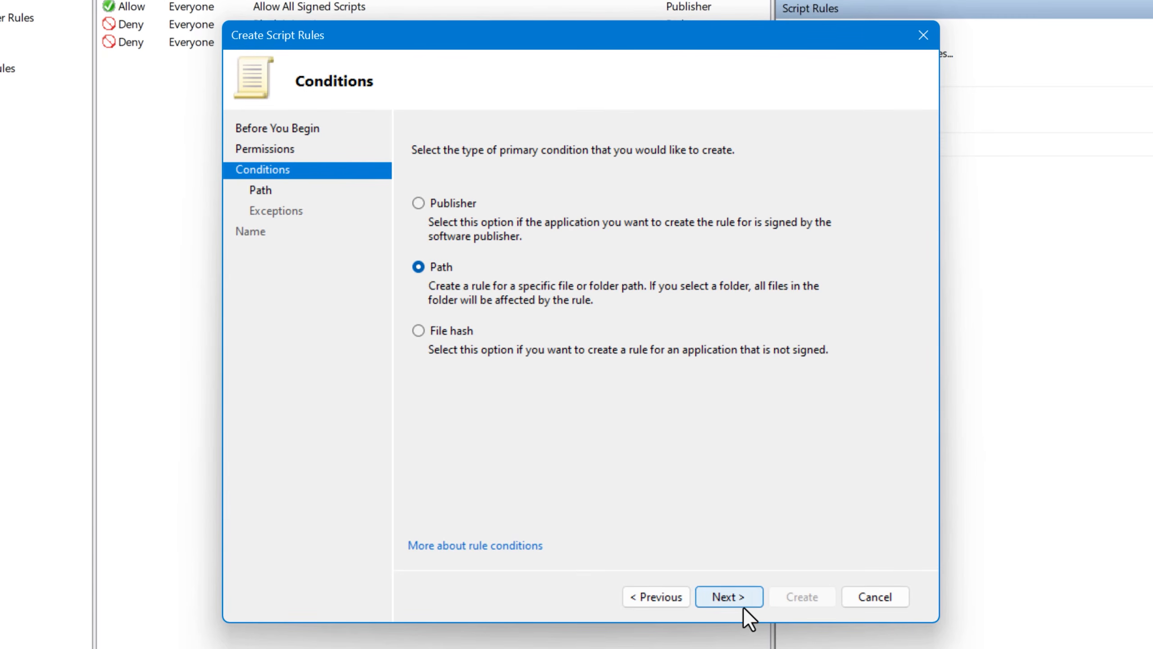
# Step: Set the script rule's path to * and create the rule without exceptions, keeping the suggested name
pyautogui.click(744, 601)
pyautogui.click(522, 232)
pyautogui.write('*')
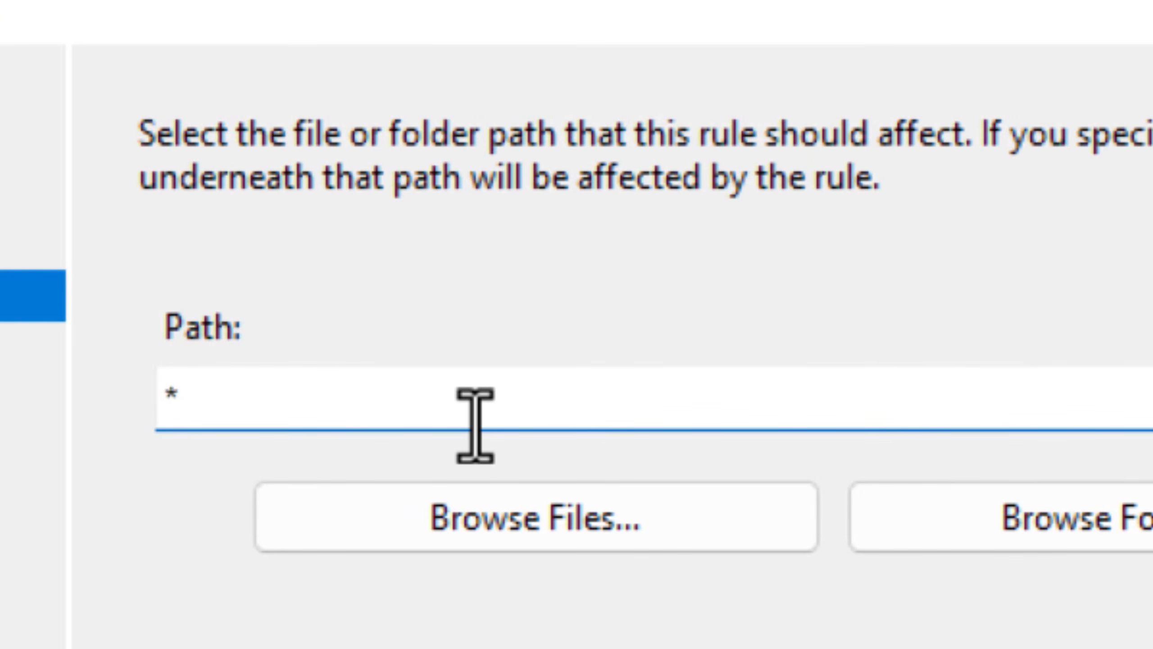
pyautogui.click(745, 601)
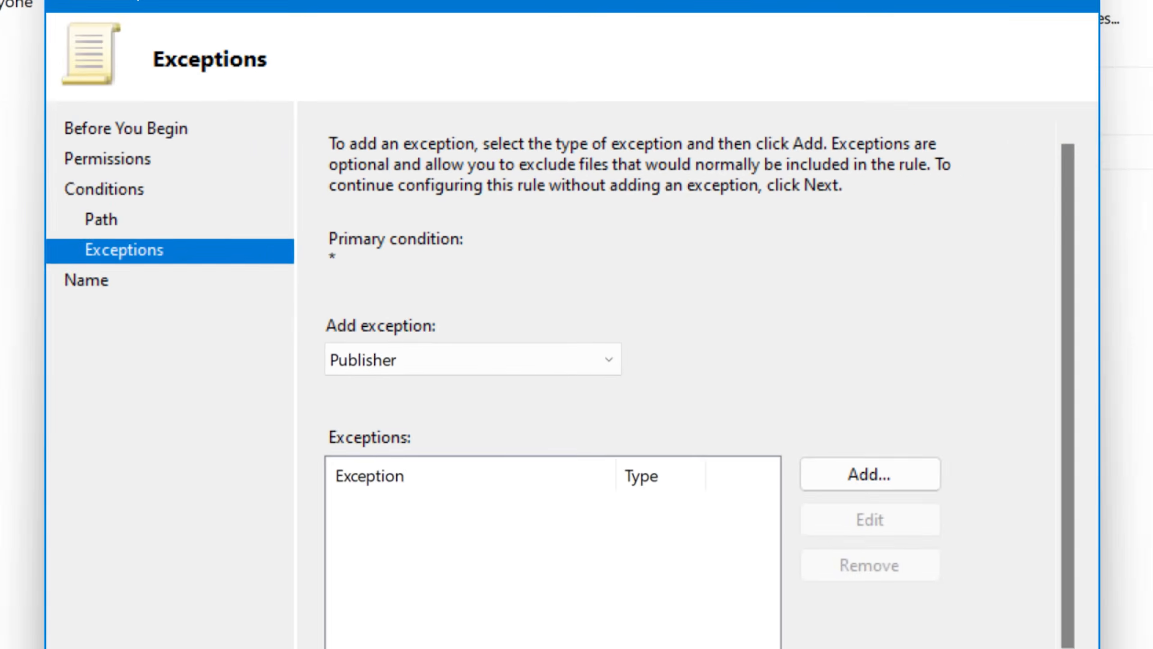
pyautogui.click(706, 610)
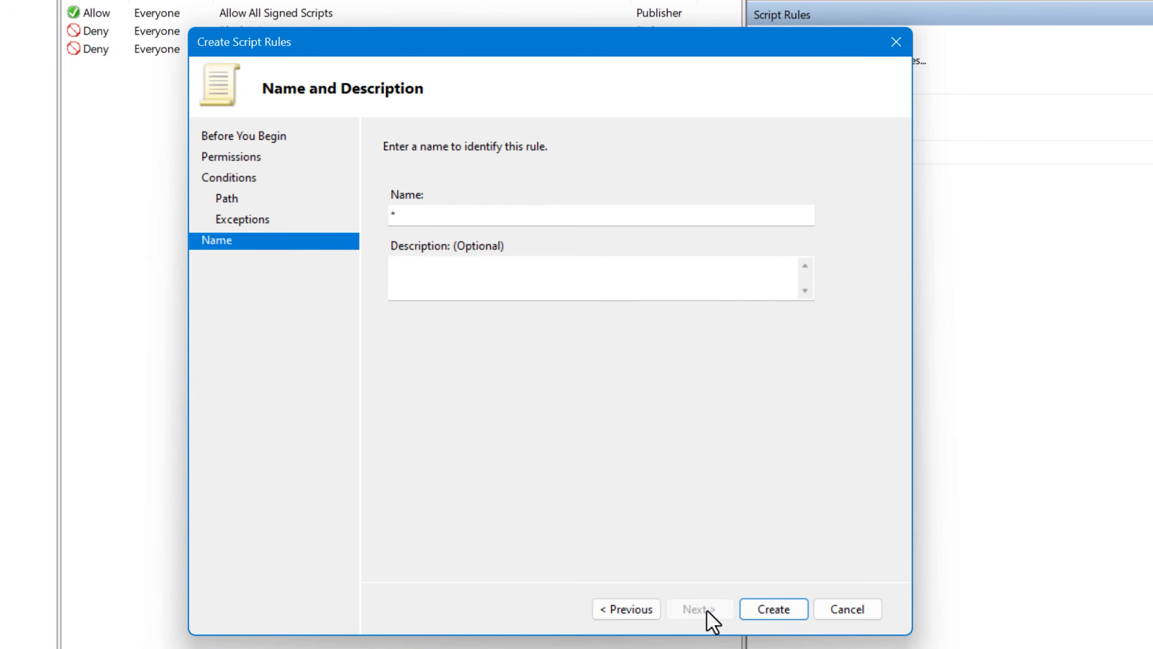
pyautogui.click(773, 609)
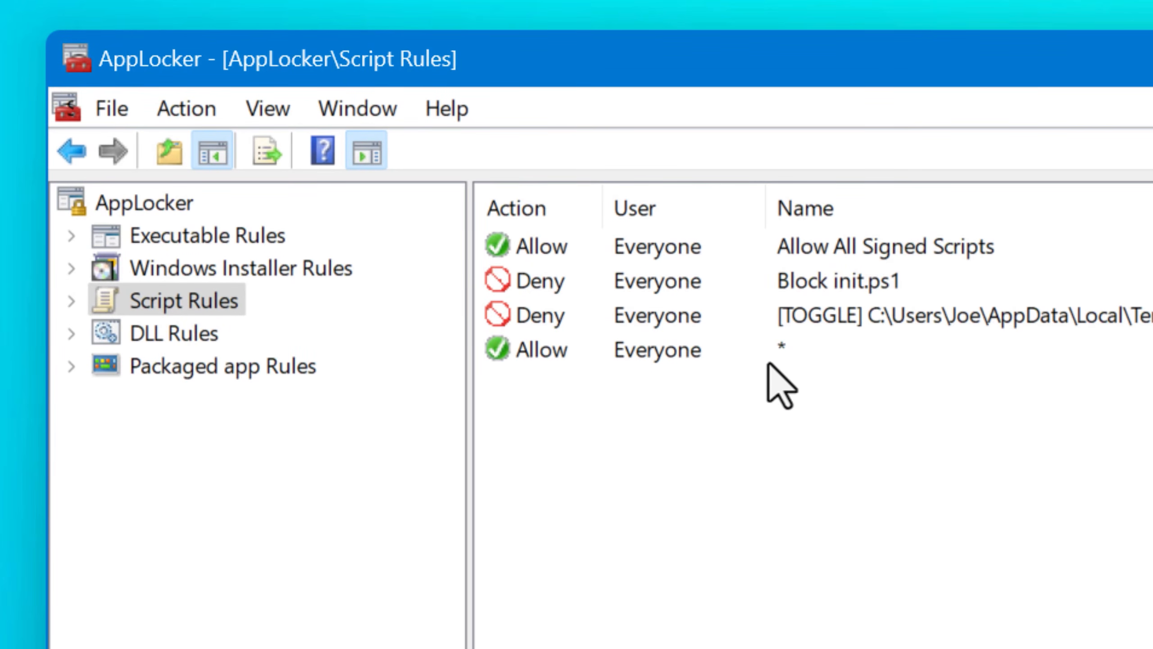
# Step: Delete the Allow rule named * from Script Rules
pyautogui.click(817, 347)
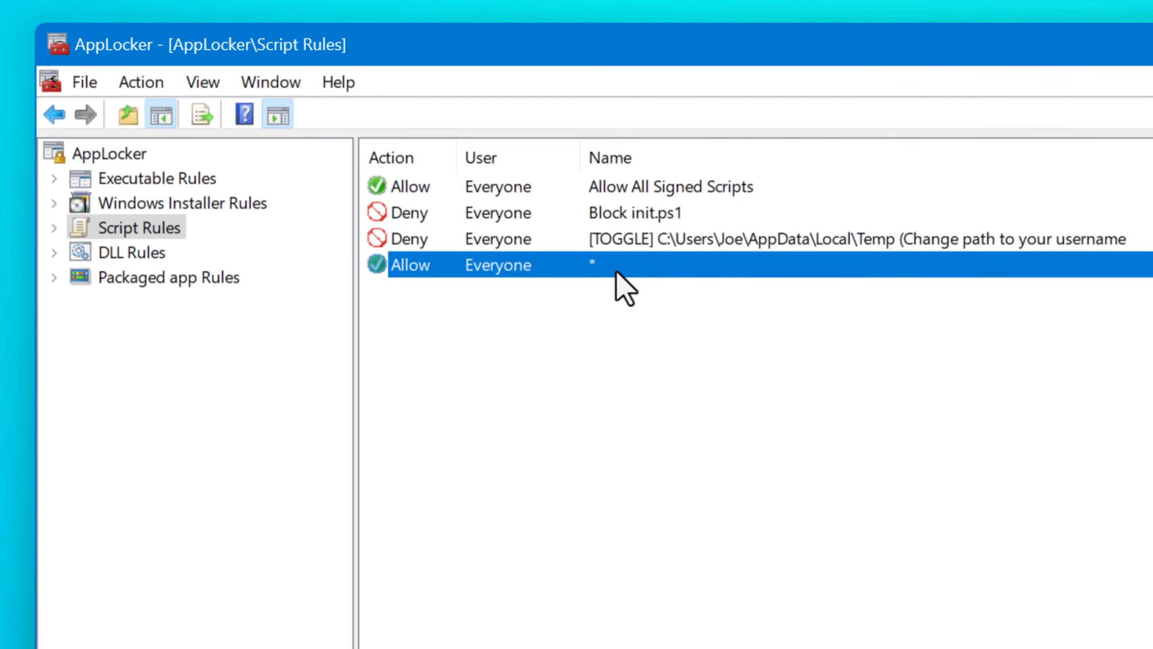
pyautogui.rightClick(617, 272)
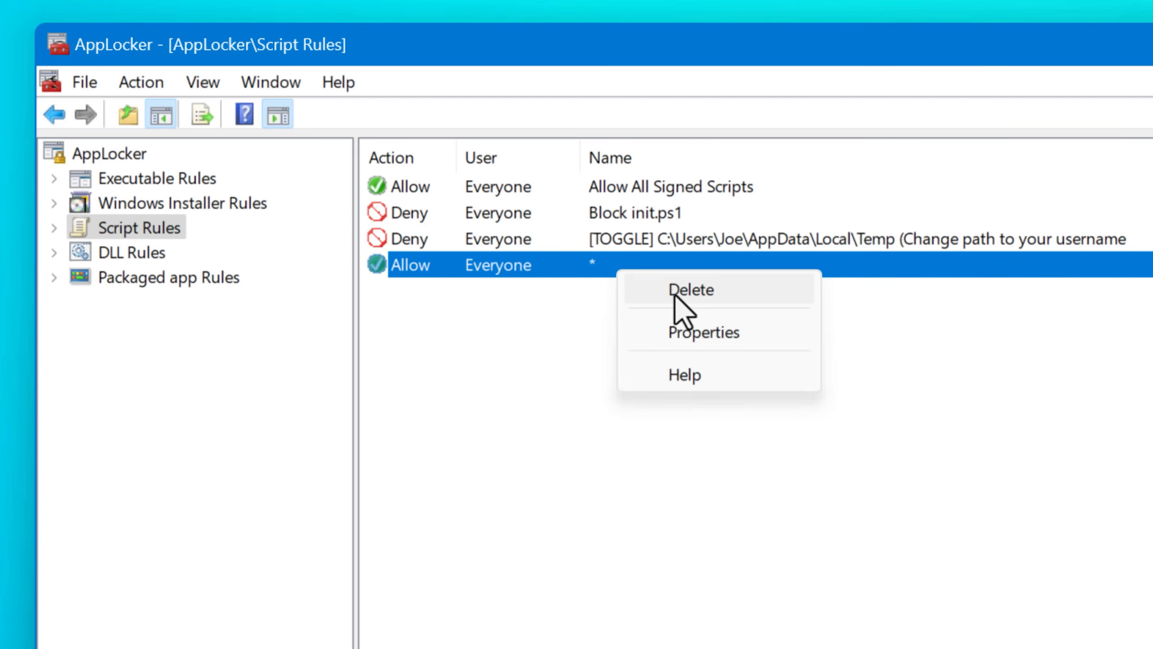
pyautogui.click(676, 296)
pyautogui.press('Return')
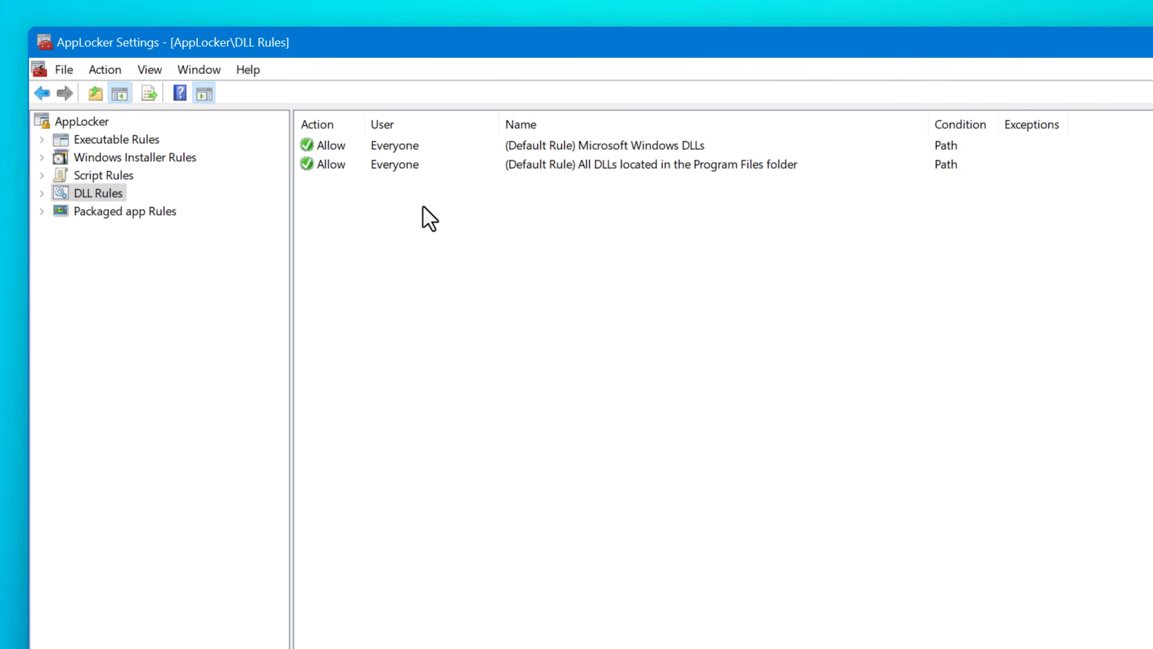
# Step: Start a new Allow rule for Everyone in Executable Rules with Publisher as its primary condition
pyautogui.click(155, 143)
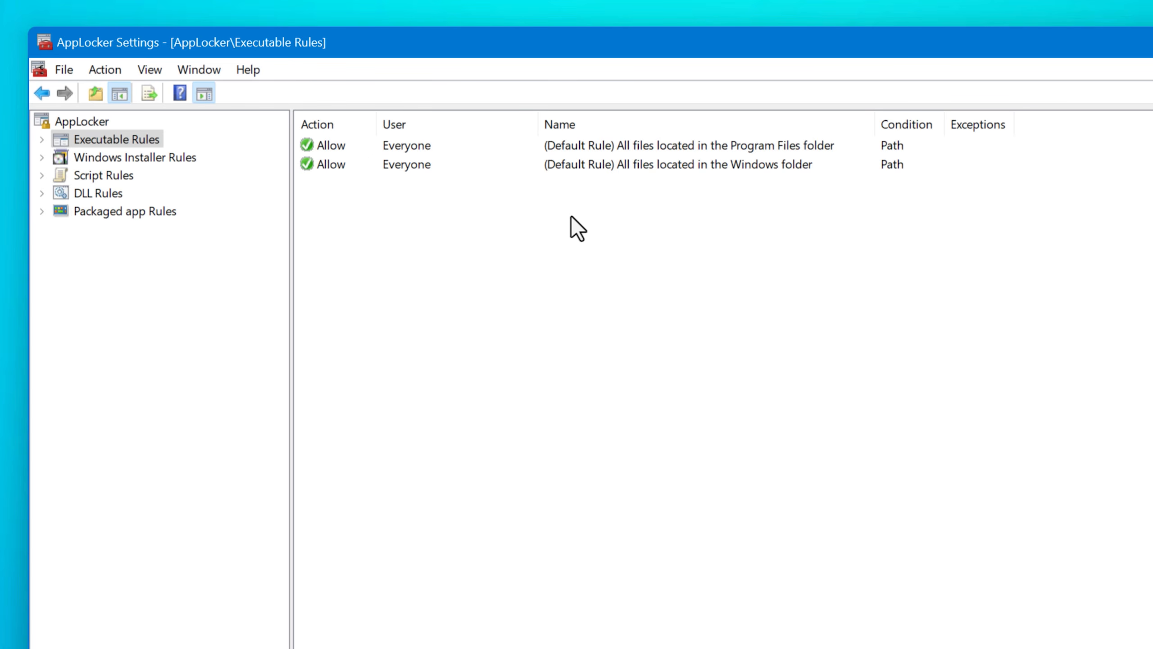
pyautogui.rightClick(489, 205)
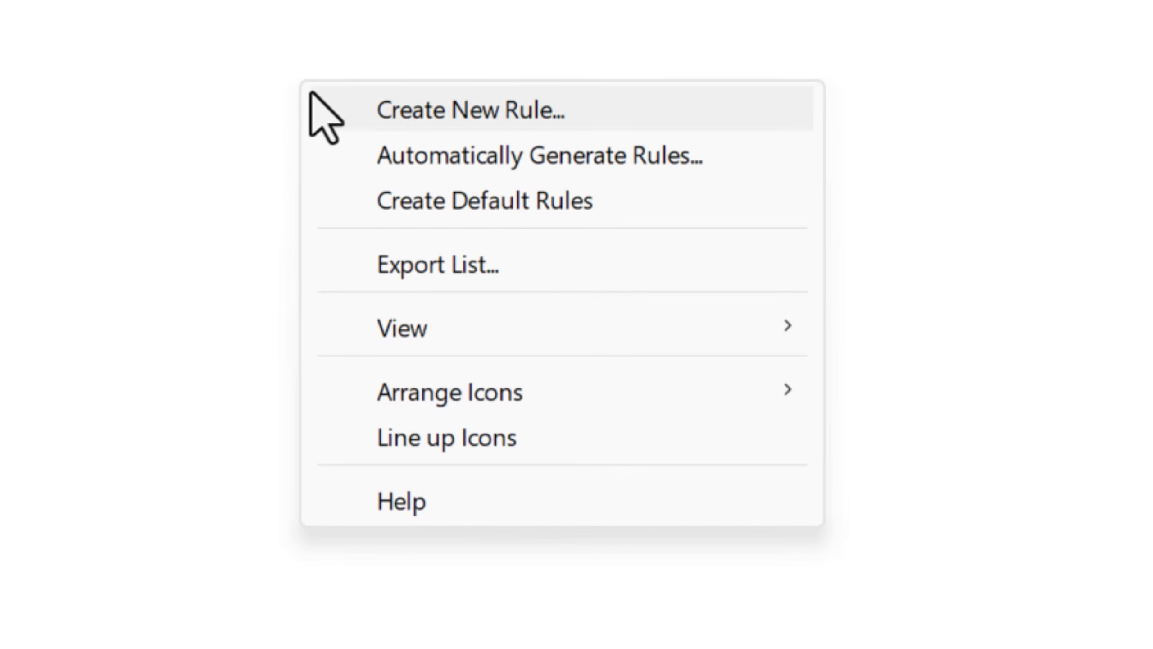
pyautogui.click(334, 111)
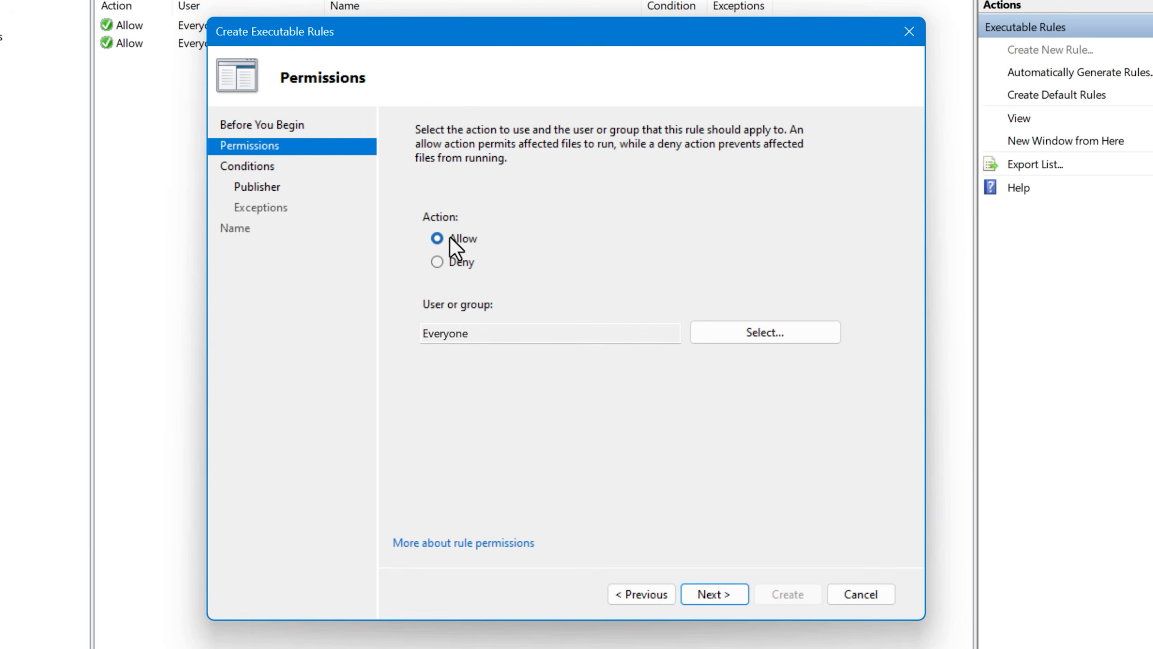
pyautogui.click(707, 593)
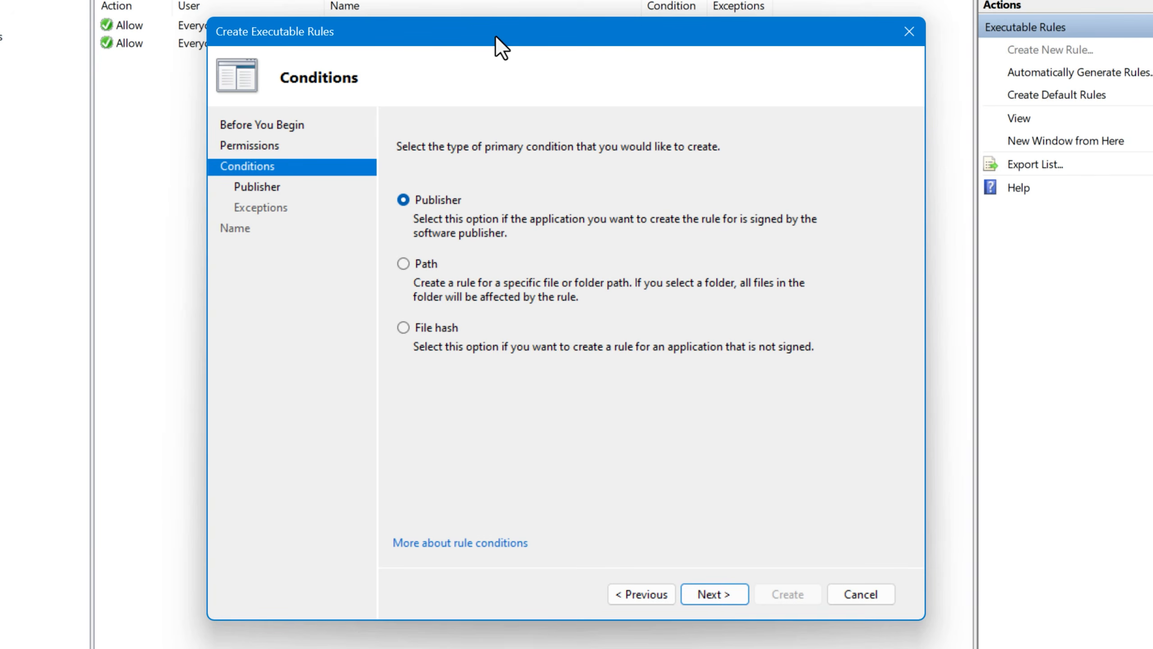
pyautogui.moveTo(495, 38); pyautogui.dragTo(396, 303)
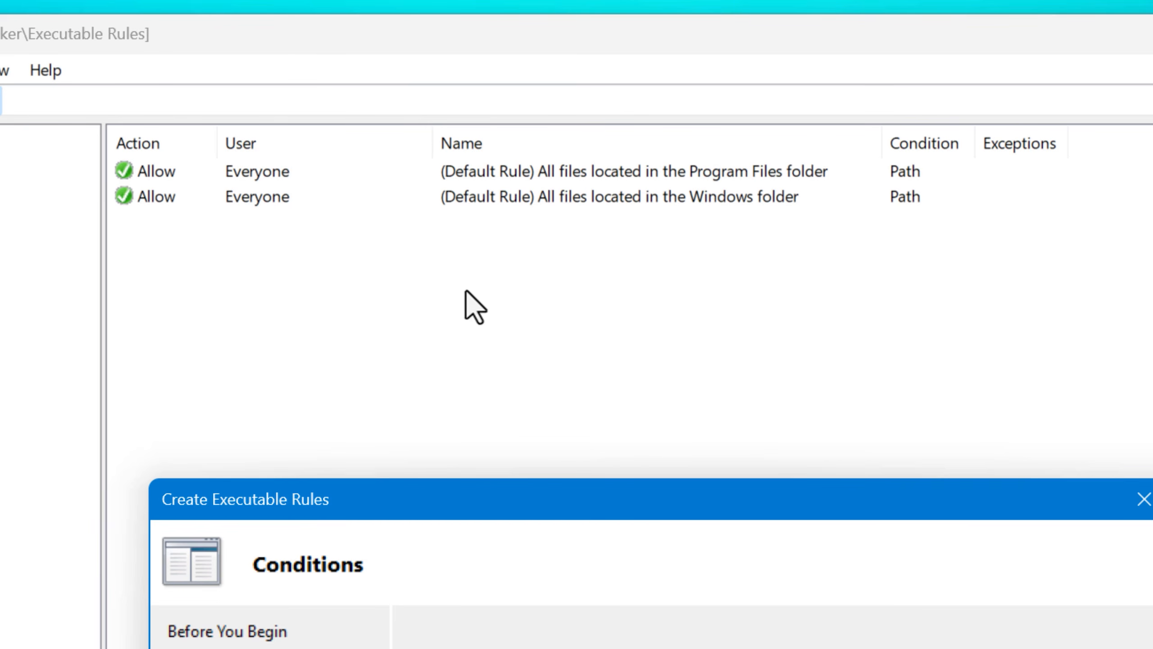
pyautogui.moveTo(554, 509); pyautogui.dragTo(559, 281)
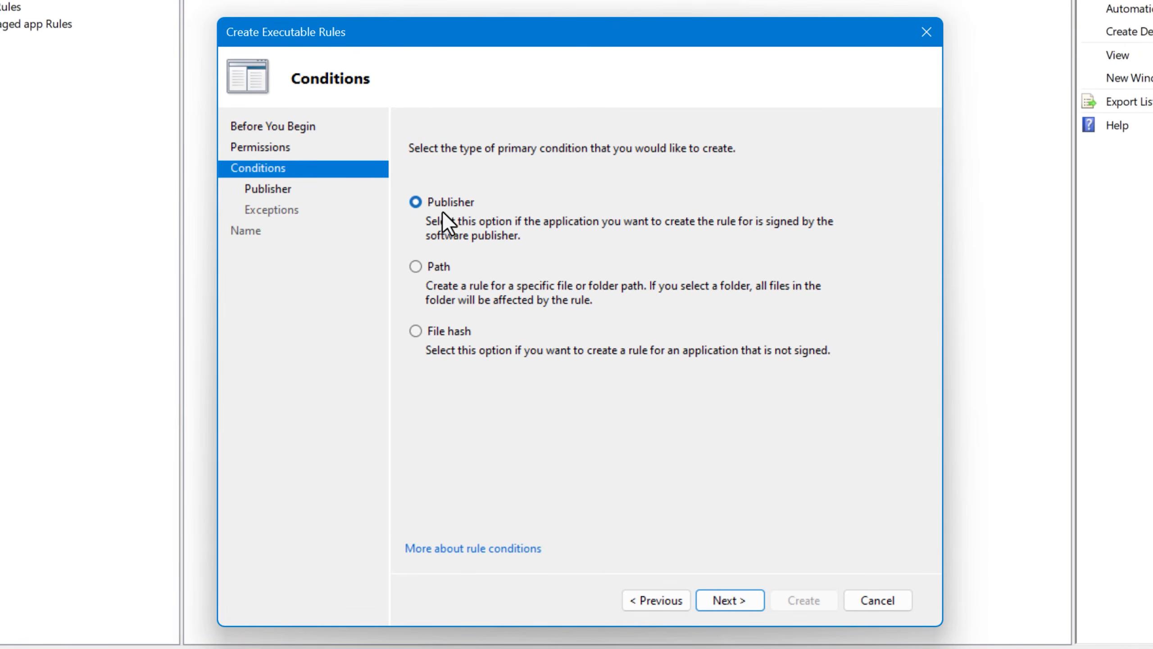
pyautogui.click(730, 600)
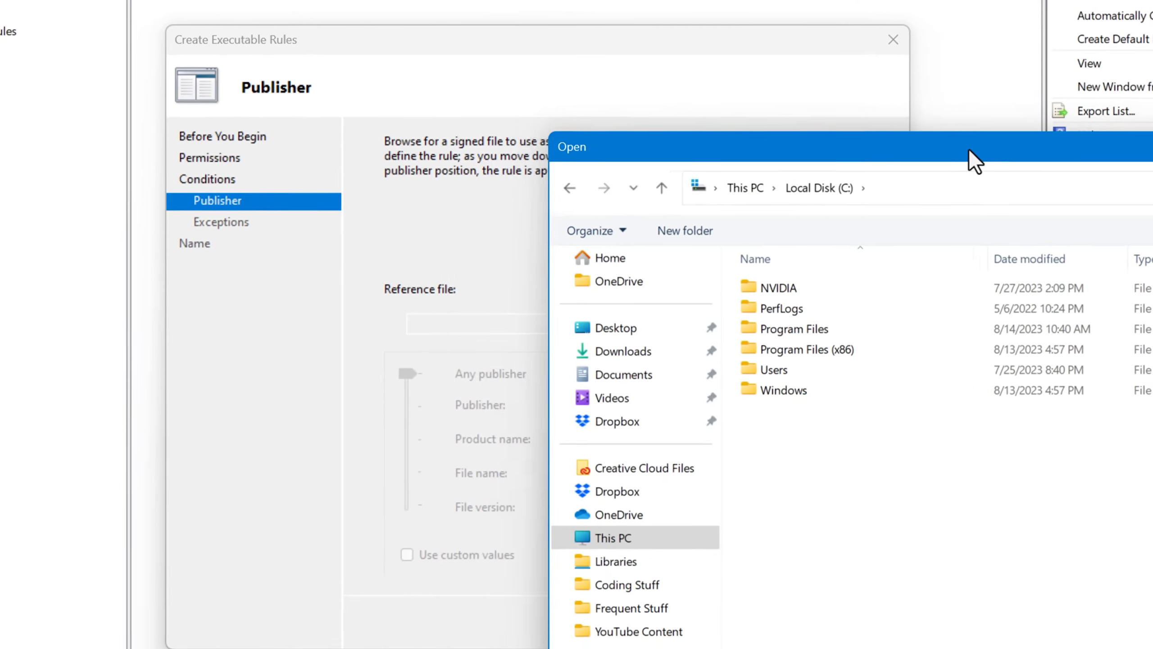
# Step: Choose regedit.exe from the C:\Windows folder as the publisher rule's reference file
pyautogui.moveTo(764, 154); pyautogui.dragTo(294, 10)
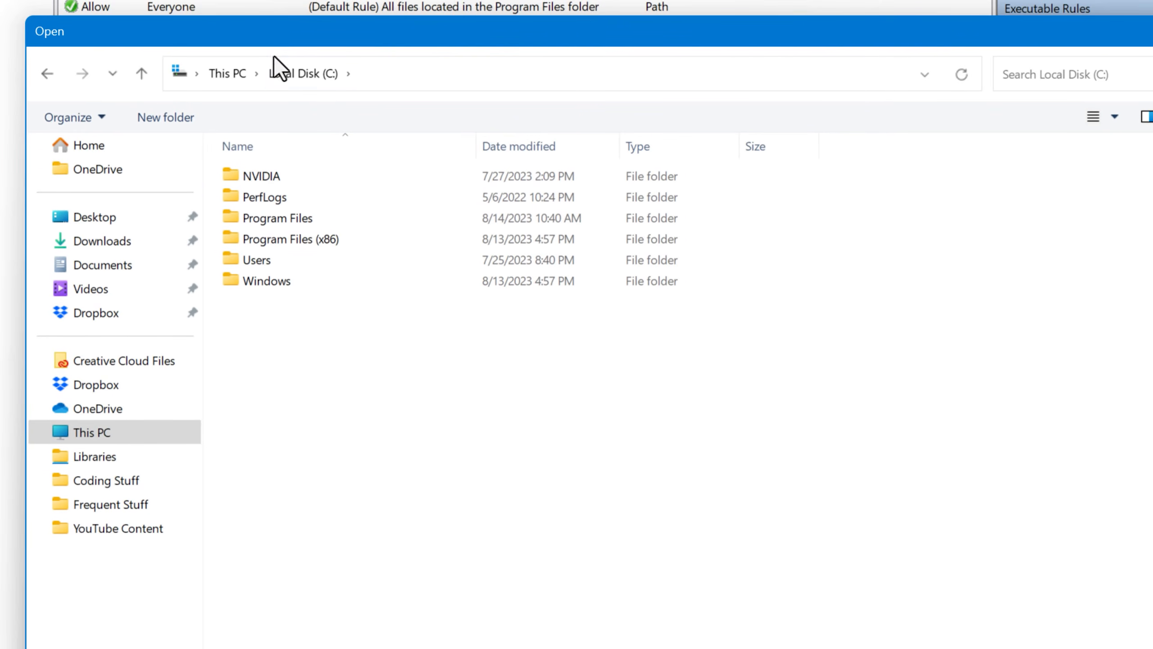
pyautogui.doubleClick(308, 281)
pyautogui.moveTo(1142, 196); pyautogui.dragTo(1140, 568)
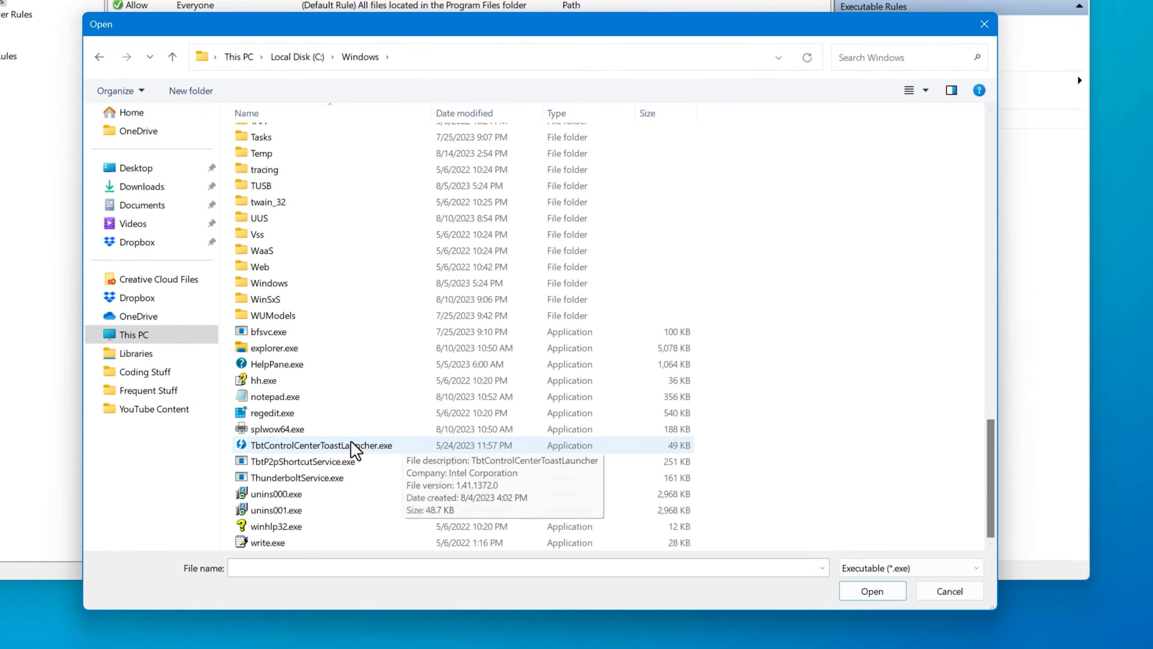
pyautogui.moveTo(302, 413)
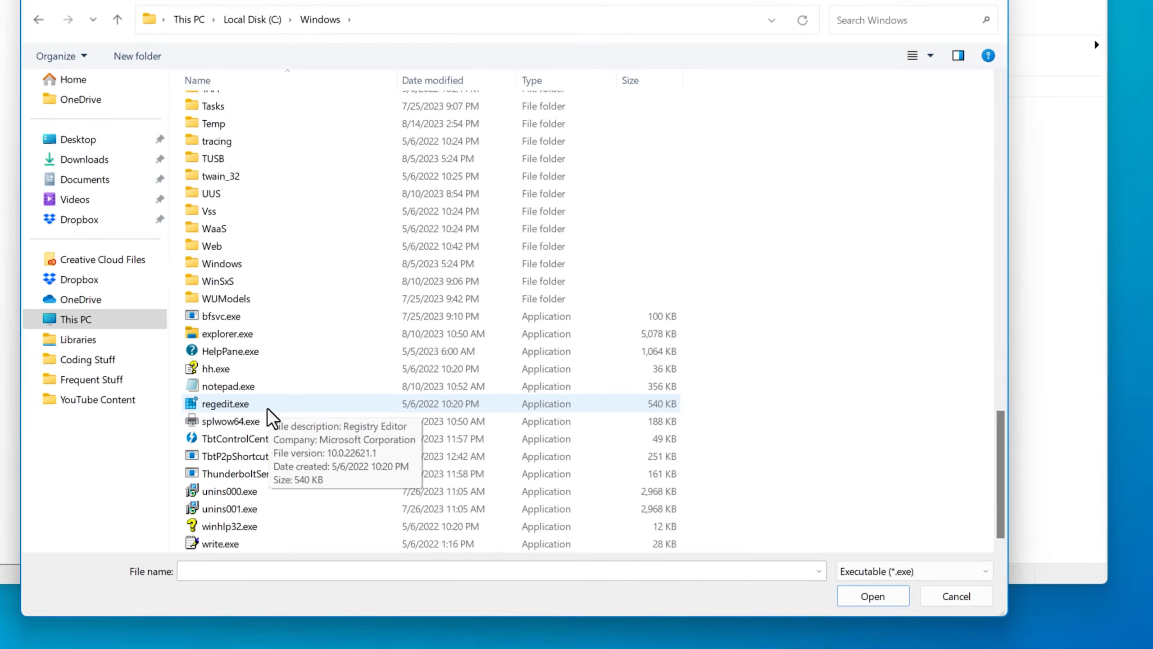
pyautogui.click(234, 268)
pyautogui.click(821, 593)
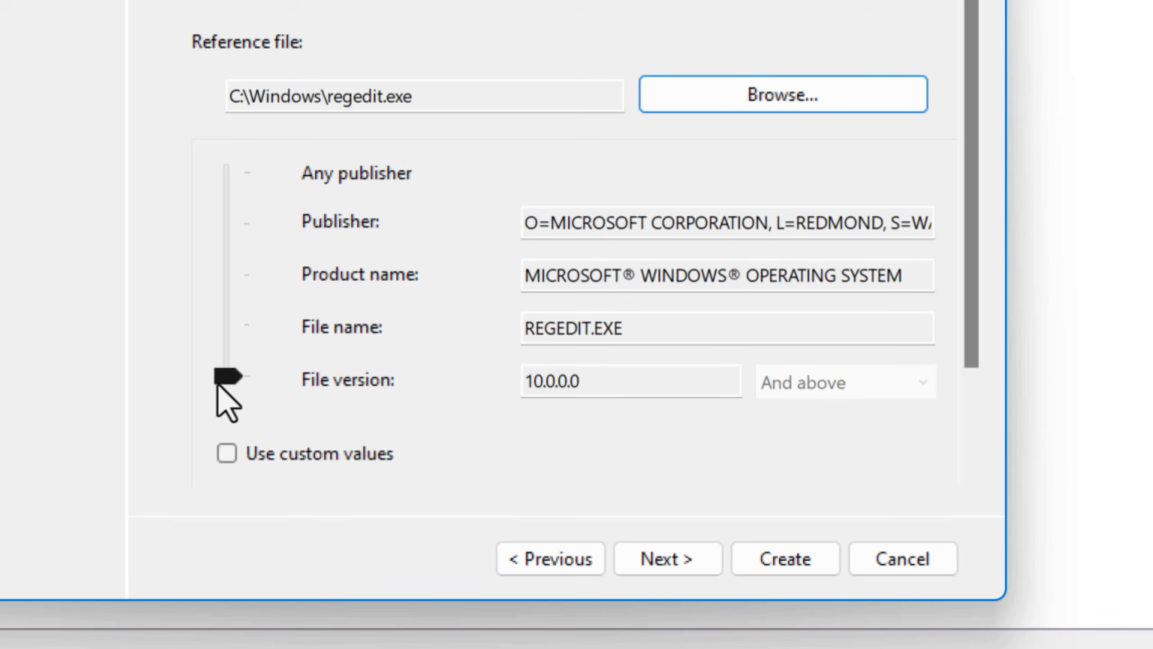
# Step: Enable custom values for the publisher condition and set the file name, product name and publisher to *
pyautogui.click(241, 454)
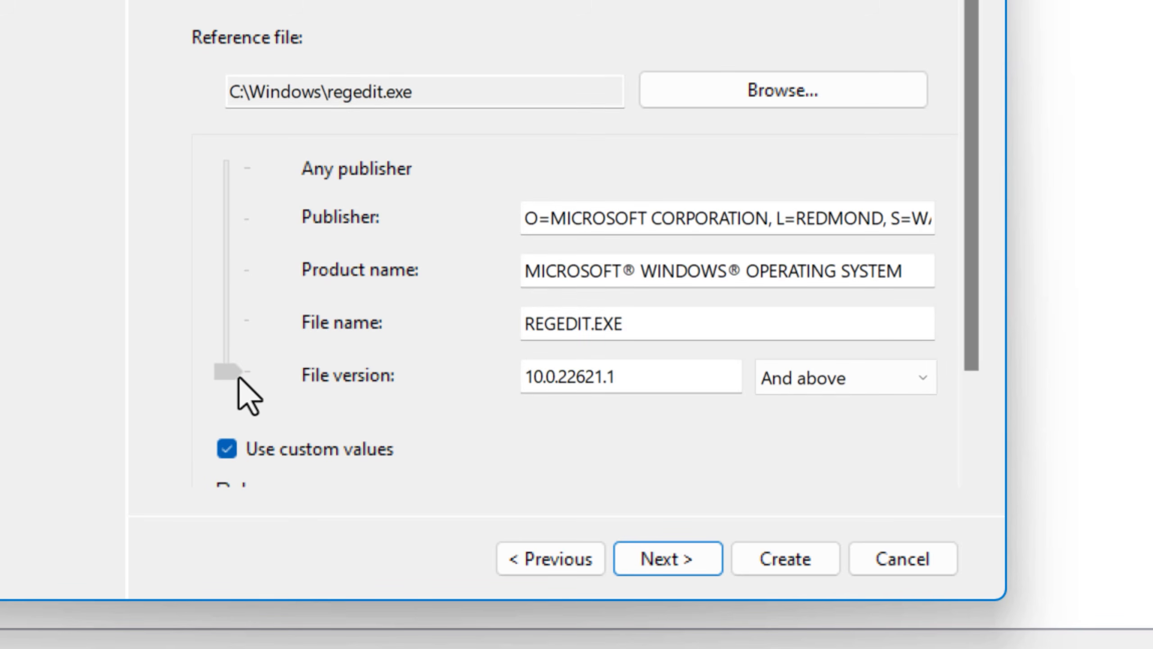
pyautogui.click(708, 331)
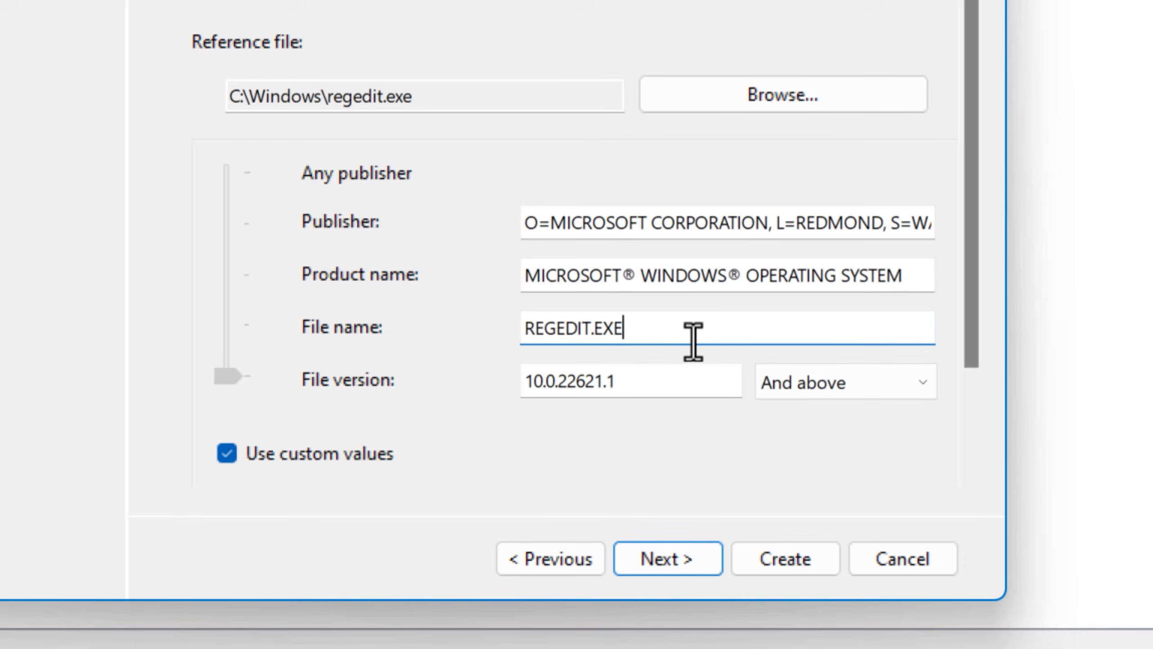
pyautogui.moveTo(677, 327); pyautogui.dragTo(404, 350)
pyautogui.write('*')
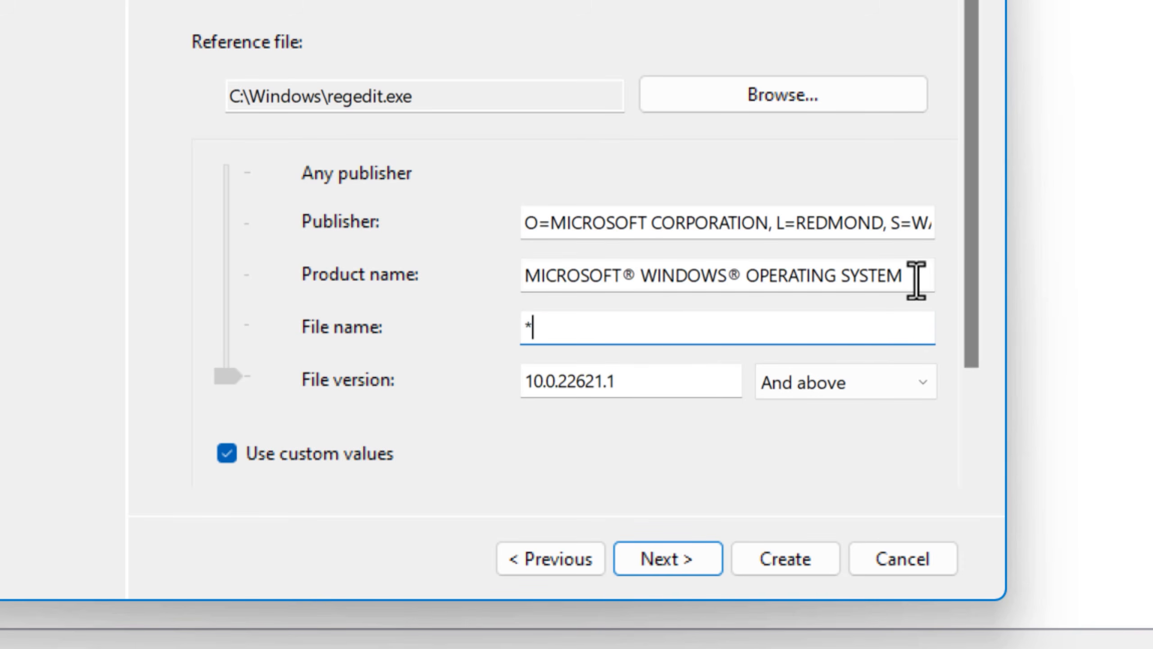
pyautogui.moveTo(917, 281); pyautogui.dragTo(527, 283)
pyautogui.write('*')
pyautogui.moveTo(526, 224); pyautogui.dragTo(1112, 246)
pyautogui.write('*')
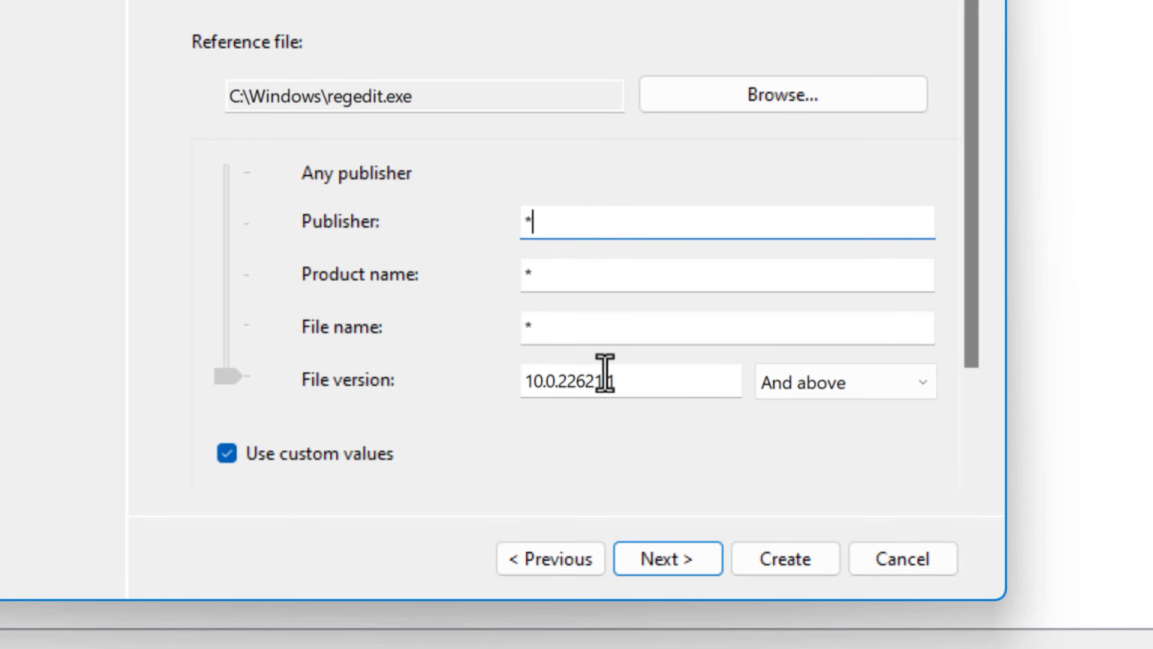
# Step: Set the publisher condition's file version to *, keeping the And above option
pyautogui.moveTo(646, 376); pyautogui.dragTo(466, 392)
pyautogui.press('BackSpace')
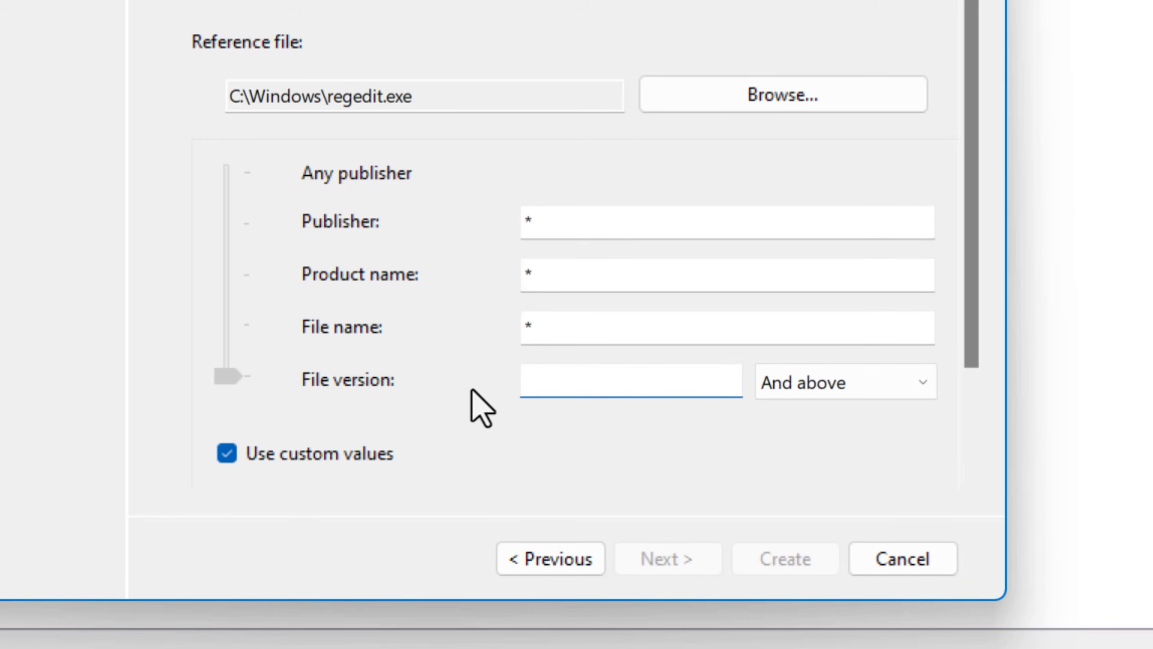
pyautogui.write('*')
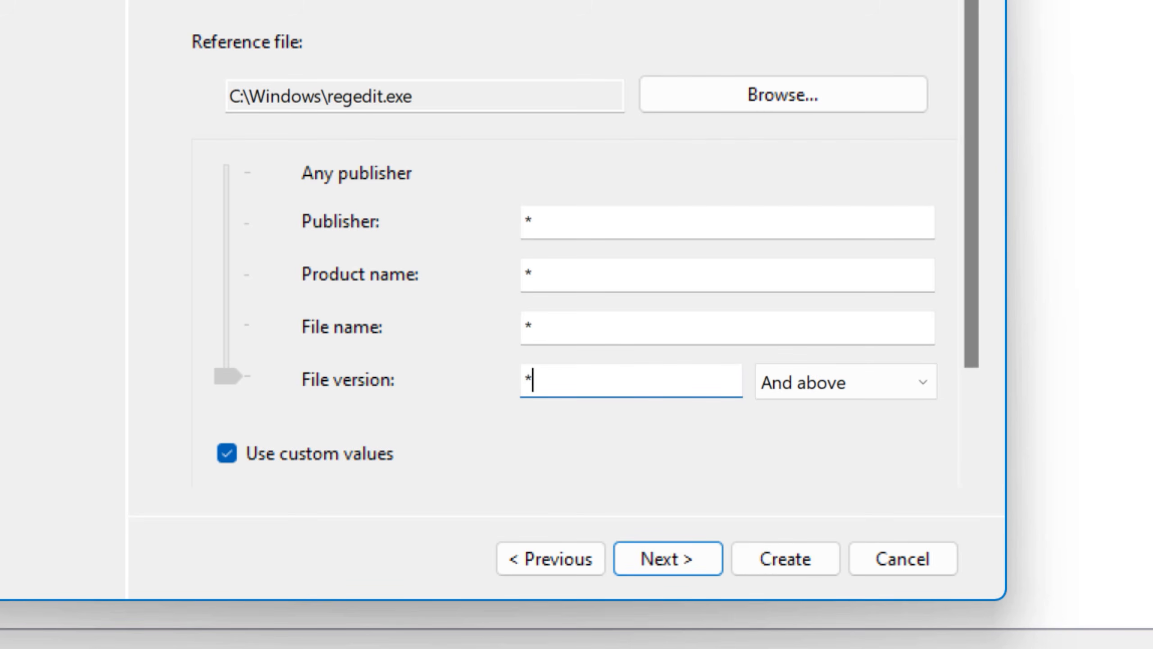
pyautogui.click(820, 382)
pyautogui.click(431, 446)
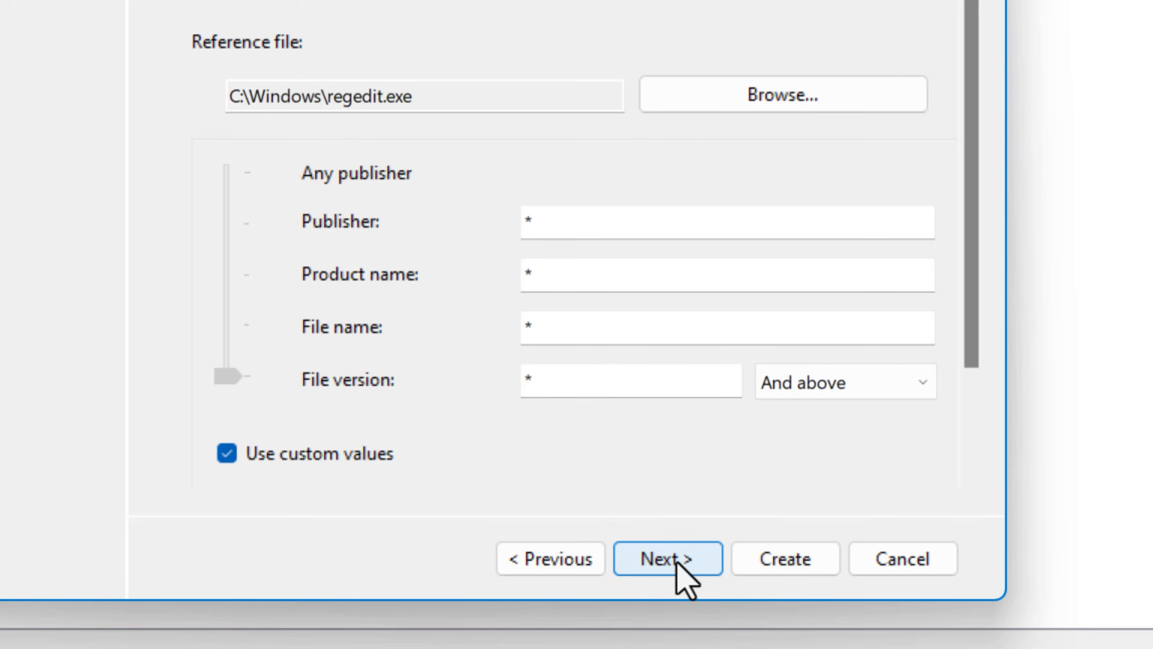
# Step: Leave the exceptions empty, name the executable rule All Signed and create it
pyautogui.click(677, 563)
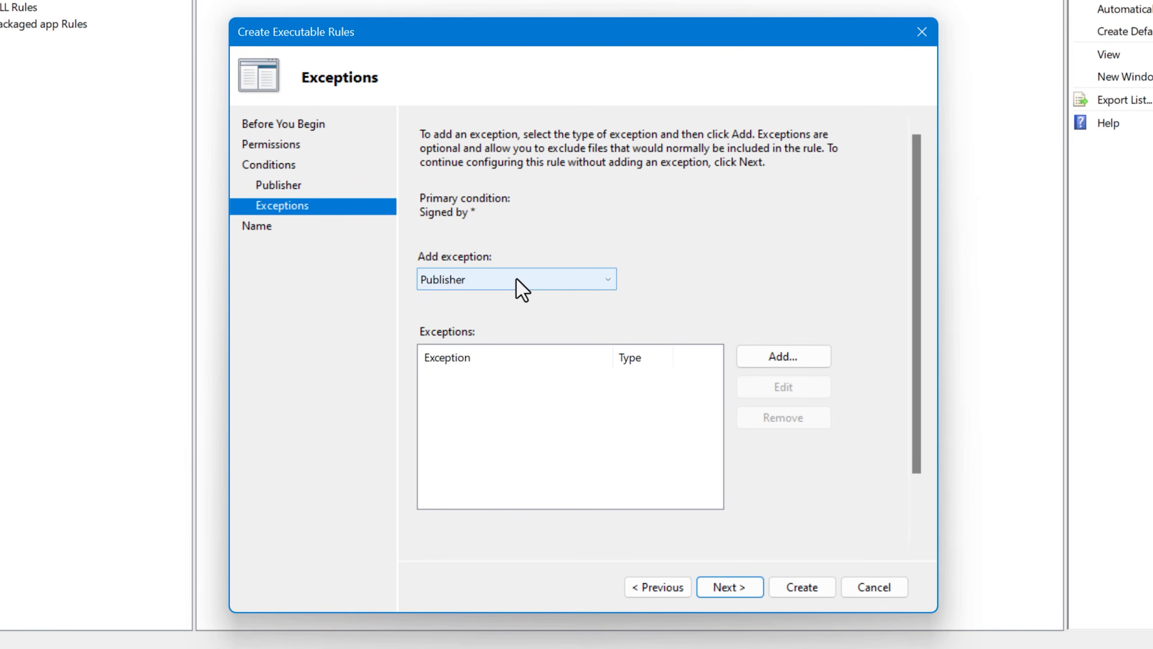
pyautogui.click(723, 588)
pyautogui.click(497, 202)
pyautogui.moveTo(497, 203); pyautogui.dragTo(383, 208)
pyautogui.write('Al')
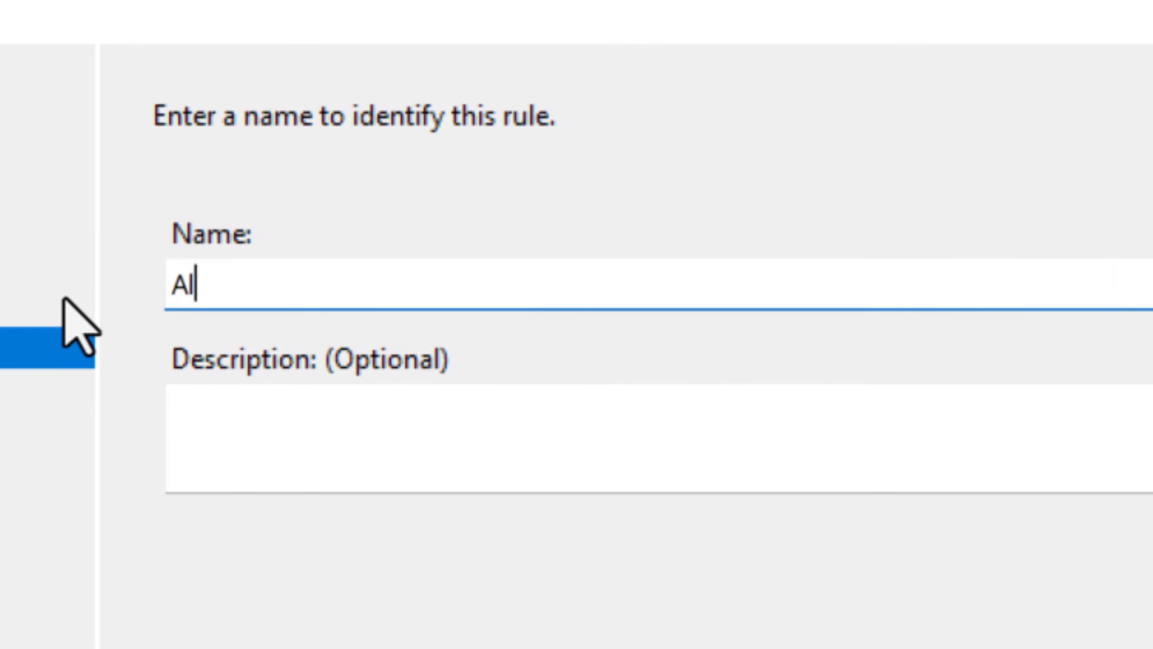
pyautogui.write('l Signed')
pyautogui.click(812, 643)
# Step: Examine the publisher, product name, file name and version values in the All Signed rule's properties
pyautogui.rightClick(426, 171)
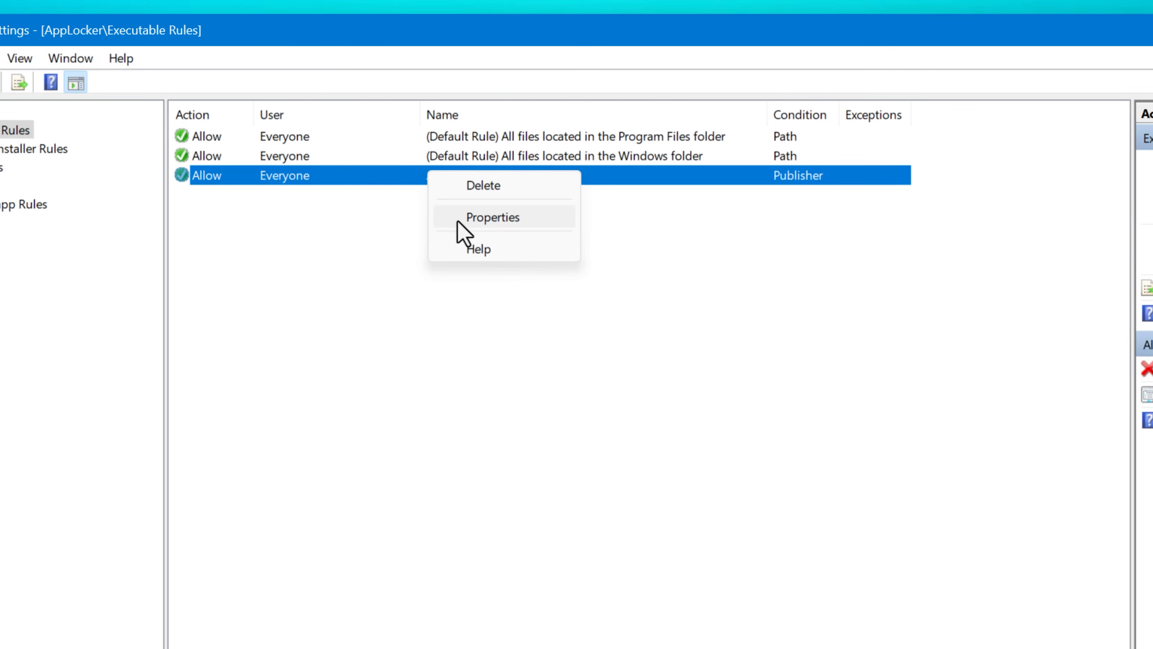
pyautogui.click(458, 220)
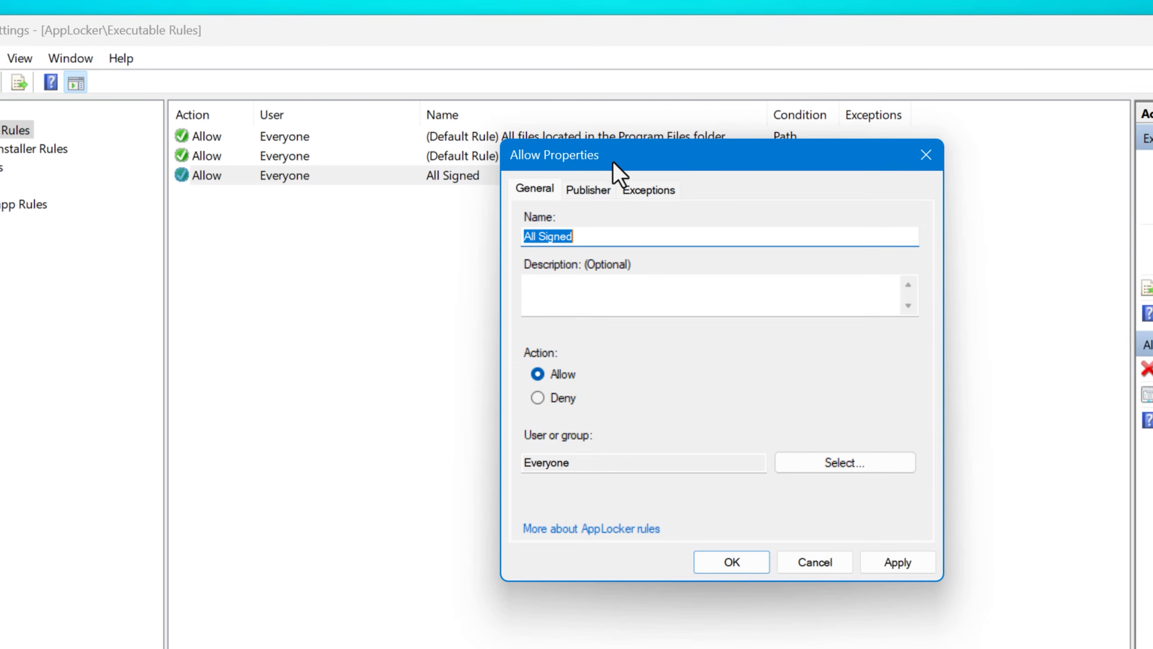
pyautogui.moveTo(613, 162); pyautogui.dragTo(484, 271)
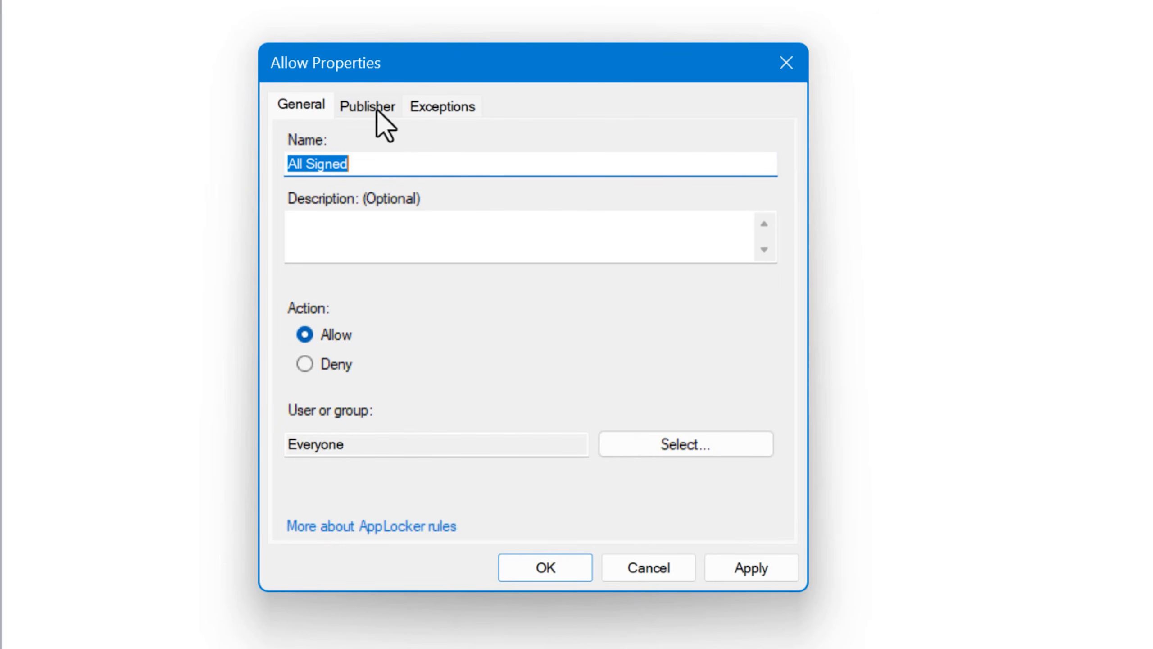
pyautogui.click(377, 108)
pyautogui.click(400, 239)
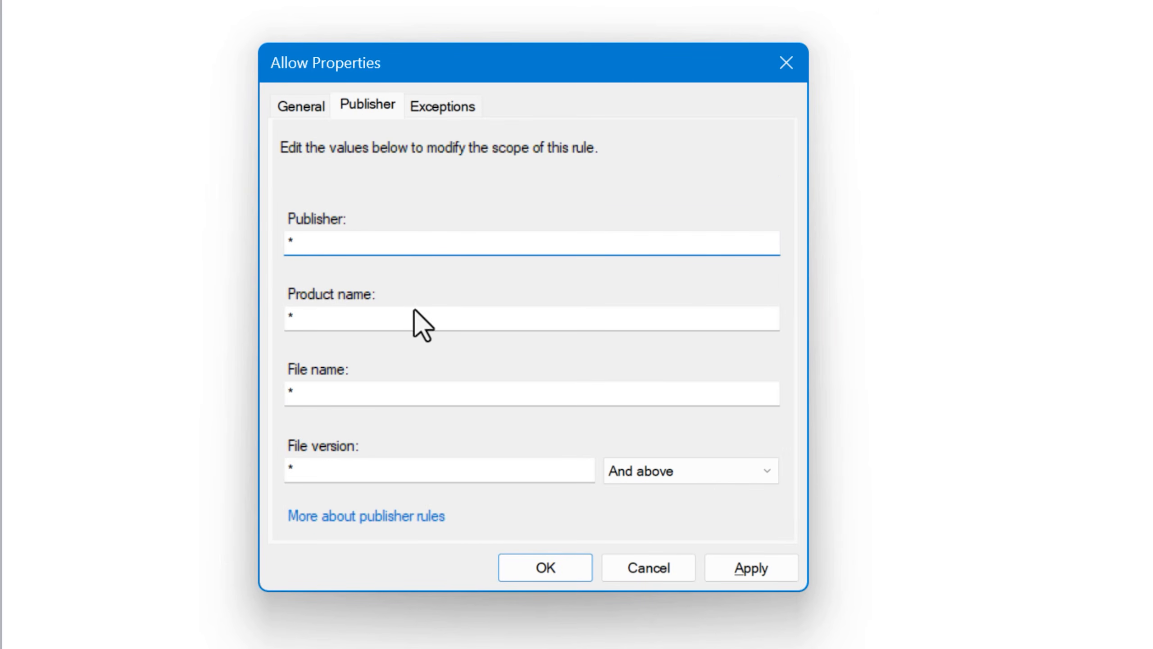
pyautogui.click(402, 394)
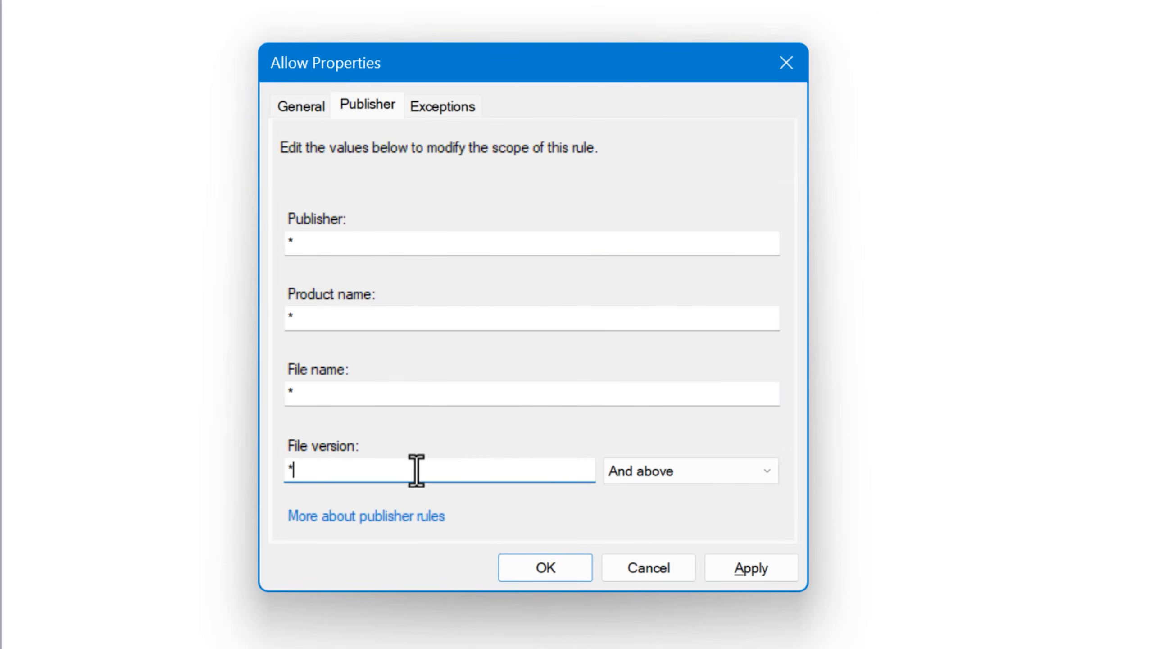
# Step: Review the general and publisher settings of the All Signed rule, and close its properties
pyautogui.click(313, 112)
pyautogui.click(399, 106)
pyautogui.click(410, 107)
pyautogui.click(382, 109)
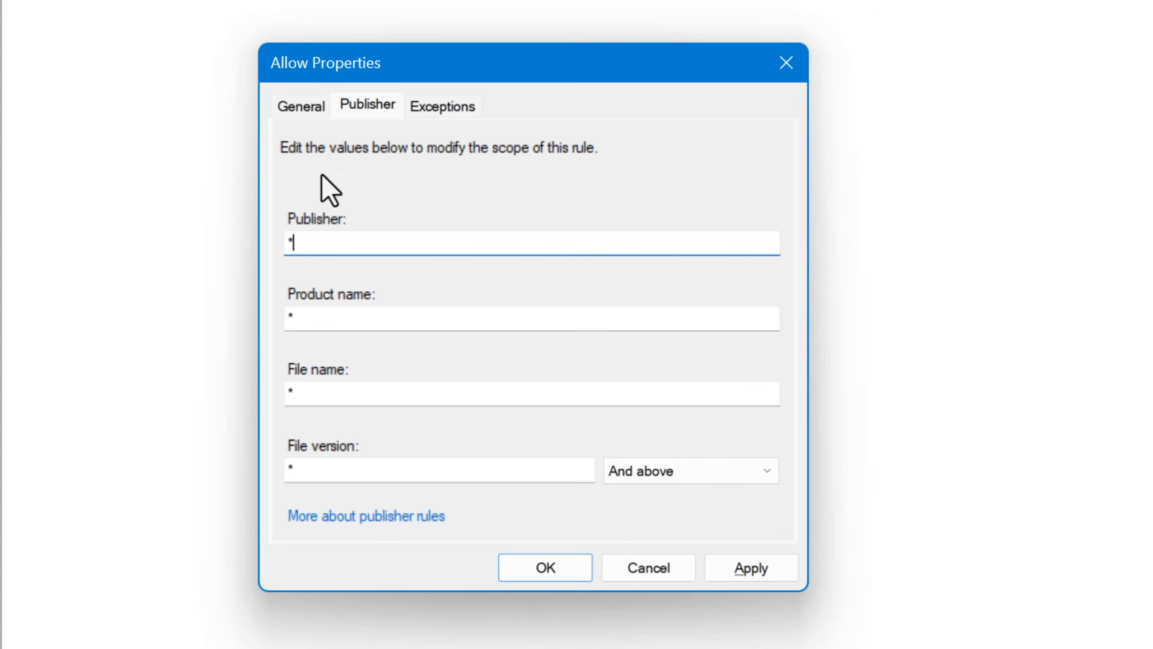
pyautogui.click(300, 106)
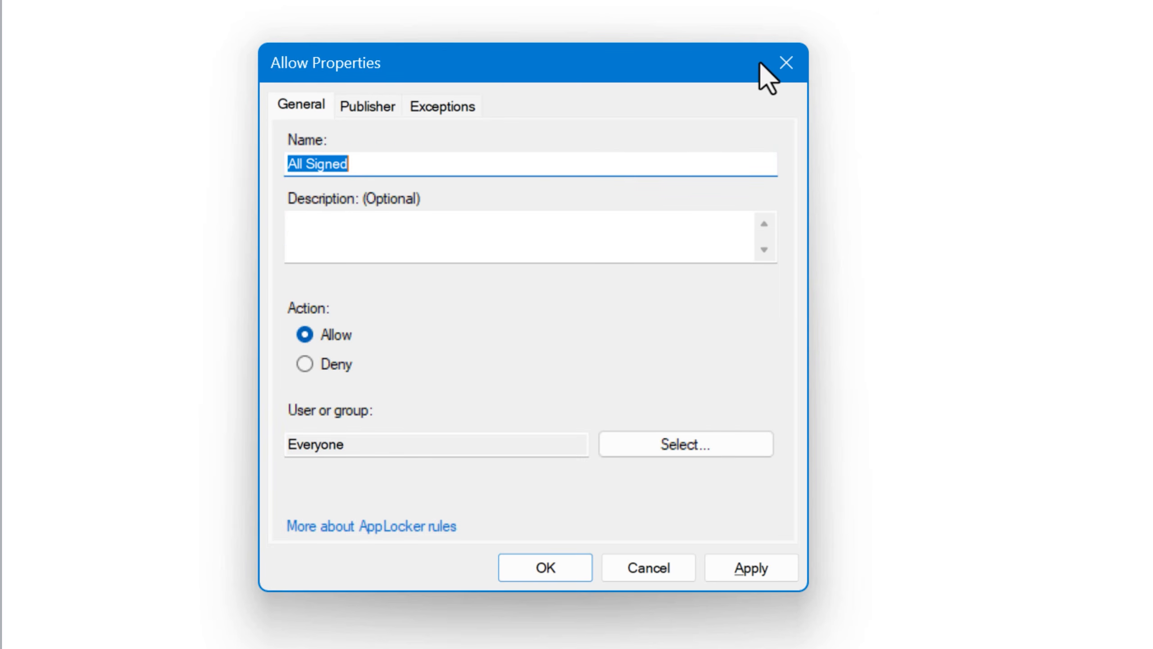
pyautogui.moveTo(643, 67); pyautogui.dragTo(610, 49)
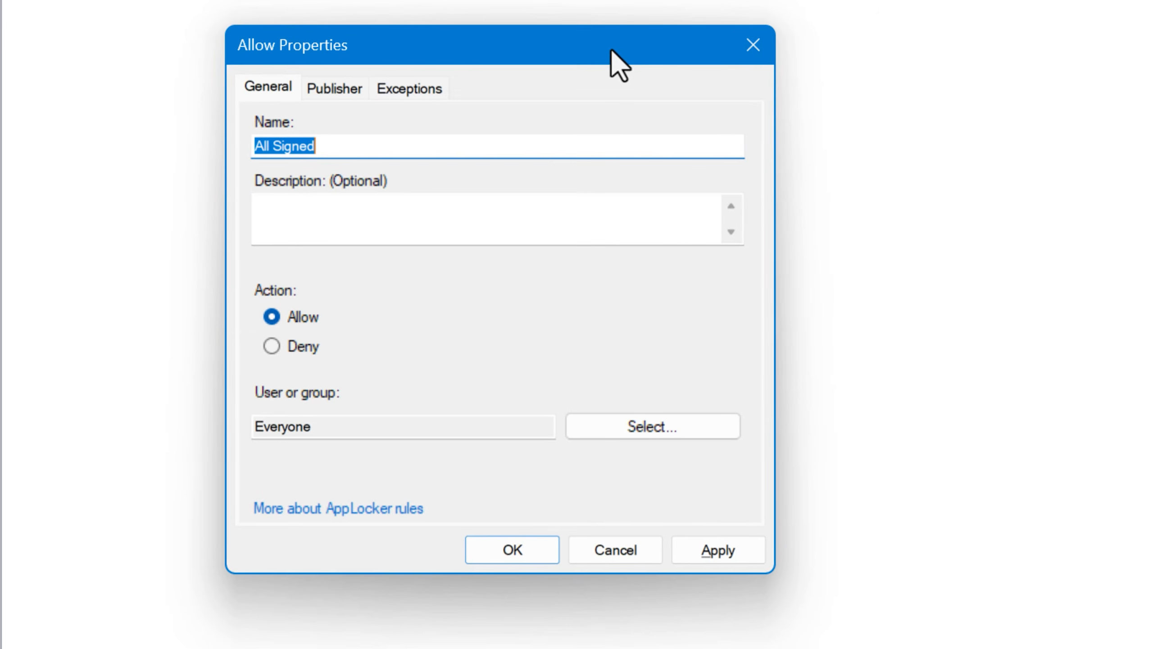
pyautogui.click(363, 147)
pyautogui.click(511, 549)
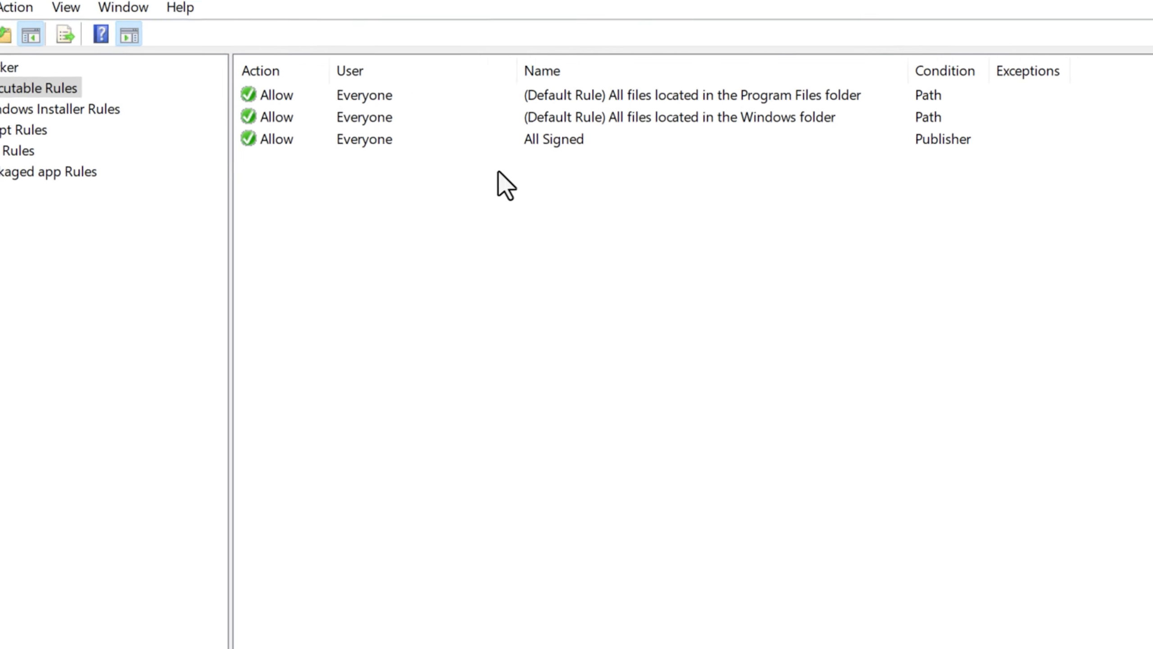
# Step: Narrow the User column in the executable rules list
pyautogui.moveTo(517, 71); pyautogui.dragTo(497, 71)
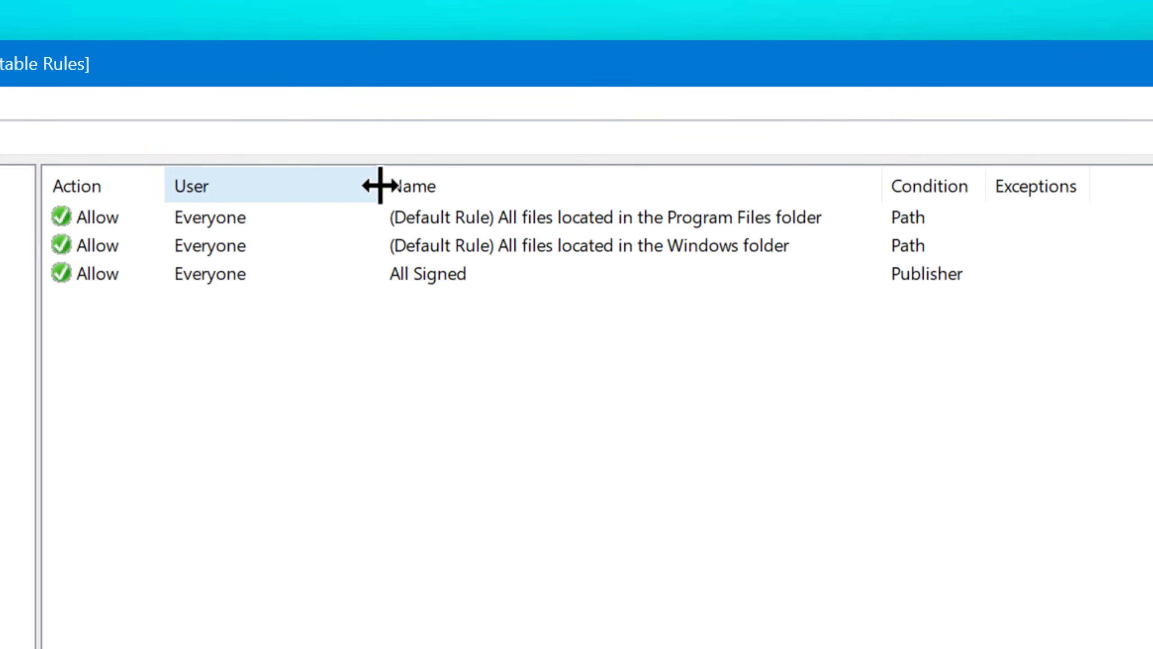
pyautogui.moveTo(381, 185); pyautogui.dragTo(315, 185)
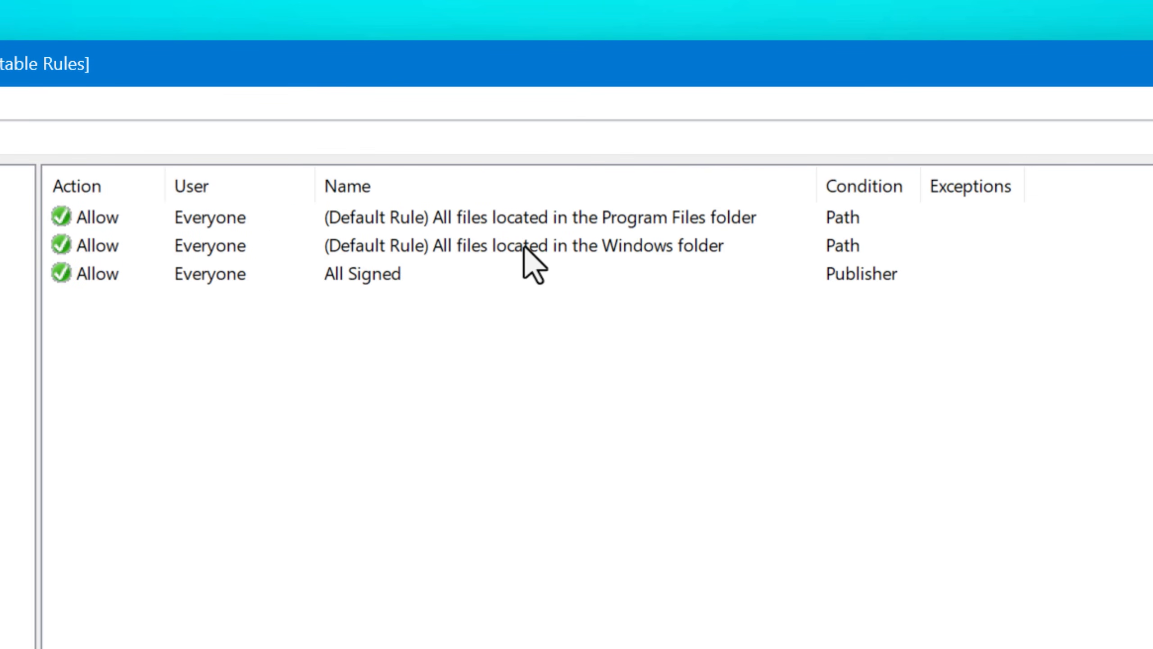
pyautogui.moveTo(1152, 262); pyautogui.dragTo(675, 224)
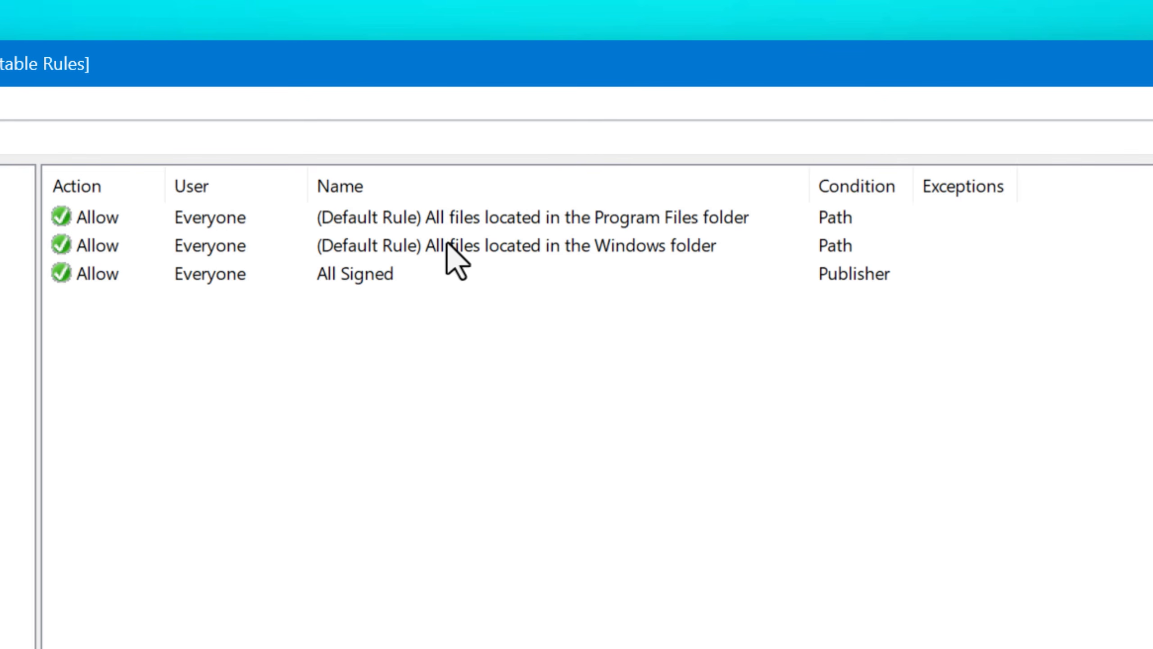
# Step: Examine the default executable rules for the Program Files and Windows folders
pyautogui.click(453, 216)
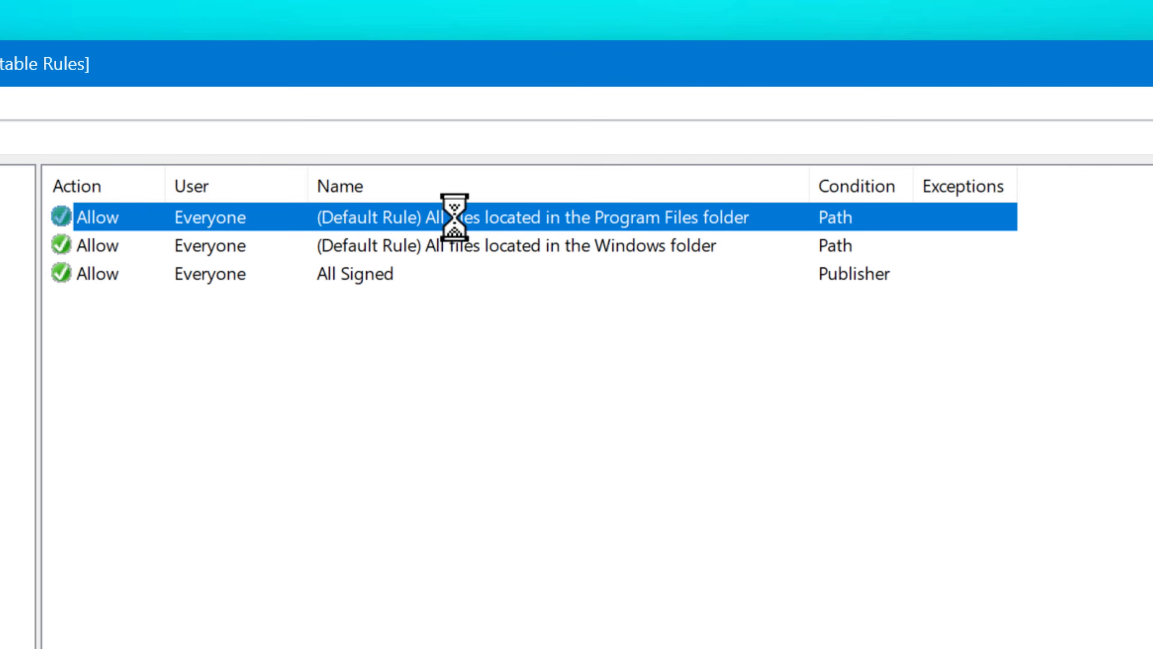
pyautogui.click(458, 253)
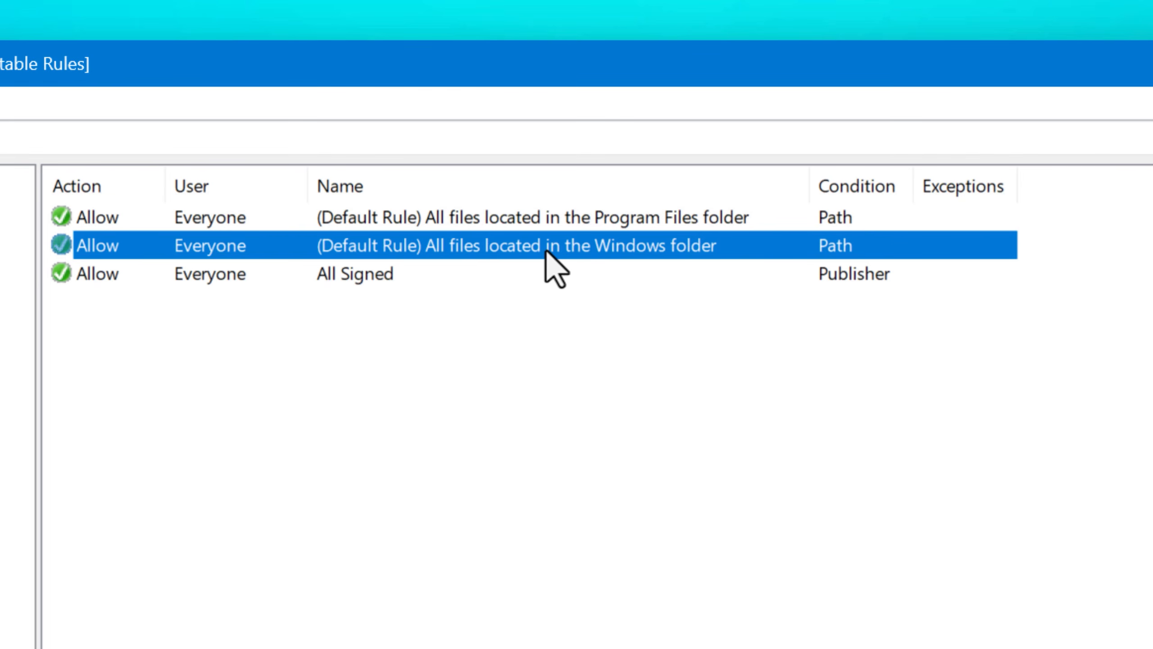
pyautogui.doubleClick(573, 218)
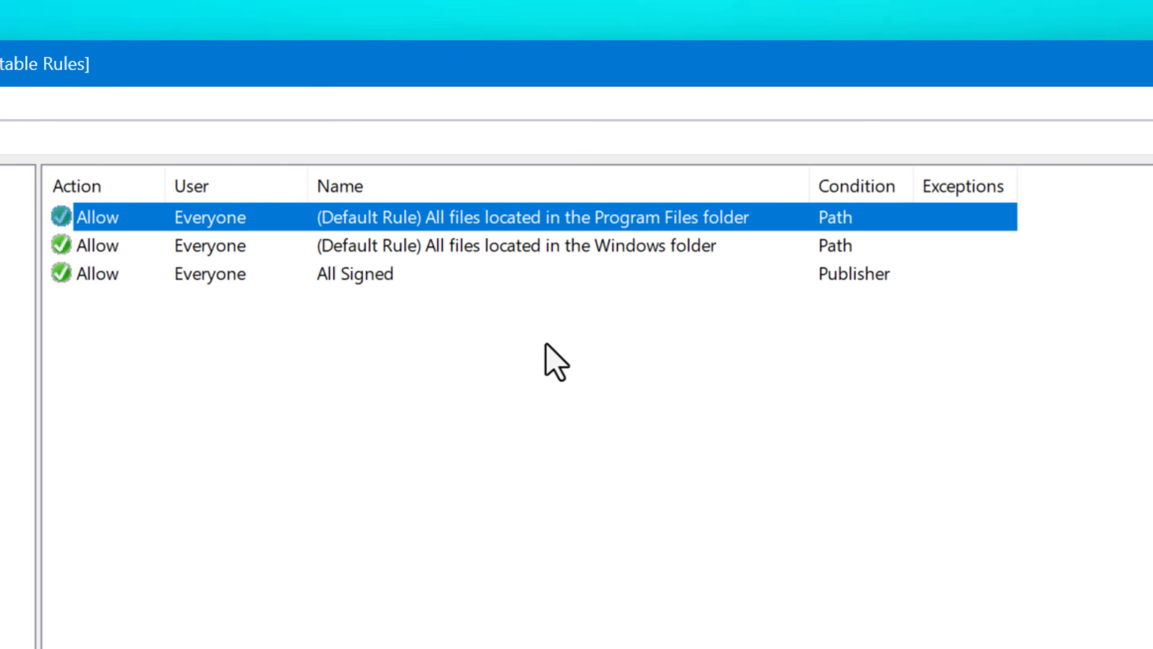
pyautogui.click(1063, 320)
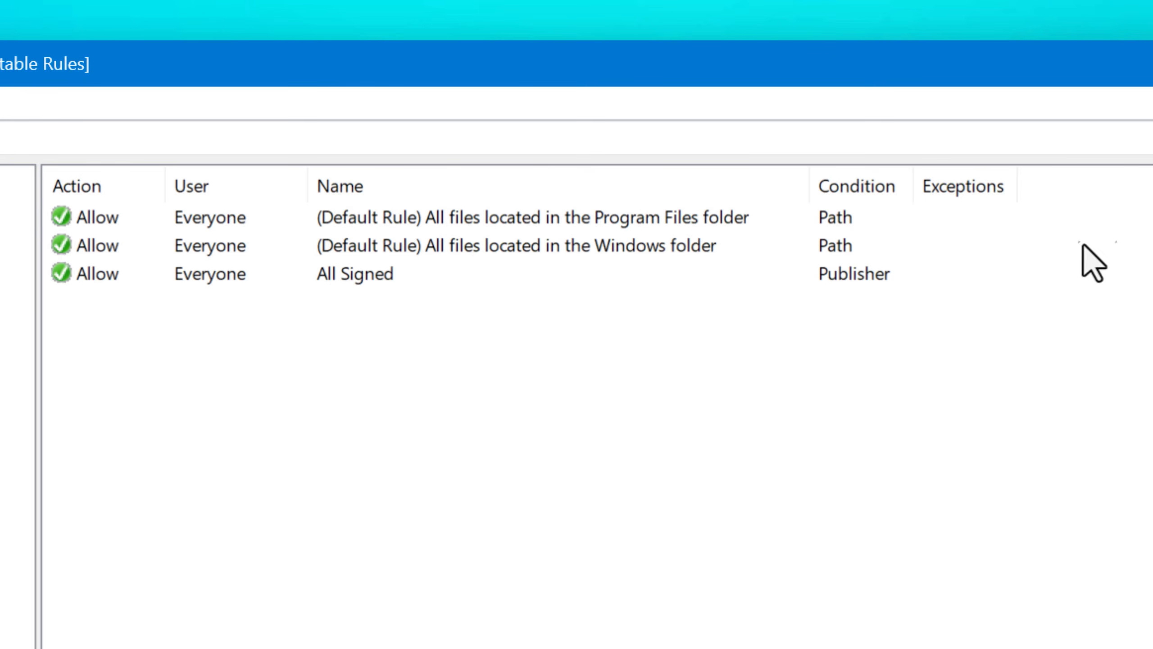
pyautogui.click(771, 246)
pyautogui.keyDown('shift'); pyautogui.click(661, 217); pyautogui.keyUp('shift')
pyautogui.rightClick(474, 217)
pyautogui.click(623, 240)
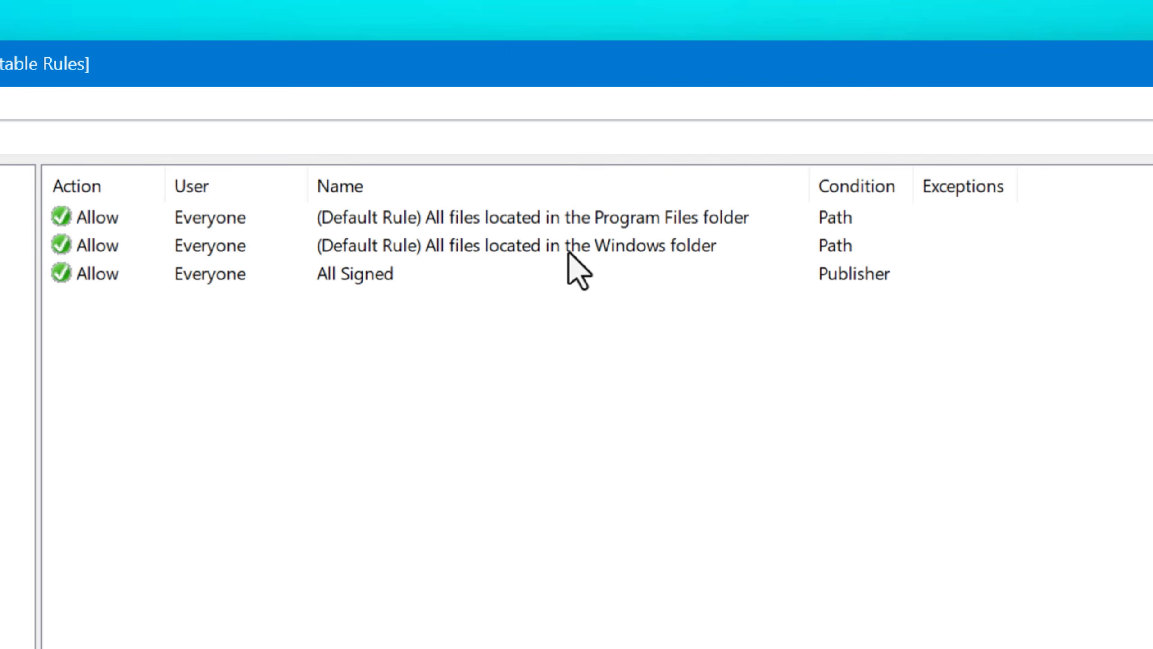
# Step: Narrow the Name column in the executable rules list
pyautogui.click(552, 217)
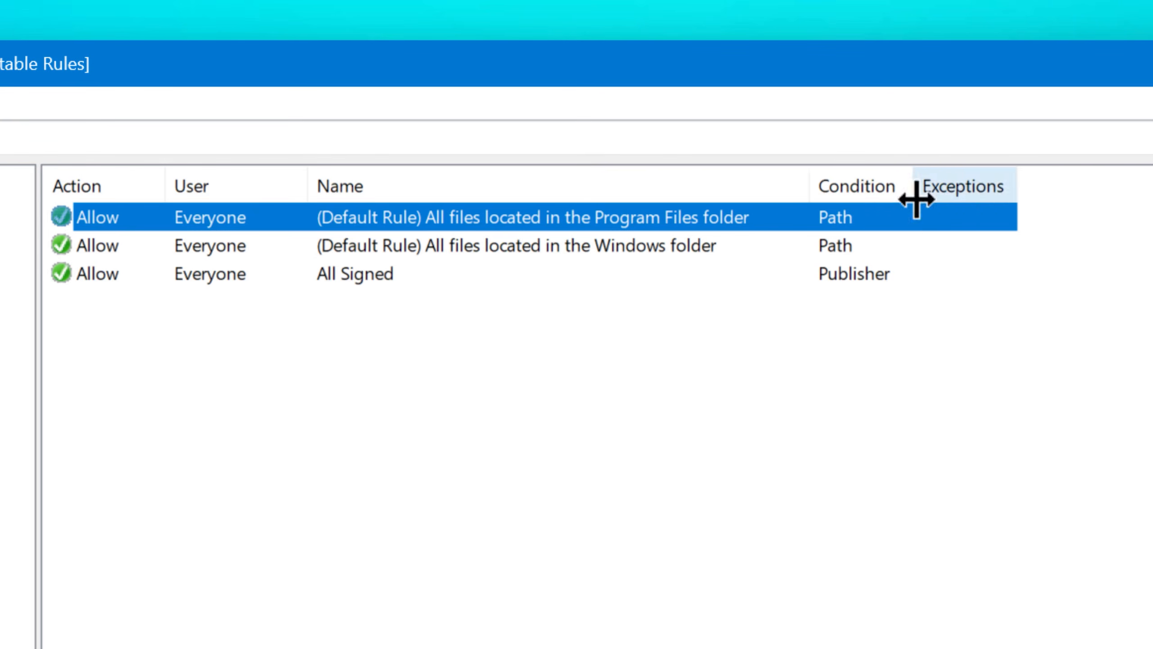
pyautogui.moveTo(815, 196); pyautogui.dragTo(792, 196)
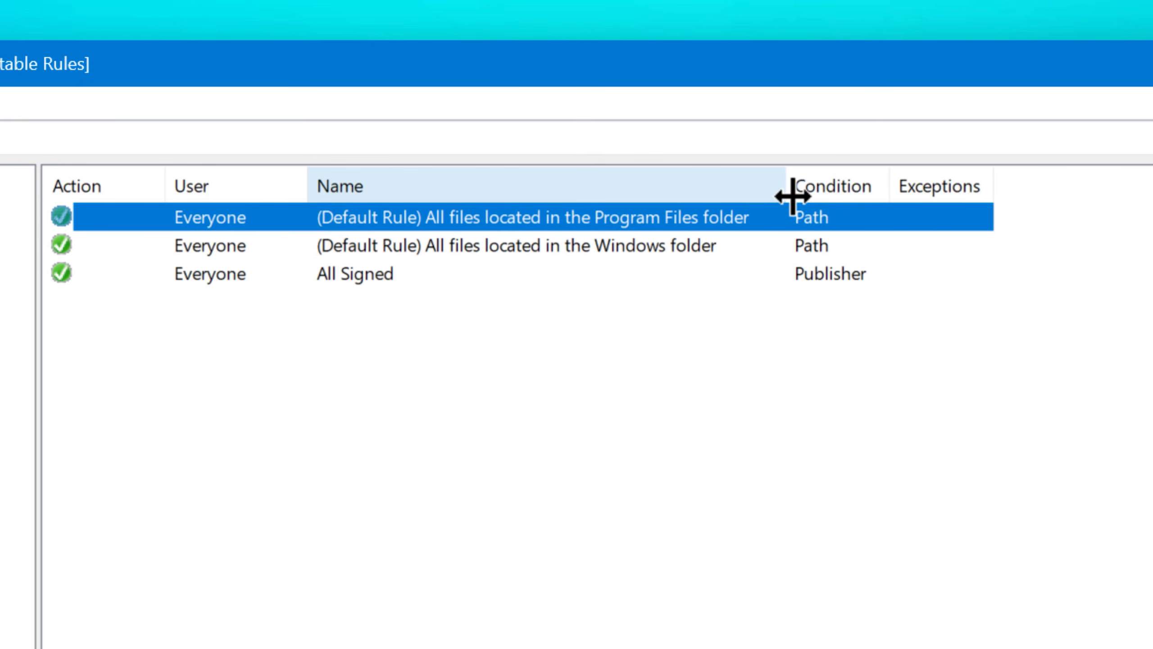
pyautogui.click(664, 248)
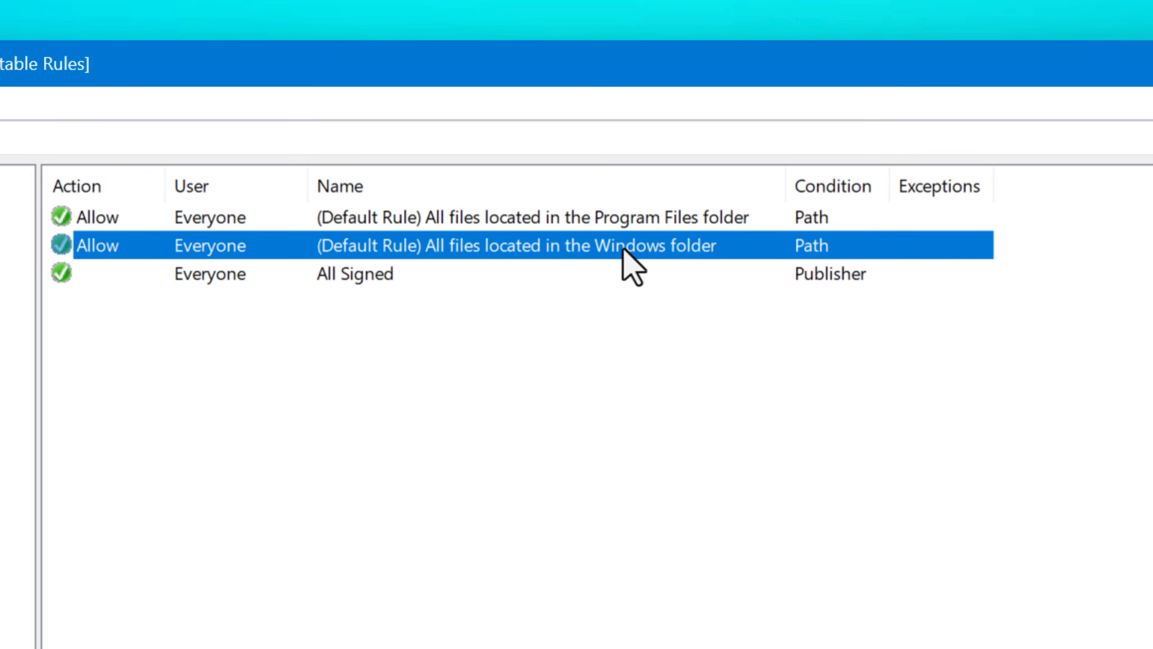
pyautogui.moveTo(1072, 249)
pyautogui.mouseDown()
pyautogui.moveTo(697, 206)
pyautogui.moveTo(1065, 232)
pyautogui.mouseUp()
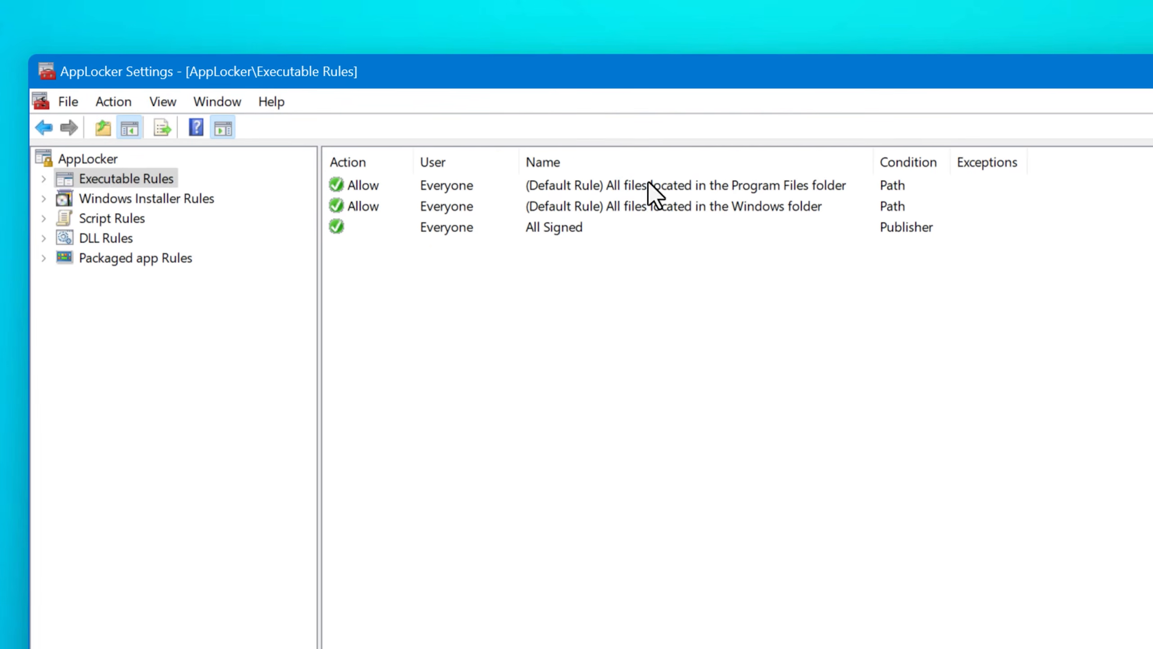
# Step: Check the publisher values of the default Windows Installer rule for all digitally signed files, and close its properties
pyautogui.click(137, 199)
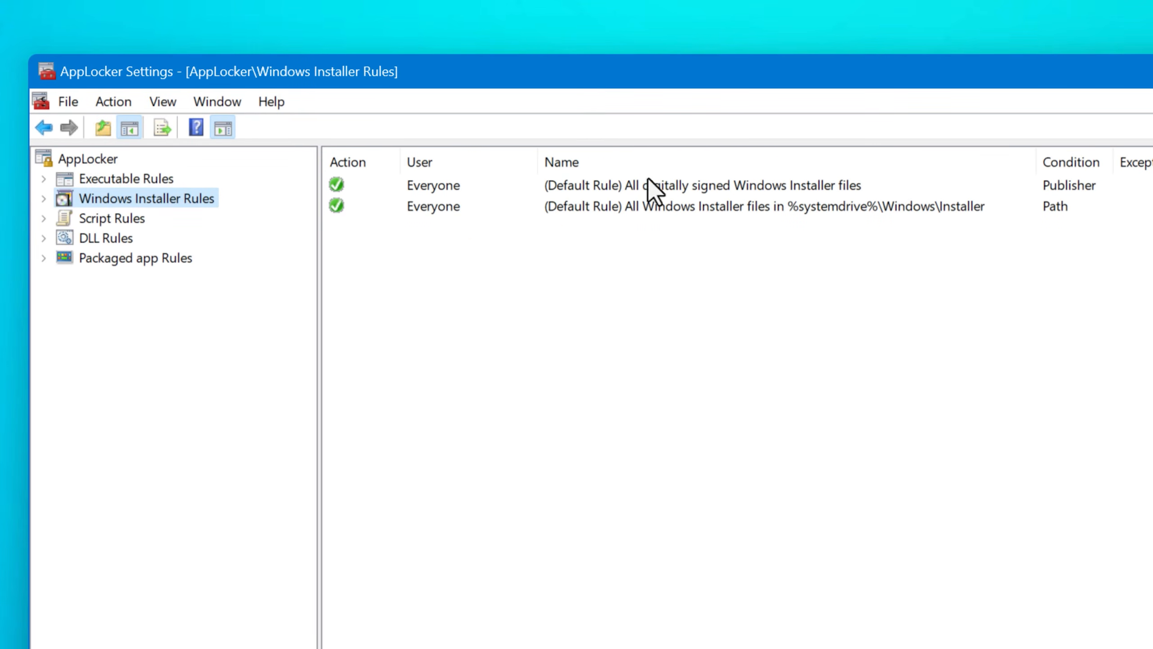
pyautogui.doubleClick(621, 189)
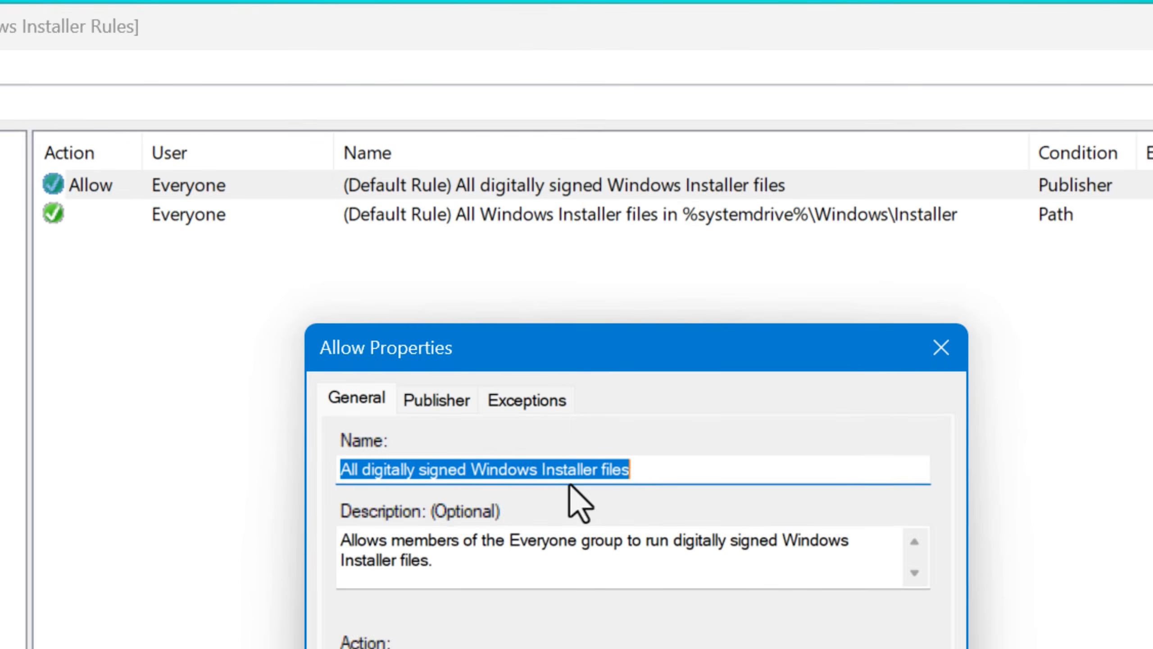
pyautogui.click(437, 400)
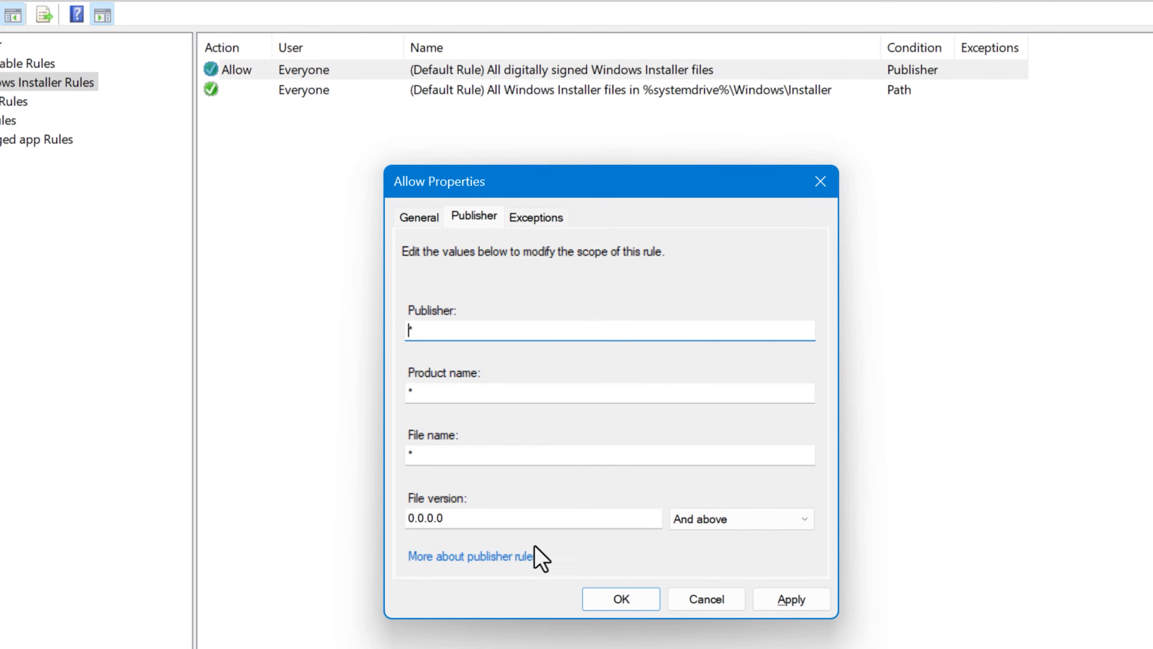
pyautogui.click(674, 601)
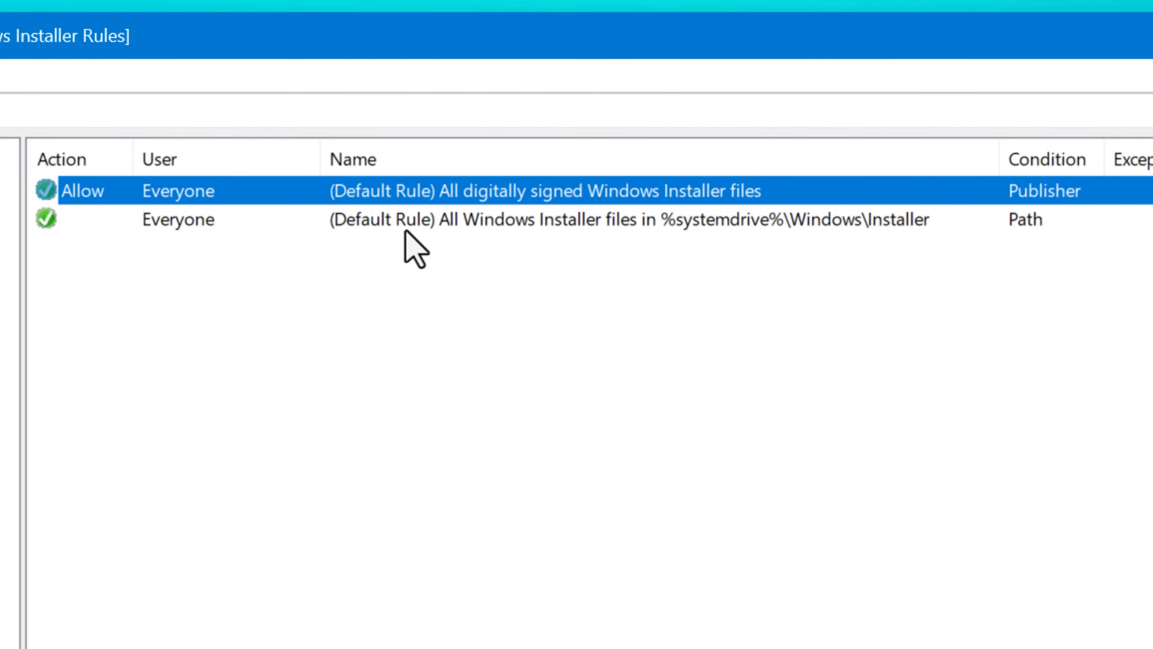
# Step: Delete the default Windows Installer rule for files in %systemdrive%\Windows\Installer
pyautogui.click(436, 227)
pyautogui.moveTo(998, 159); pyautogui.dragTo(1099, 159)
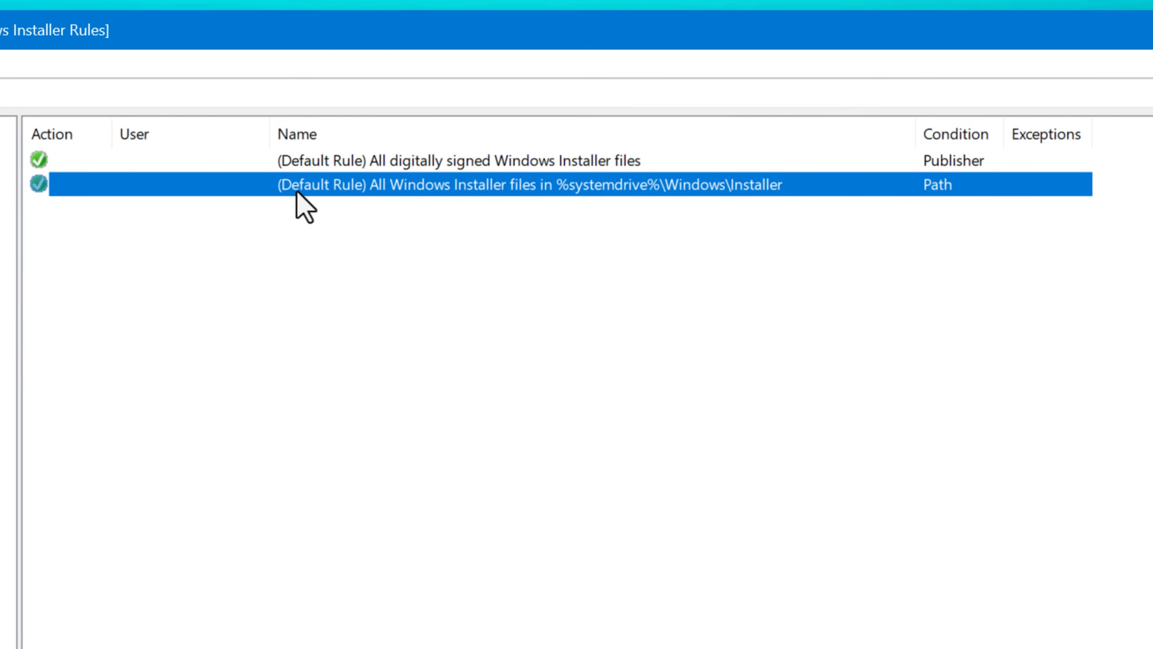
pyautogui.click(336, 241)
pyautogui.rightClick(344, 193)
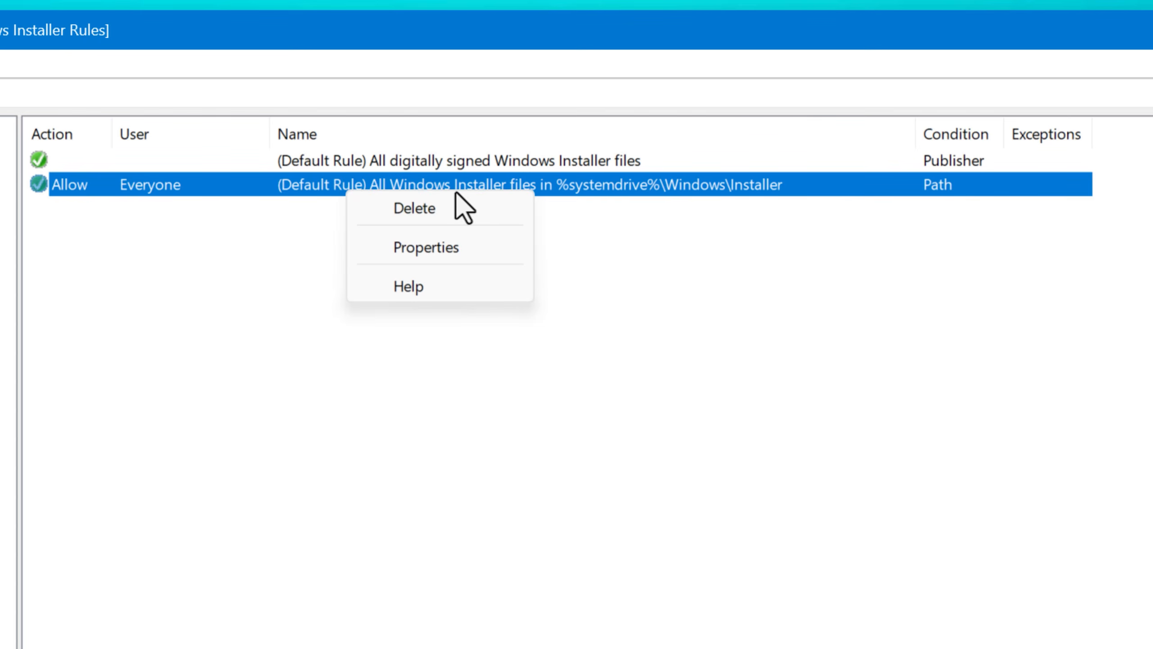
pyautogui.click(575, 259)
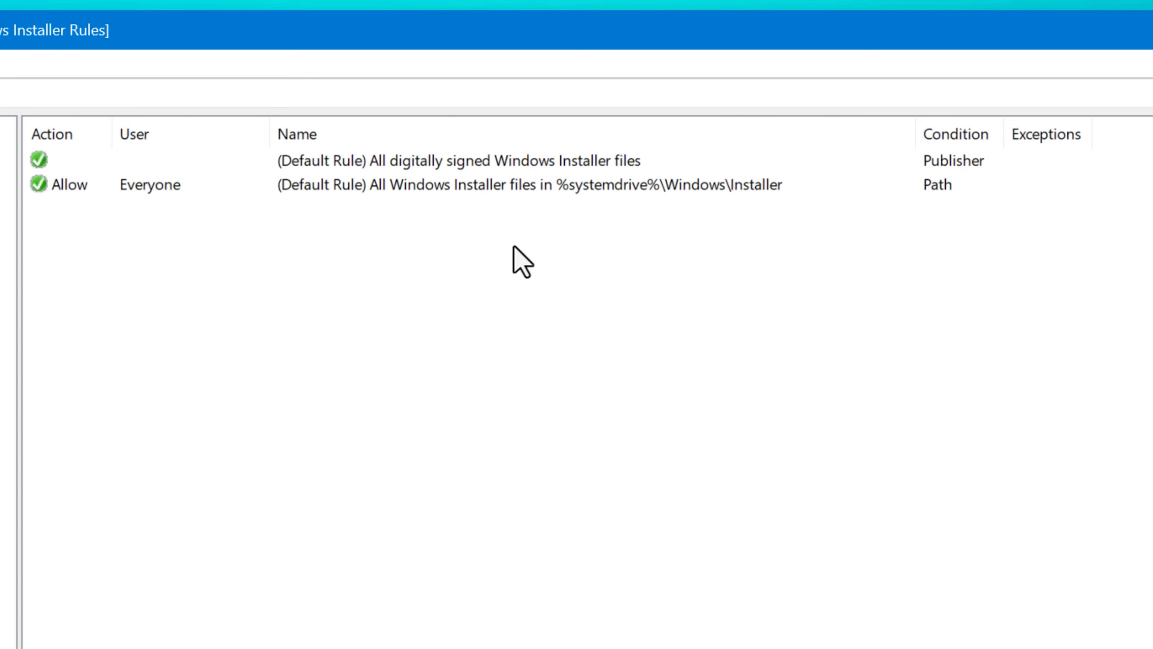
pyautogui.rightClick(404, 195)
pyautogui.click(475, 213)
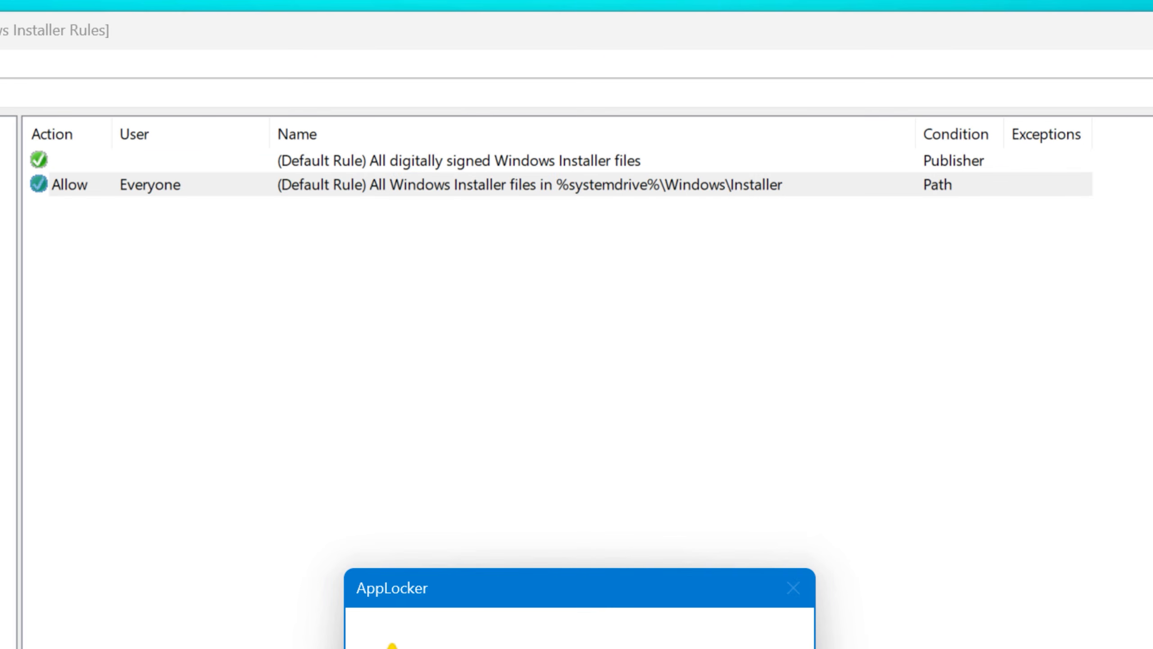
pyautogui.click(627, 648)
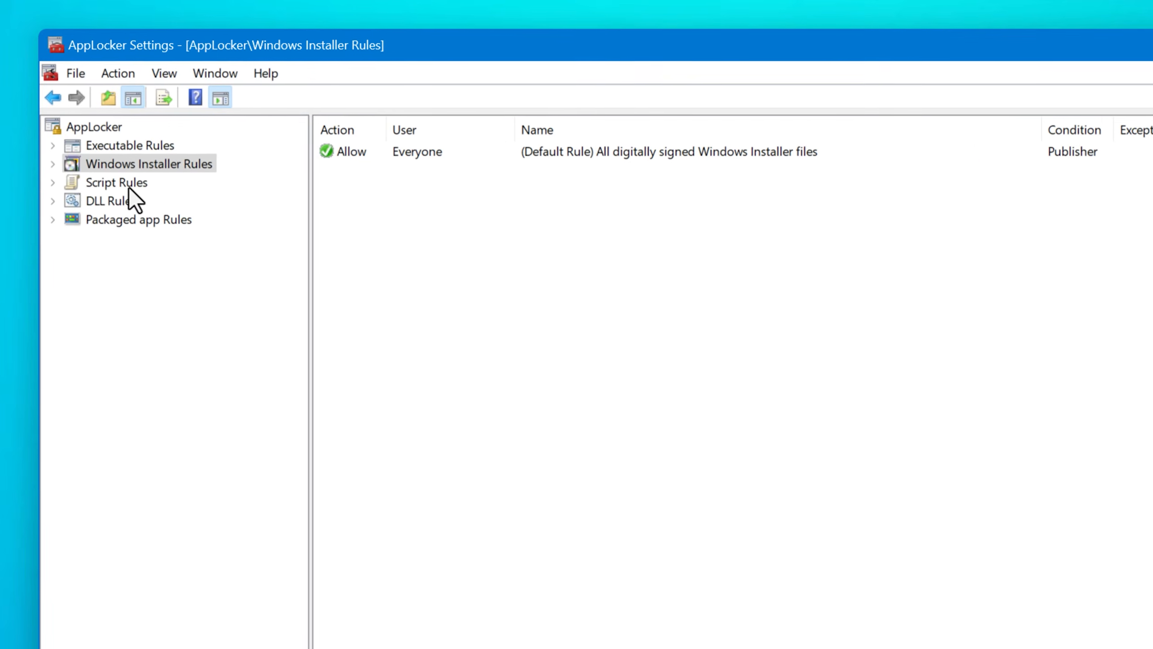
# Step: Start a new script rule with the default permissions and a Publisher condition
pyautogui.click(134, 186)
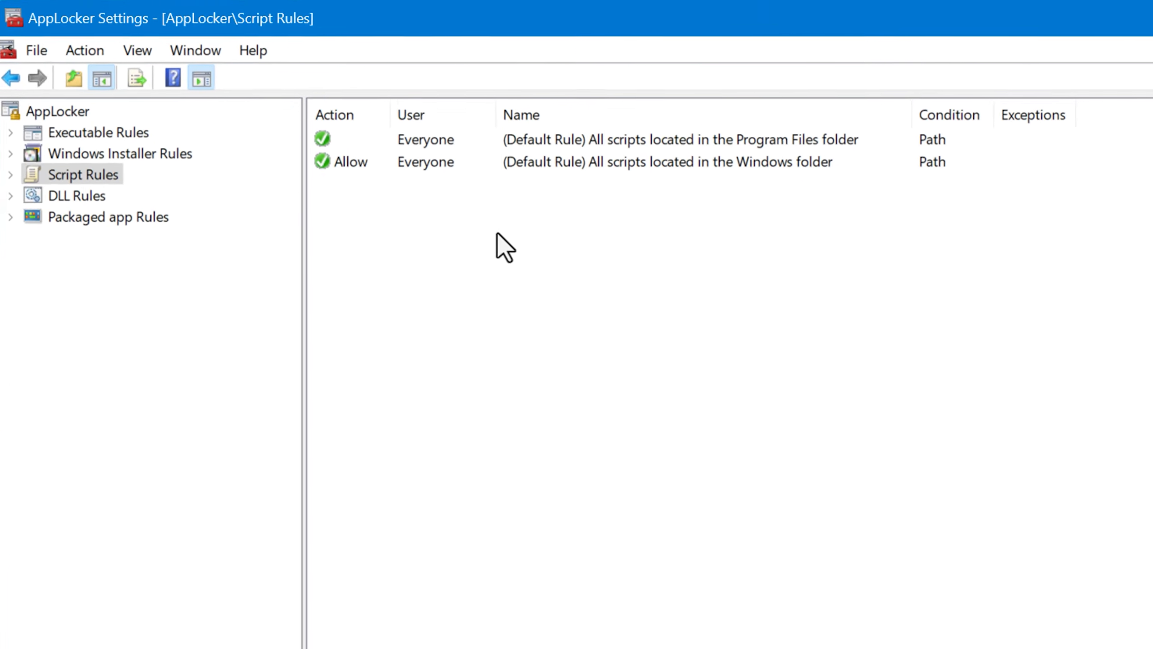
pyautogui.rightClick(500, 234)
pyautogui.click(676, 252)
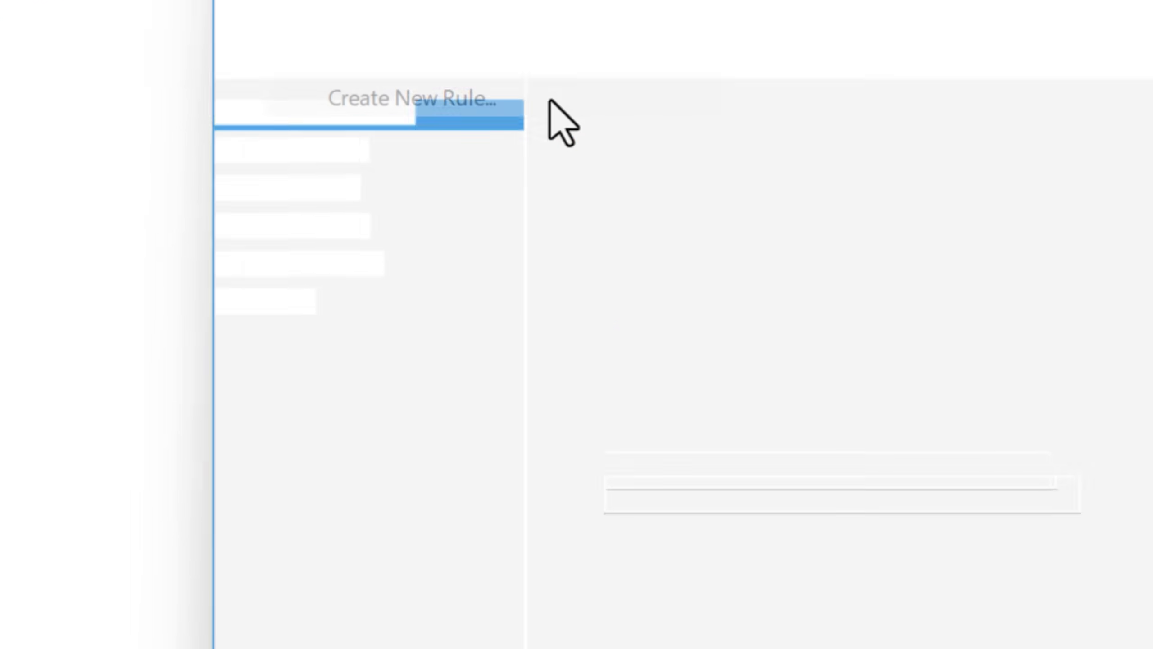
pyautogui.click(711, 589)
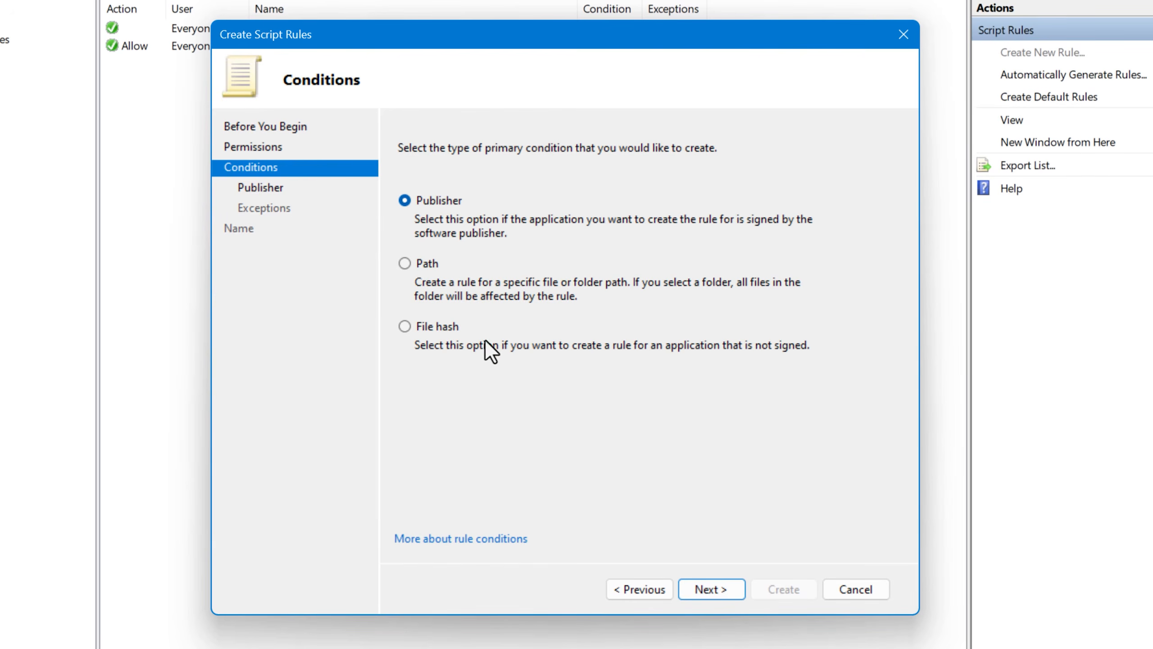
pyautogui.click(722, 587)
# Step: Load C:\Windows\System32\regedt32.exe as the reference file for the script rule's publisher condition, keeping the PowerShell (*.ps1) file filter
pyautogui.click(783, 305)
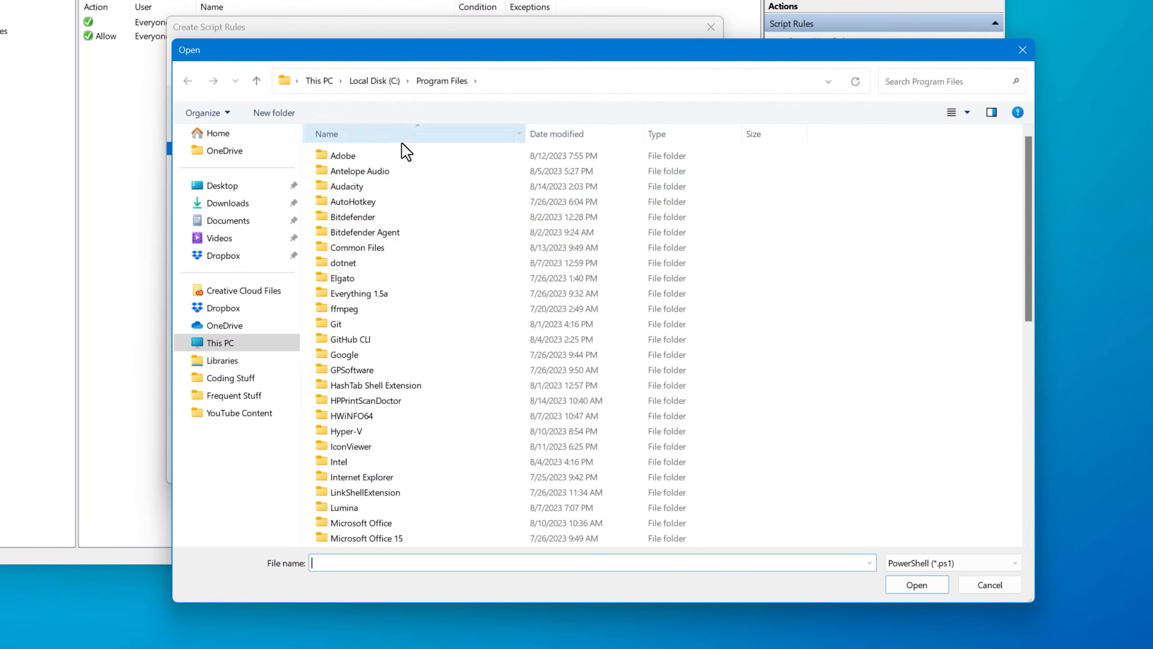
pyautogui.scroll(-10, 454, 272)
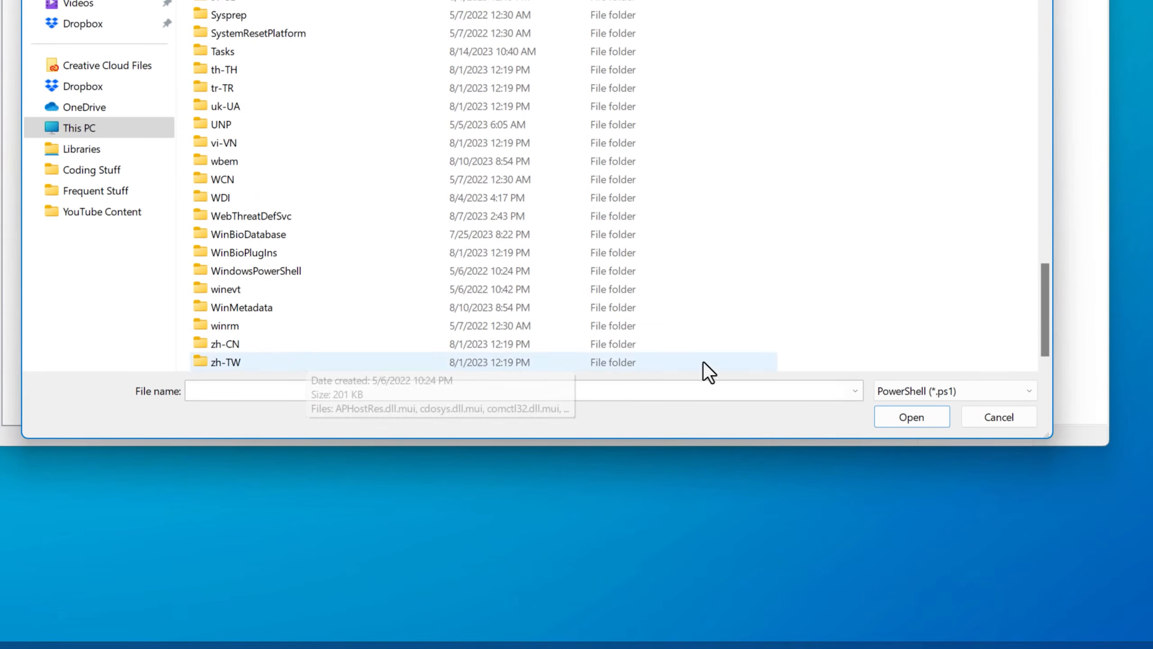
pyautogui.click(976, 395)
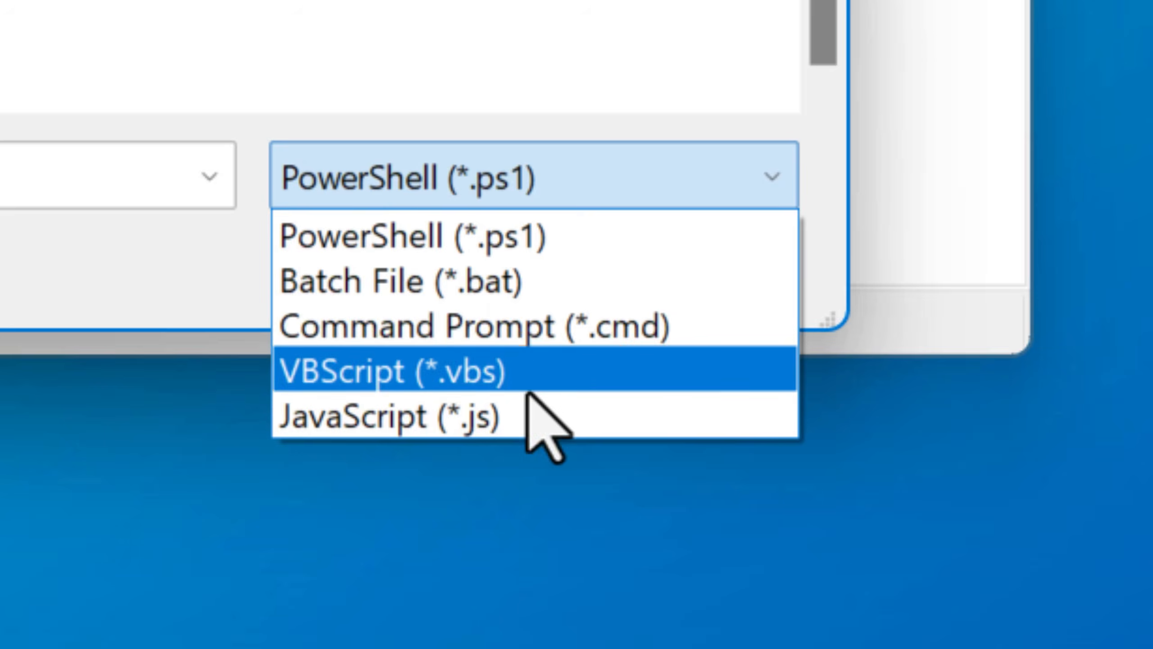
pyautogui.click(386, 233)
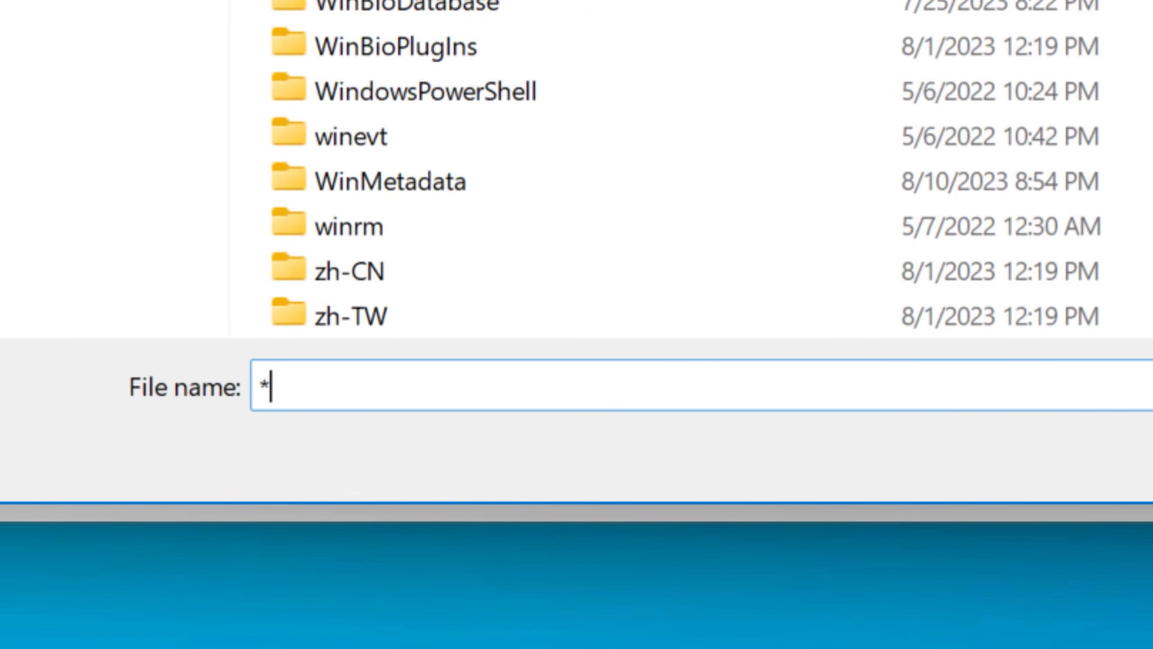
pyautogui.press('BackSpace')
pyautogui.write('regedit')
pyautogui.press('BackSpace')
pyautogui.press('BackSpace')
pyautogui.write('t32.exe')
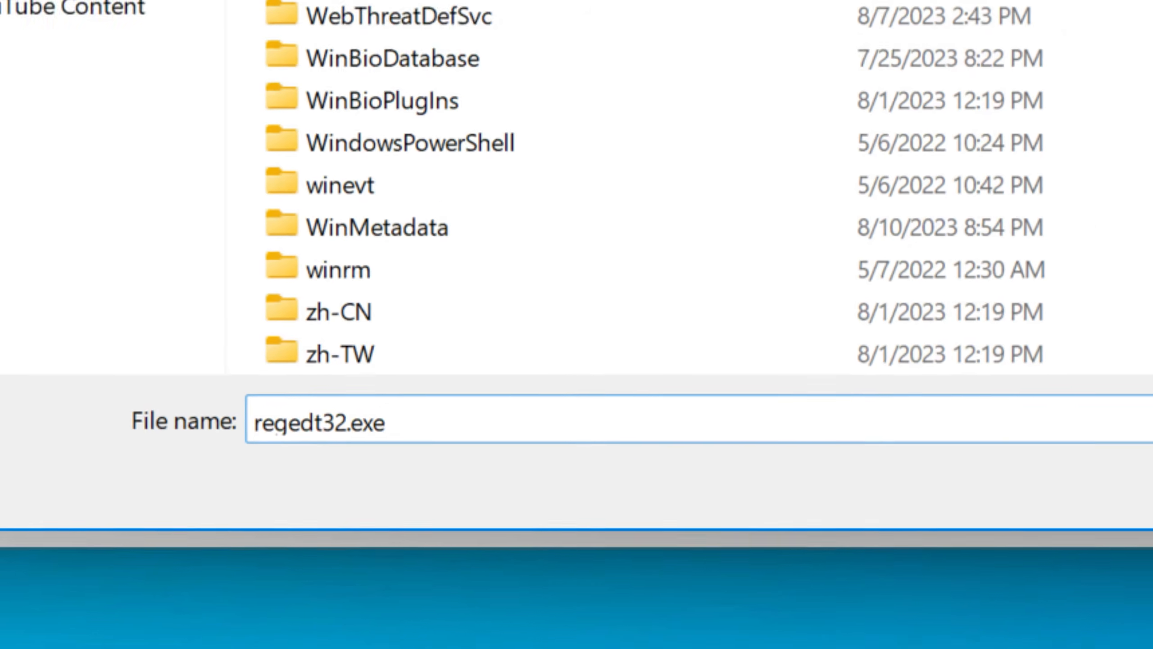
pyautogui.press('Return')
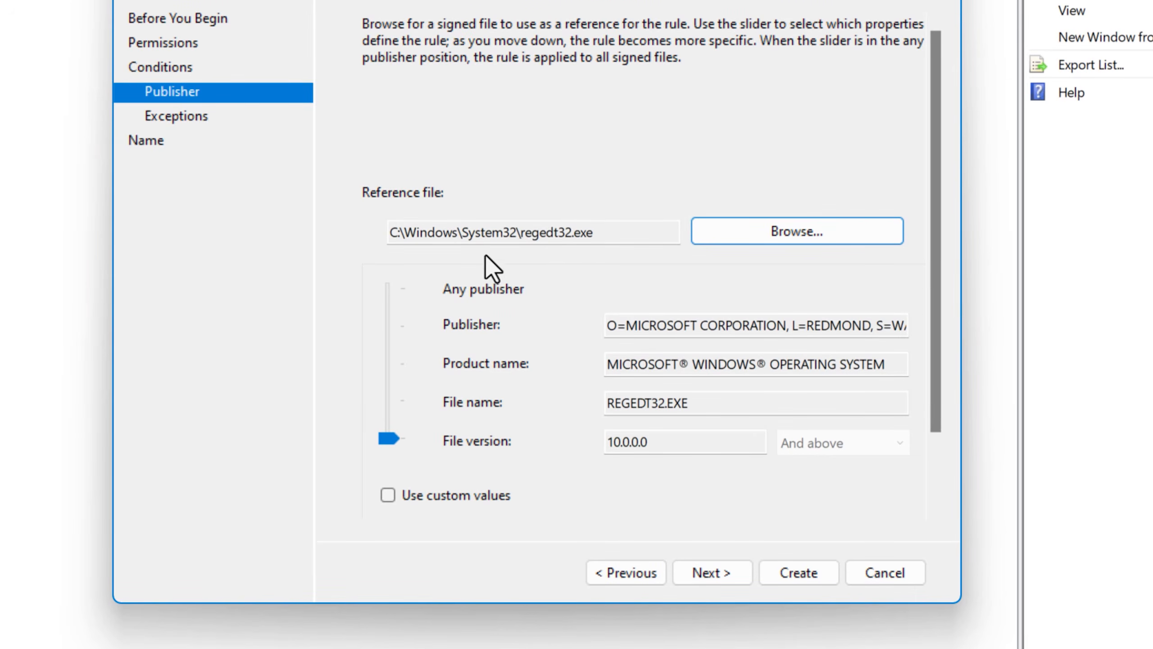
pyautogui.moveTo(622, 236); pyautogui.dragTo(646, 247)
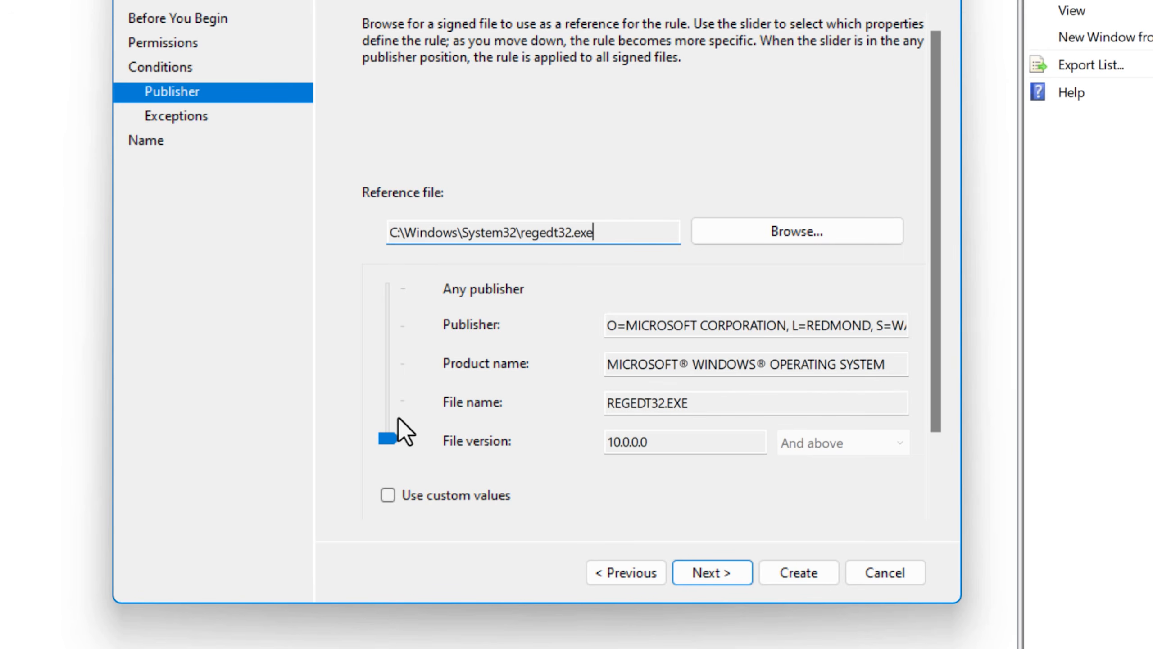
# Step: Use custom values for the script rule's publisher condition: * for publisher, product name and file name, and file version 0.0.0.0 and above
pyautogui.click(442, 499)
pyautogui.moveTo(611, 326); pyautogui.dragTo(677, 327)
pyautogui.hotkey('ctrl', 'a')
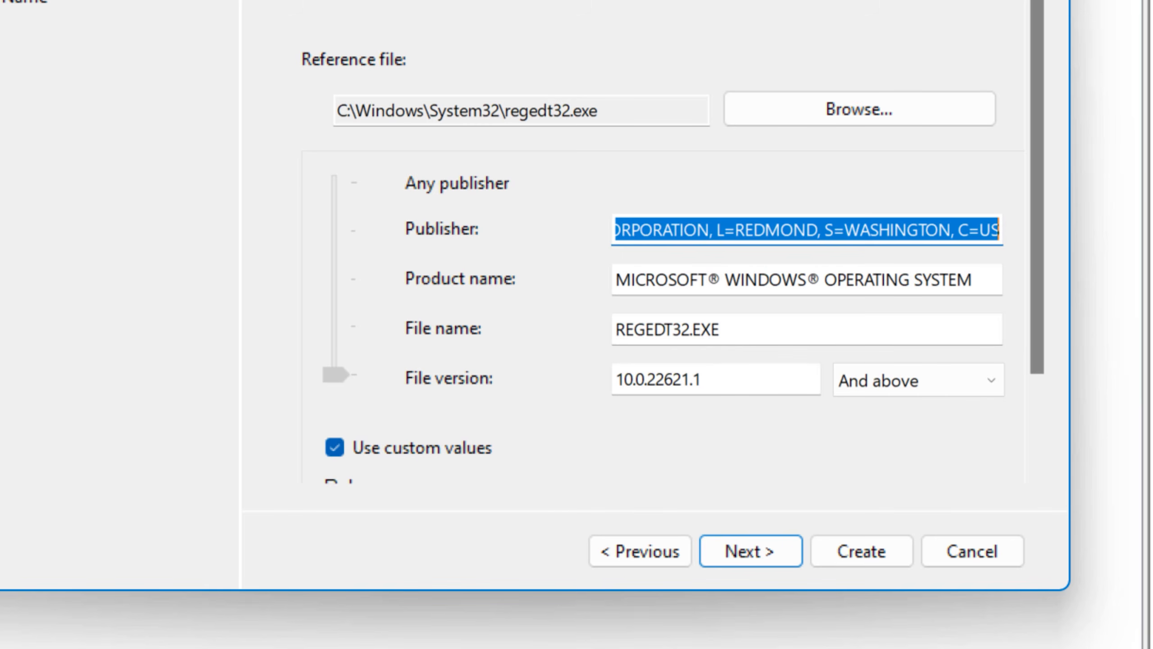
pyautogui.write('*')
pyautogui.press('Tab')
pyautogui.write('*')
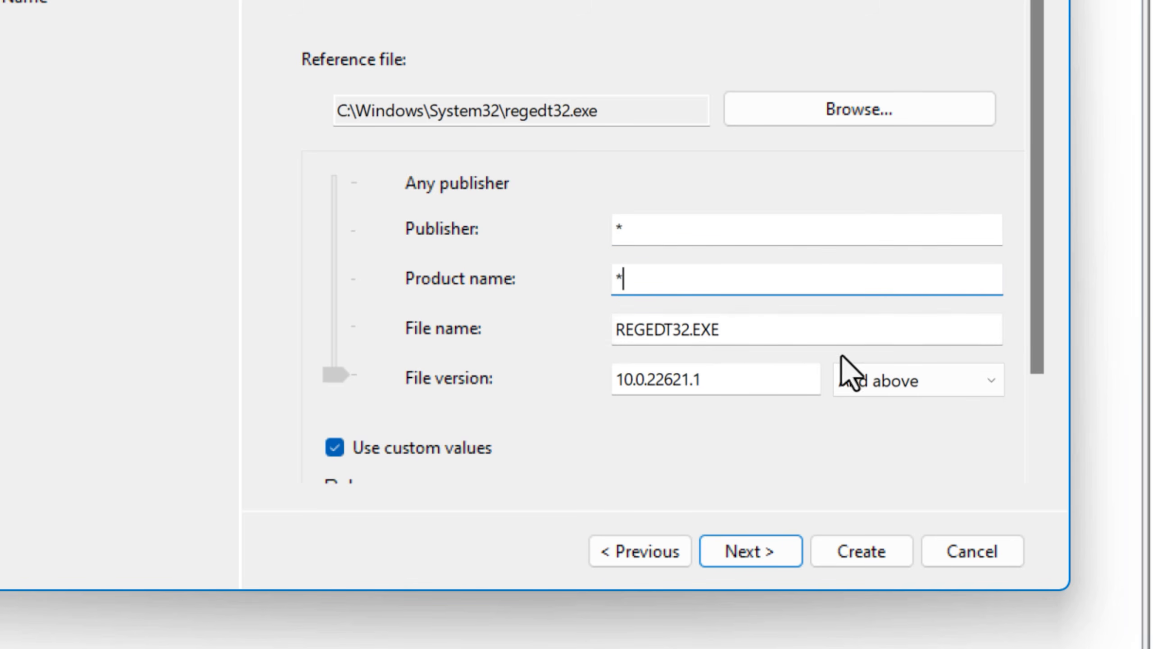
pyautogui.press('Tab')
pyautogui.write('*')
pyautogui.press('Tab')
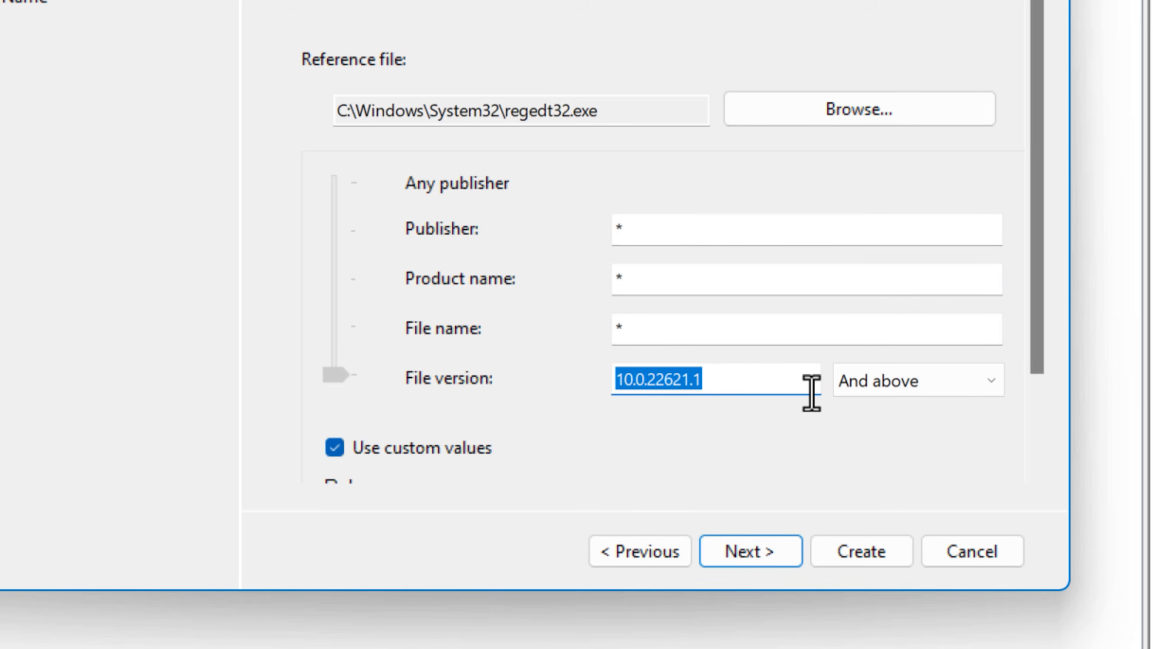
pyautogui.press('BackSpace')
pyautogui.write('0.0.0.0')
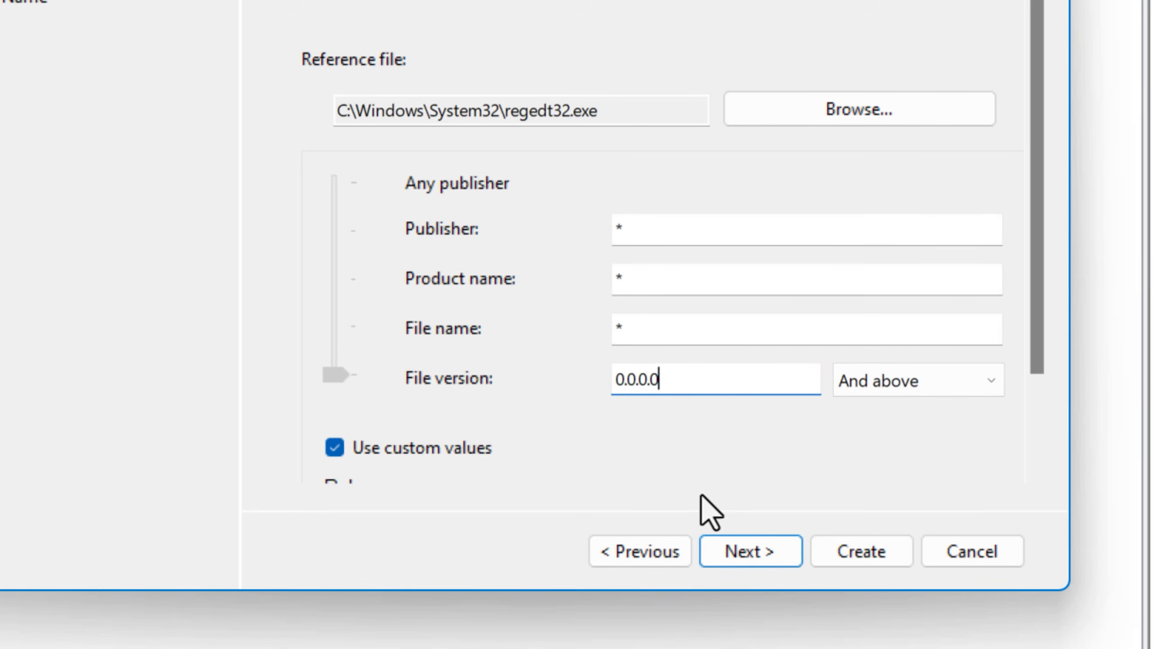
# Step: Skip the exceptions, name the script rule All Signed, and create it
pyautogui.click(732, 554)
pyautogui.click(754, 556)
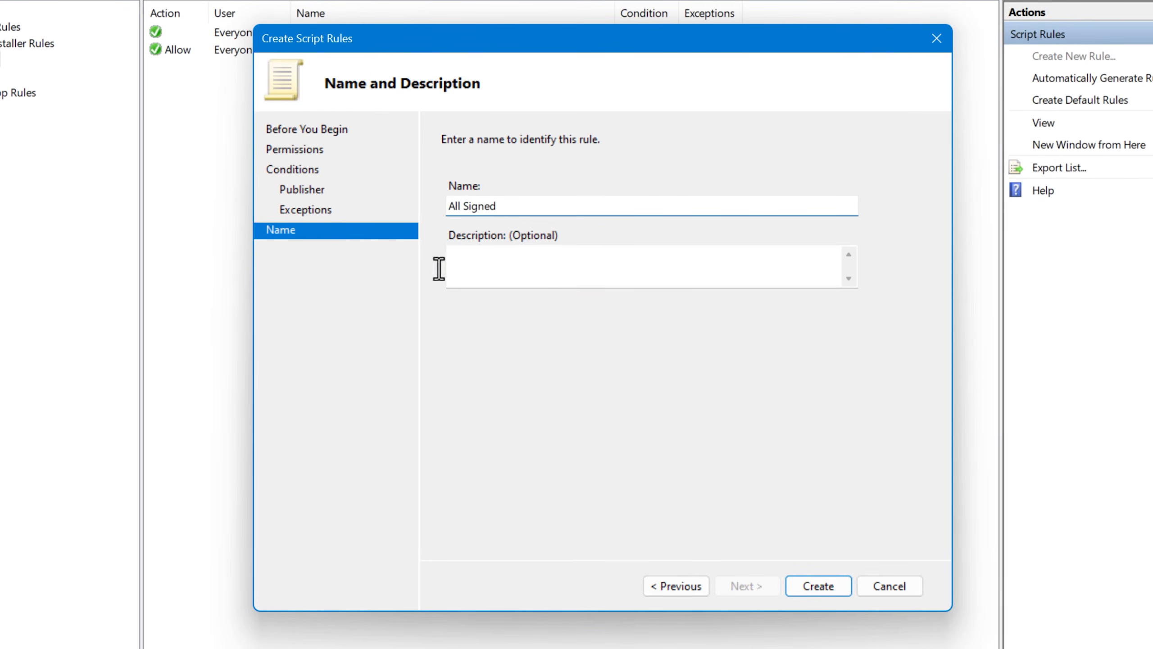
pyautogui.click(819, 586)
# Step: Delete the default script rule for all scripts located in the Windows folder
pyautogui.click(422, 54)
pyautogui.rightClick(422, 53)
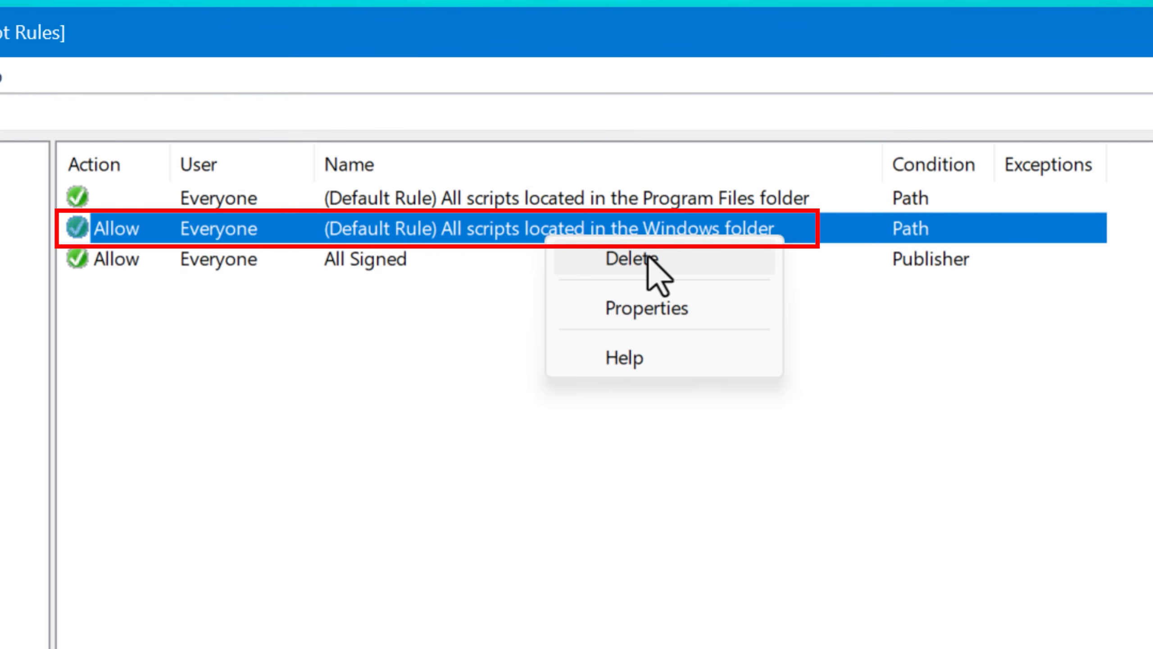
pyautogui.click(650, 258)
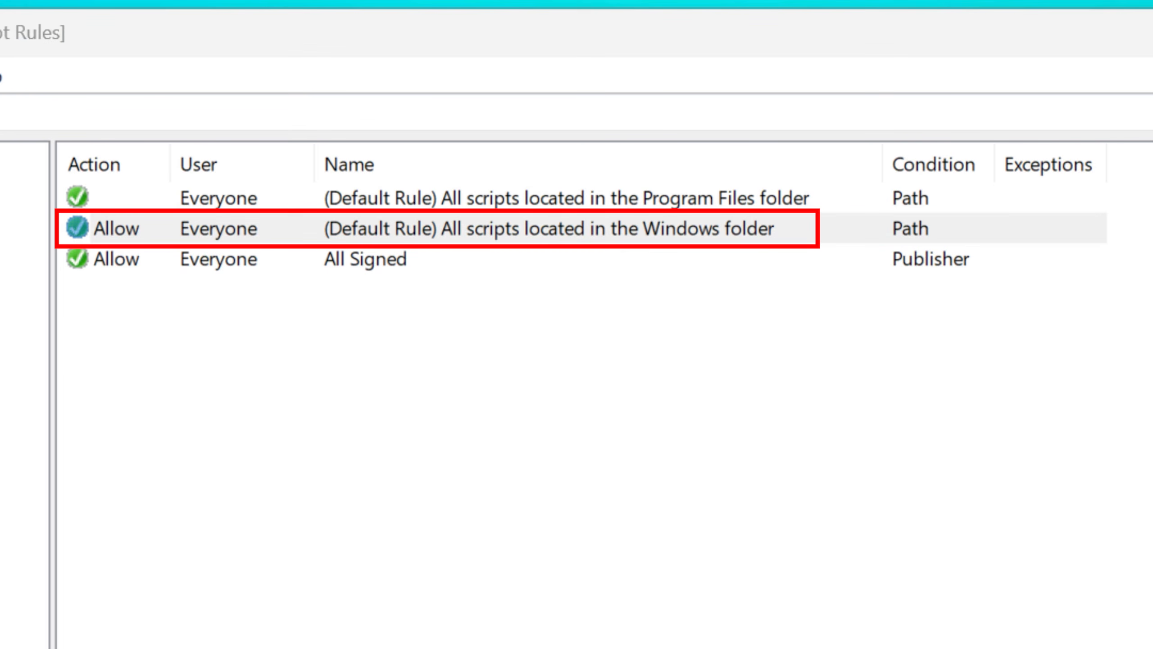
pyautogui.press('Return')
pyautogui.click(447, 300)
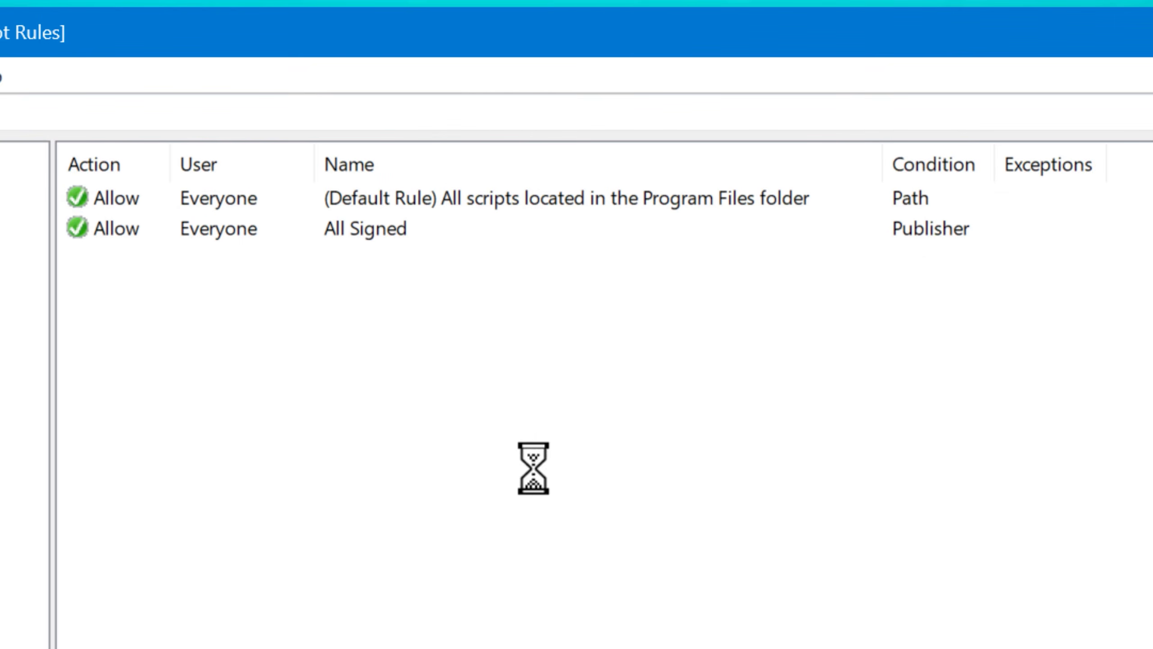
# Step: Narrow the Name column and widen the Exceptions and Condition columns in the script rules list
pyautogui.click(353, 229)
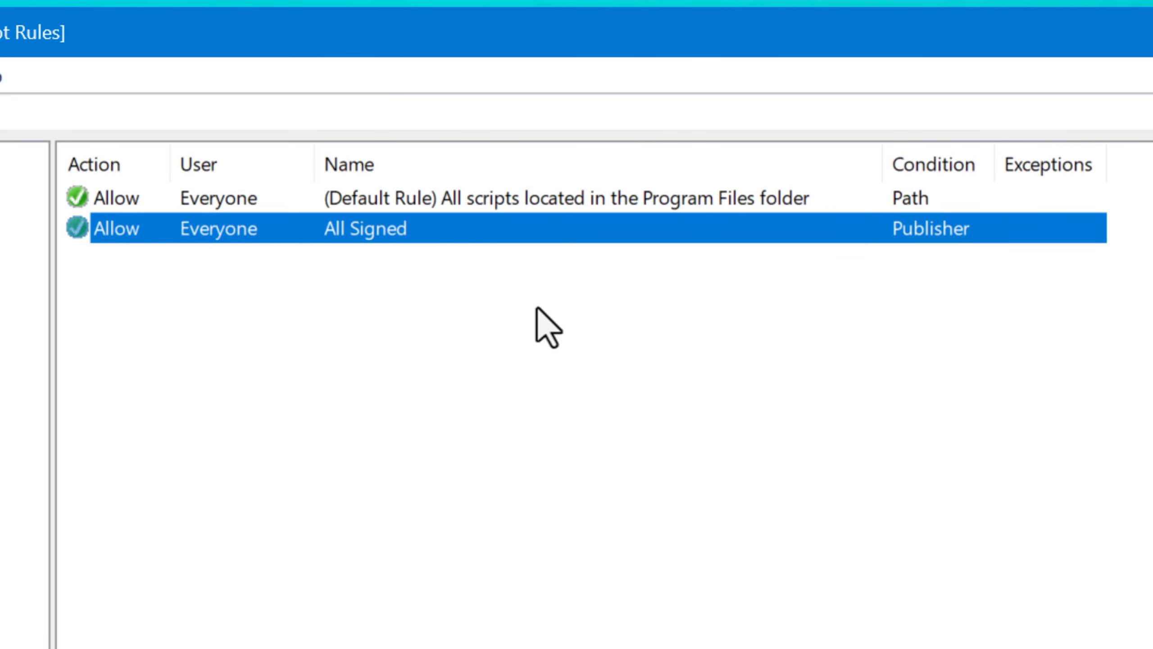
pyautogui.moveTo(881, 164); pyautogui.dragTo(850, 163)
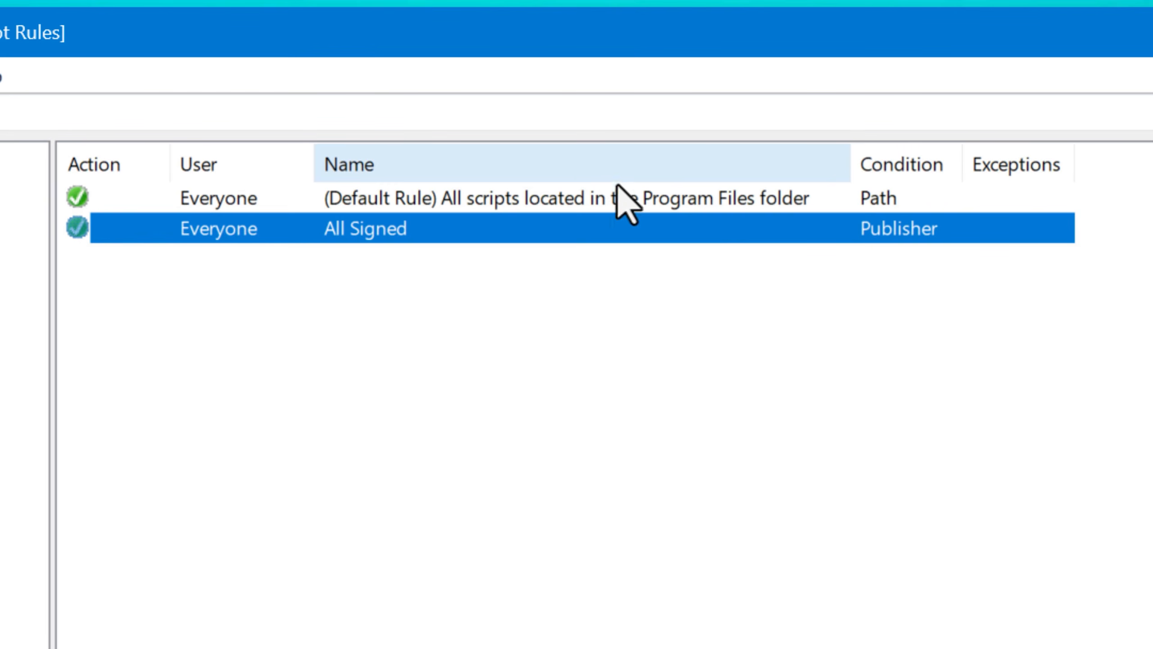
pyautogui.moveTo(1074, 163); pyautogui.dragTo(1118, 164)
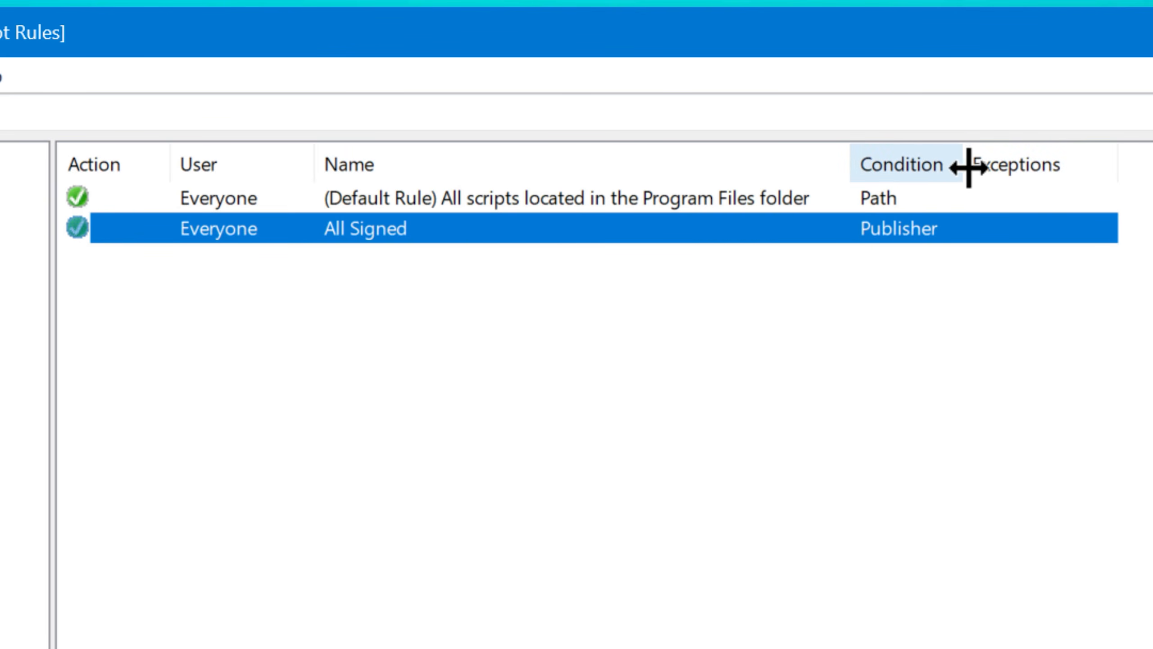
pyautogui.moveTo(969, 166); pyautogui.dragTo(985, 164)
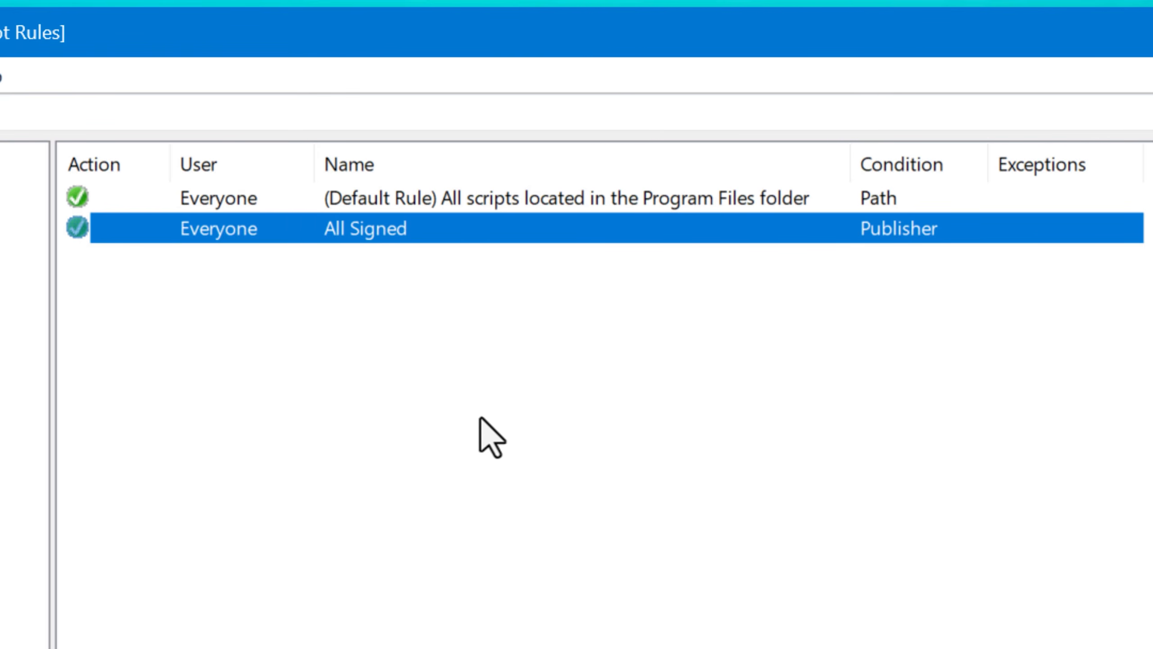
pyautogui.rightClick(570, 202)
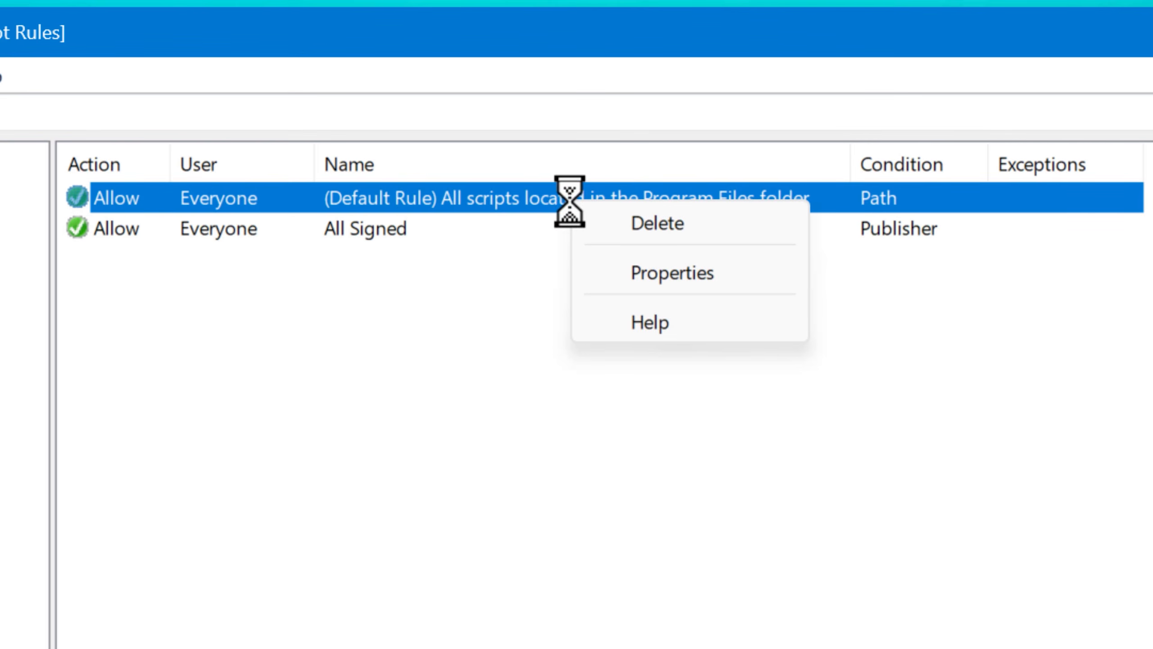
pyautogui.click(527, 278)
pyautogui.rightClick(864, 204)
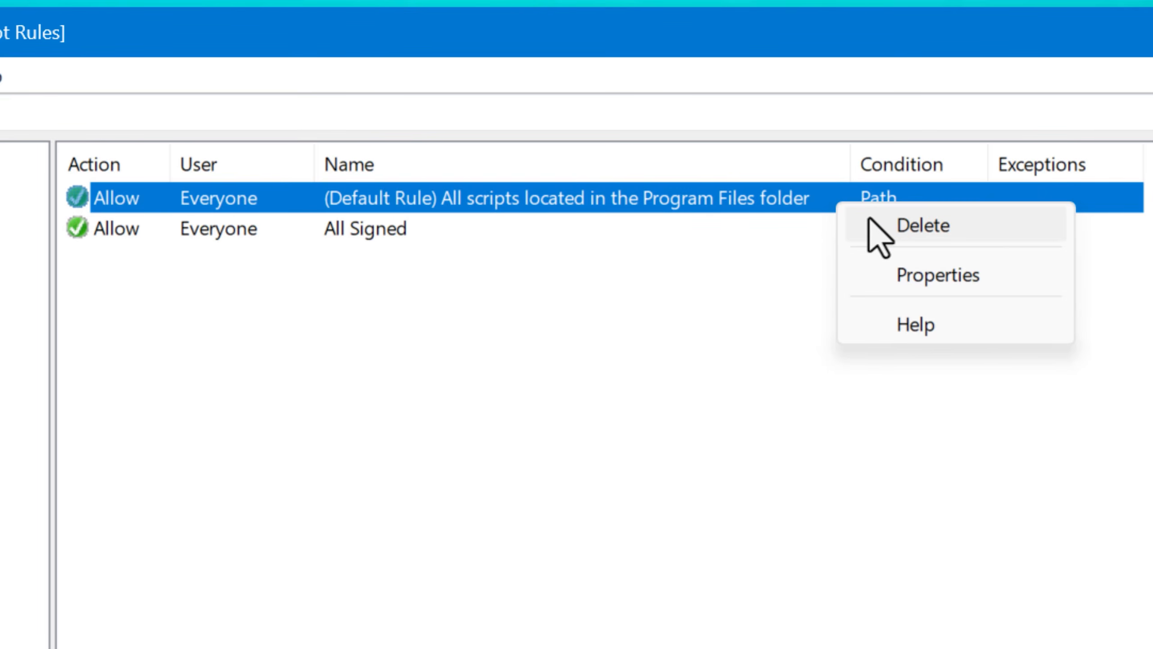
pyautogui.click(710, 361)
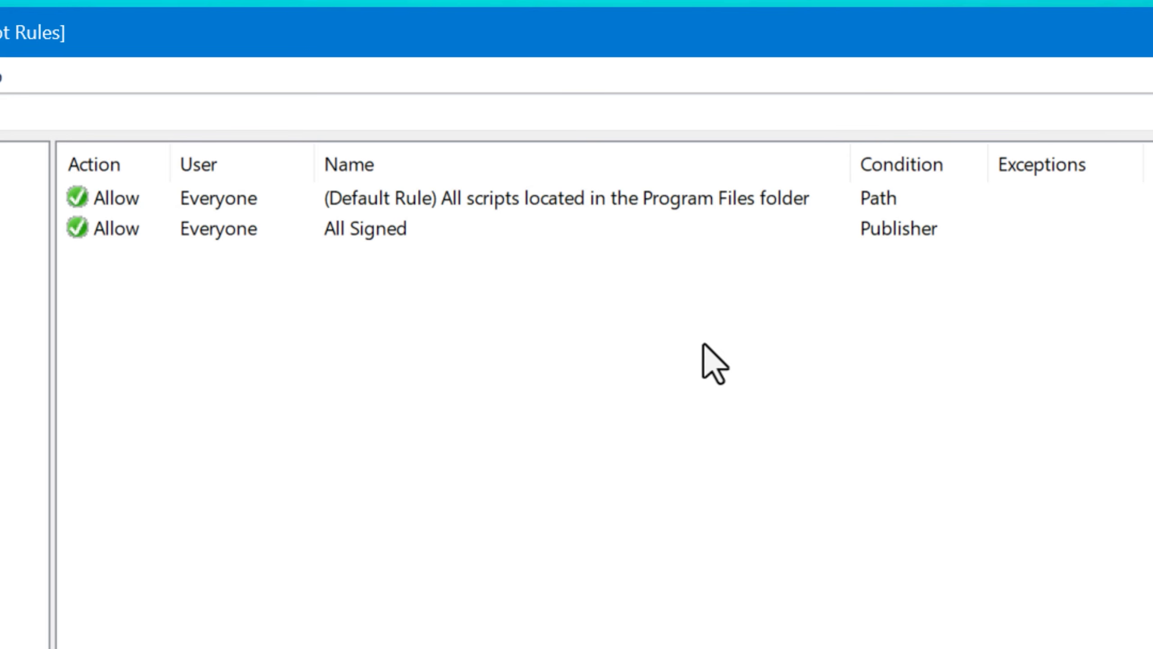
pyautogui.rightClick(813, 200)
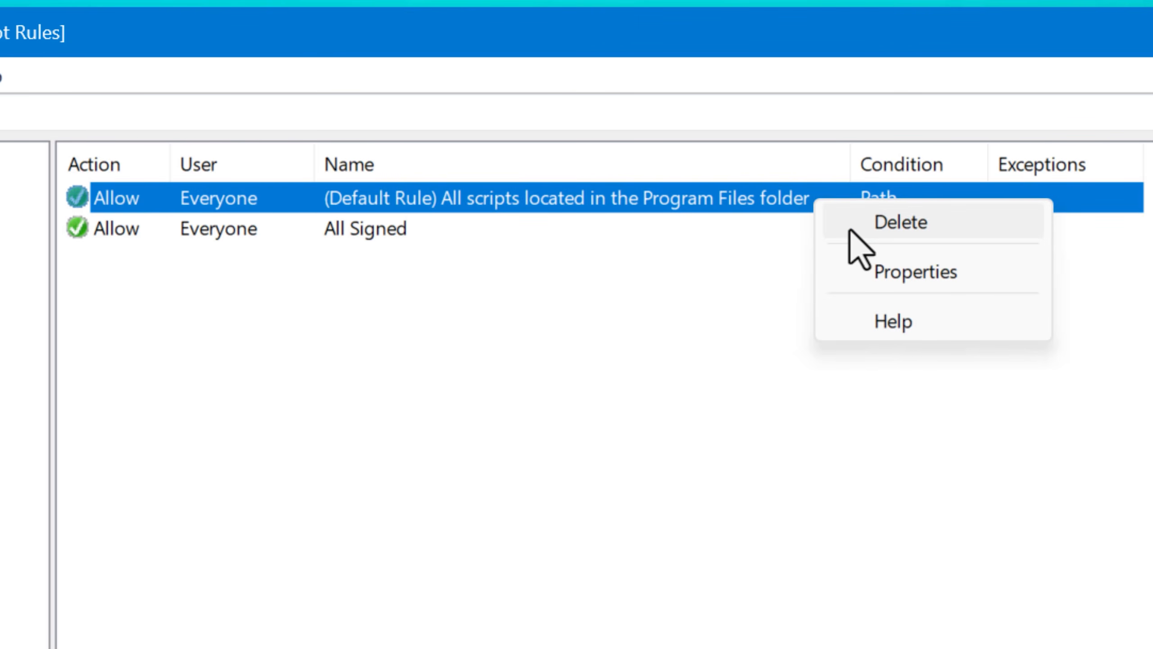
pyautogui.click(453, 310)
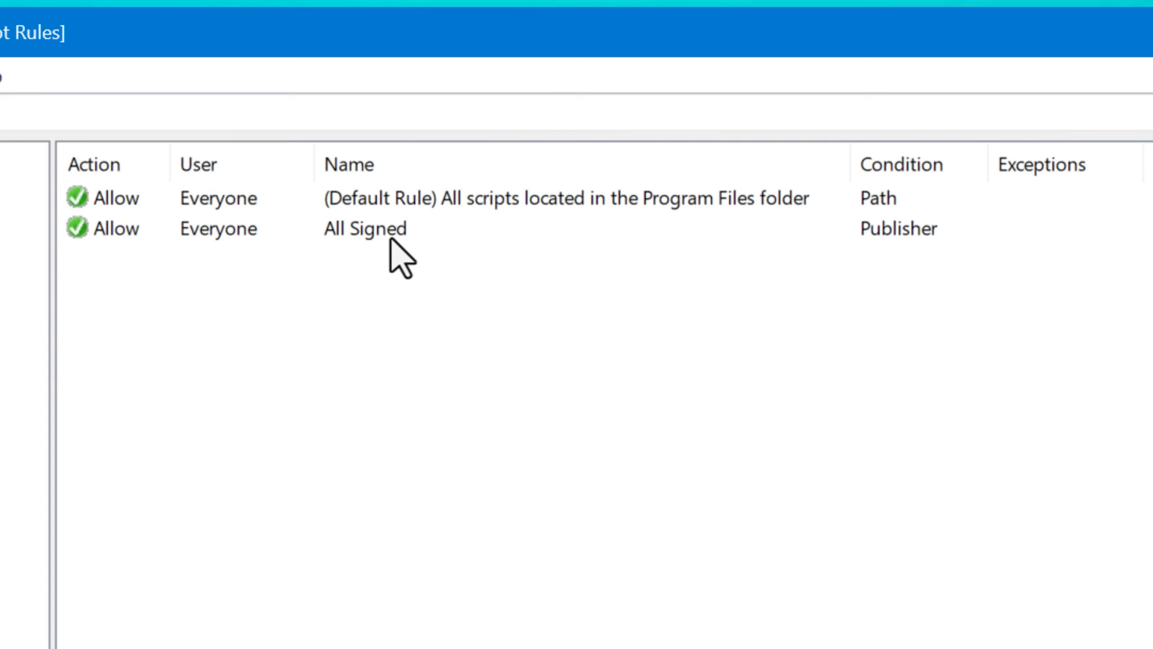
# Step: Compare the All Signed script rule with the All Signed rule among the executable rules
pyautogui.click(389, 237)
pyautogui.click(140, 226)
pyautogui.click(586, 286)
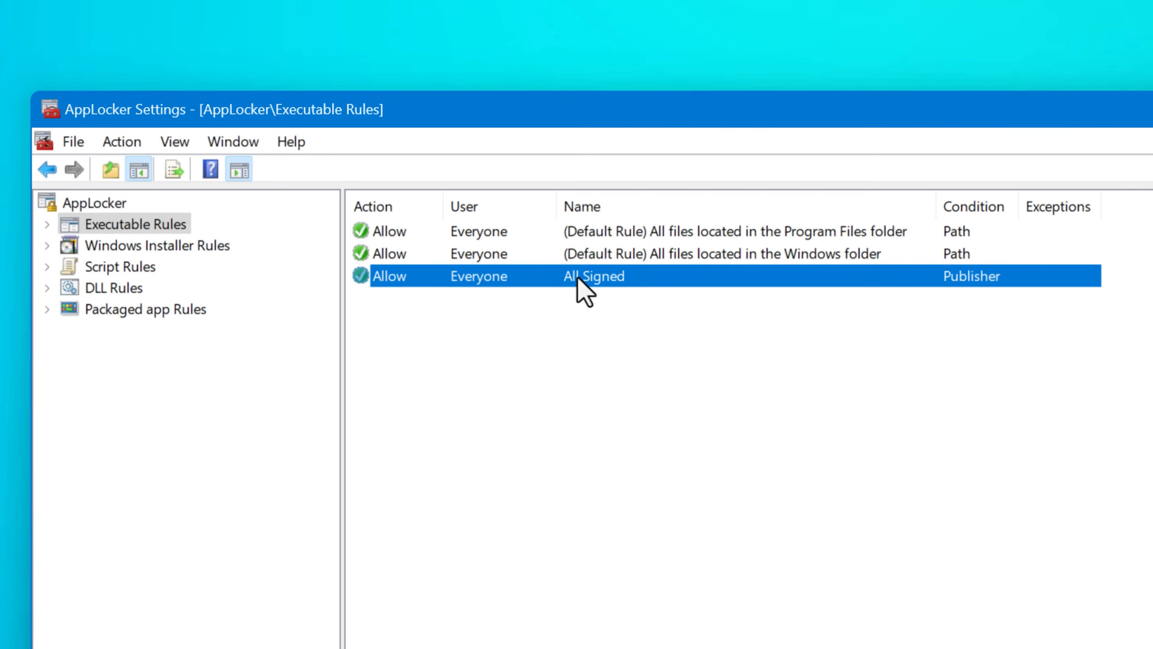
# Step: Delete the default script rule for all scripts located in the Program Files folder
pyautogui.click(121, 272)
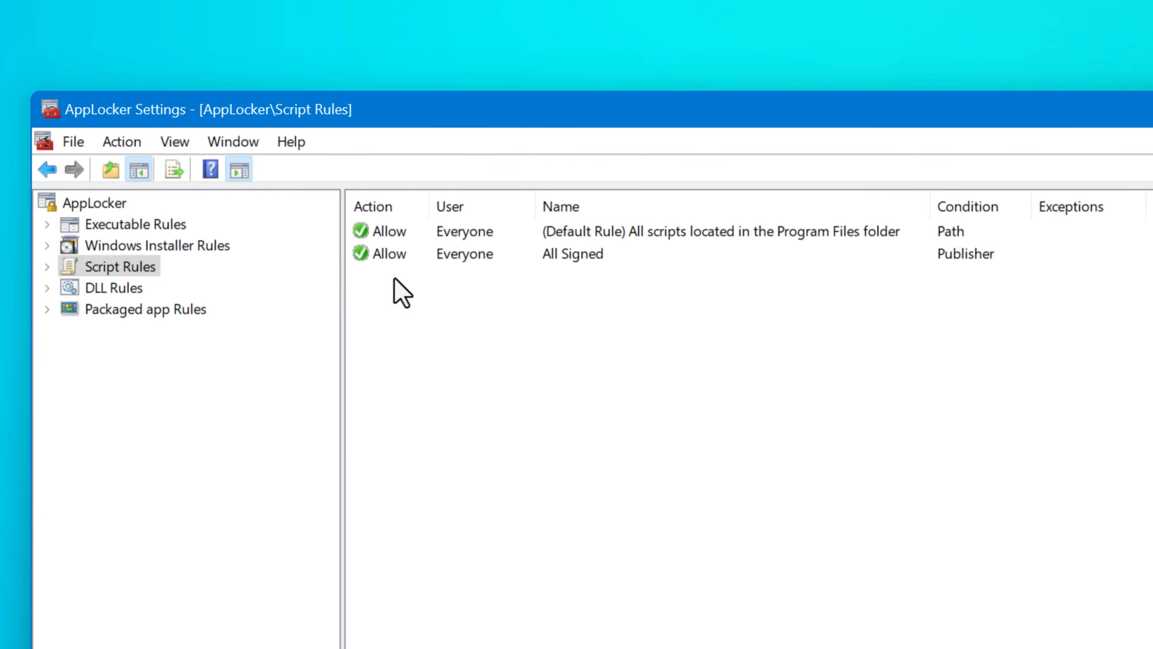
pyautogui.rightClick(783, 236)
pyautogui.click(735, 353)
pyautogui.rightClick(804, 235)
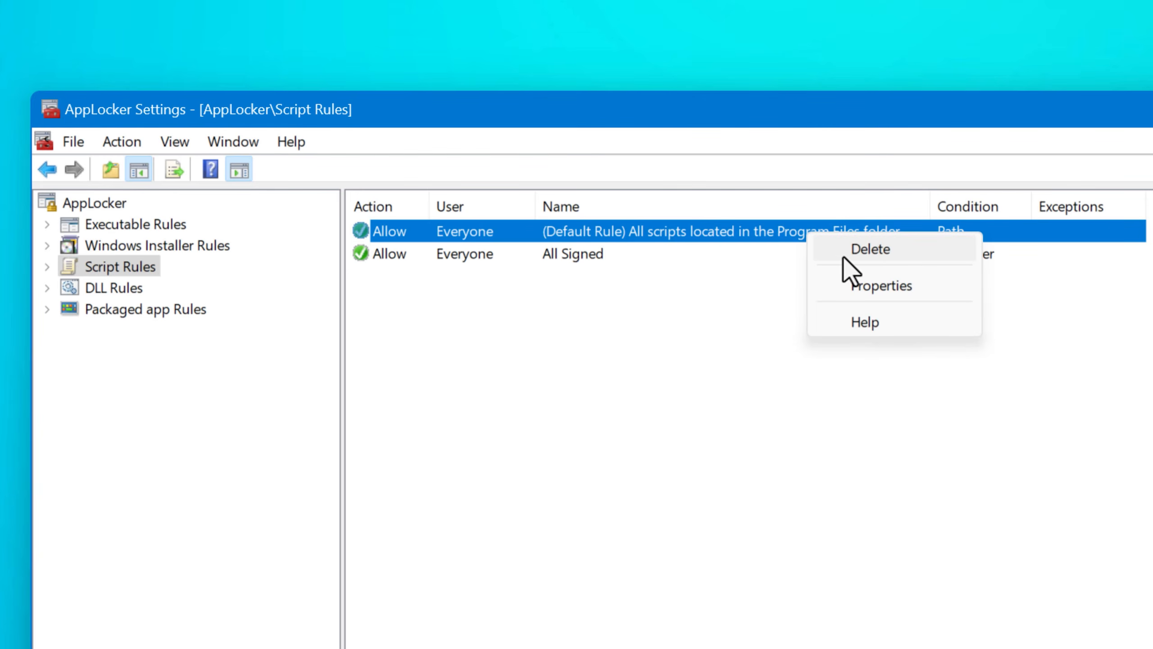
pyautogui.click(845, 251)
pyautogui.press('Return')
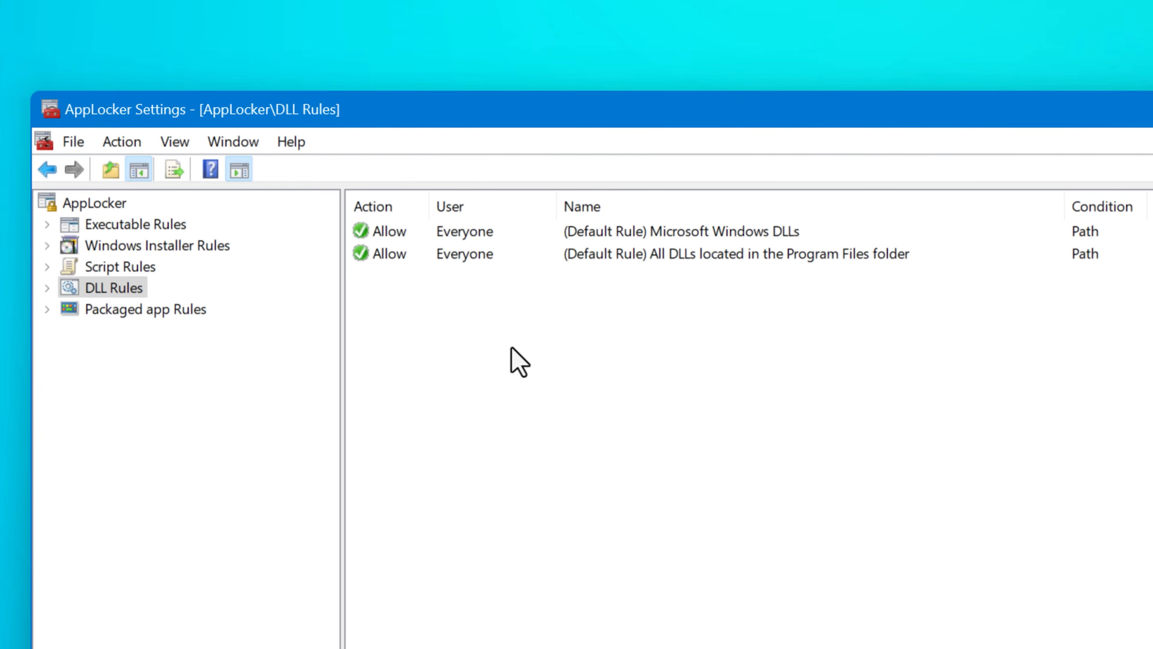
# Step: Review the default DLL rules, check the path and general properties of the Microsoft Windows DLLs rule, and close them without changes
pyautogui.click(739, 233)
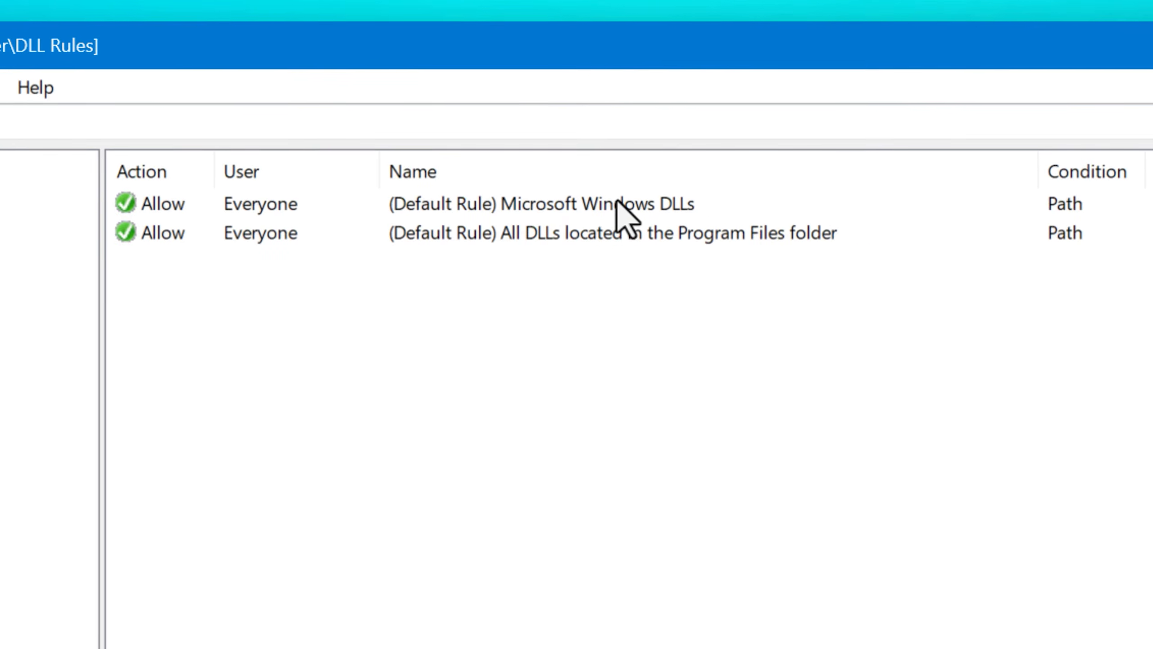
pyautogui.click(522, 339)
pyautogui.click(567, 235)
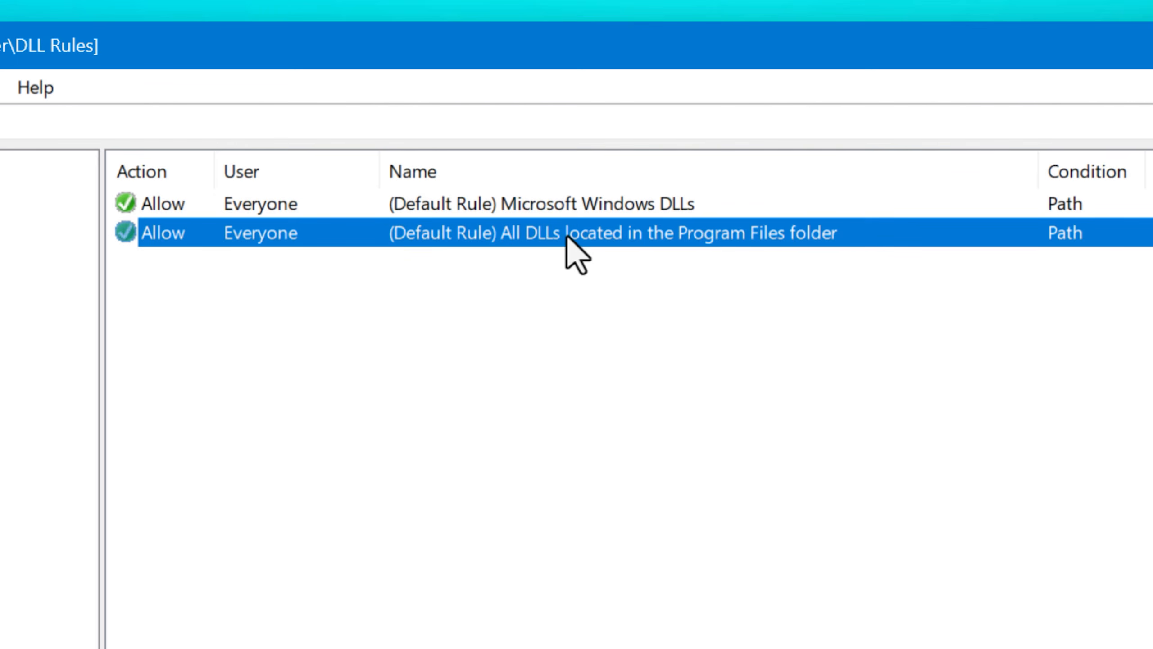
pyautogui.click(595, 212)
pyautogui.doubleClick(595, 212)
pyautogui.click(391, 105)
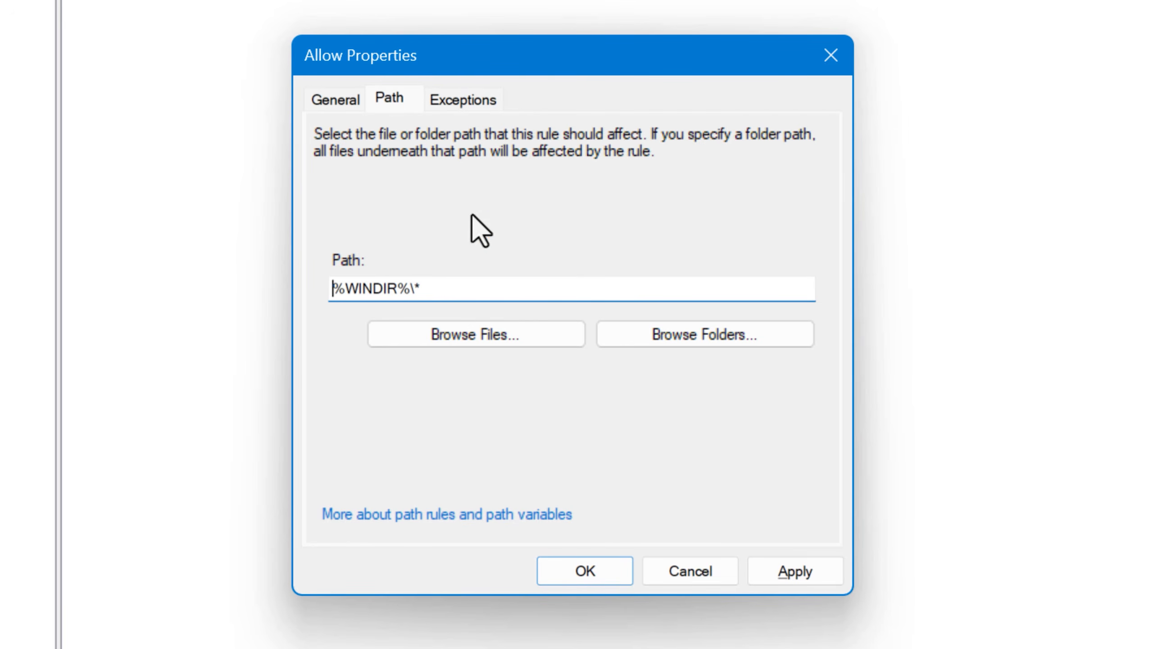
pyautogui.click(345, 96)
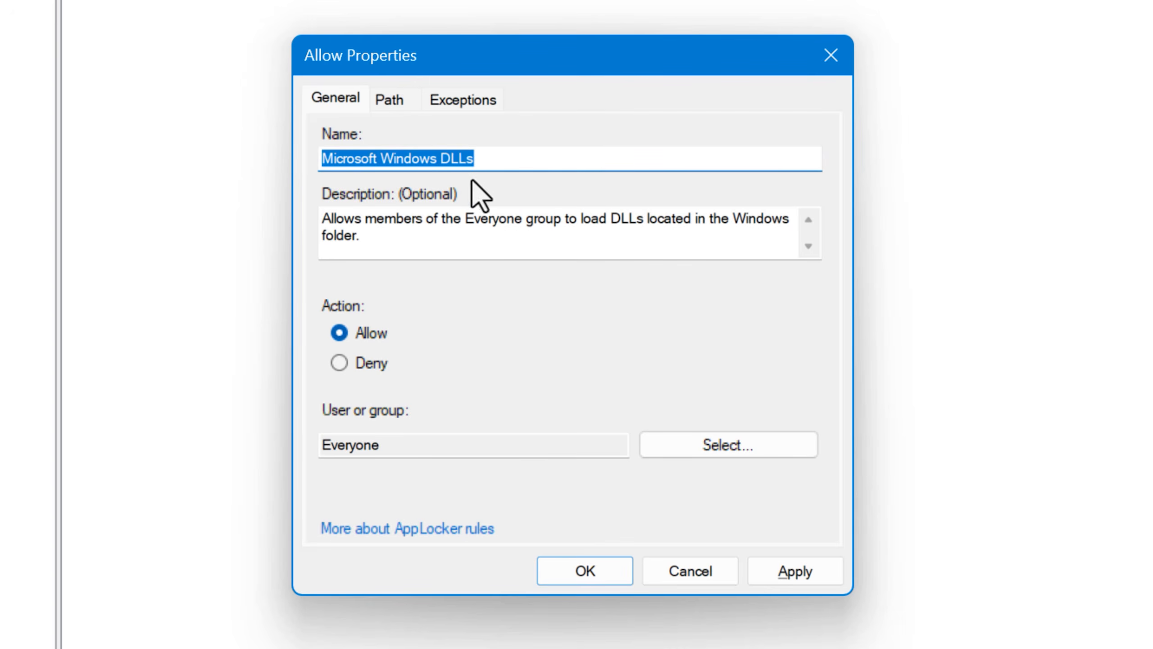
pyautogui.click(492, 159)
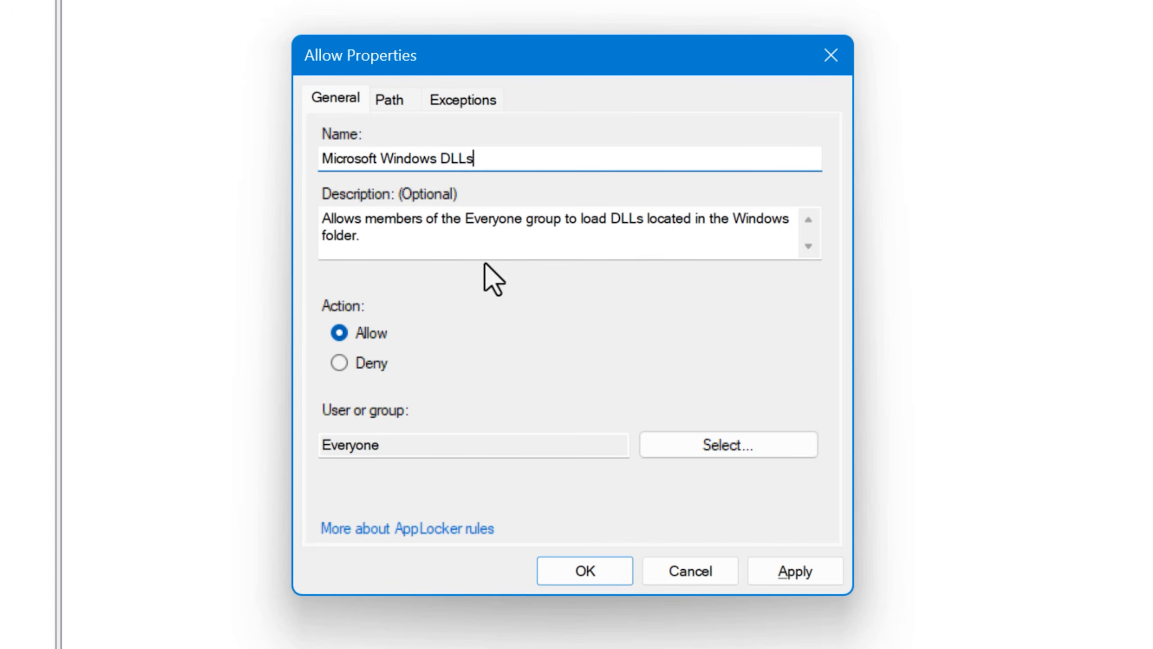
pyautogui.click(696, 568)
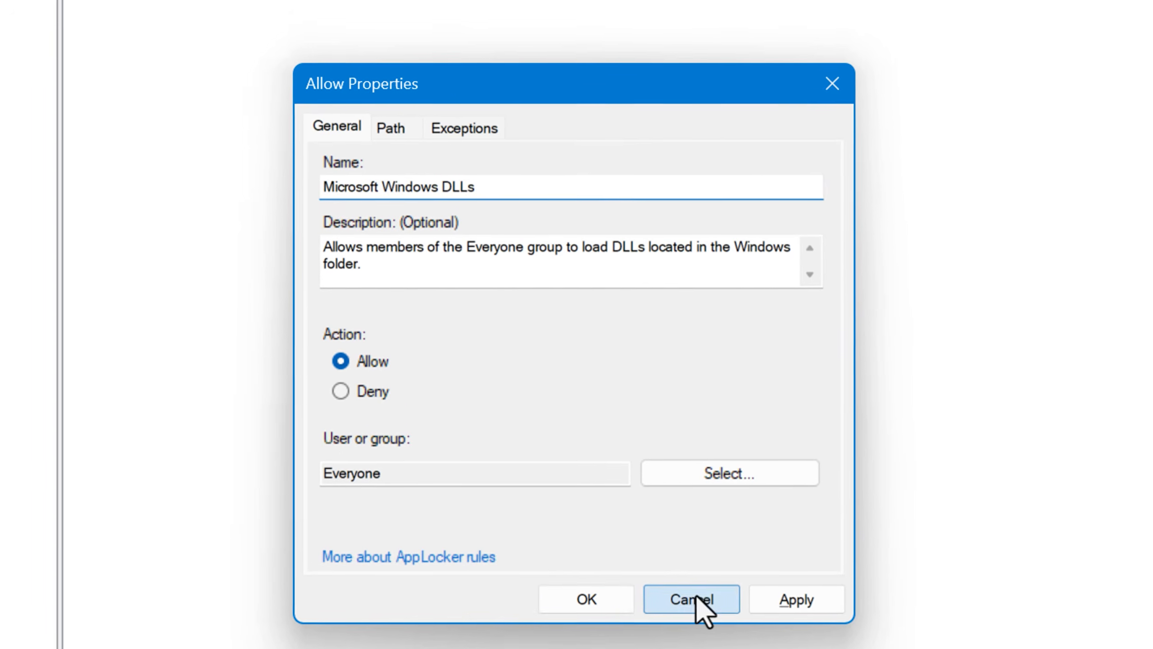
# Step: Start a new DLL rule that allows Everyone and uses a Publisher condition
pyautogui.rightClick(466, 260)
pyautogui.click(558, 93)
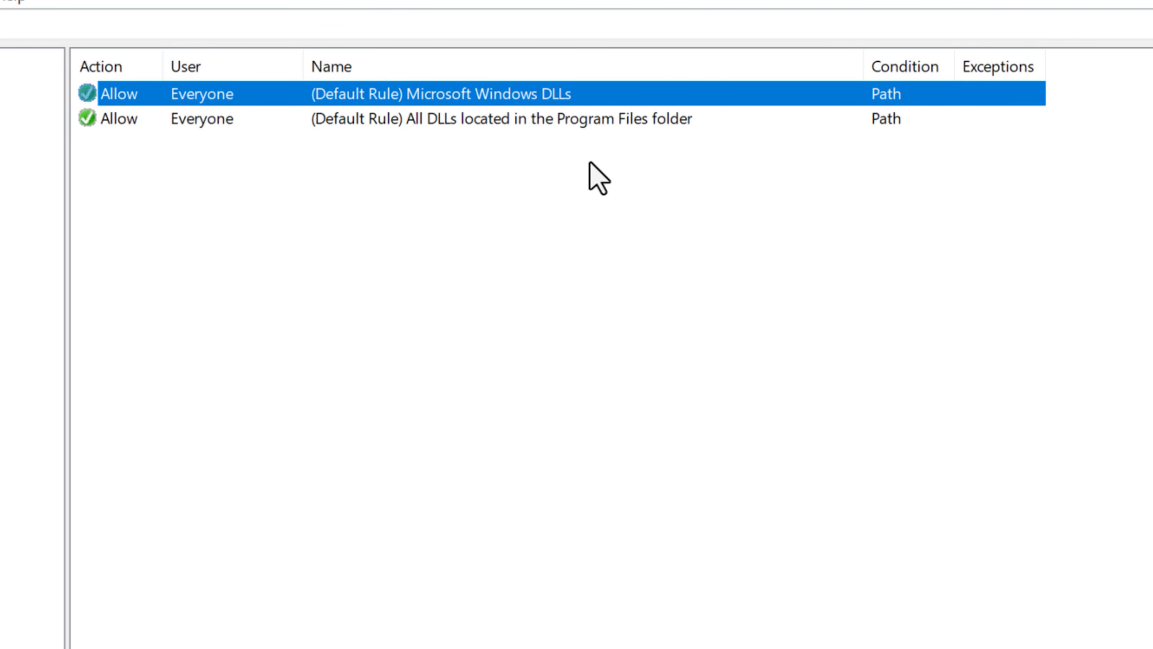
pyautogui.rightClick(562, 187)
pyautogui.click(654, 204)
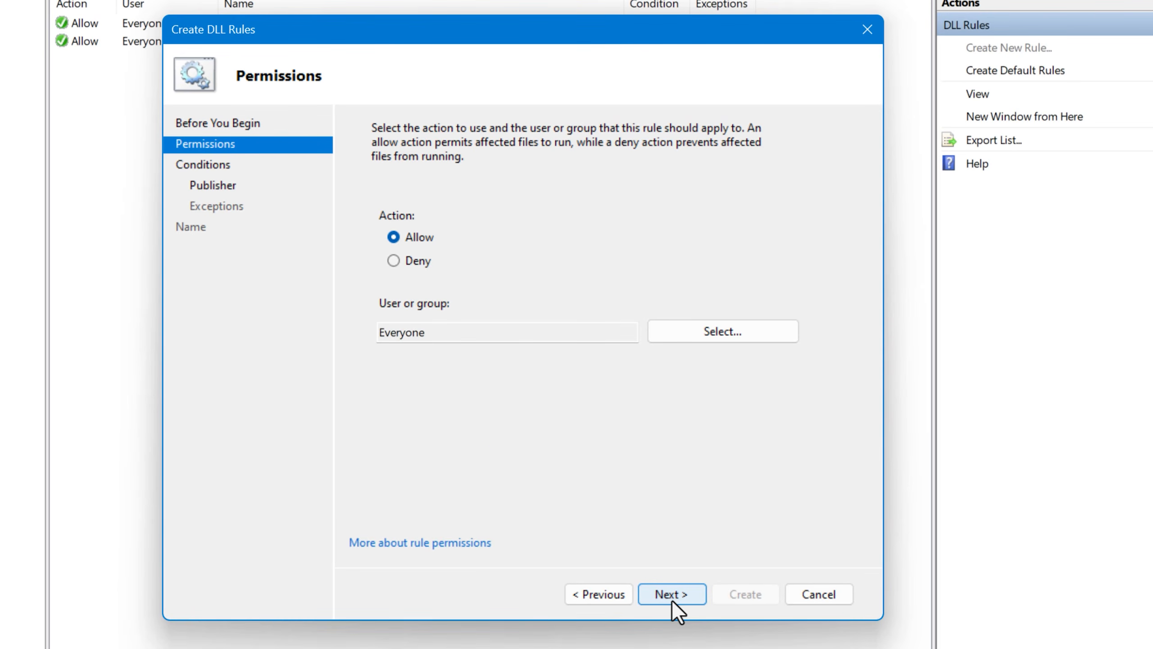
pyautogui.click(673, 597)
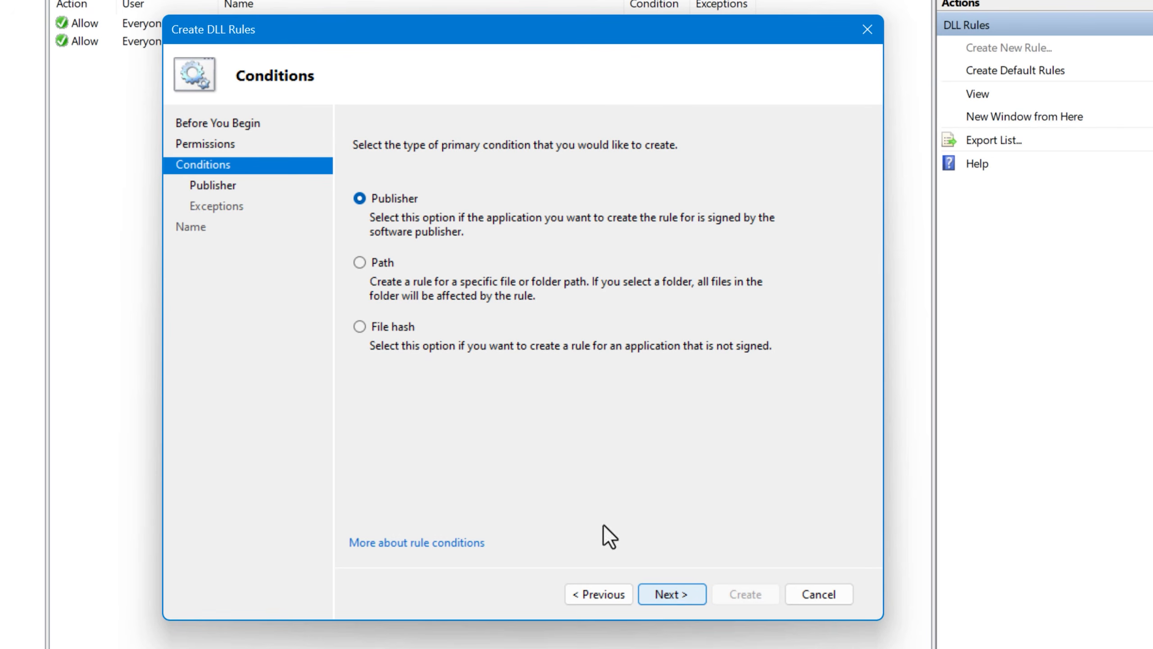
pyautogui.click(677, 593)
# Step: Load C:\Windows\regedit.exe as the reference file for the DLL rule's publisher condition
pyautogui.click(686, 308)
pyautogui.write('reg')
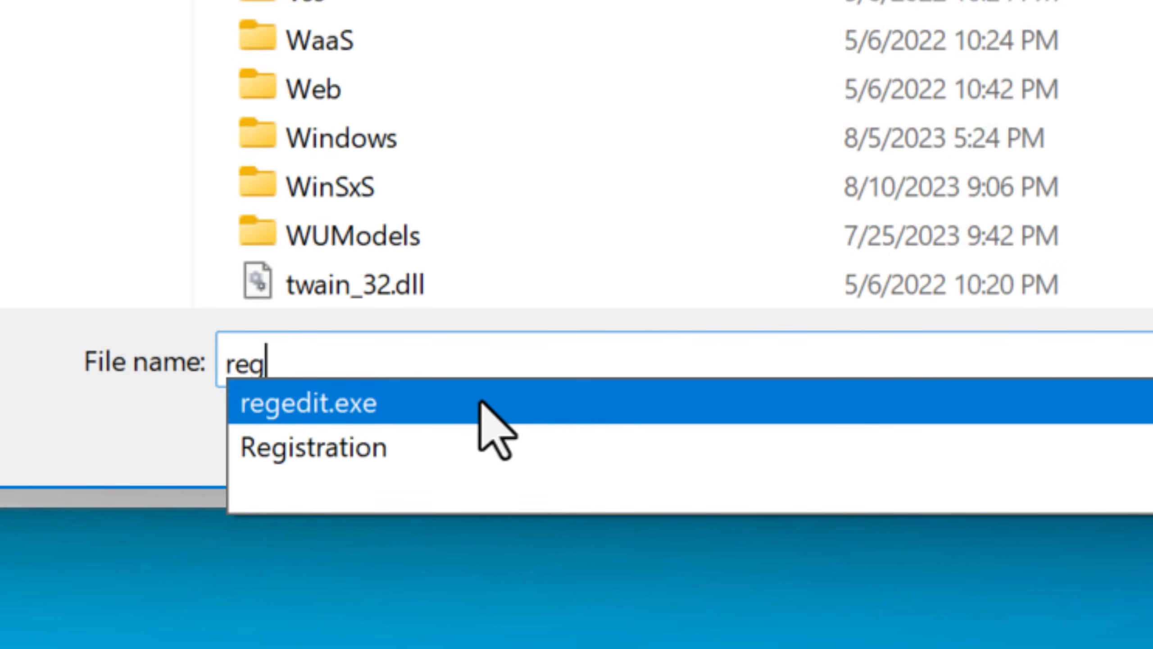
pyautogui.click(366, 396)
pyautogui.click(431, 362)
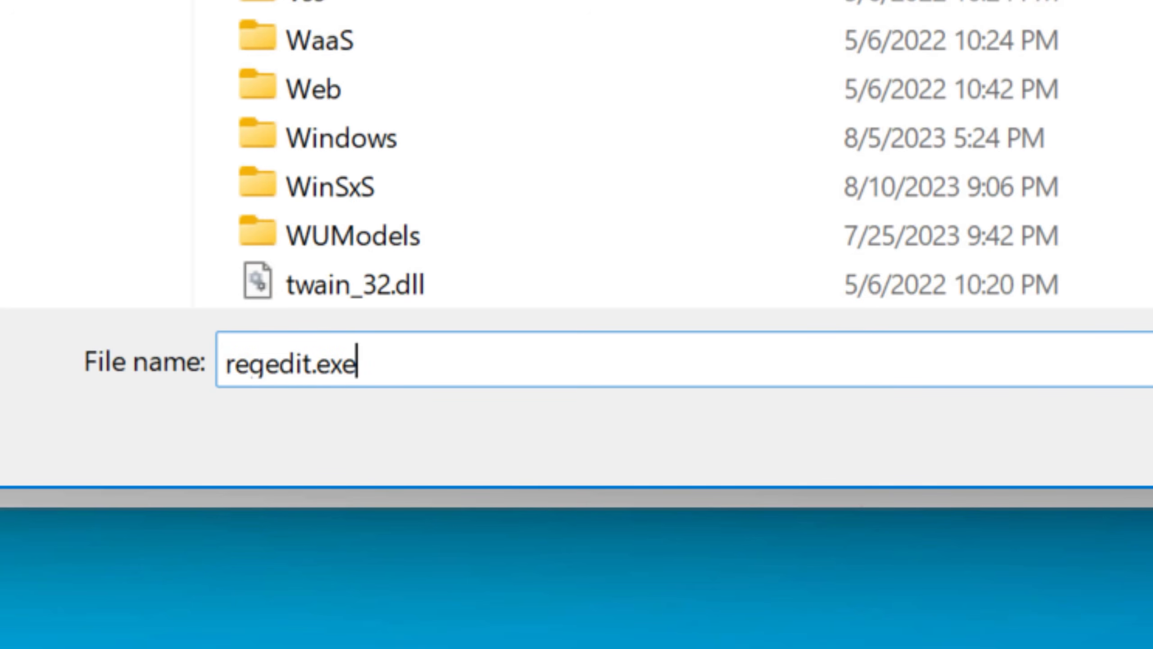
pyautogui.press('Return')
# Step: Try broader publisher levels such as Product name for the DLL rule, return to File version, and check the rule scope
pyautogui.moveTo(257, 387); pyautogui.dragTo(263, 287)
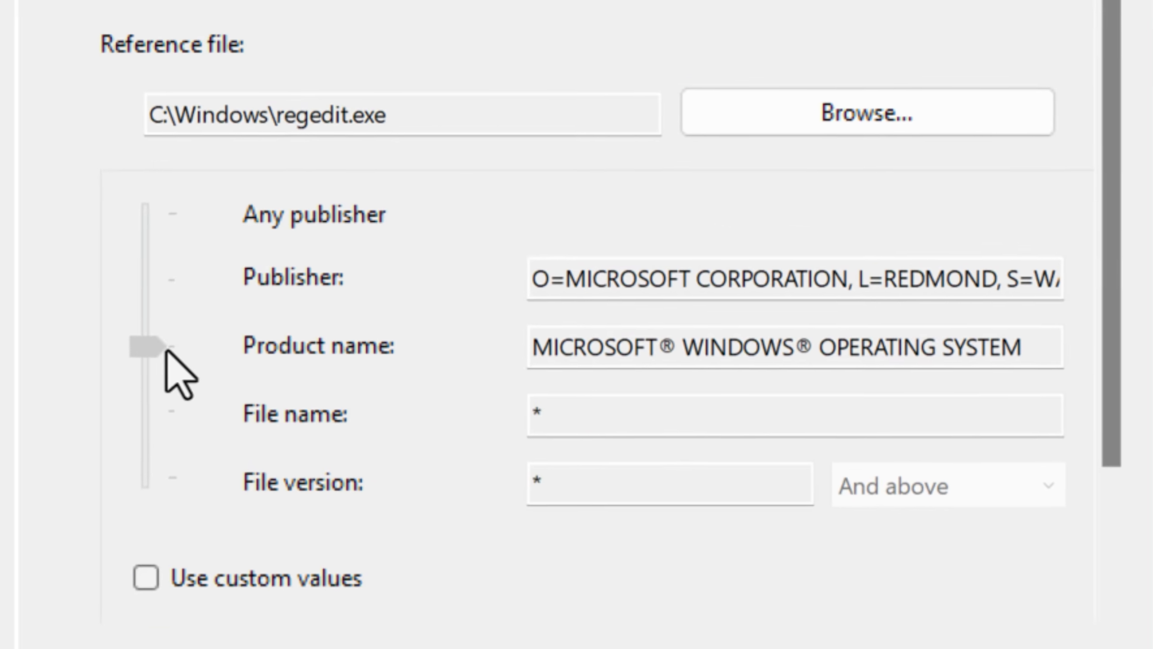
pyautogui.moveTo(165, 352); pyautogui.dragTo(205, 468)
pyautogui.moveTo(141, 498); pyautogui.dragTo(216, 611)
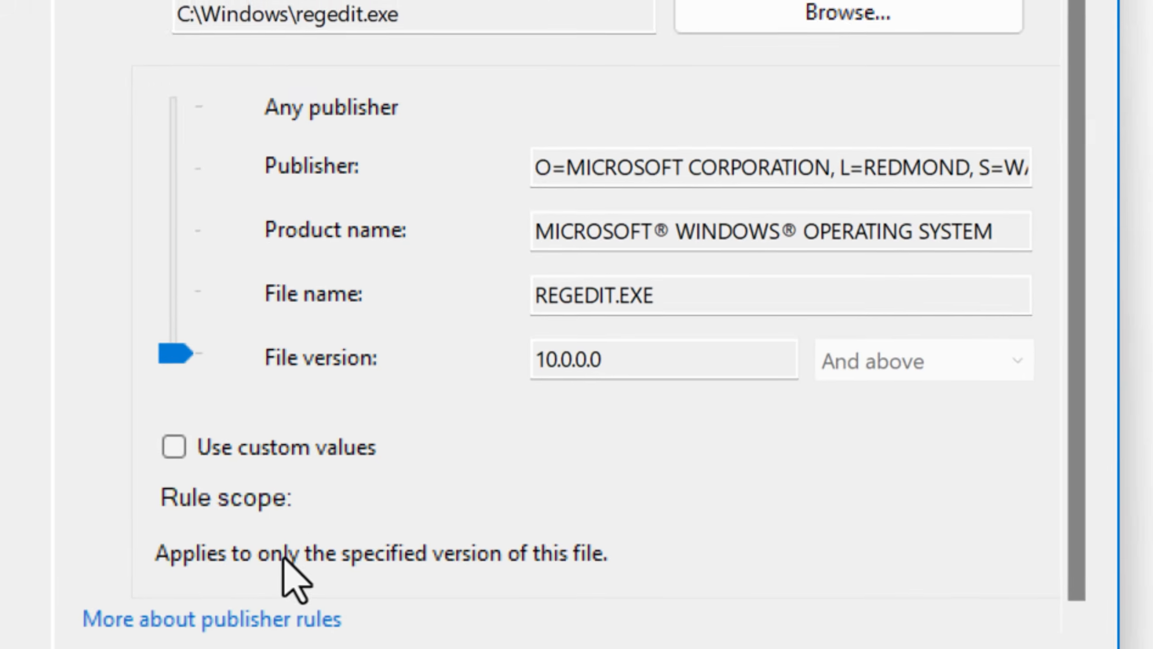
pyautogui.click(252, 581)
pyautogui.click(354, 479)
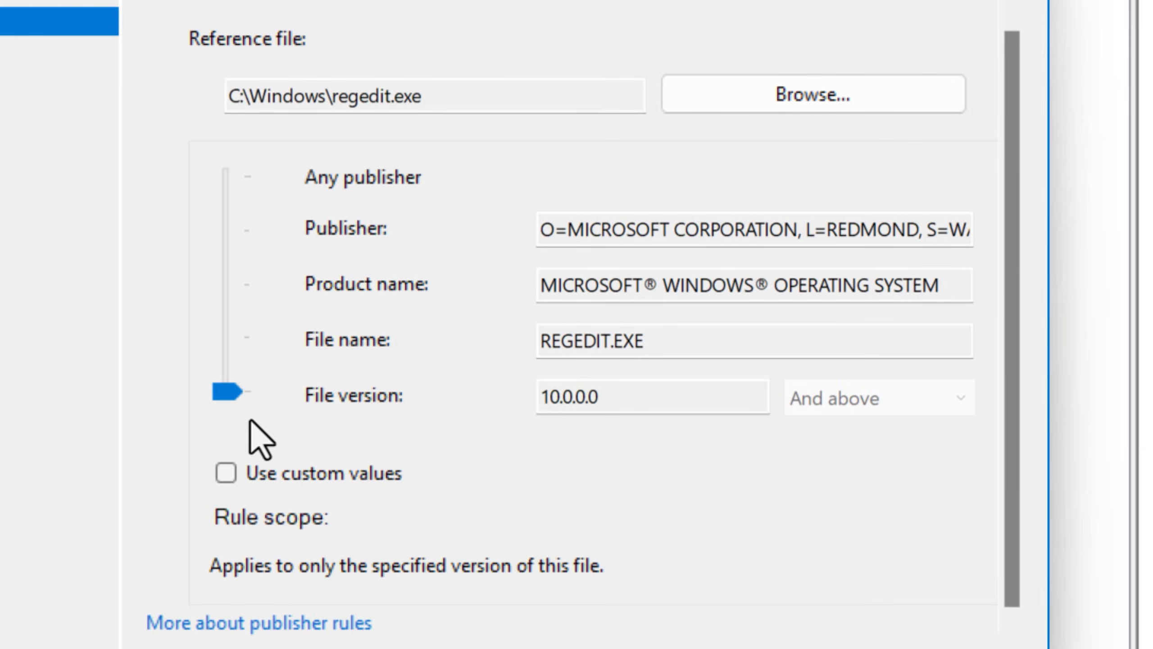
# Step: Set the DLL rule's publisher condition to the Publisher level for Microsoft Corporation, covering any product, file name and version
pyautogui.moveTo(225, 391); pyautogui.dragTo(226, 134)
pyautogui.scroll(3, 376, 322)
pyautogui.scroll(-3, 375, 322)
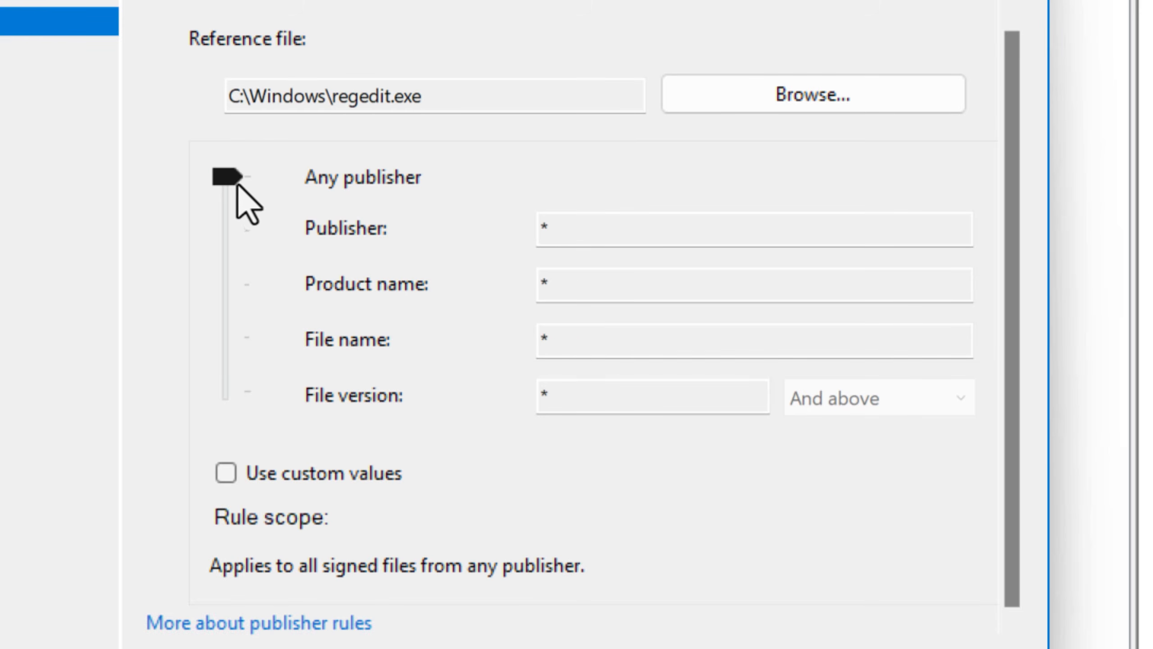
pyautogui.moveTo(226, 184); pyautogui.dragTo(227, 234)
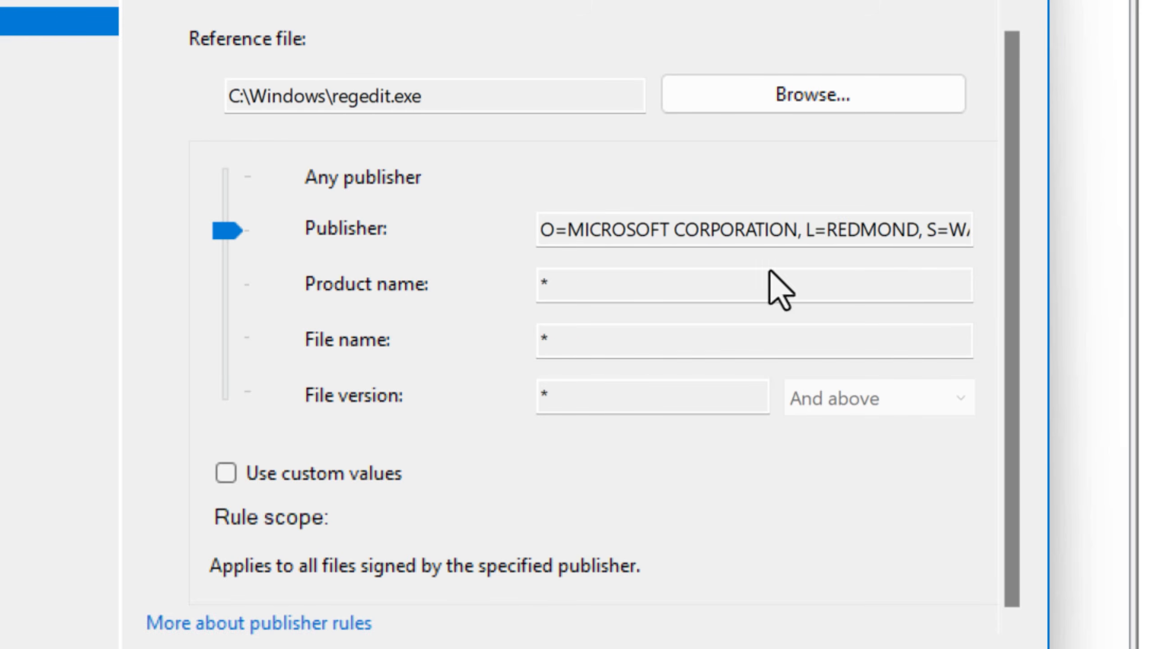
pyautogui.moveTo(612, 236); pyautogui.dragTo(1102, 240)
pyautogui.moveTo(966, 226); pyautogui.dragTo(424, 236)
pyautogui.click(576, 234)
pyautogui.click(542, 229)
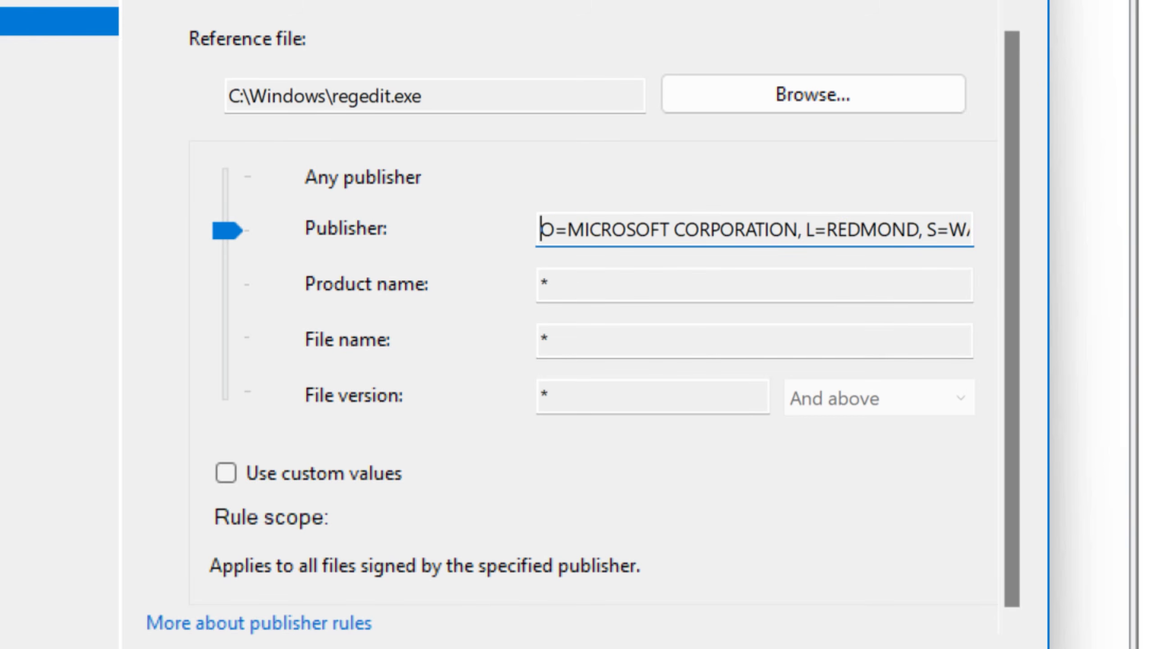
# Step: Continue without adding exceptions, name the DLL rule All Microsoft and create it
pyautogui.click(693, 560)
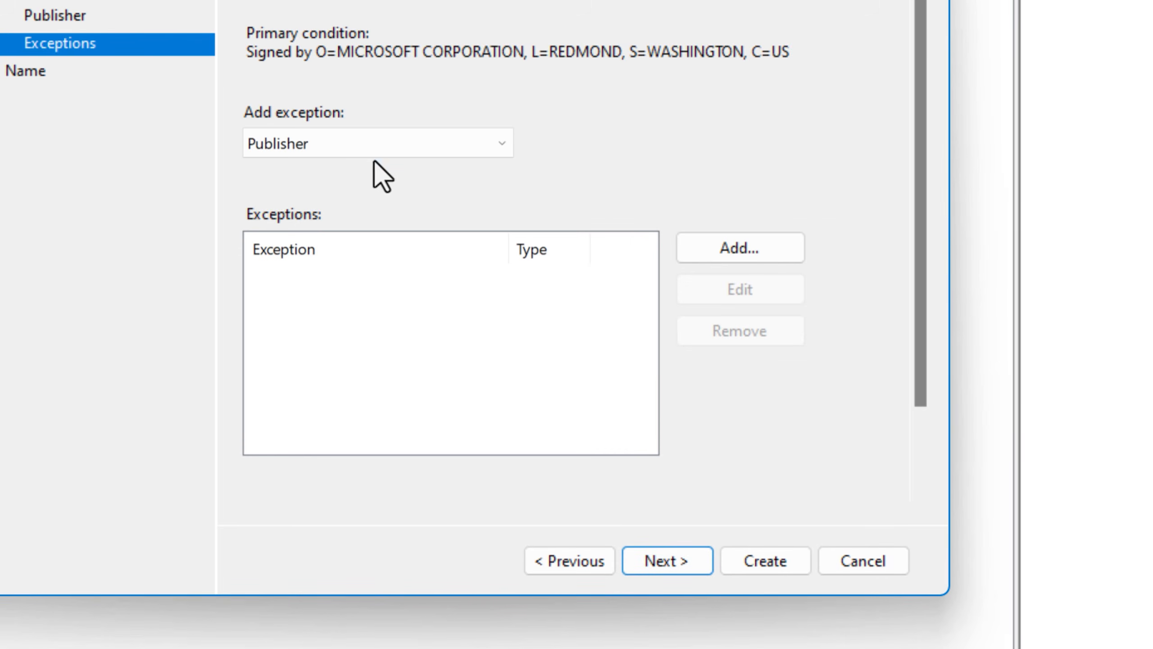
pyautogui.click(665, 563)
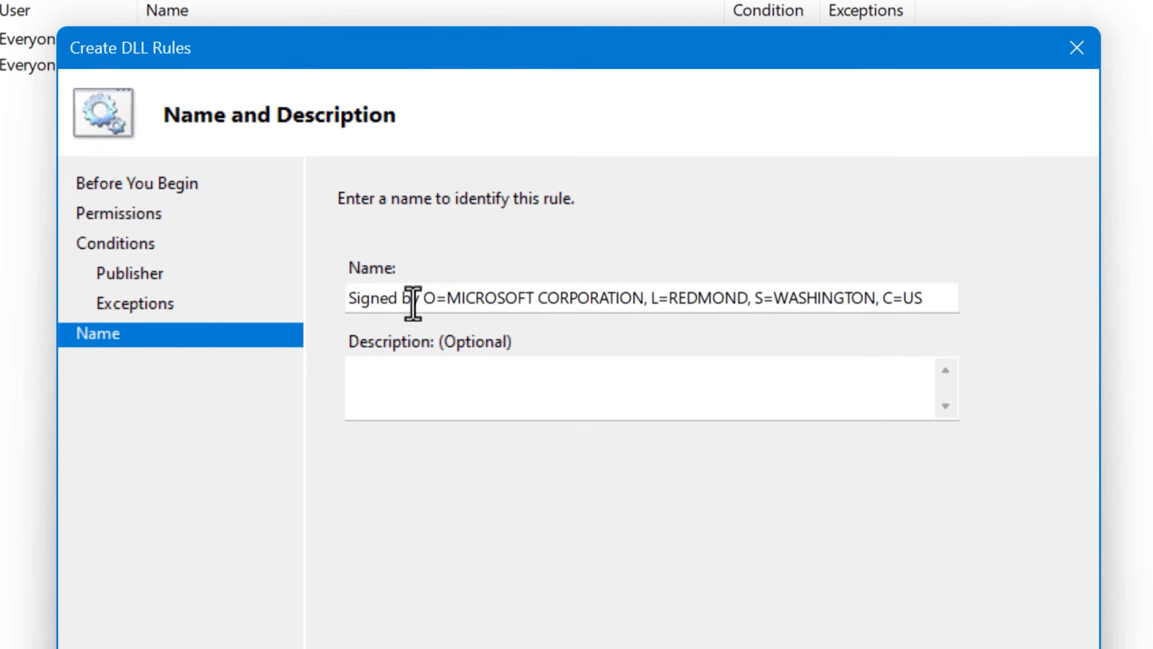
pyautogui.moveTo(349, 301); pyautogui.dragTo(903, 300)
pyautogui.moveTo(904, 300); pyautogui.dragTo(1085, 299)
pyautogui.write('All ')
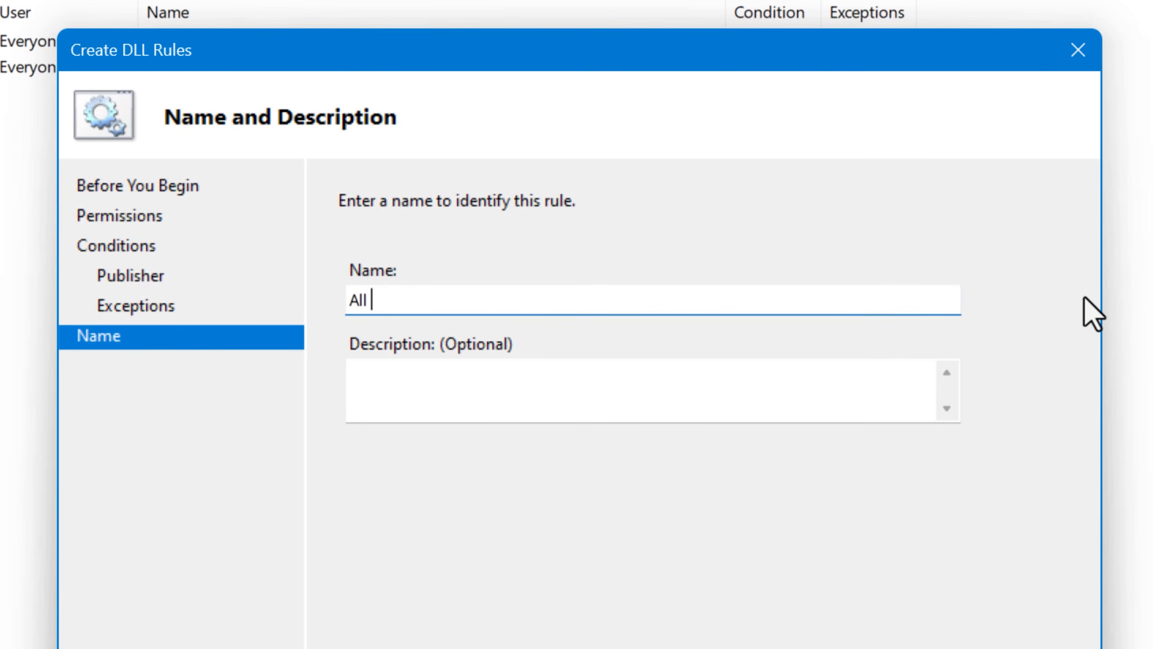
pyautogui.write('Microsoft')
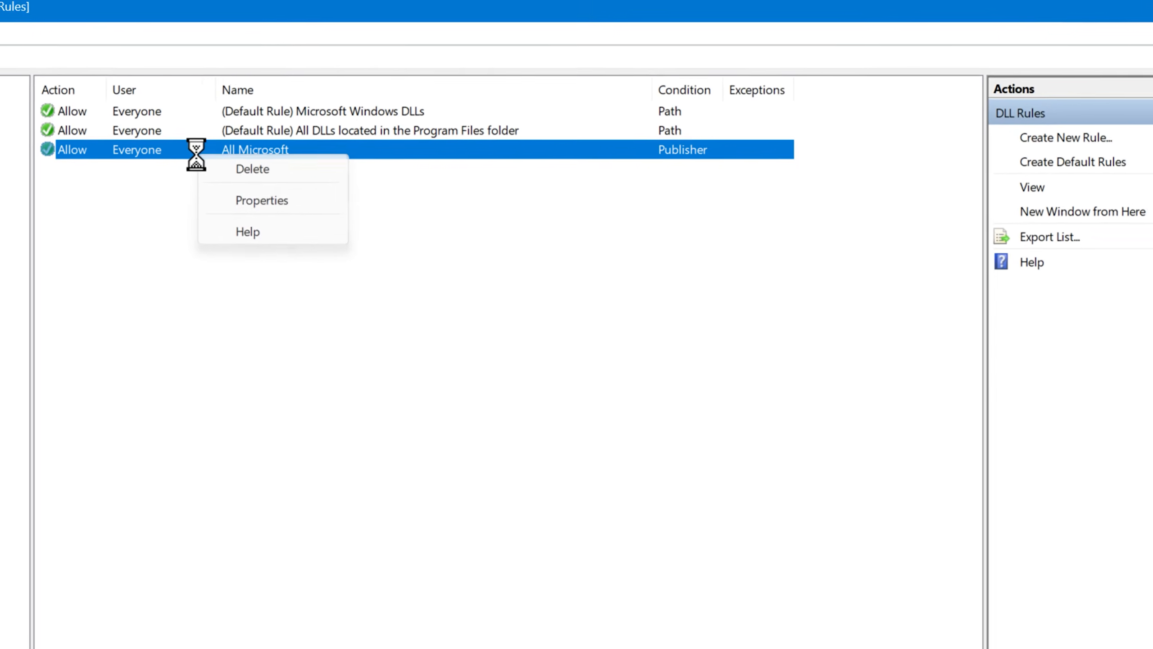
# Step: Review the publisher values in the All Microsoft DLL rule's properties and close them without changes
pyautogui.click(264, 207)
pyautogui.click(320, 258)
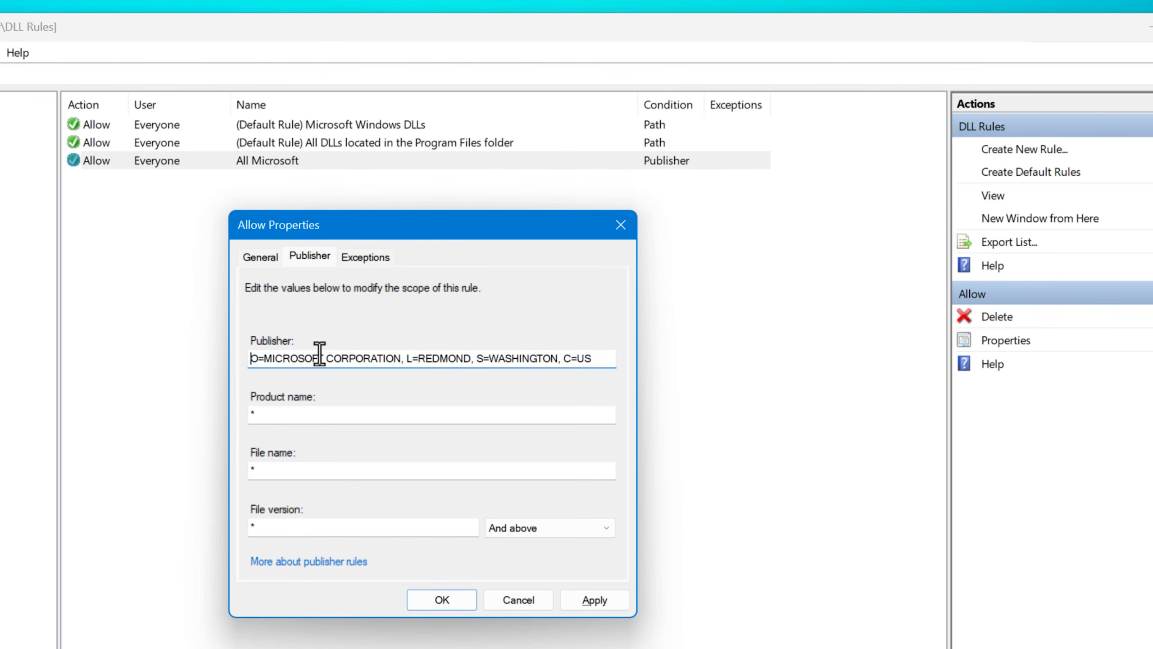
pyautogui.click(518, 599)
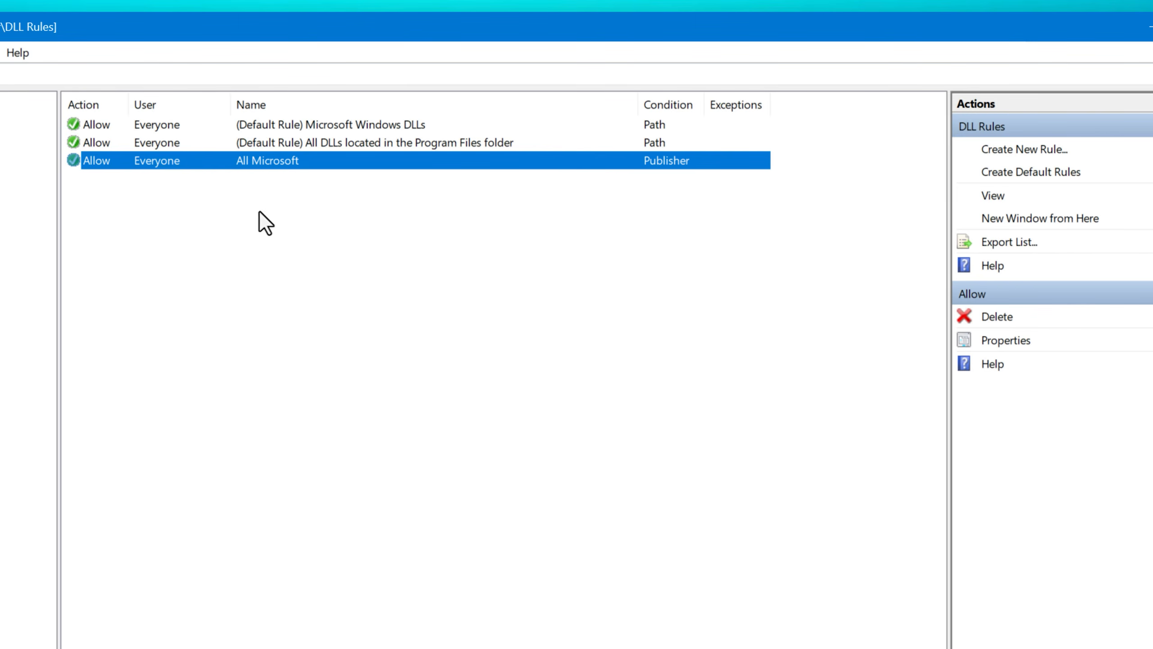
pyautogui.click(309, 198)
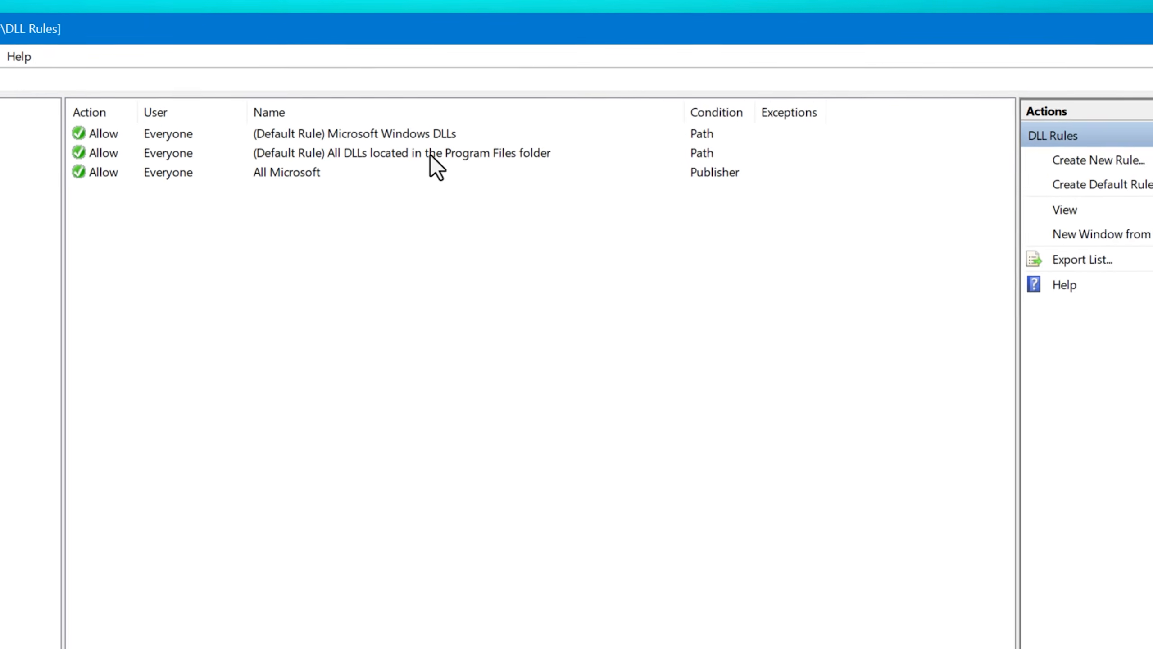
# Step: Delete the default DLL rule for Microsoft Windows DLLs
pyautogui.rightClick(396, 136)
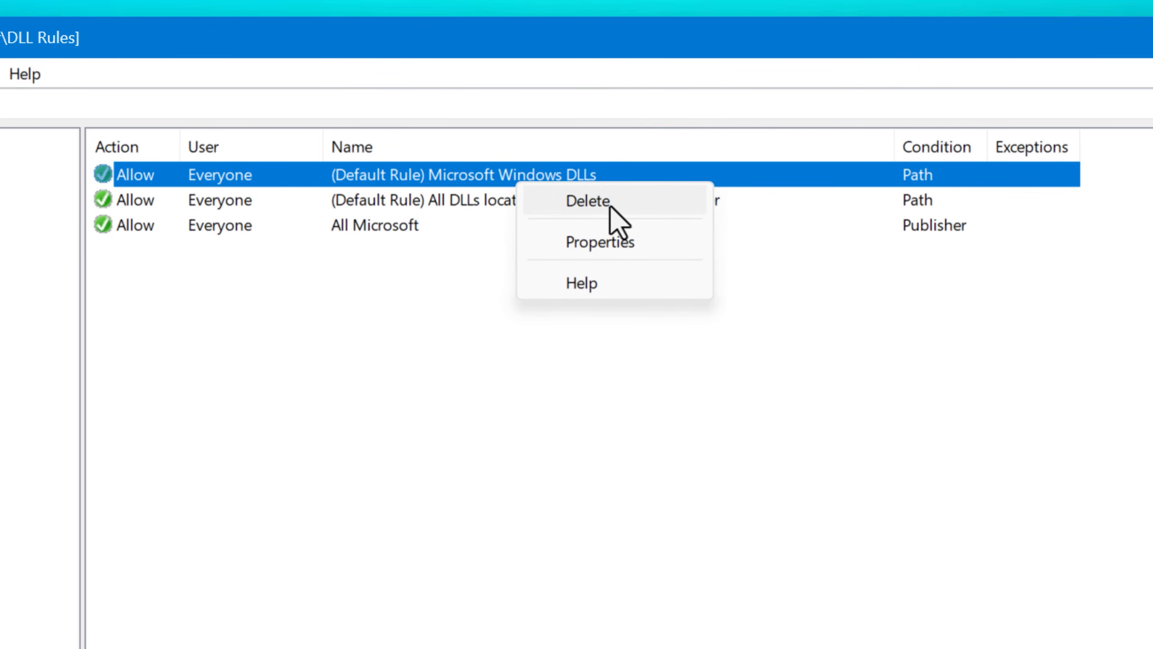
pyautogui.click(588, 201)
pyautogui.press('Return')
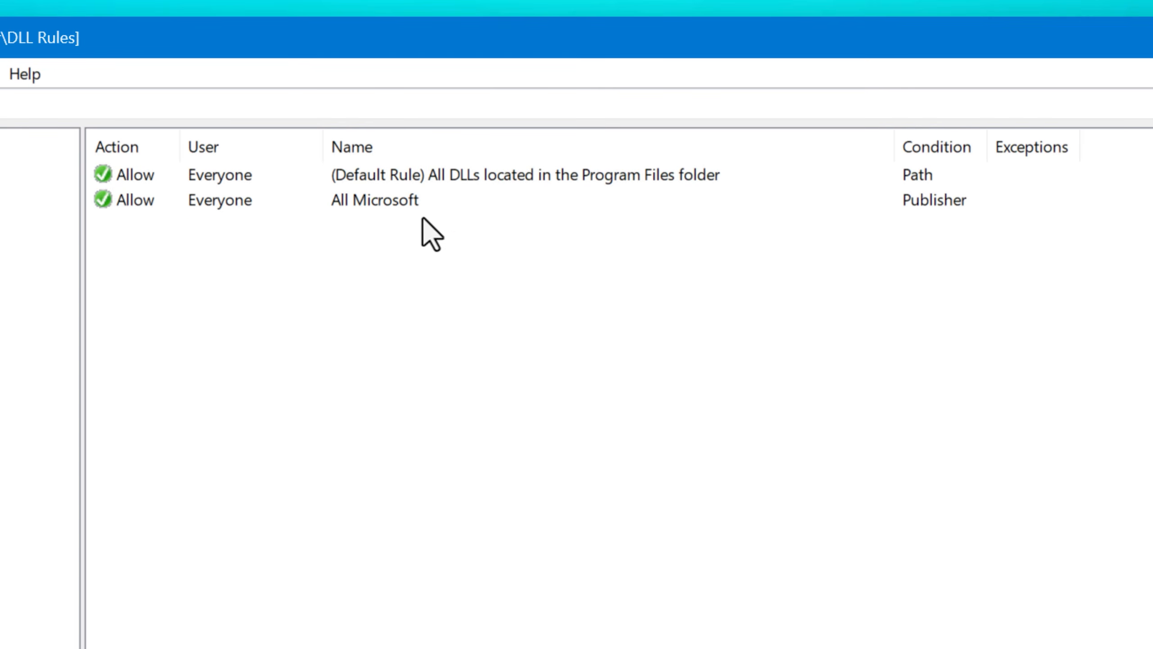
# Step: Create a DLL rule named All Signed that allows Everyone, using C:\Windows\regedit.exe as reference file at the Any publisher level
pyautogui.rightClick(361, 347)
pyautogui.click(384, 364)
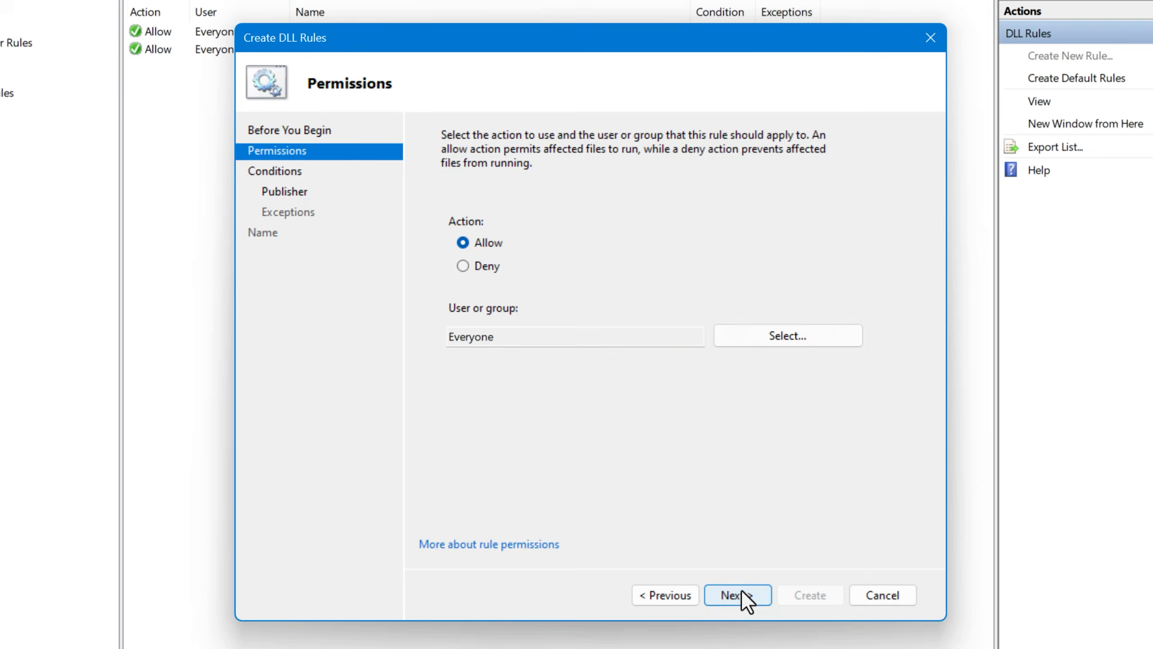
pyautogui.click(741, 593)
pyautogui.press('Return')
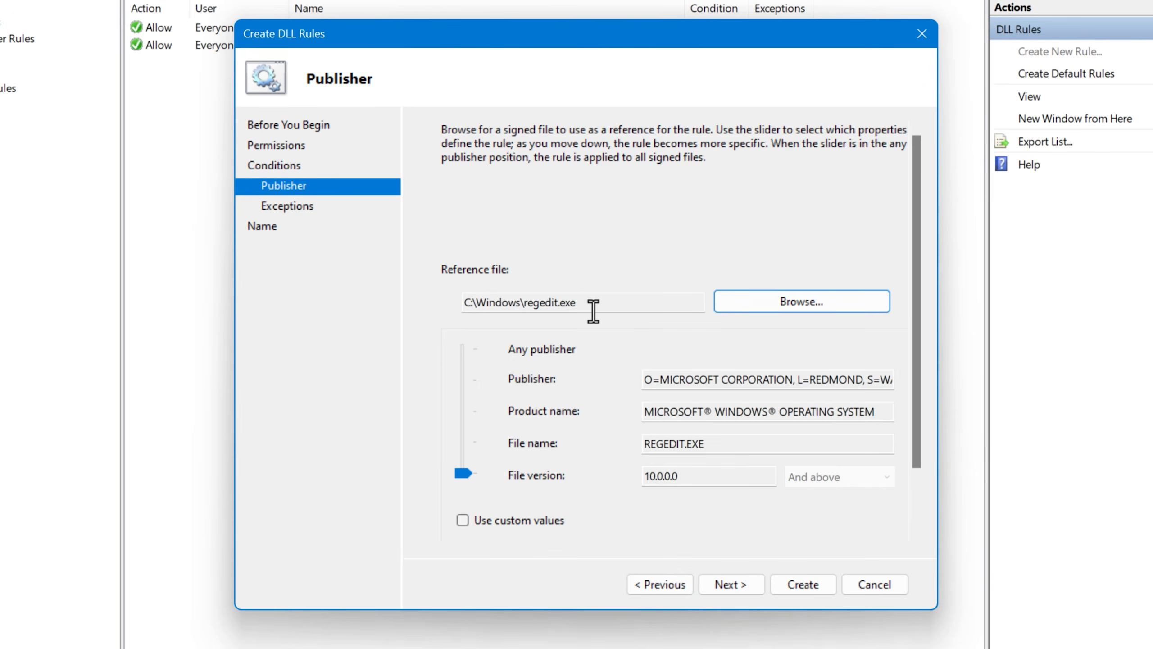
pyautogui.click(467, 475)
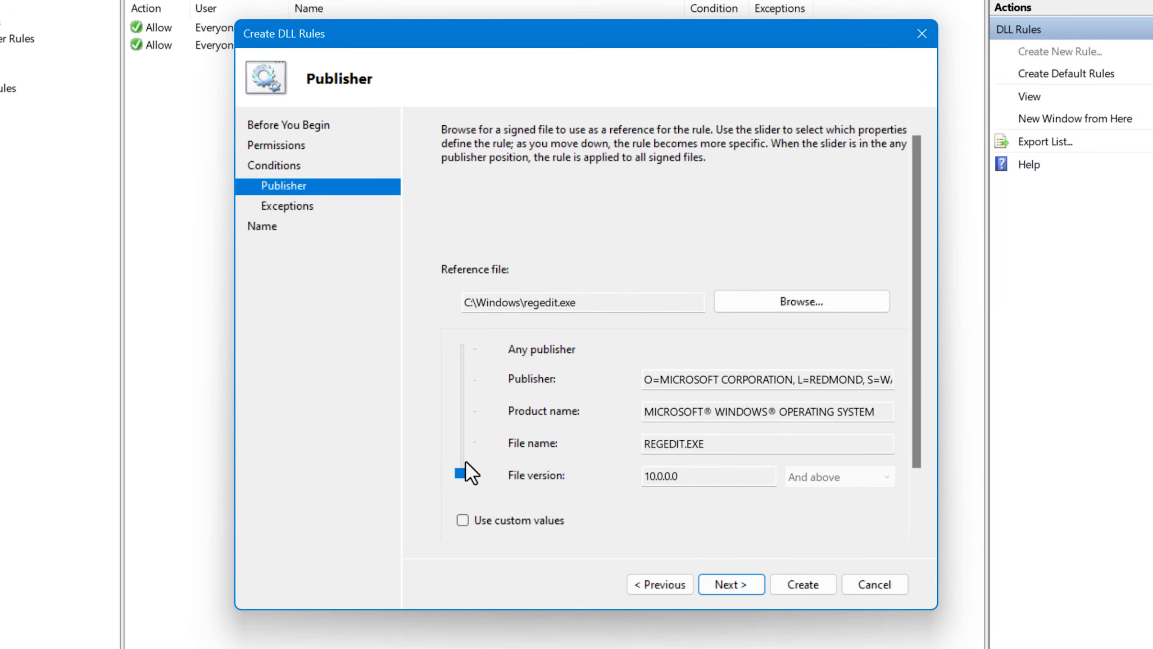
pyautogui.moveTo(466, 463); pyautogui.dragTo(467, 345)
pyautogui.click(738, 587)
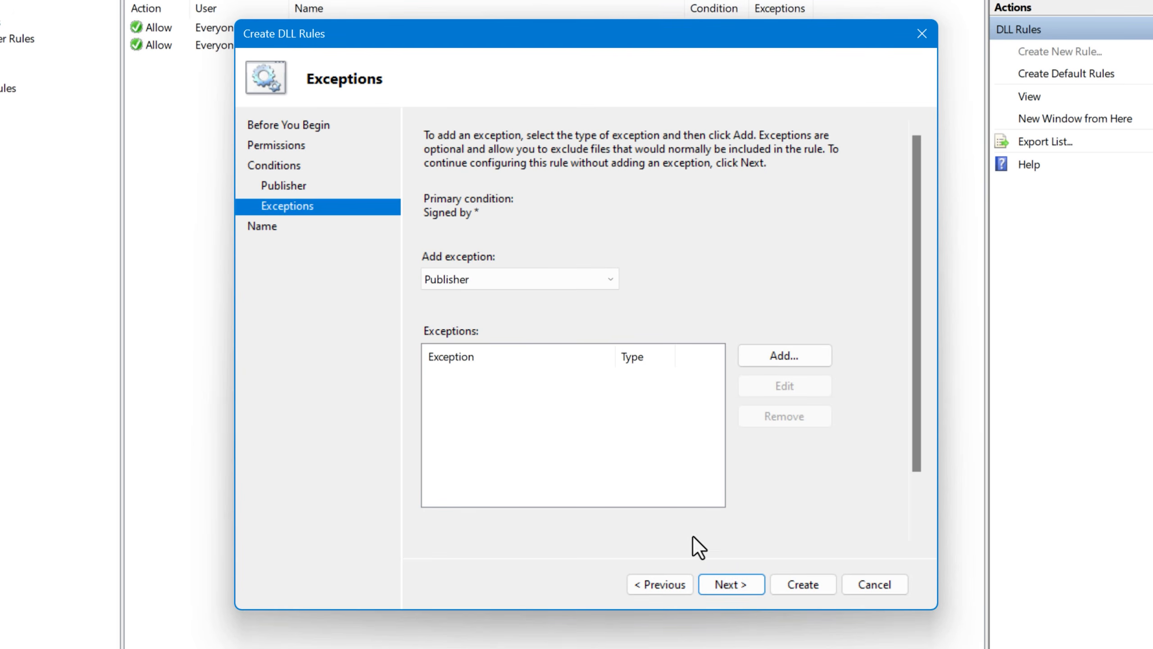
pyautogui.click(774, 590)
# Step: Examine the DLL rules list, comparing the All Microsoft and All Signed publisher rules
pyautogui.moveTo(373, 242); pyautogui.dragTo(366, 211)
pyautogui.click(363, 168)
pyautogui.click(385, 252)
pyautogui.click(387, 227)
pyautogui.click(392, 257)
pyautogui.click(390, 287)
pyautogui.click(373, 253)
pyautogui.click(445, 225)
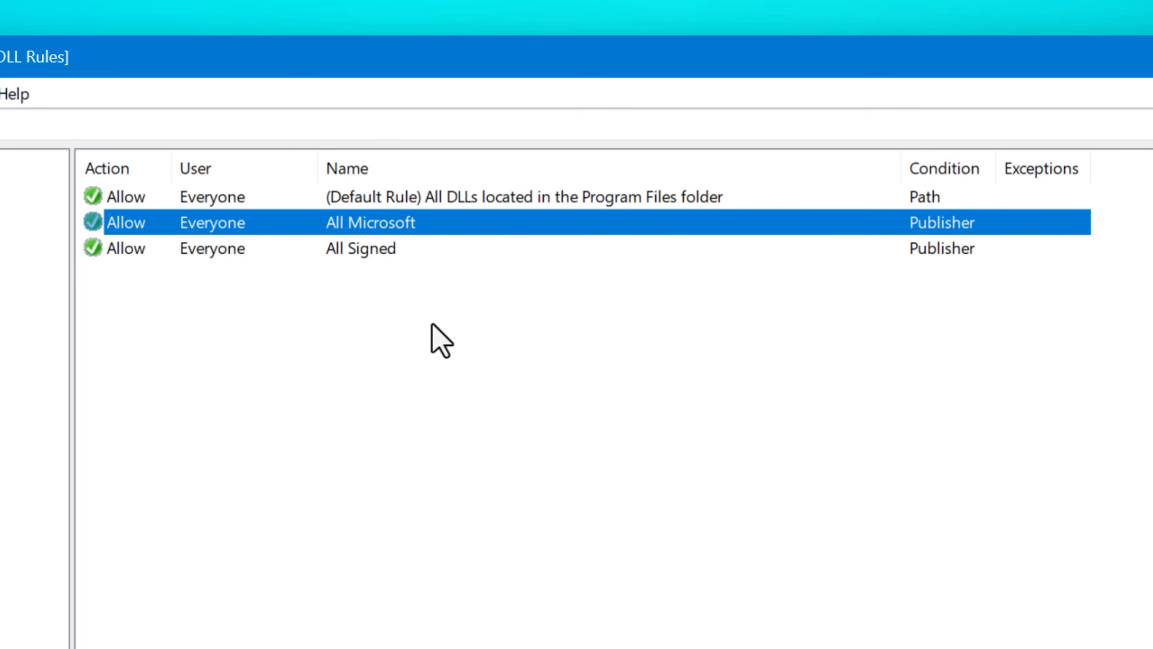
pyautogui.click(414, 248)
pyautogui.click(425, 309)
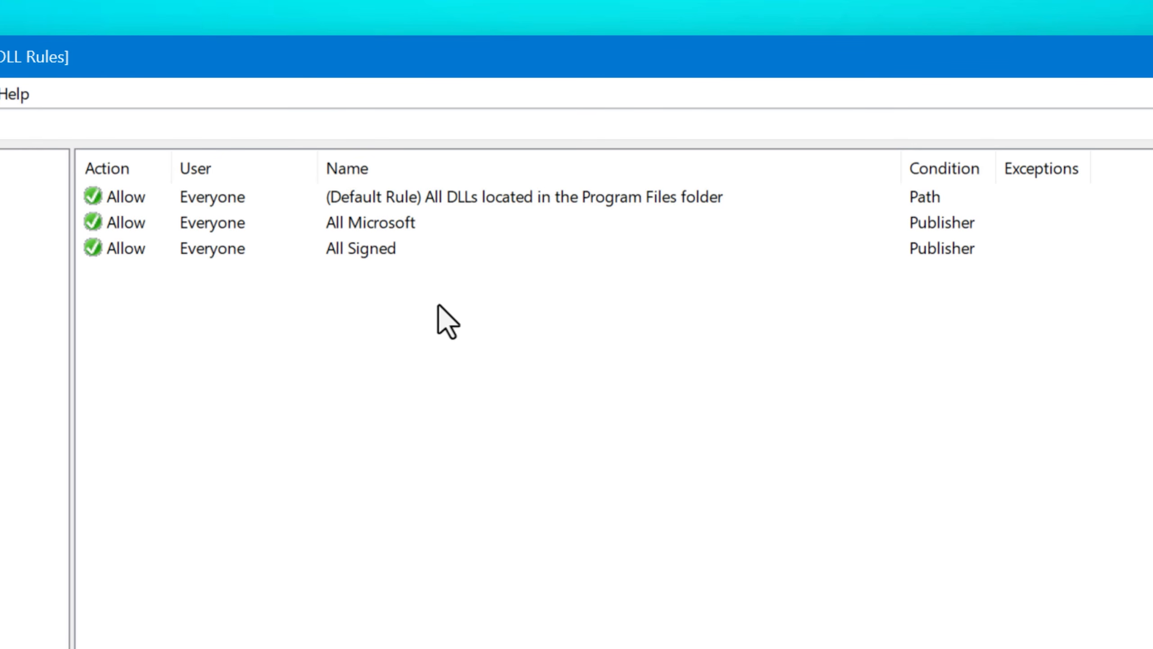
pyautogui.click(428, 248)
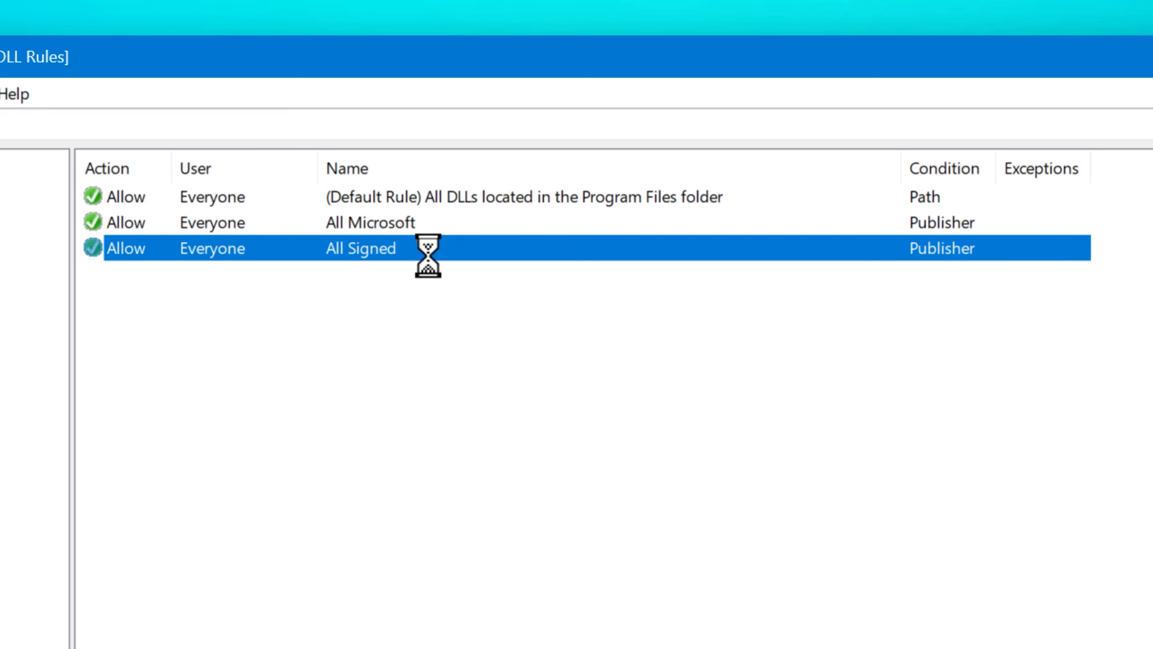
pyautogui.click(388, 223)
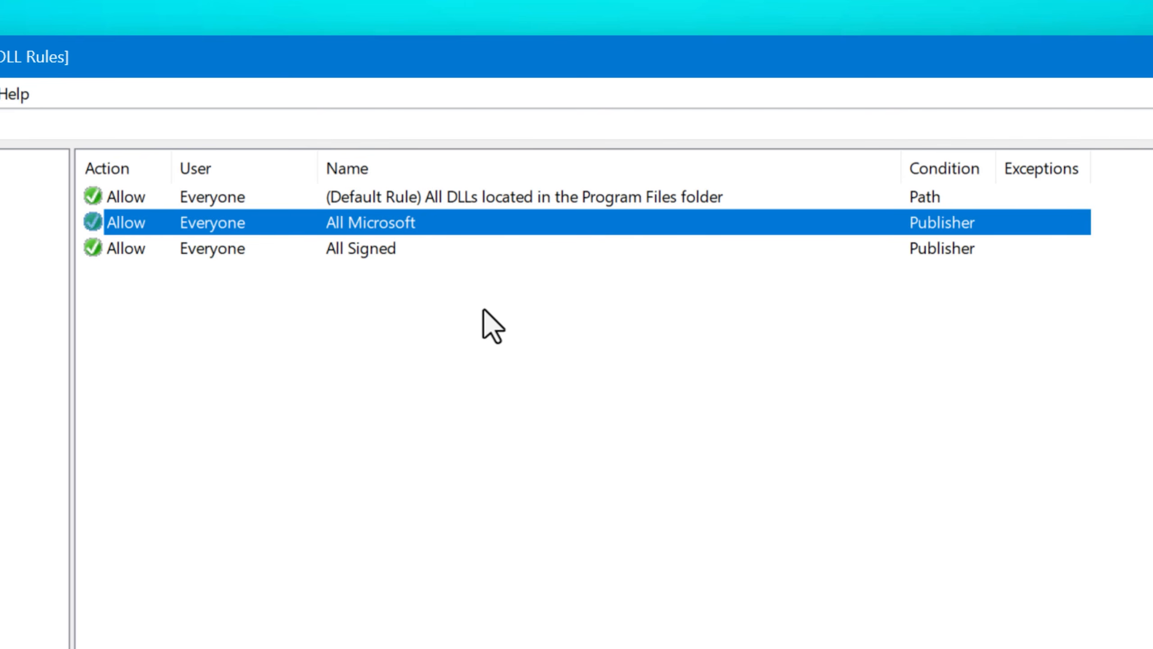
# Step: Delete the default DLL rule for all DLLs located in the Program Files folder
pyautogui.click(483, 196)
pyautogui.rightClick(472, 195)
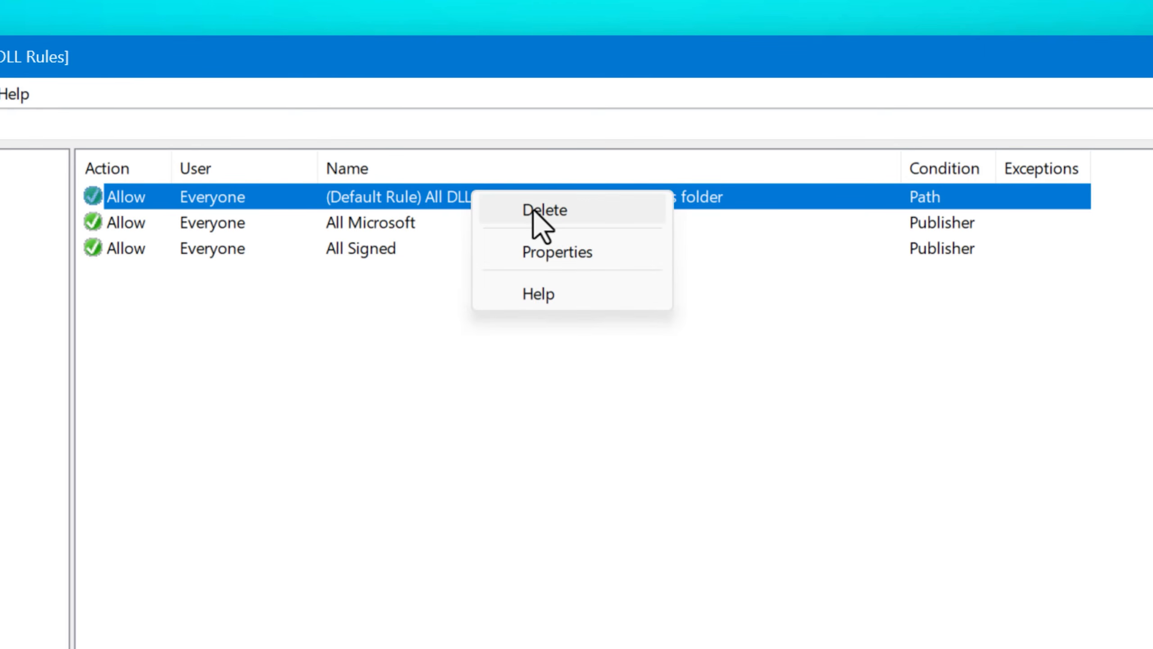
pyautogui.click(533, 210)
pyautogui.click(727, 648)
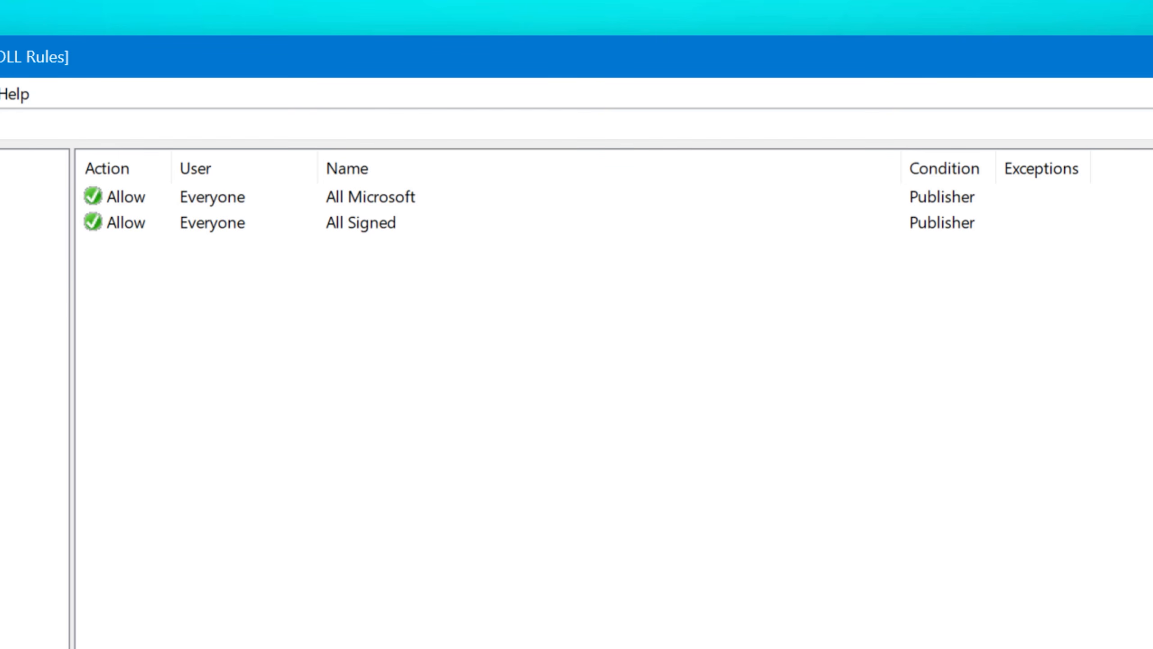
# Step: Examine the packaged app rules and the default rule for all signed packaged apps
pyautogui.click(141, 263)
pyautogui.rightClick(690, 184)
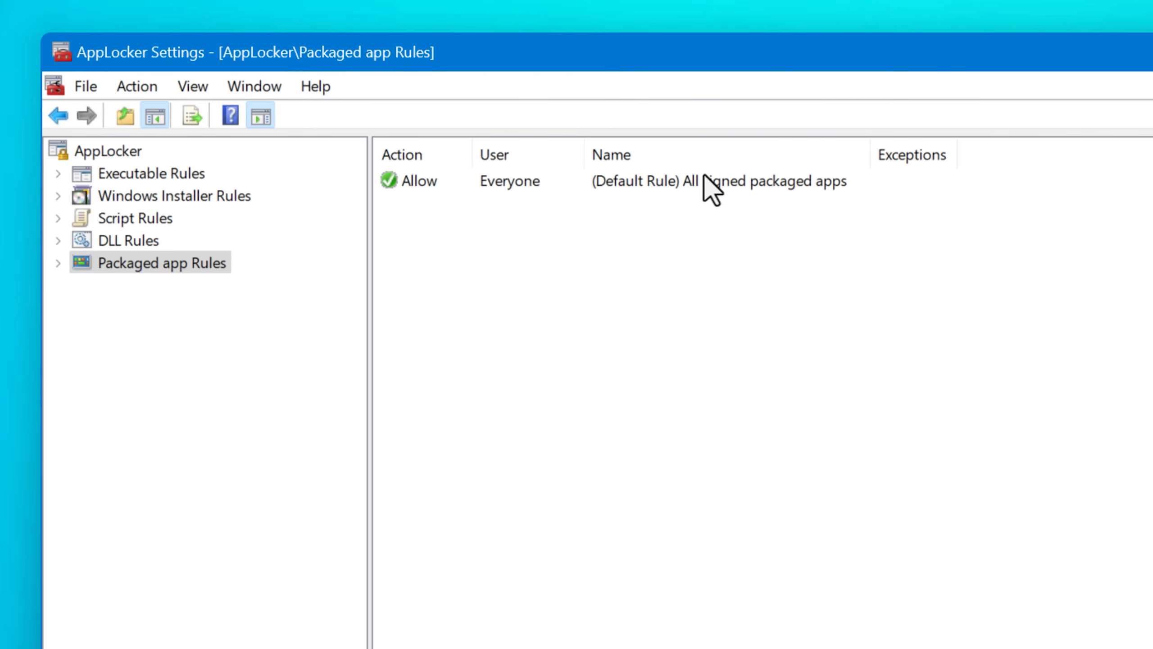
pyautogui.click(675, 211)
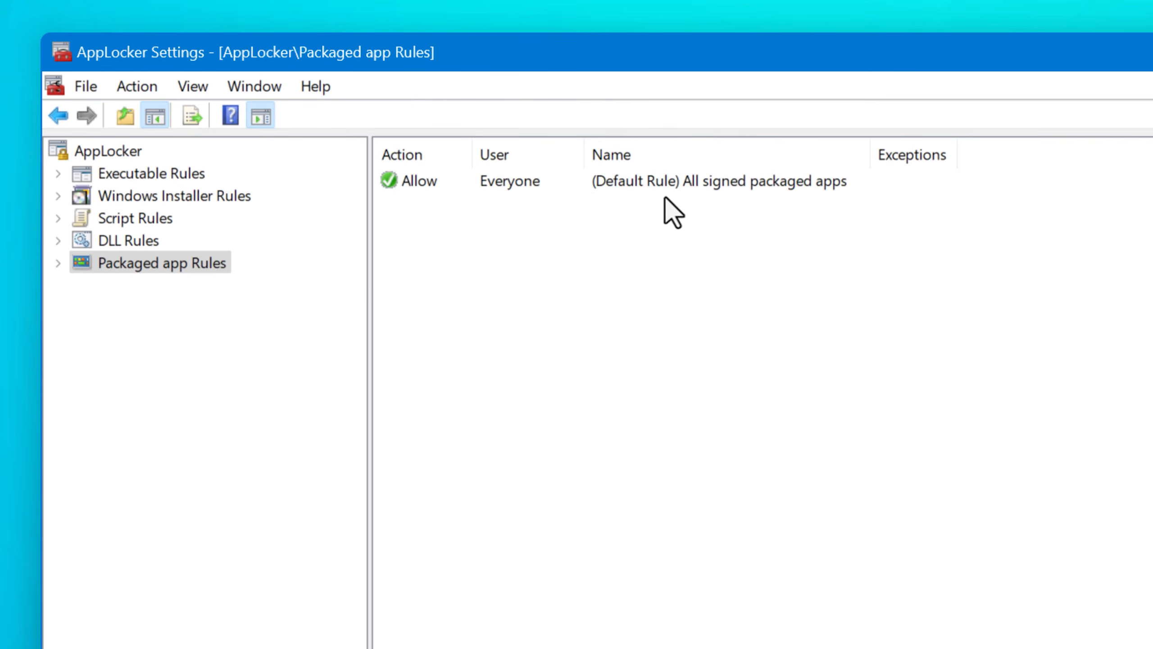
# Step: Turn on enforcement for the executable rules in the AppLocker properties
pyautogui.click(136, 175)
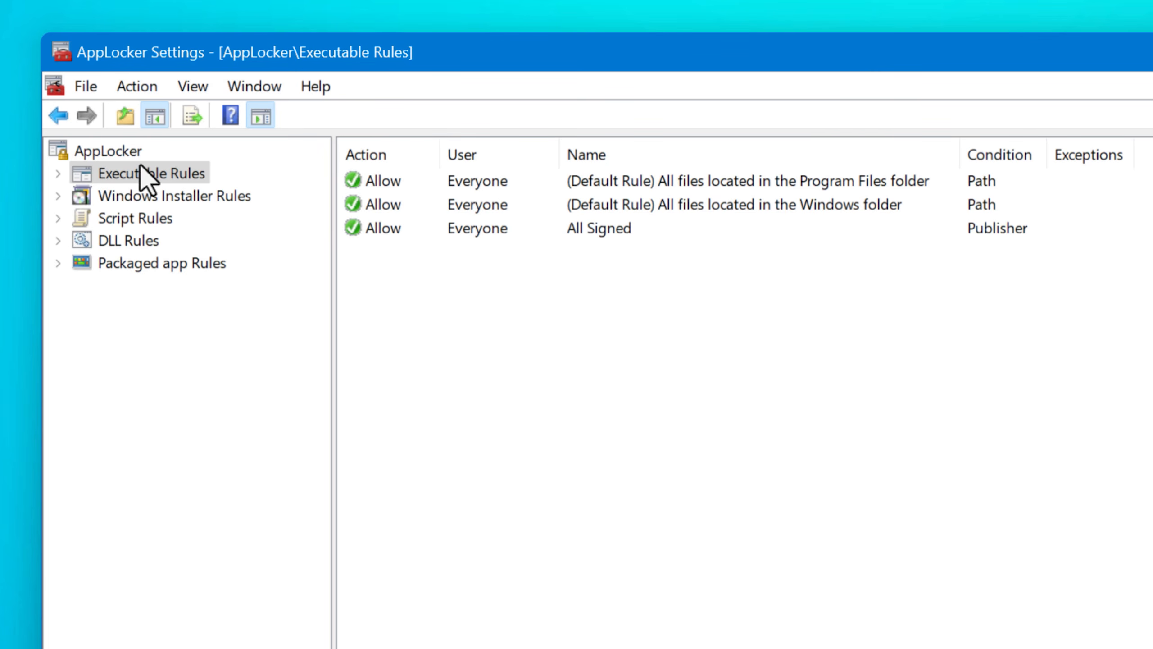
pyautogui.rightClick(109, 151)
pyautogui.click(184, 296)
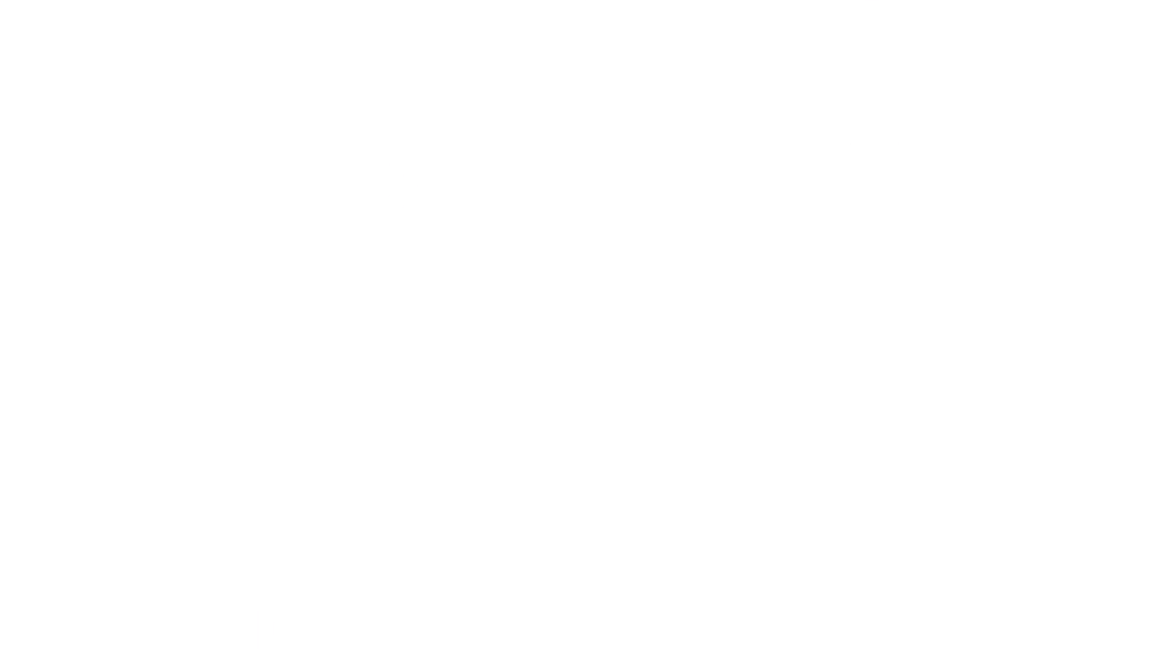
pyautogui.click(377, 404)
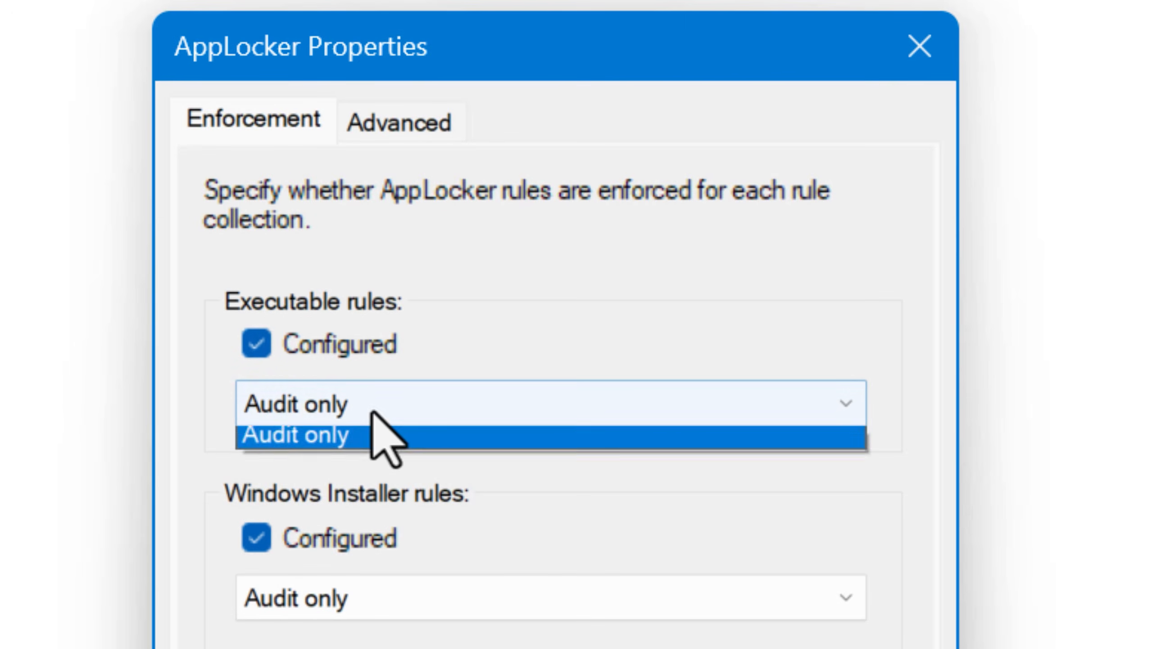
pyautogui.click(381, 458)
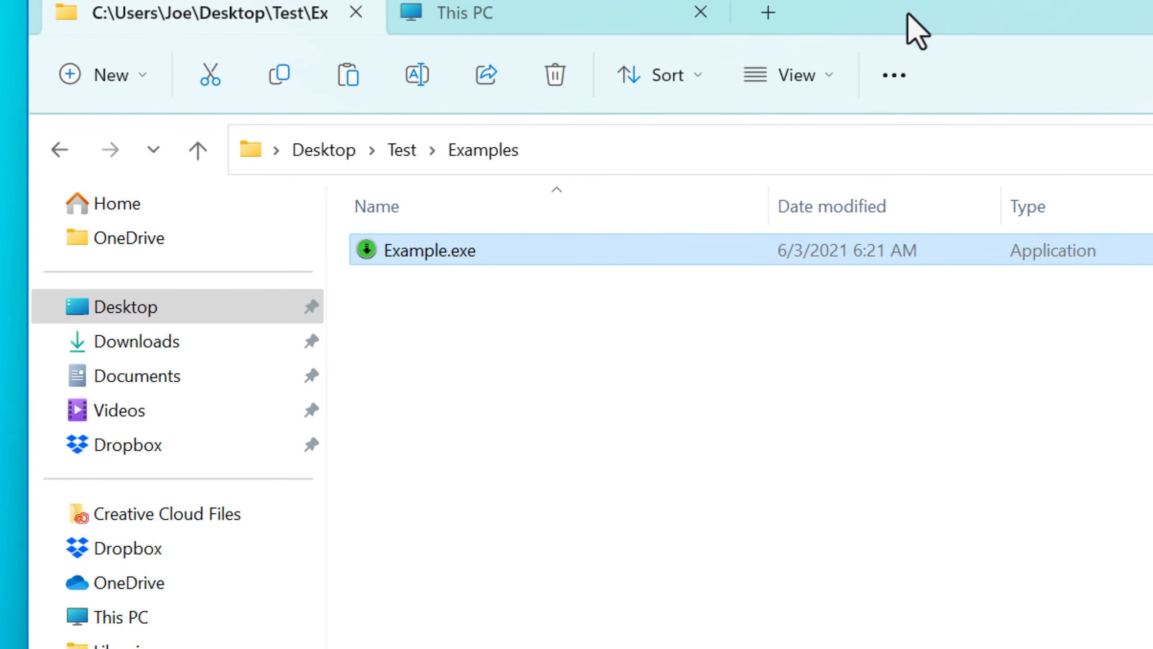
# Step: Switch to File Explorer, run Example.exe from the Desktop\Test\Examples folder to test the rules, and close the resulting message
pyautogui.doubleClick(481, 260)
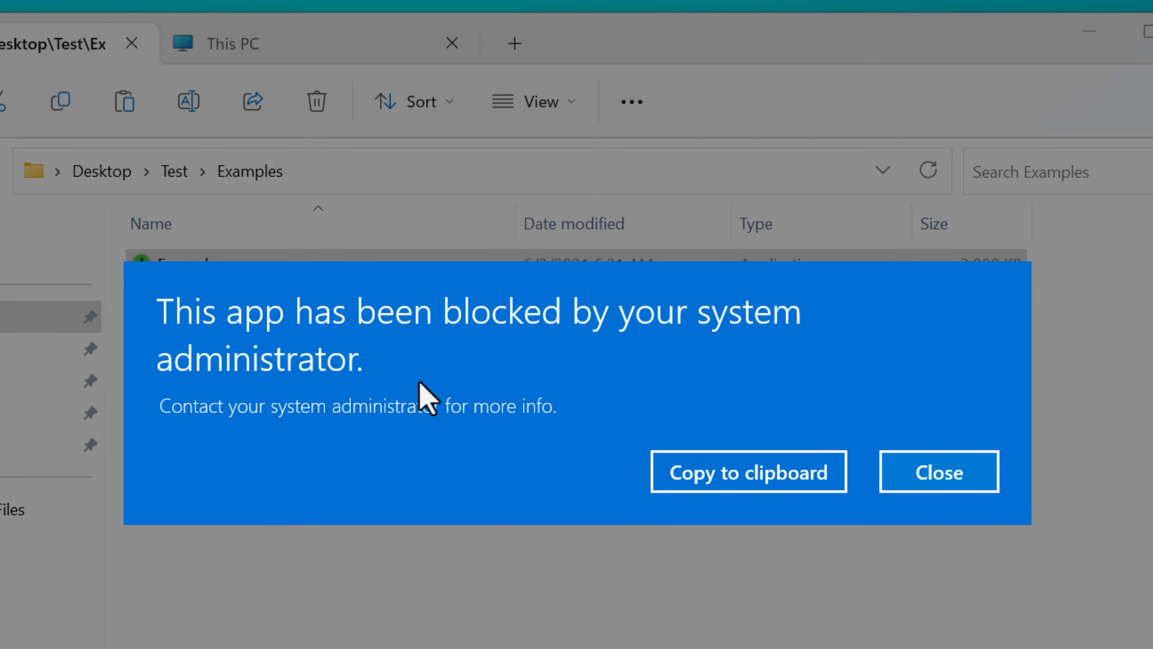
pyautogui.click(913, 482)
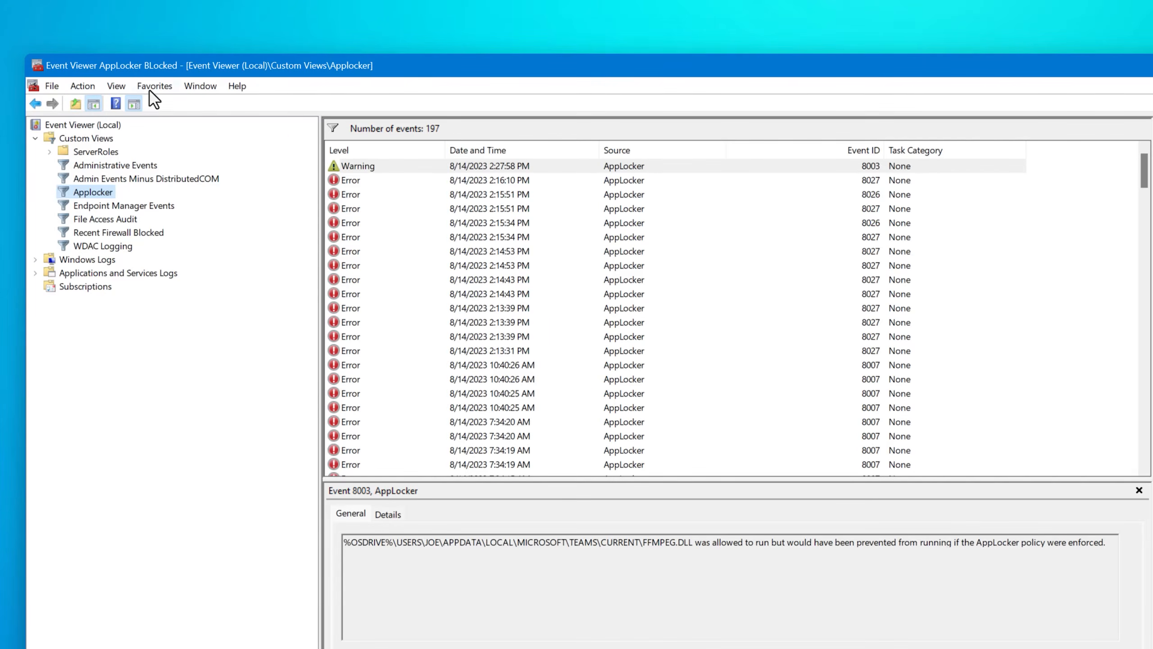
# Step: Refresh the Applocker custom view in Event Viewer and read the newest event's description for Example.exe
pyautogui.click(82, 86)
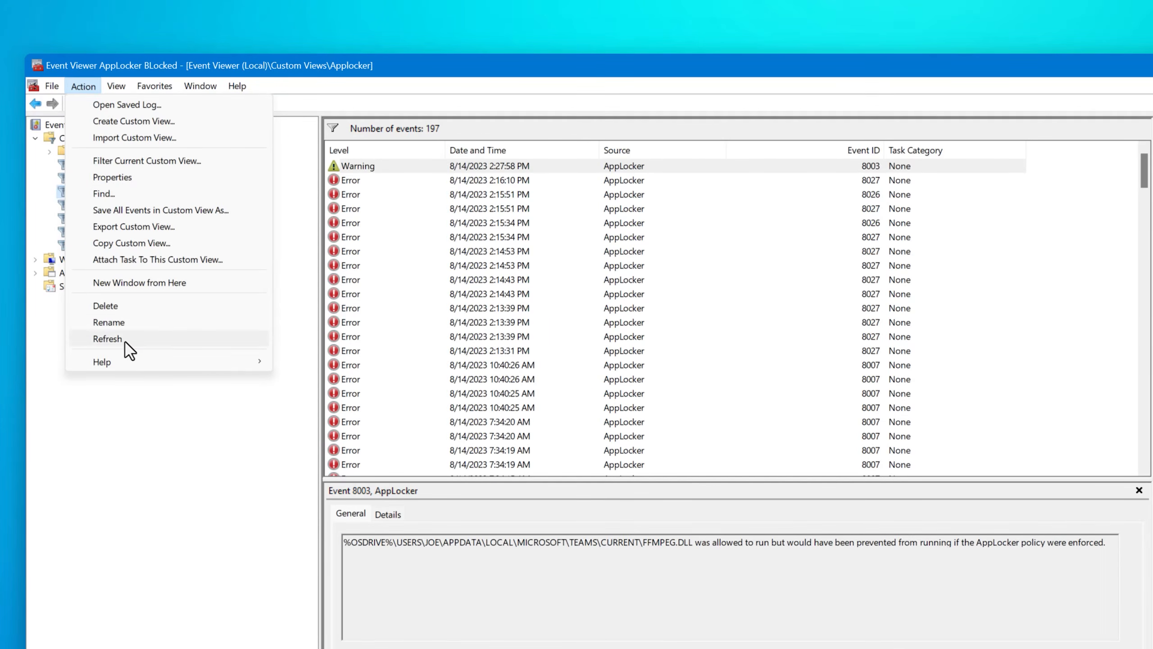
pyautogui.click(124, 341)
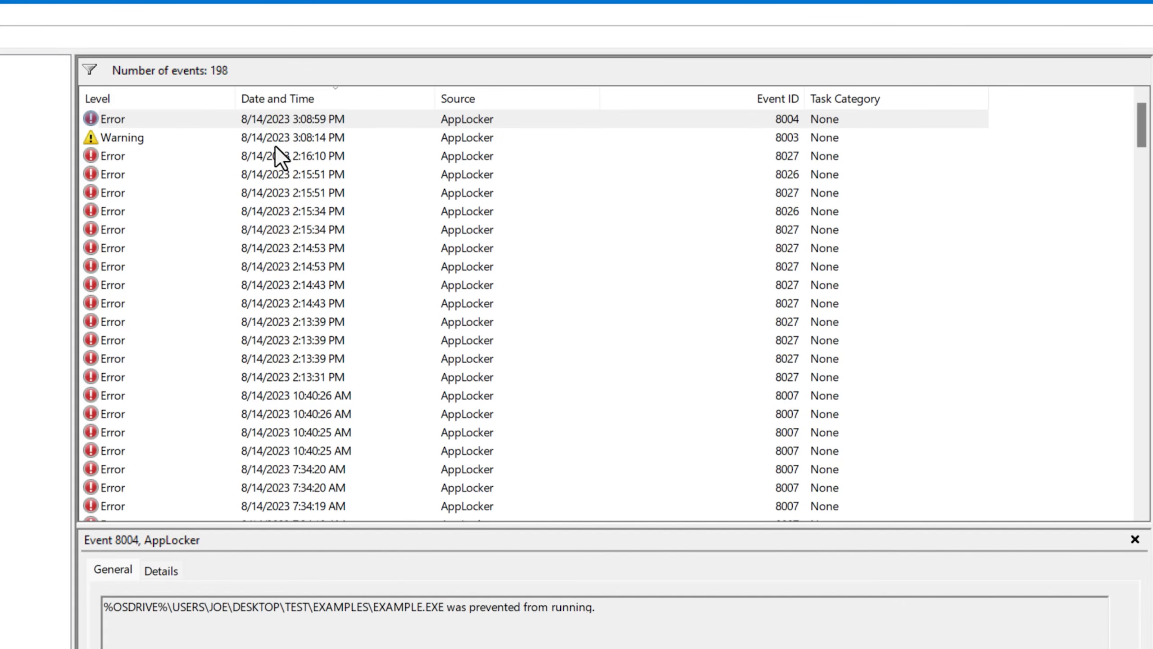
pyautogui.click(334, 122)
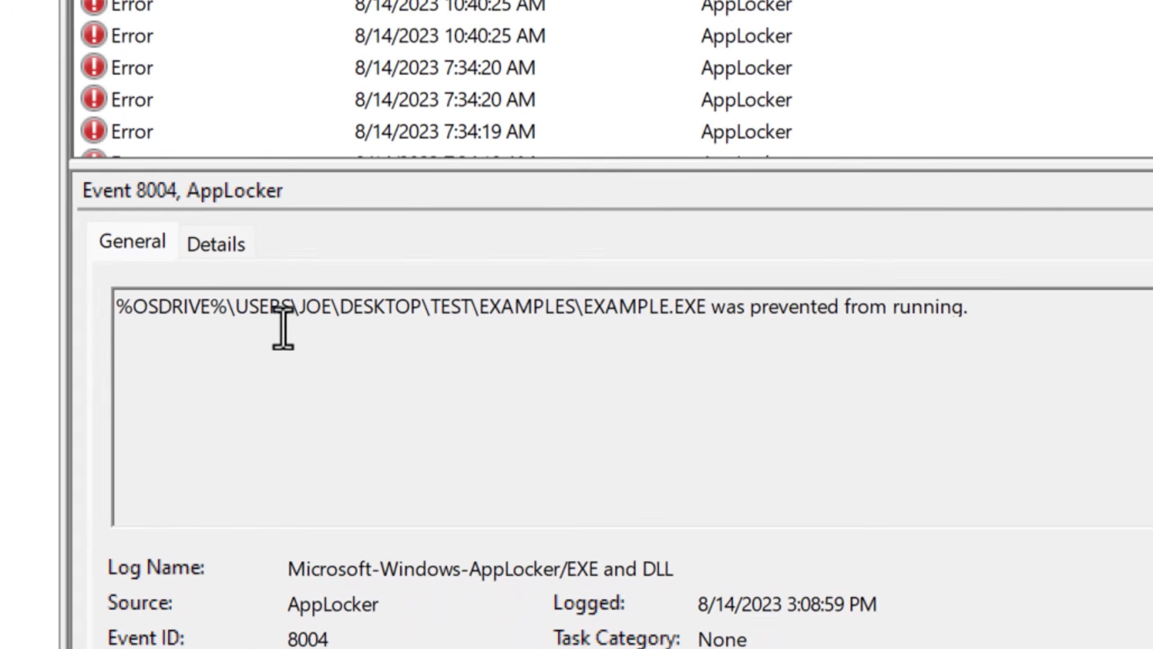
pyautogui.tripleClick(113, 265)
pyautogui.click(495, 265)
pyautogui.moveTo(614, 266); pyautogui.dragTo(149, 281)
pyautogui.click(862, 273)
pyautogui.click(249, 269)
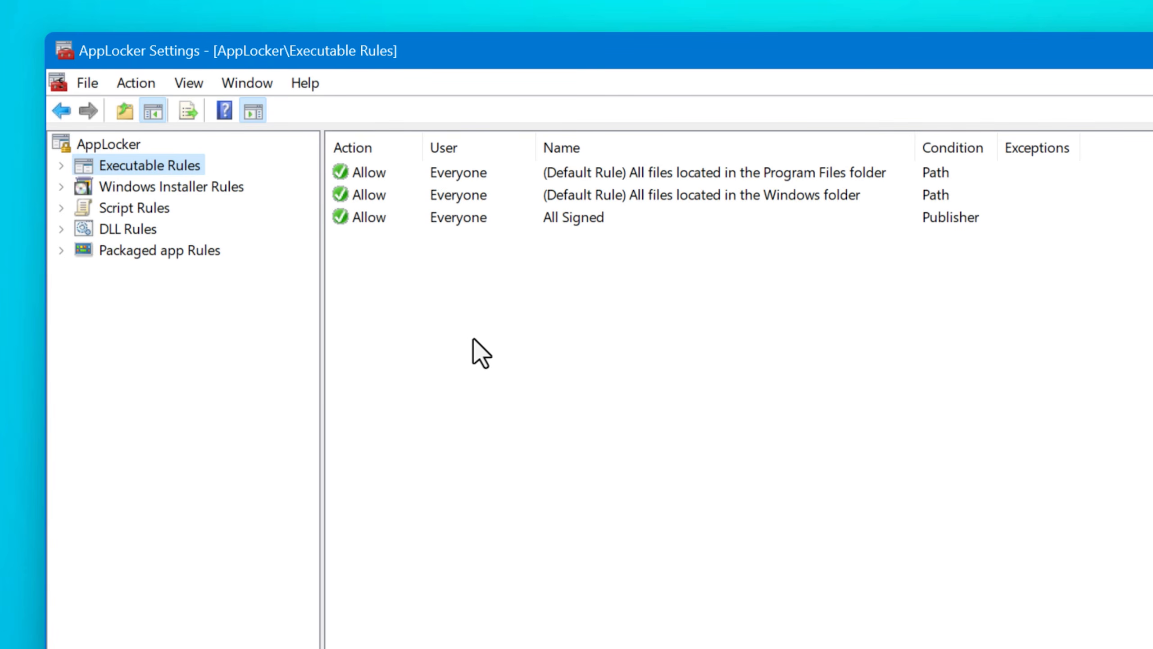
# Step: Start a new executable rule that allows Everyone and uses a file hash as its primary condition
pyautogui.rightClick(527, 324)
pyautogui.click(576, 338)
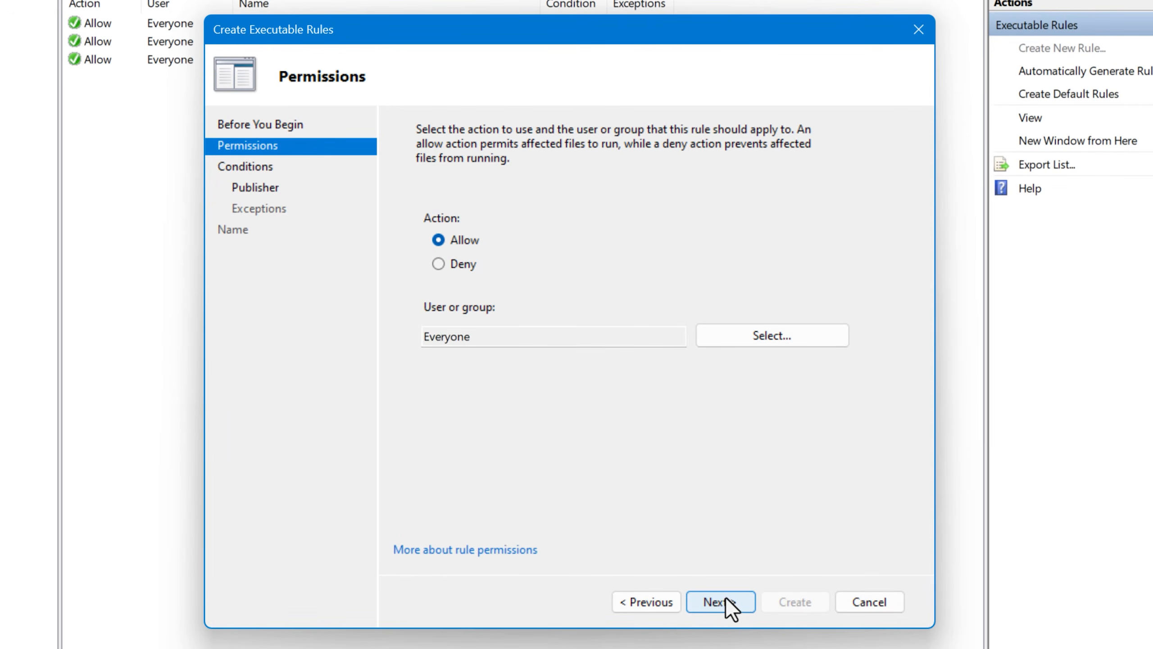
pyautogui.click(727, 598)
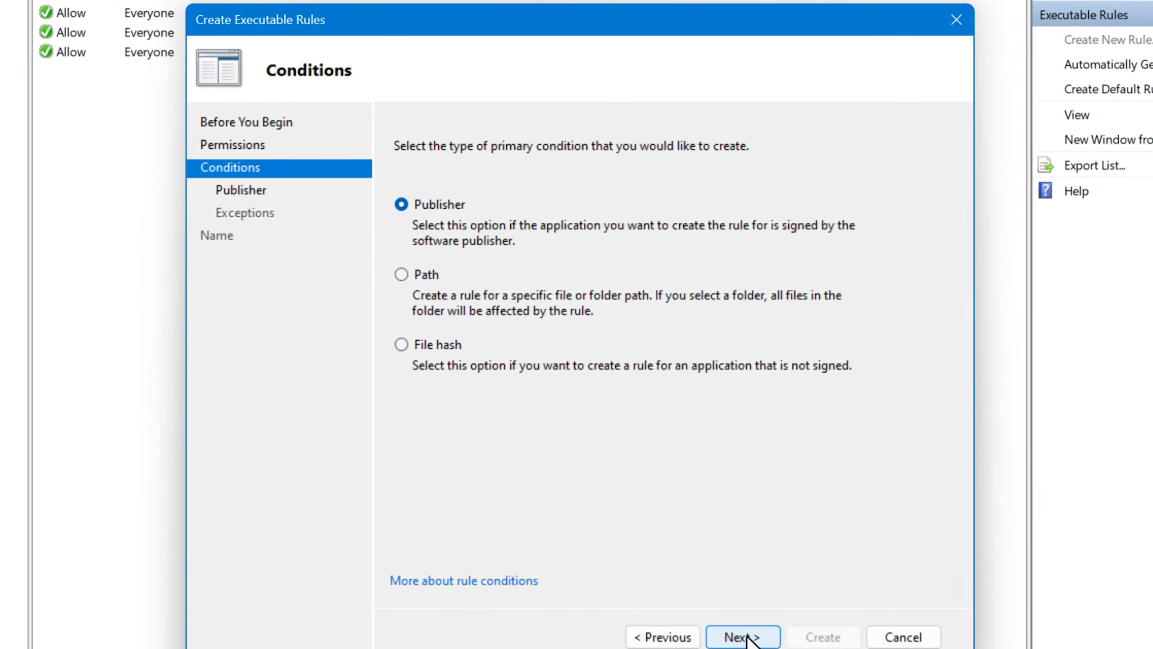
pyautogui.click(440, 465)
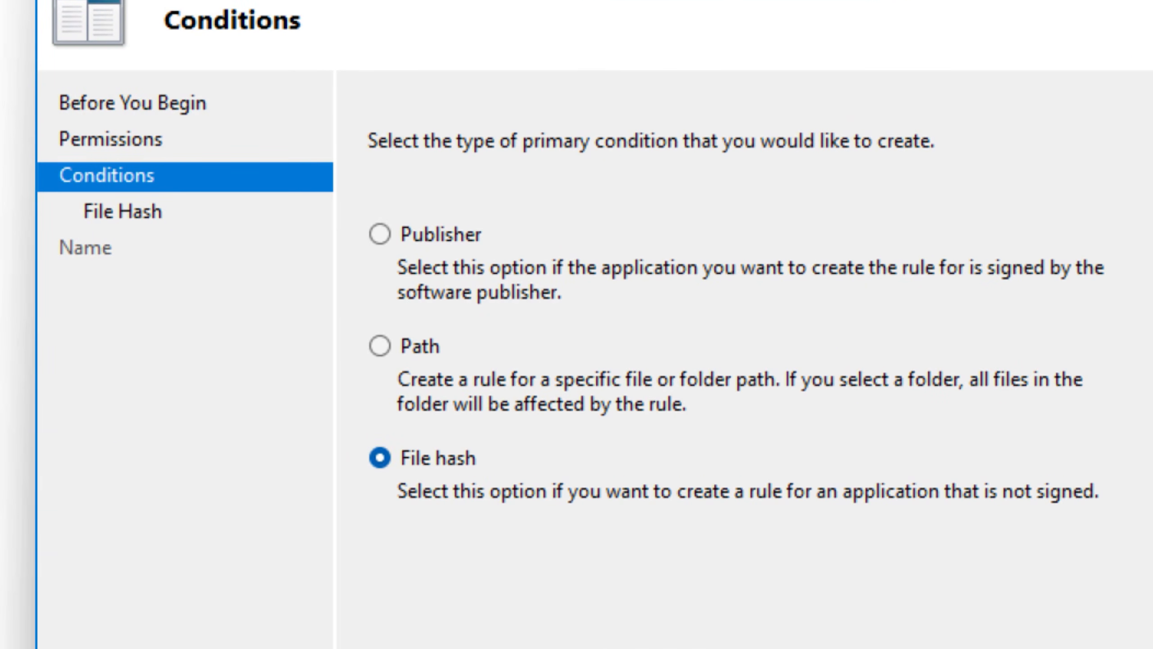
pyautogui.click(417, 346)
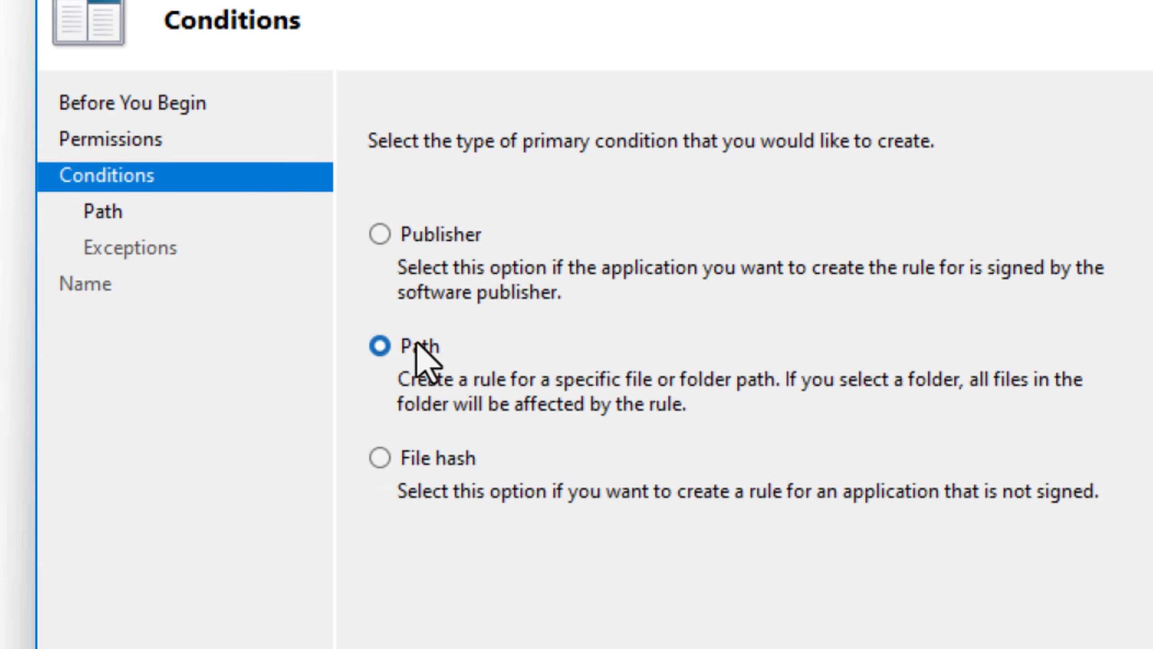
pyautogui.click(454, 460)
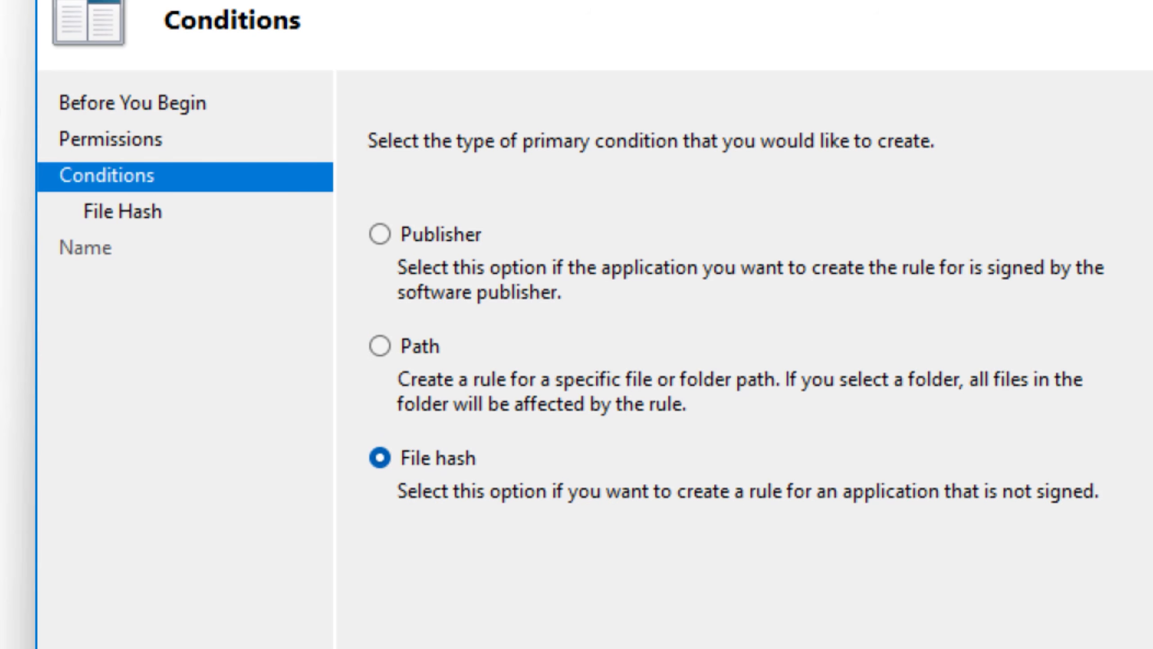
pyautogui.click(817, 648)
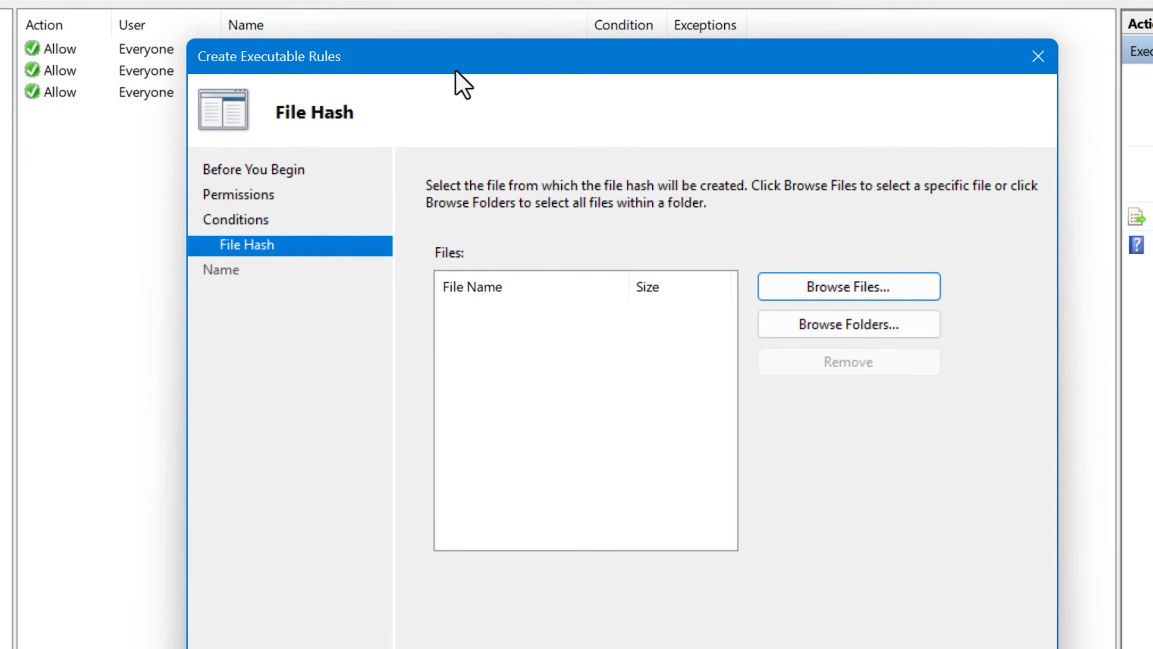
# Step: Add Example.exe from the Desktop\Test\Examples folder as the file for the hash rule, checking the available file type filters
pyautogui.moveTo(429, 59); pyautogui.dragTo(384, 86)
pyautogui.click(795, 316)
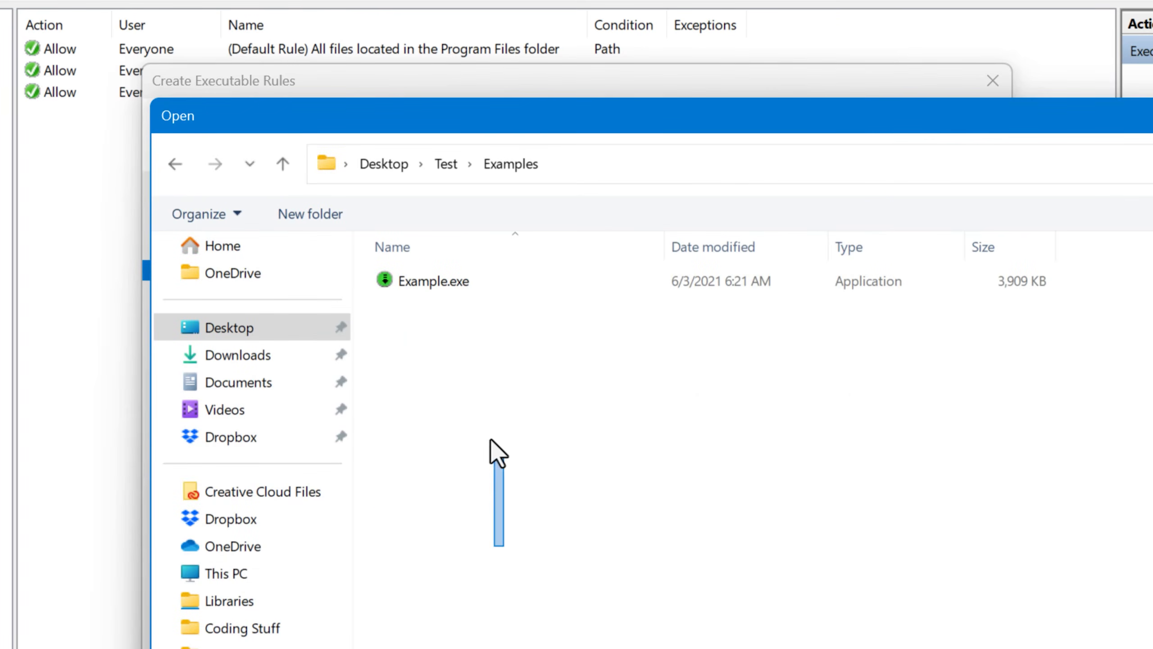
pyautogui.click(427, 281)
pyautogui.moveTo(488, 453); pyautogui.dragTo(492, 404)
pyautogui.moveTo(542, 621); pyautogui.dragTo(464, 149)
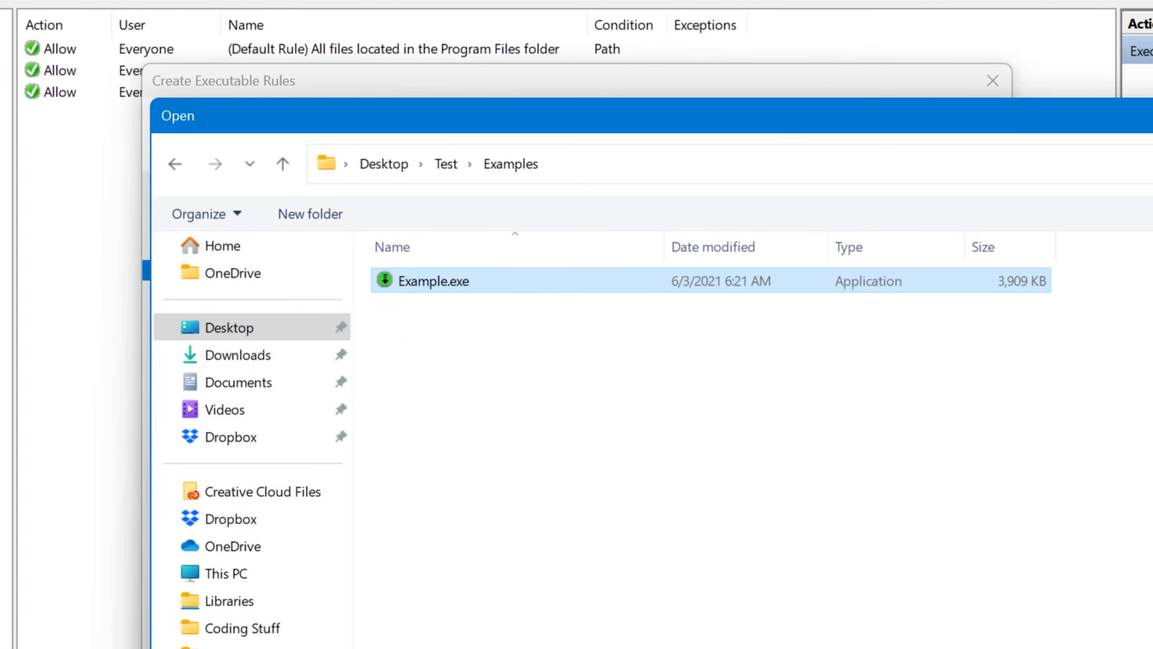
pyautogui.press('Return')
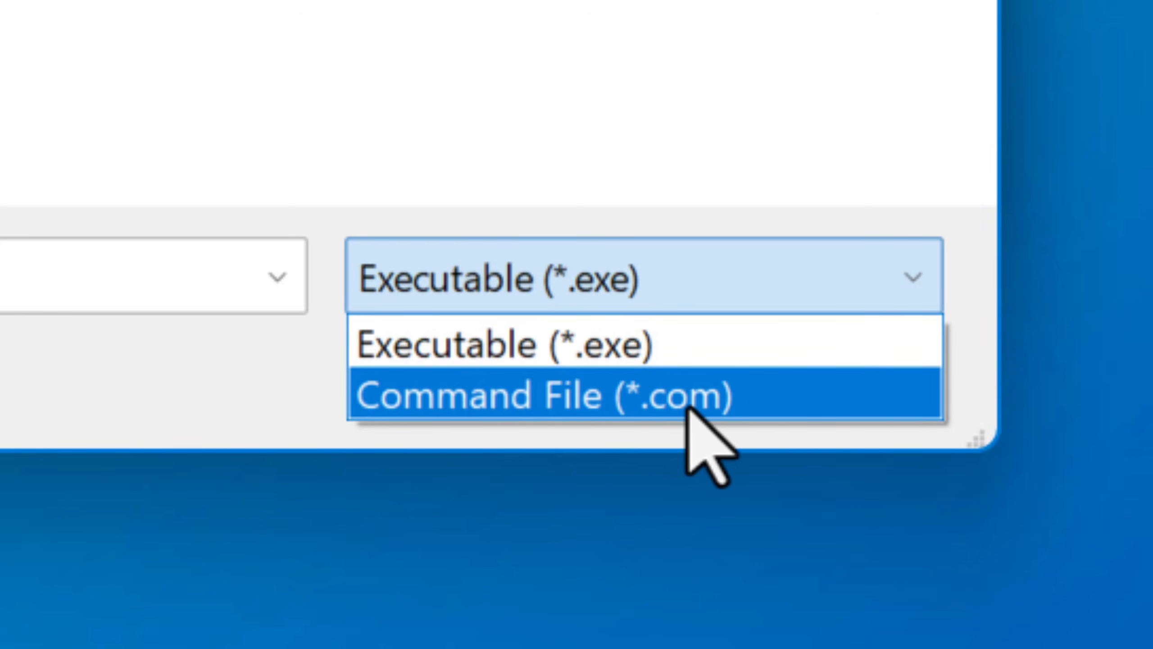
pyautogui.click(726, 396)
pyautogui.click(696, 284)
pyautogui.click(691, 339)
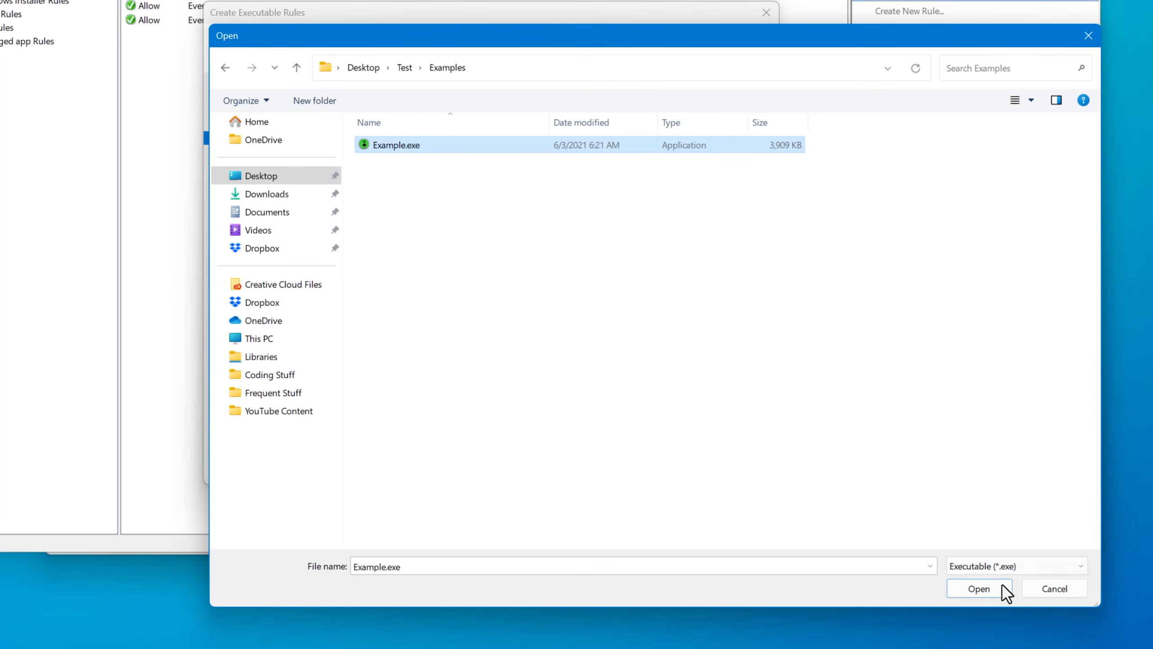
pyautogui.click(779, 500)
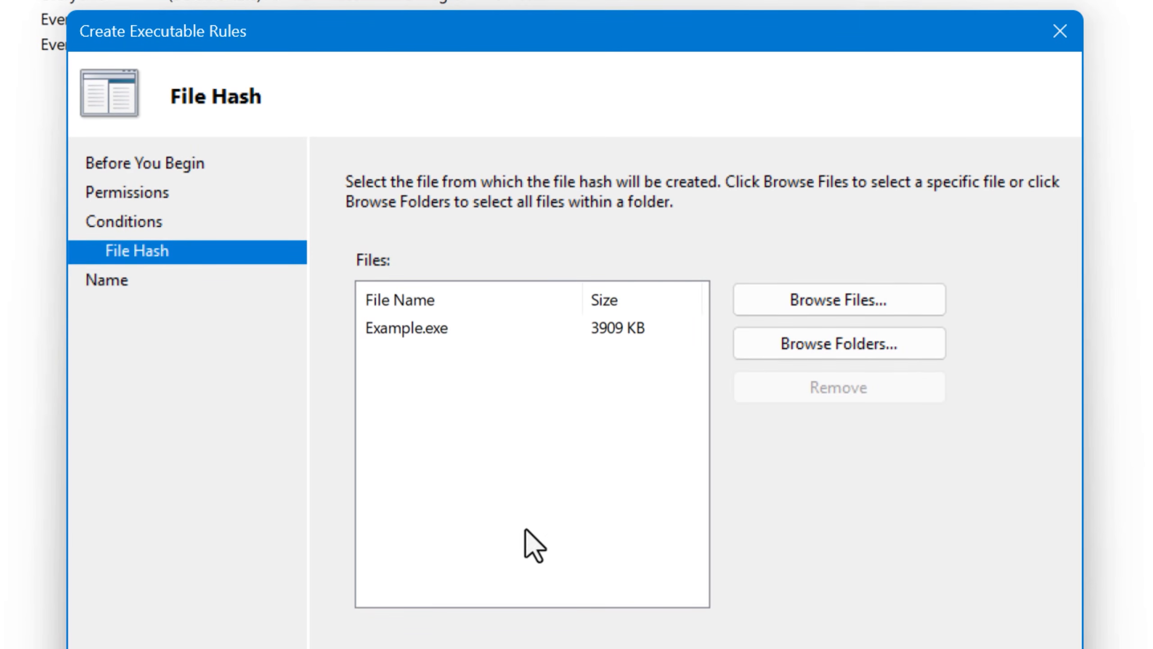
# Step: Name the new file hash rule "Manual Allow Example" and create it
pyautogui.click(265, 282)
pyautogui.write('Man')
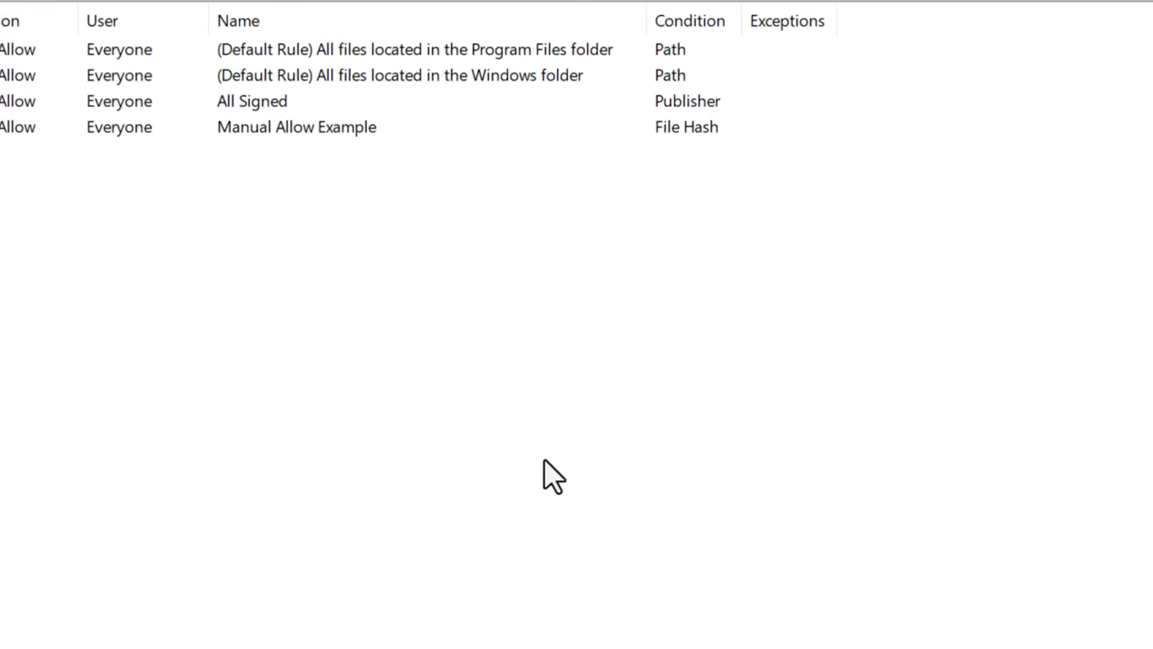
pyautogui.press('Return')
# Step: Rename the Manual Allow Example rule as "Manual Allows"
pyautogui.moveTo(597, 471); pyautogui.dragTo(509, 469)
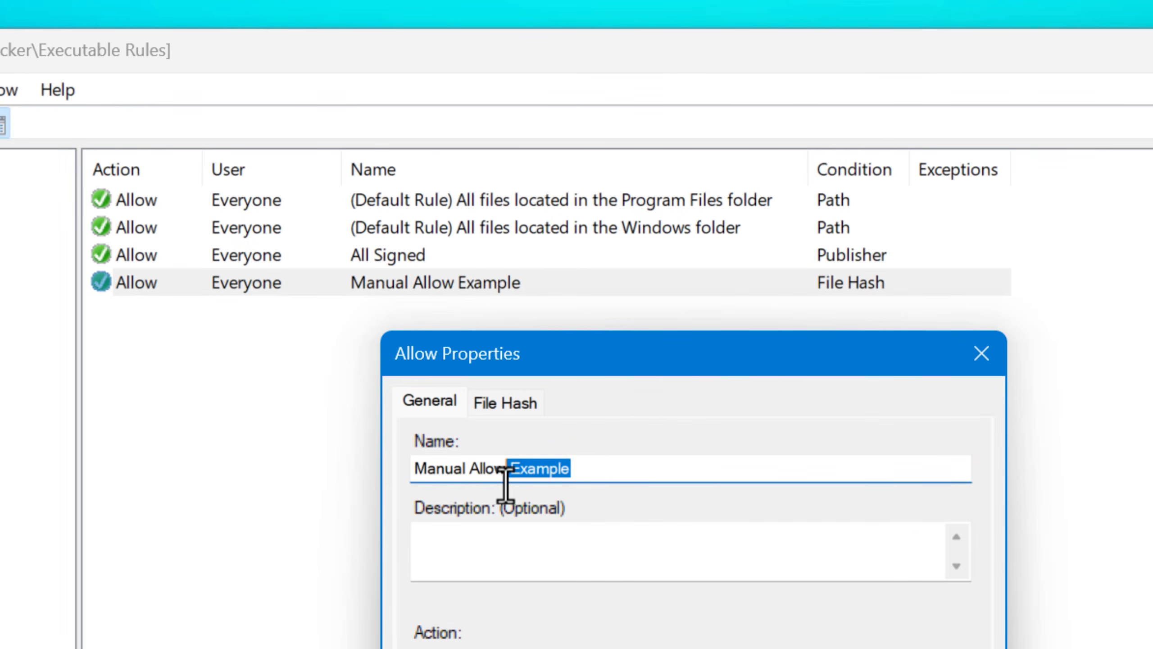
pyautogui.write('s')
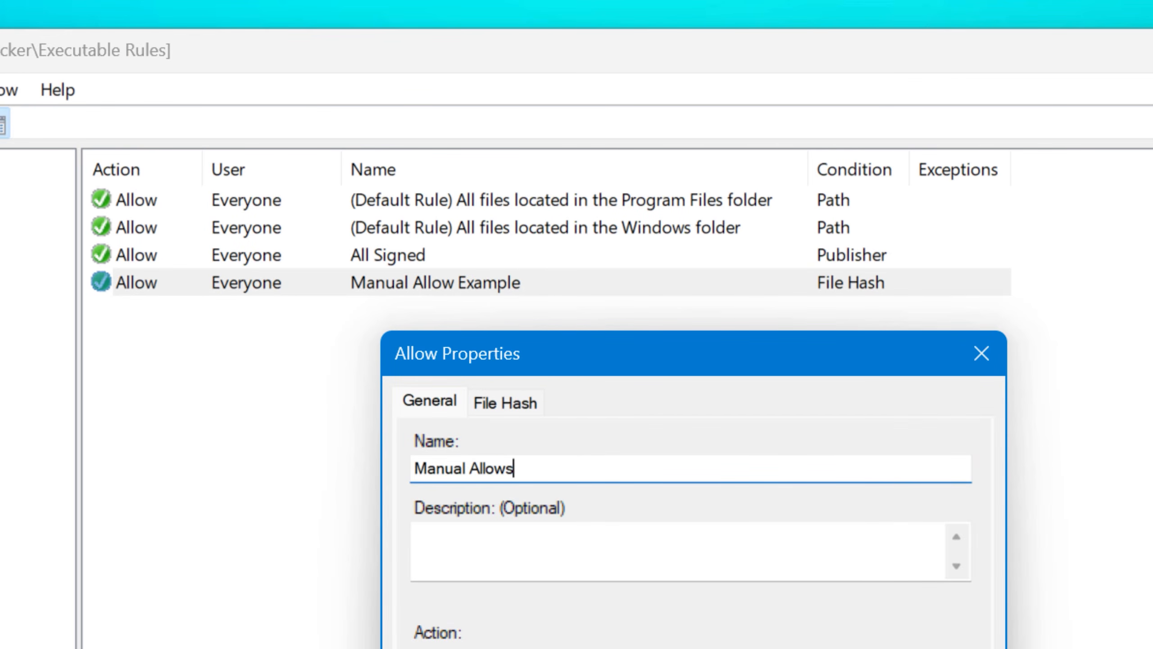
pyautogui.press('Return')
# Step: Browse for Example.exe again from the Manual Allows rule's file hash list and save the rule's properties
pyautogui.doubleClick(372, 285)
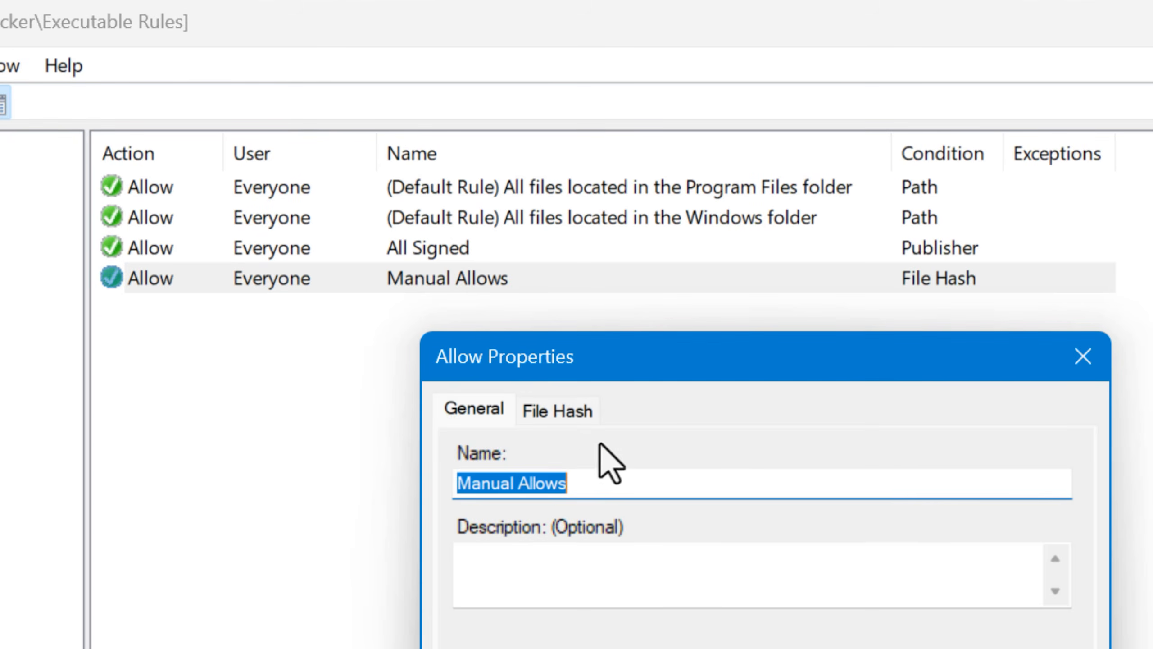
pyautogui.click(556, 410)
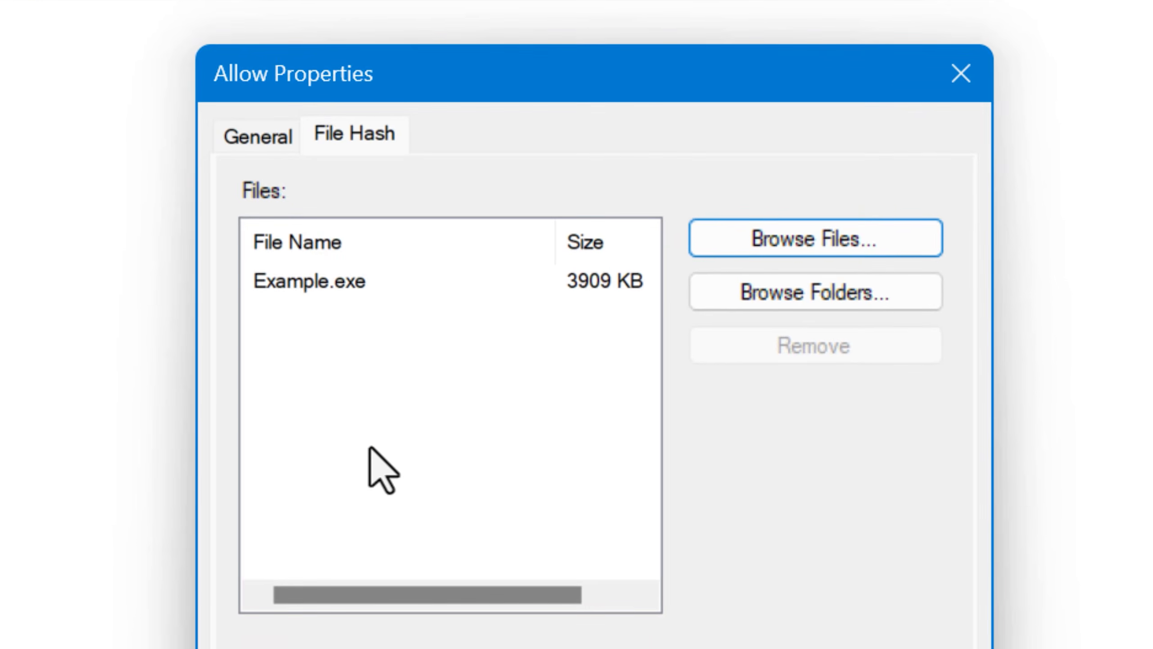
pyautogui.moveTo(572, 648); pyautogui.dragTo(619, 648)
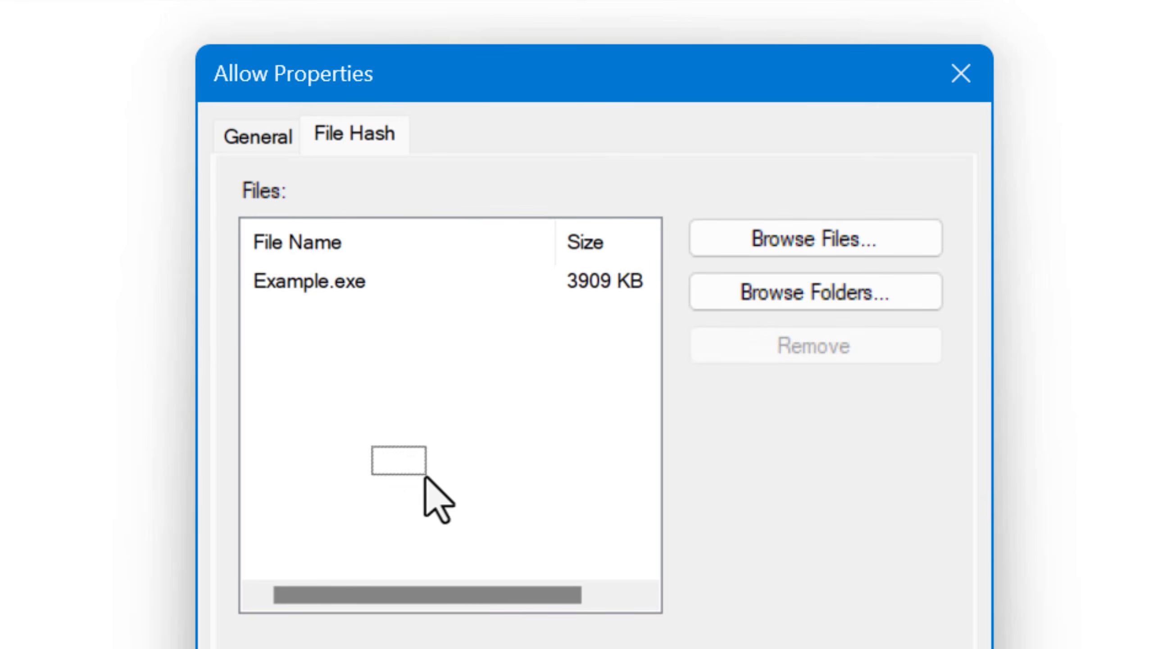
pyautogui.moveTo(425, 475); pyautogui.dragTo(366, 365)
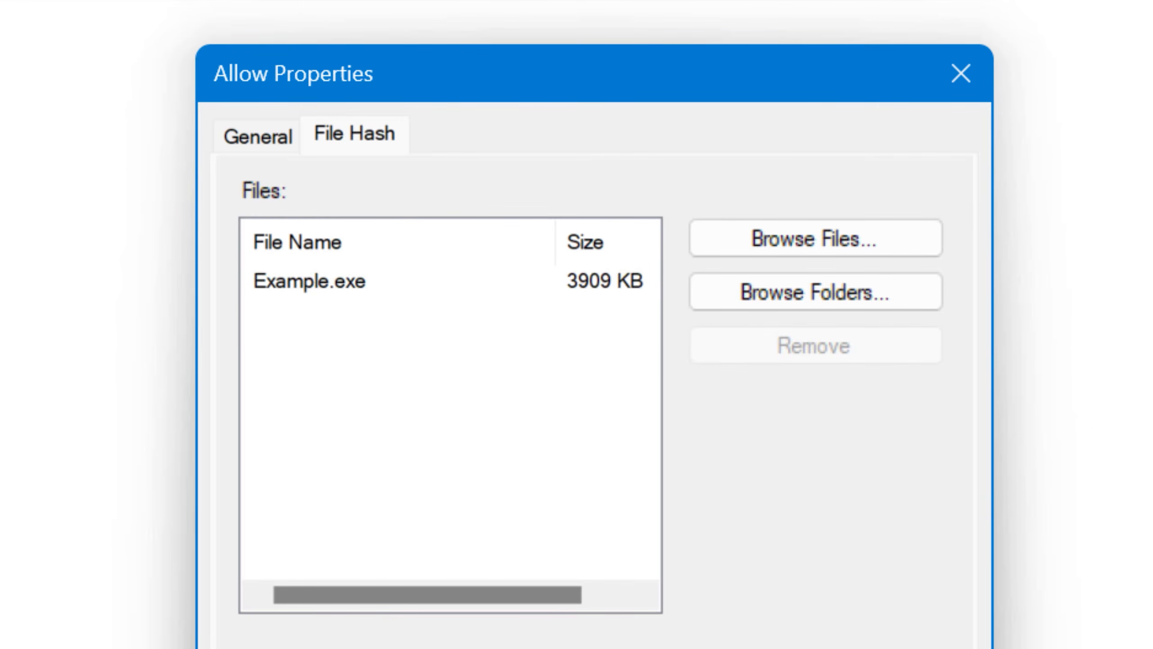
pyautogui.click(728, 253)
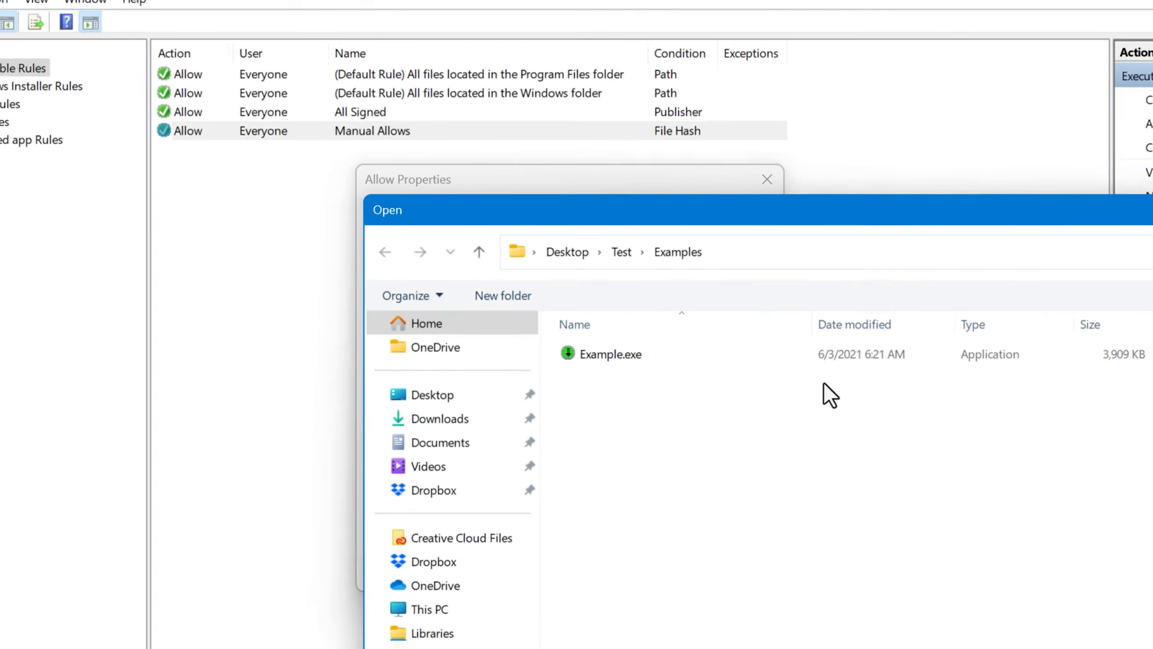
pyautogui.doubleClick(645, 356)
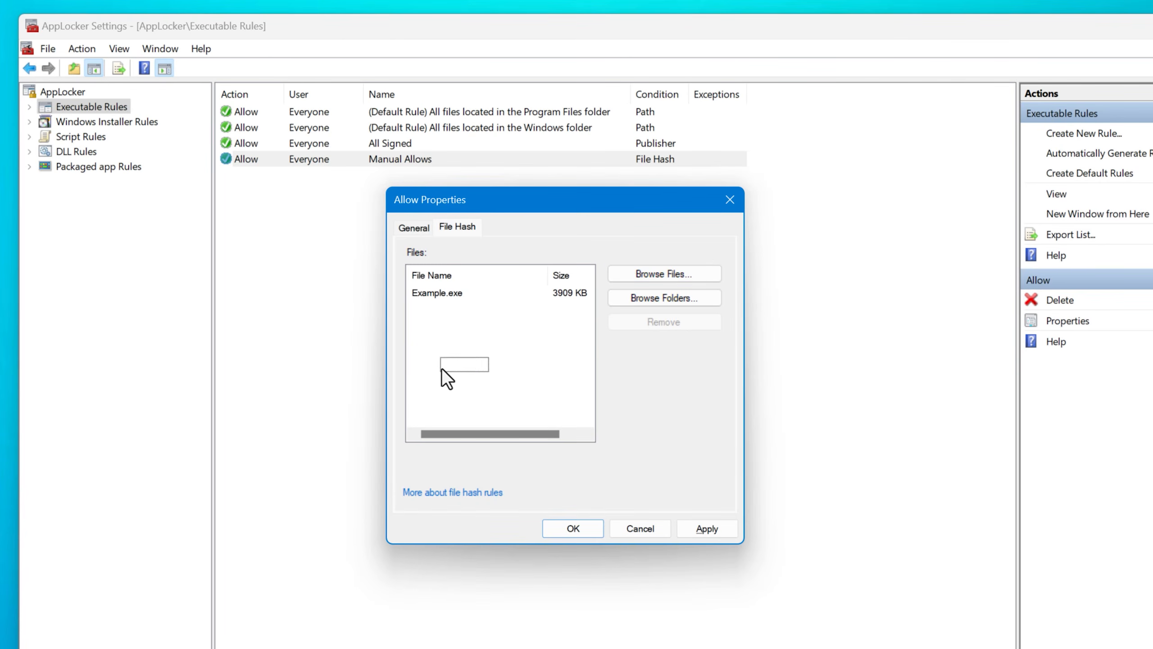
pyautogui.click(582, 527)
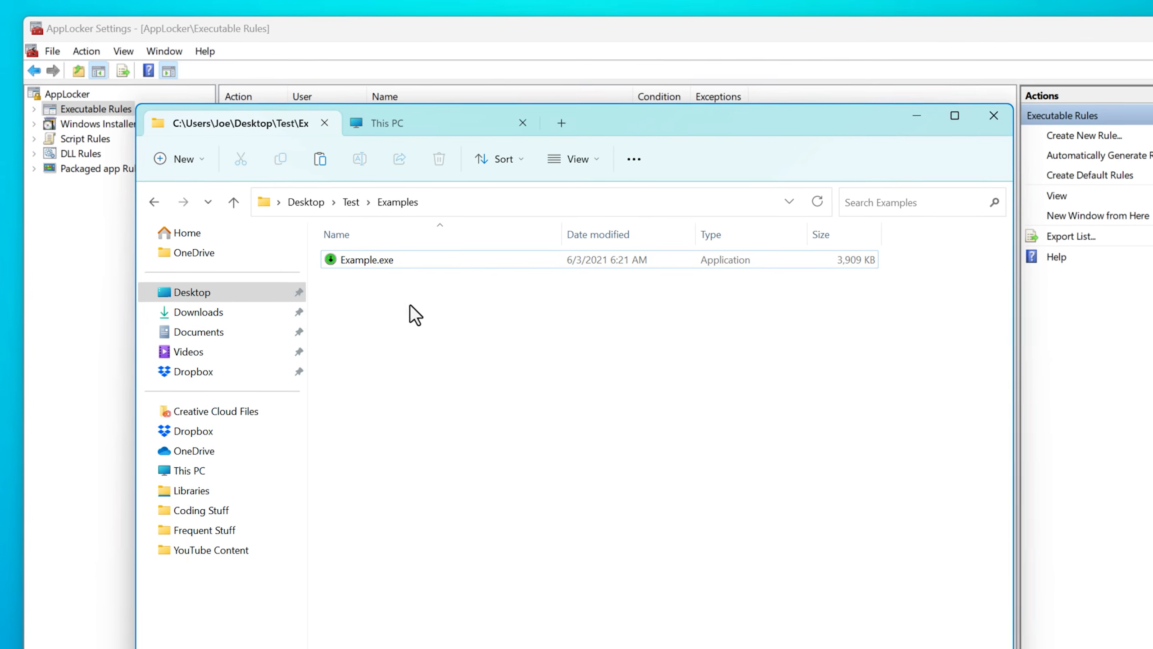
# Step: Run Example.exe from File Explorer to test the rule, and recheck the Manual Allows rule's properties in AppLocker
pyautogui.doubleClick(481, 299)
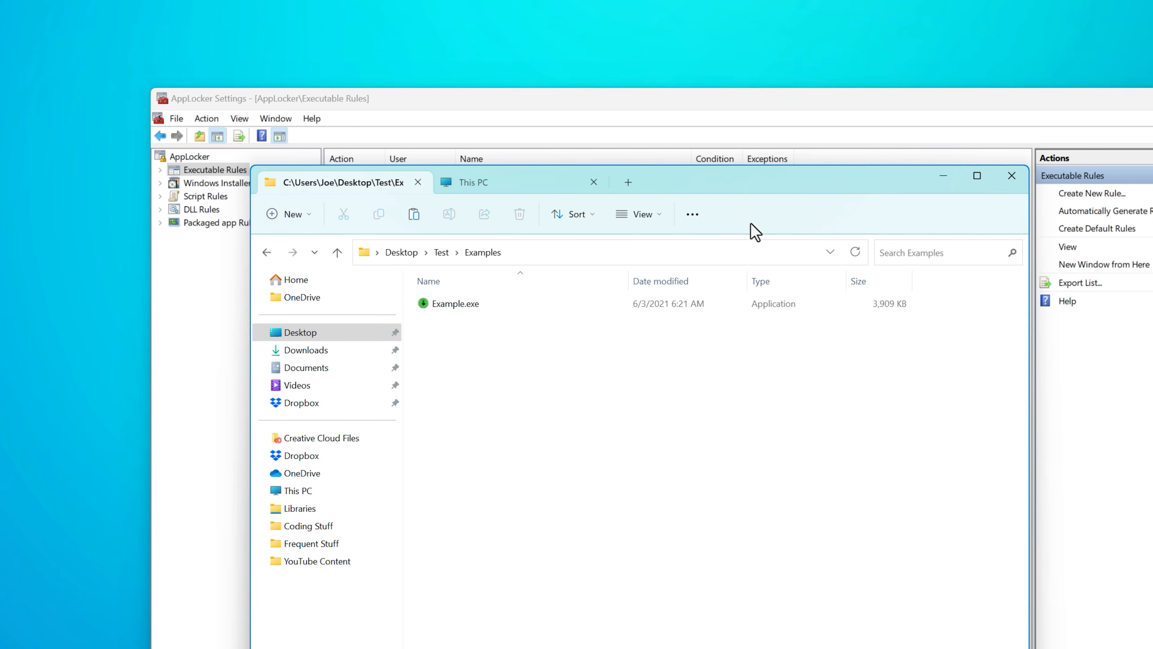
pyautogui.click(529, 109)
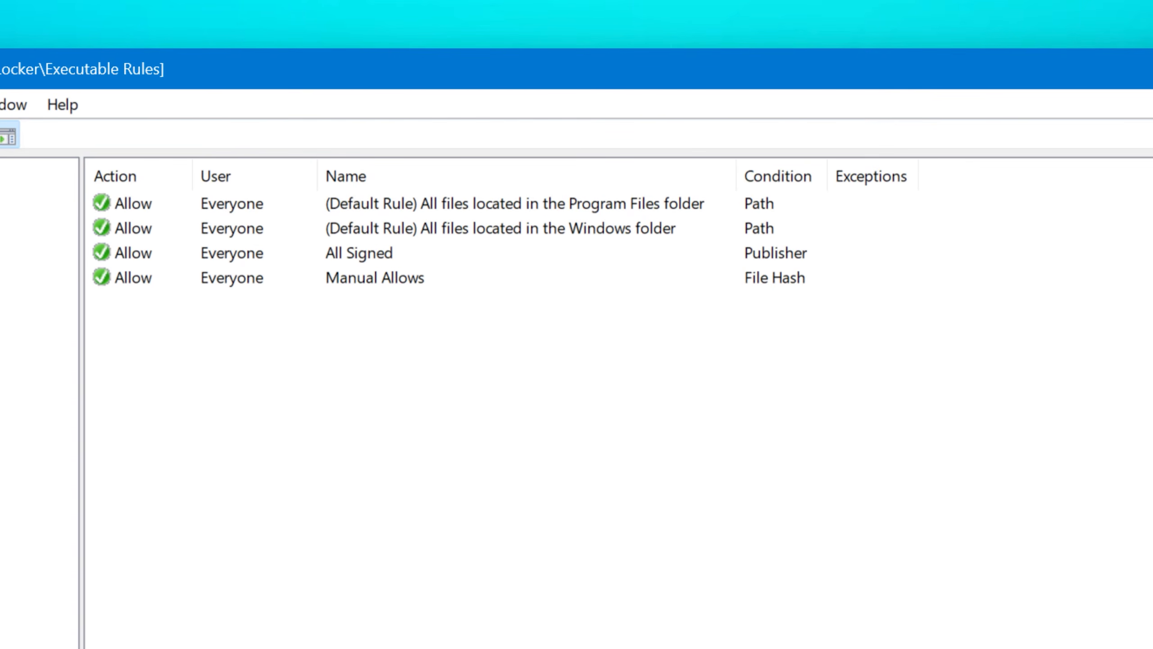
pyautogui.doubleClick(345, 279)
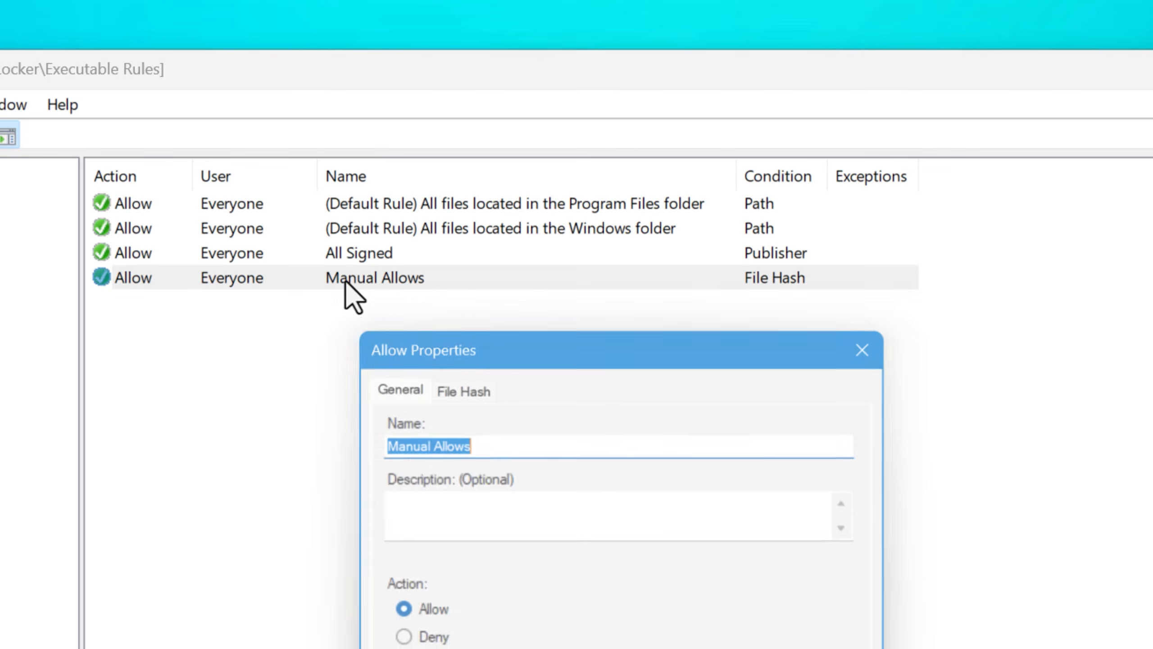
pyautogui.press('Return')
pyautogui.hotkey('alt', 'Tab')
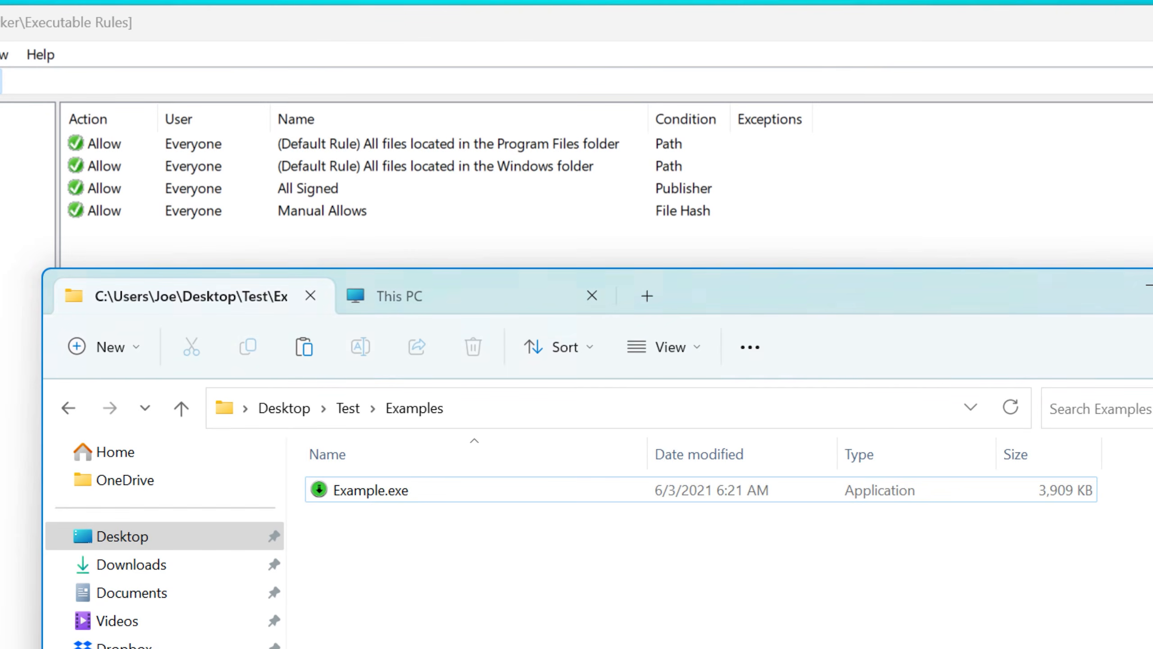
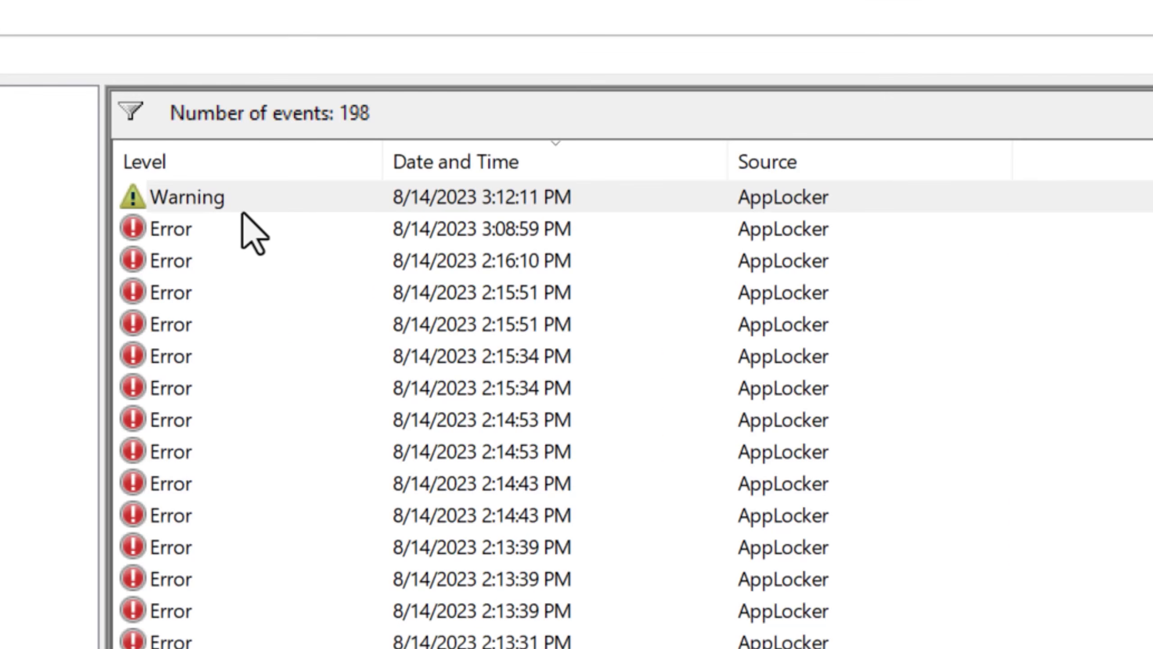
# Step: Switch to Event Viewer and examine the newest AppLocker warning's description, focusing on the NATIVEIMAGES DLL path
pyautogui.click(283, 210)
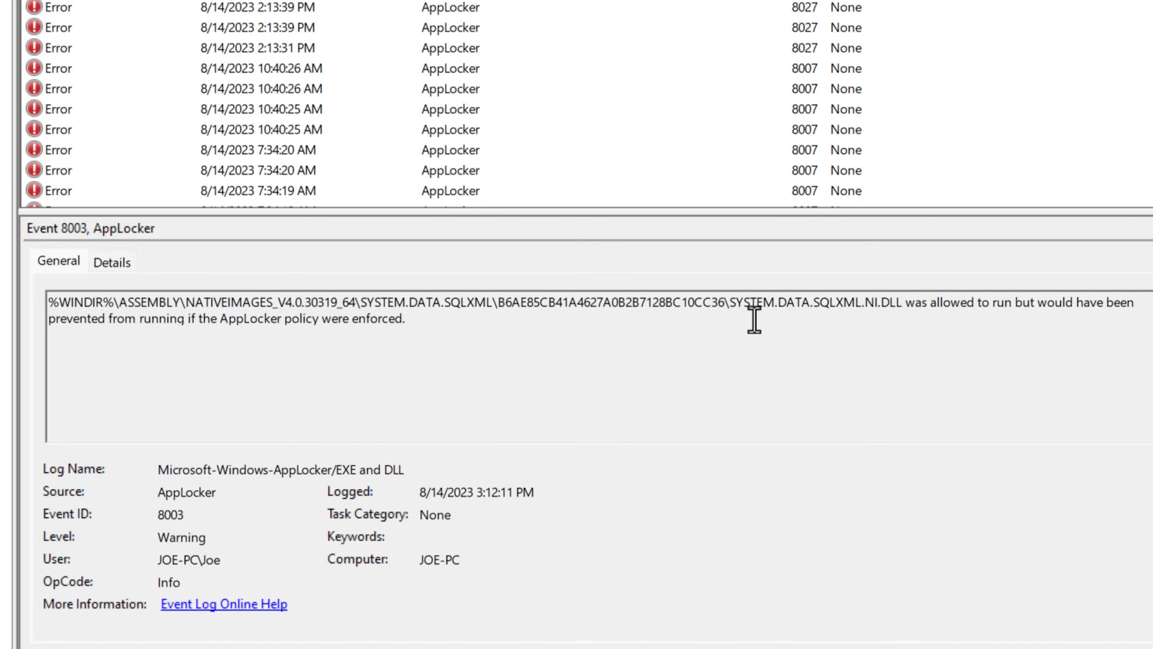
pyautogui.moveTo(897, 302); pyautogui.dragTo(283, 301)
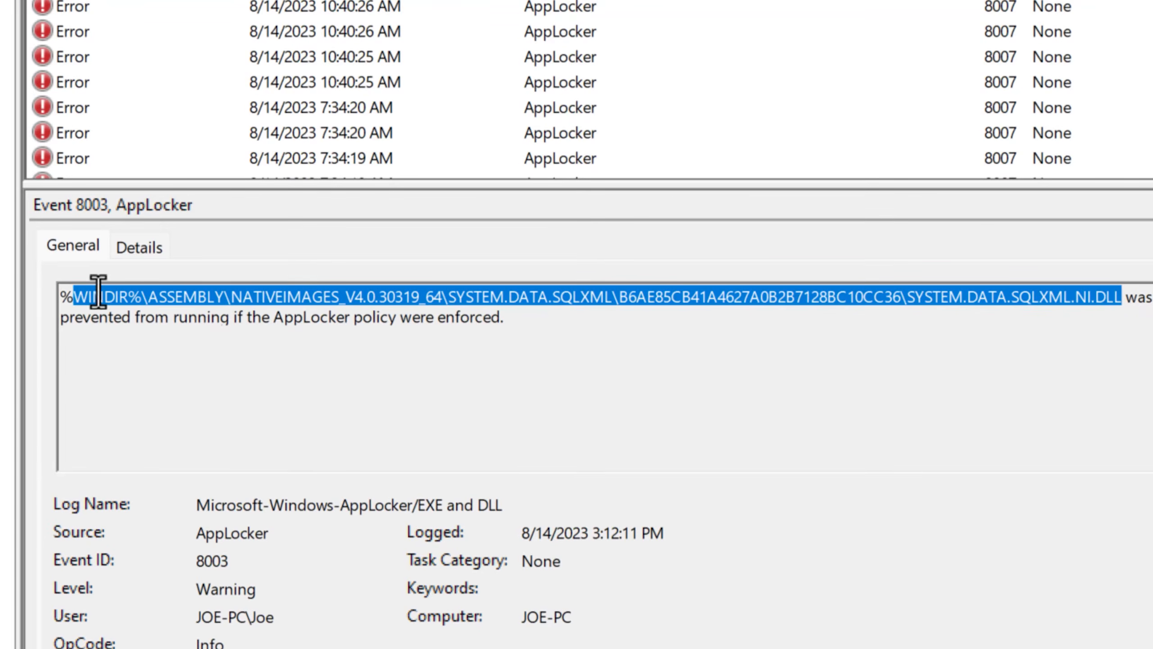
pyautogui.moveTo(353, 295); pyautogui.dragTo(1150, 298)
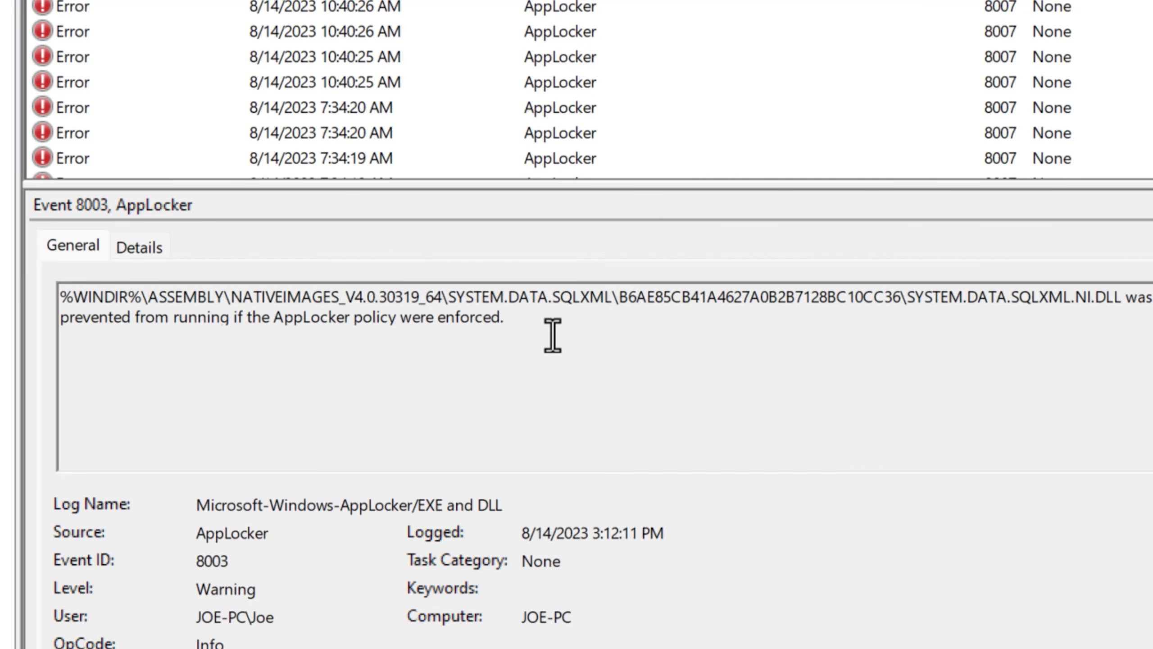
pyautogui.moveTo(233, 301); pyautogui.dragTo(334, 289)
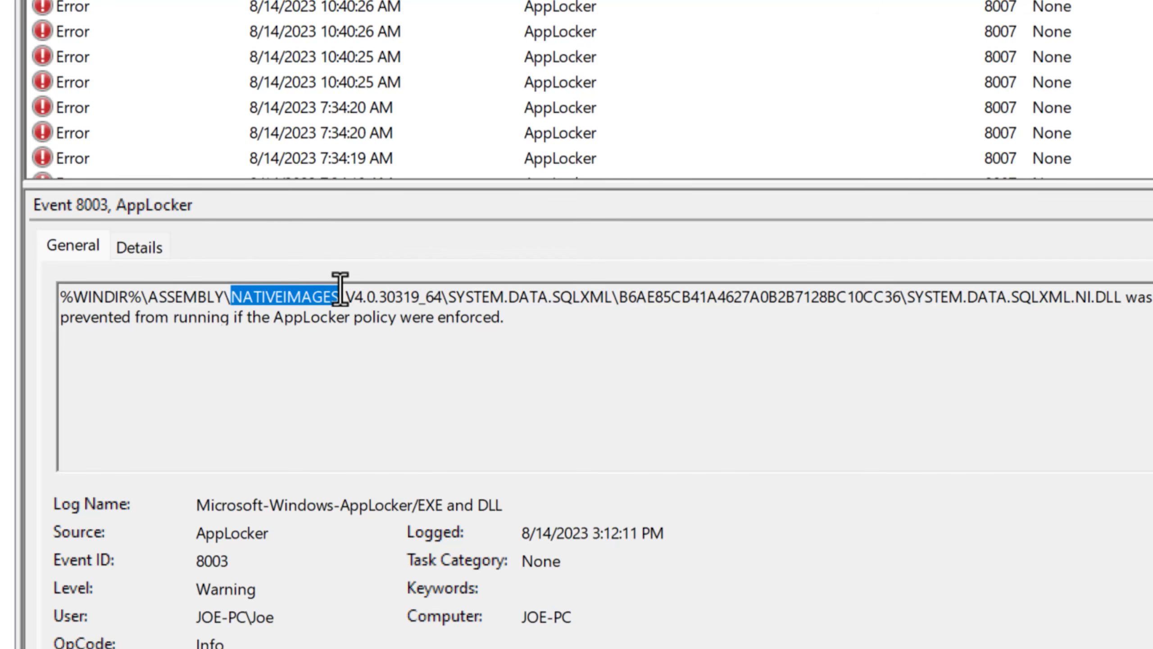
pyautogui.click(340, 290)
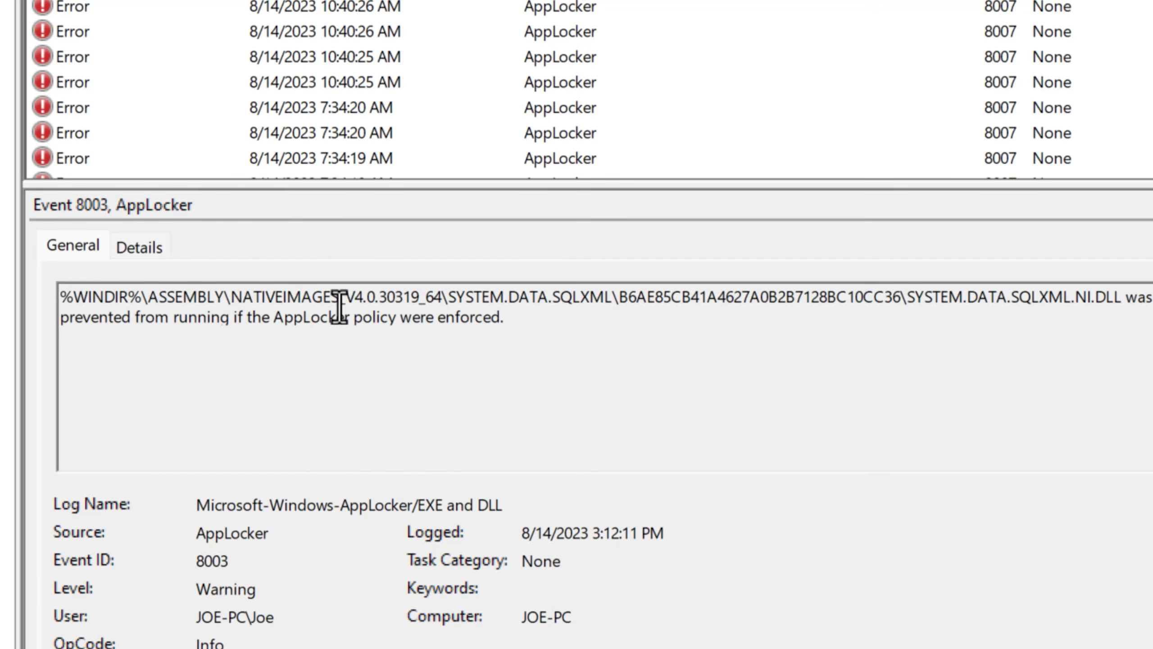
pyautogui.doubleClick(335, 304)
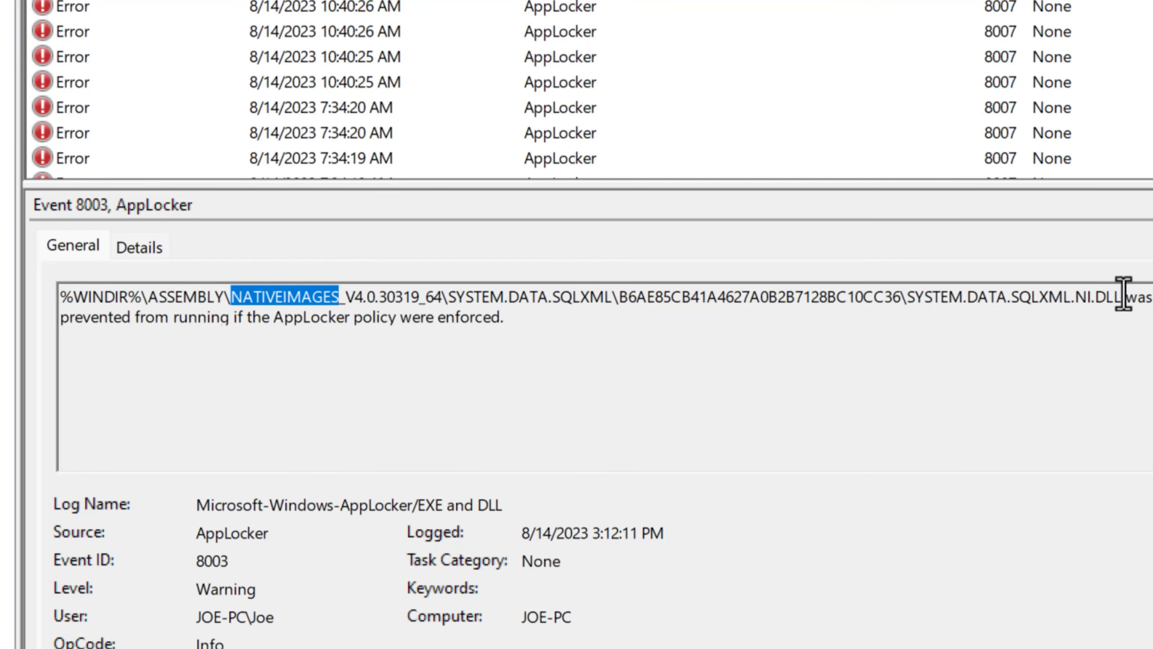
pyautogui.moveTo(1118, 303); pyautogui.dragTo(242, 305)
pyautogui.click(504, 313)
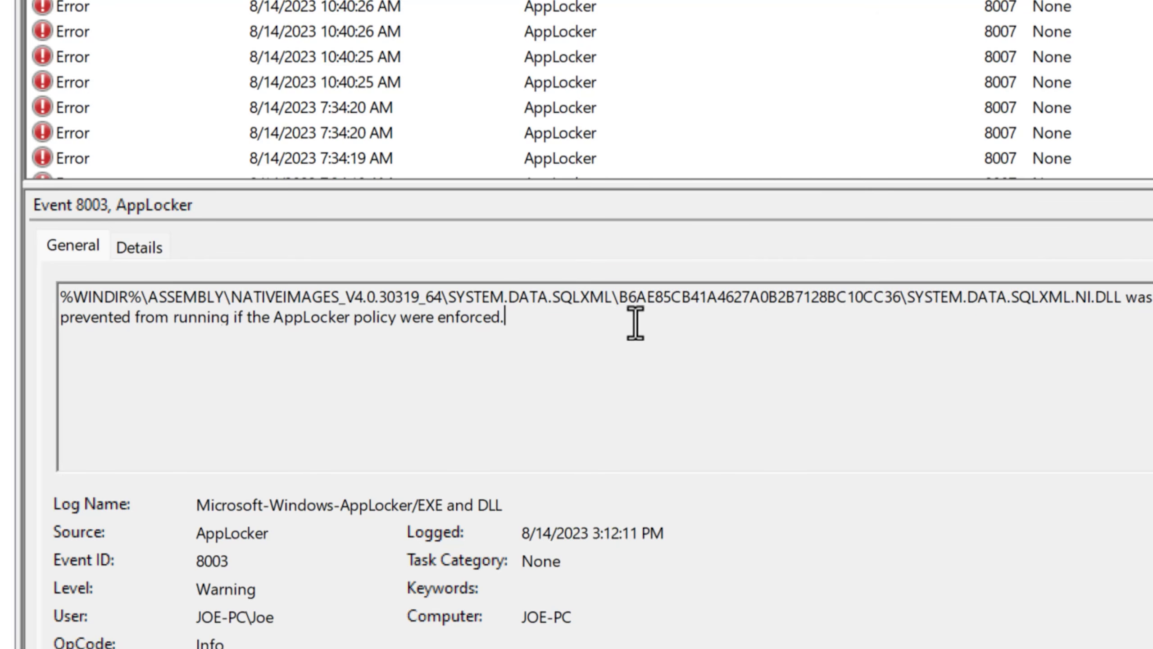
pyautogui.moveTo(1119, 298); pyautogui.dragTo(8, 292)
pyautogui.click(803, 327)
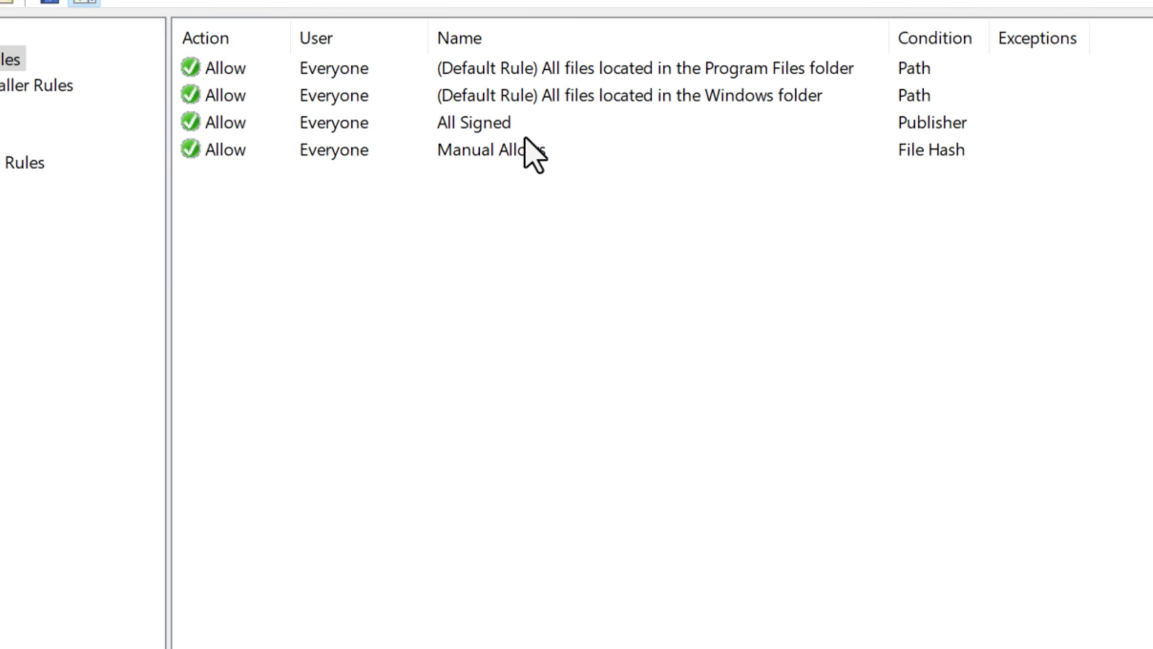
# Step: Open the default rule for files in the Windows folder and examine its path, including the variable and wildcard
pyautogui.click(817, 287)
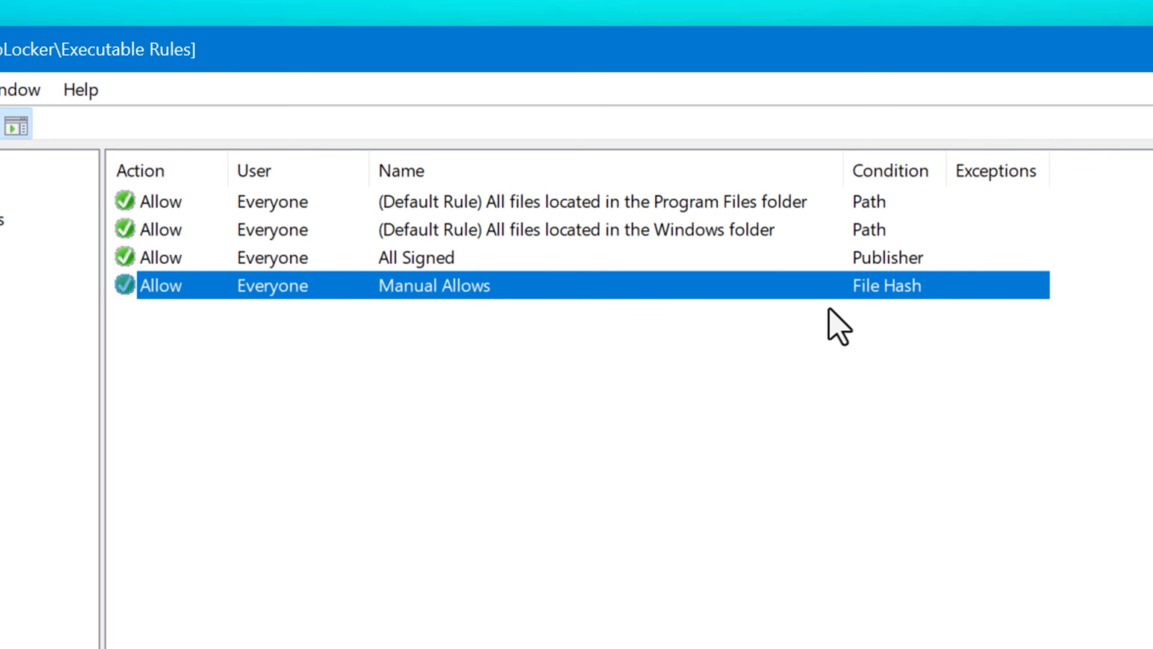
pyautogui.doubleClick(506, 232)
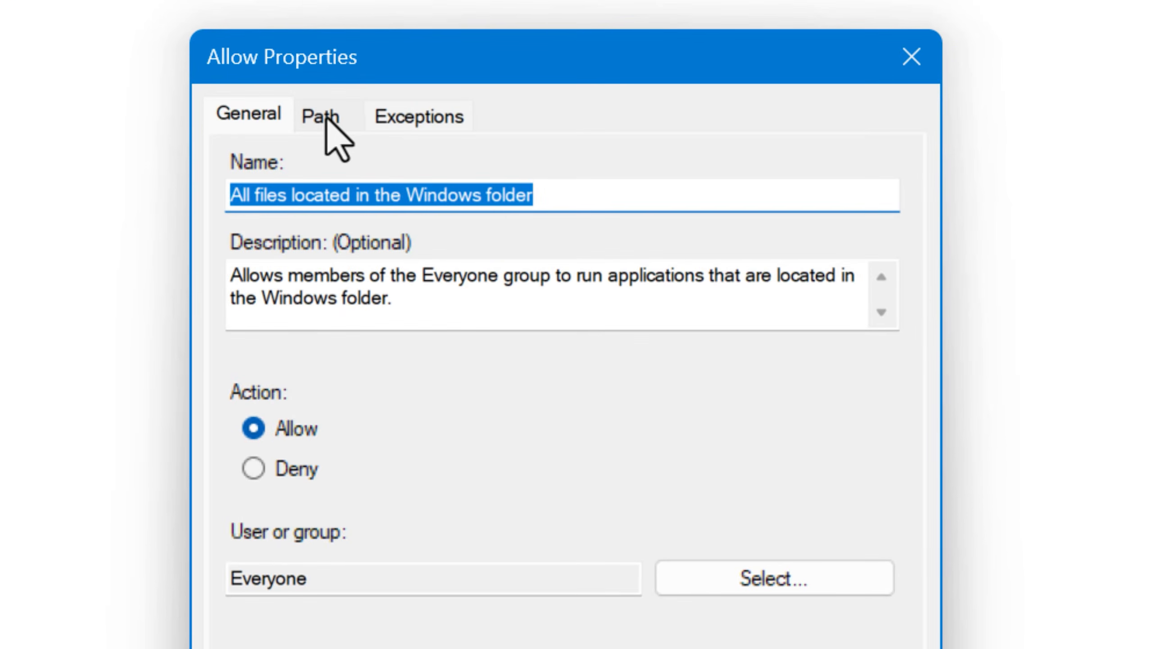
pyautogui.click(320, 114)
pyautogui.moveTo(391, 377); pyautogui.dragTo(207, 382)
pyautogui.click(458, 357)
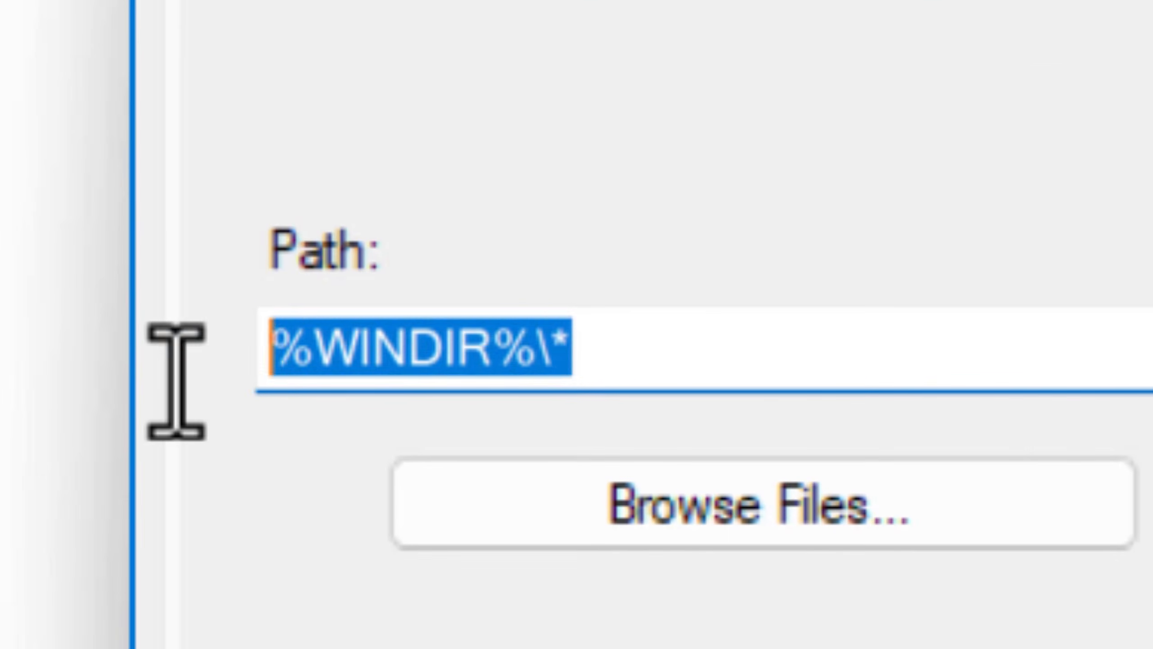
pyautogui.moveTo(271, 354); pyautogui.dragTo(597, 343)
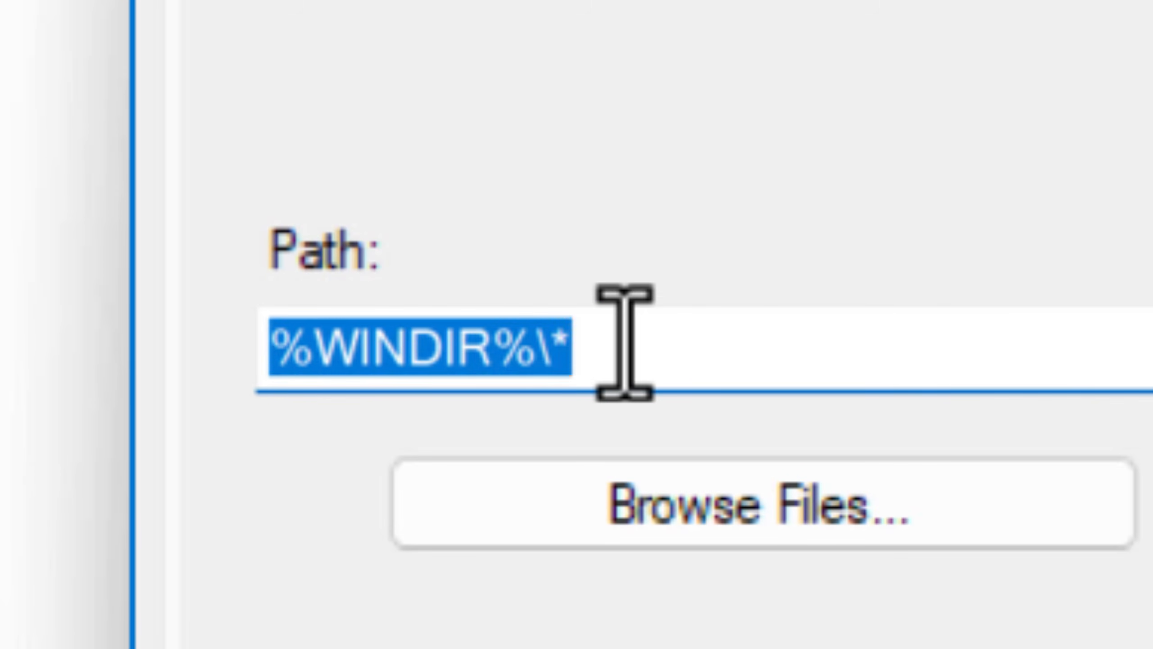
pyautogui.click(618, 353)
pyautogui.moveTo(549, 377); pyautogui.dragTo(803, 342)
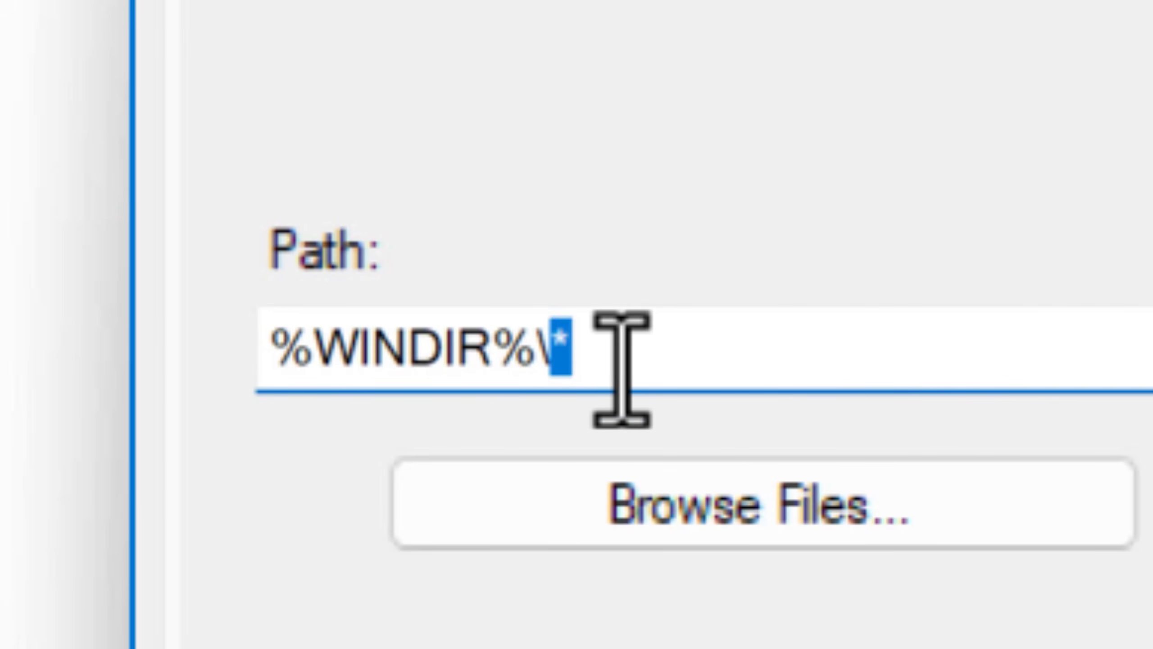
# Step: Start a new executable rule that allows Everyone and uses a Path condition
pyautogui.rightClick(541, 371)
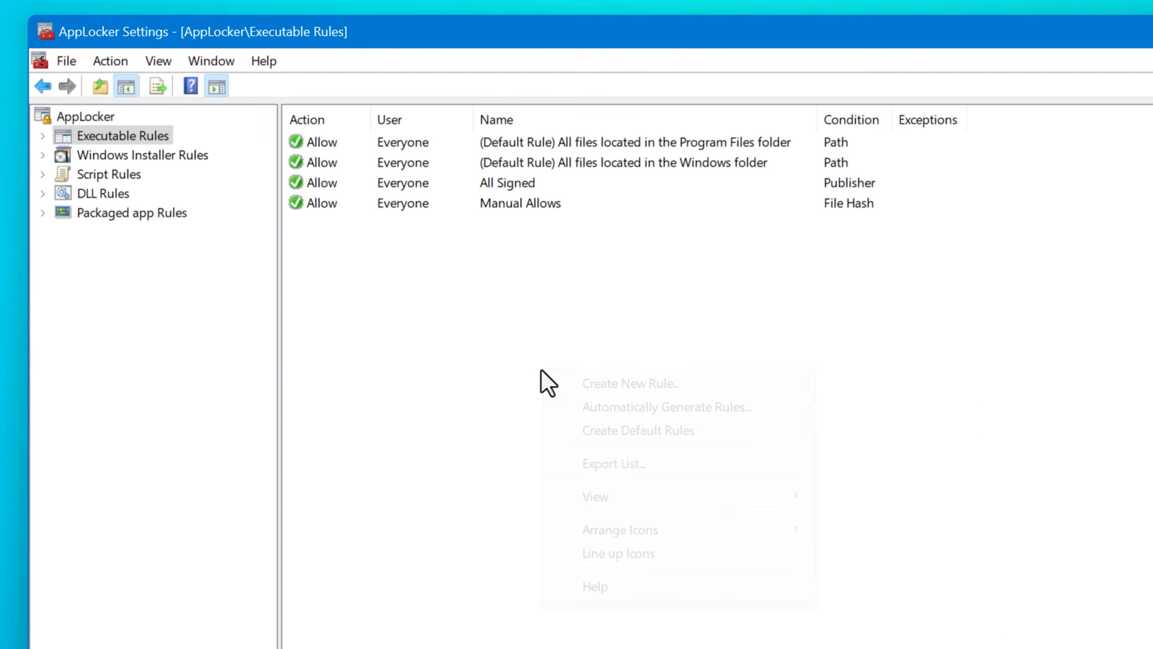
pyautogui.click(490, 360)
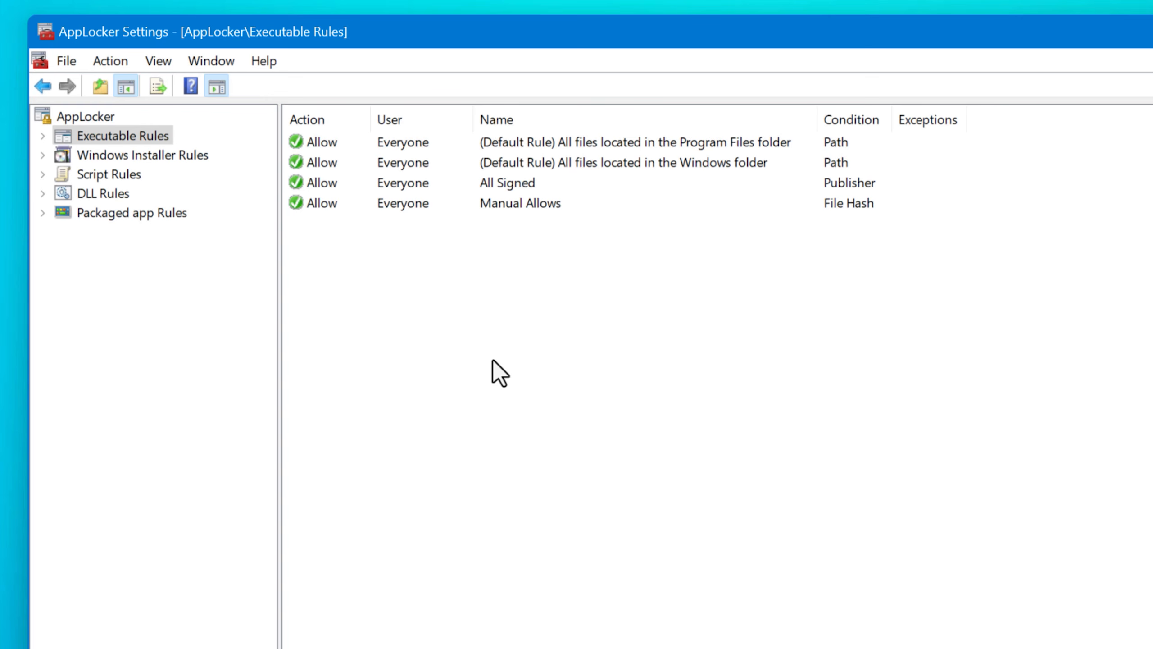
pyautogui.rightClick(511, 360)
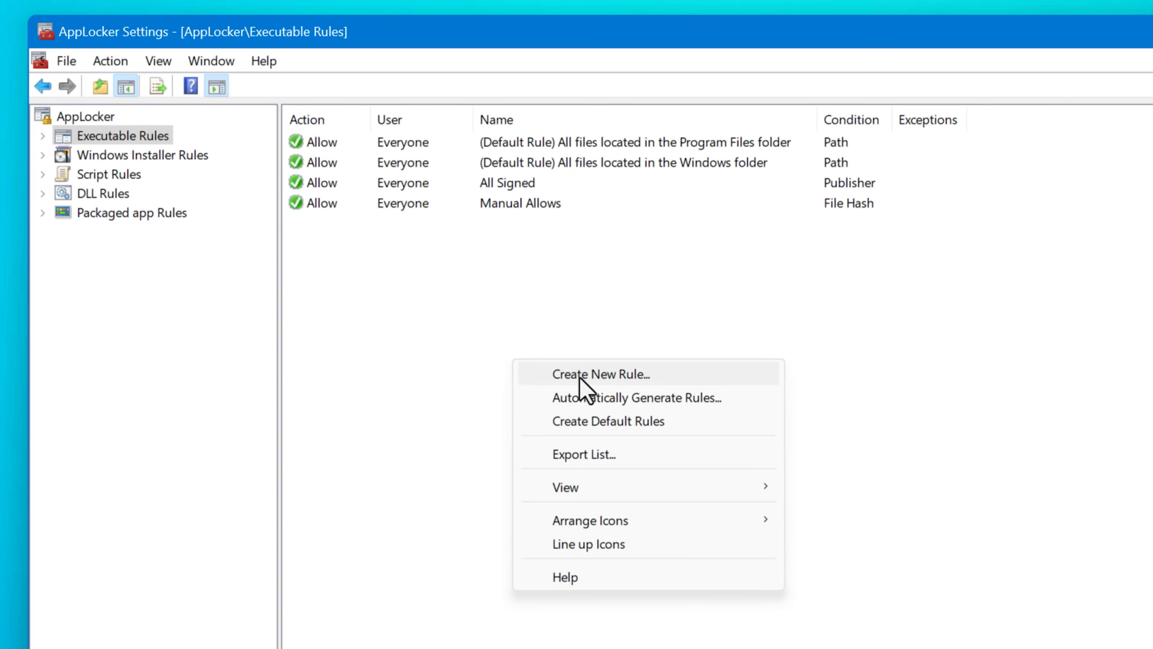
pyautogui.click(660, 372)
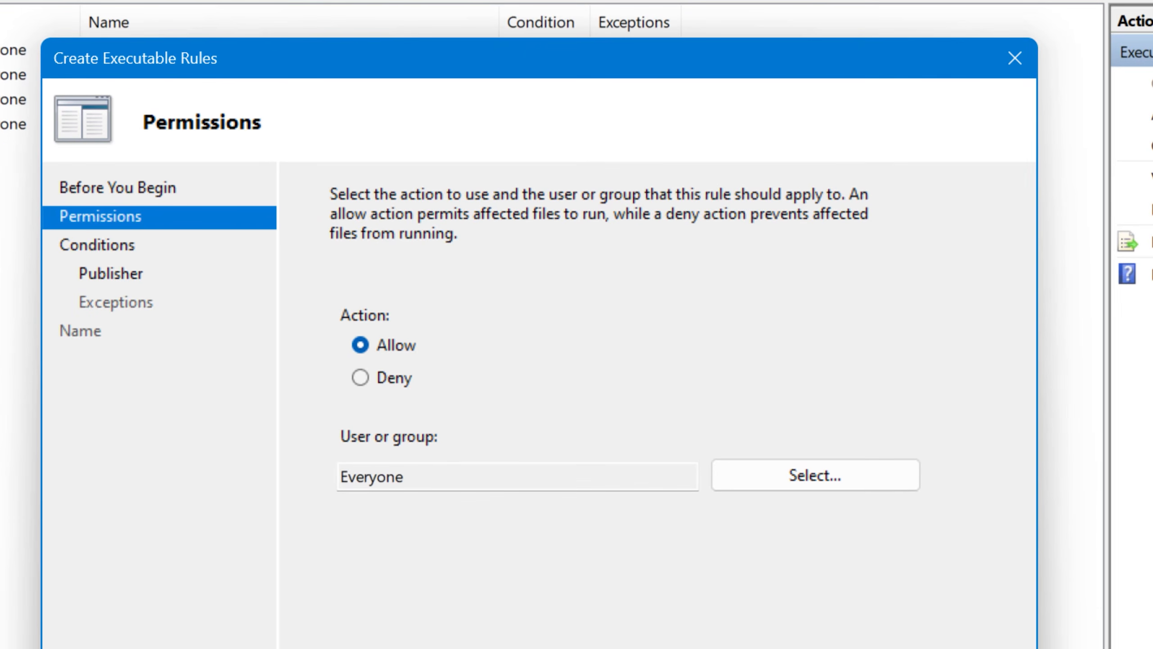
pyautogui.press('Return')
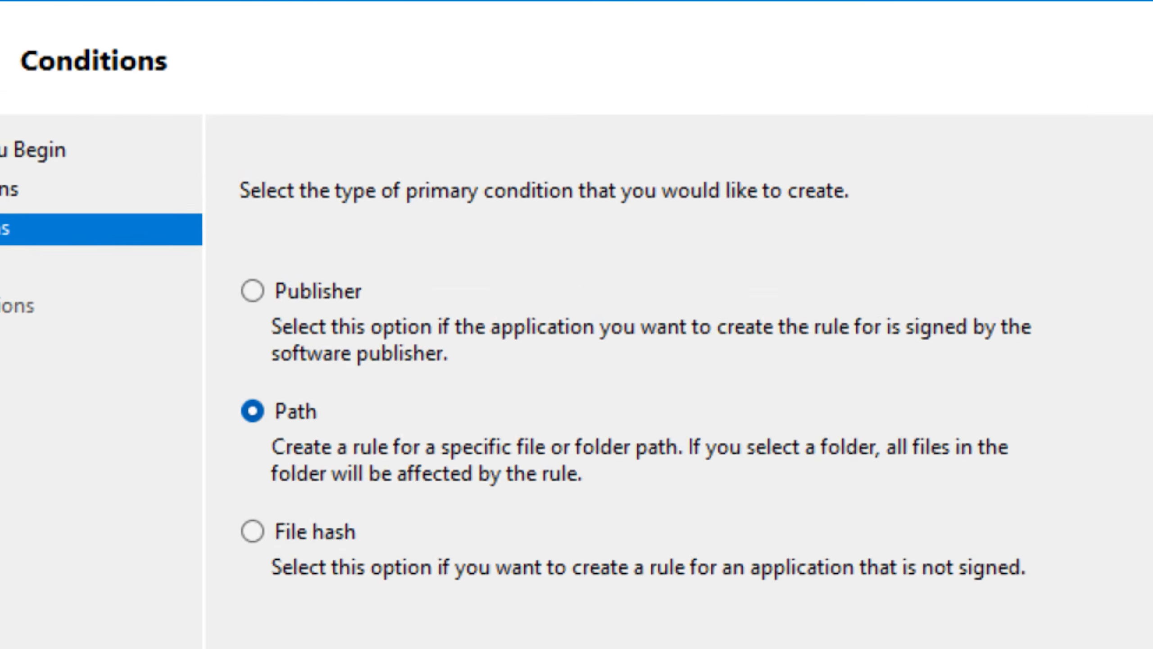
pyautogui.press('Return')
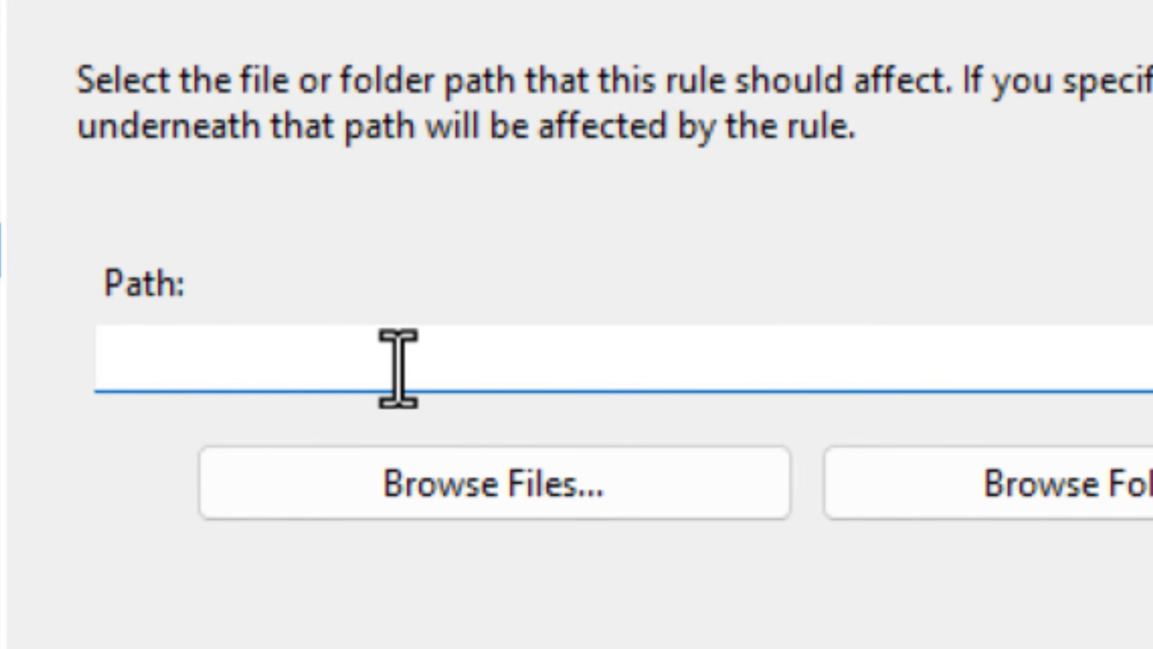
# Step: Set the new rule's path to C:\Downloads\TestFolder\*
pyautogui.write('C:\\Downloads\\')
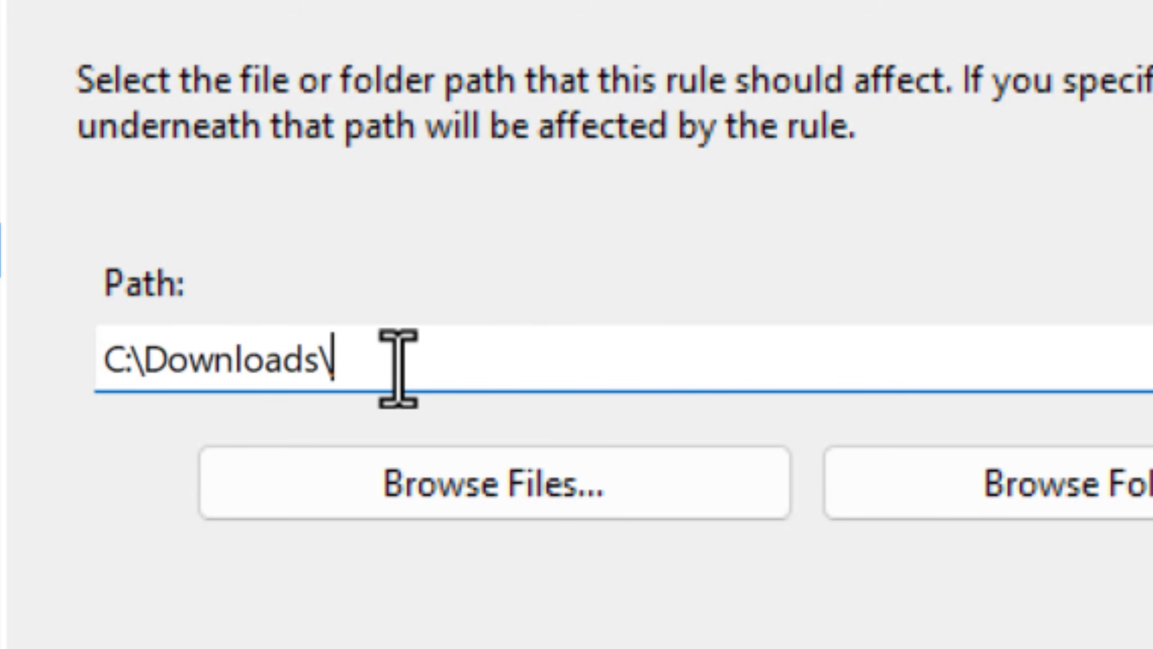
pyautogui.write('TestFolder\\*')
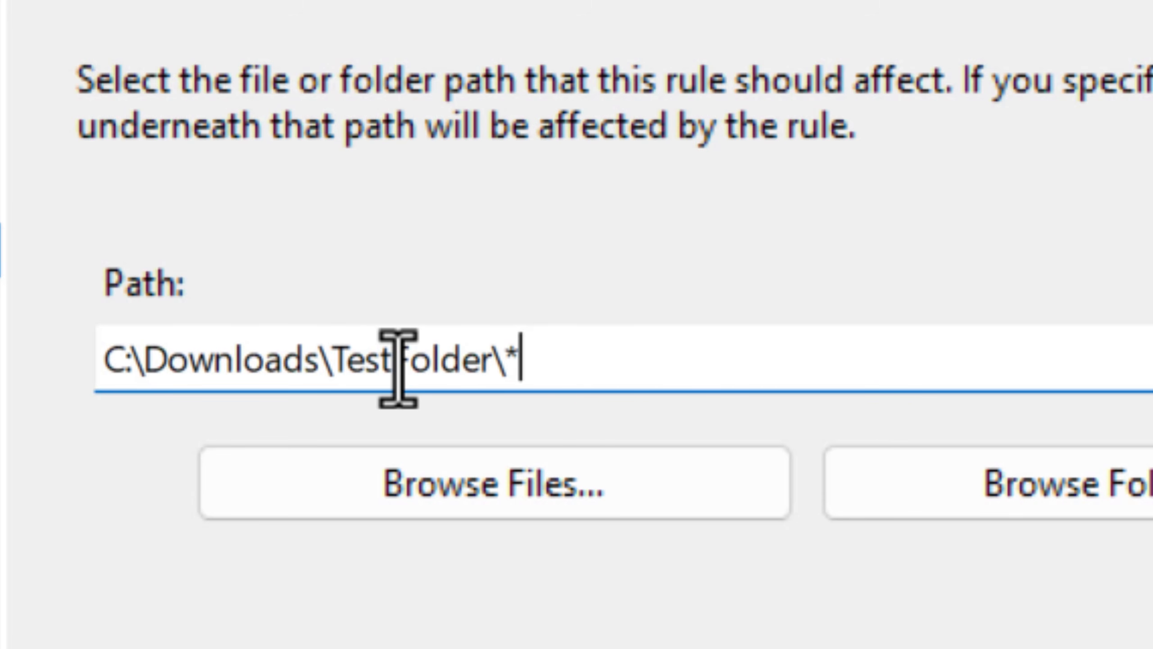
pyautogui.moveTo(618, 364); pyautogui.dragTo(141, 358)
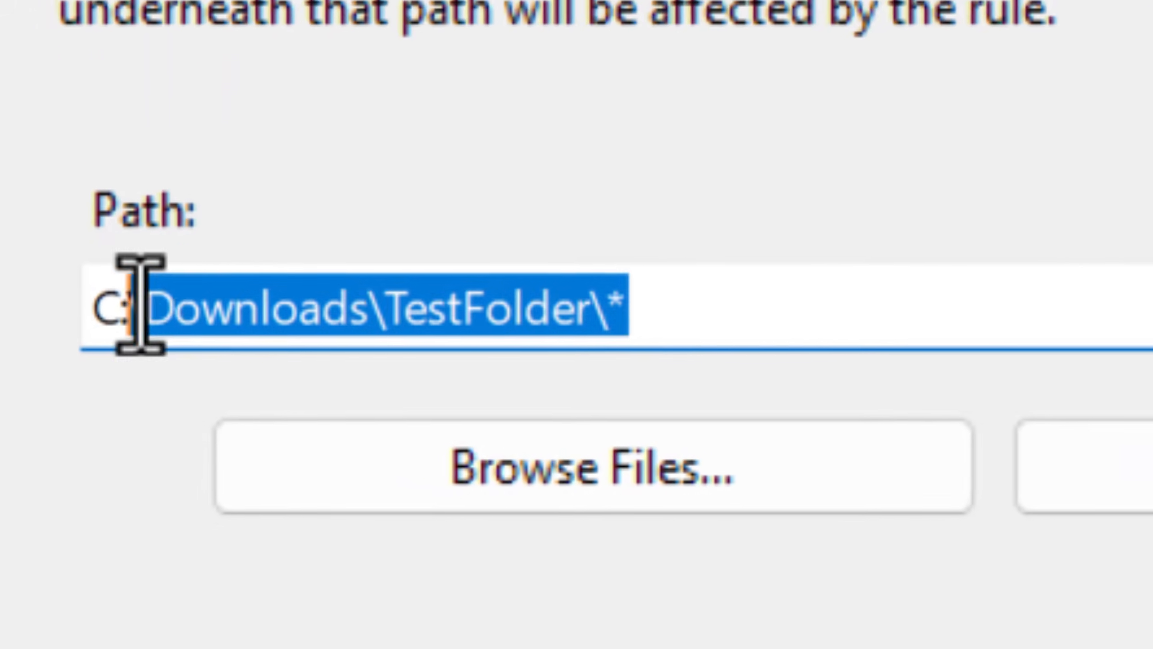
pyautogui.click(993, 288)
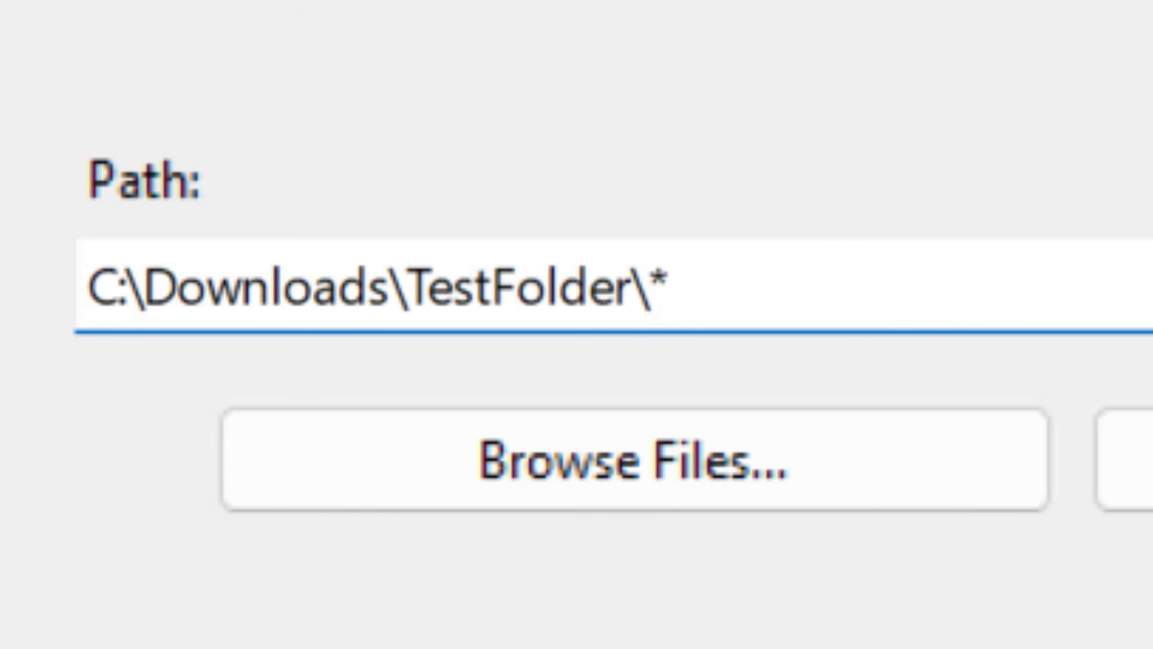
pyautogui.press('Return')
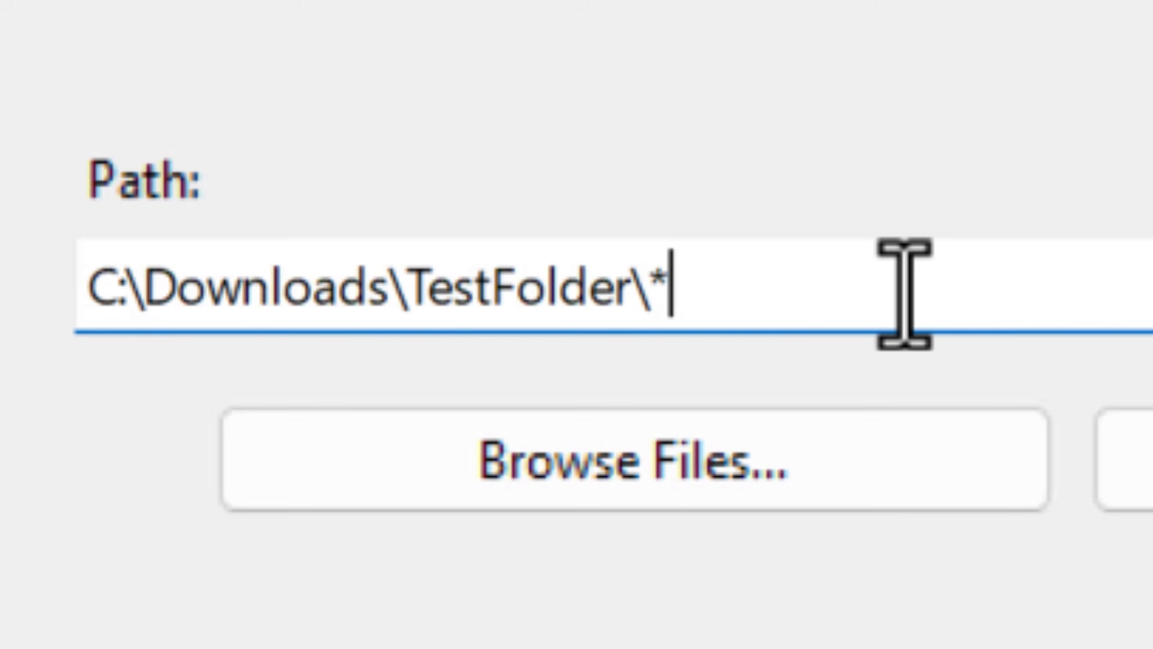
# Step: Limit the rule's path to batch files by extending it to C:\Downloads\TestFolder\*.bat
pyautogui.write('\\')
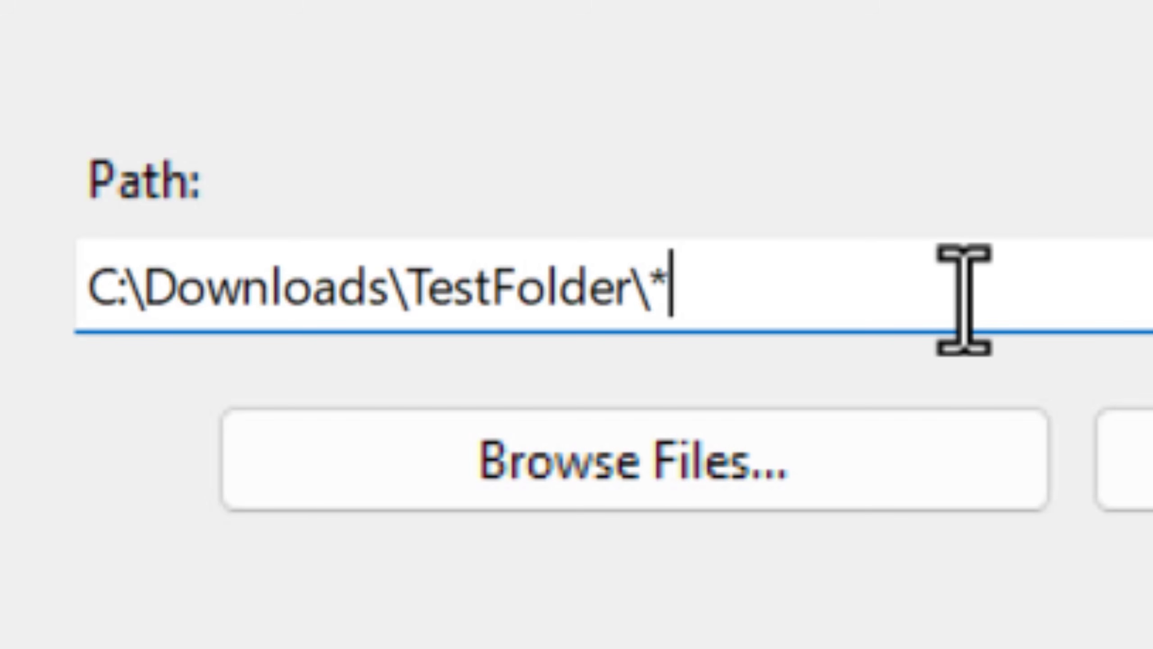
pyautogui.write('.bat')
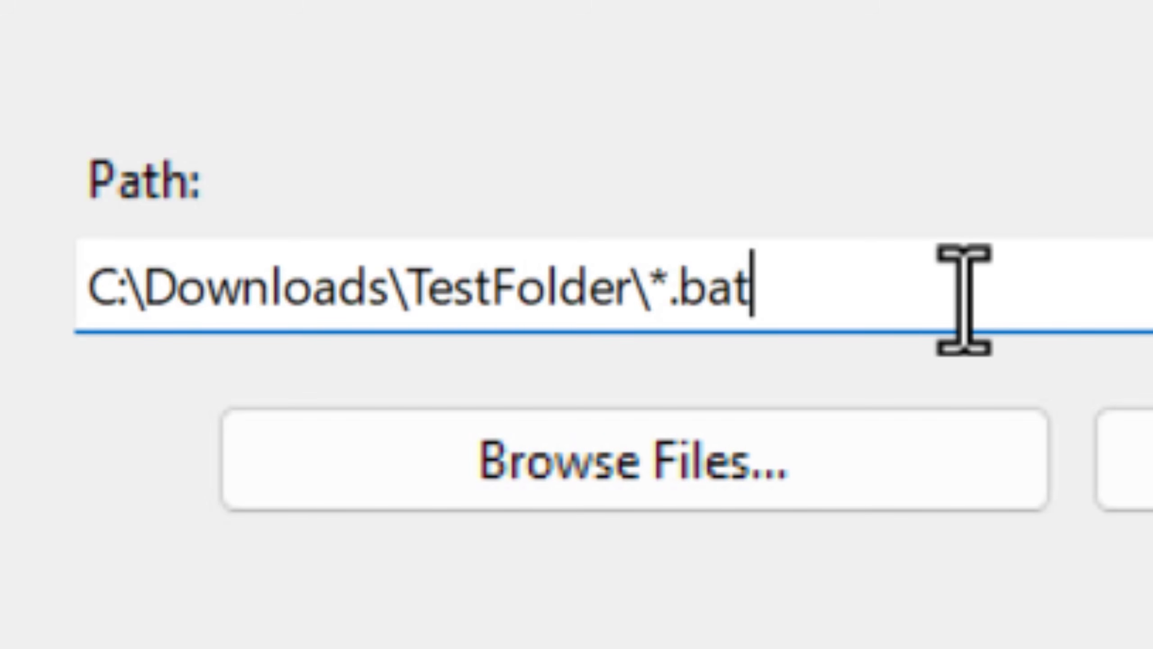
pyautogui.press('BackSpace')
pyautogui.press('BackSpace')
pyautogui.press('BackSpace')
pyautogui.press('BackSpace')
pyautogui.write('.')
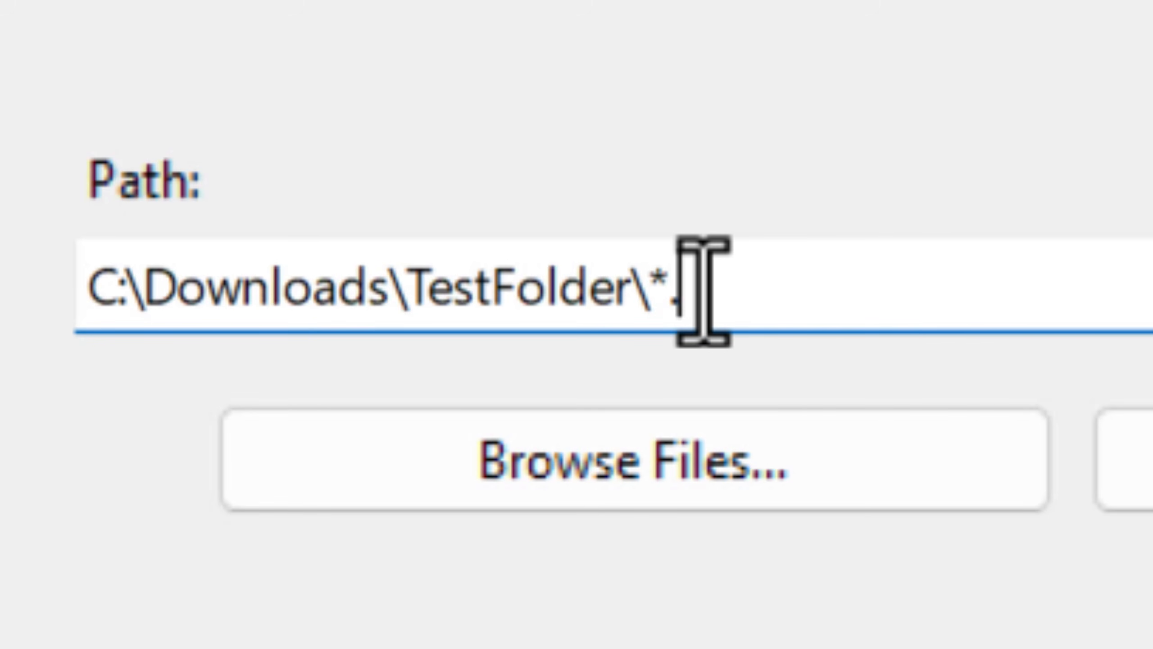
pyautogui.write('bat')
pyautogui.moveTo(793, 304); pyautogui.dragTo(641, 363)
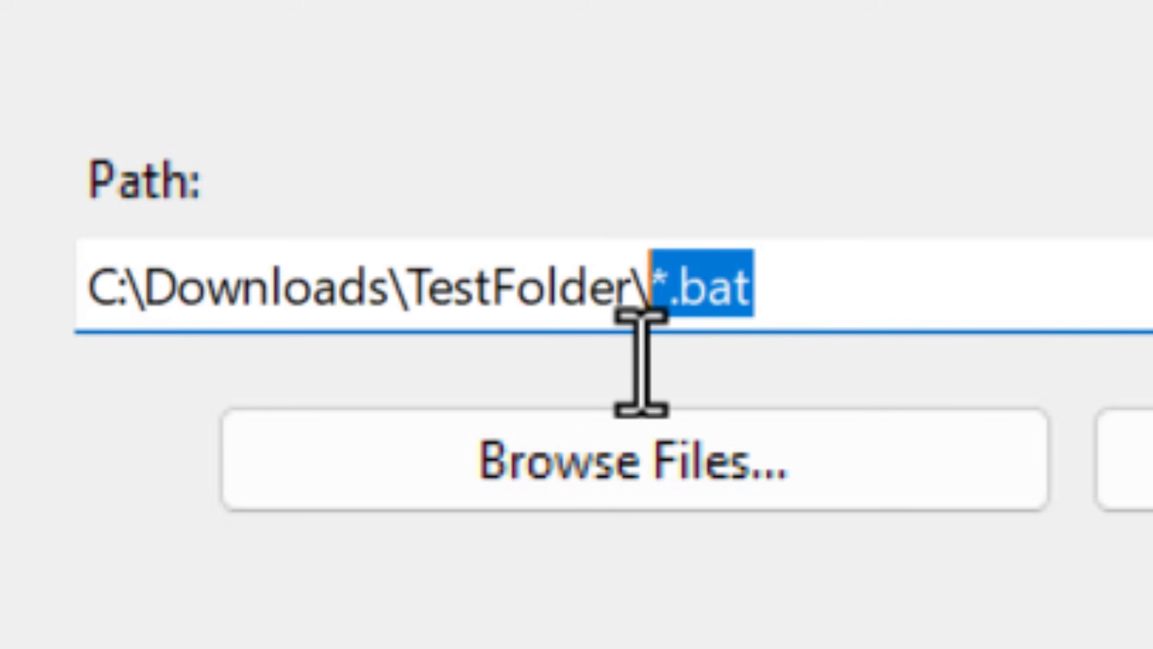
pyautogui.press('Right')
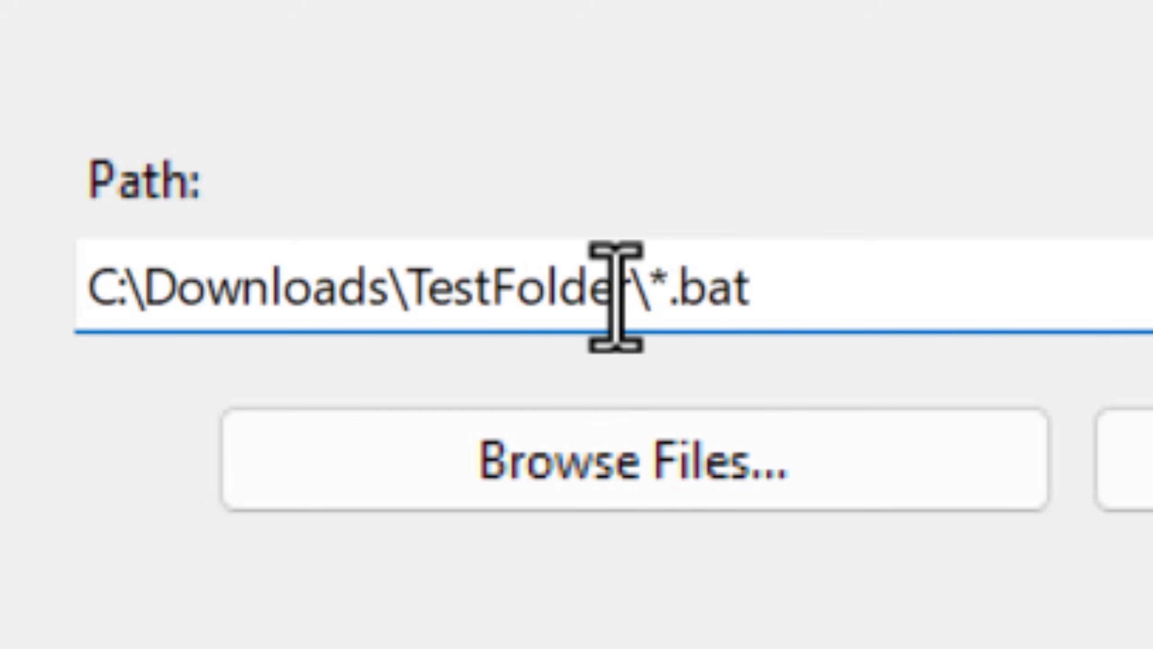
# Step: Switch to File Explorer and compare the rule's path with blah1.bat and the subfolder in Downloads\TestFolder
pyautogui.moveTo(650, 304); pyautogui.dragTo(405, 301)
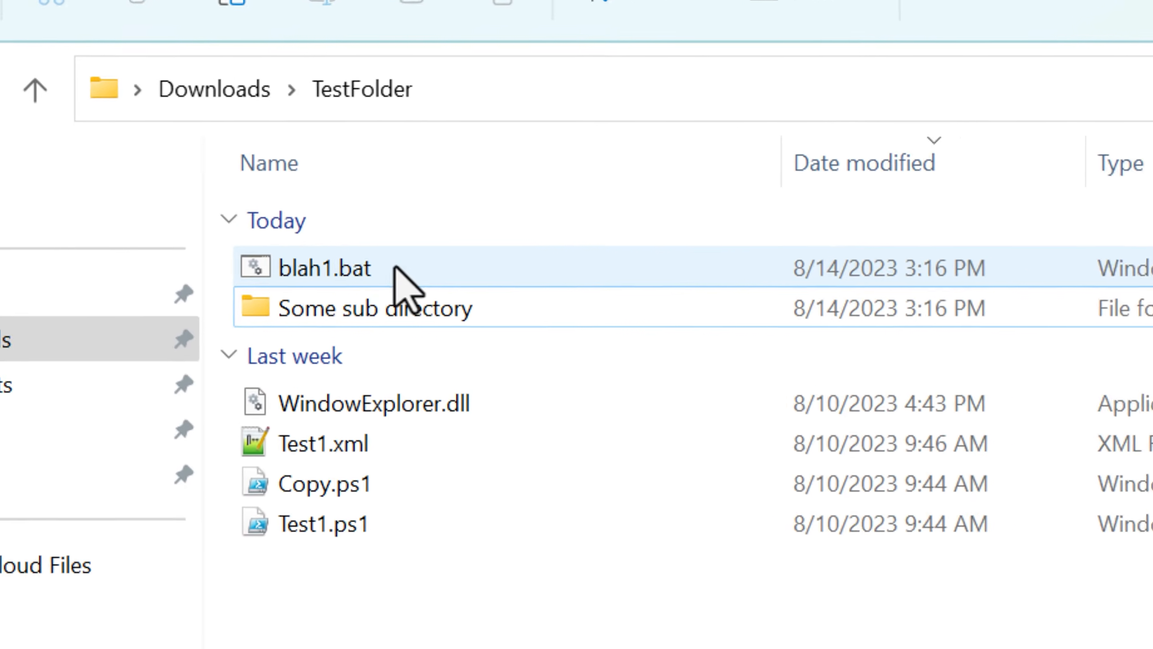
pyautogui.click(394, 269)
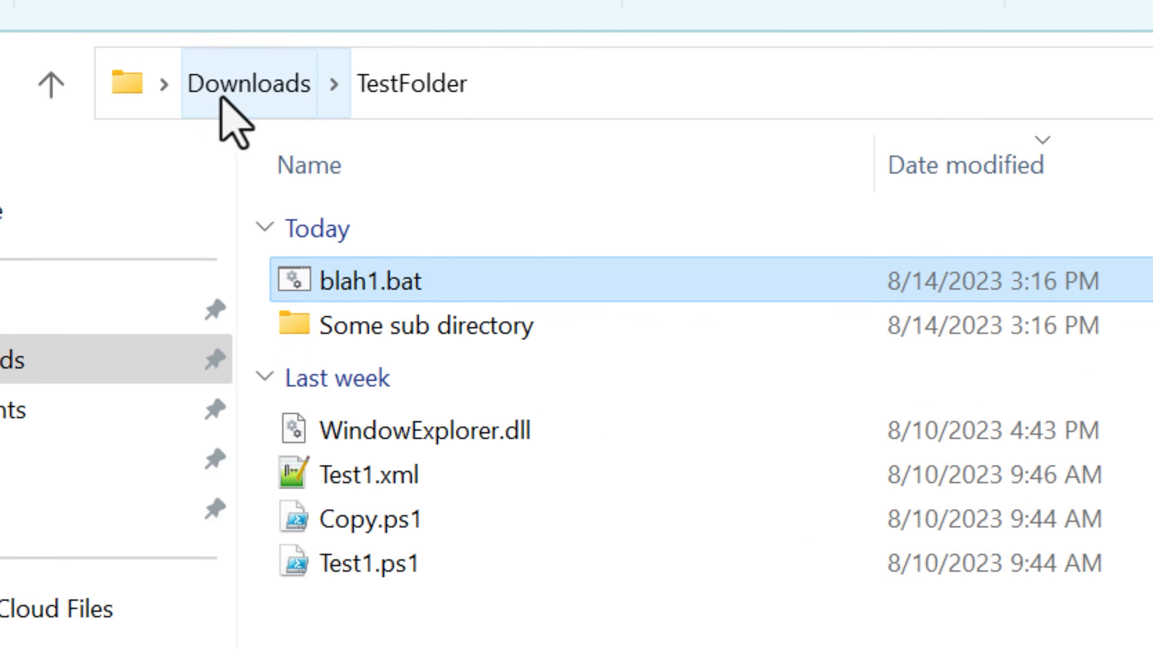
pyautogui.click(513, 96)
pyautogui.click(386, 287)
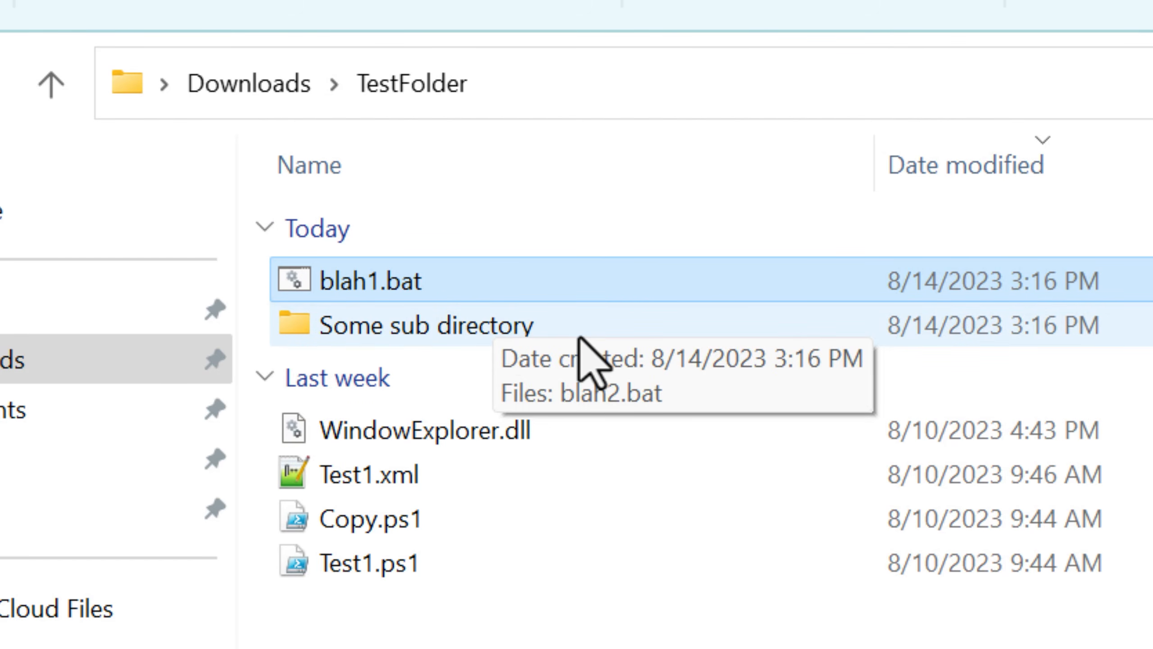
# Step: Examine the batch files blah1.bat in TestFolder and blah2.bat in its Some sub directory folder
pyautogui.doubleClick(442, 336)
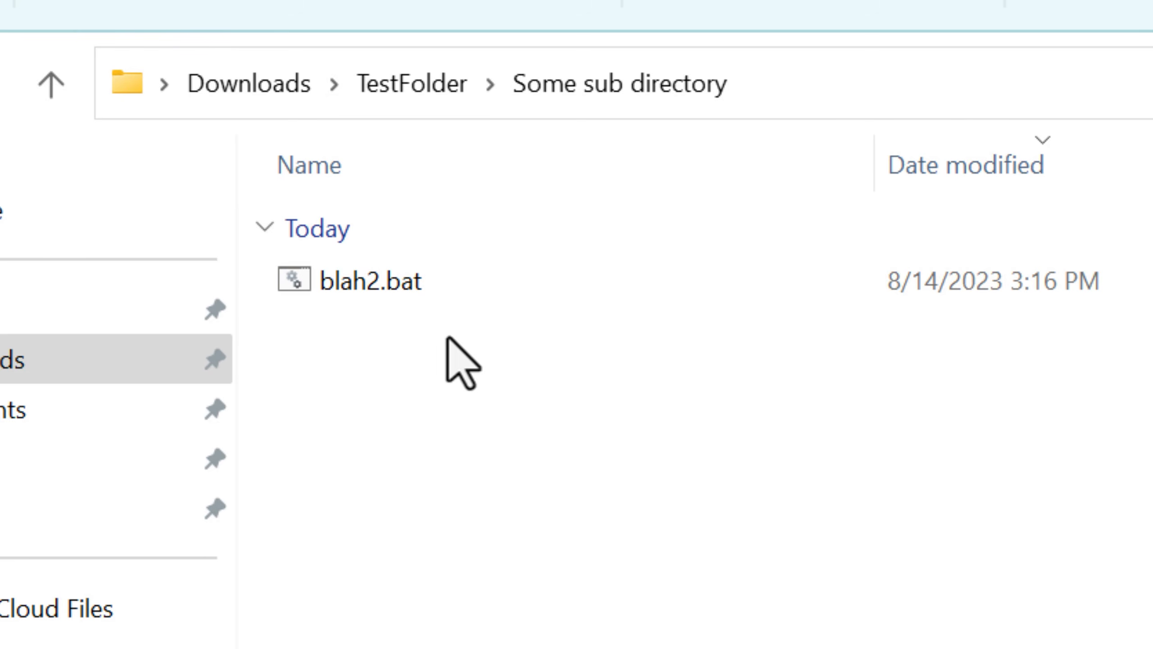
pyautogui.click(740, 90)
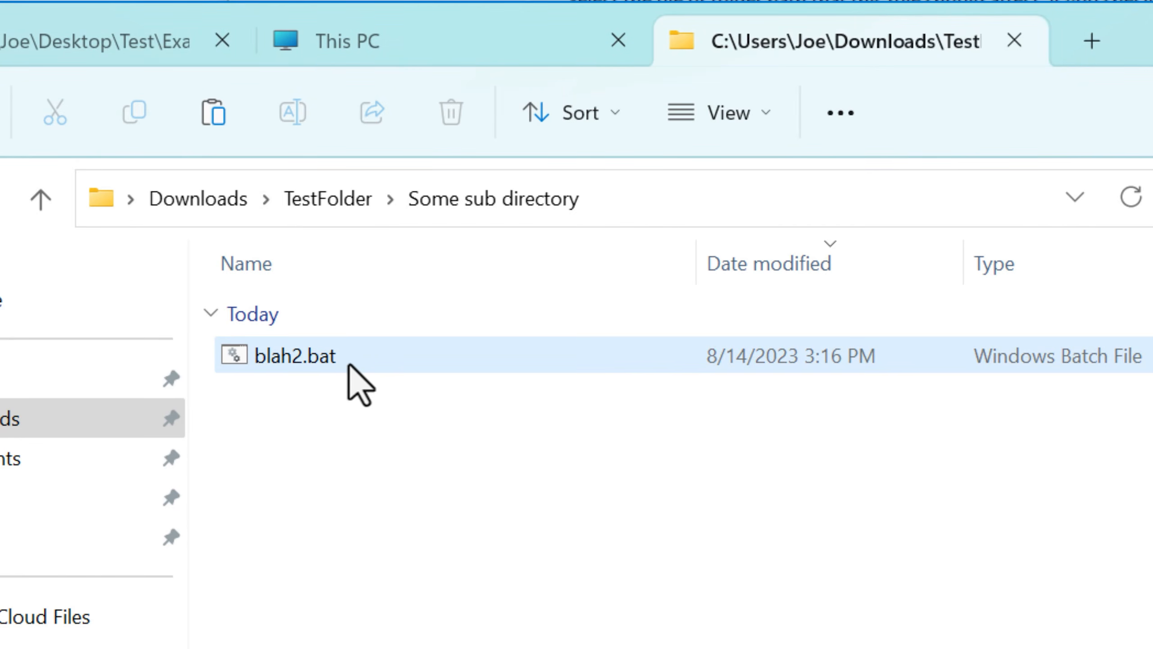
pyautogui.click(348, 363)
pyautogui.click(319, 200)
pyautogui.click(331, 359)
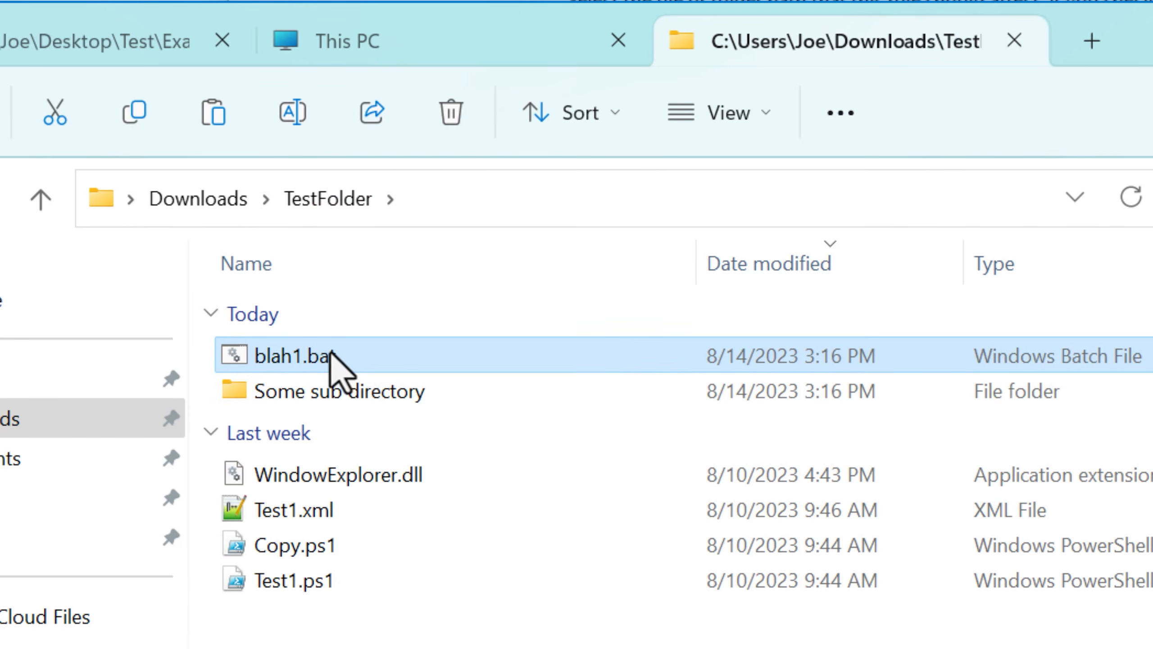
pyautogui.doubleClick(363, 392)
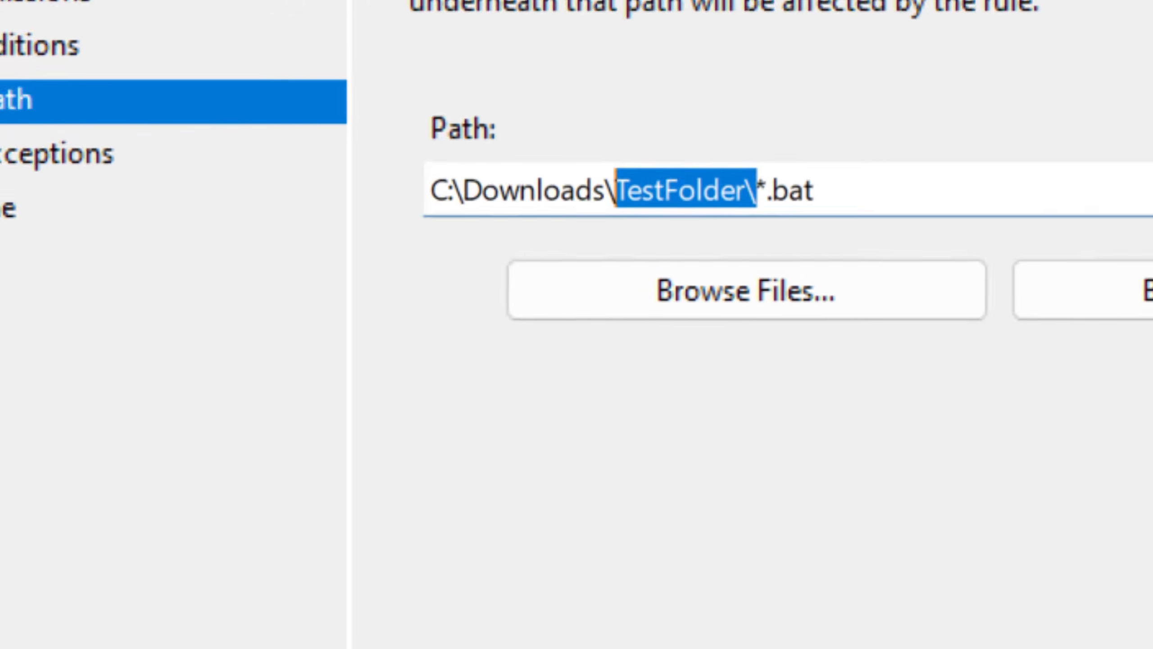
# Step: Change the rule's path to C:\Downloads\TestFolder\*\*.bat so it targets batch files inside subfolders
pyautogui.moveTo(829, 191); pyautogui.dragTo(761, 227)
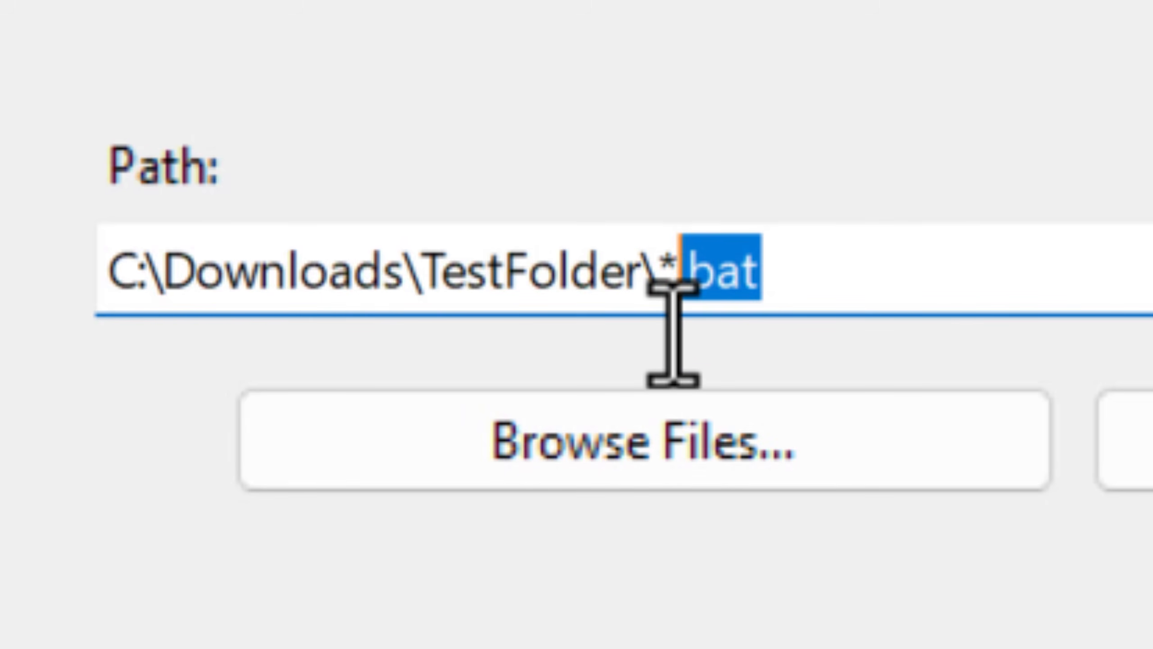
pyautogui.write('\\')
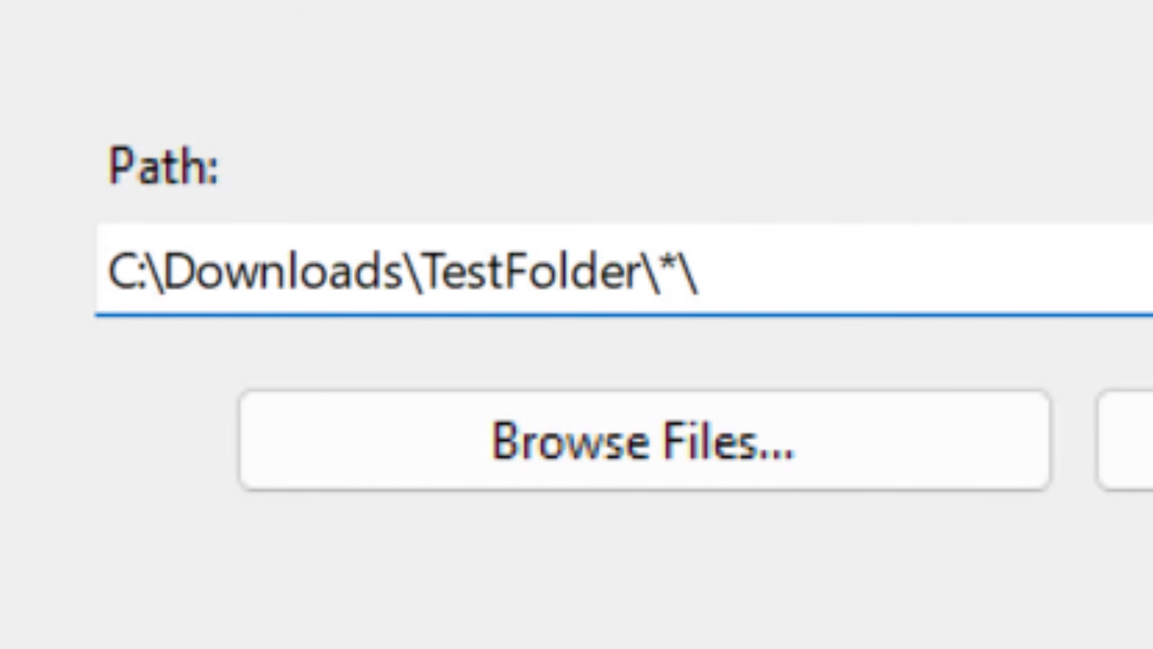
pyautogui.write('*.bat')
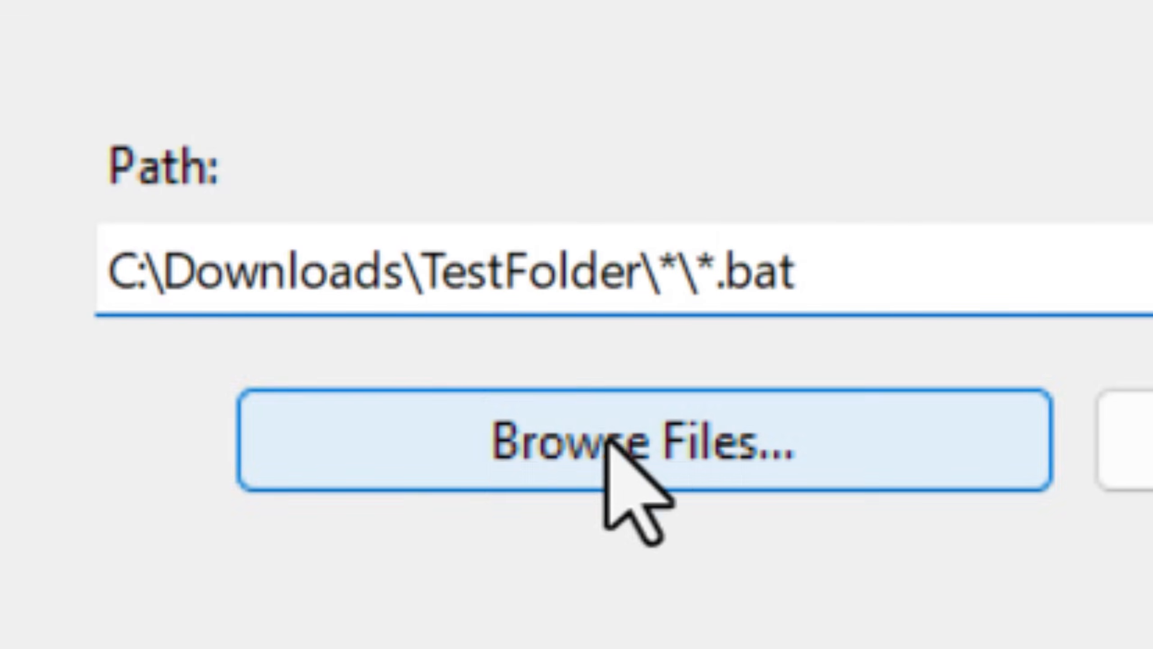
pyautogui.moveTo(425, 283); pyautogui.dragTo(682, 281)
pyautogui.click(658, 302)
pyautogui.moveTo(849, 273); pyautogui.dragTo(697, 313)
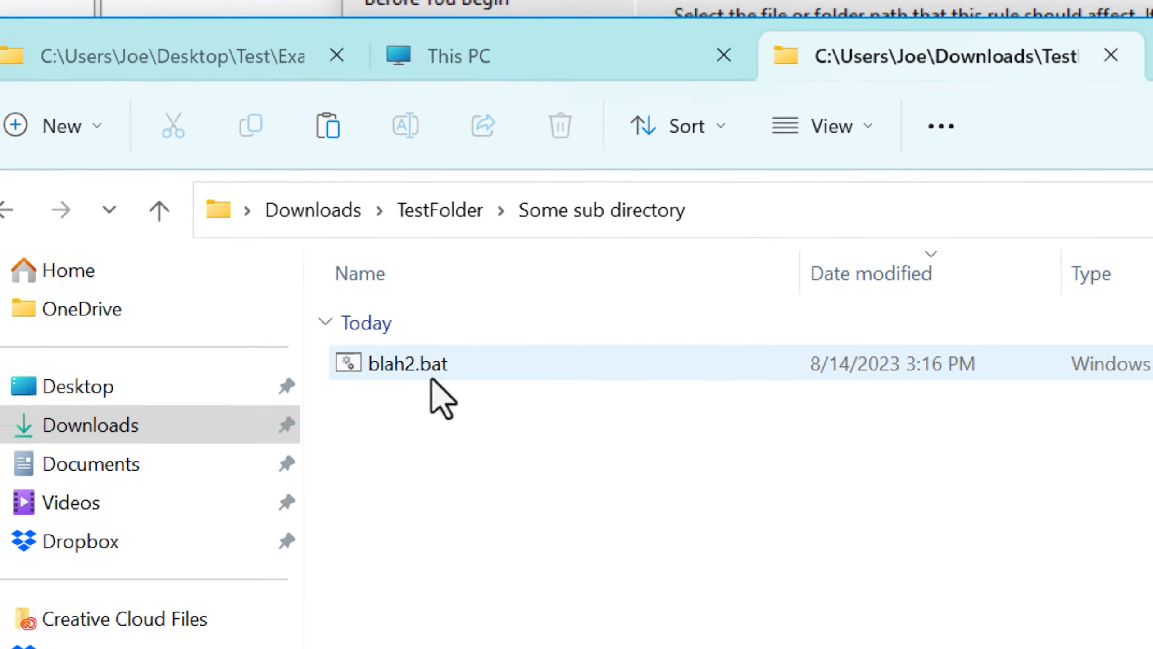
# Step: Compare the location of blah2.bat in Some sub directory with that of blah1.bat in TestFolder
pyautogui.click(431, 373)
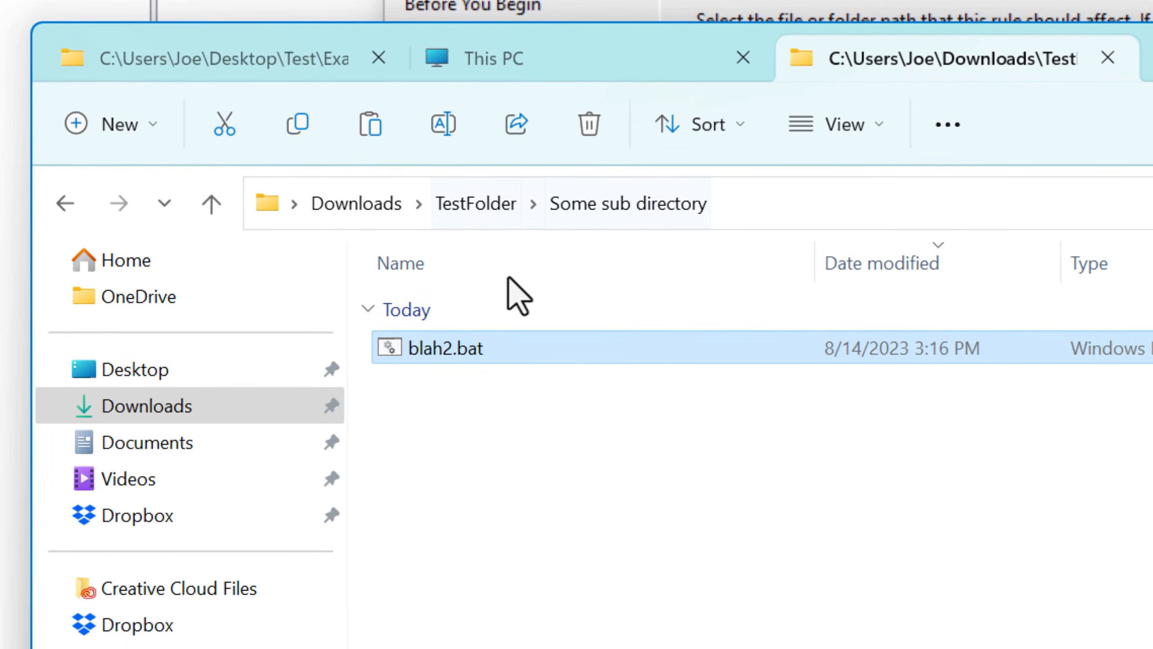
pyautogui.click(498, 397)
pyautogui.click(500, 209)
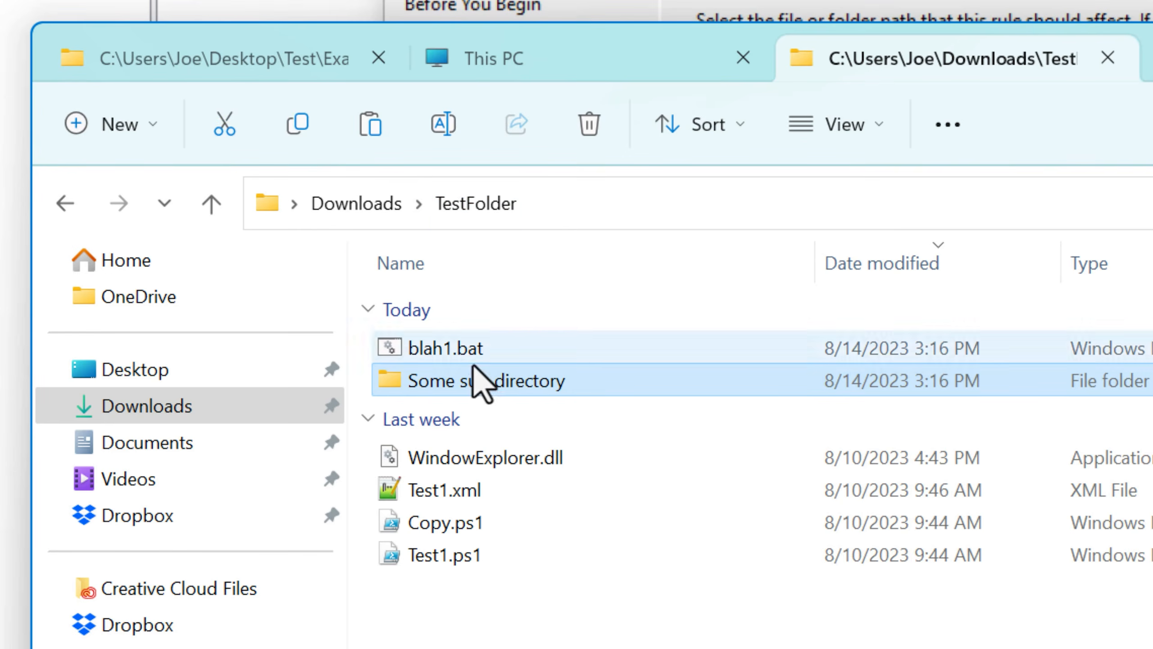
pyautogui.doubleClick(513, 379)
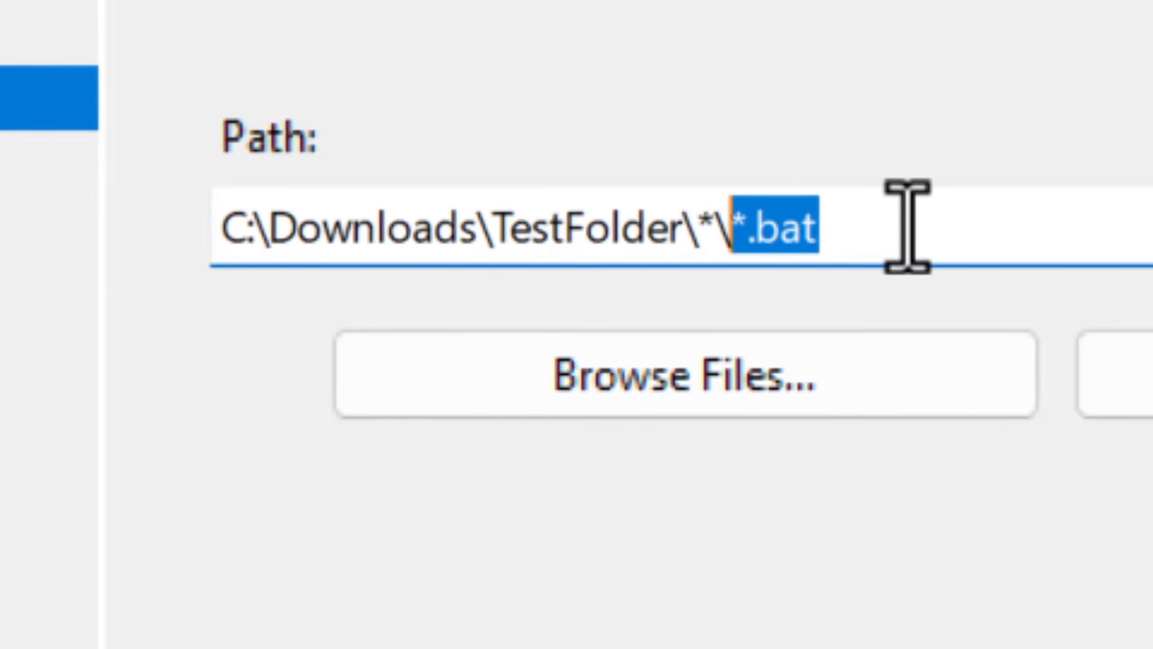
# Step: Restore the rule's path to C:\Downloads\TestFolder\*.bat by removing the extra subfolder wildcard
pyautogui.click(852, 245)
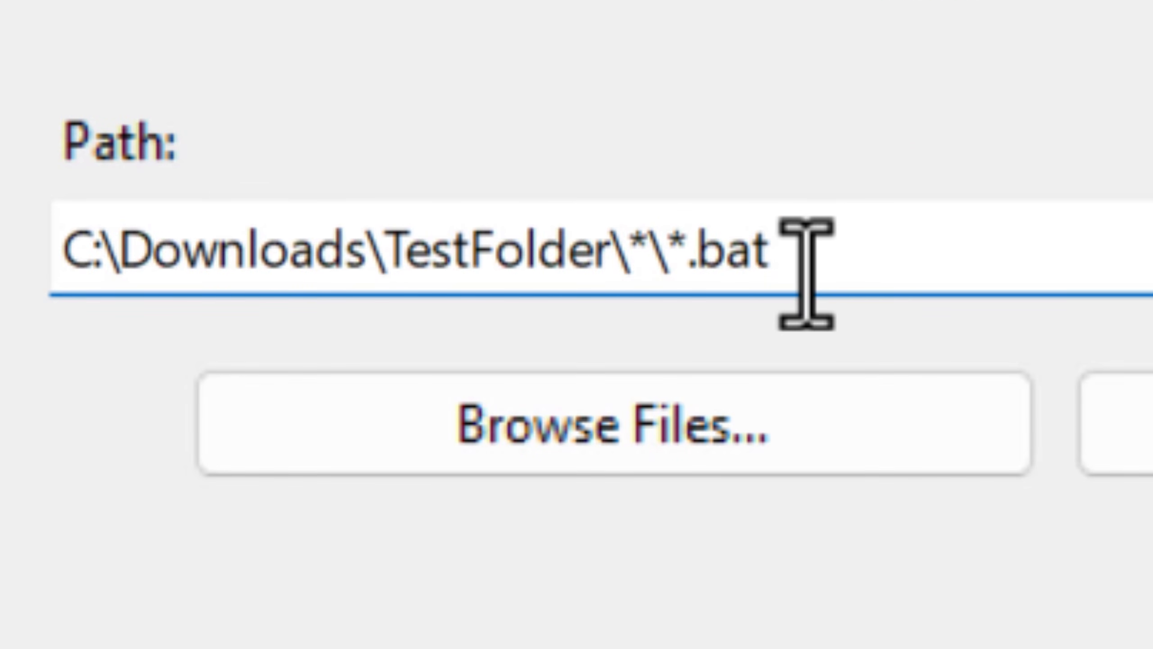
pyautogui.moveTo(775, 277); pyautogui.dragTo(656, 283)
pyautogui.click(682, 278)
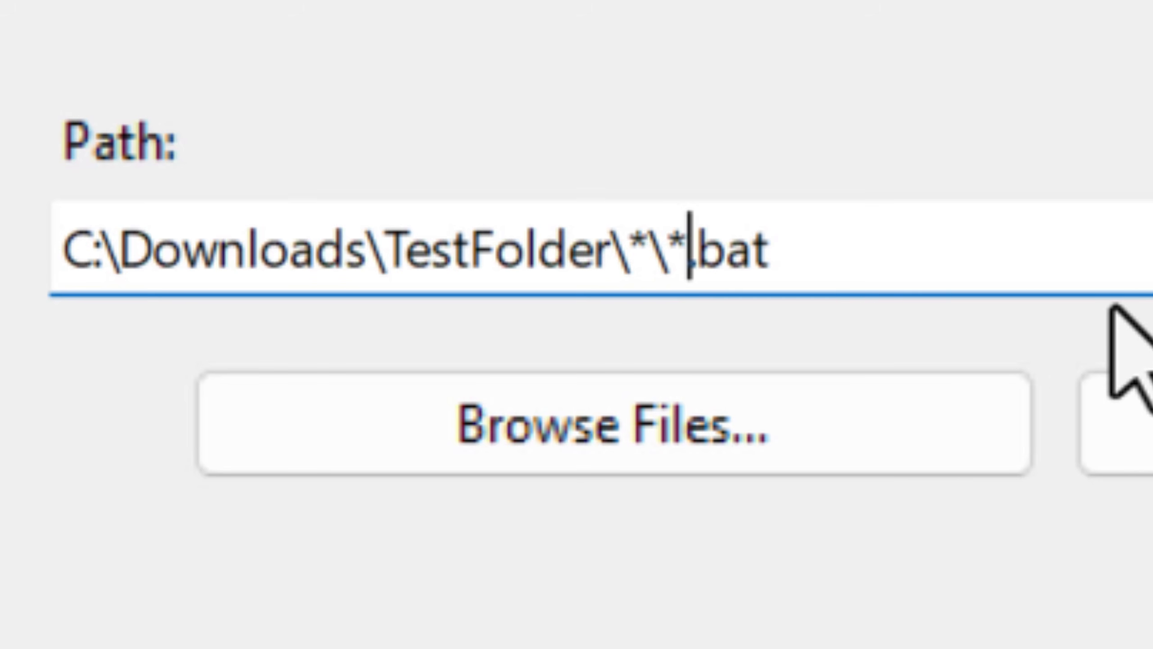
pyautogui.press('BackSpace')
pyautogui.press('BackSpace')
pyautogui.moveTo(804, 262); pyautogui.dragTo(631, 272)
pyautogui.click(727, 271)
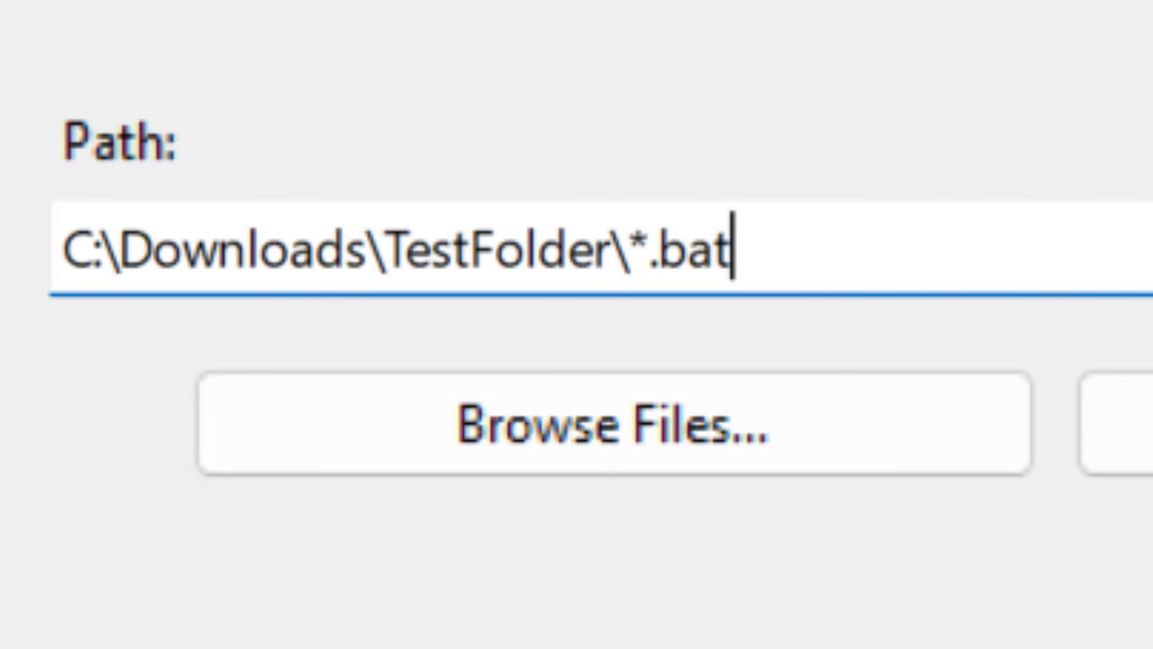
# Step: Continue to the rule's exceptions and go through the Publisher, Path and File hash exception types
pyautogui.click(758, 596)
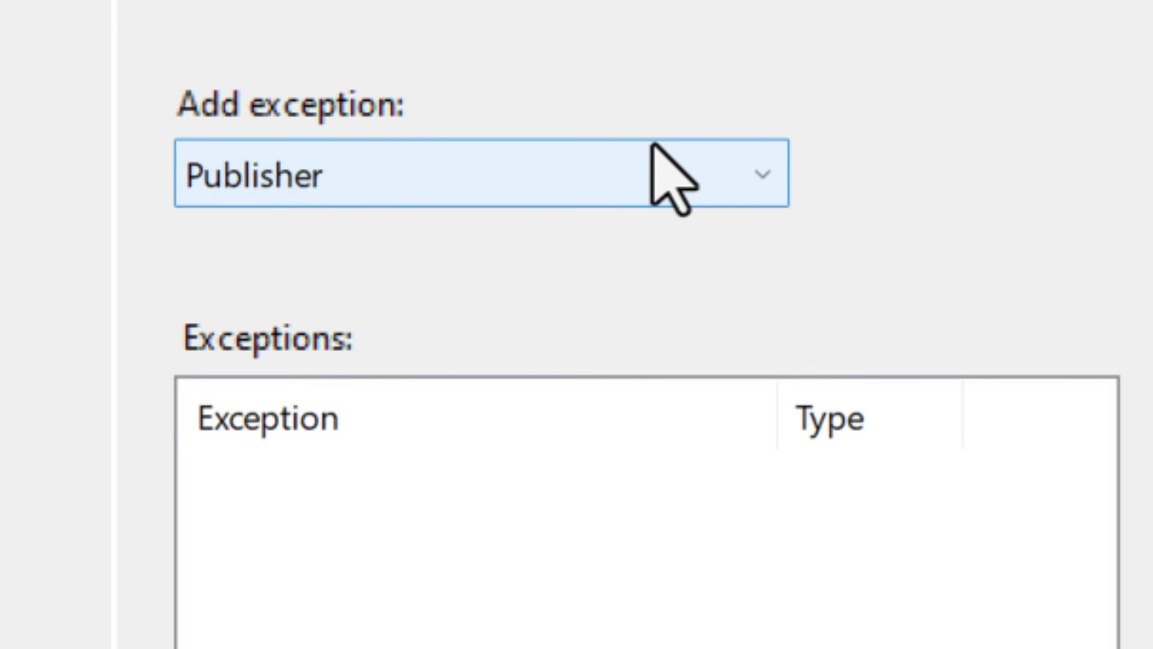
pyautogui.click(594, 271)
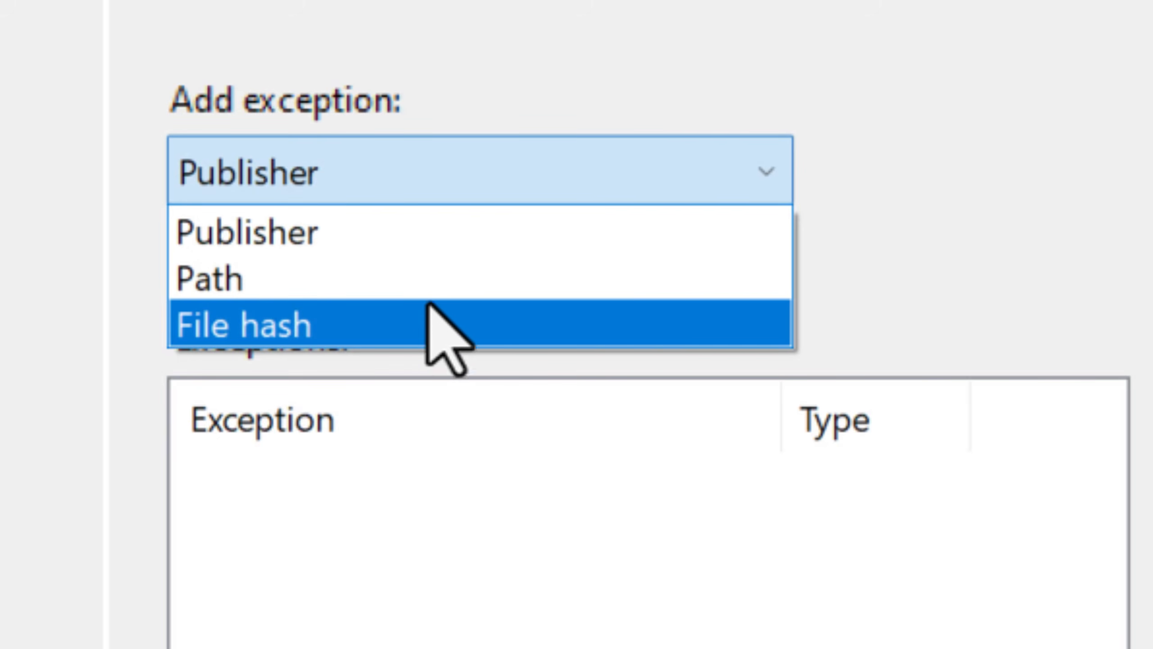
pyautogui.click(420, 246)
pyautogui.click(467, 187)
pyautogui.click(393, 286)
pyautogui.click(463, 193)
pyautogui.click(424, 323)
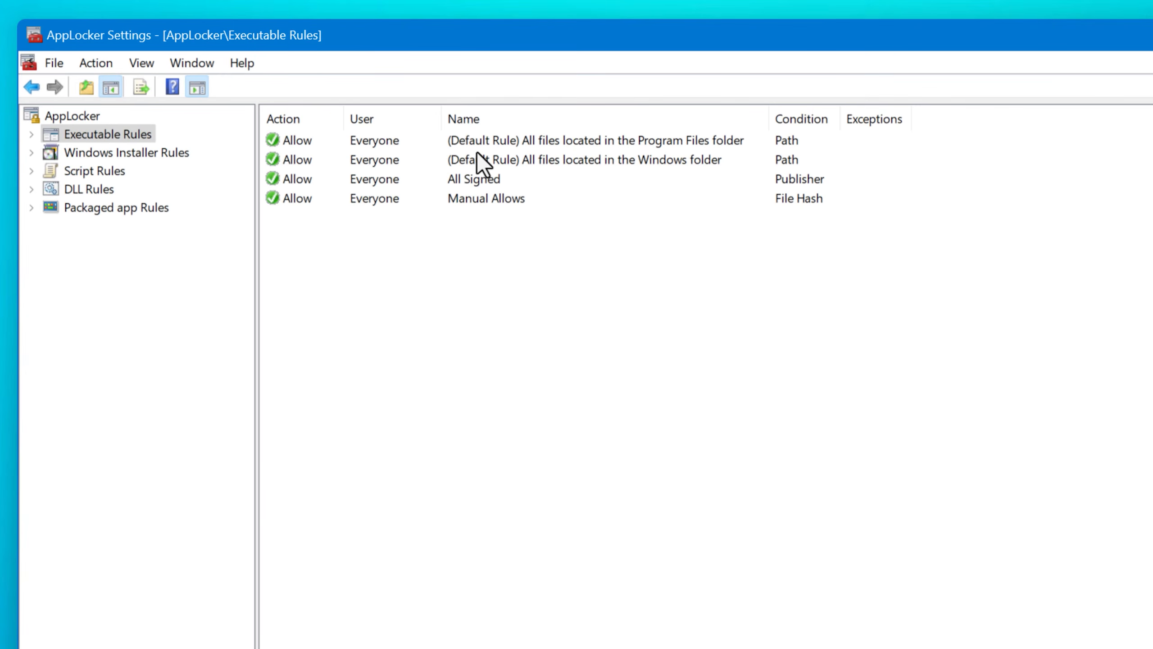
# Step: Open the properties of the Program Files default rule and bring up a new publisher exception for it
pyautogui.doubleClick(452, 142)
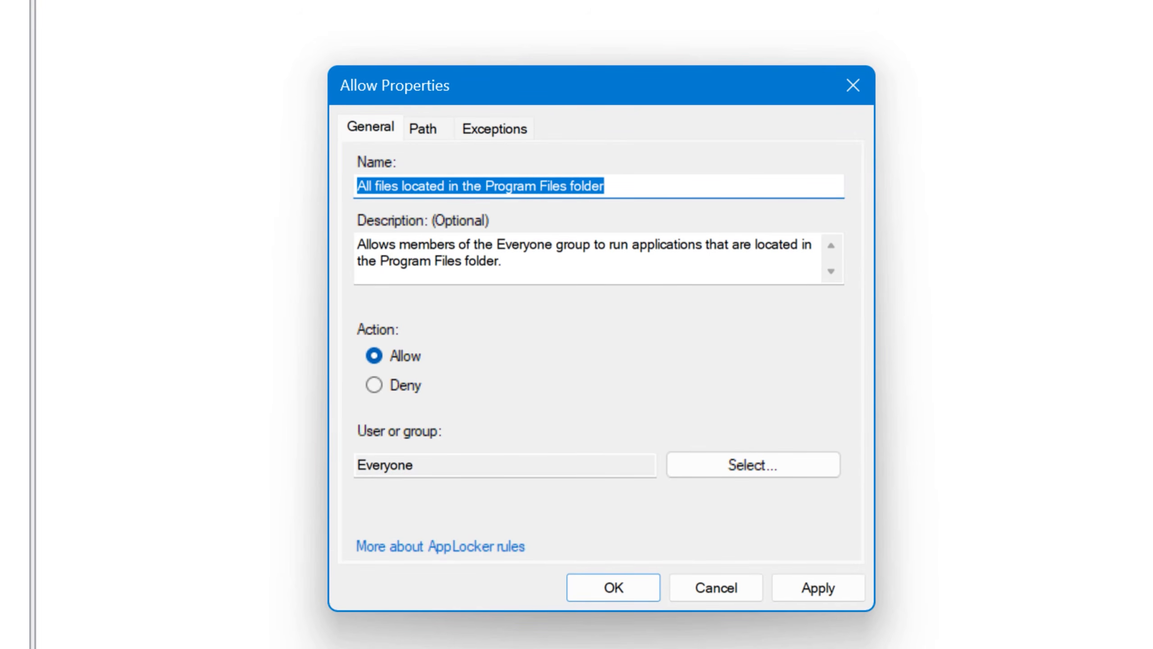
pyautogui.moveTo(428, 88); pyautogui.dragTo(400, 52)
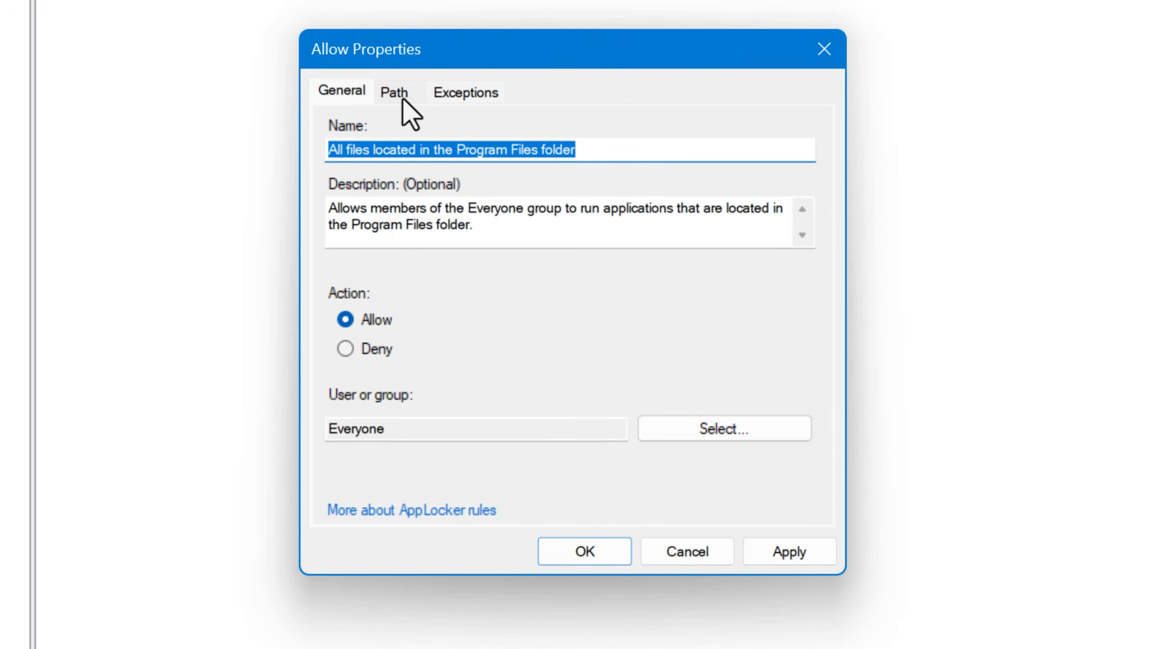
pyautogui.click(400, 97)
pyautogui.hotkey('ctrl', 'Tab')
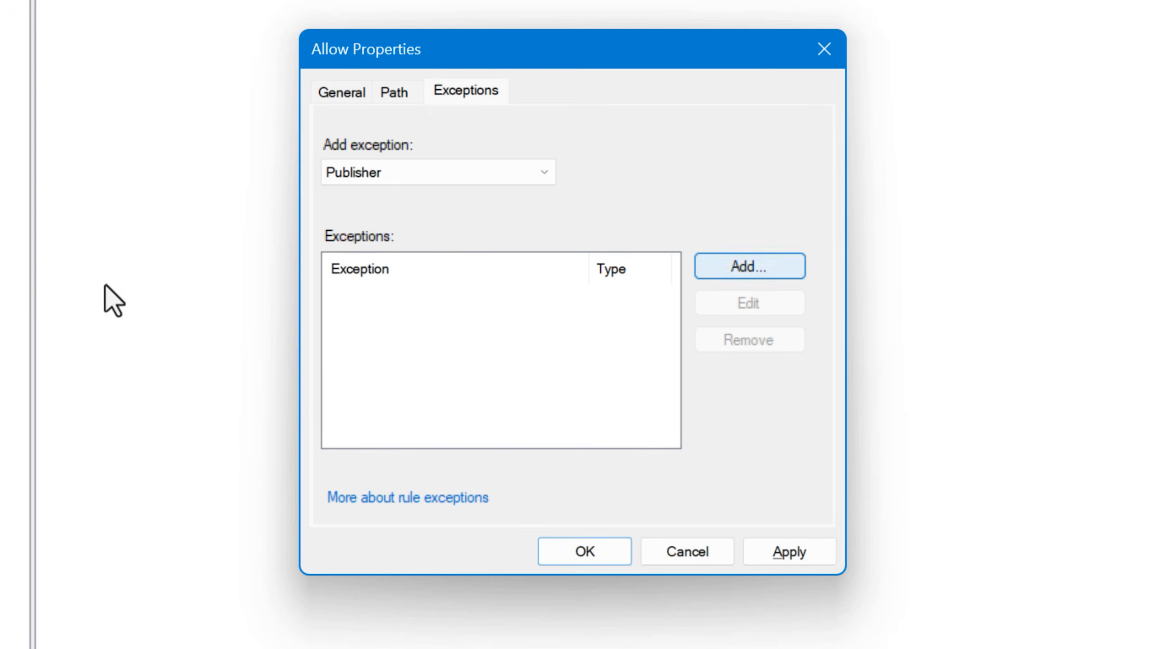
pyautogui.click(151, 283)
pyautogui.moveTo(0, 0); pyautogui.dragTo(683, 46)
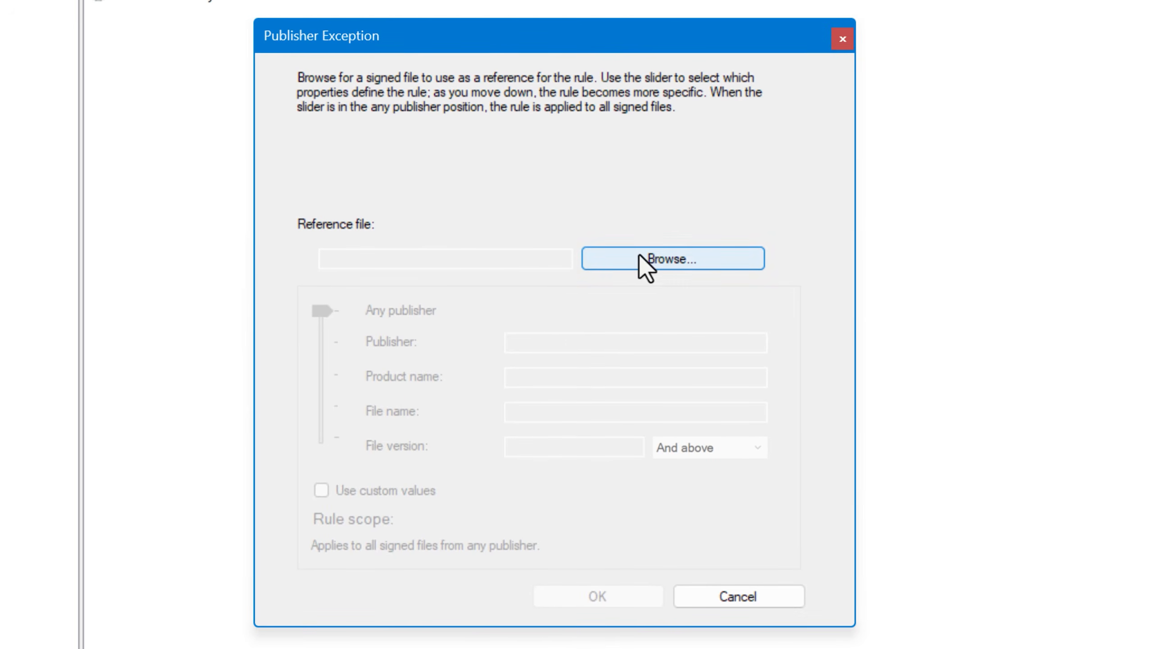
# Step: Cancel the publisher exception and go through the Path and File hash exception types for the Program Files rule
pyautogui.click(745, 604)
pyautogui.click(417, 254)
pyautogui.click(417, 282)
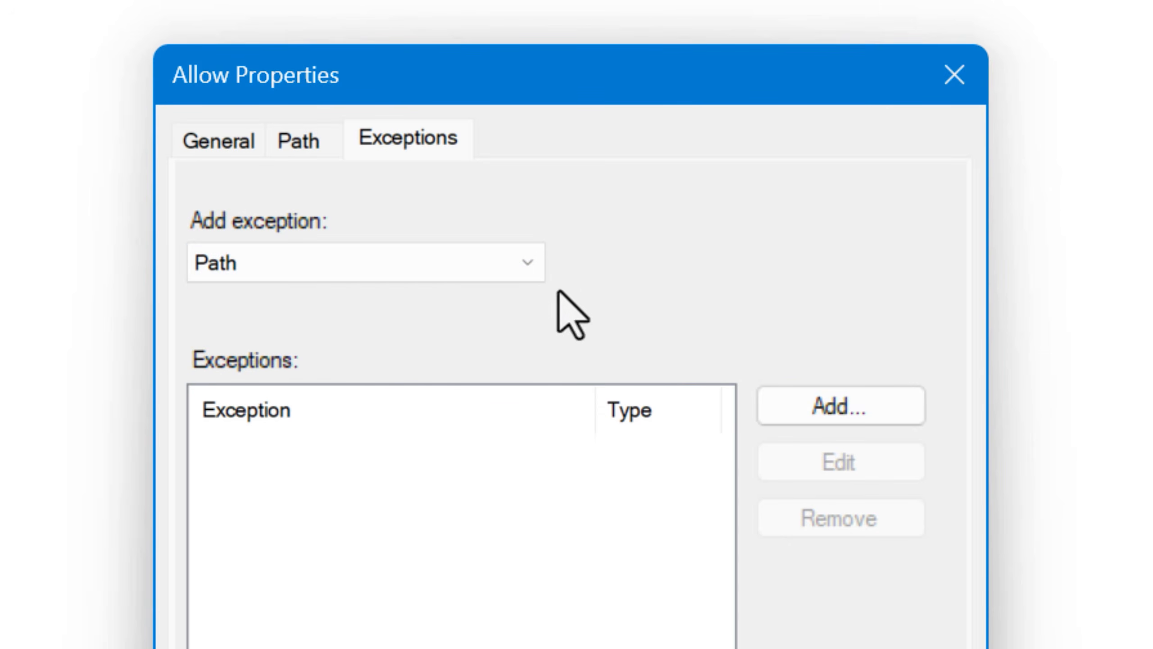
pyautogui.click(393, 261)
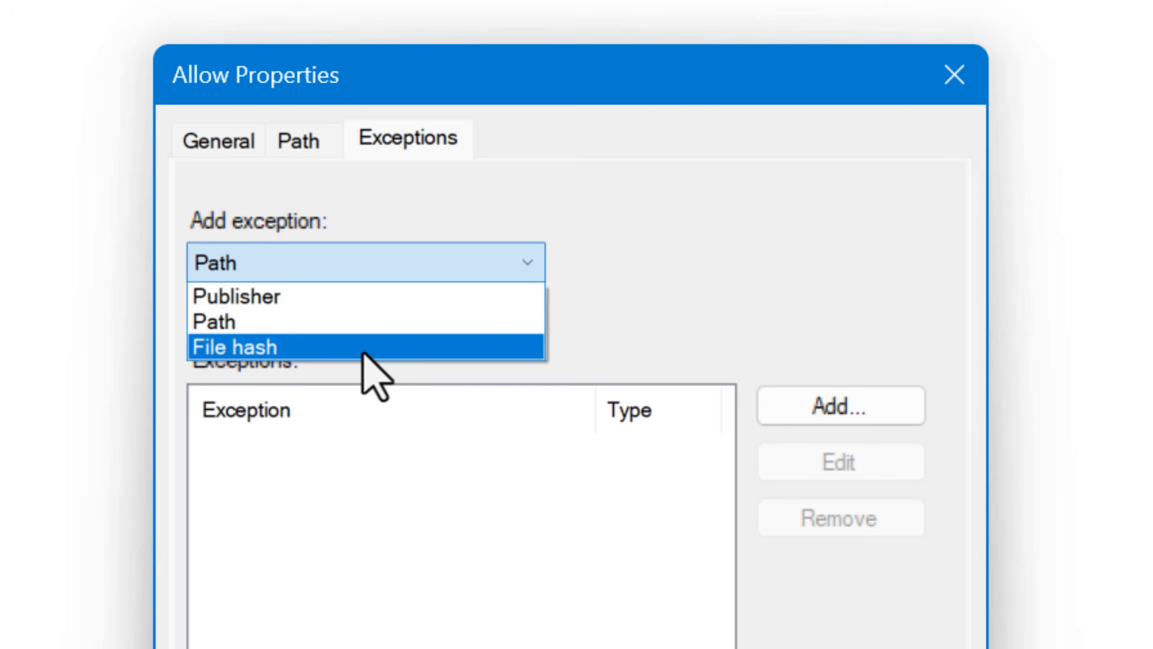
pyautogui.click(364, 350)
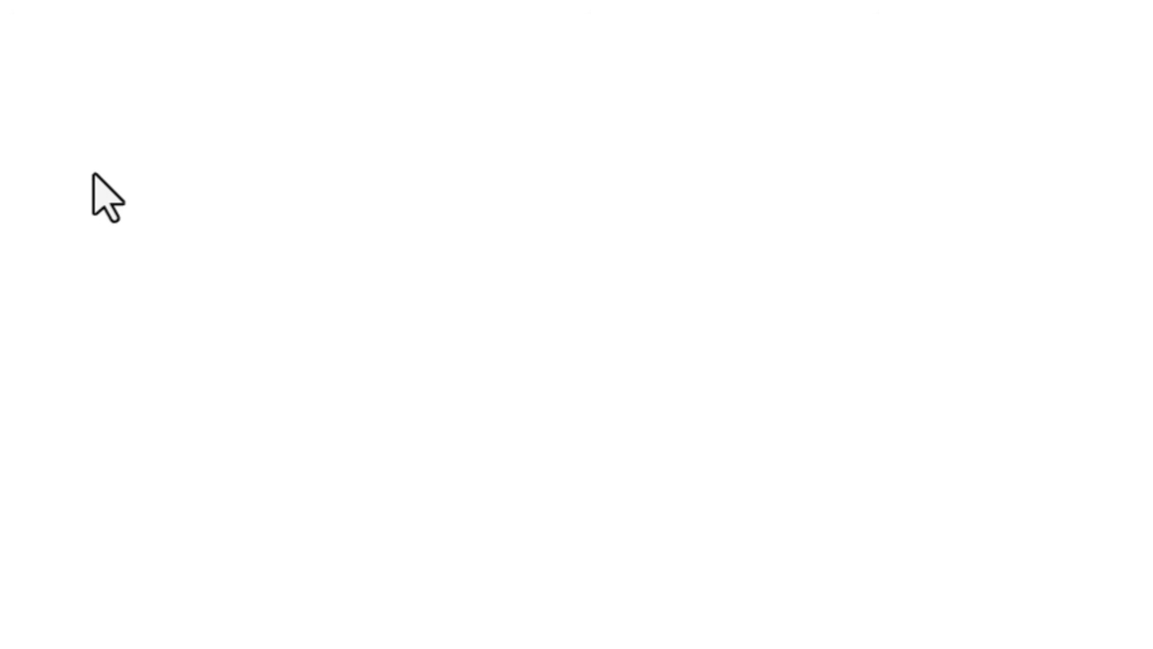
# Step: Try the Deny action for Everyone in a new executable rule and close the rule wizard without creating it
pyautogui.rightClick(100, 173)
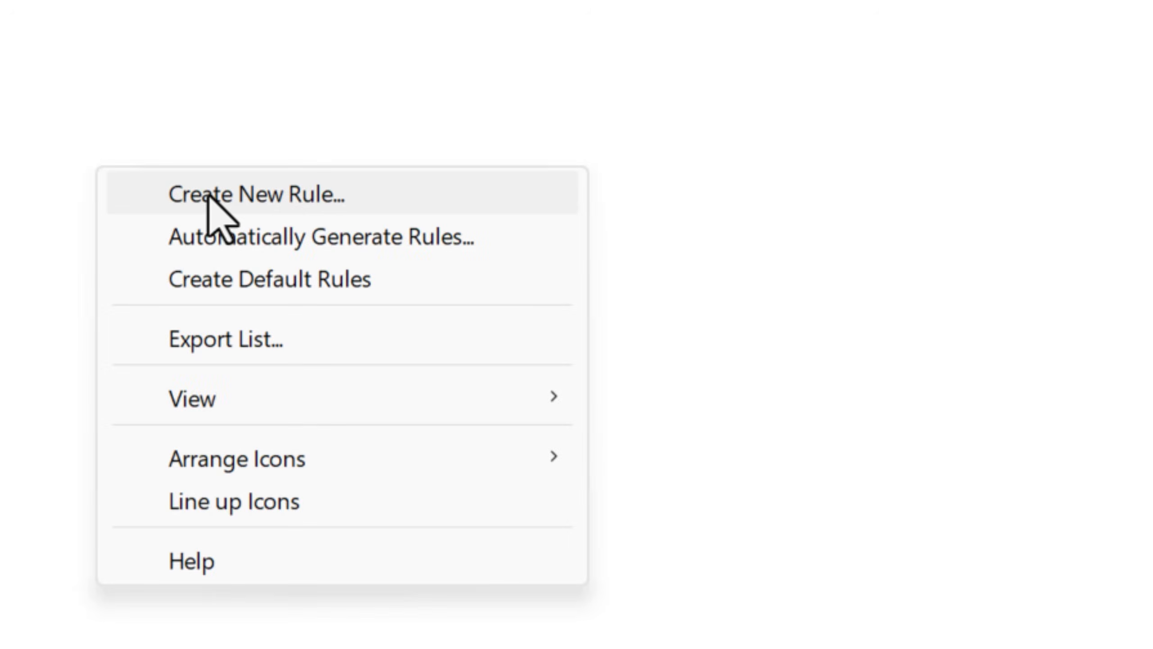
pyautogui.click(218, 194)
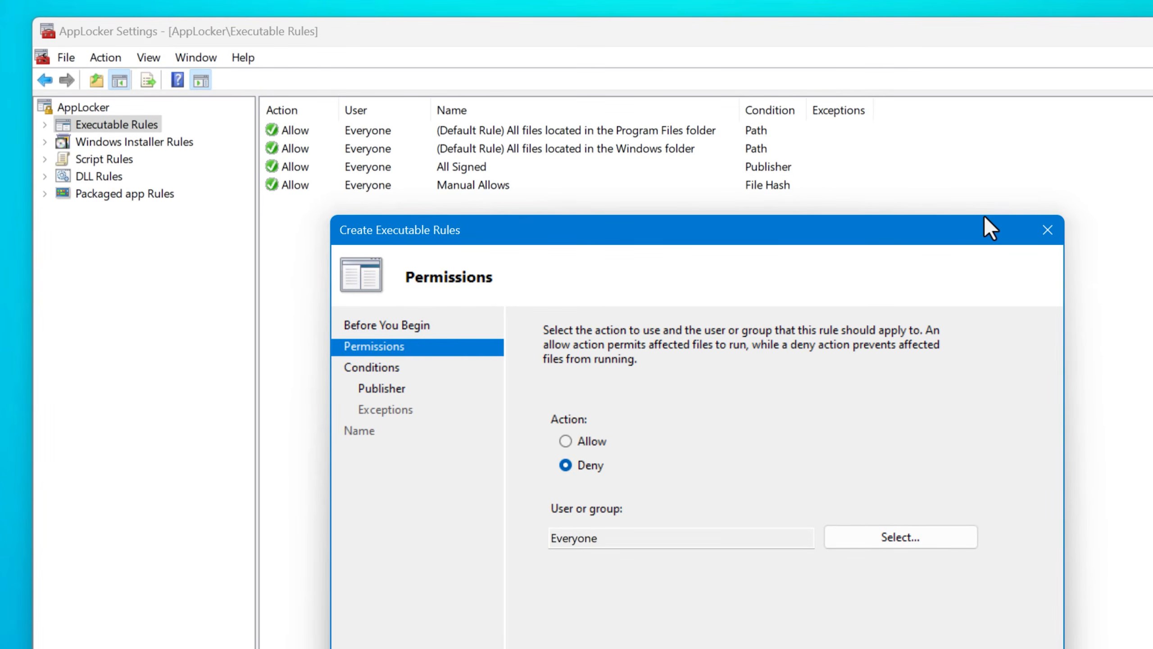
pyautogui.click(1046, 230)
pyautogui.moveTo(590, 358); pyautogui.dragTo(551, 329)
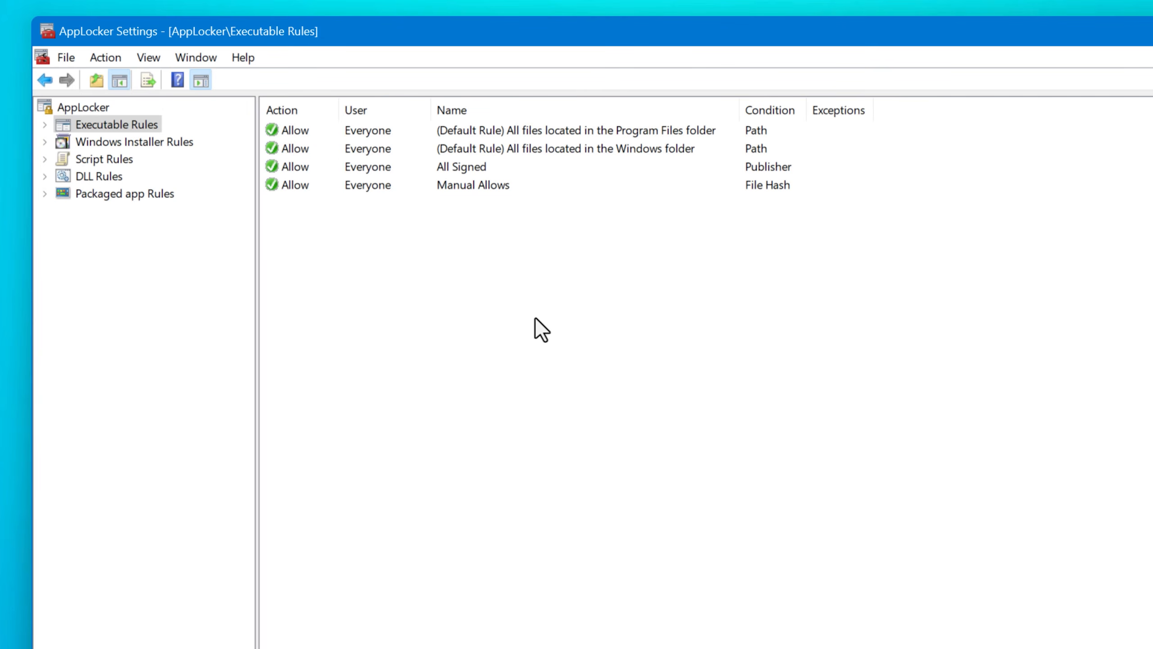
pyautogui.rightClick(460, 277)
pyautogui.click(493, 285)
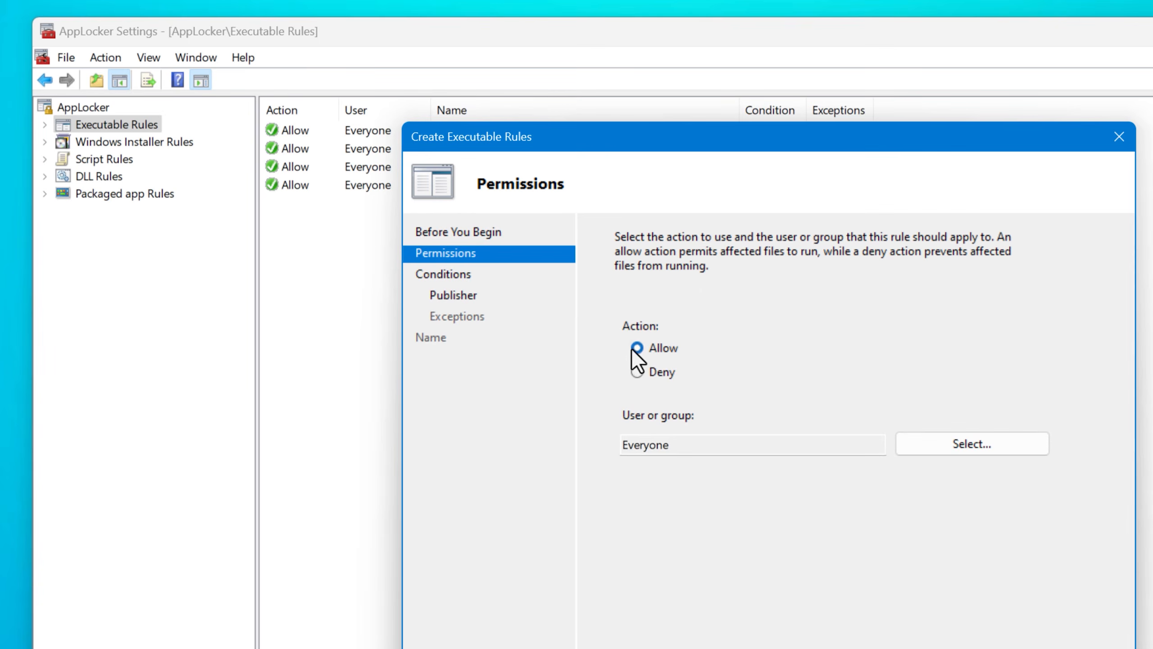
pyautogui.click(651, 368)
pyautogui.moveTo(632, 150); pyautogui.dragTo(626, 188)
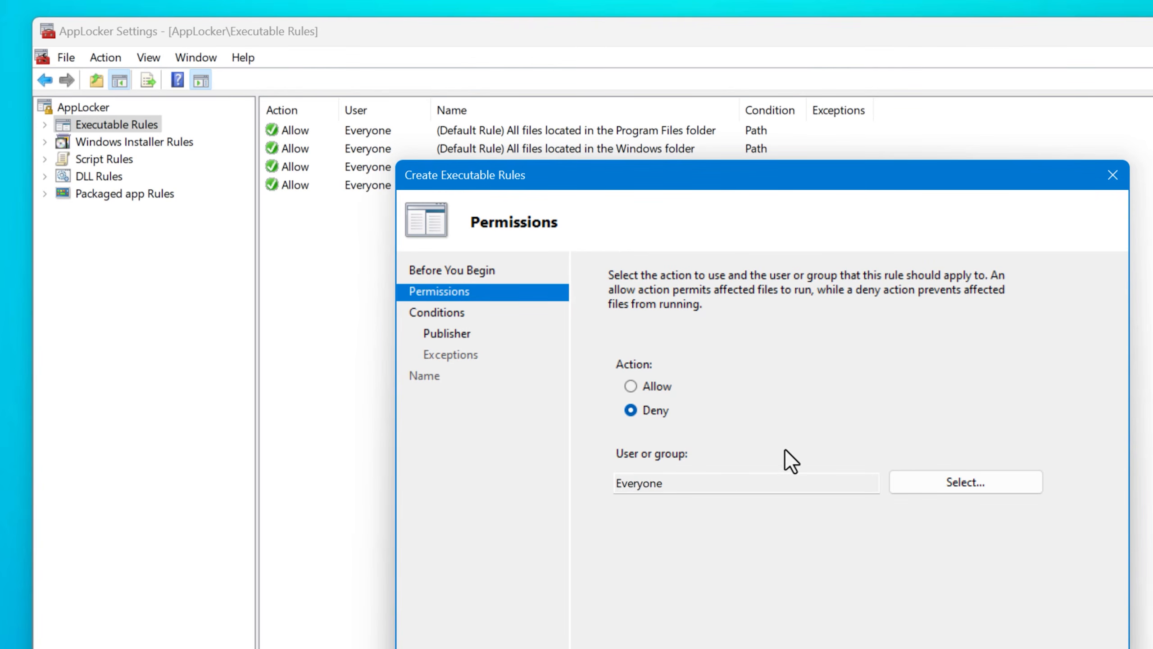
pyautogui.moveTo(658, 162); pyautogui.dragTo(600, 233)
pyautogui.click(1051, 247)
# Step: Try to create a new executable rule with File hash as its primary condition
pyautogui.rightClick(542, 290)
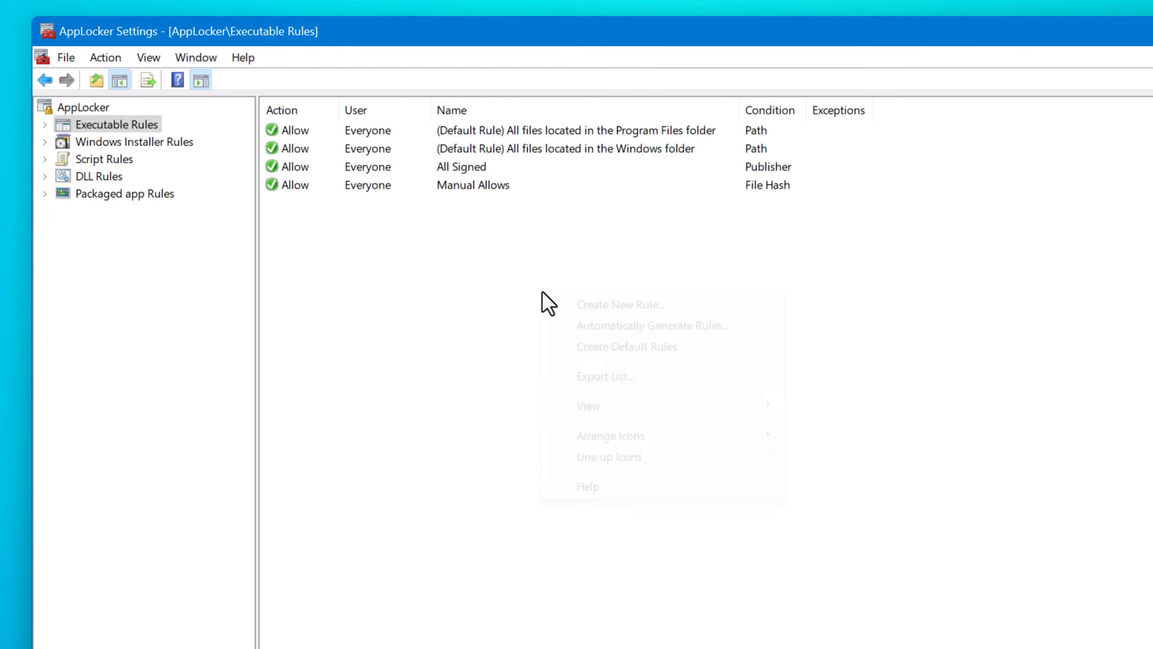
pyautogui.click(590, 302)
pyautogui.press('Return')
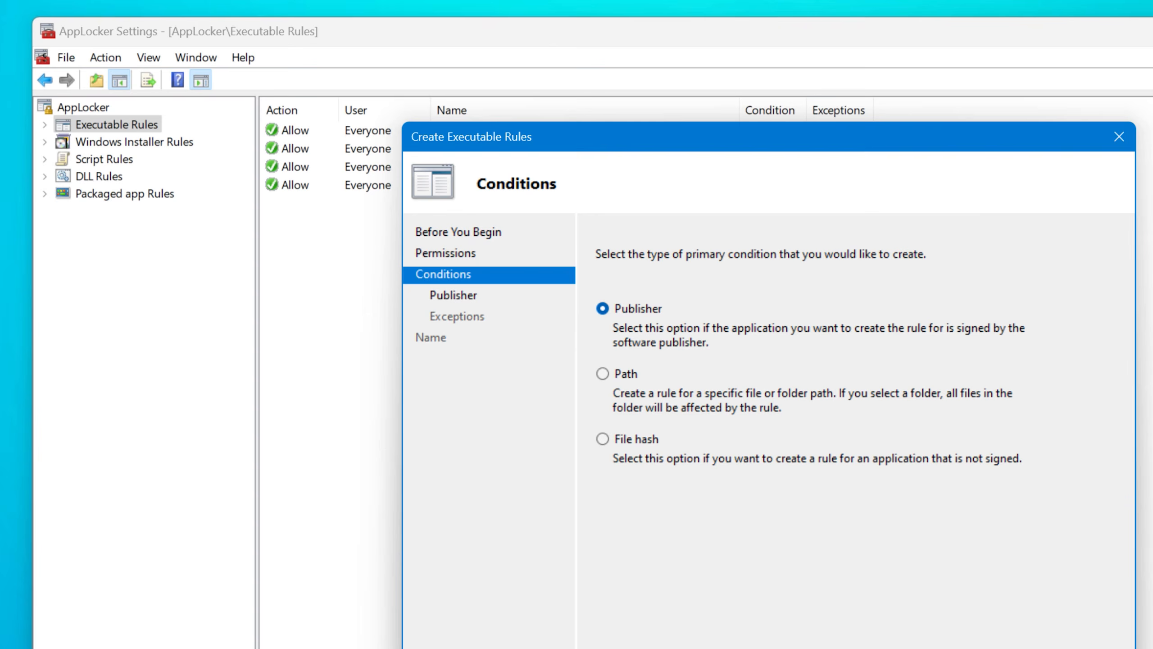
pyautogui.click(634, 444)
pyautogui.press('Return')
pyautogui.press('Escape')
# Step: Create a Deny file hash rule for Everyone named Example.exe, and select the Allow rule of the same name
pyautogui.rightClick(490, 273)
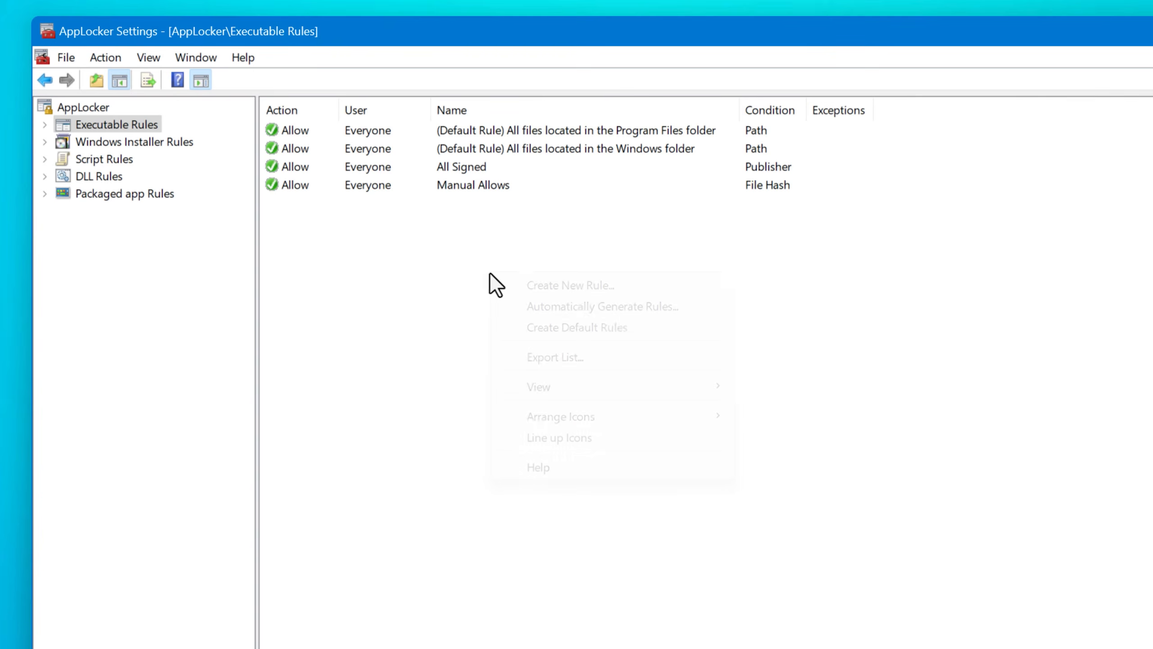
pyautogui.click(559, 287)
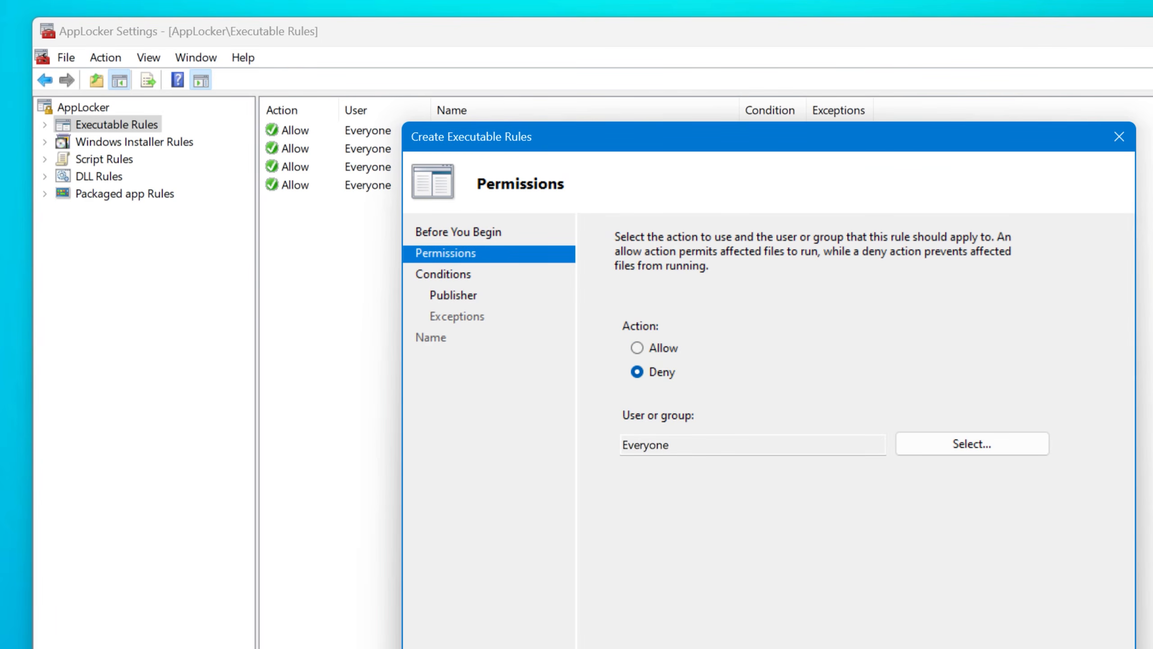
pyautogui.press('Return')
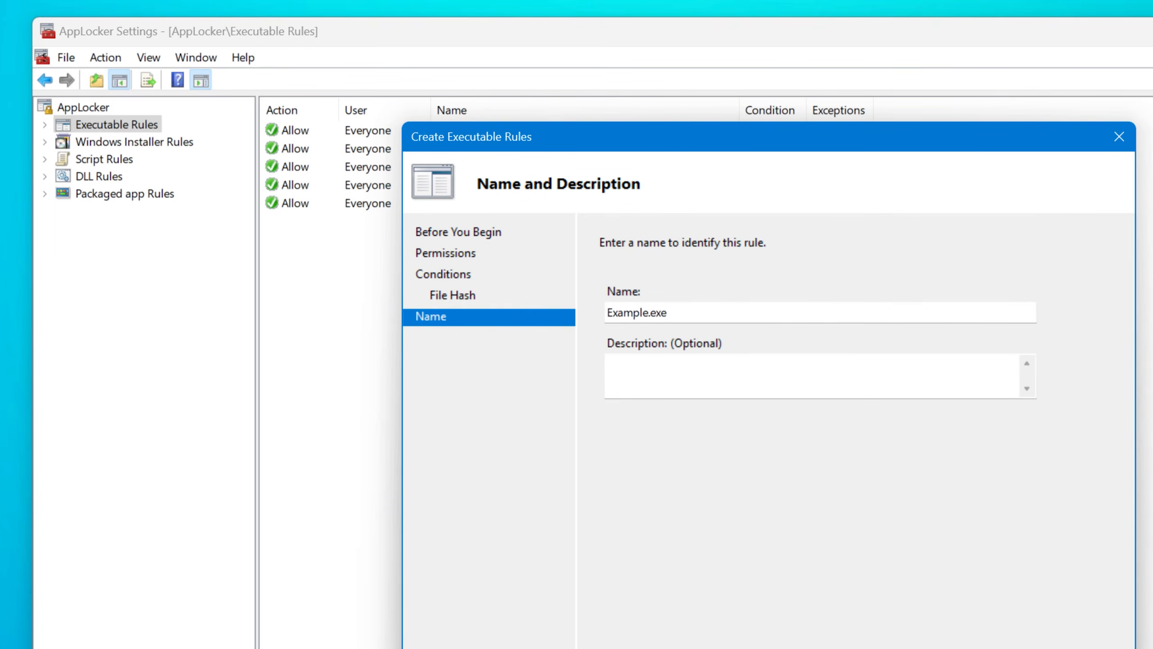
pyautogui.press('Return')
pyautogui.click(466, 205)
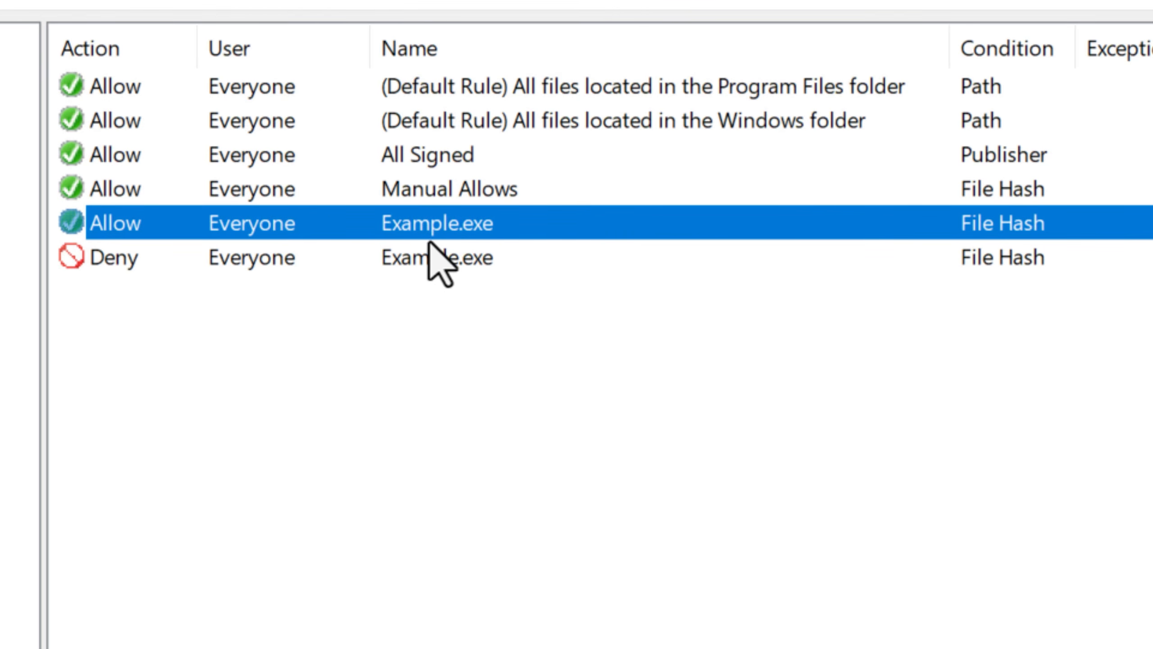
# Step: Run Example.exe from the Desktop\Test\Examples folder to test its Deny file hash rule against the matching Allow rule, and dismiss the dialog
pyautogui.click(509, 266)
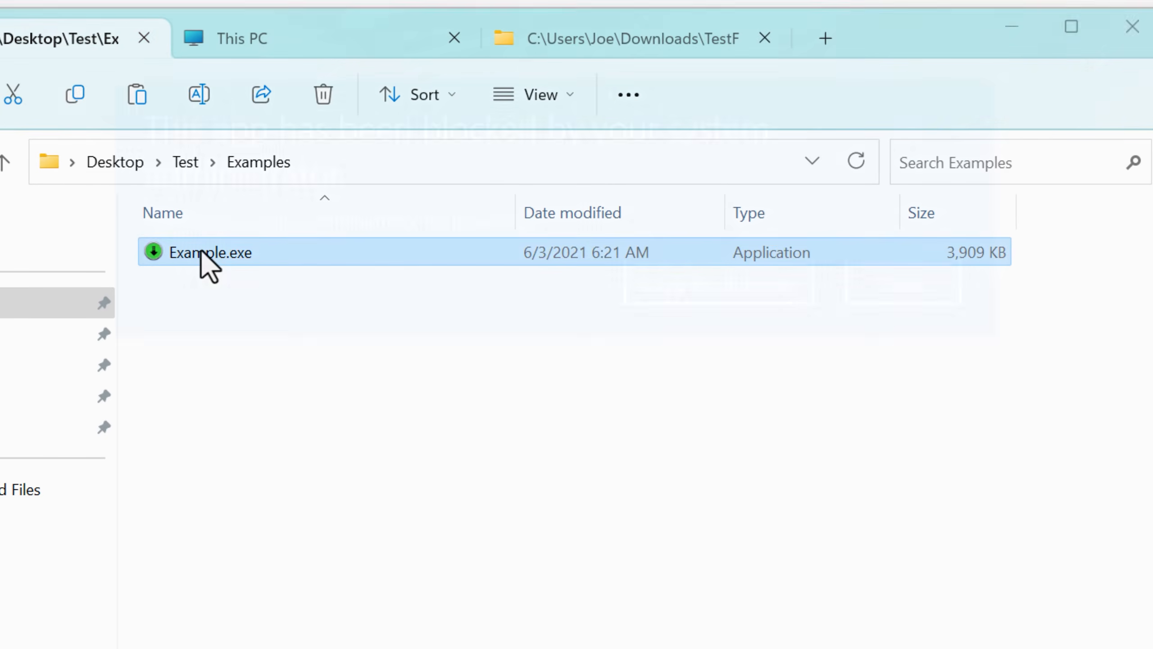
pyautogui.doubleClick(201, 251)
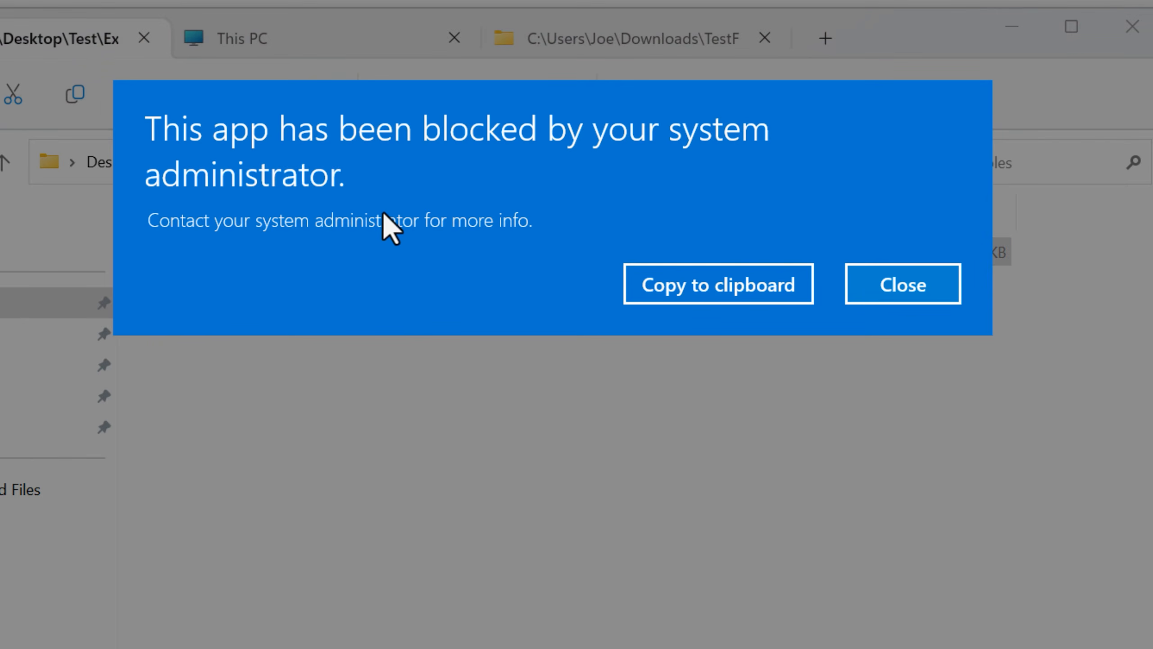
pyautogui.click(891, 287)
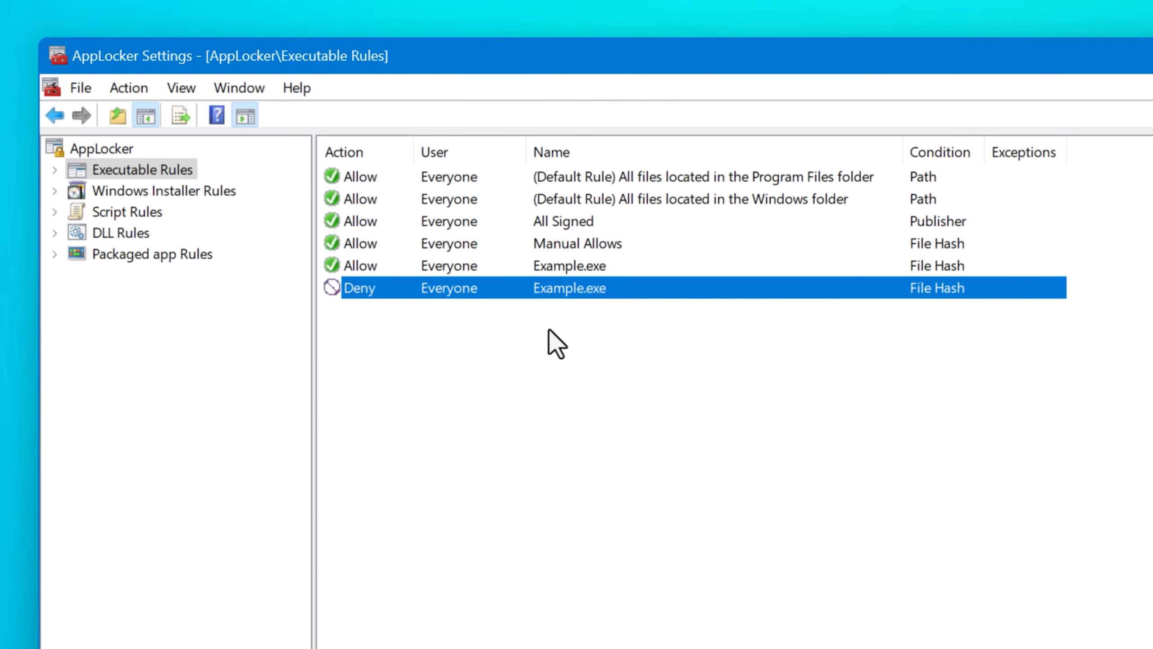
# Step: Compare the Deny rule for Example.exe with the Program Files, Windows folder and All Signed allow rules in the executable rules list
pyautogui.moveTo(616, 346); pyautogui.dragTo(662, 352)
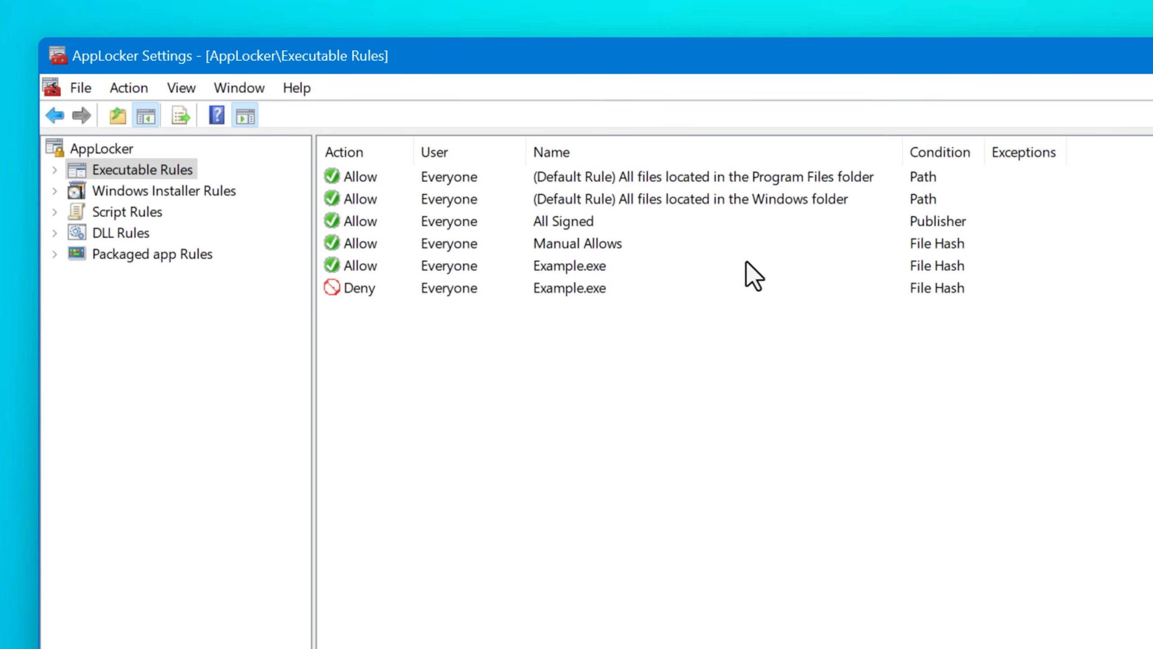
pyautogui.click(590, 292)
pyautogui.click(618, 339)
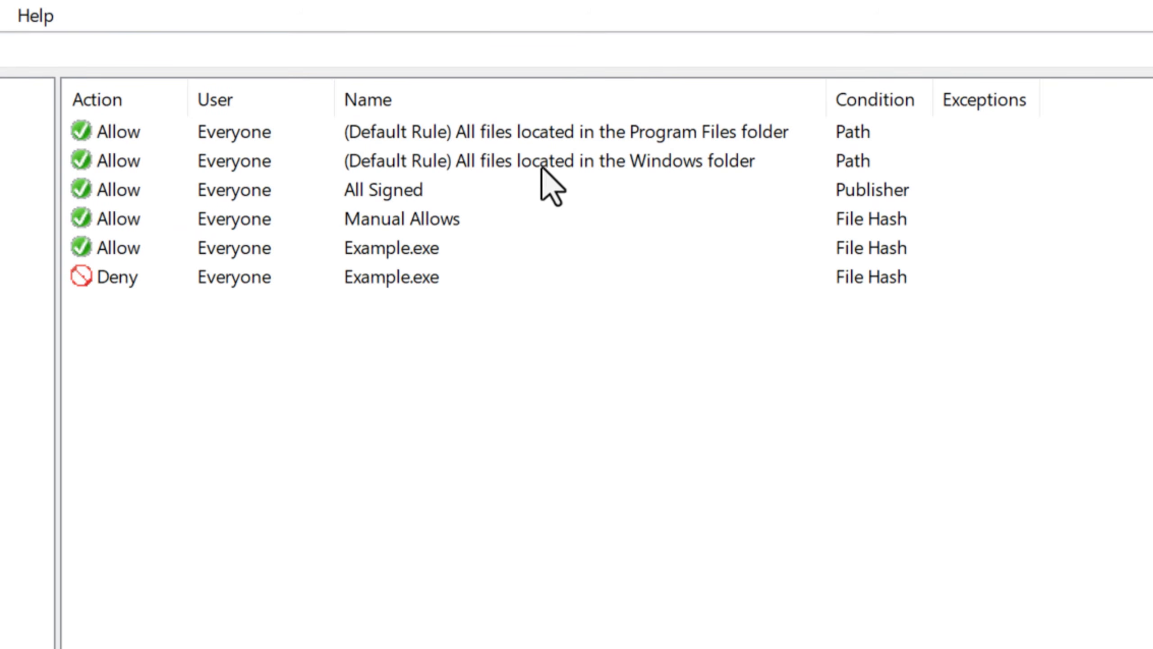
pyautogui.click(527, 169)
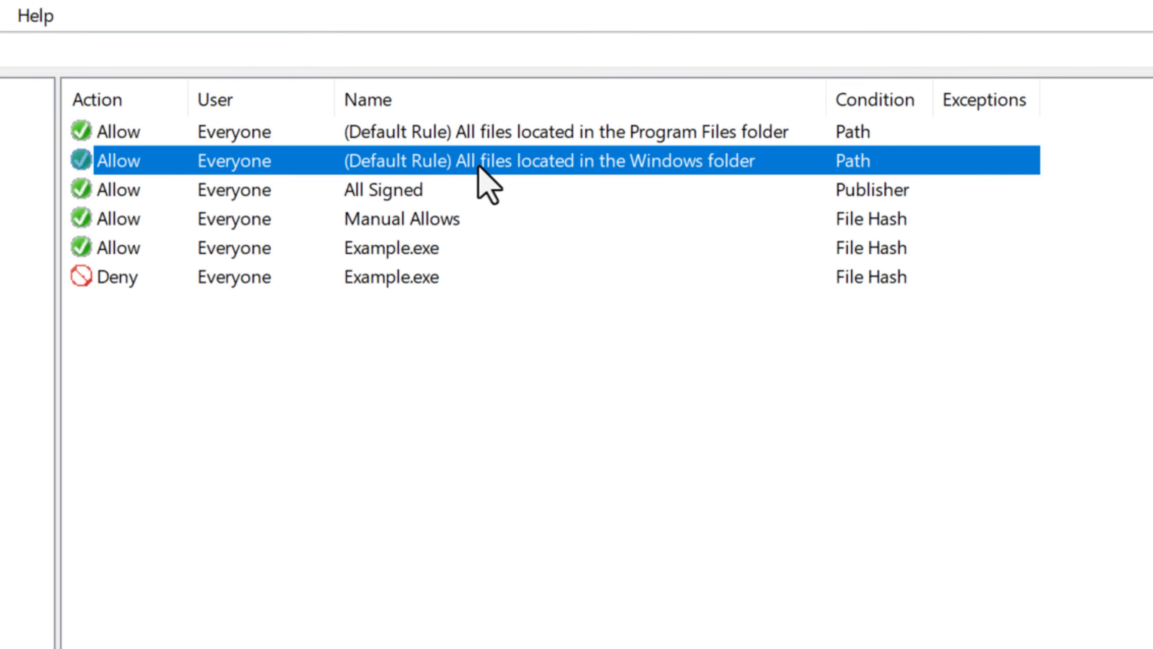
pyautogui.click(551, 136)
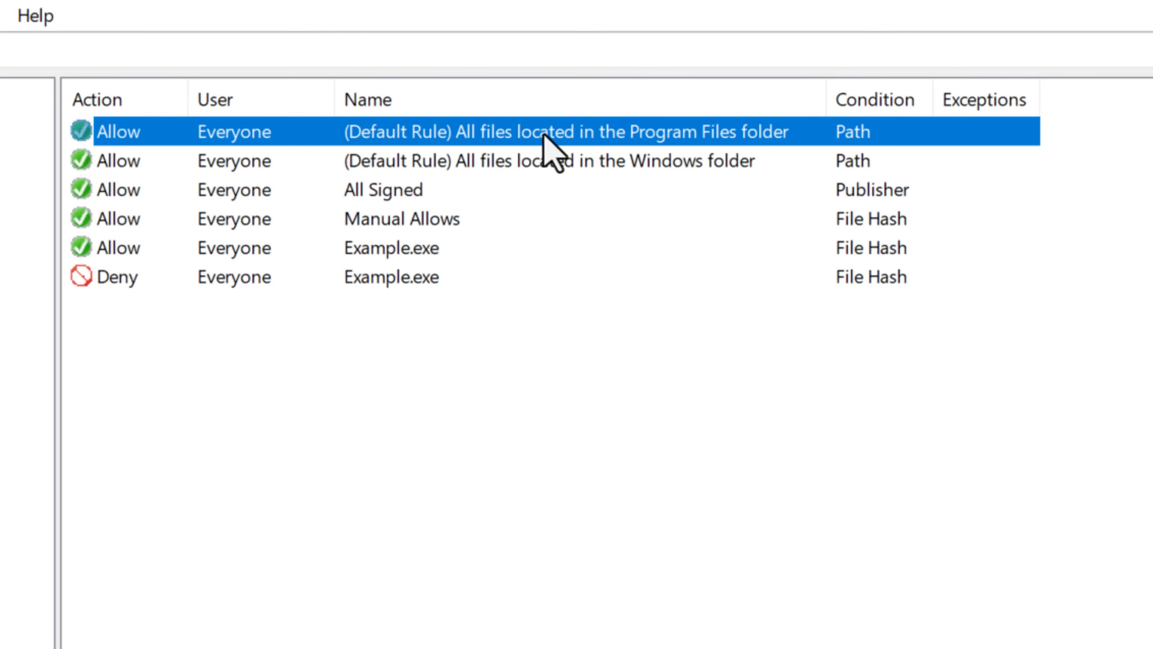
pyautogui.click(408, 199)
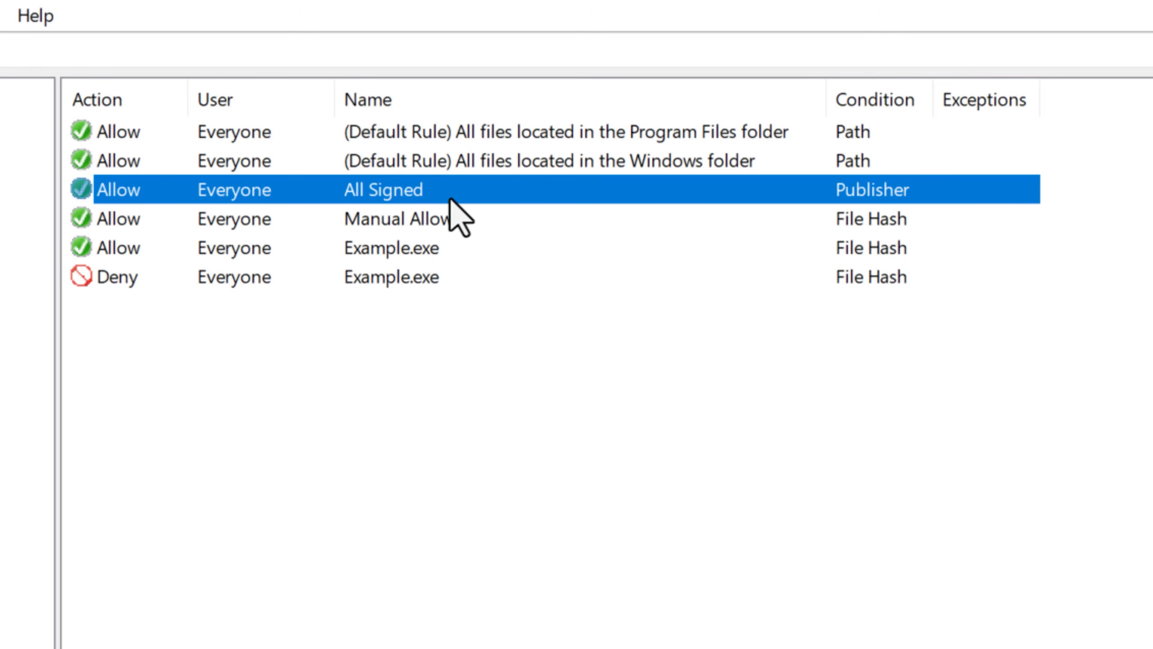
pyautogui.click(411, 139)
pyautogui.click(419, 186)
pyautogui.rightClick(485, 195)
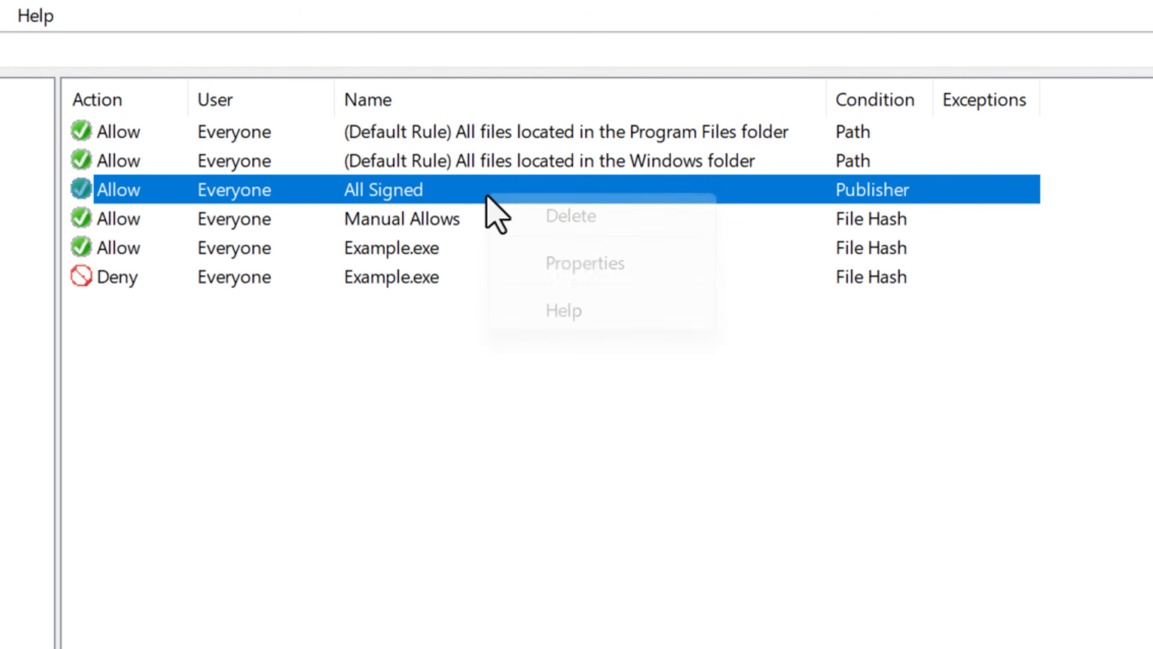
pyautogui.click(570, 253)
pyautogui.click(416, 193)
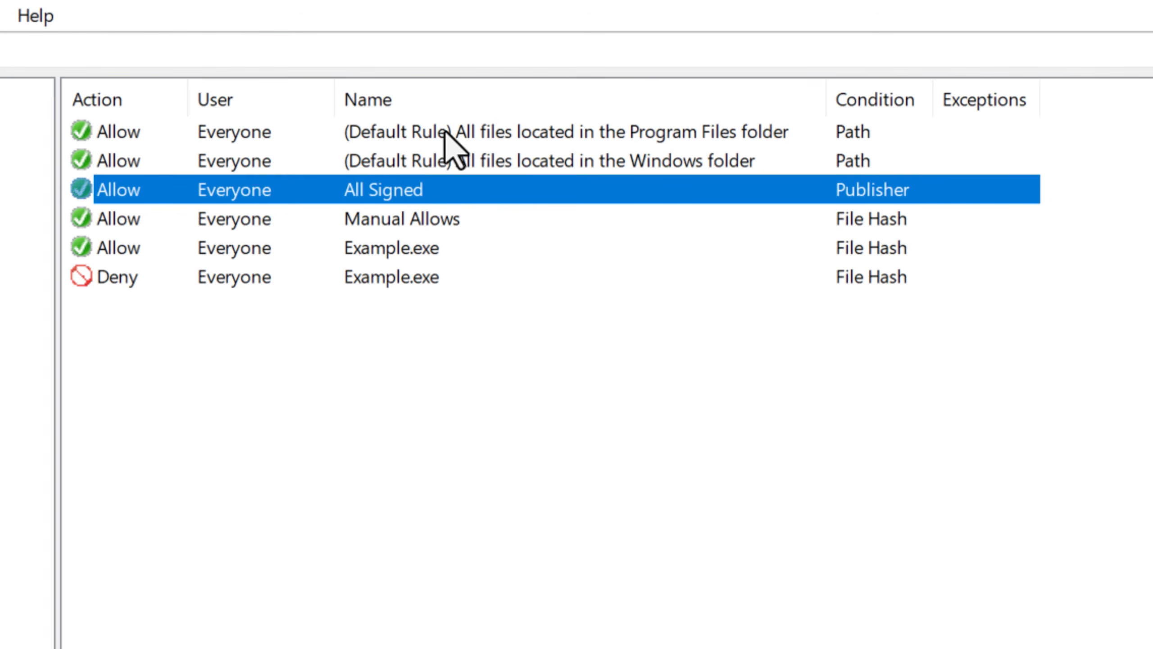
pyautogui.click(446, 132)
pyautogui.click(435, 195)
pyautogui.click(422, 282)
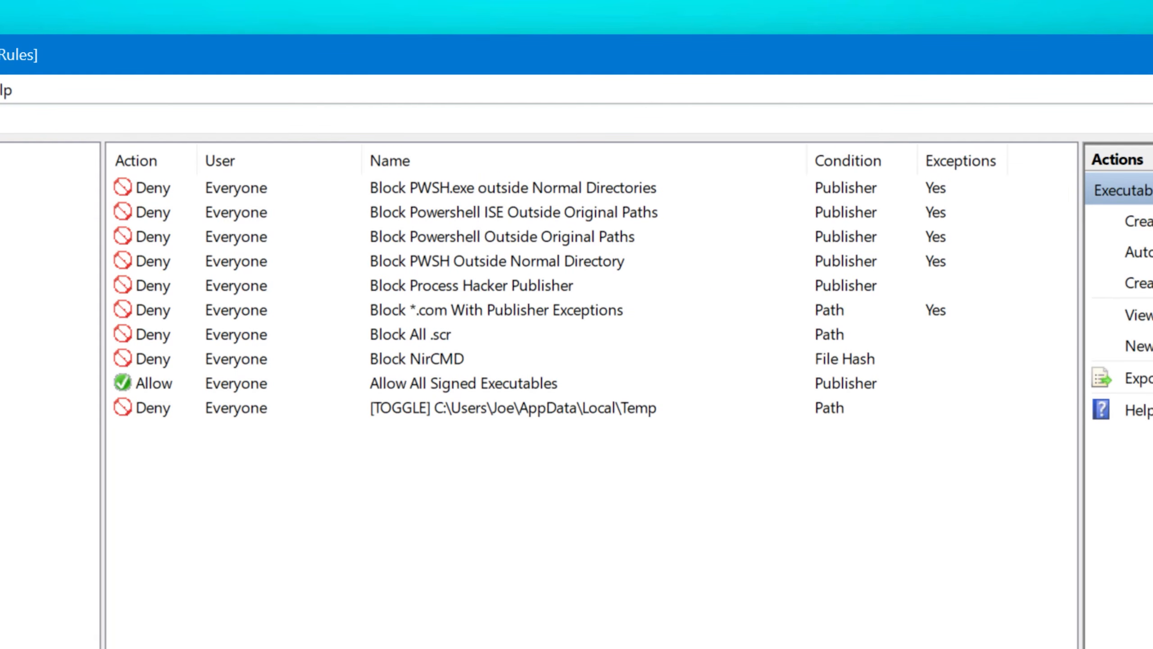
# Step: Check the policy import and export options, and browse the packaged app, DLL, script, installer and executable rule collections, ending on Script Rules
pyautogui.rightClick(101, 181)
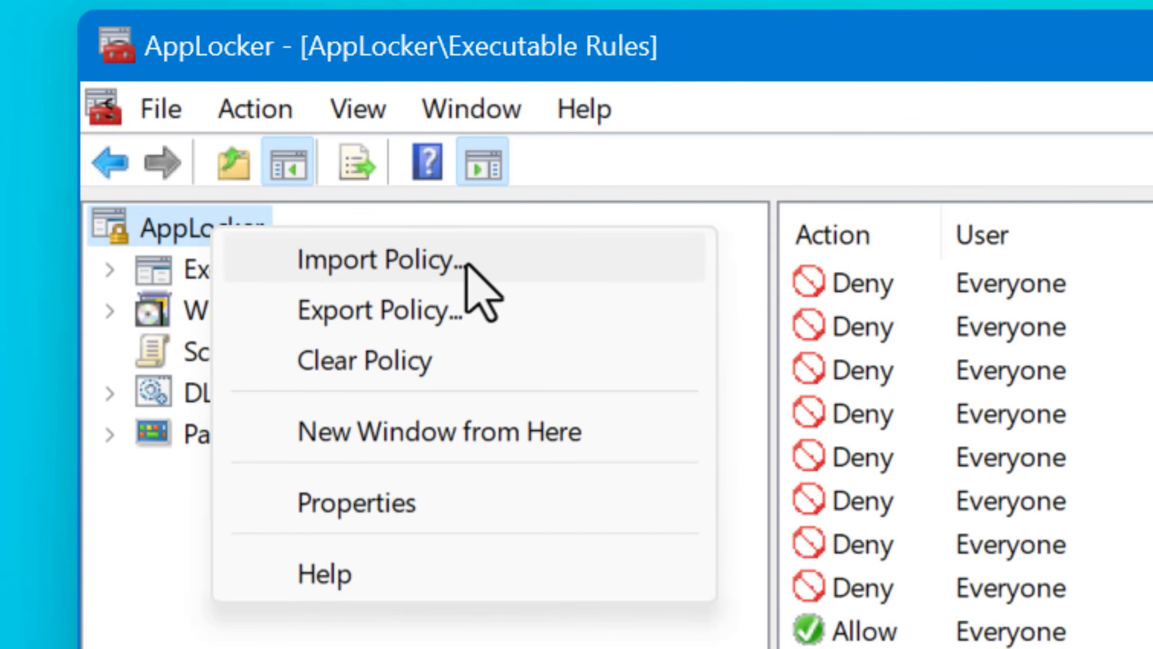
pyautogui.click(908, 643)
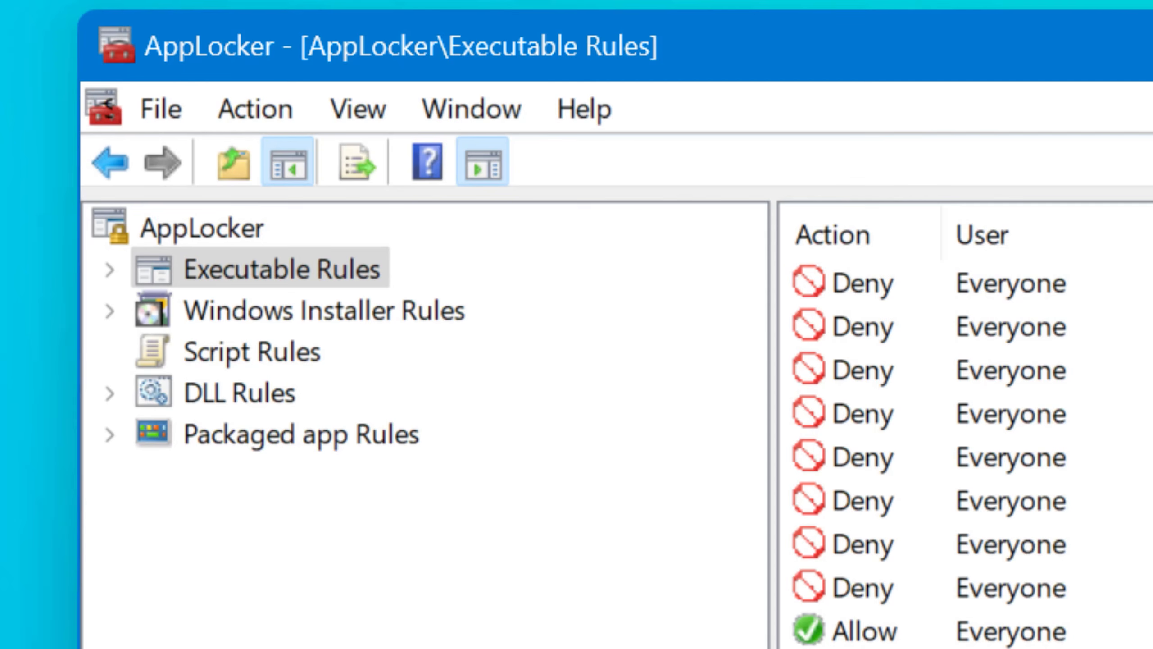
pyautogui.click(234, 431)
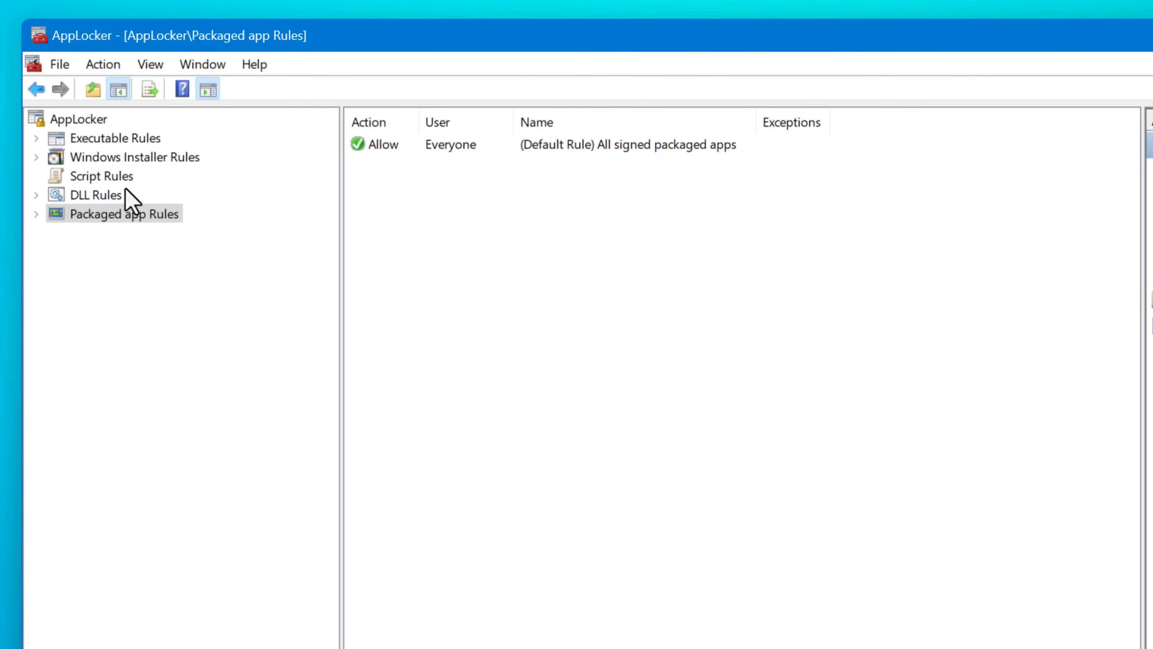
pyautogui.click(121, 195)
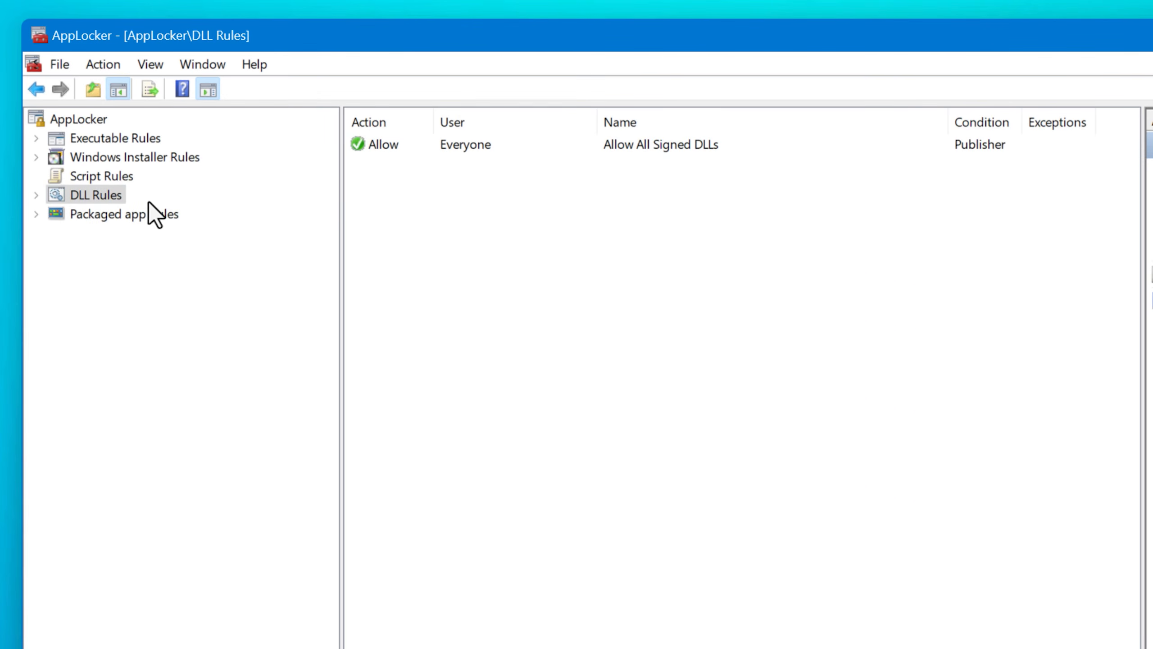
pyautogui.click(103, 178)
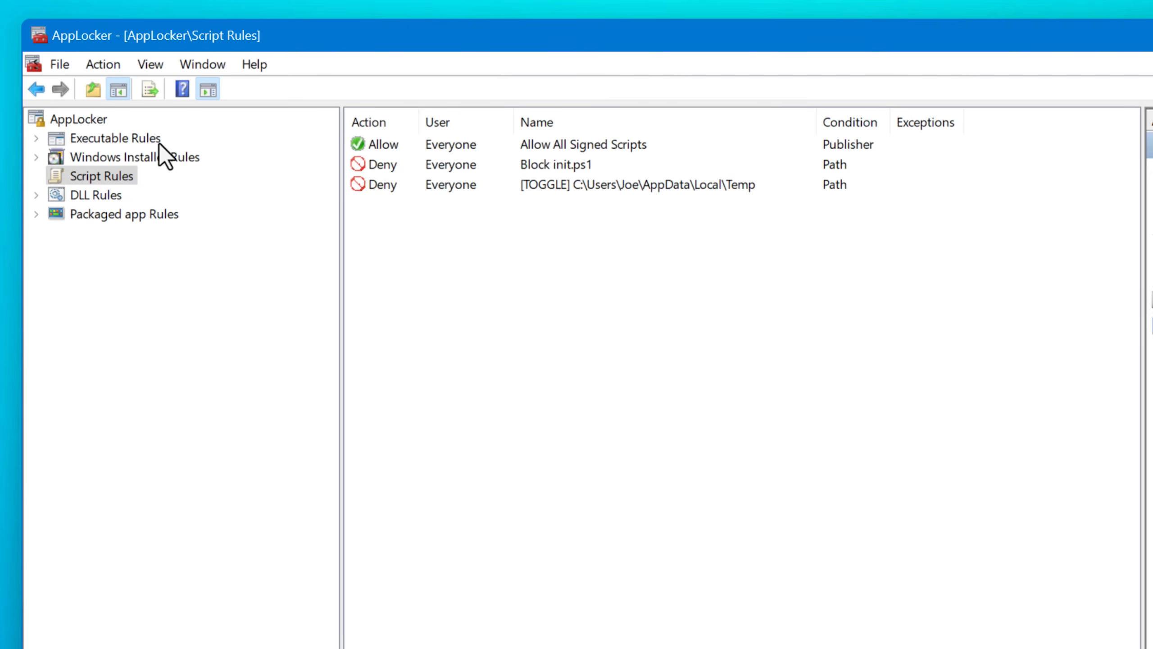
pyautogui.click(115, 158)
pyautogui.click(109, 136)
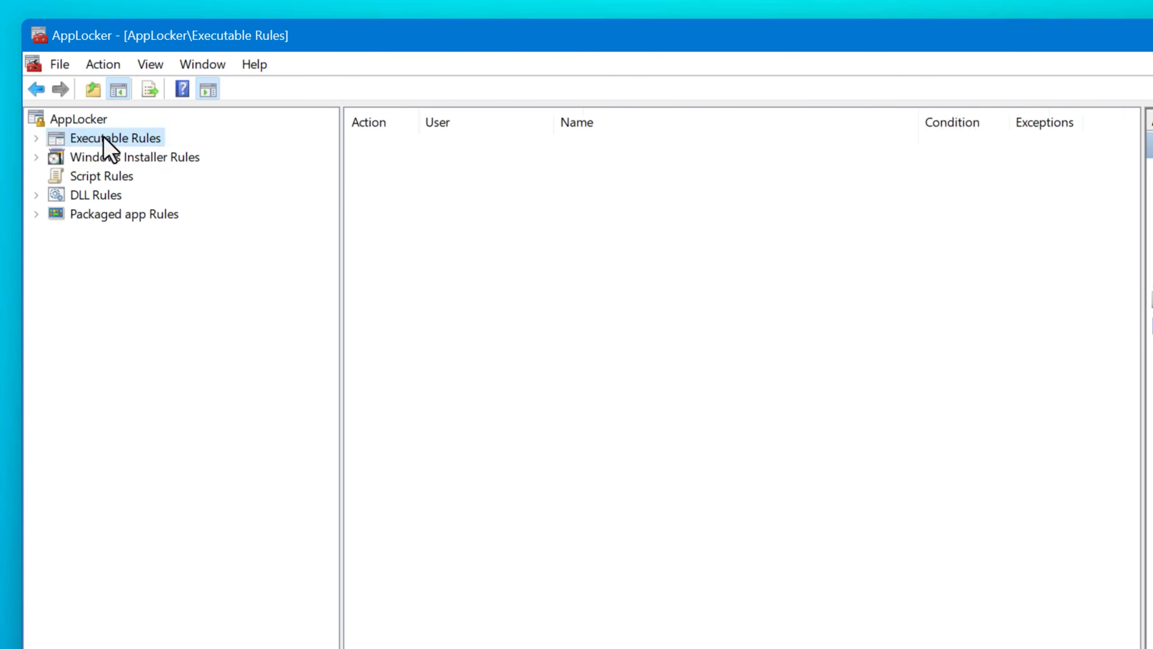
pyautogui.click(86, 176)
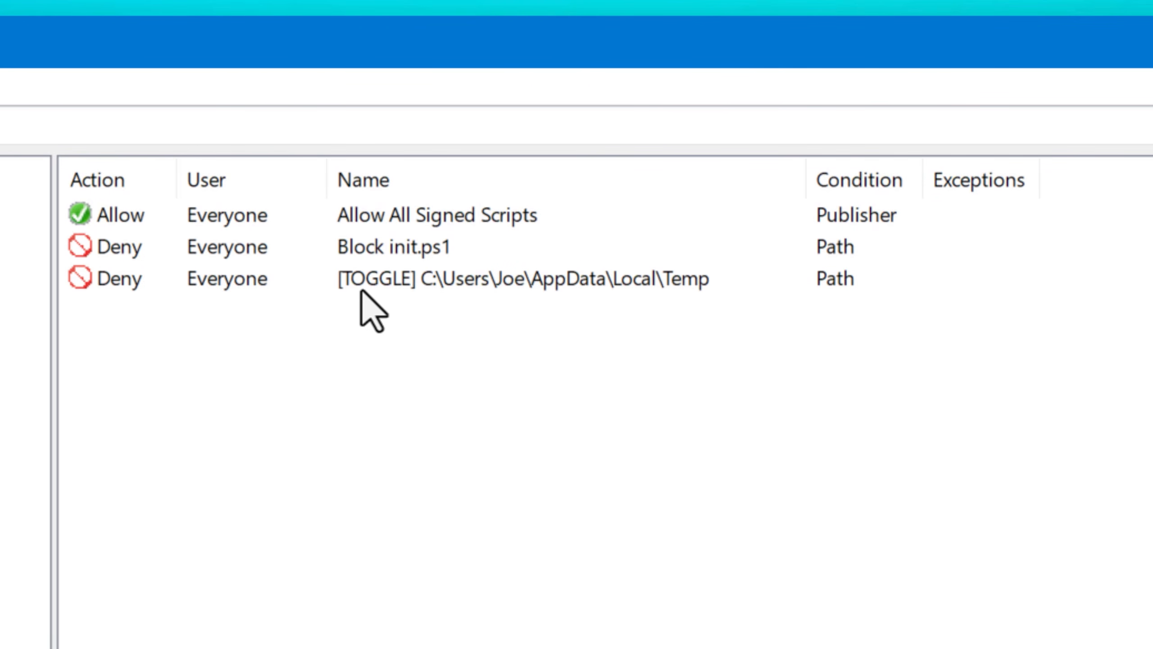
# Step: Inspect the name and action of the [TOGGLE] Temp folder deny rule in Script Rules, and close its properties
pyautogui.doubleClick(390, 282)
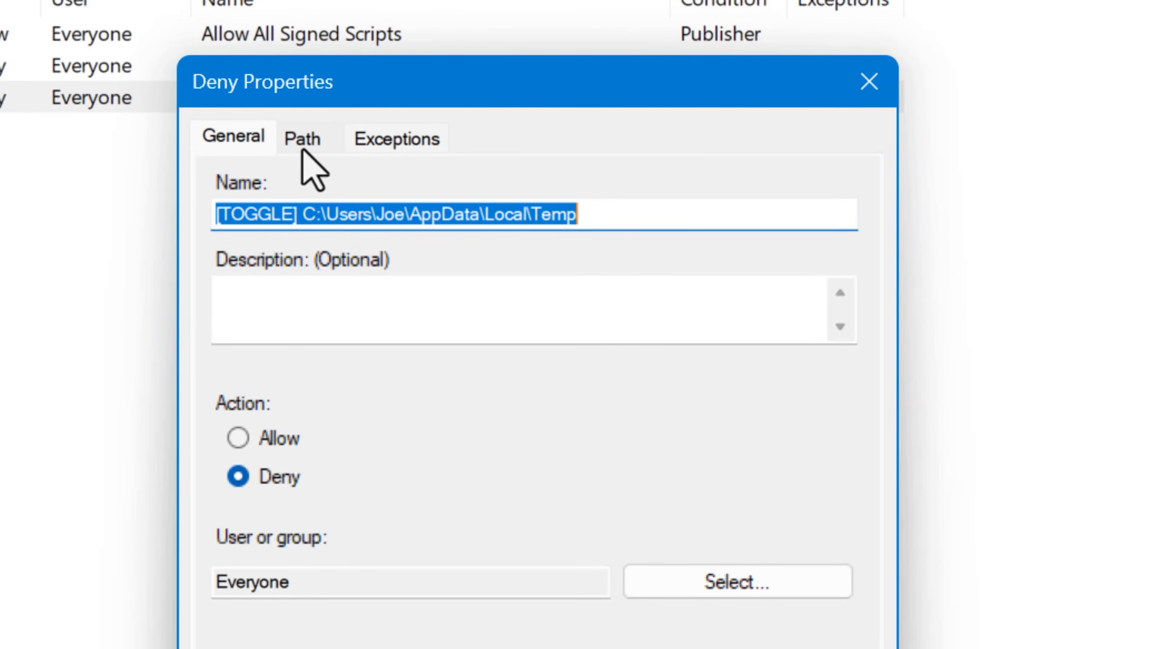
pyautogui.click(628, 213)
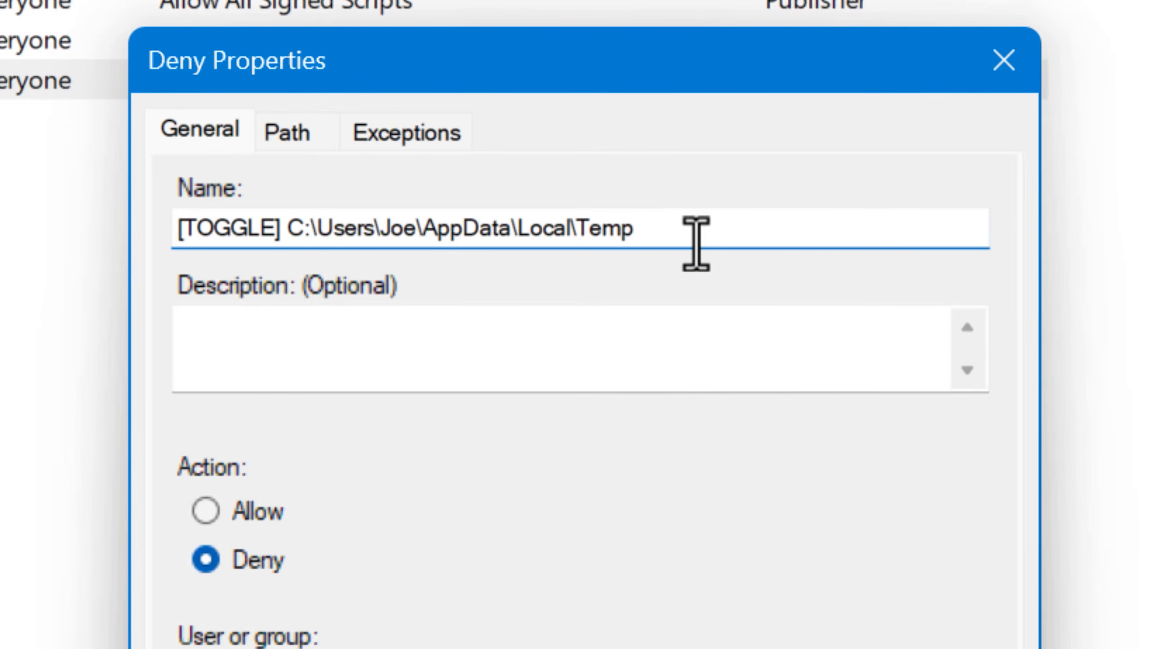
pyautogui.moveTo(696, 243); pyautogui.dragTo(284, 246)
pyautogui.click(657, 246)
pyautogui.moveTo(657, 245); pyautogui.dragTo(573, 246)
pyautogui.click(697, 239)
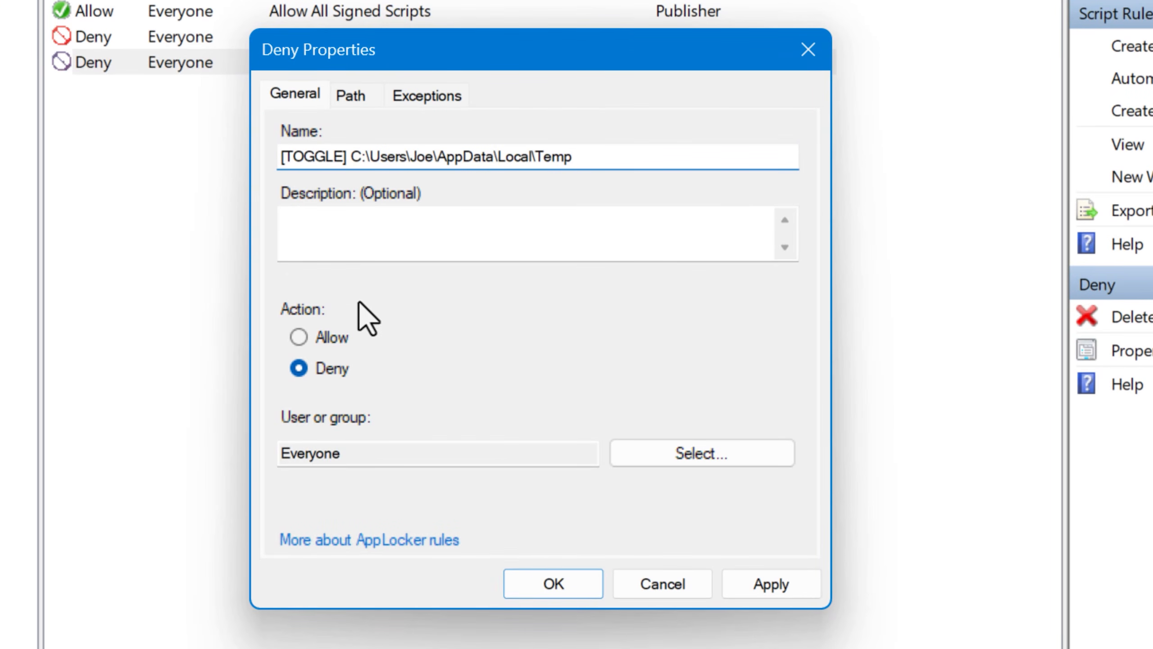
pyautogui.click(818, 50)
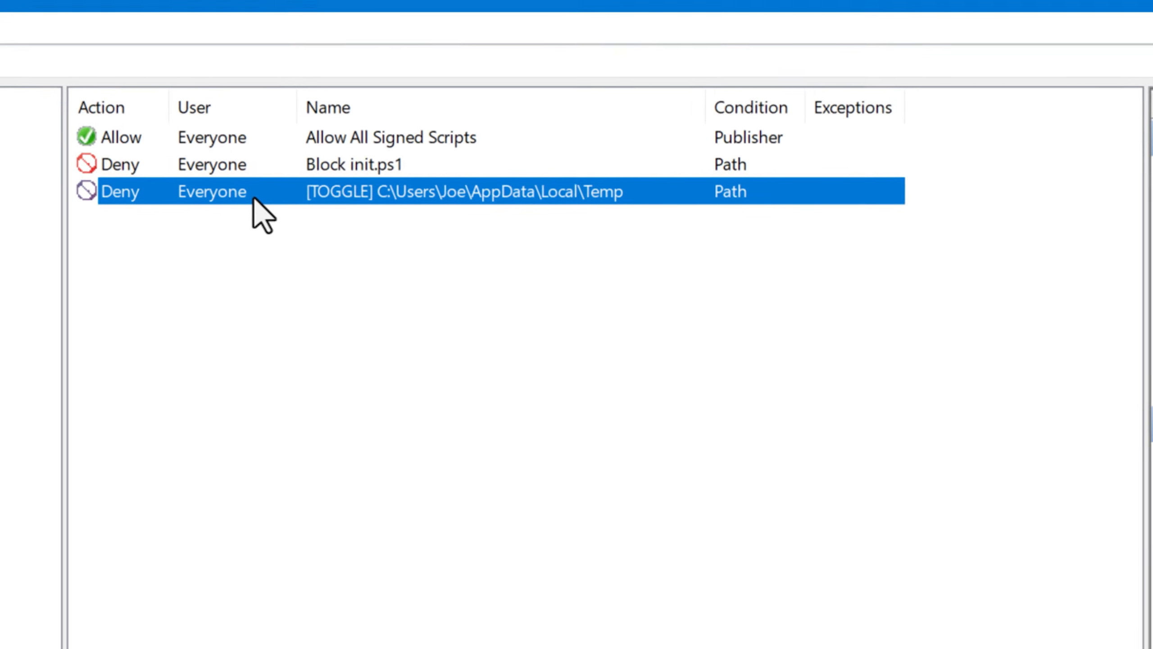
# Step: Check the Path setting of the [TOGGLE] Temp script rule, try switching its action to Allow and back to Deny, and cancel
pyautogui.doubleClick(290, 239)
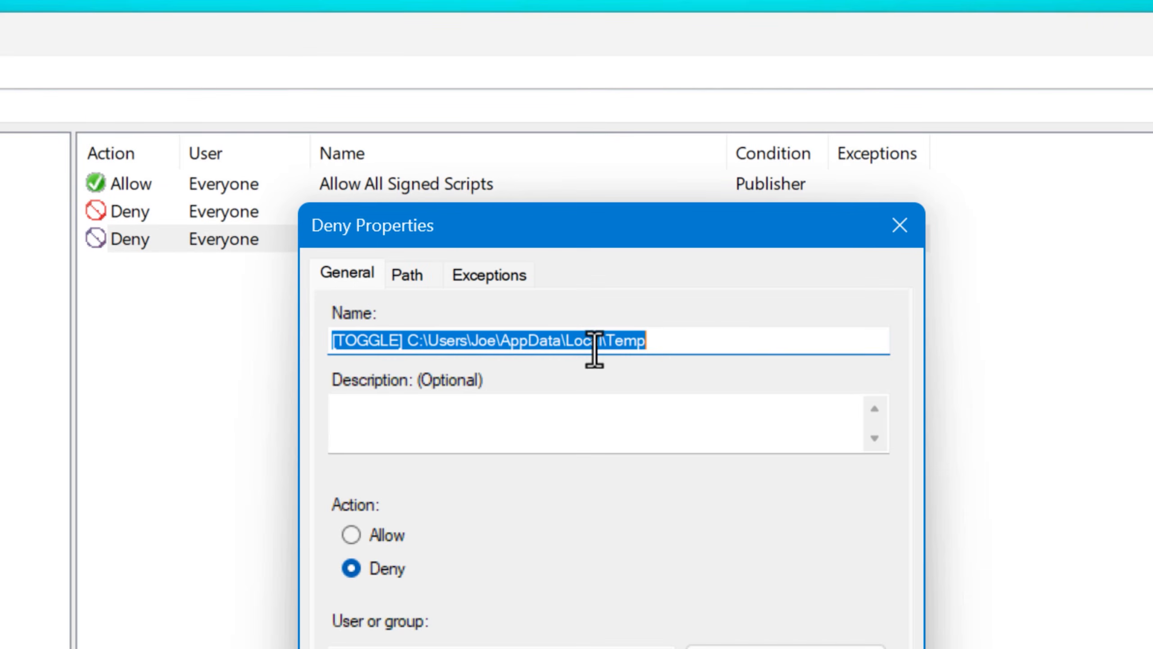
pyautogui.click(413, 275)
pyautogui.click(661, 477)
pyautogui.click(349, 275)
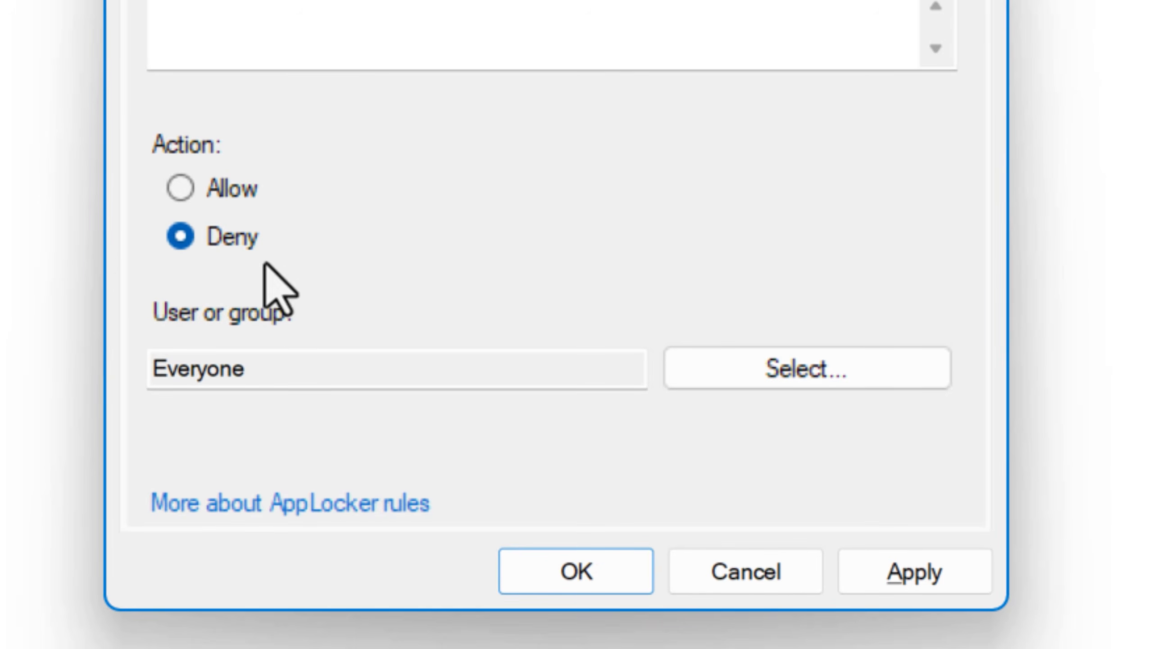
pyautogui.click(263, 243)
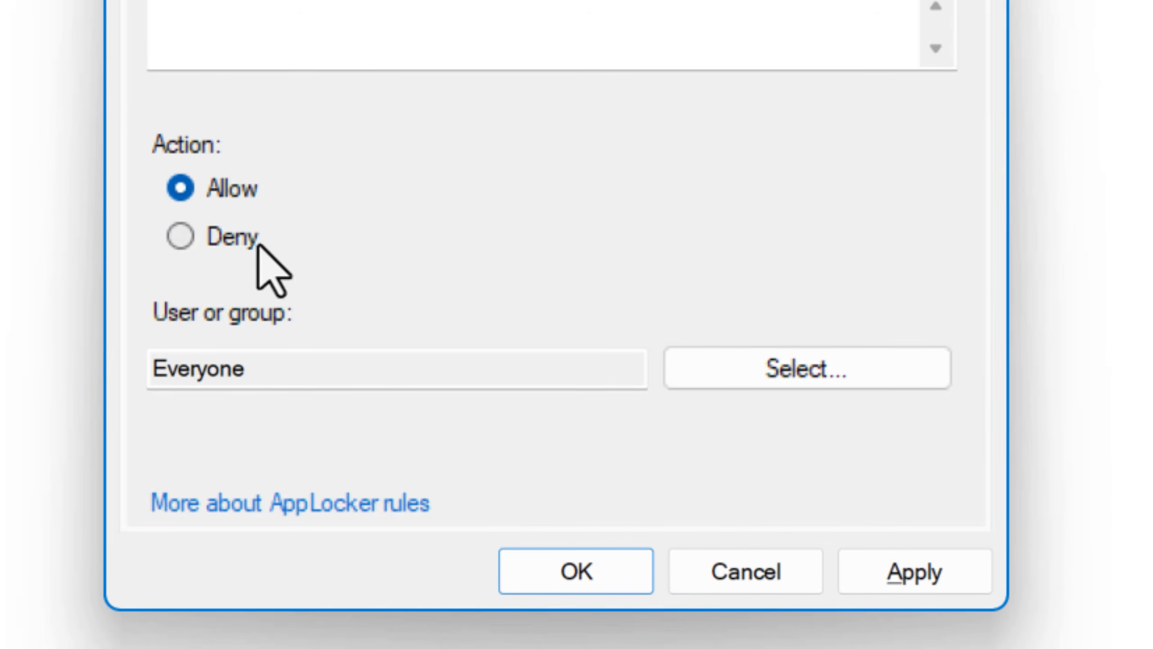
pyautogui.click(226, 239)
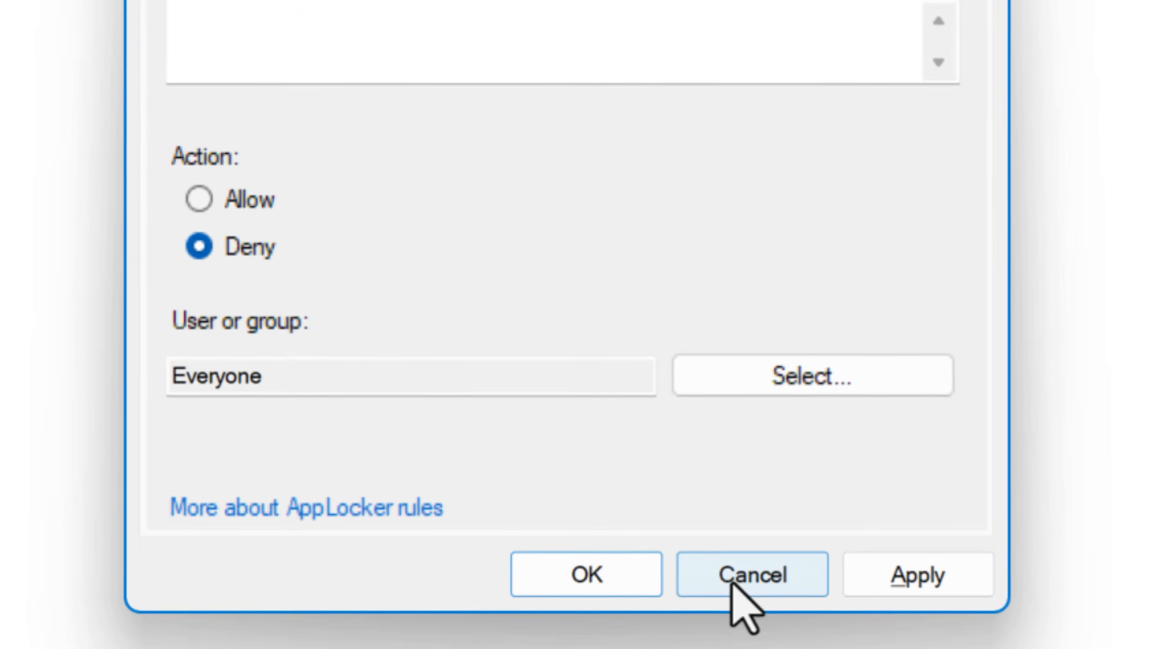
pyautogui.click(722, 570)
# Step: Examine the script path in an AppLocker event 8007 error from the MSI and Script log in Event Viewer
pyautogui.click(152, 155)
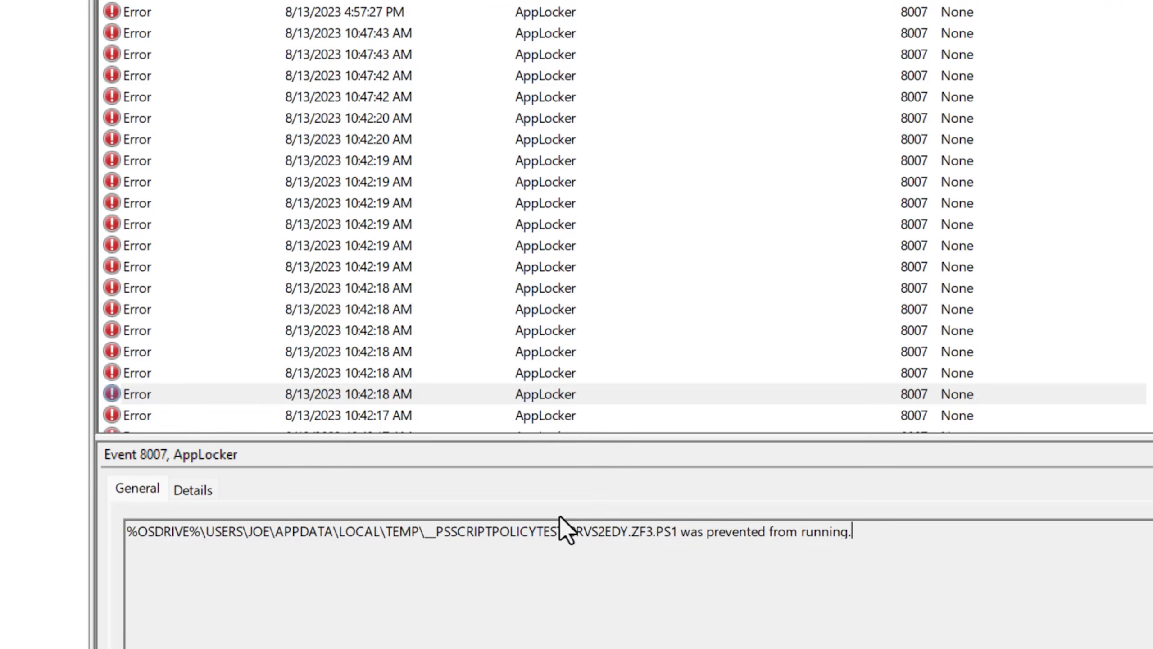
pyautogui.click(421, 310)
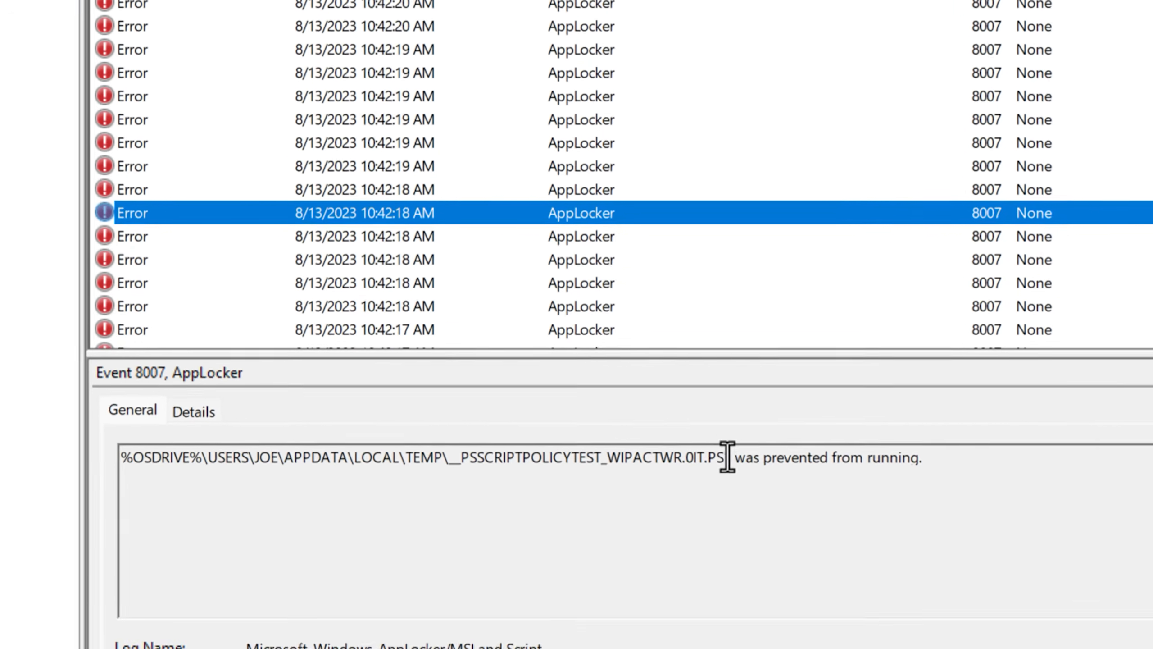
pyautogui.moveTo(691, 532); pyautogui.dragTo(548, 536)
pyautogui.moveTo(641, 327); pyautogui.dragTo(384, 324)
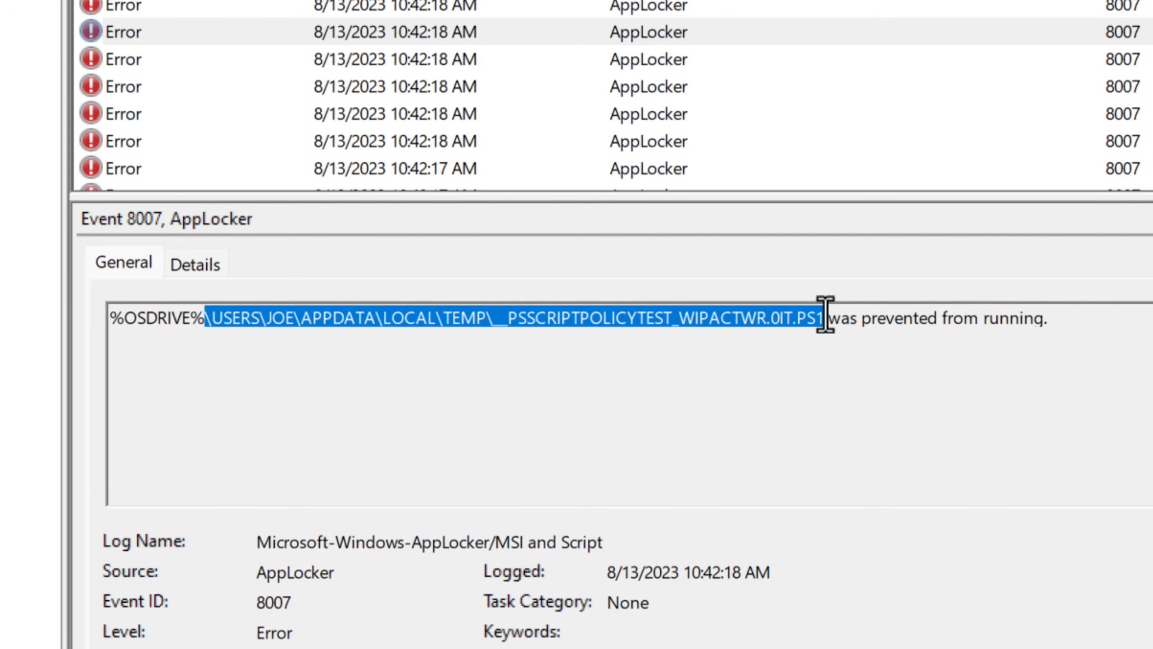
pyautogui.click(646, 328)
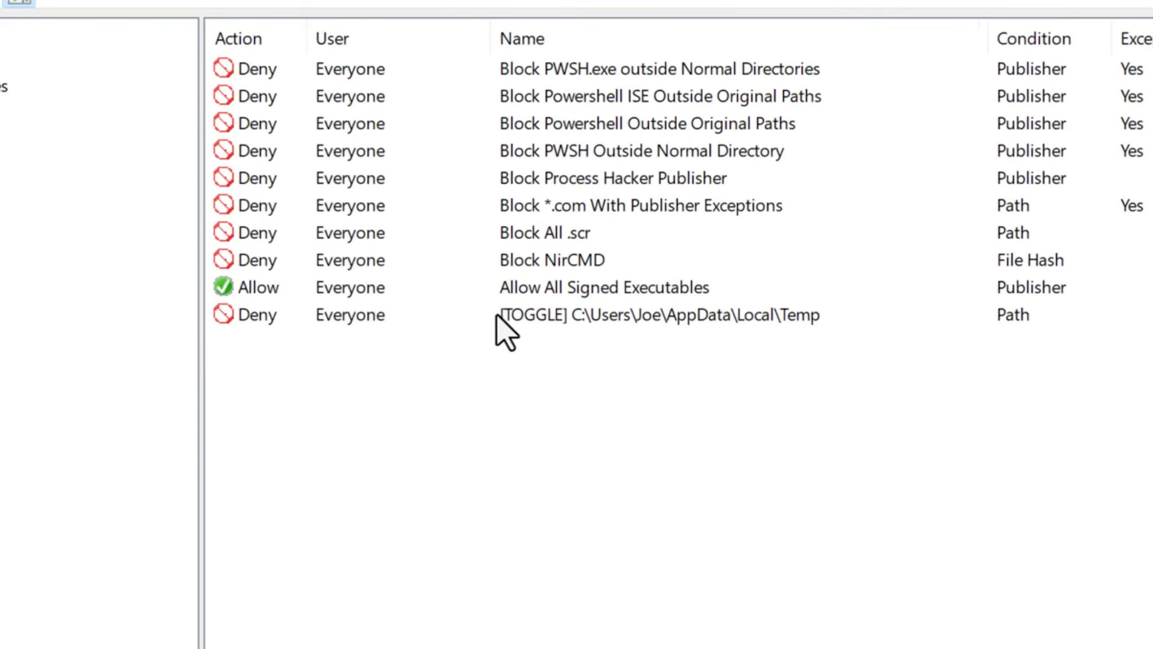
# Step: Review the General and Publisher settings of the Block Process Hacker Publisher executable rule, and close its properties without changes
pyautogui.click(502, 451)
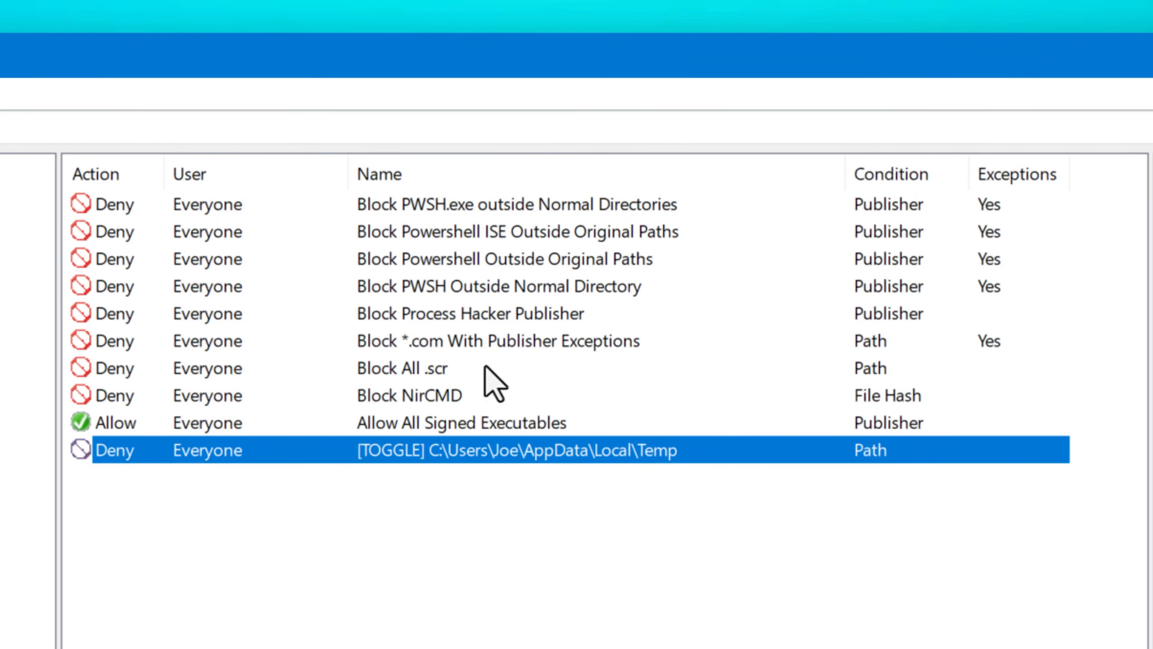
pyautogui.click(434, 313)
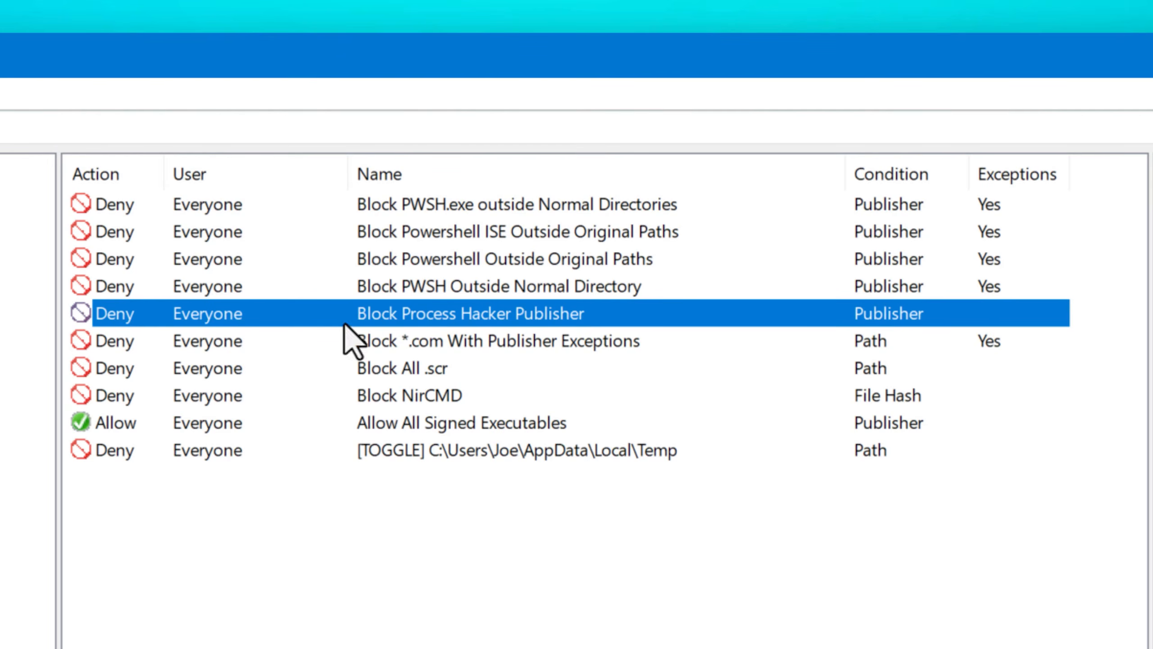
pyautogui.doubleClick(622, 316)
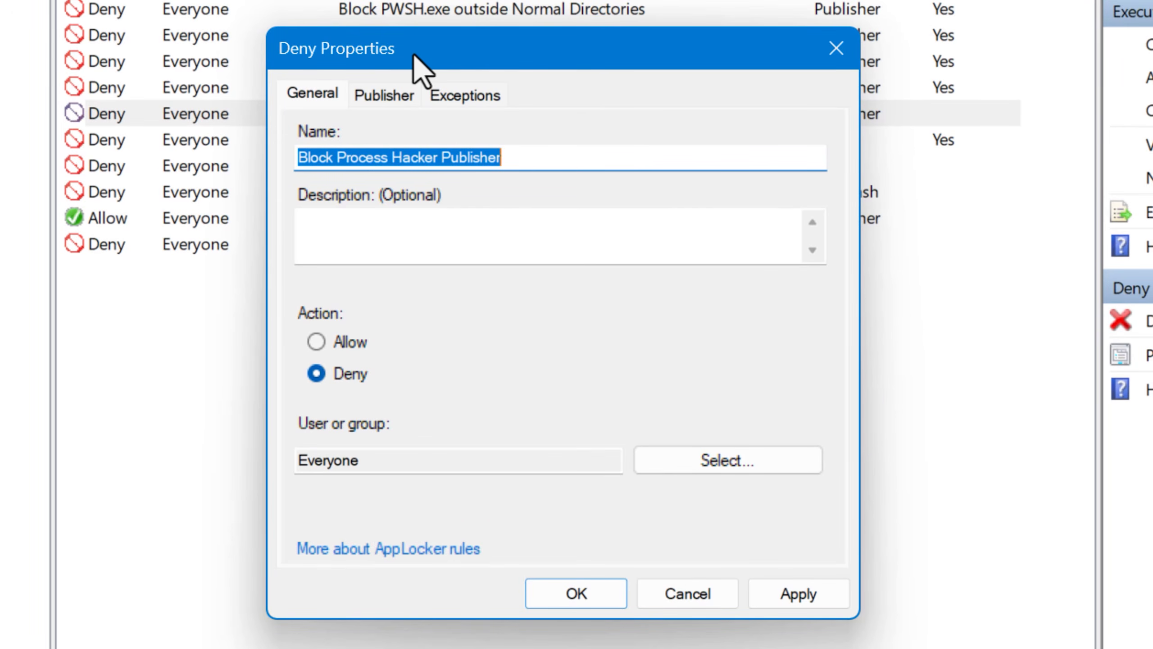
pyautogui.click(390, 105)
pyautogui.click(752, 242)
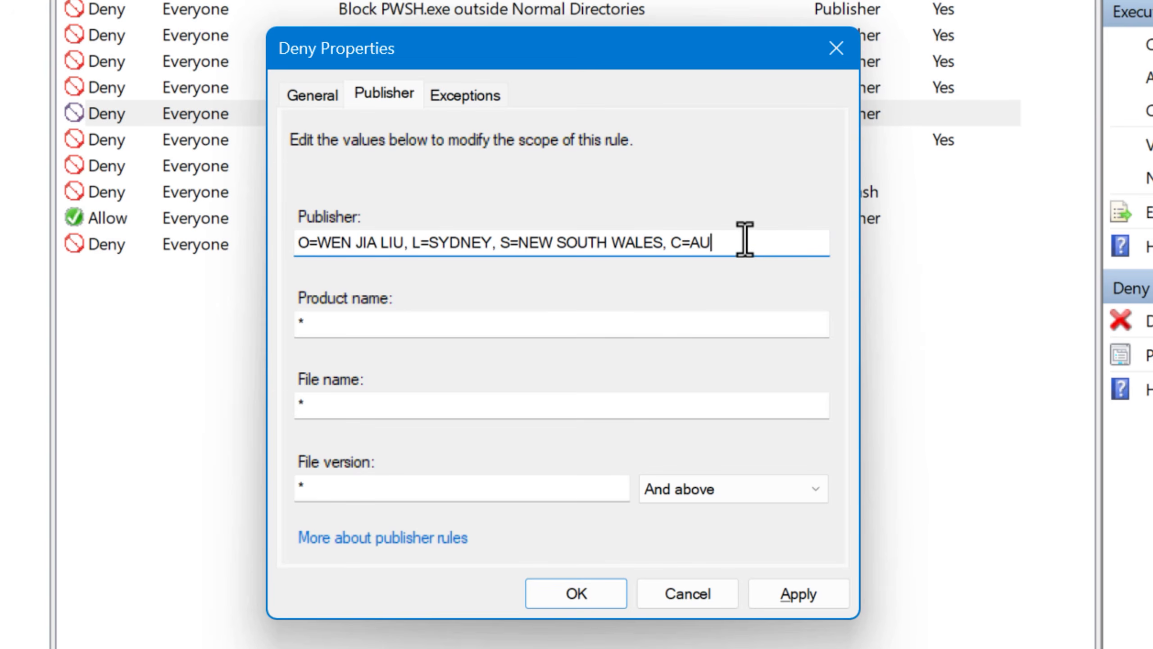
pyautogui.click(333, 96)
pyautogui.click(413, 103)
pyautogui.click(321, 95)
pyautogui.click(820, 65)
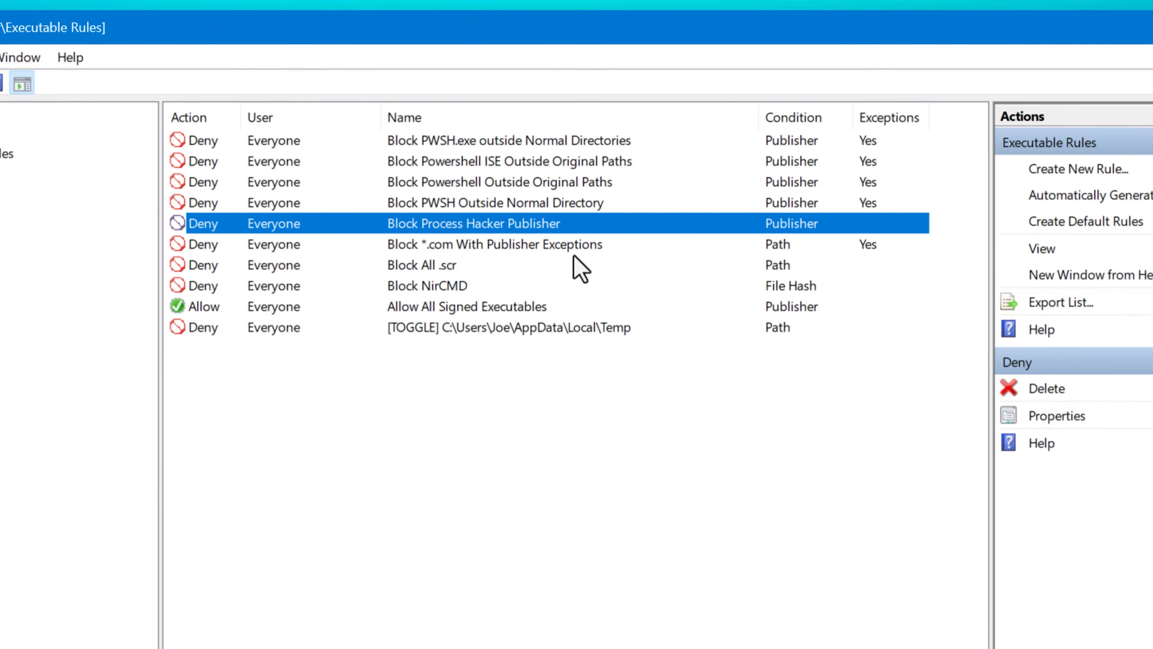
# Step: Recheck the General properties of the Block Process Hacker Publisher rule, cancel, and compare it with the Allow All Signed Executables rule
pyautogui.rightClick(347, 230)
pyautogui.click(411, 276)
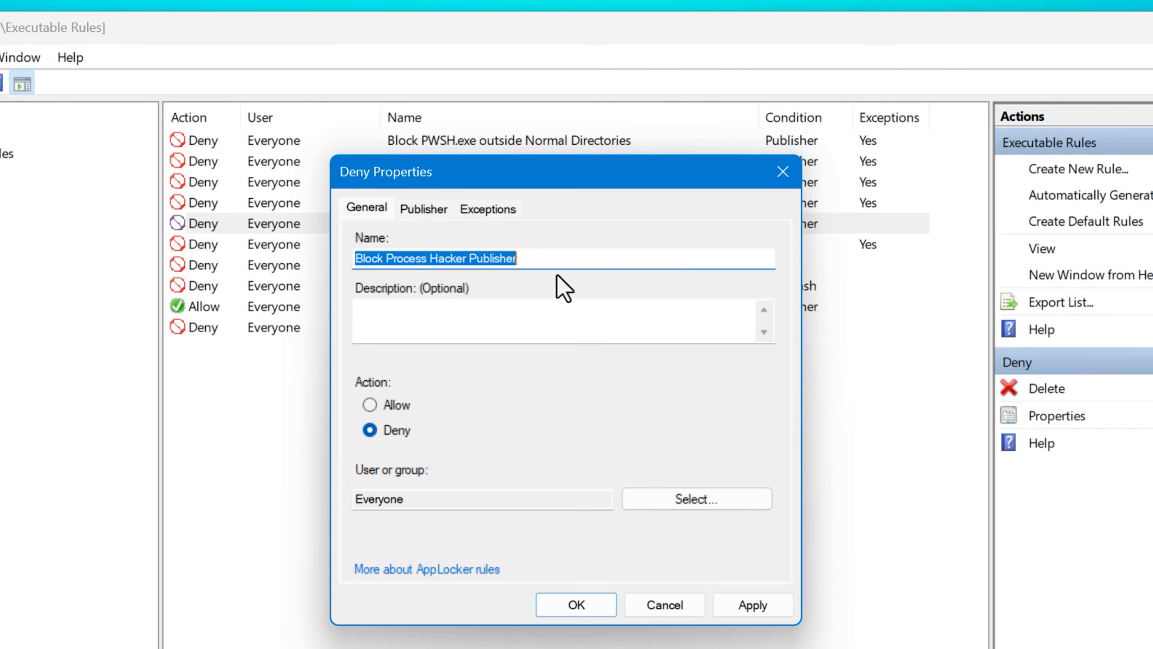
pyautogui.click(679, 613)
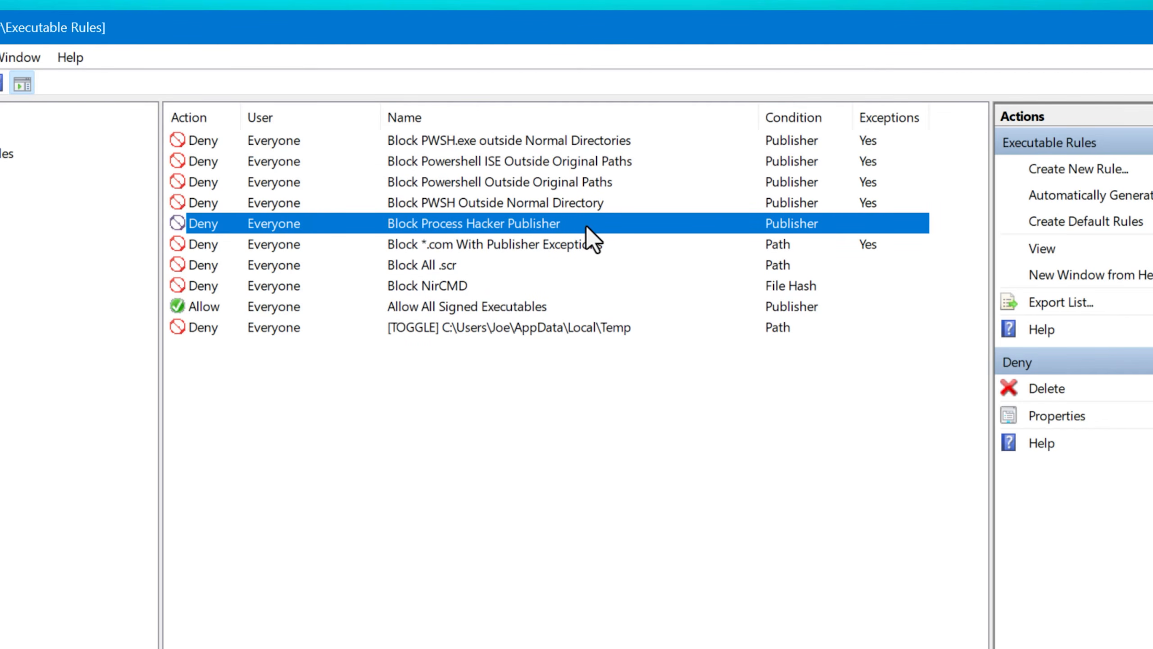
pyautogui.click(367, 308)
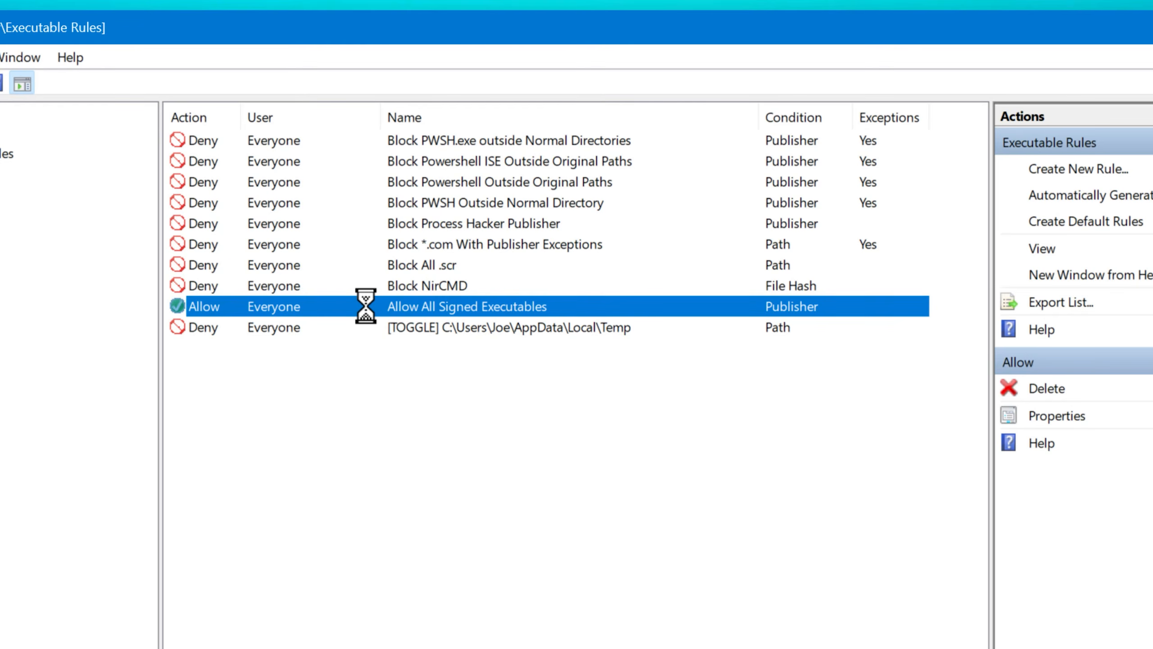
pyautogui.click(471, 224)
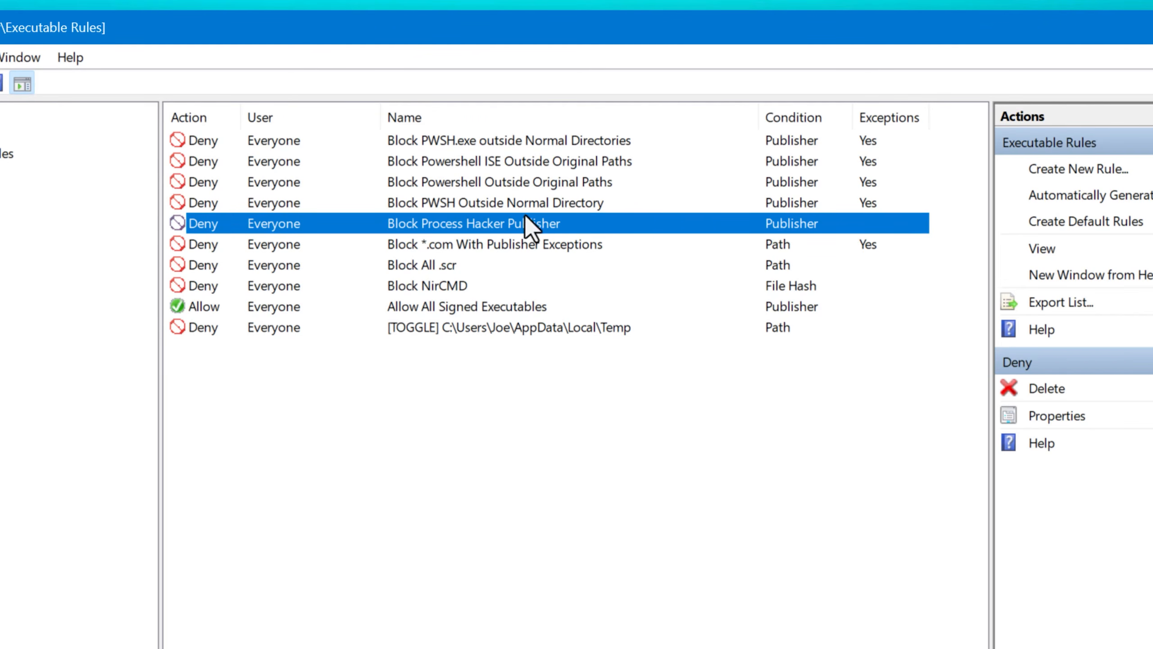
# Step: Examine the files listed under File Hash in the Block NirCMD deny rule, and cancel its properties
pyautogui.click(514, 286)
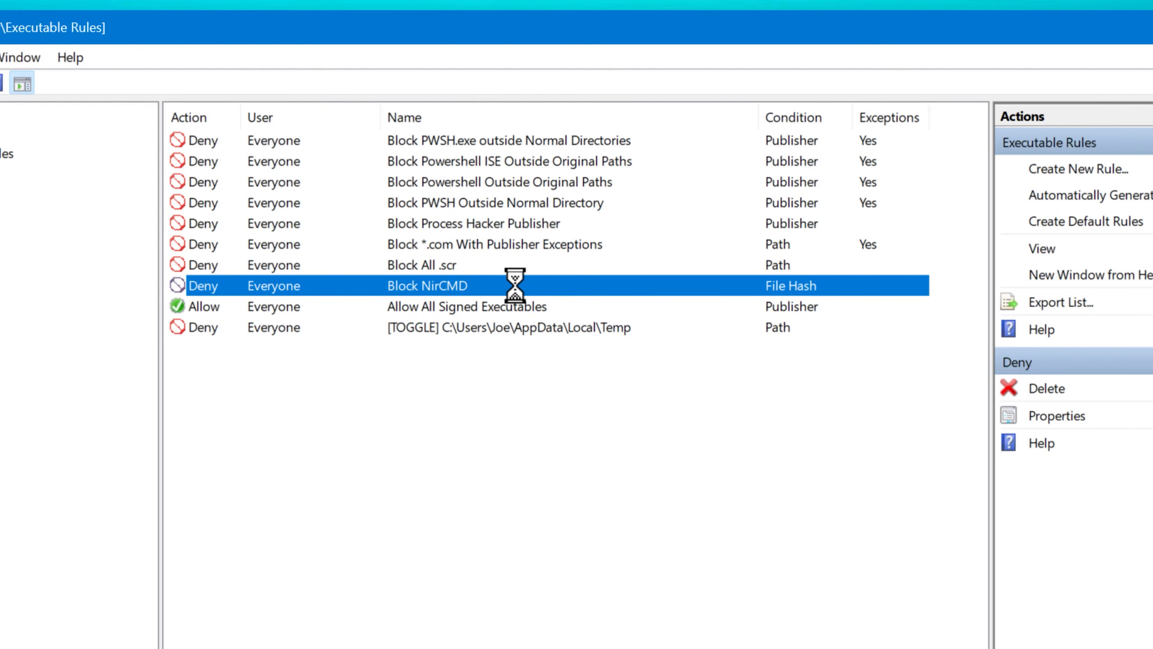
pyautogui.rightClick(491, 286)
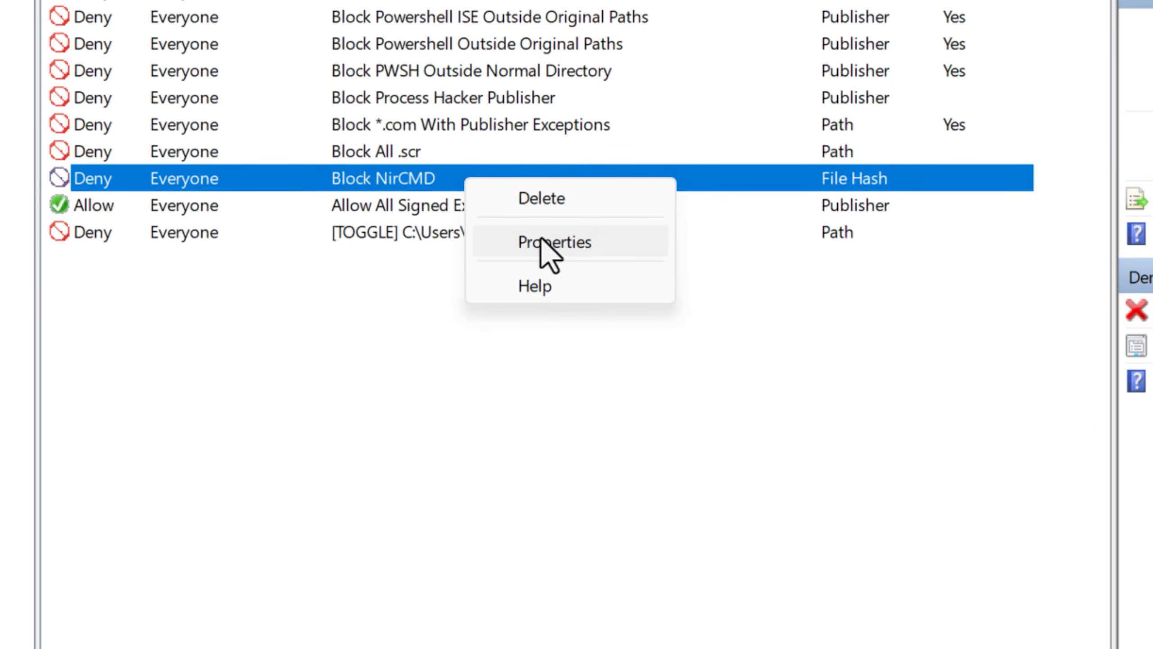
pyautogui.click(542, 241)
pyautogui.click(387, 78)
pyautogui.moveTo(509, 55); pyautogui.dragTo(560, 60)
pyautogui.click(427, 332)
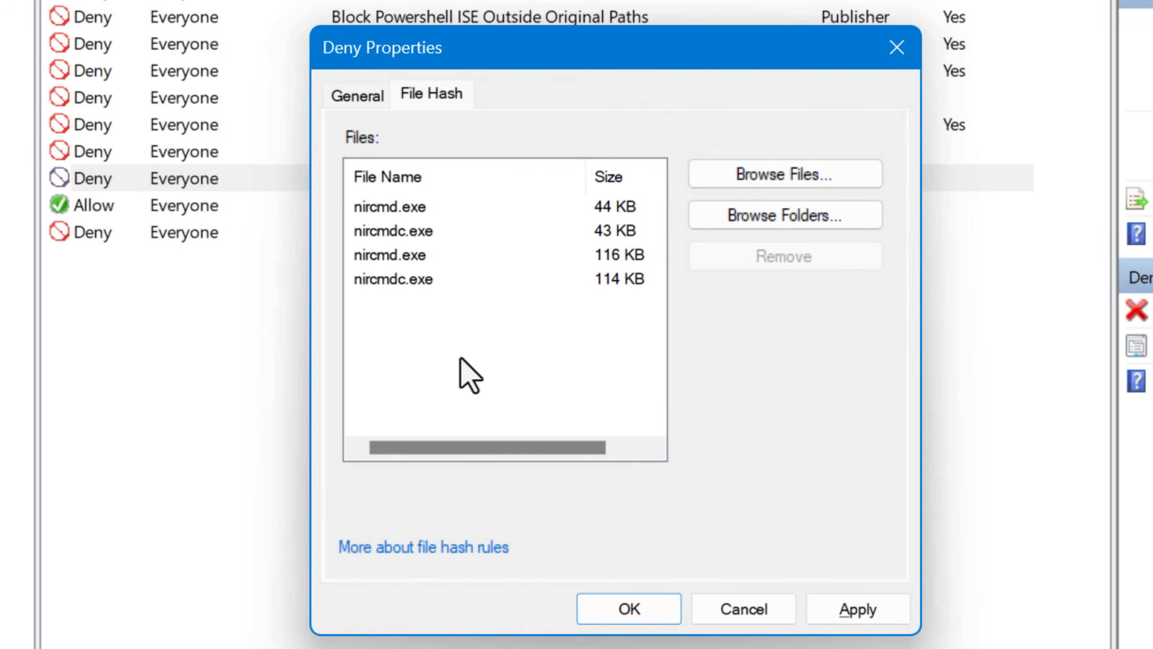
pyautogui.click(403, 218)
pyautogui.moveTo(422, 319)
pyautogui.mouseDown()
pyautogui.moveTo(413, 180)
pyautogui.moveTo(418, 301)
pyautogui.mouseUp()
pyautogui.moveTo(426, 331); pyautogui.dragTo(488, 336)
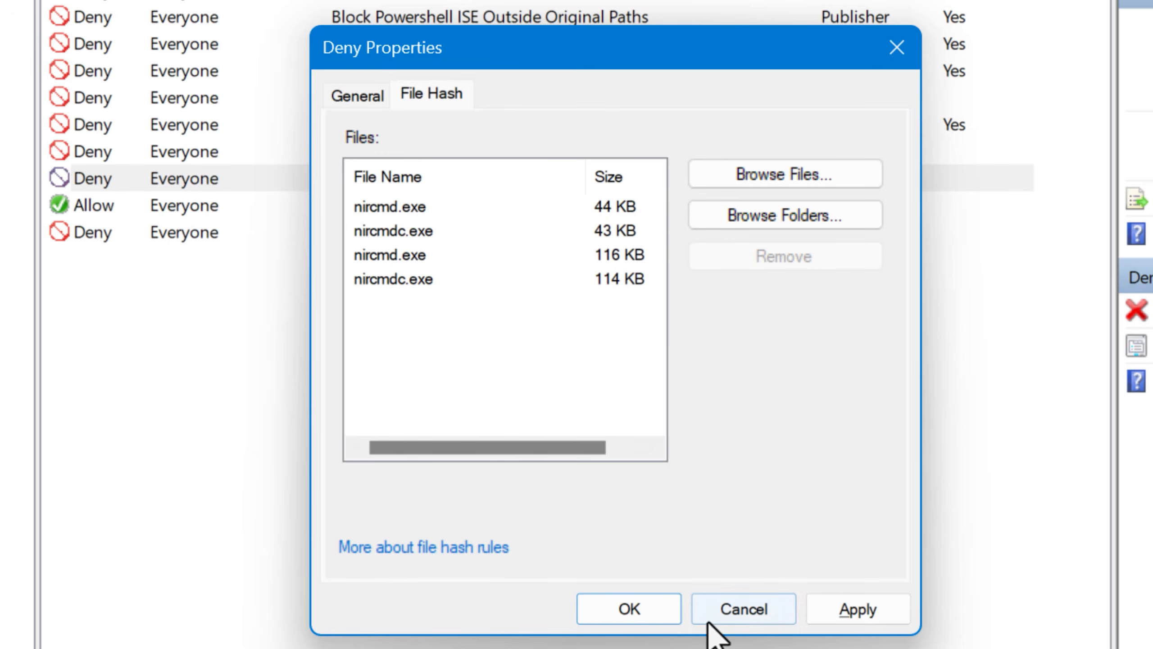
pyautogui.click(702, 603)
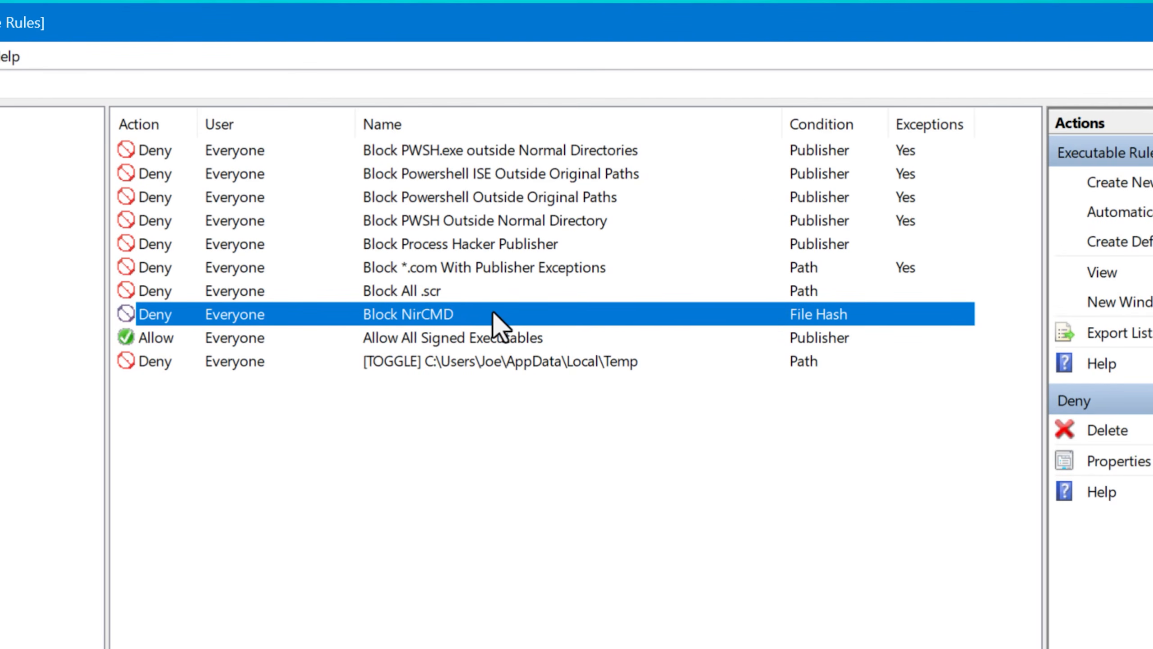
# Step: Reopen the Block NirCMD rule to view its file hash entries again, and close it without changes
pyautogui.rightClick(473, 319)
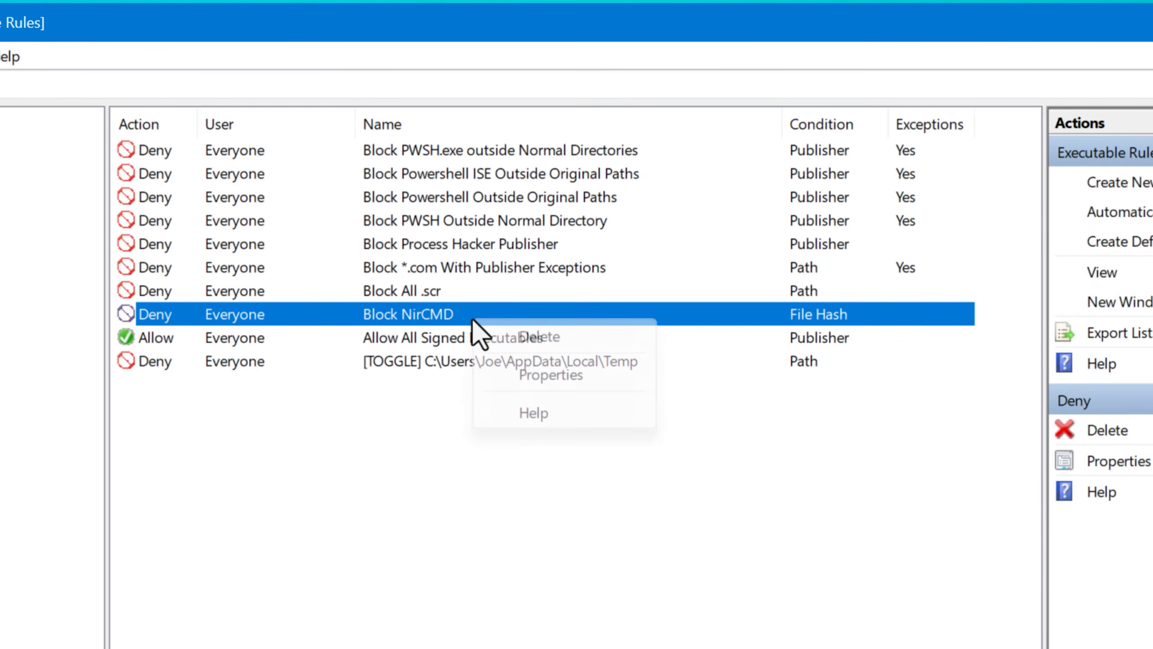
pyautogui.click(538, 383)
pyautogui.hotkey('ctrl', 'Tab')
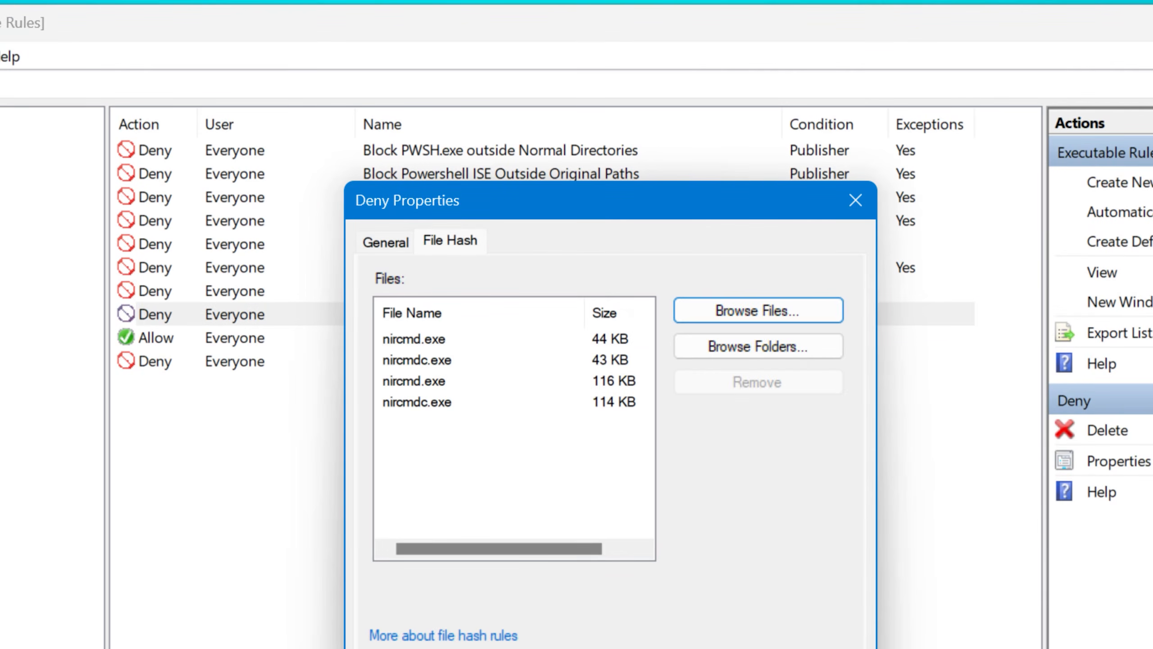
pyautogui.press('Escape')
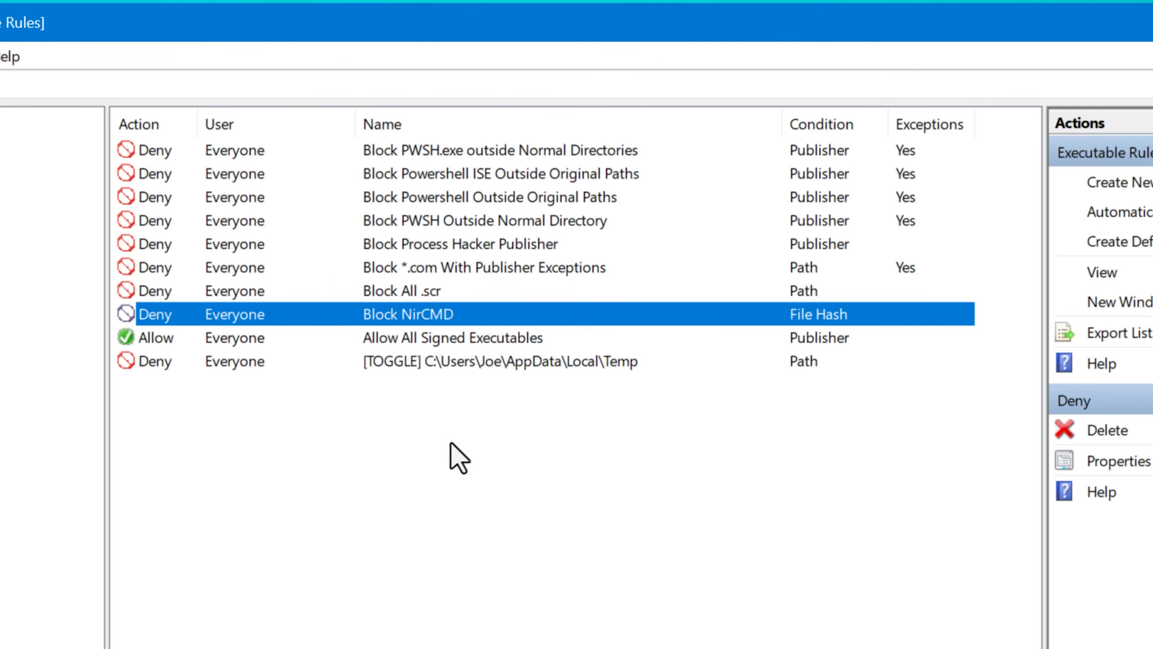
# Step: Review the General and Path settings of the Block All .scr executable rule
pyautogui.click(459, 290)
pyautogui.doubleClick(459, 291)
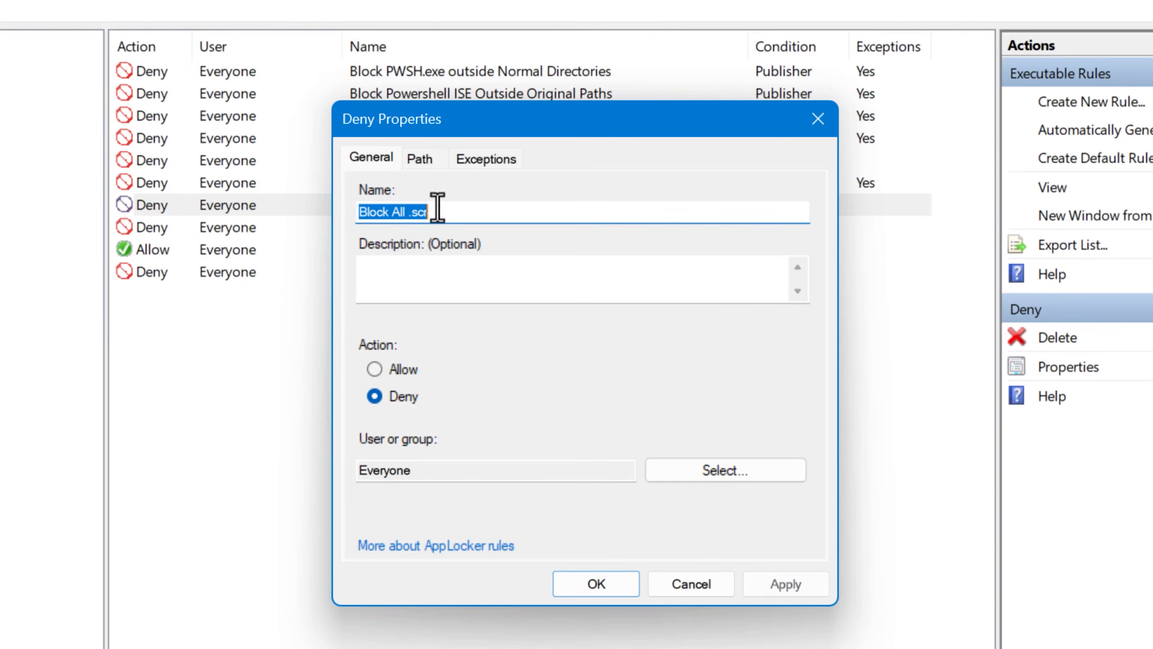
pyautogui.click(419, 159)
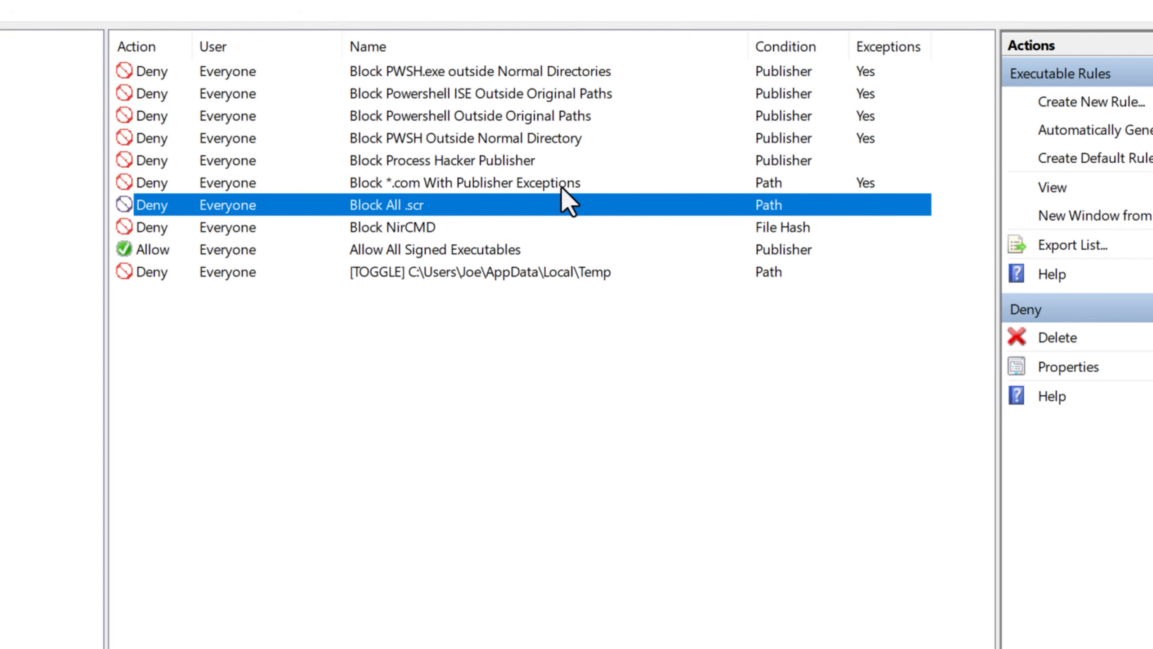
# Step: Open the properties of the Block *.com With Publisher Exceptions rule and examine its name, highlighting the *.com part
pyautogui.rightClick(303, 182)
pyautogui.click(345, 232)
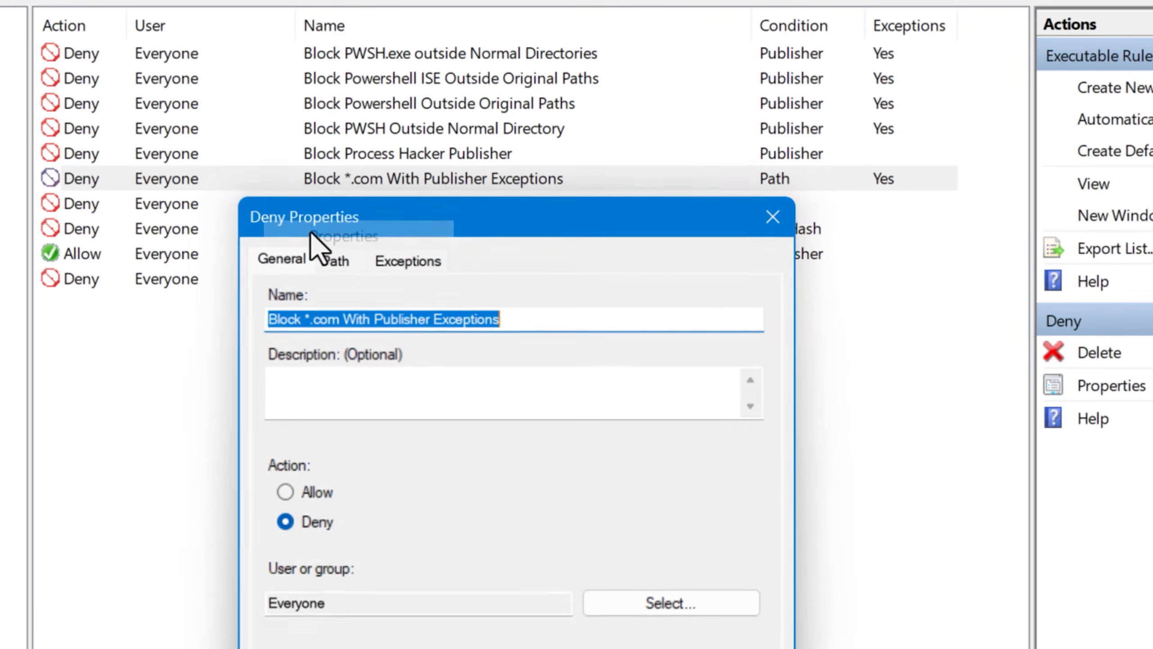
pyautogui.moveTo(337, 327); pyautogui.dragTo(304, 328)
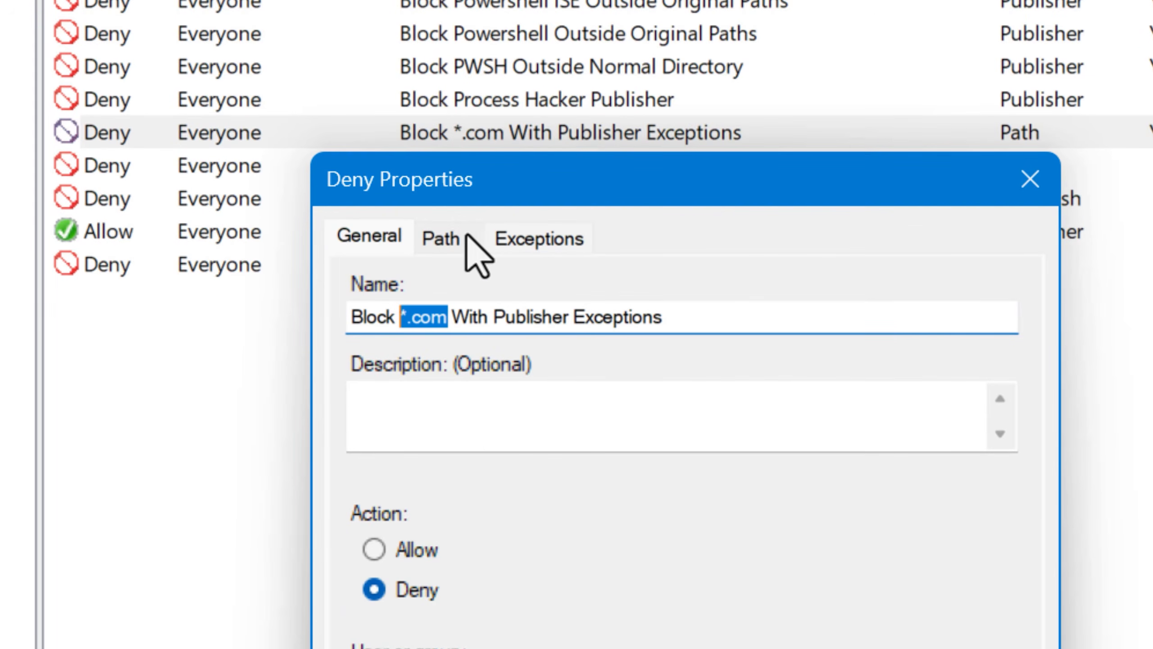
pyautogui.click(371, 319)
pyautogui.moveTo(422, 329); pyautogui.dragTo(400, 327)
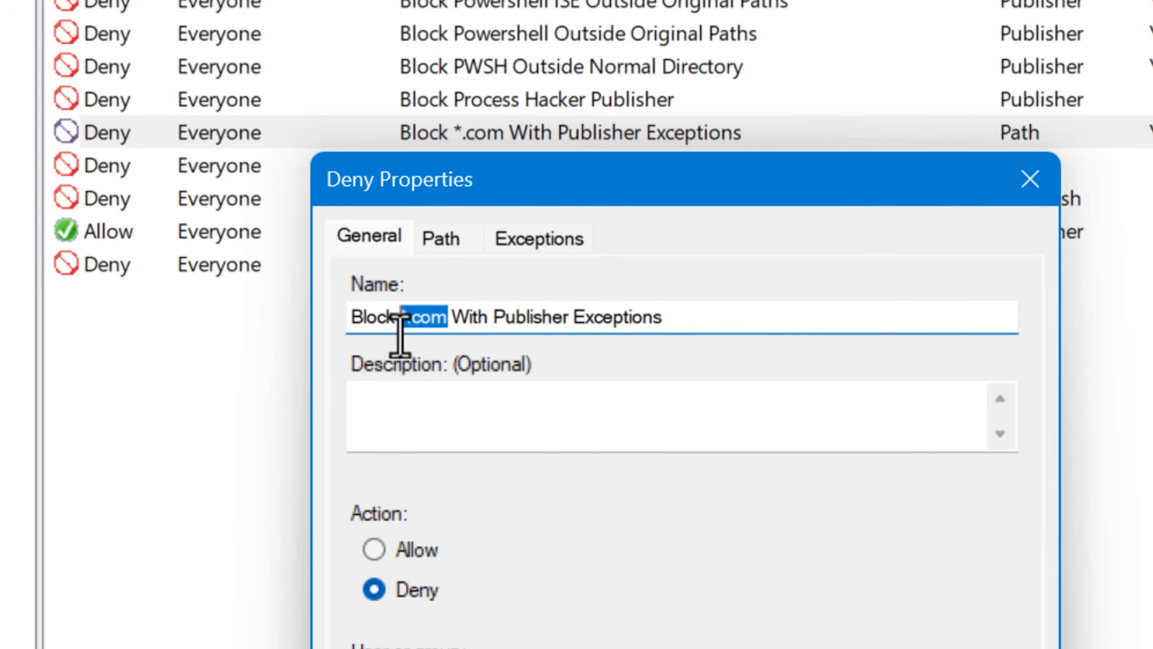
pyautogui.click(729, 316)
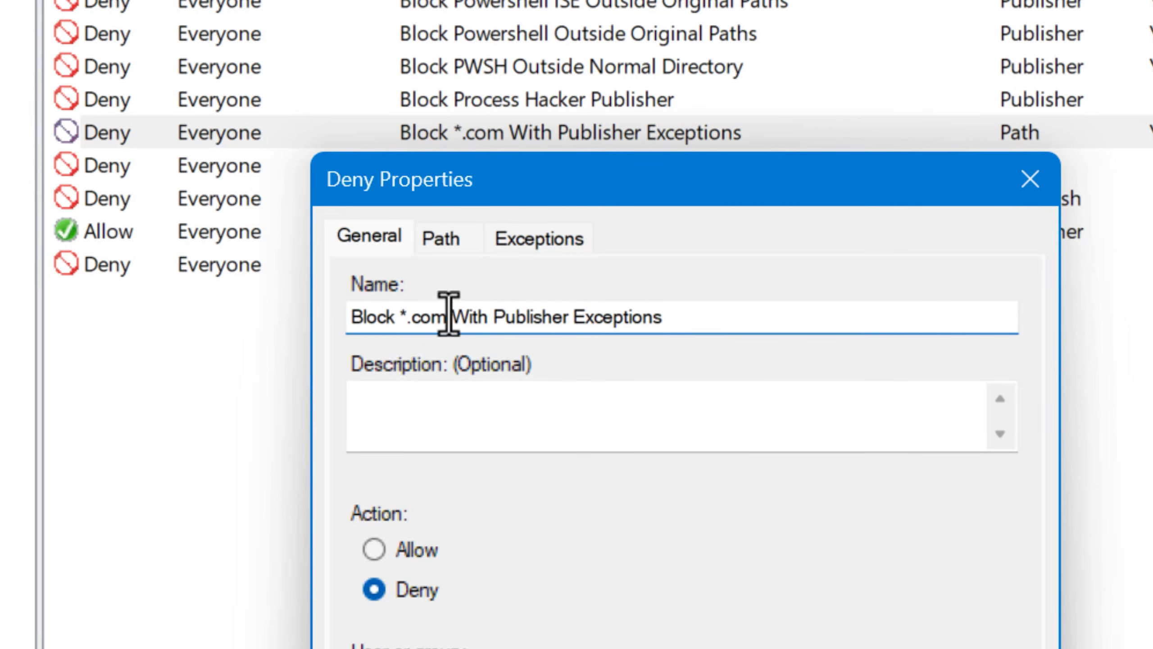
pyautogui.moveTo(436, 316); pyautogui.dragTo(404, 317)
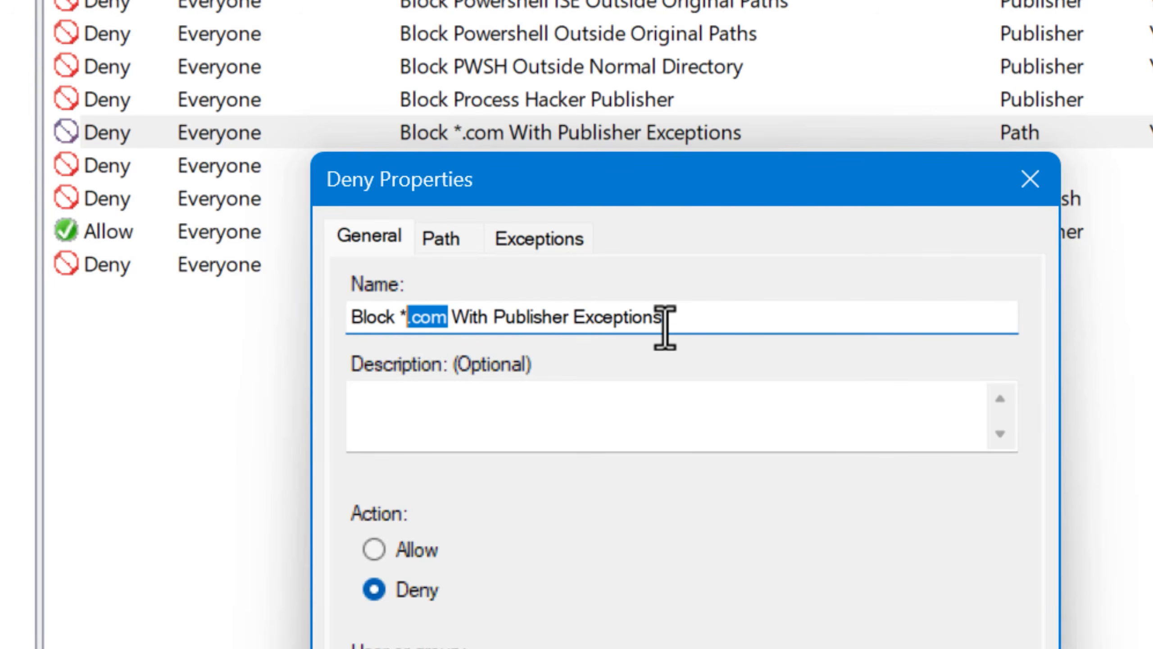
pyautogui.click(719, 307)
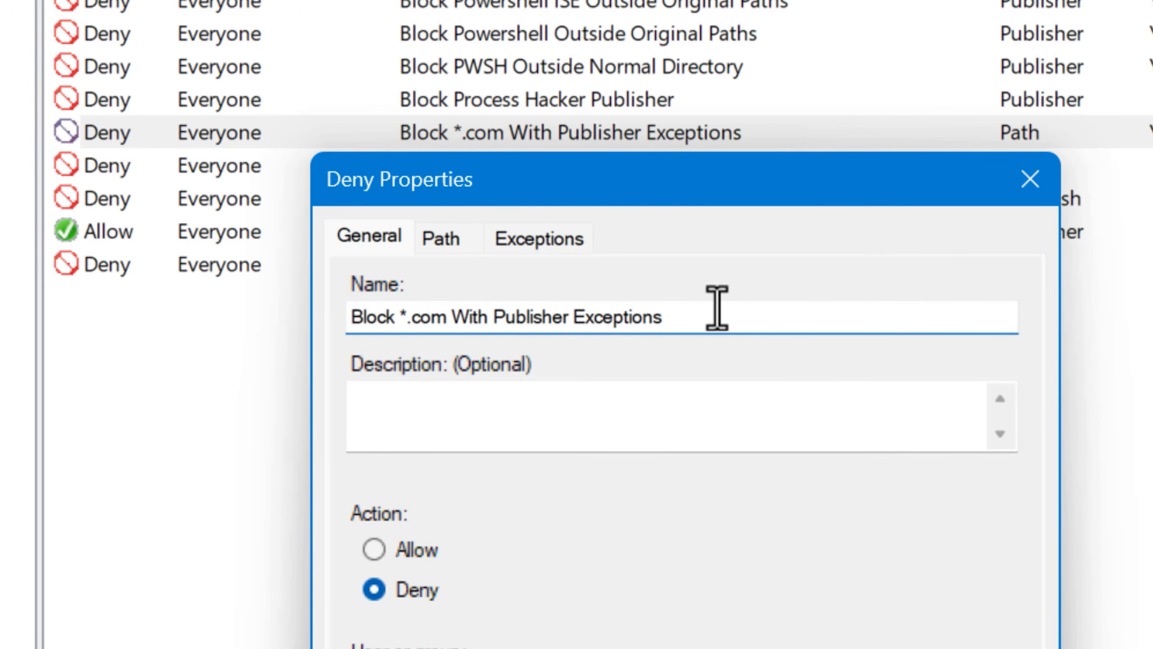
pyautogui.moveTo(720, 312); pyautogui.dragTo(363, 328)
pyautogui.click(687, 328)
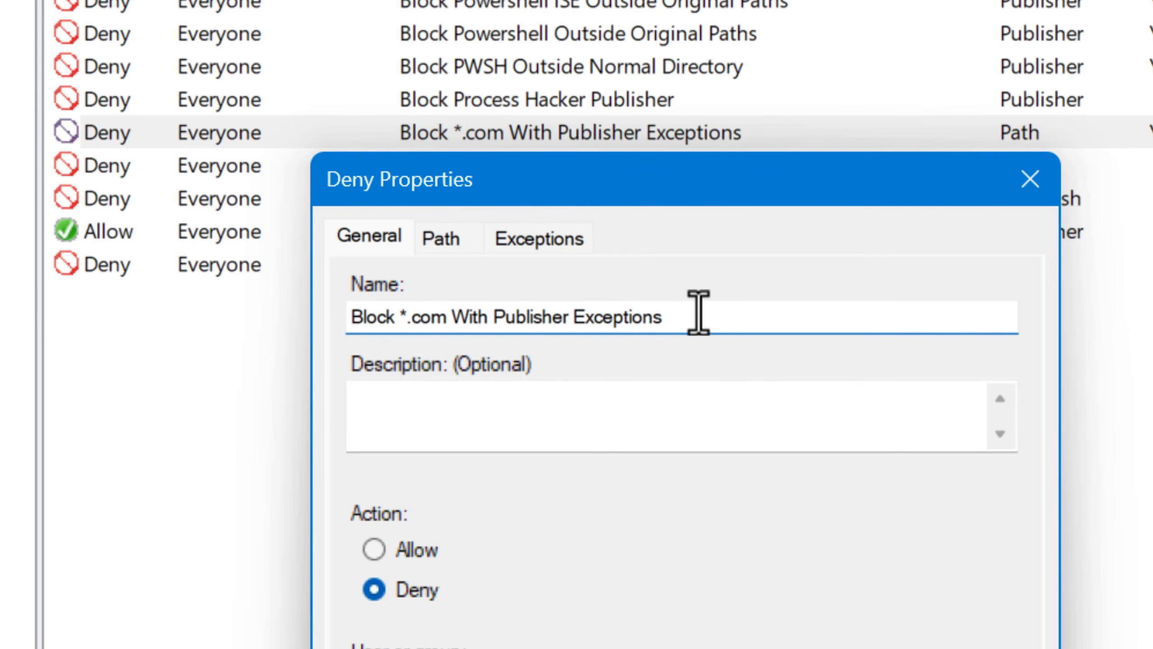
pyautogui.moveTo(698, 324)
pyautogui.mouseDown()
pyautogui.moveTo(479, 329)
pyautogui.moveTo(703, 335)
pyautogui.mouseUp()
pyautogui.moveTo(449, 318); pyautogui.dragTo(399, 314)
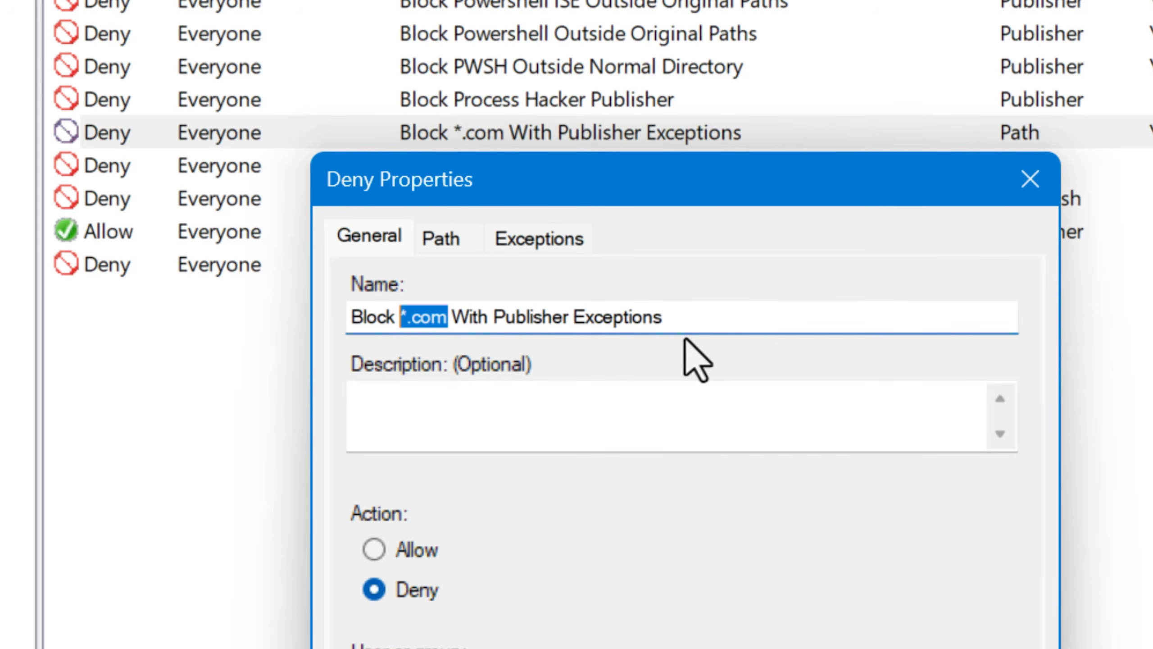
pyautogui.click(439, 318)
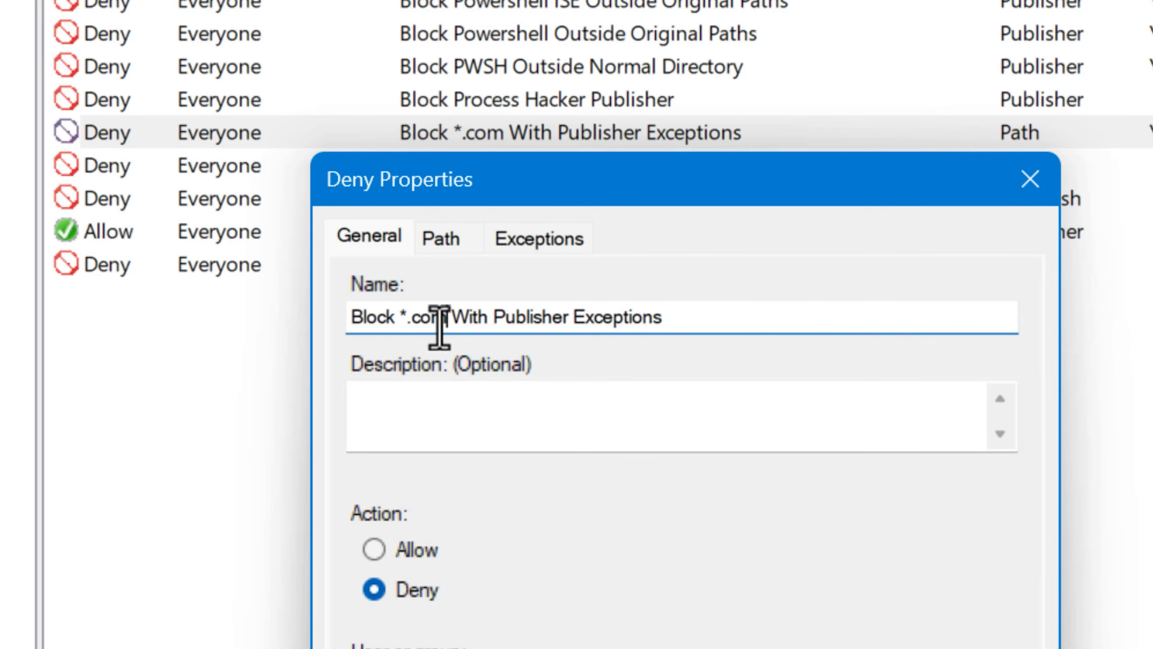
pyautogui.moveTo(440, 327); pyautogui.dragTo(344, 327)
pyautogui.moveTo(553, 189); pyautogui.dragTo(533, 223)
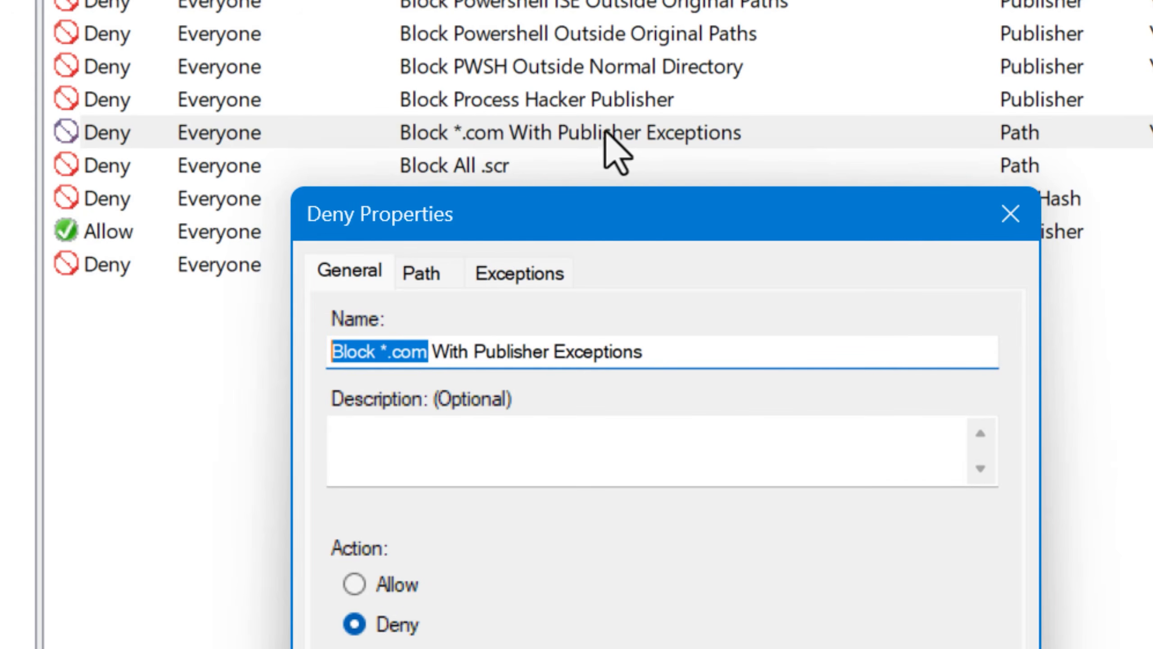
pyautogui.moveTo(427, 357)
pyautogui.mouseDown()
pyautogui.moveTo(324, 350)
pyautogui.moveTo(410, 353)
pyautogui.mouseUp()
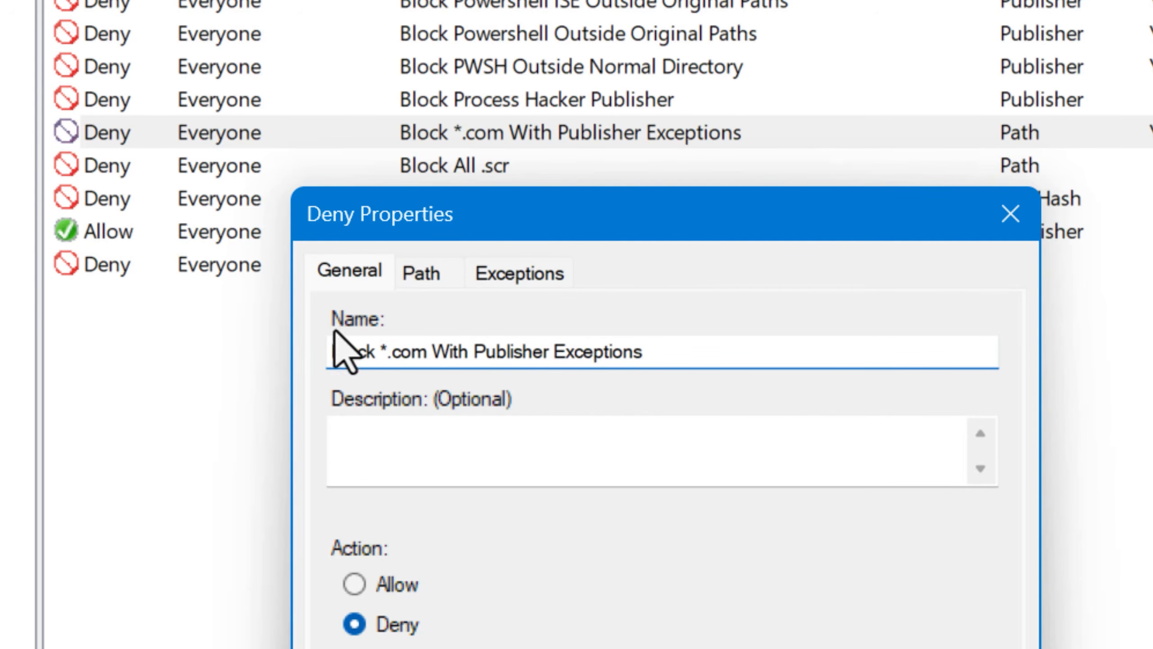
# Step: Examine the Microsoft Corporation and Adobe After Effects 2023 publisher exceptions of the *.com rule, widening the Exception column to read them
pyautogui.click(450, 274)
pyautogui.click(520, 273)
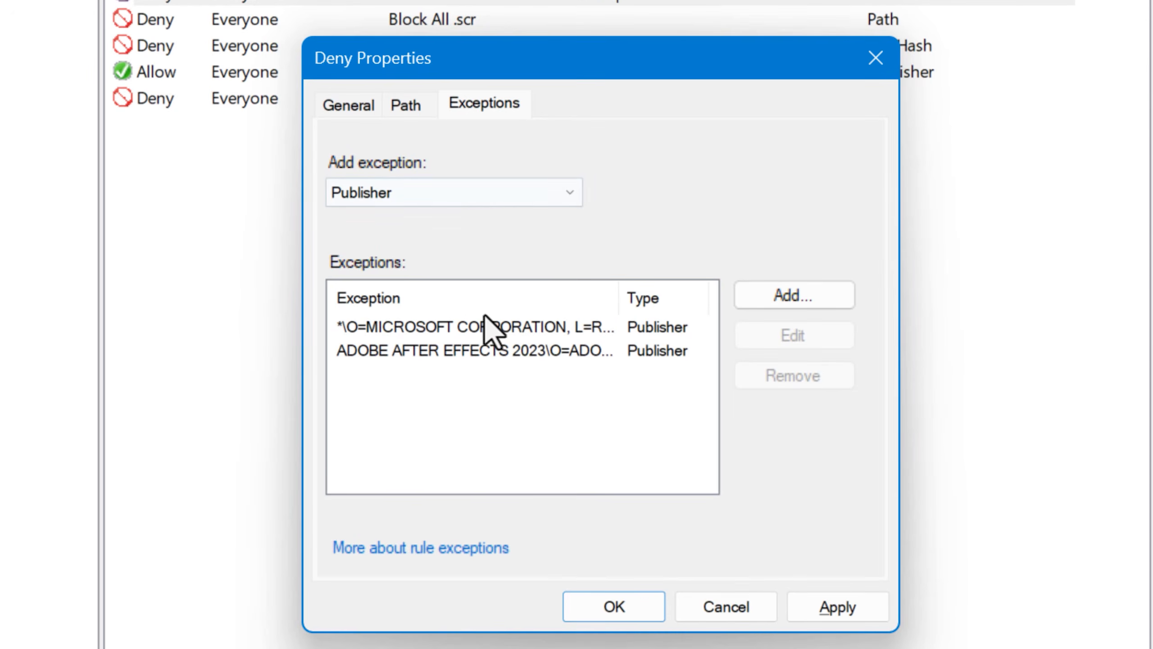
pyautogui.click(531, 334)
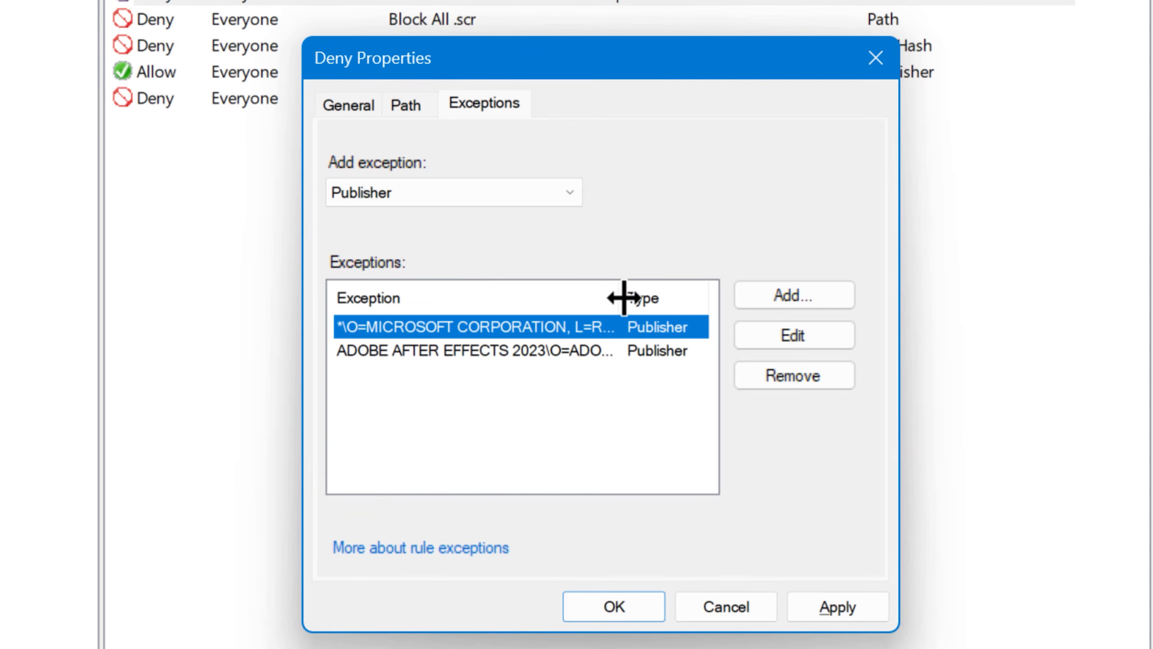
pyautogui.moveTo(624, 297); pyautogui.dragTo(695, 293)
pyautogui.click(495, 352)
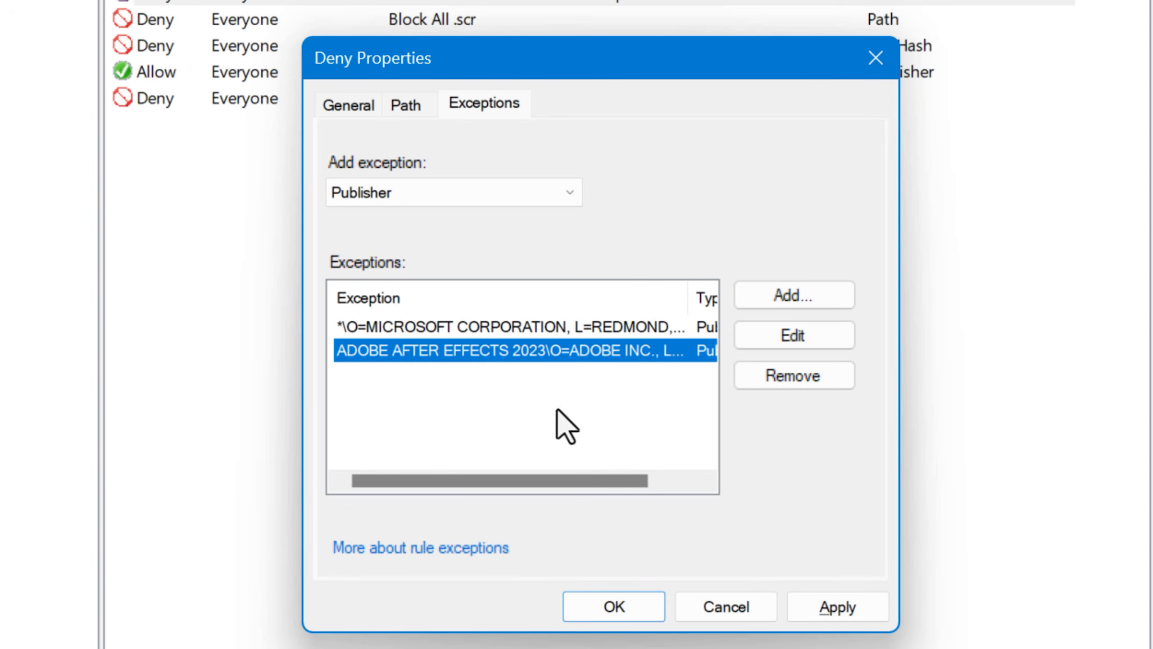
pyautogui.moveTo(535, 481); pyautogui.dragTo(581, 481)
pyautogui.moveTo(627, 299); pyautogui.dragTo(691, 376)
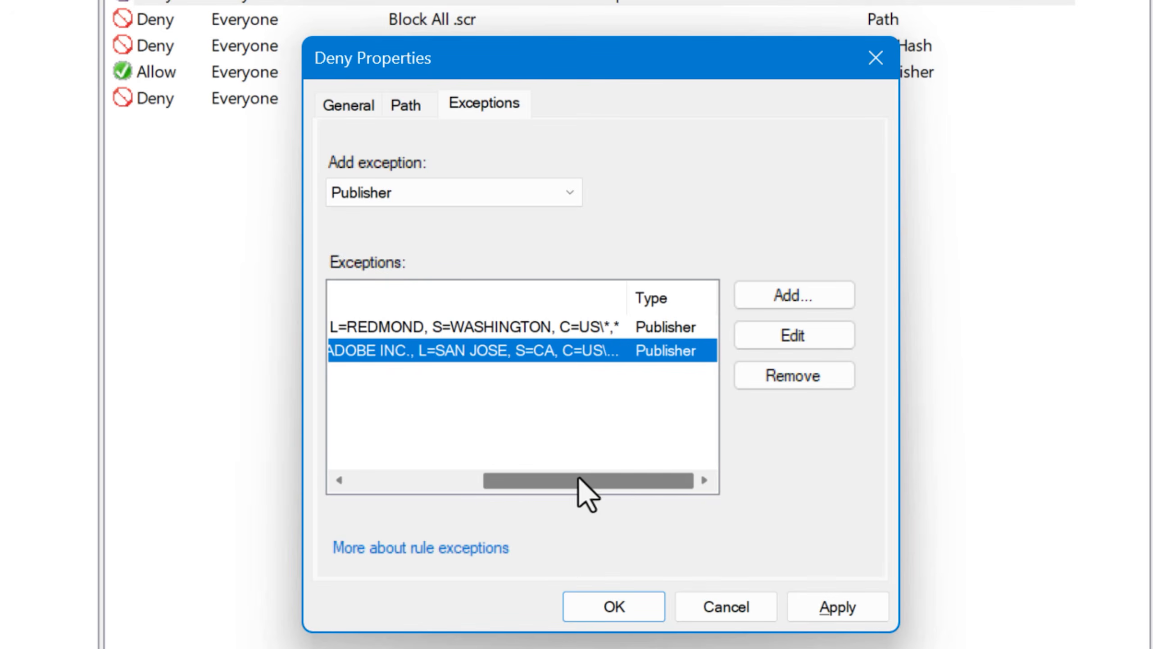
pyautogui.moveTo(611, 489); pyautogui.dragTo(366, 495)
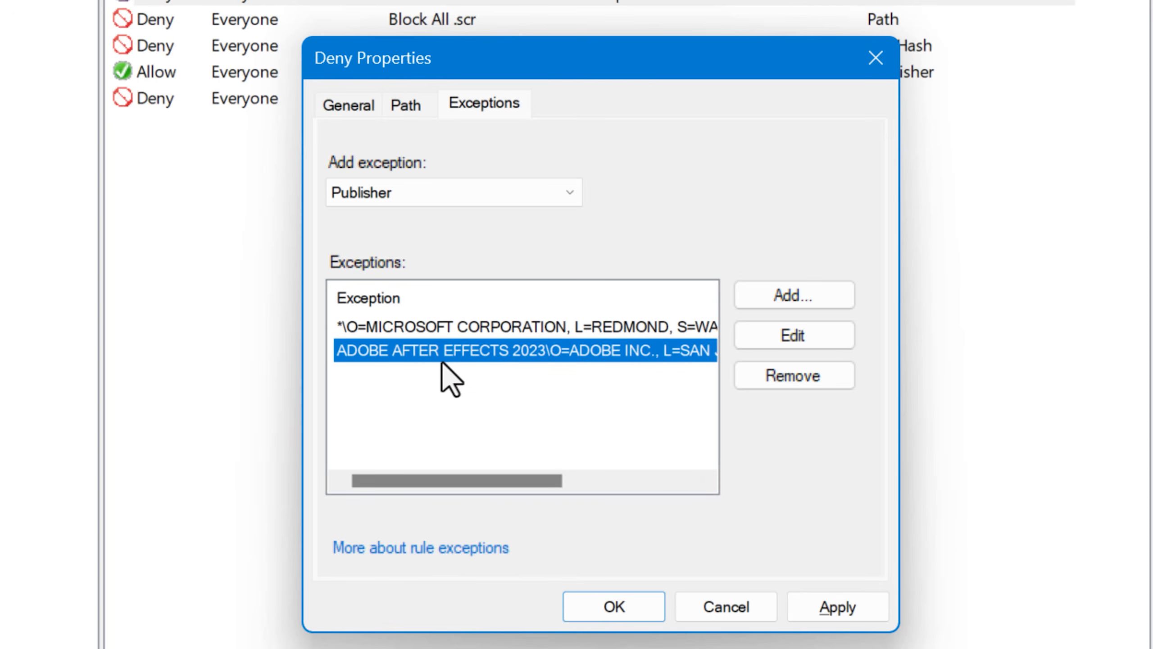
pyautogui.moveTo(489, 482); pyautogui.dragTo(513, 361)
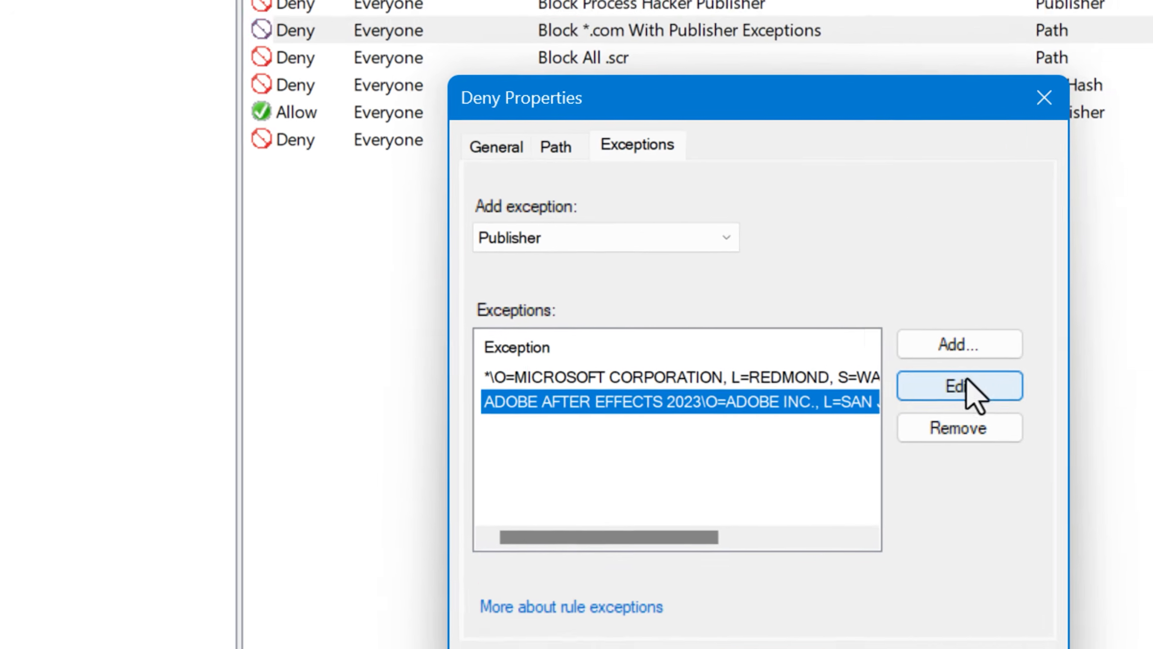
# Step: Inspect the publisher, product name, file name and version fields of the Adobe After Effects 2023 exception, and cancel without changes
pyautogui.click(793, 335)
pyautogui.click(542, 278)
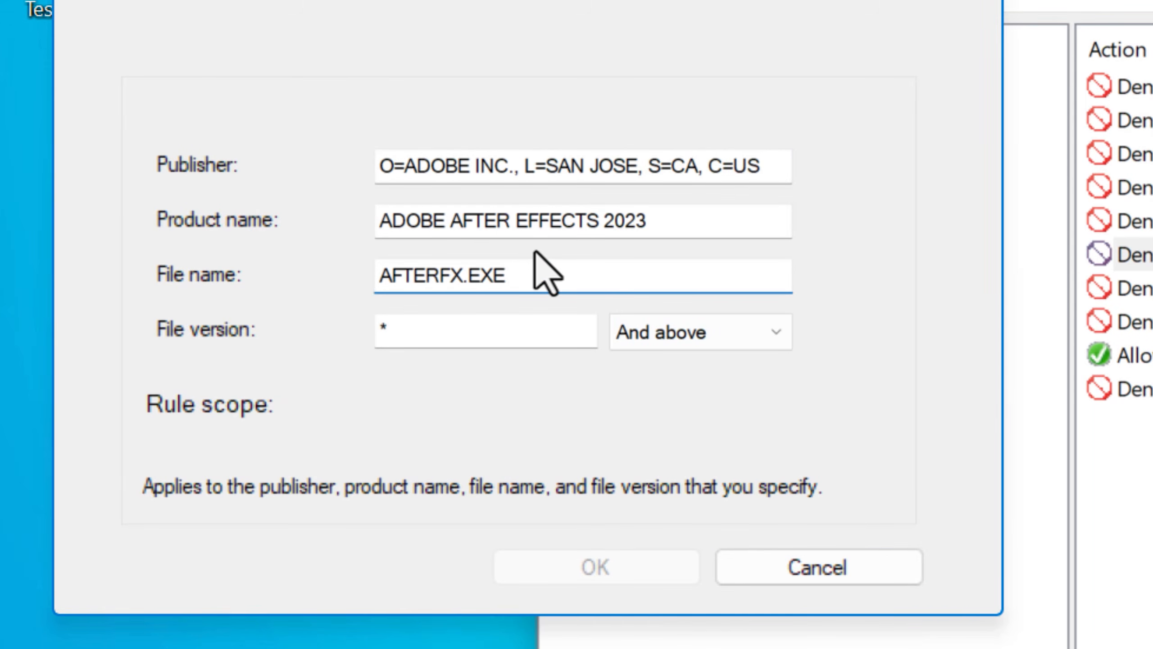
pyautogui.click(681, 166)
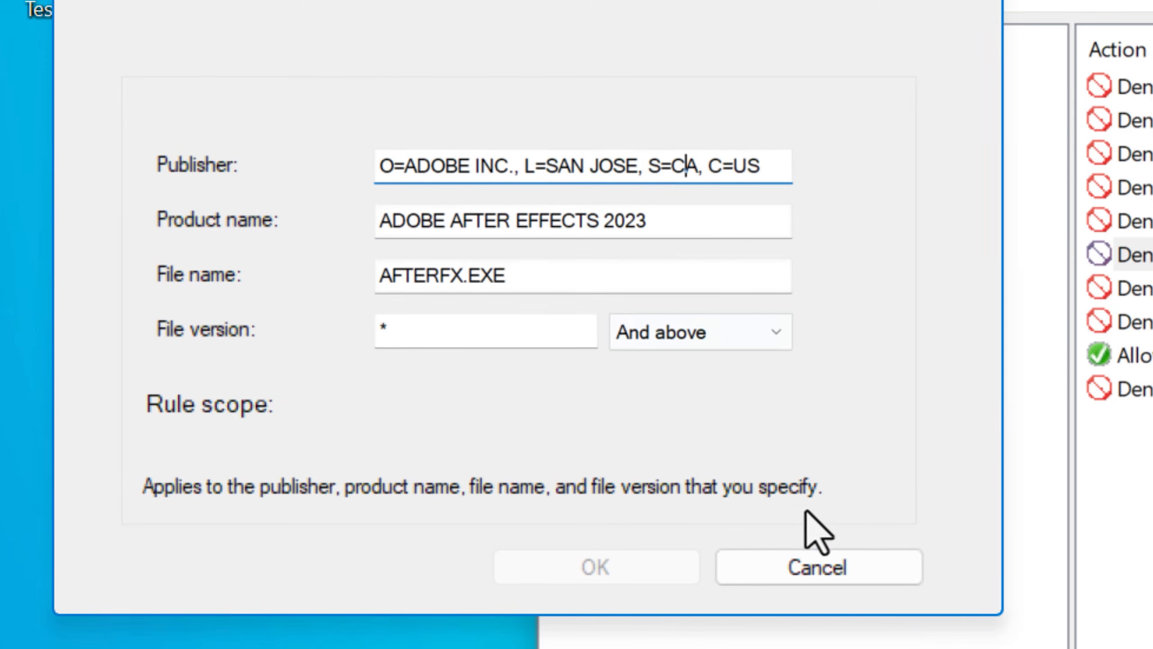
pyautogui.click(817, 567)
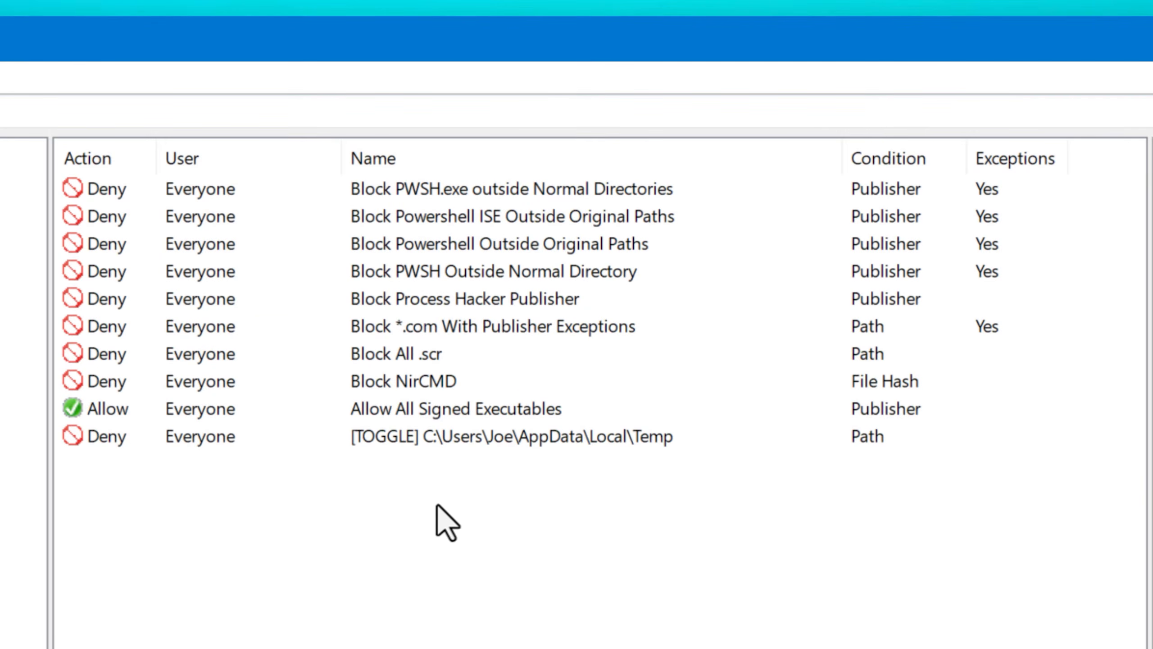
pyautogui.rightClick(410, 554)
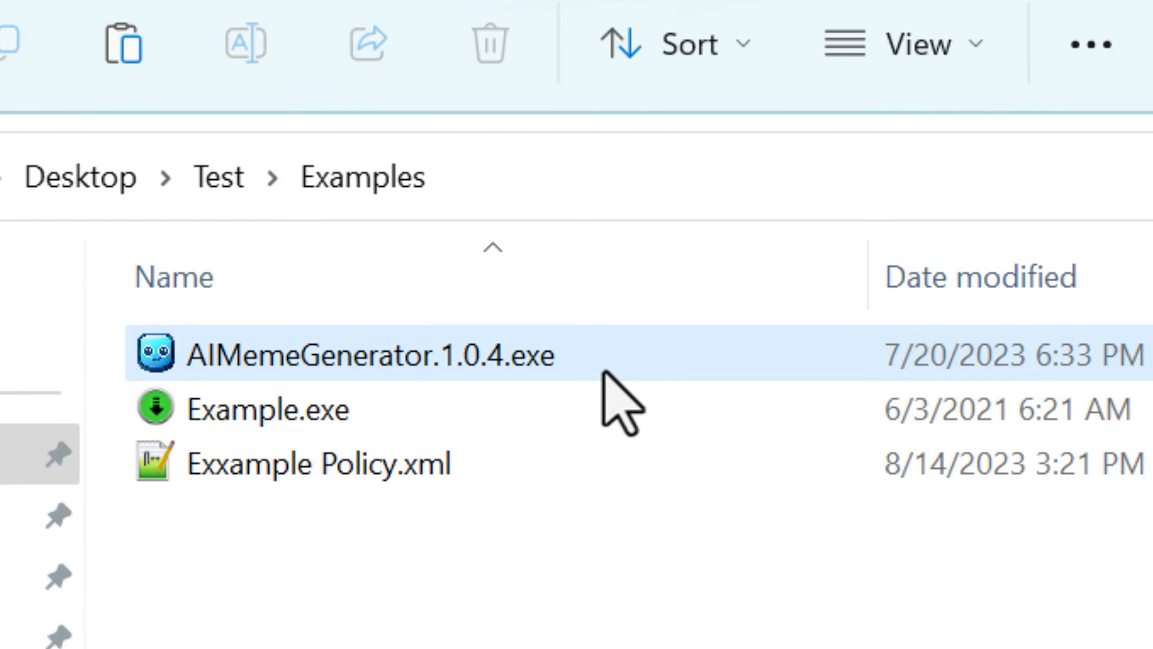
# Step: Open the properties of AIMemeGenerator.1.0.4.exe, examine the Original filename entry in its details, and close them
pyautogui.moveTo(524, 292)
pyautogui.rightClick(587, 366)
pyautogui.doubleClick(515, 352)
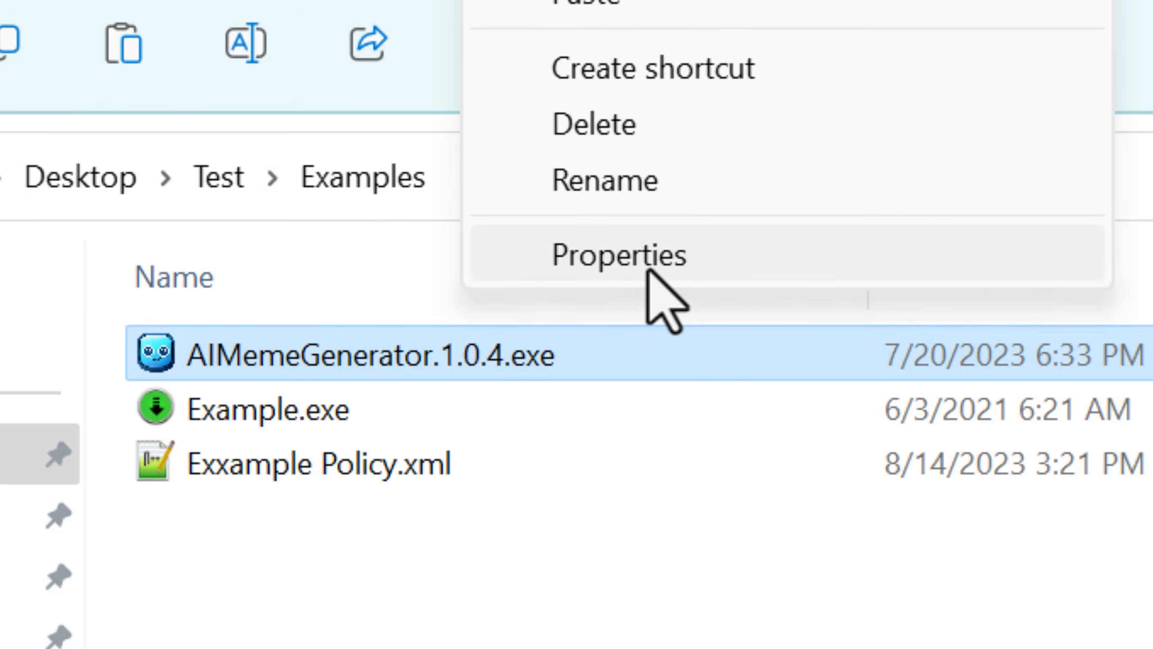
pyautogui.rightClick(540, 354)
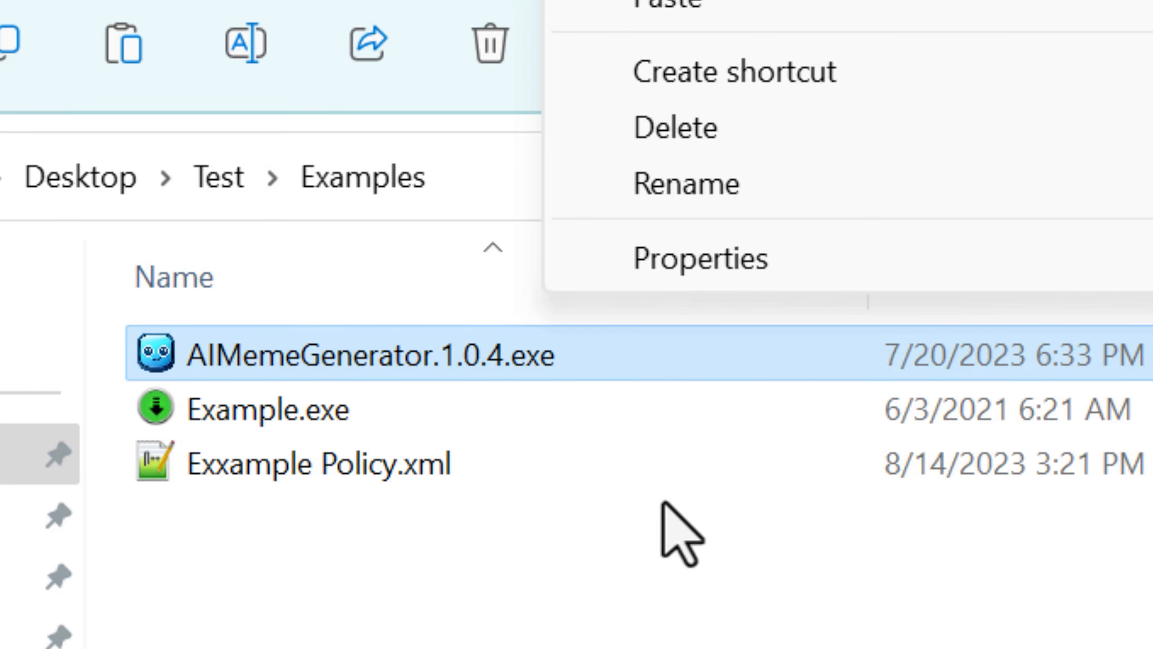
pyautogui.click(658, 618)
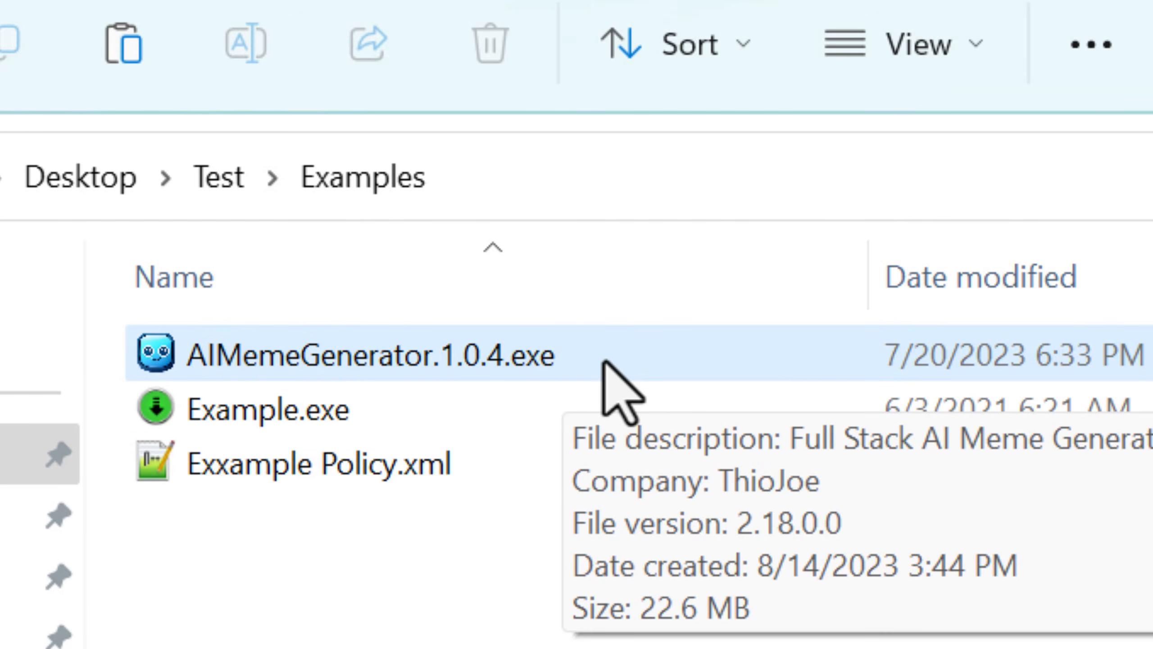
pyautogui.rightClick(580, 358)
pyautogui.rightClick(533, 357)
pyautogui.click(684, 261)
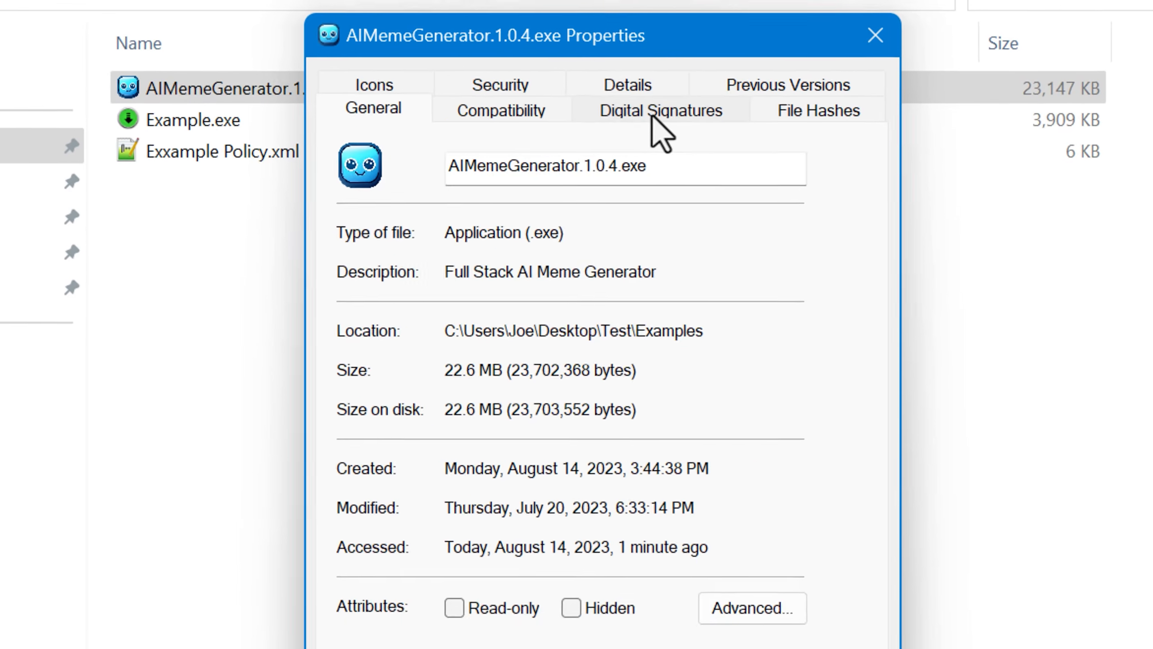
pyautogui.click(653, 117)
pyautogui.click(647, 89)
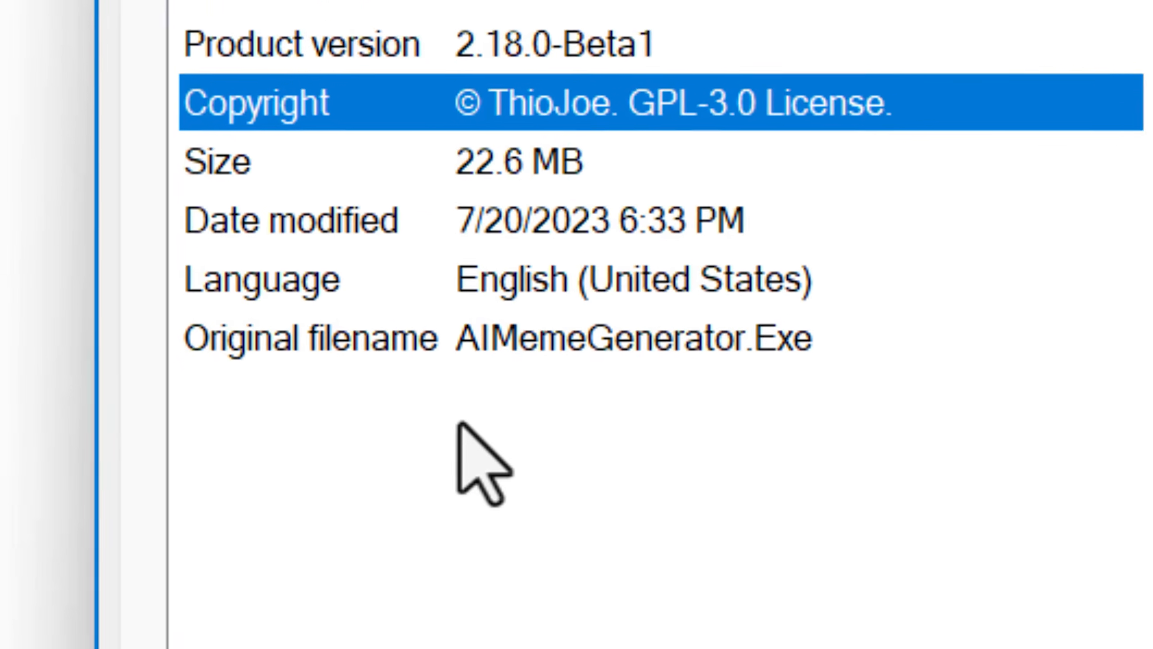
pyautogui.click(372, 336)
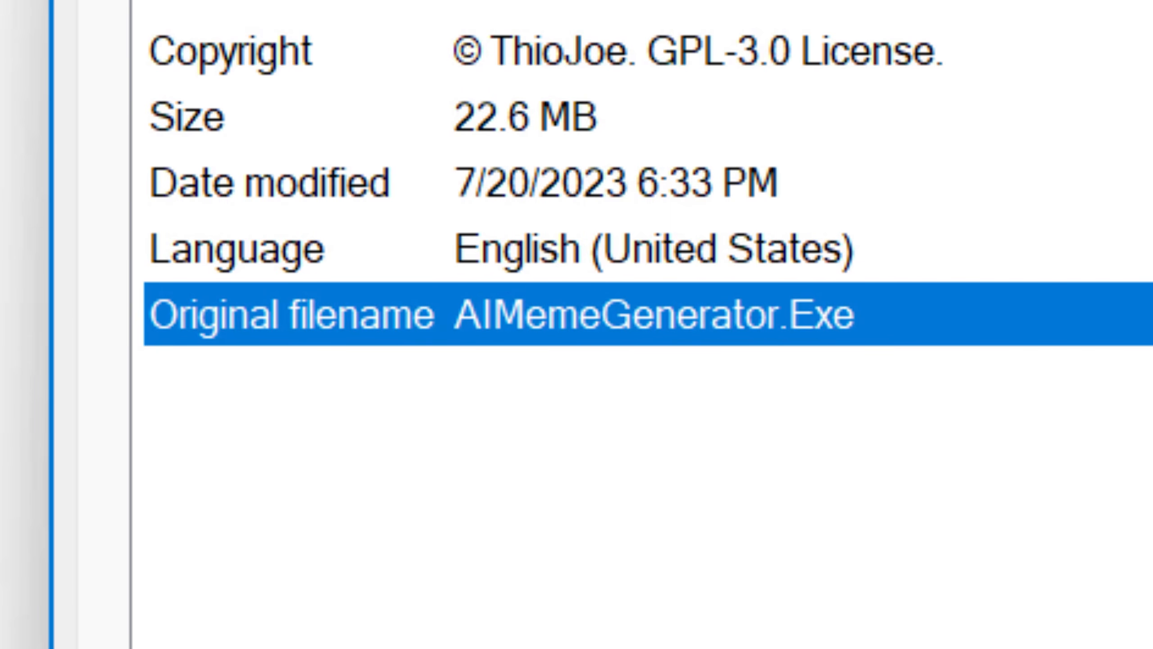
pyautogui.press('Escape')
# Step: Reopen the AIMemeGenerator.1.0.4.exe properties and examine the Copyright and Original filename details
pyautogui.doubleClick(438, 179)
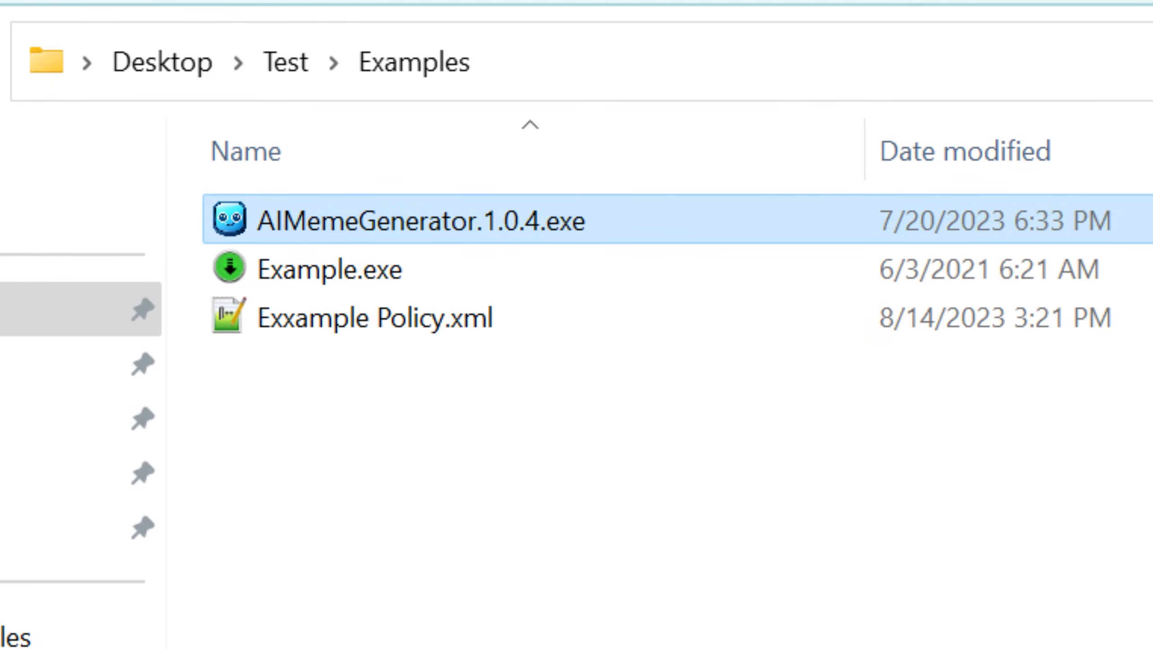
pyautogui.rightClick(555, 239)
pyautogui.click(693, 152)
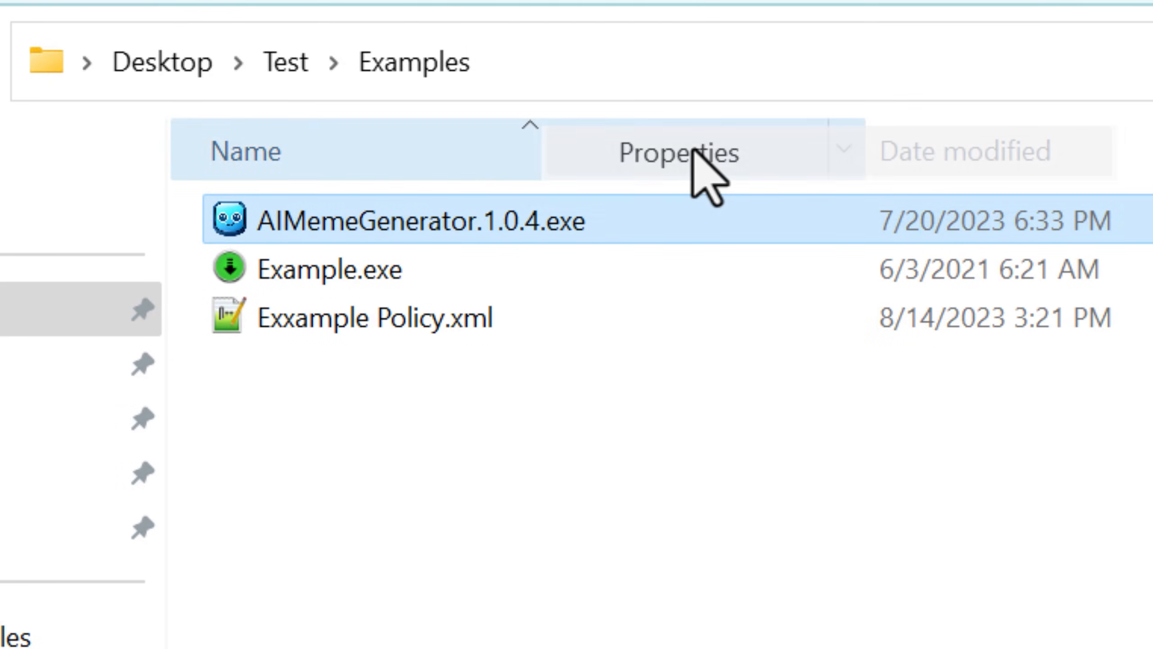
pyautogui.click(663, 227)
pyautogui.click(648, 235)
pyautogui.click(545, 461)
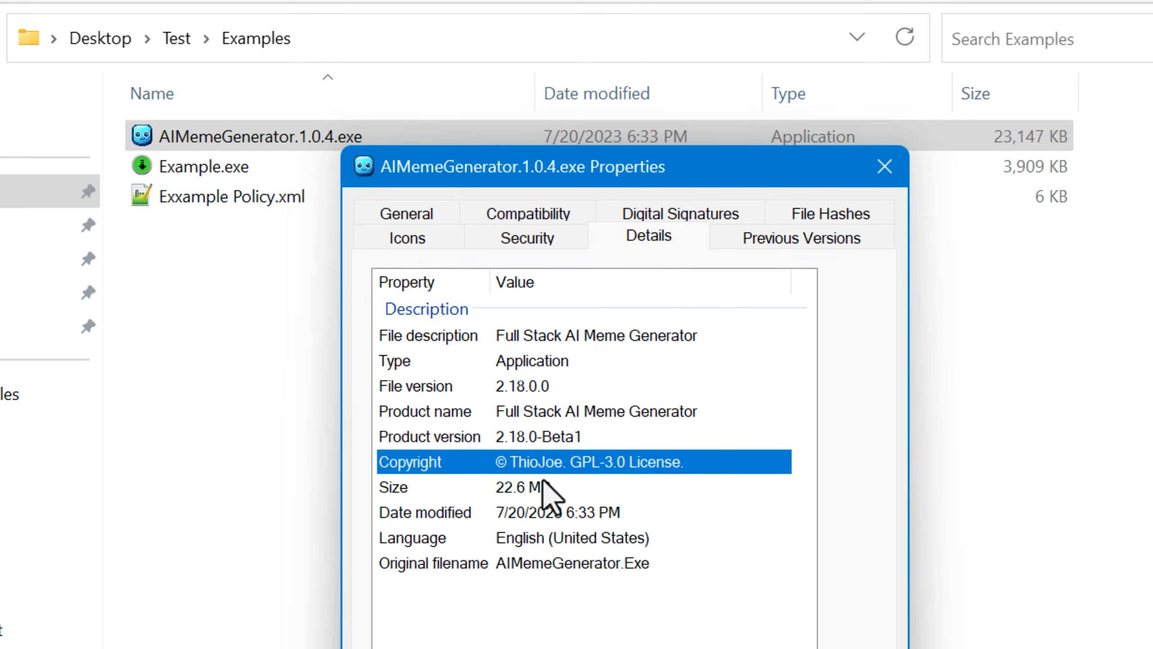
pyautogui.click(534, 566)
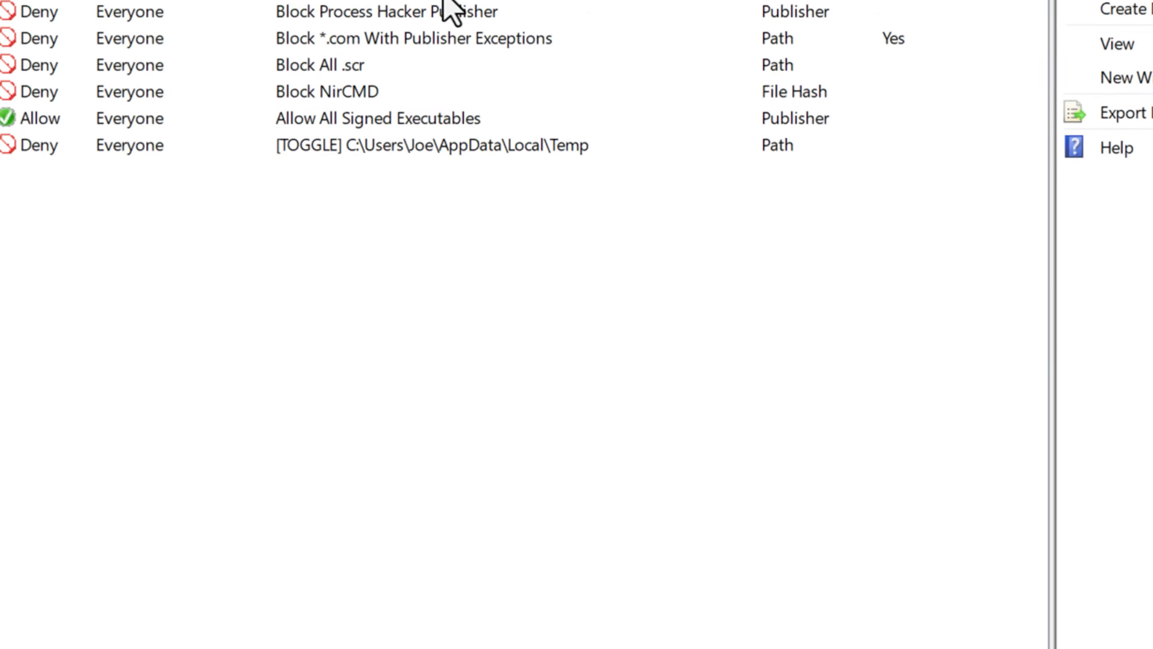
# Step: Highlight the four PowerShell and PWSH deny rules in the executable rules list, and single out Block PWSH Outside Normal Directory
pyautogui.click(993, 281)
pyautogui.moveTo(993, 284); pyautogui.dragTo(677, 197)
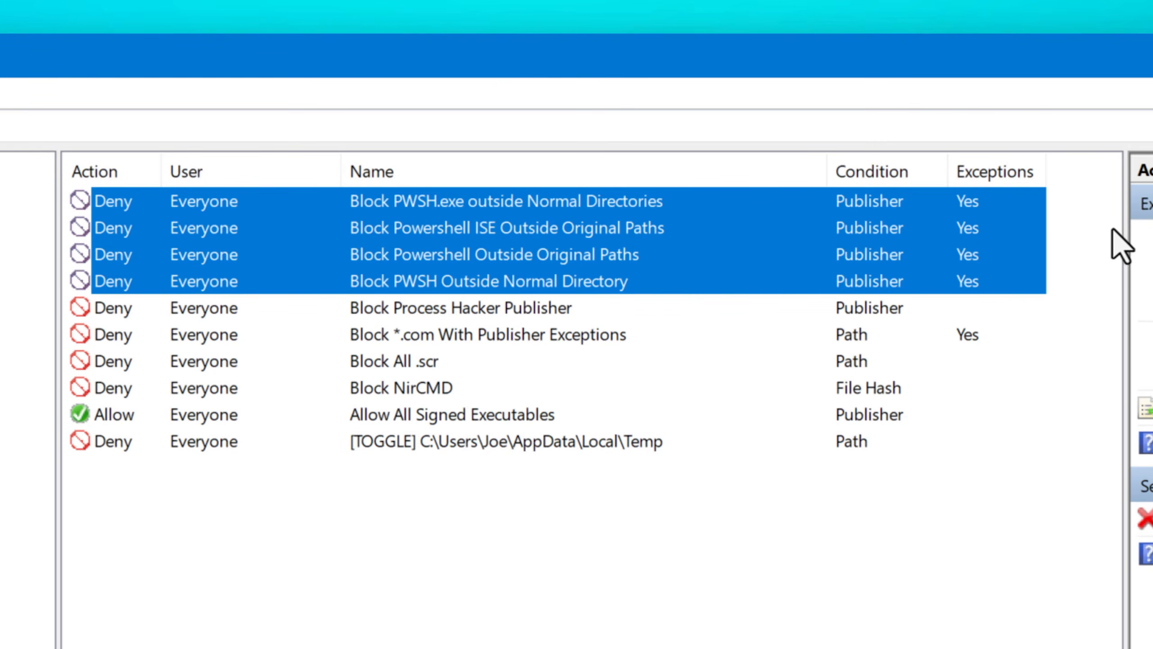
pyautogui.click(411, 285)
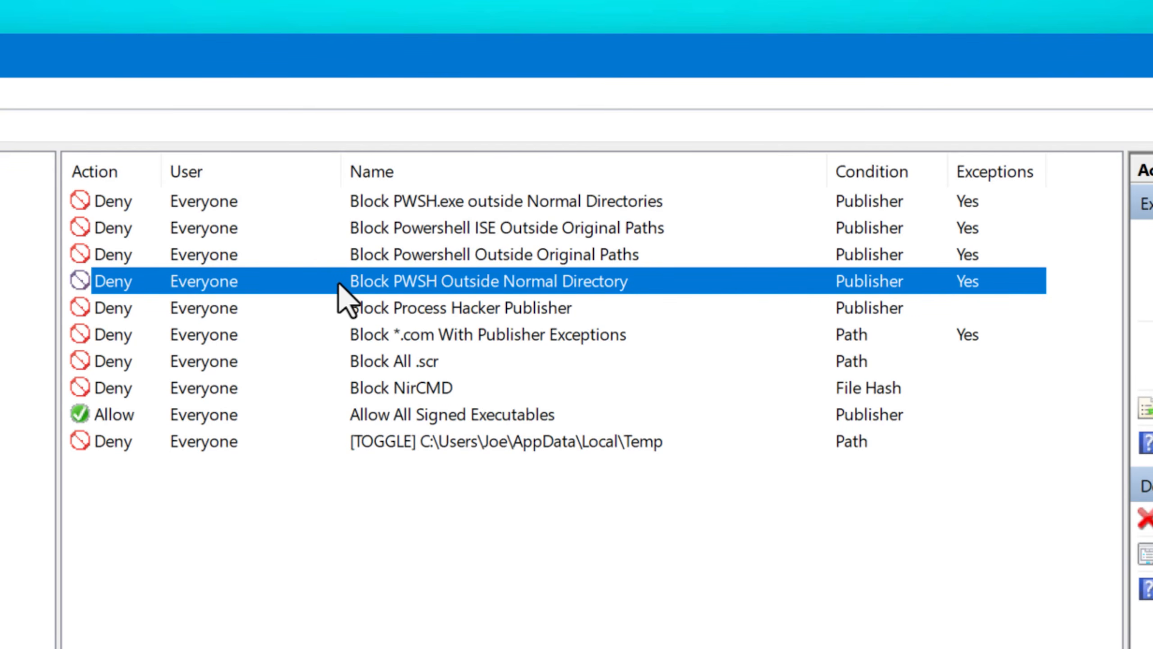
pyautogui.moveTo(1079, 284)
pyautogui.mouseDown()
pyautogui.moveTo(990, 227)
pyautogui.moveTo(1076, 269)
pyautogui.mouseUp()
pyautogui.click(728, 281)
pyautogui.rightClick(649, 300)
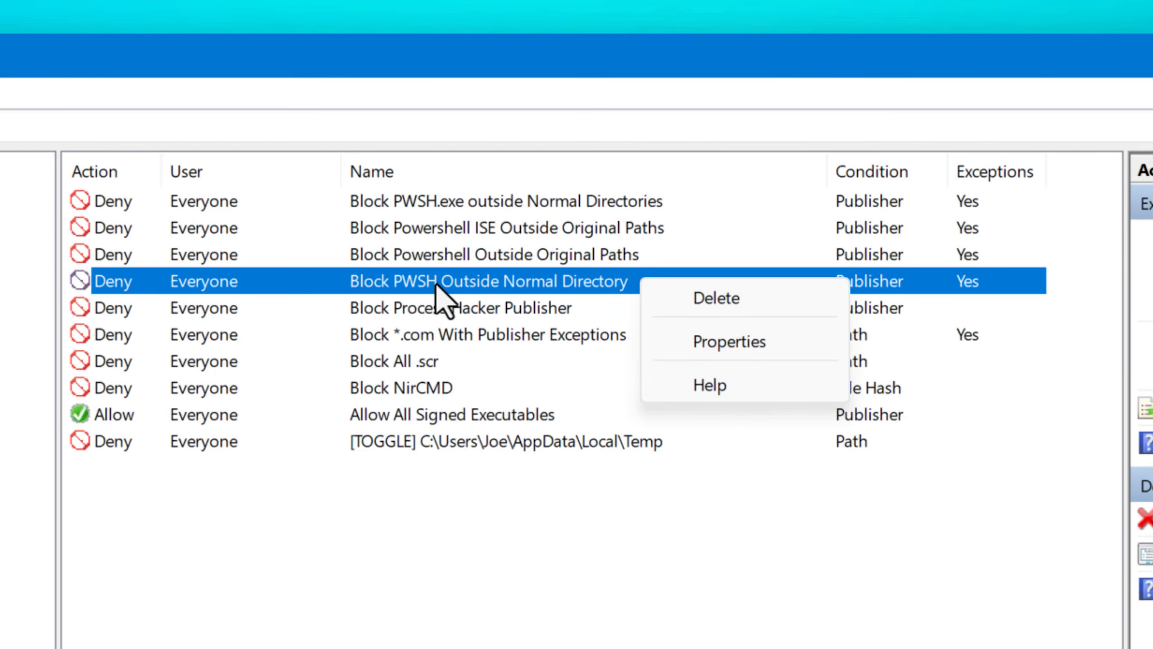
# Step: Open the Block Powershell Outside Original Paths rule and examine its publisher, product name and file name fields
pyautogui.rightClick(320, 248)
pyautogui.doubleClick(238, 250)
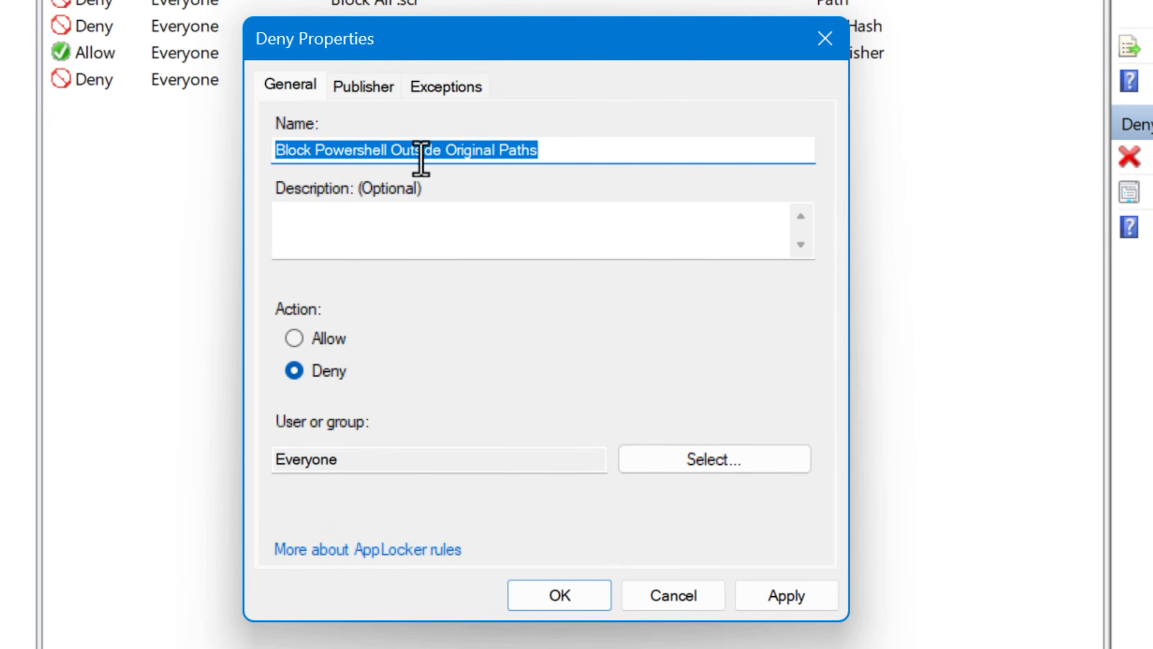
pyautogui.click(343, 86)
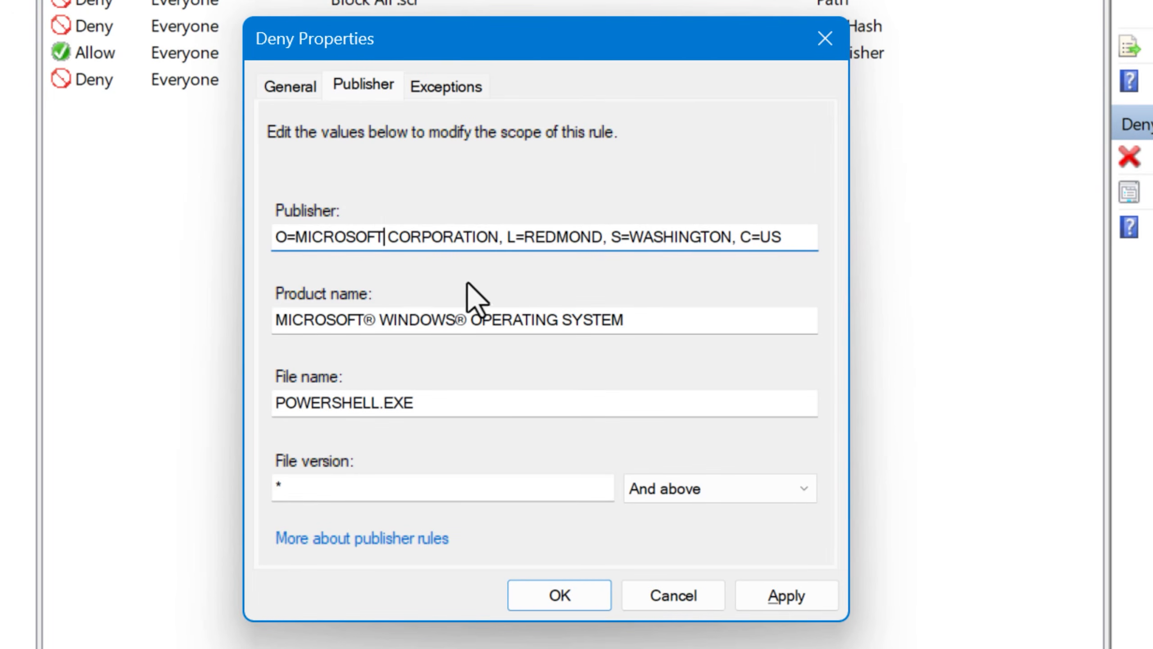
pyautogui.click(363, 320)
pyautogui.click(458, 403)
pyautogui.click(657, 325)
pyautogui.click(690, 237)
pyautogui.click(631, 321)
pyautogui.click(527, 406)
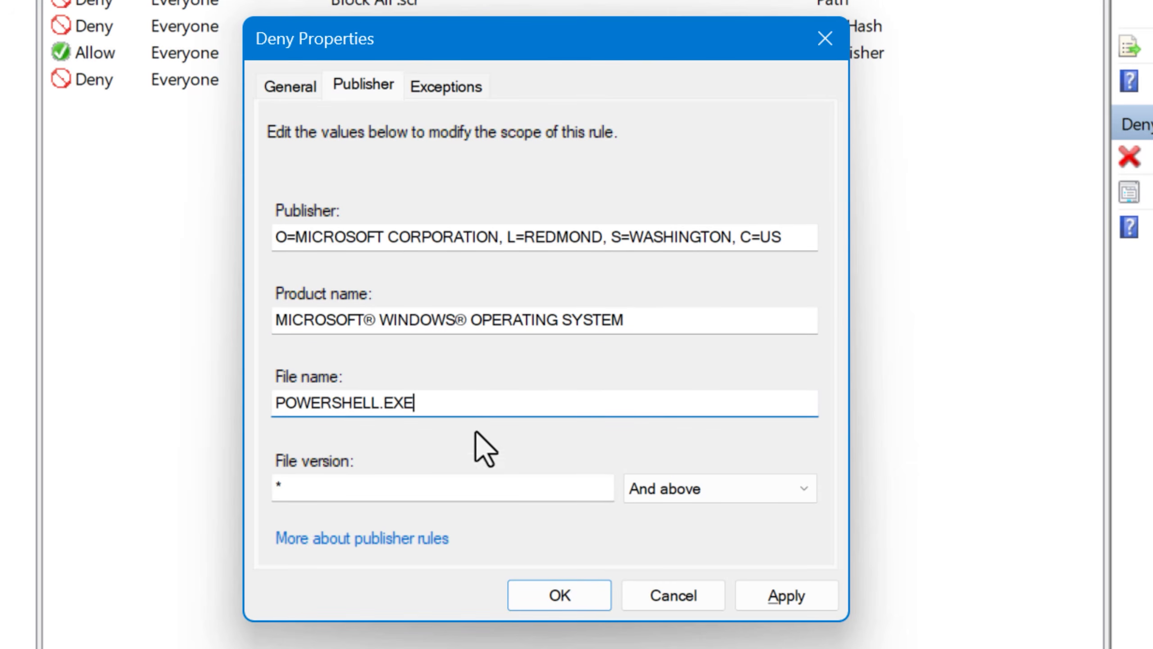
# Step: Examine the System32 WindowsPowerShell, SysWOW64 WindowsPowerShell and WinSxS path exceptions of the Block Powershell Outside Original Paths rule
pyautogui.click(427, 87)
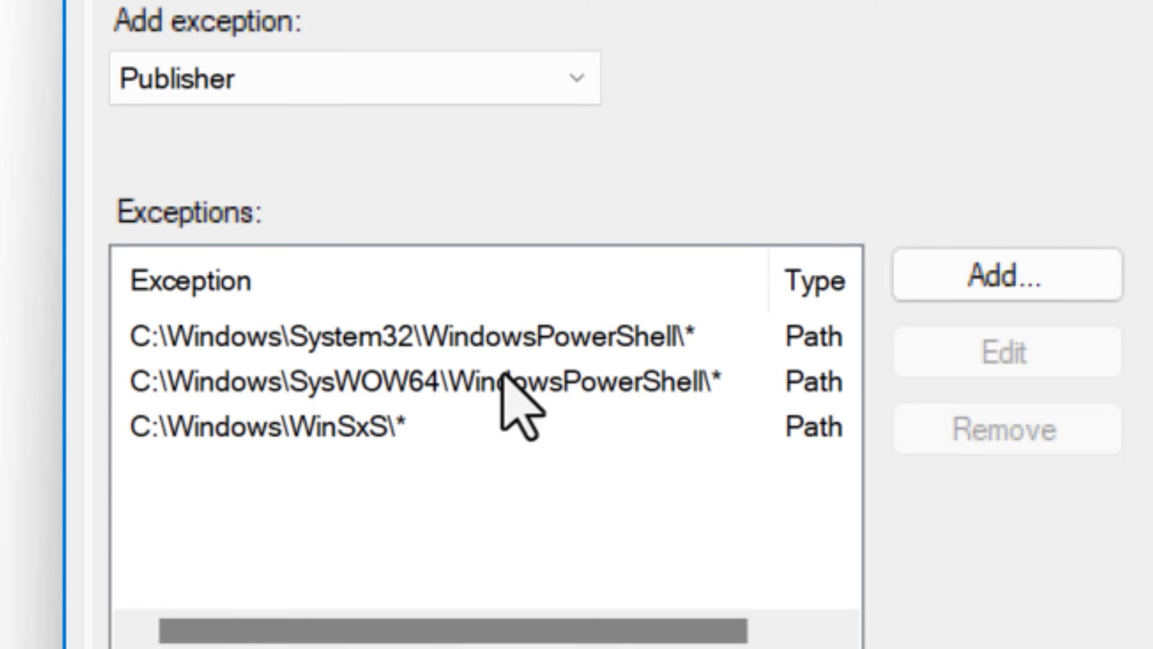
pyautogui.click(413, 350)
pyautogui.click(372, 386)
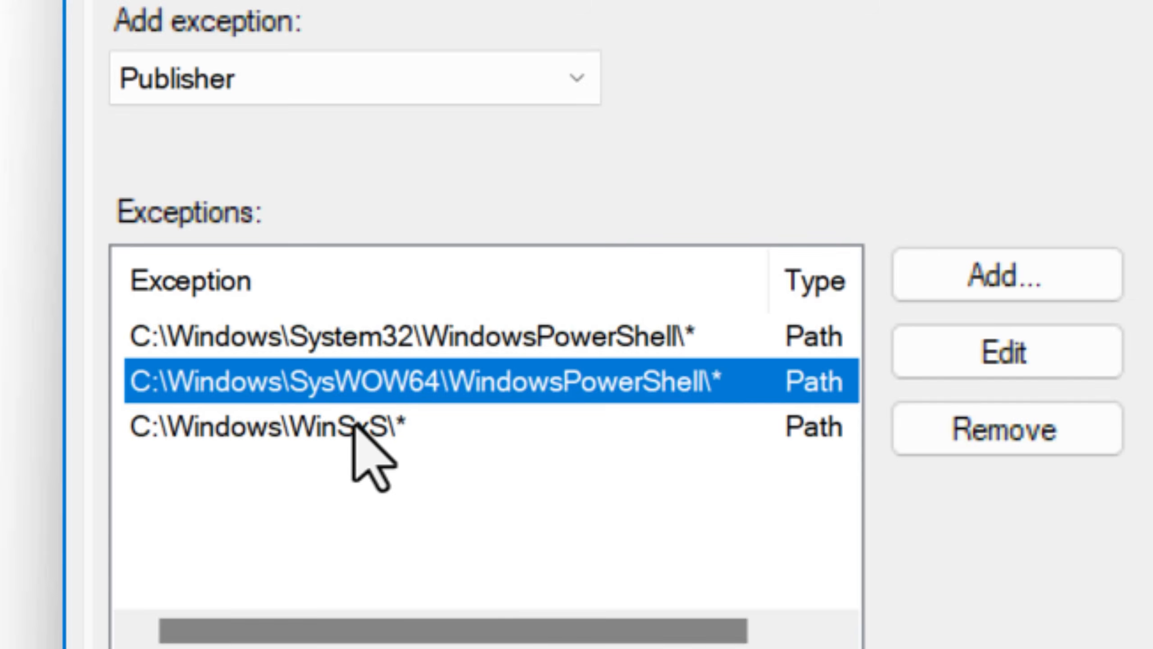
pyautogui.click(357, 427)
pyautogui.click(431, 381)
pyautogui.click(420, 336)
pyautogui.click(393, 386)
pyautogui.click(379, 424)
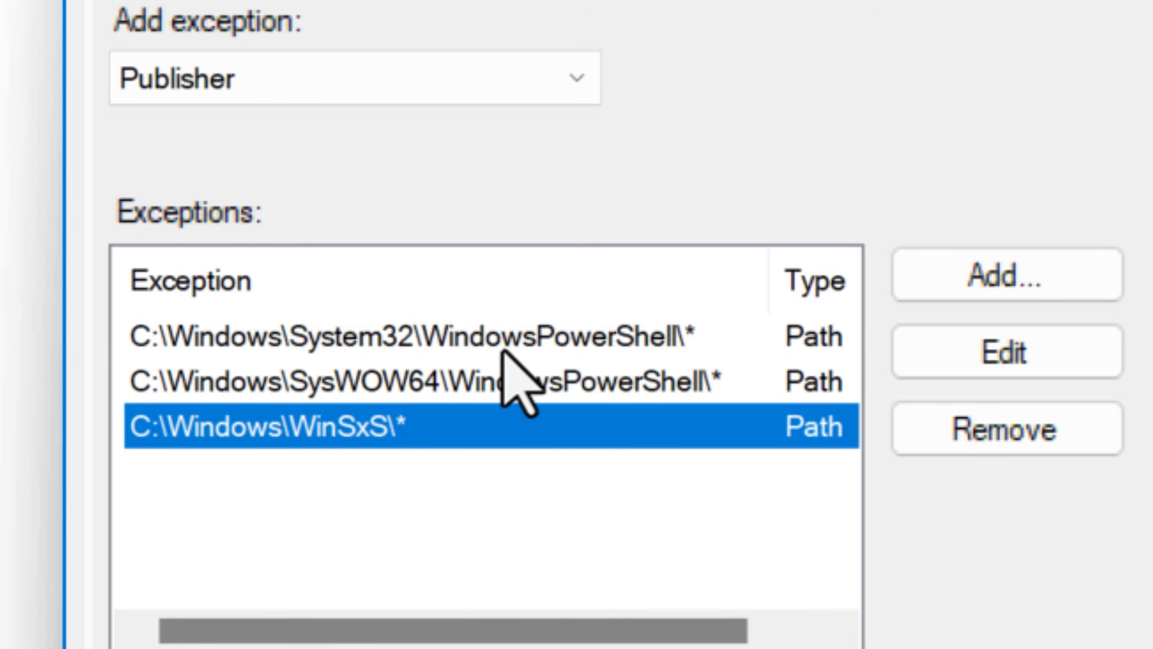
pyautogui.click(474, 384)
pyautogui.click(483, 345)
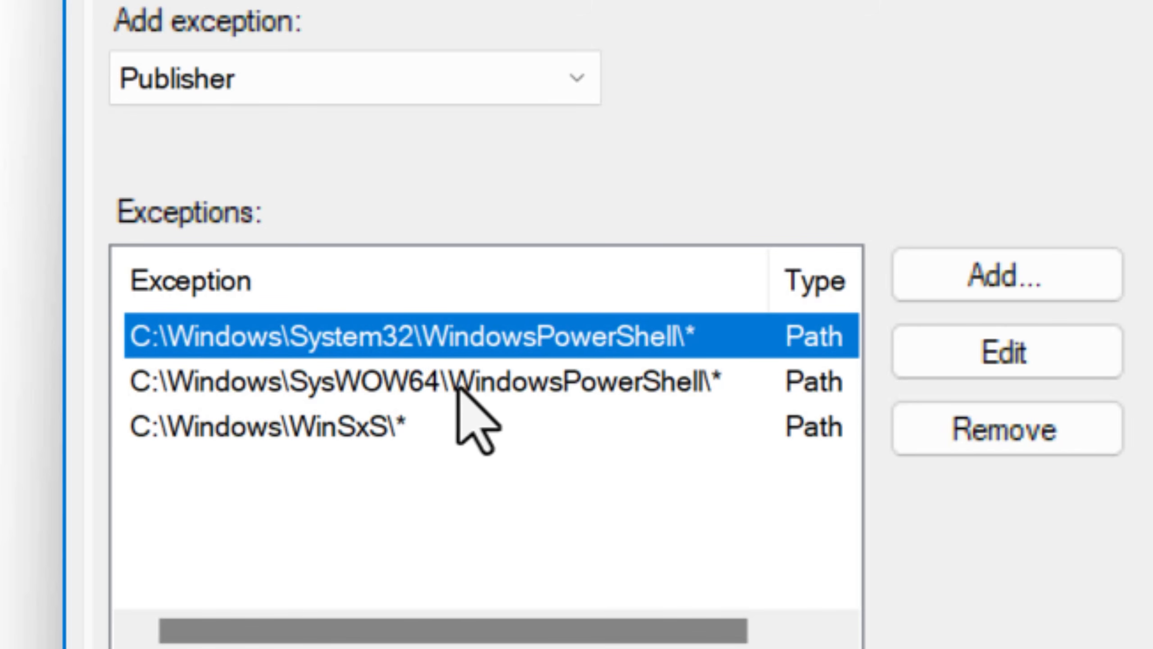
pyautogui.click(463, 433)
pyautogui.click(485, 357)
pyautogui.click(543, 412)
pyautogui.click(507, 350)
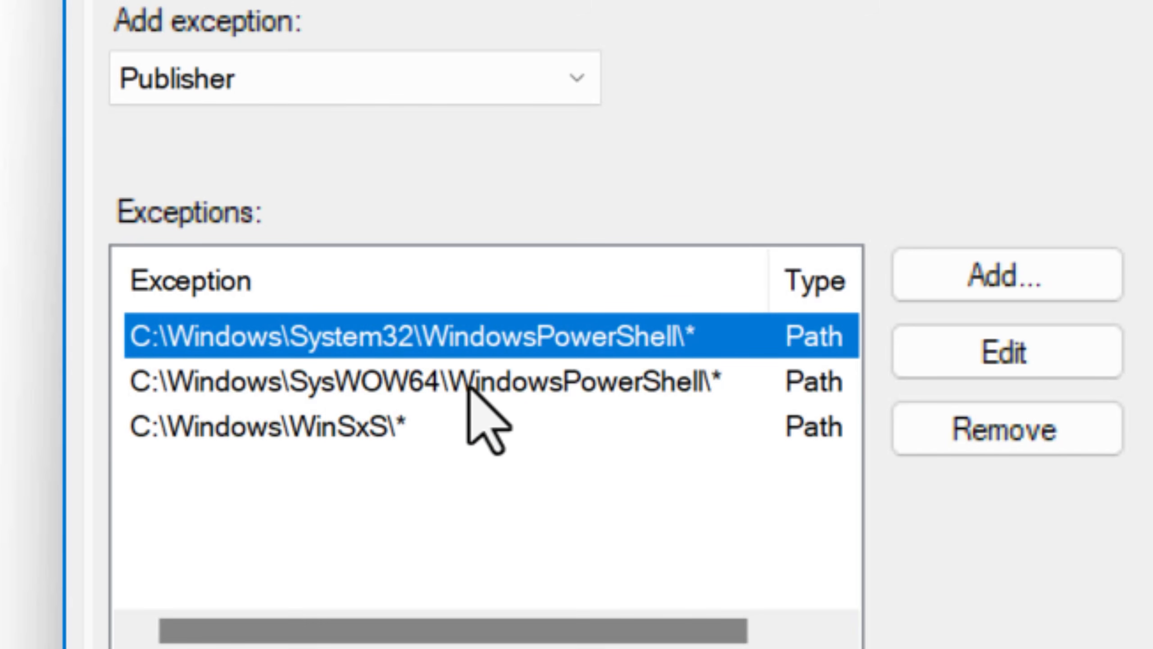
pyautogui.click(347, 121)
pyautogui.click(423, 122)
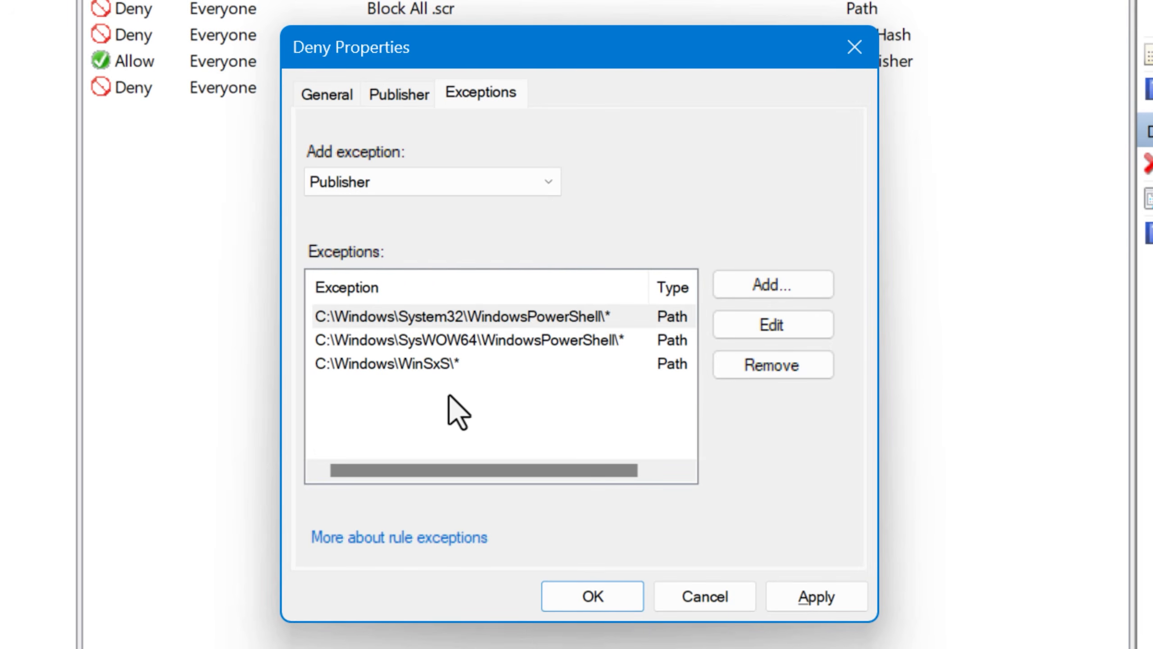
# Step: Return to the rule's publisher settings and highlight the POWERSHELL.EXE file name
pyautogui.click(410, 97)
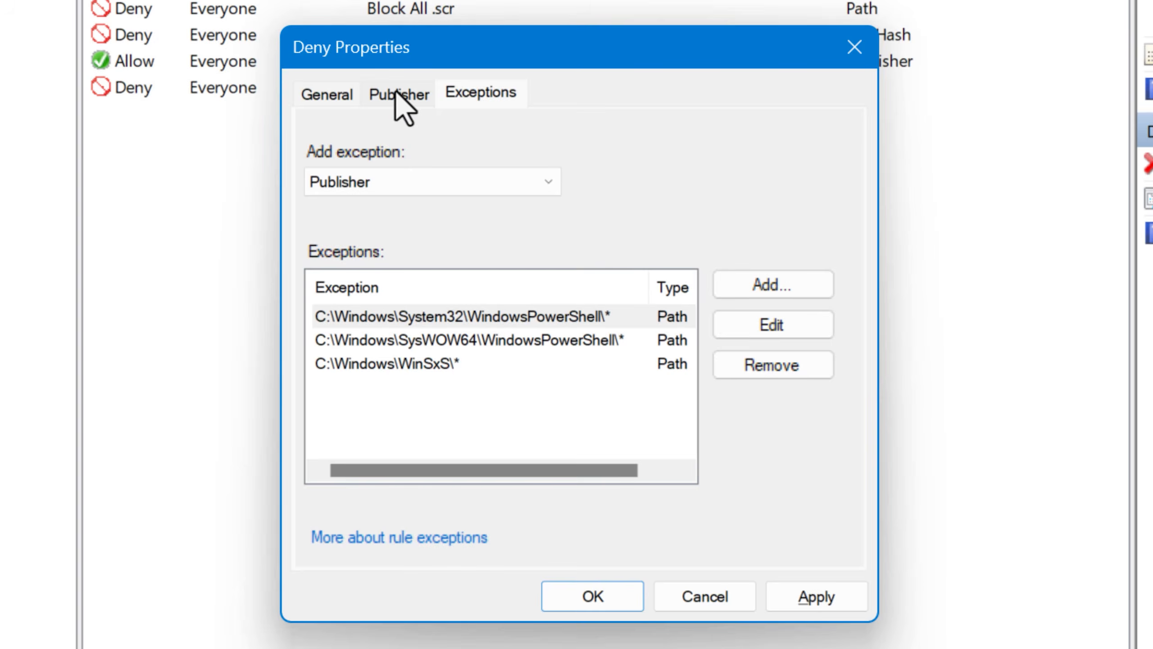
pyautogui.click(399, 104)
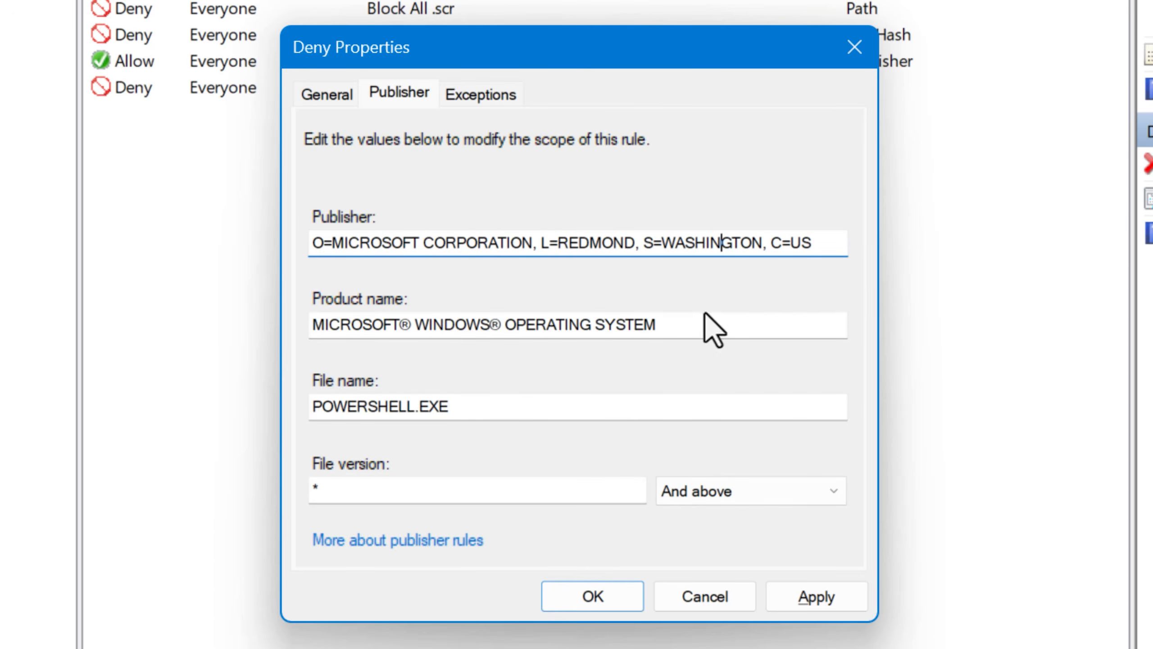
pyautogui.click(491, 411)
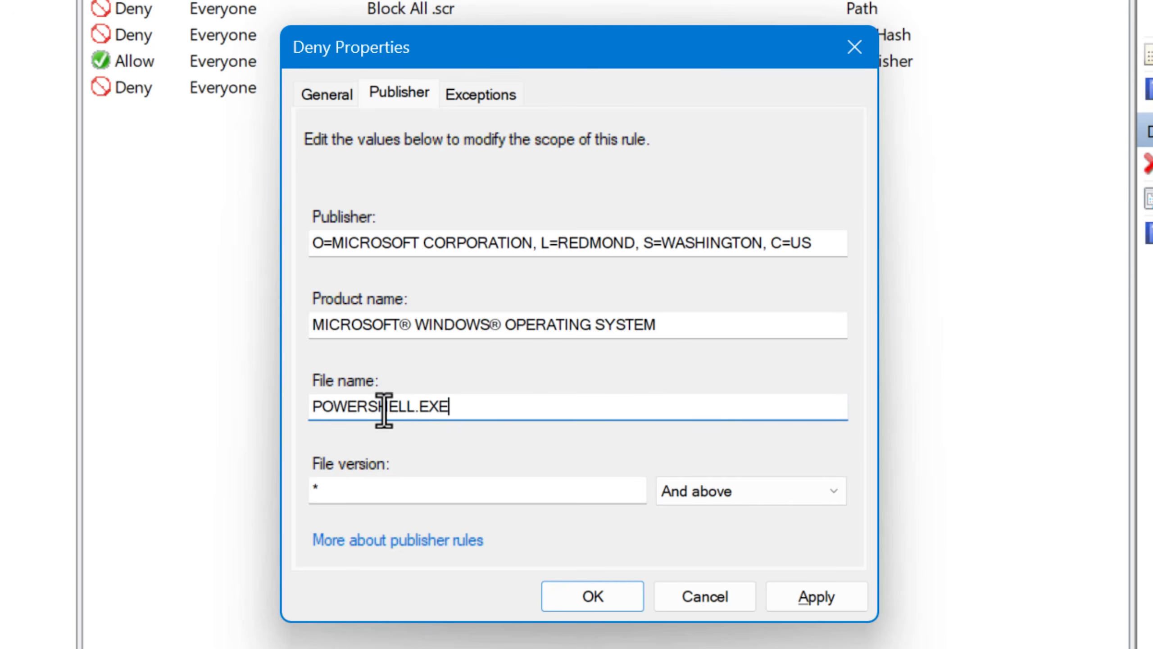
pyautogui.moveTo(454, 410); pyautogui.dragTo(301, 409)
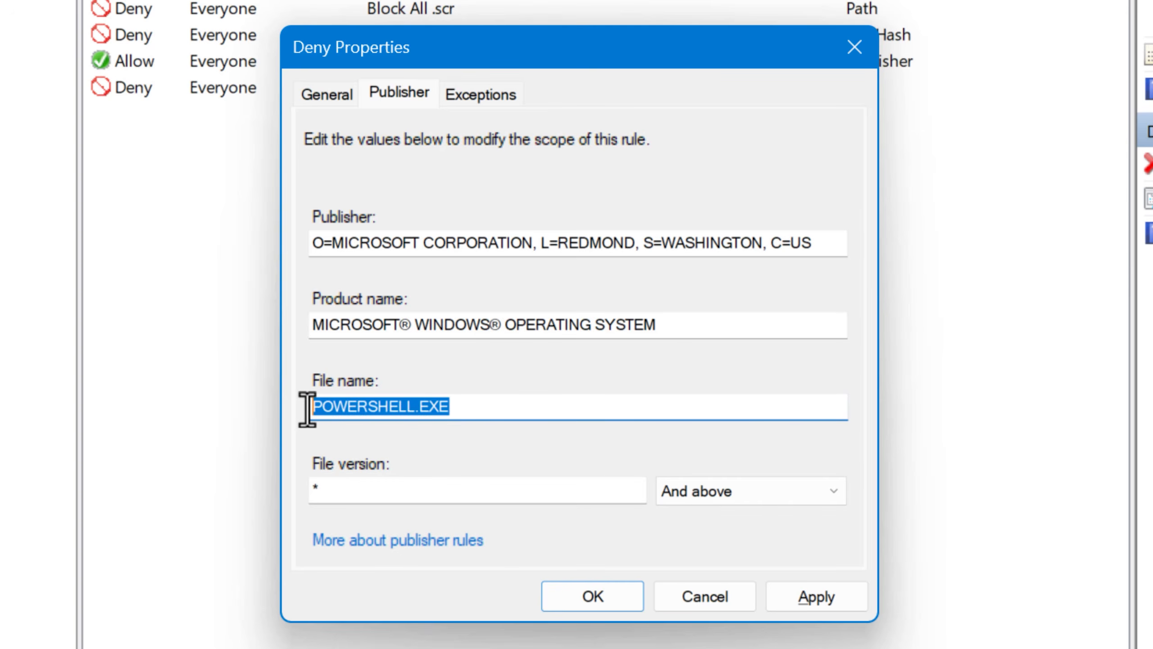
pyautogui.click(518, 419)
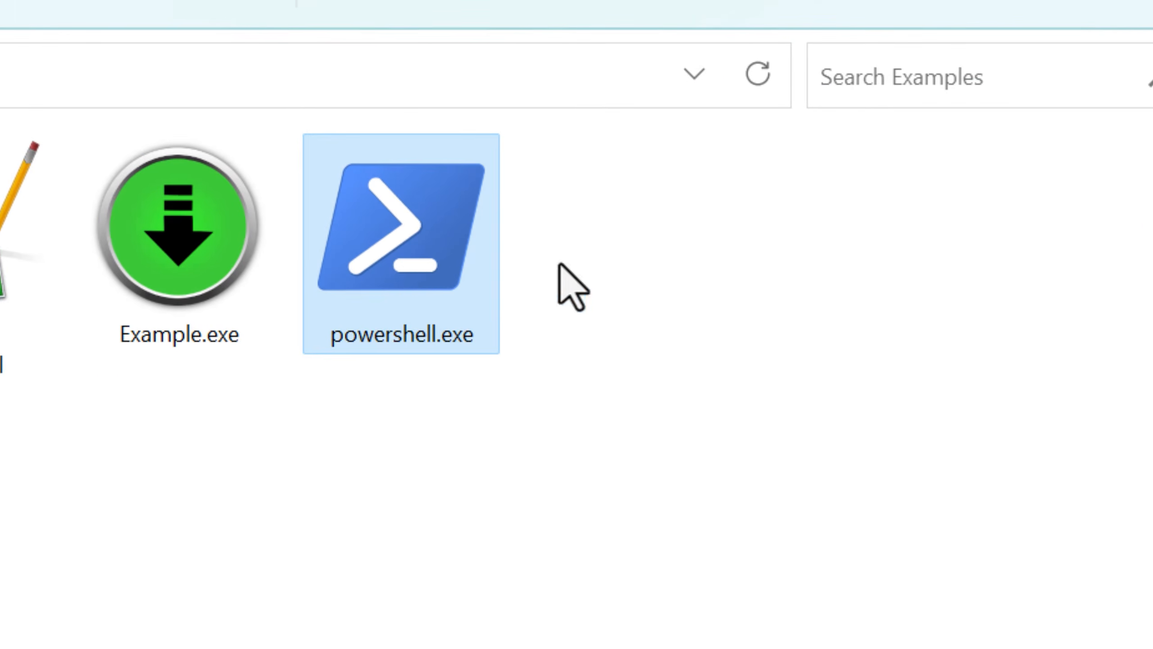
# Step: In the Examples folder, rename powershell.exe as fakename.exe
pyautogui.doubleClick(653, 300)
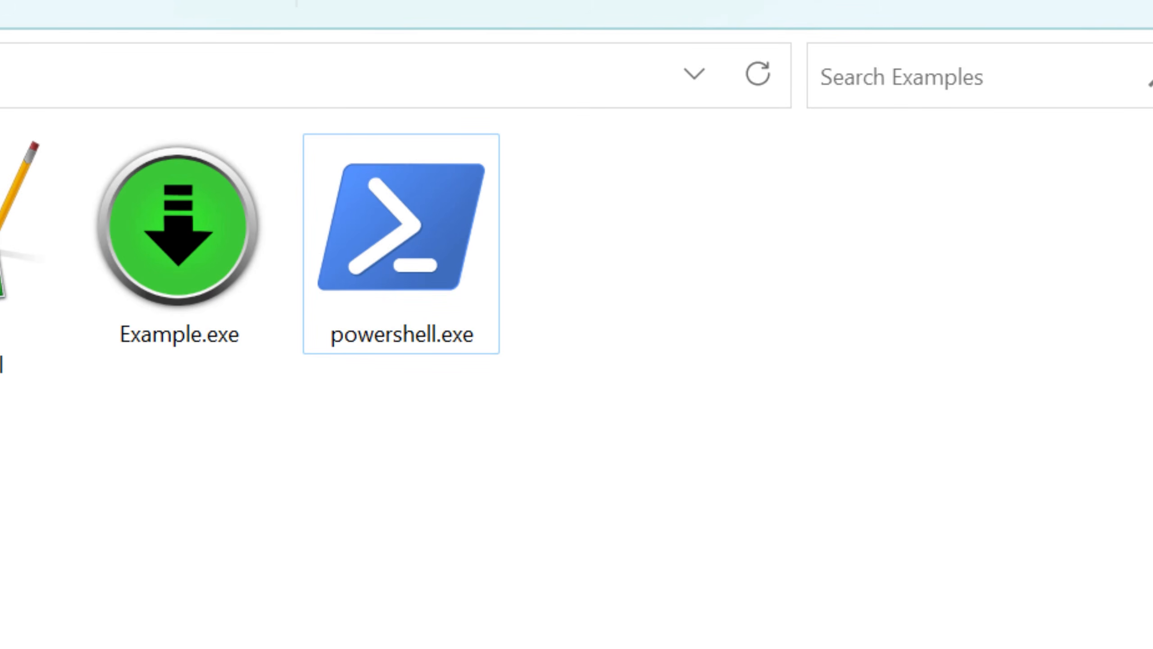
pyautogui.click(311, 279)
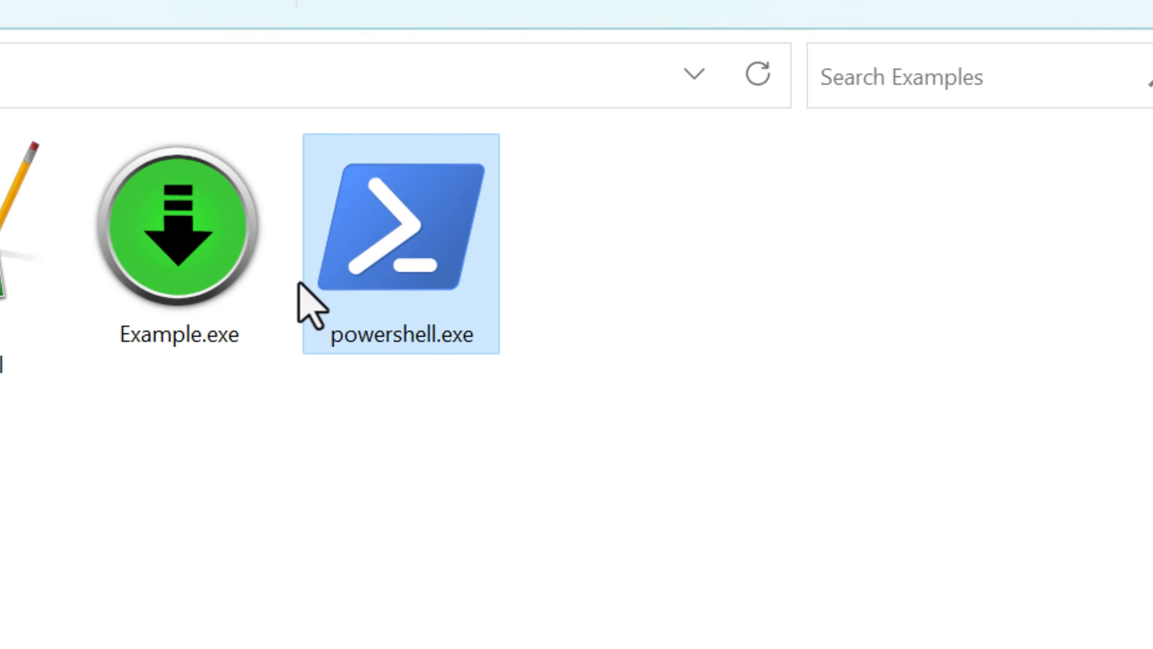
pyautogui.press('F2')
pyautogui.write('fakename')
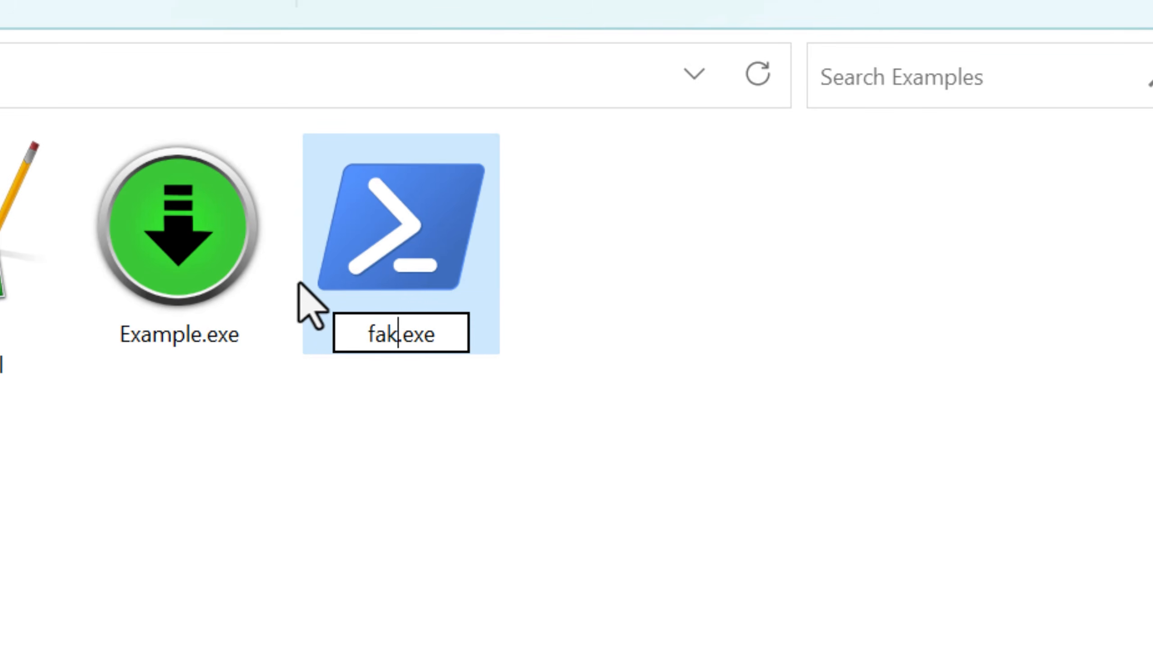
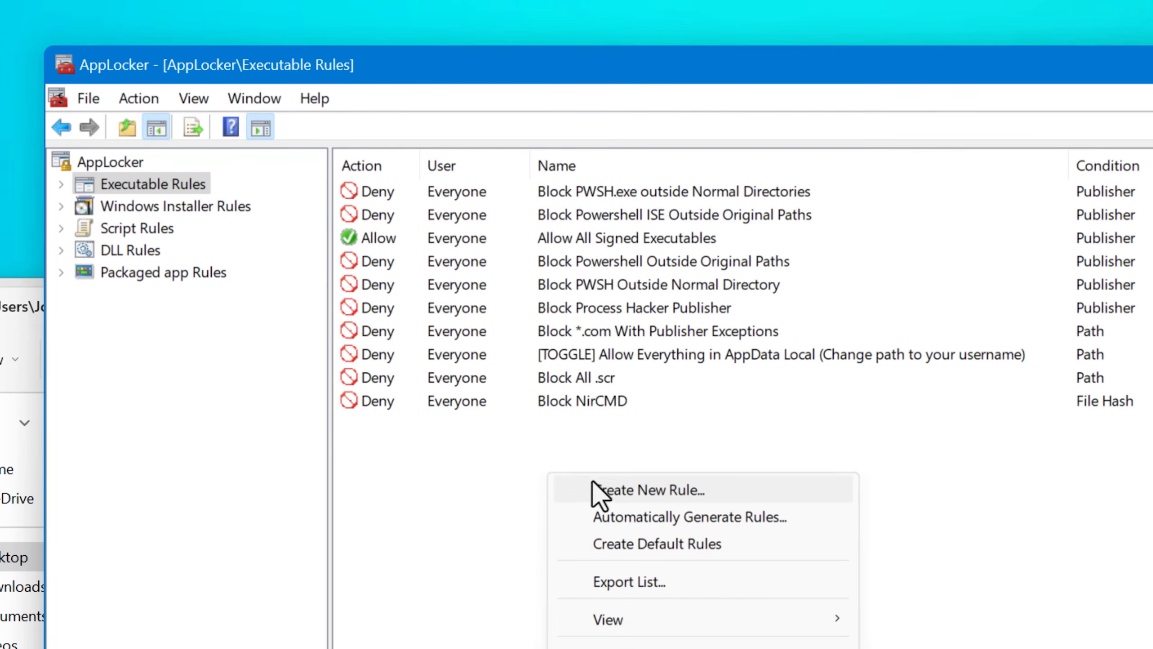
# Step: Start a new executable rule allowing Everyone, with a publisher condition, and choose fakename.exe from the Examples folder as its reference file
pyautogui.click(590, 487)
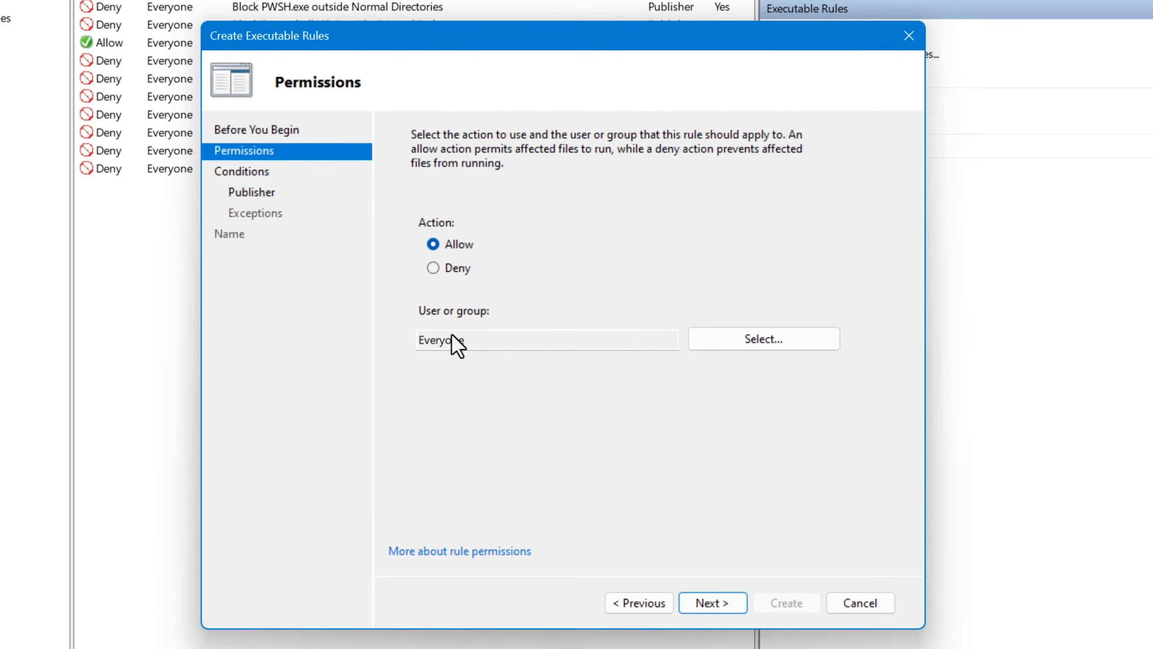
pyautogui.click(712, 603)
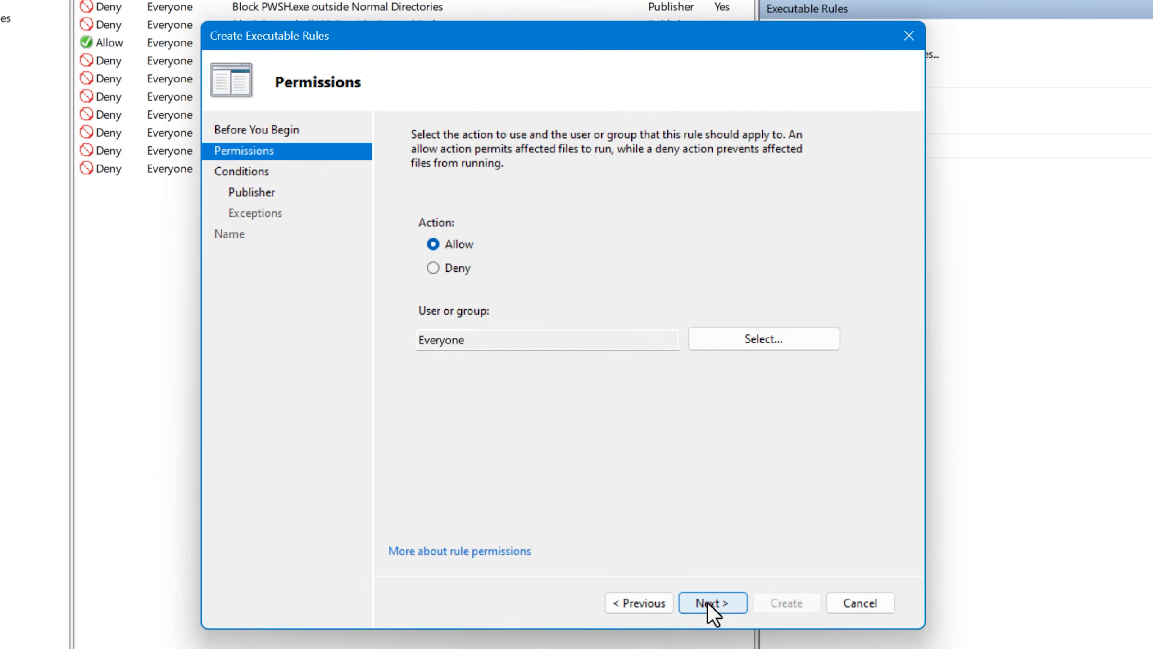
pyautogui.click(712, 603)
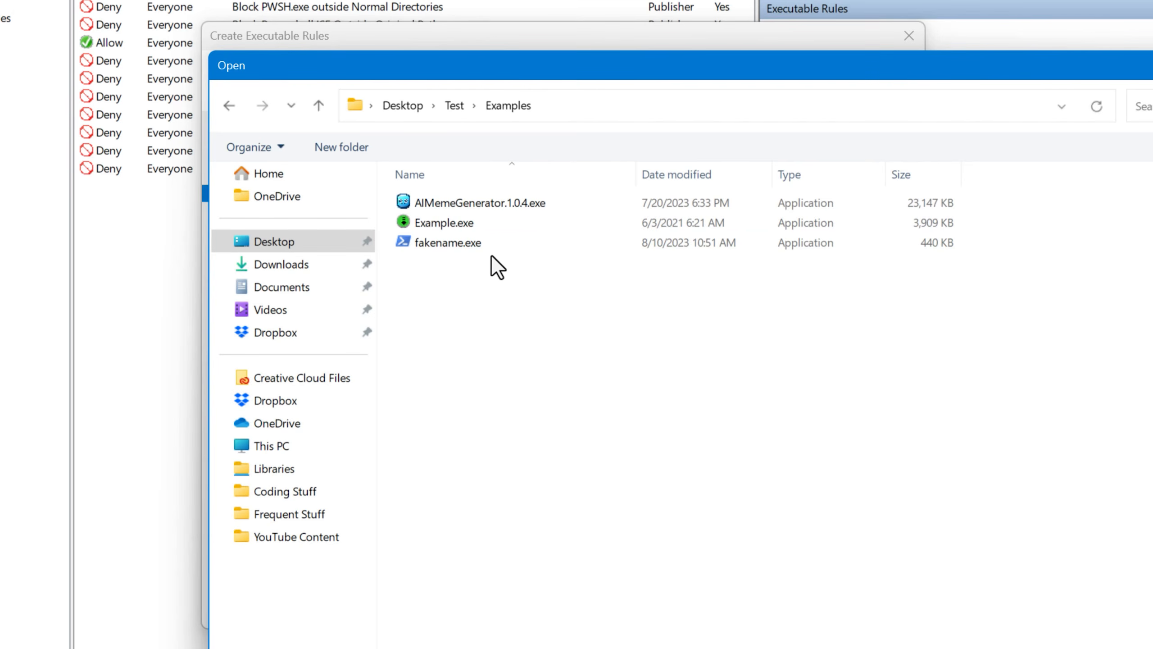
pyautogui.doubleClick(499, 247)
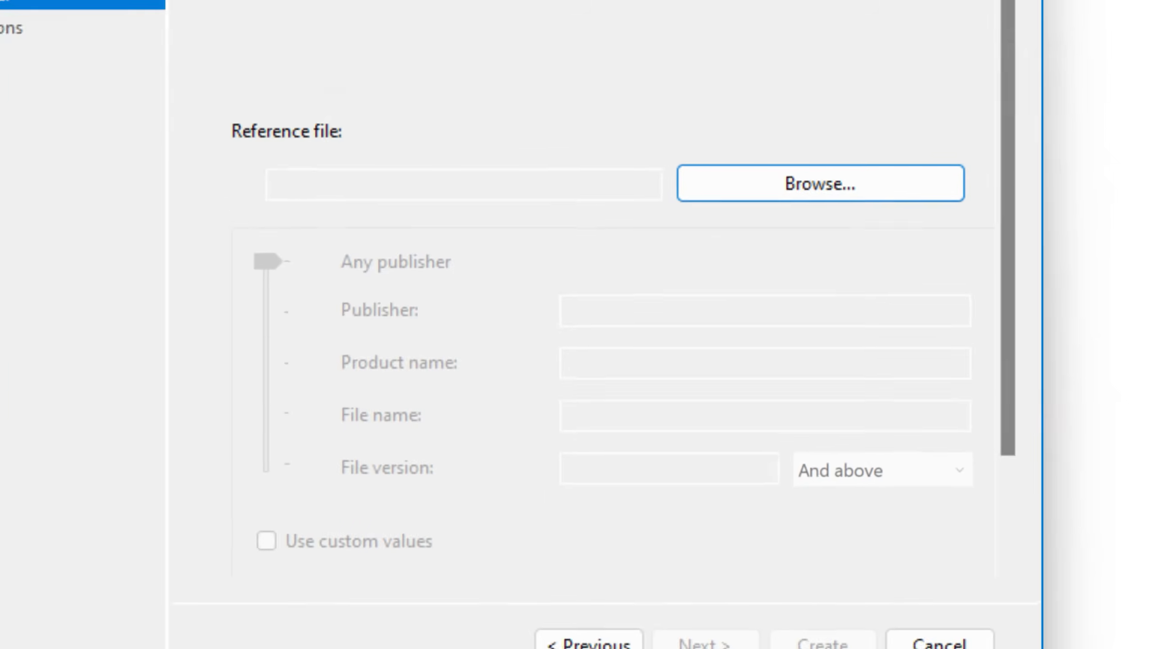
# Step: Examine the file name and product name that the publisher condition reads from the fakename.exe reference file
pyautogui.click(729, 377)
pyautogui.moveTo(729, 376); pyautogui.dragTo(333, 368)
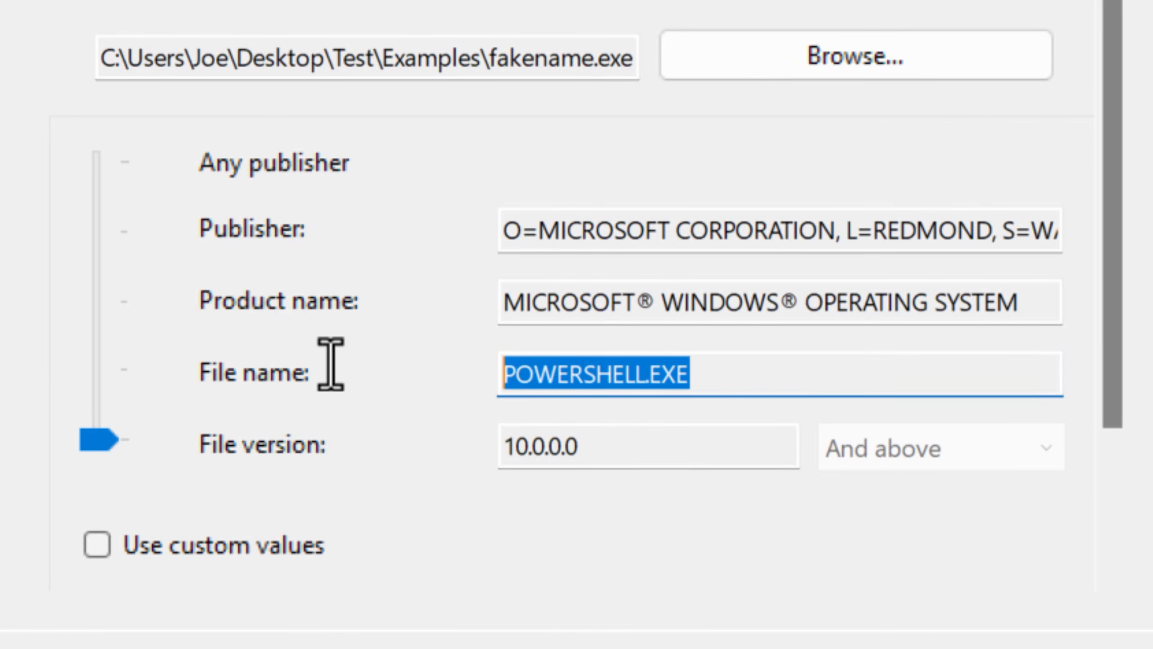
pyautogui.click(801, 386)
pyautogui.moveTo(800, 387); pyautogui.dragTo(549, 374)
pyautogui.click(724, 387)
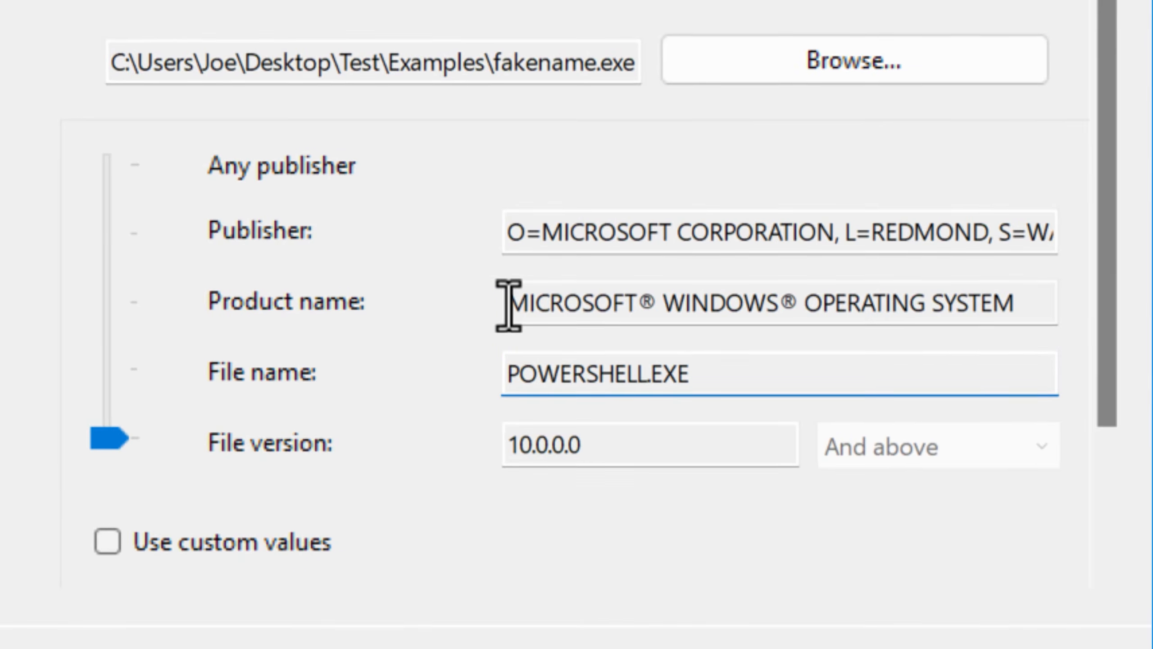
pyautogui.moveTo(505, 303); pyautogui.dragTo(1001, 302)
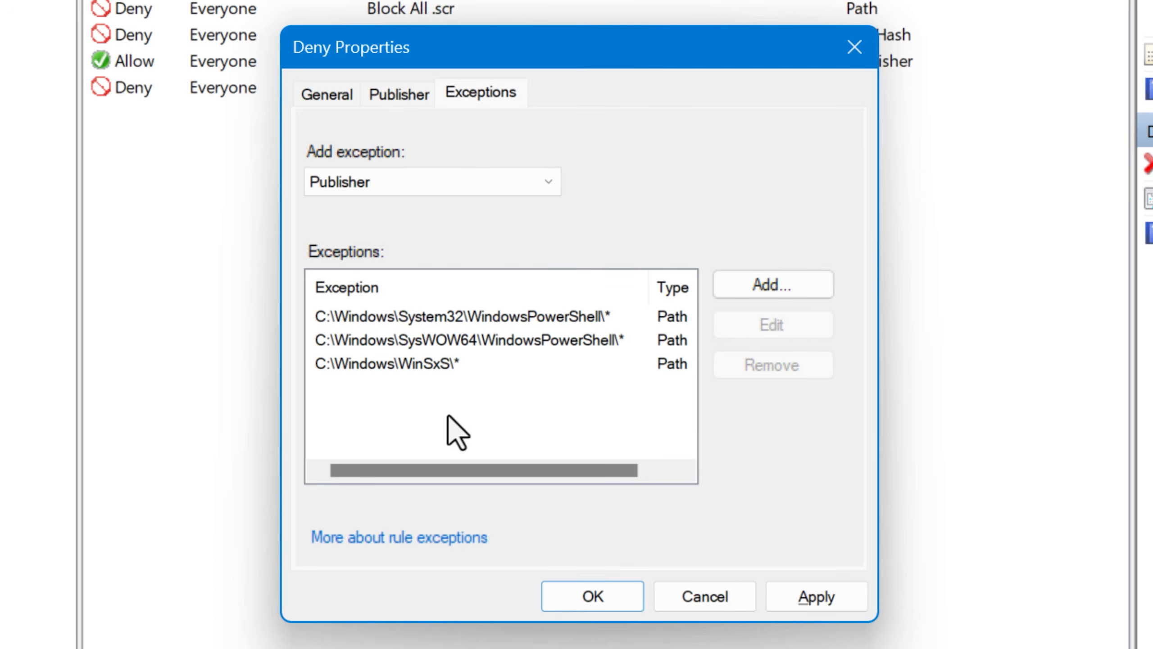
# Step: Close the Block Powershell Outside Original Paths rule and review the publisher values and path exceptions of the Block Powershell ISE Outside Original Paths rule
pyautogui.moveTo(426, 382); pyautogui.dragTo(487, 396)
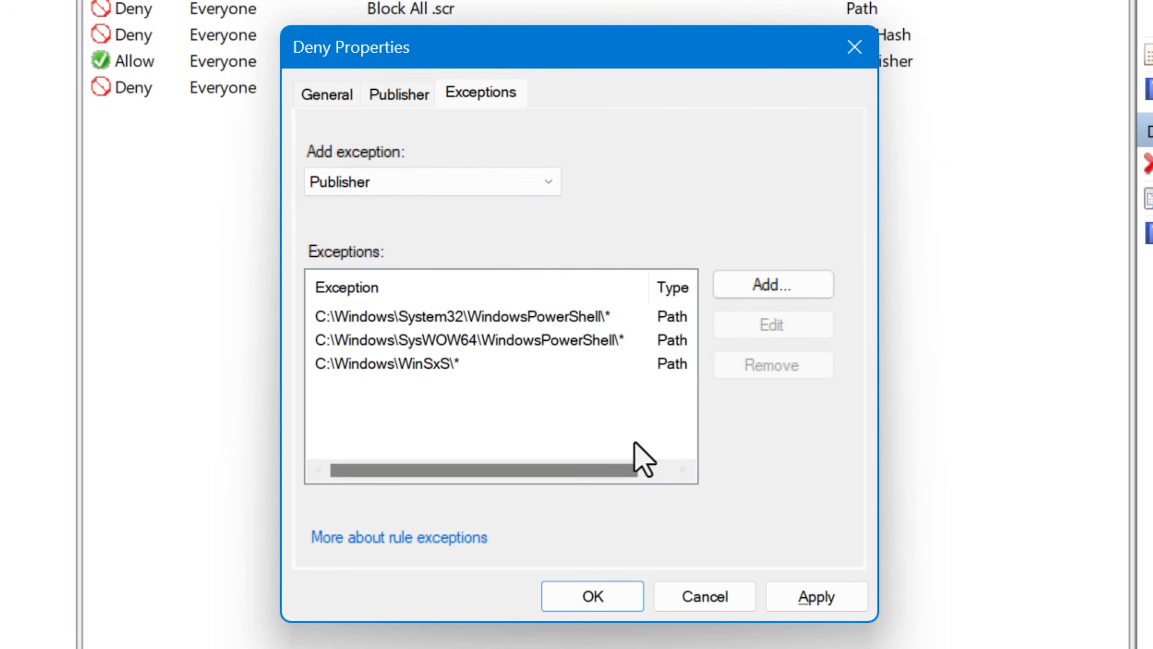
pyautogui.click(712, 605)
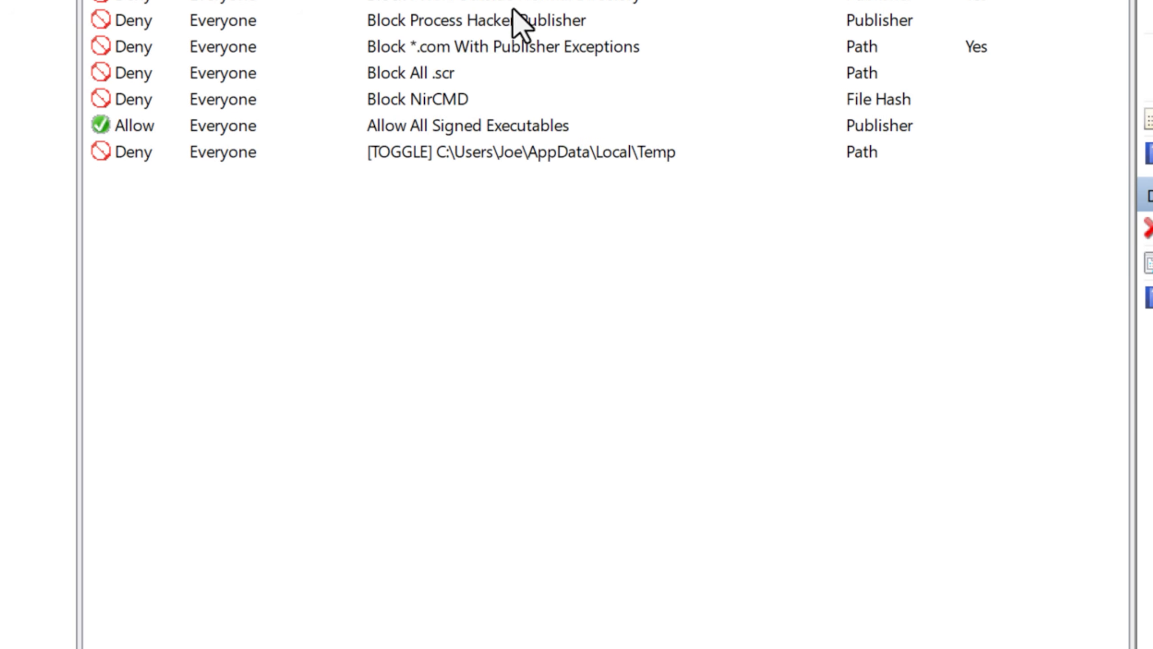
pyautogui.rightClick(391, 129)
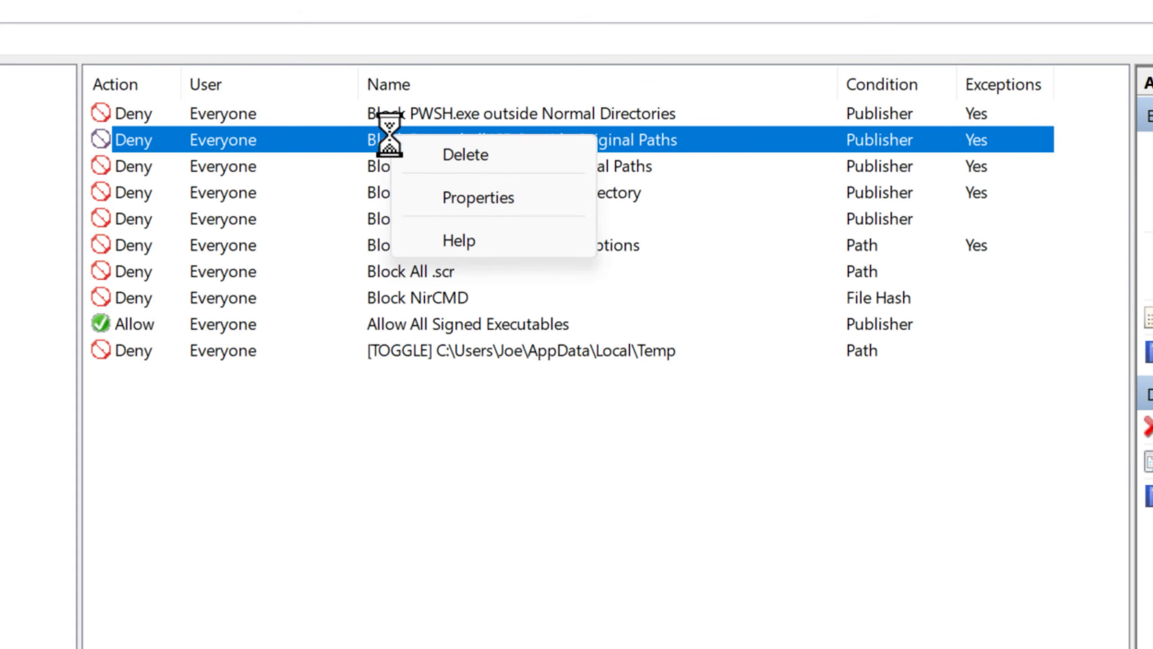
pyautogui.click(440, 190)
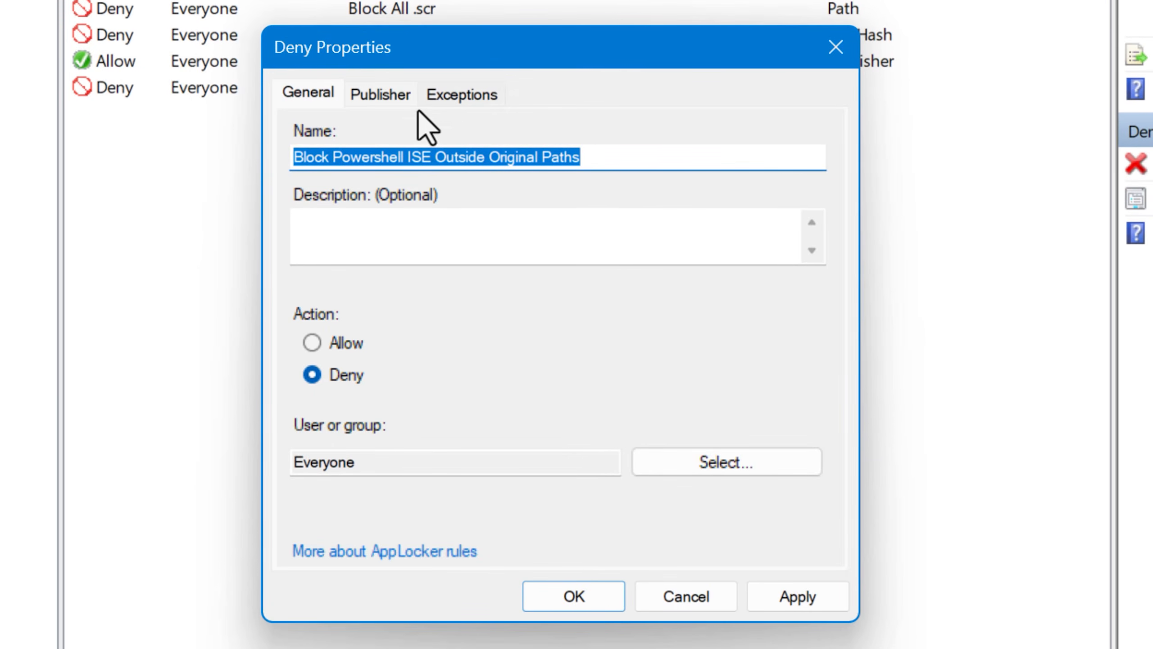
pyautogui.click(382, 96)
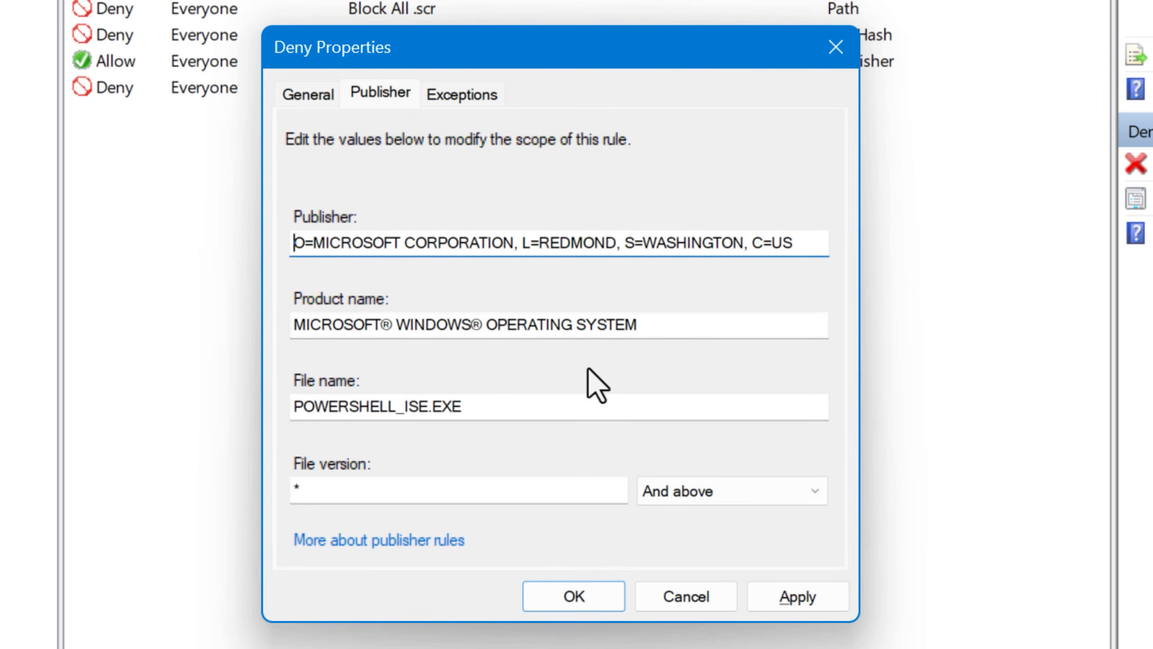
pyautogui.click(453, 95)
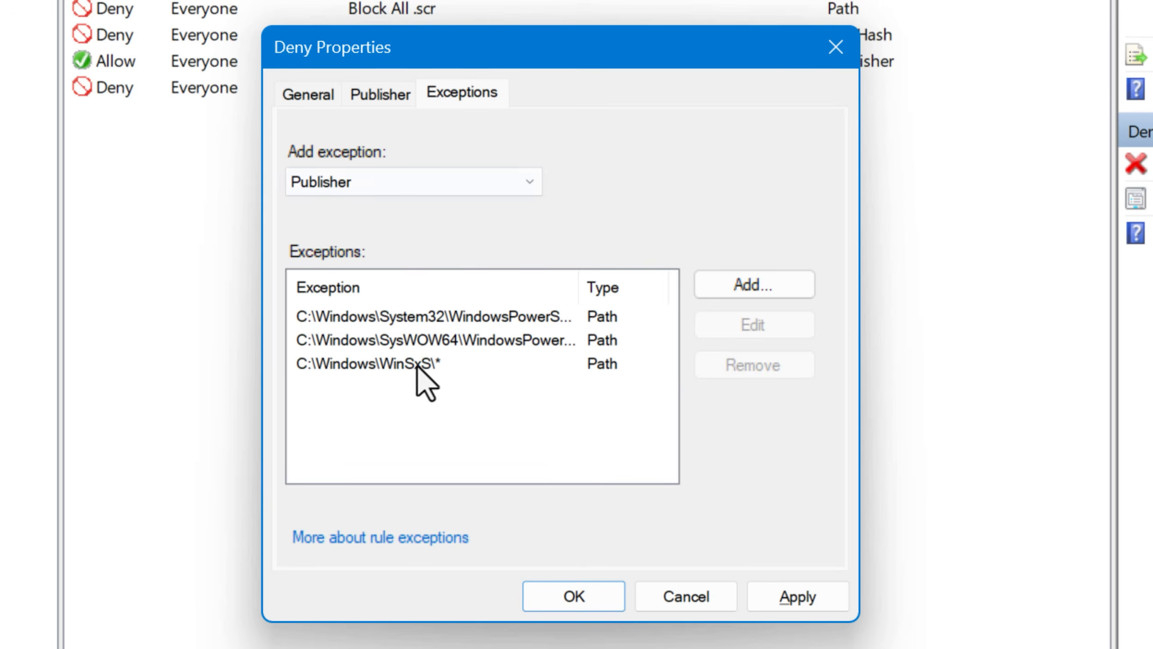
pyautogui.click(677, 600)
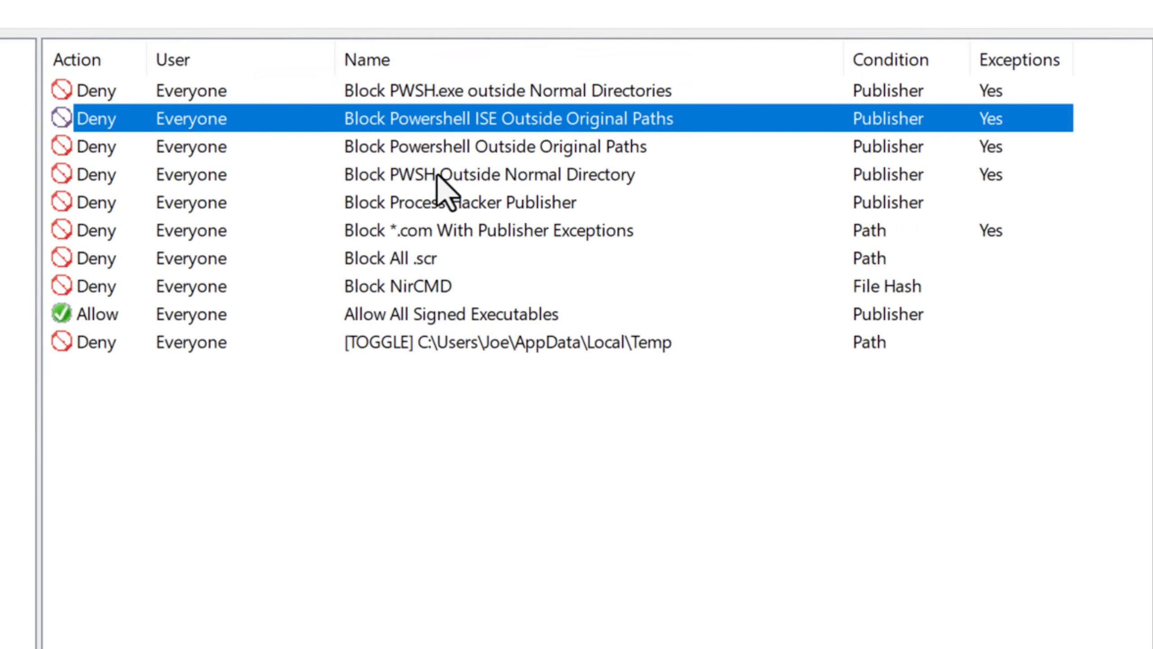
# Step: Open the Block PWSH Outside Normal Directory rule and examine the PWSH.DLL file name in its publisher settings
pyautogui.rightClick(435, 174)
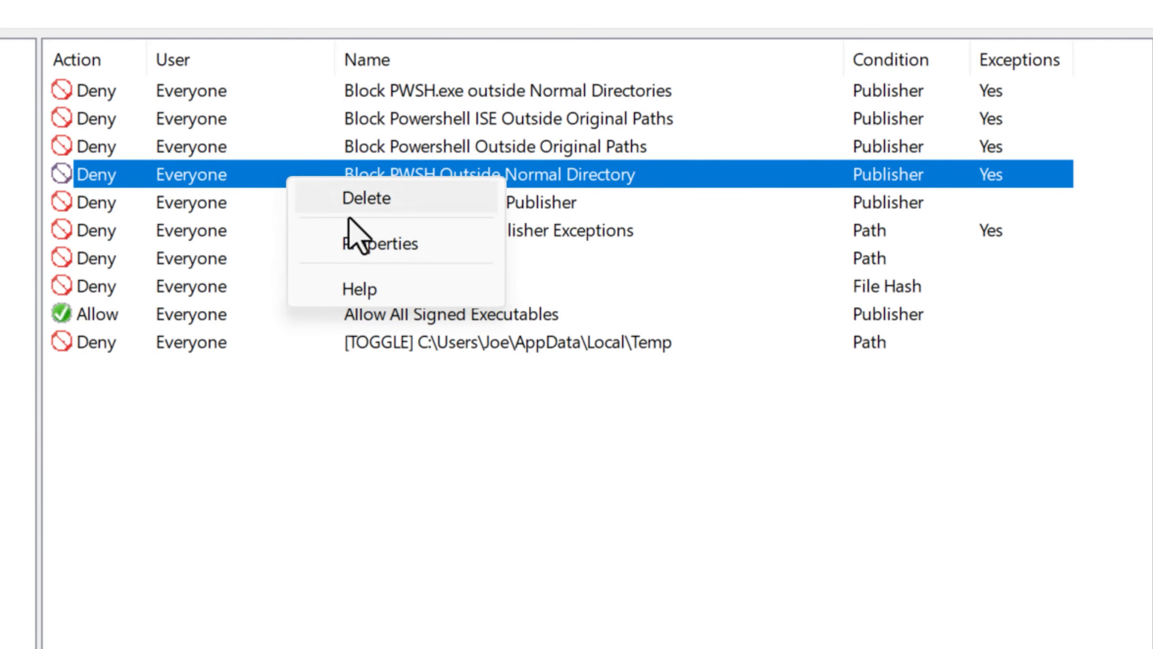
pyautogui.click(362, 245)
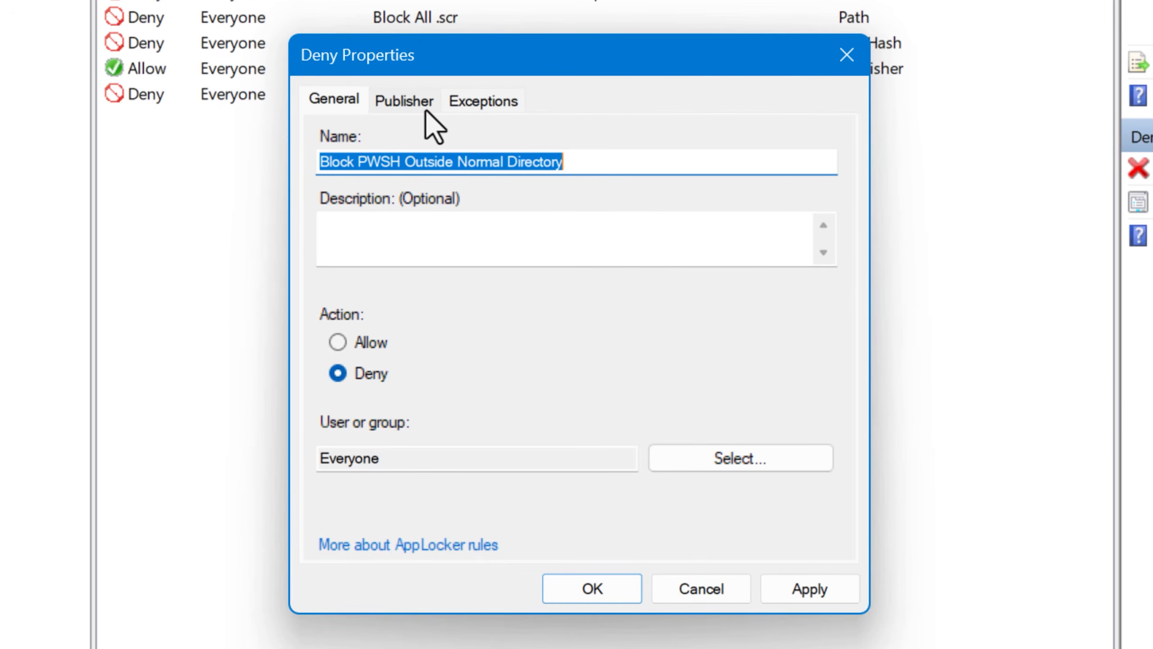
pyautogui.click(416, 109)
pyautogui.moveTo(419, 409); pyautogui.dragTo(318, 409)
pyautogui.click(420, 407)
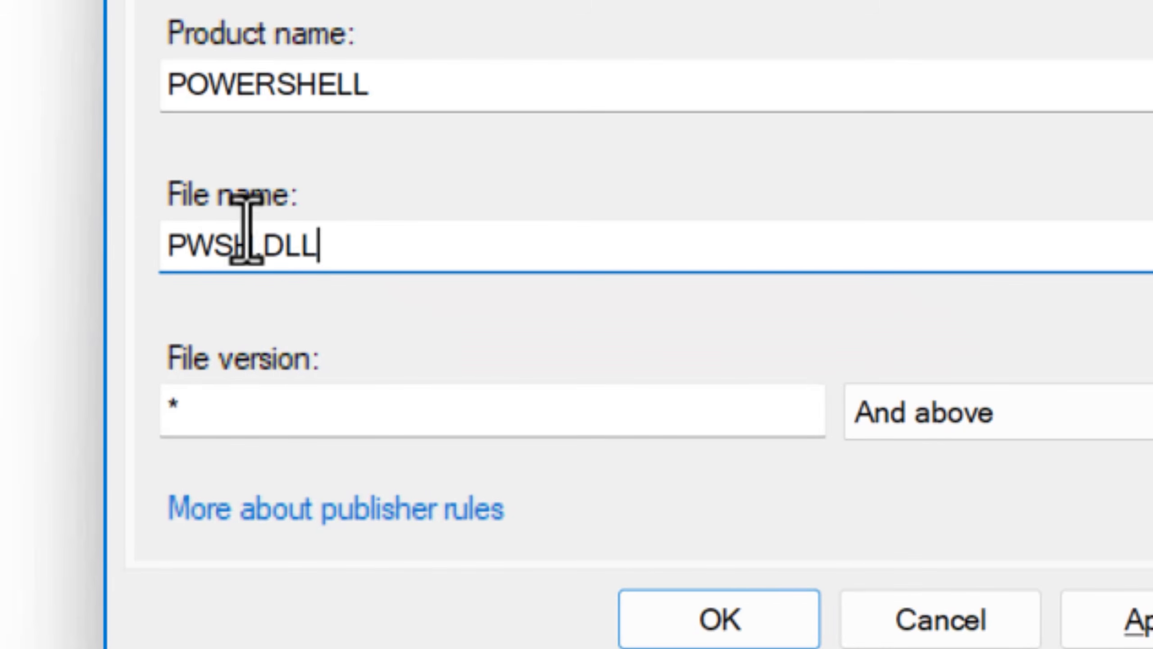
pyautogui.moveTo(193, 272); pyautogui.dragTo(255, 276)
pyautogui.click(335, 246)
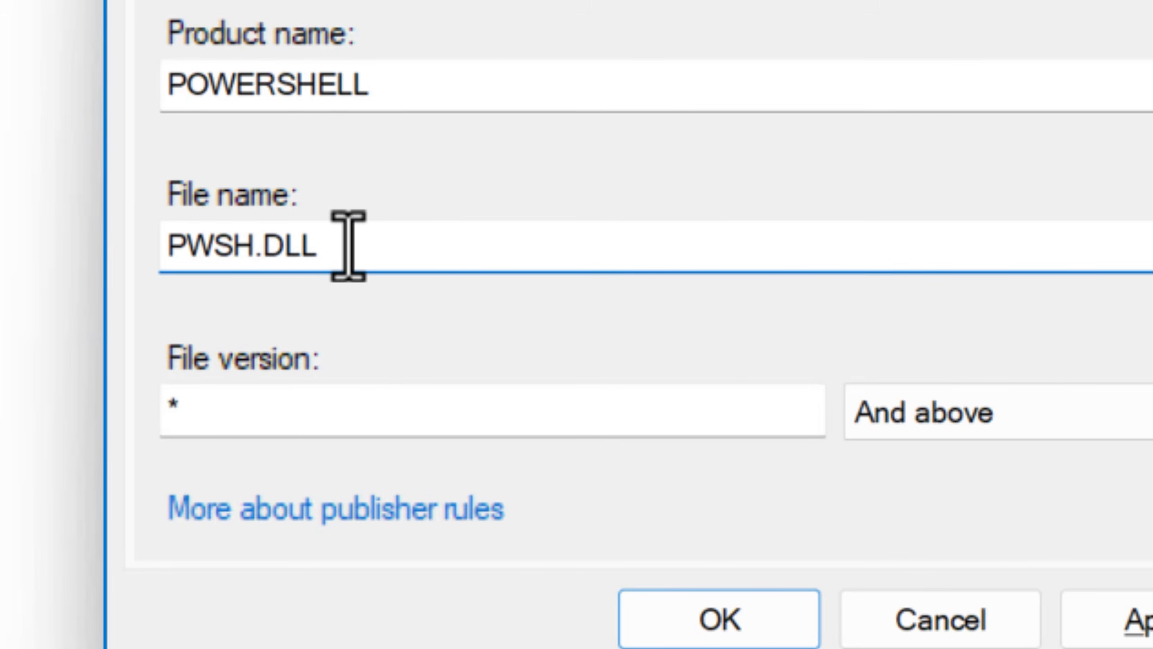
pyautogui.moveTo(347, 245); pyautogui.dragTo(96, 262)
pyautogui.click(406, 261)
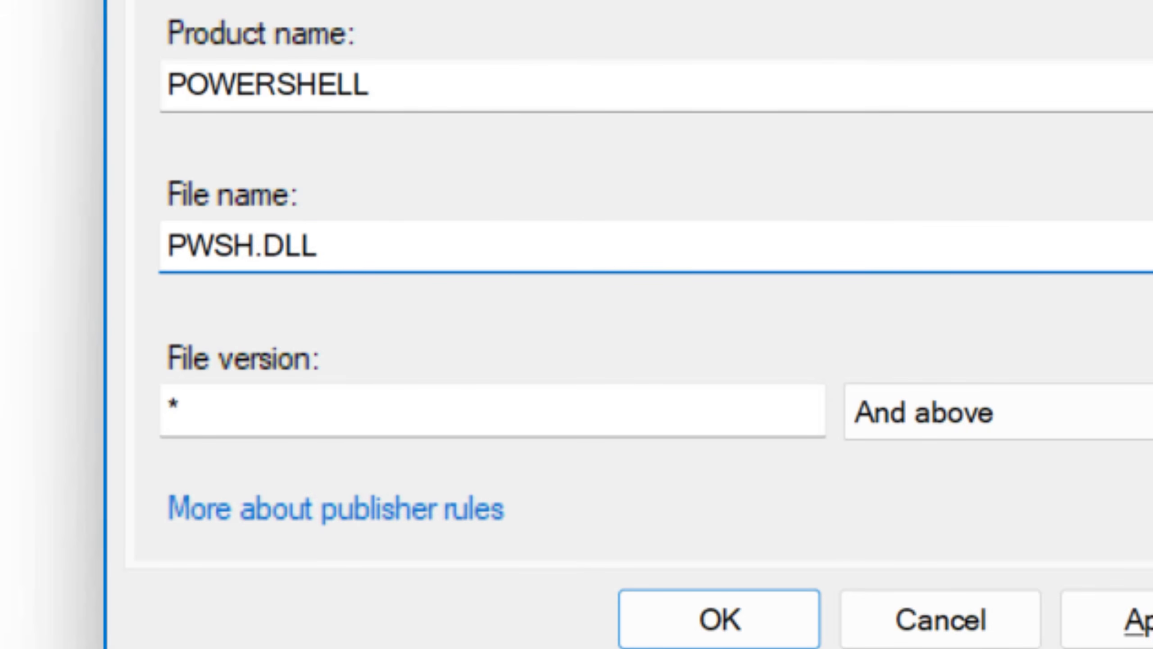
# Step: Examine the full paths of the rule's two WindowsApps exceptions, widening the exception column, and close the rule without changes
pyautogui.click(490, 1)
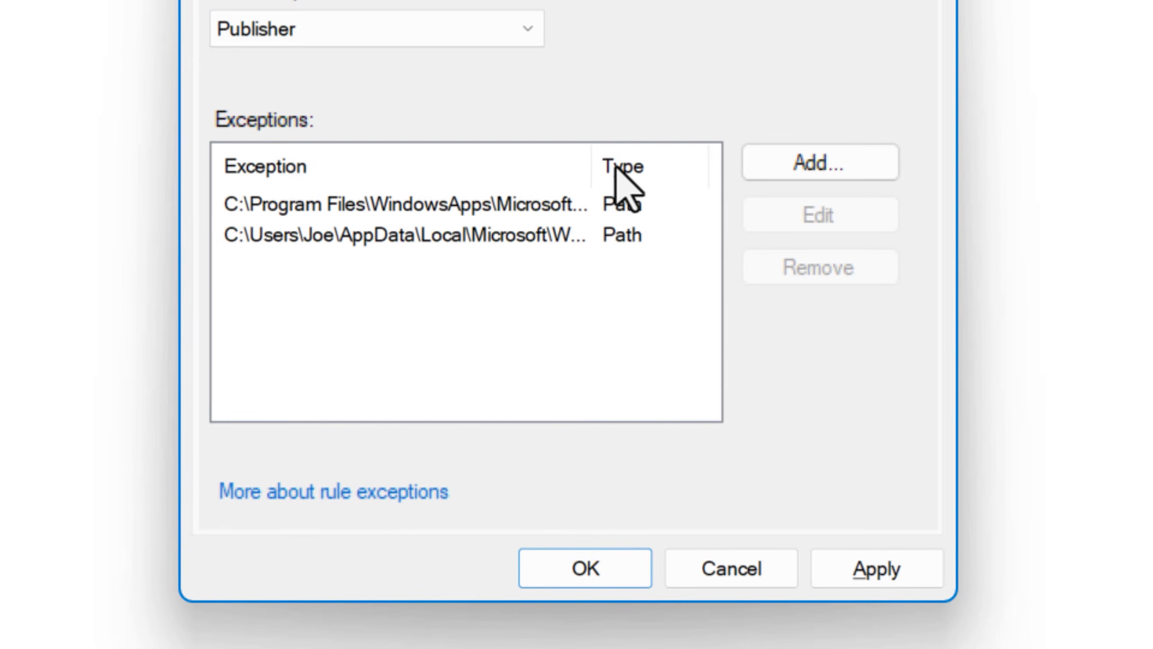
pyautogui.moveTo(596, 158); pyautogui.dragTo(861, 149)
pyautogui.moveTo(494, 398); pyautogui.dragTo(581, 398)
pyautogui.click(526, 215)
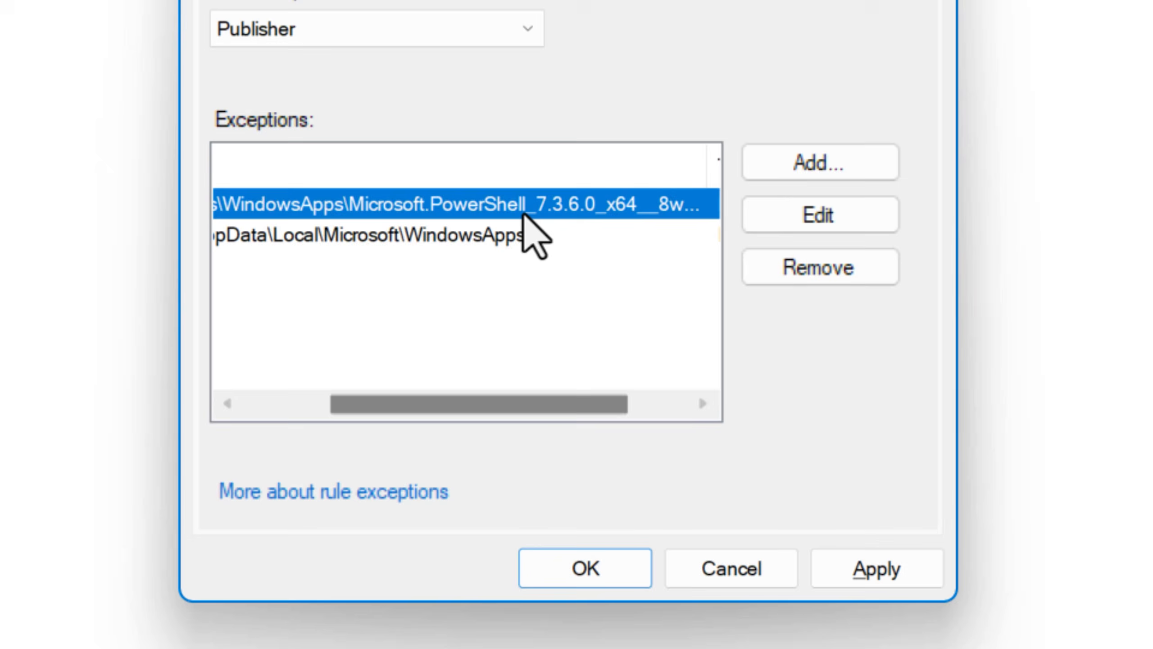
pyautogui.click(498, 240)
pyautogui.moveTo(504, 403); pyautogui.dragTo(299, 355)
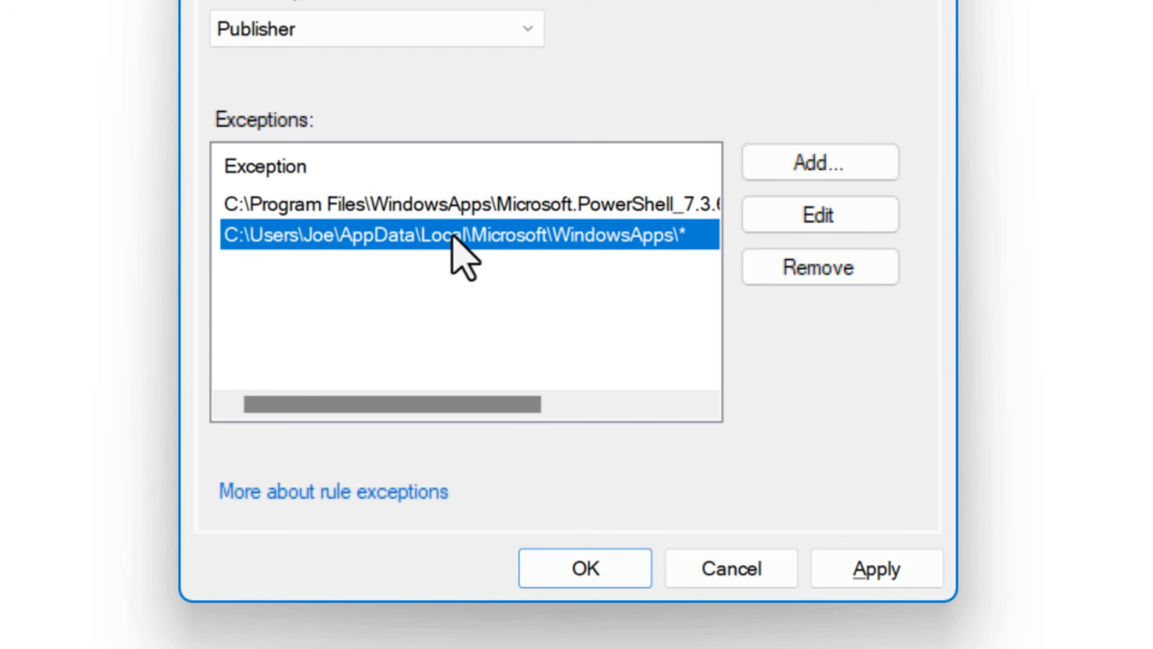
pyautogui.click(698, 555)
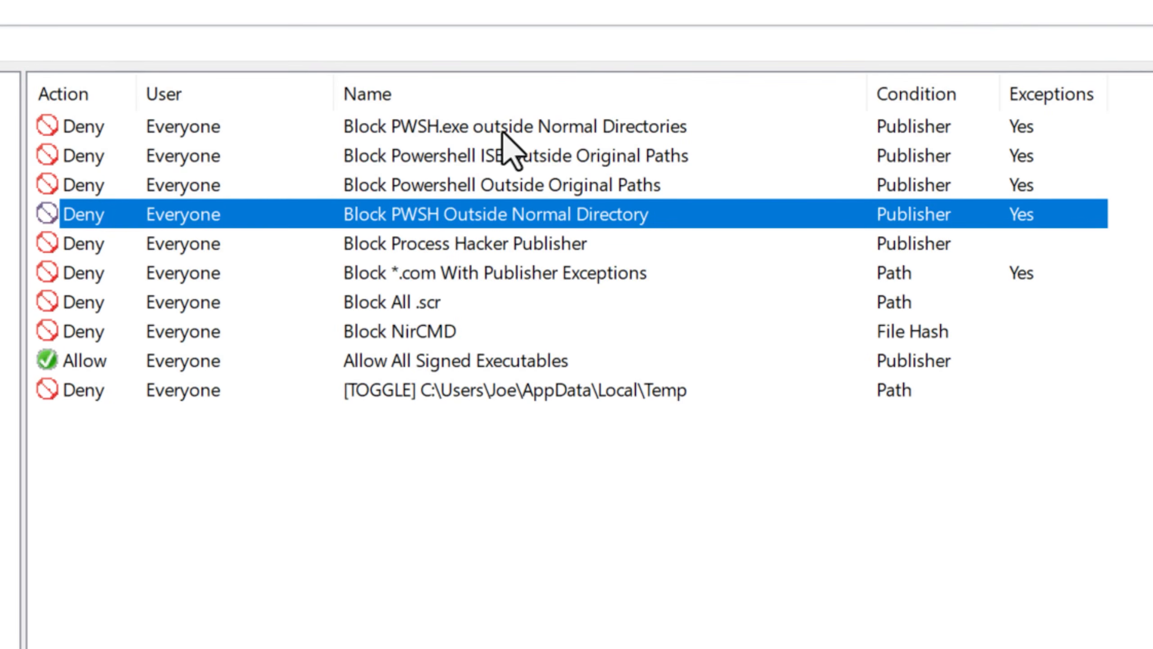
# Step: Review the PWSH.EXE publisher file name and the exceptions of the Block PWSH.exe outside Normal Directories rule
pyautogui.click(477, 128)
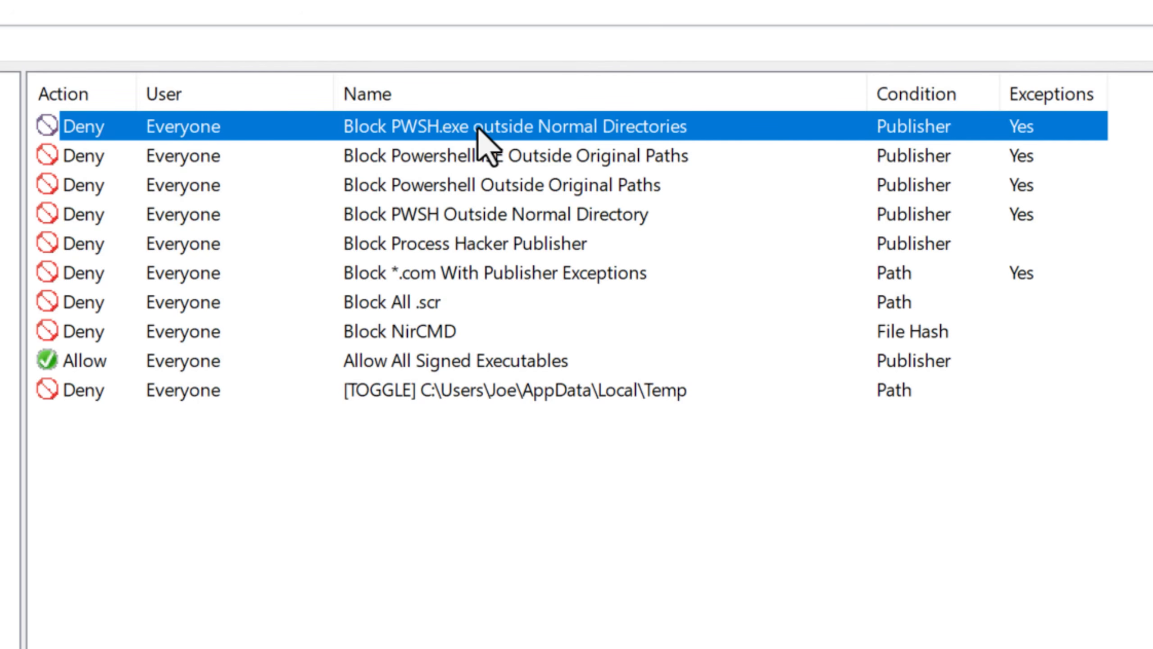
pyautogui.doubleClick(477, 128)
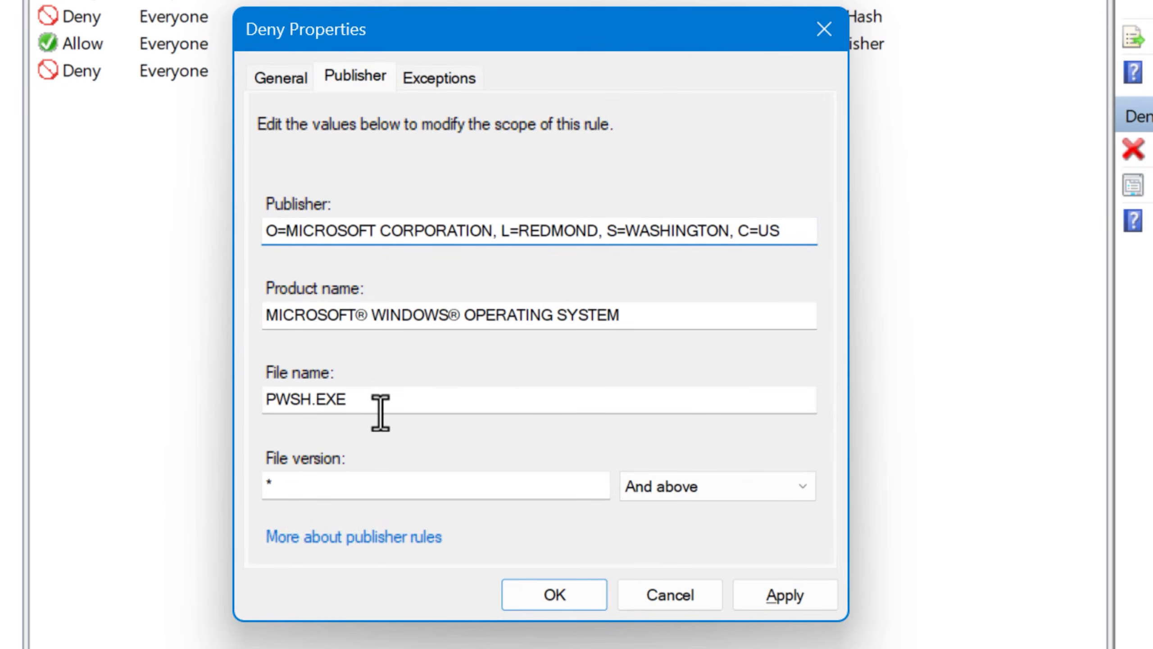
pyautogui.moveTo(273, 402); pyautogui.dragTo(352, 399)
pyautogui.click(336, 383)
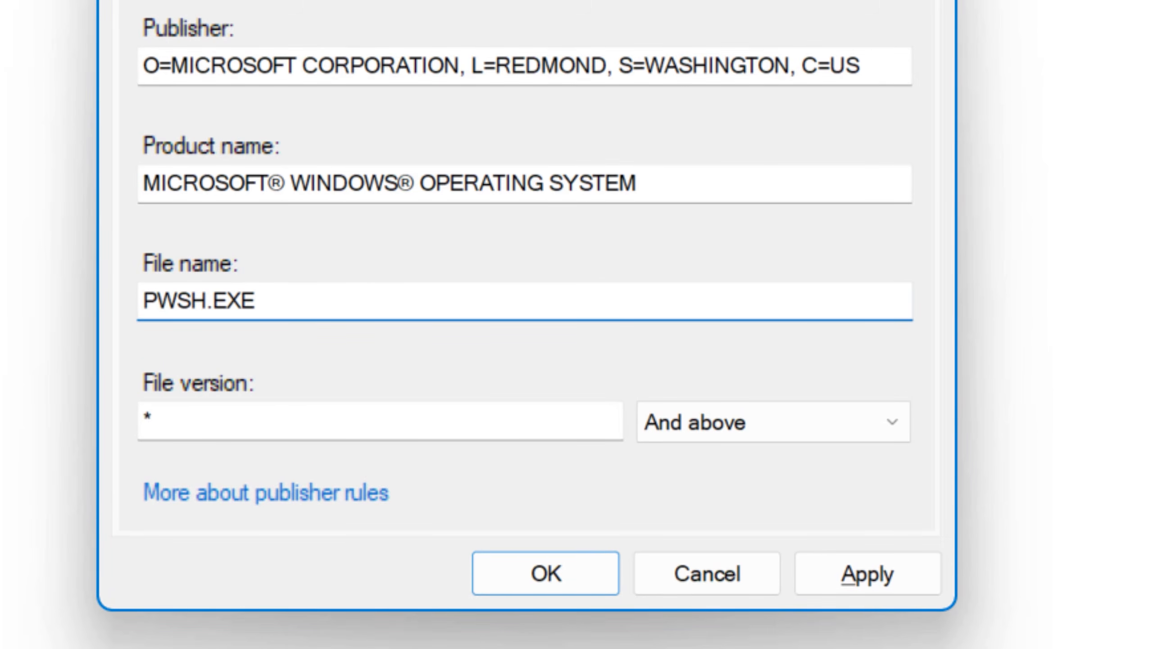
pyautogui.moveTo(252, 303); pyautogui.dragTo(149, 299)
pyautogui.click(266, 306)
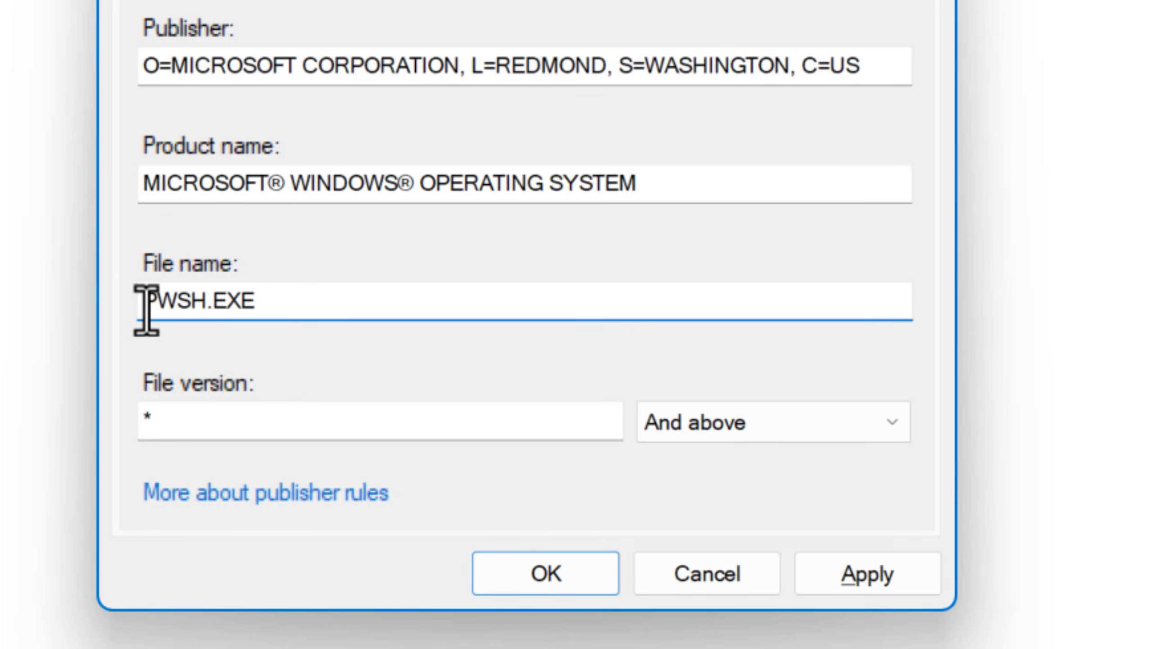
pyautogui.moveTo(286, 304); pyautogui.dragTo(220, 314)
pyautogui.click(257, 301)
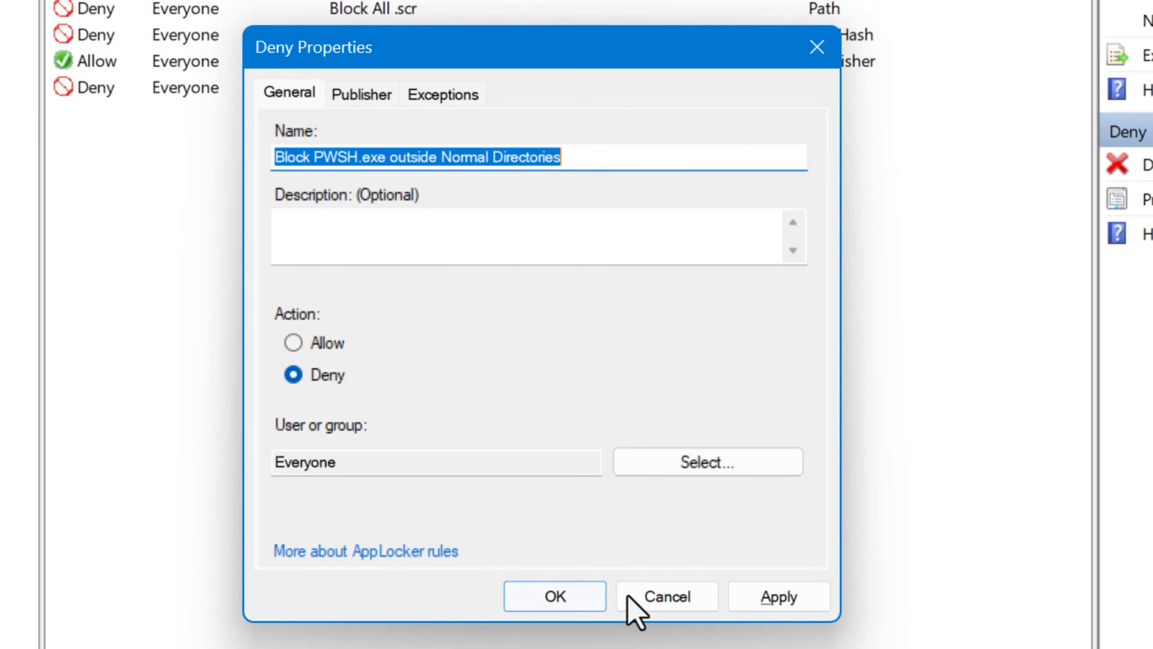
pyautogui.click(461, 91)
pyautogui.moveTo(430, 400); pyautogui.dragTo(458, 343)
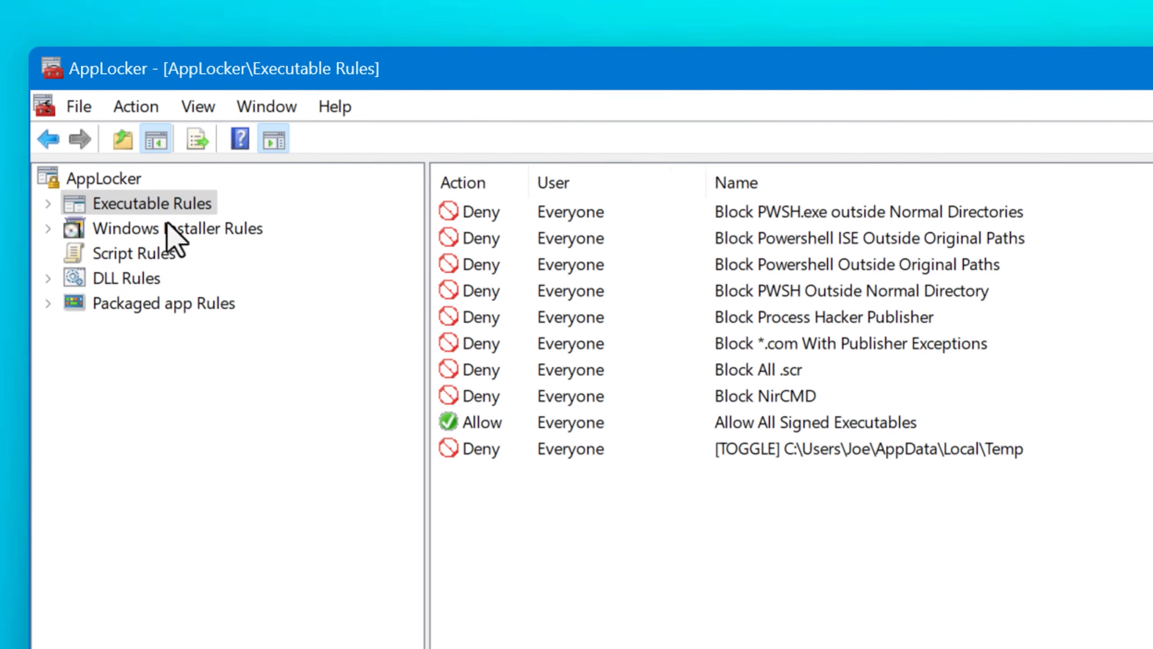
# Step: Open the properties of the whole AppLocker policy and check the enforcement options for executable rules, keeping Audit only
pyautogui.rightClick(124, 182)
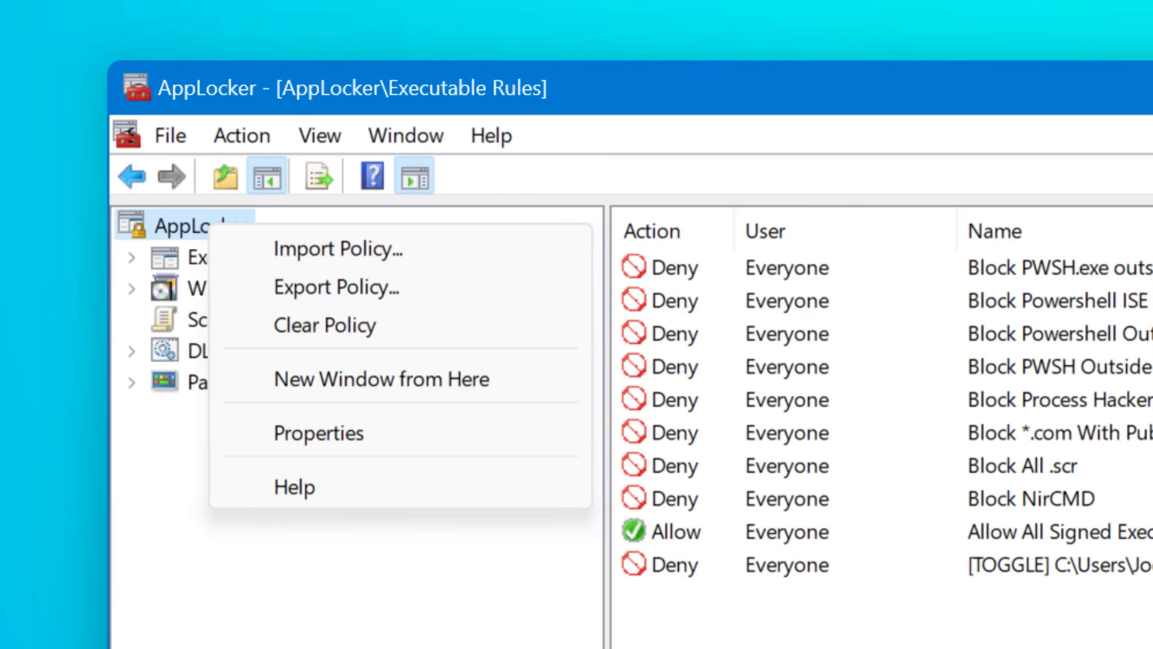
pyautogui.click(318, 536)
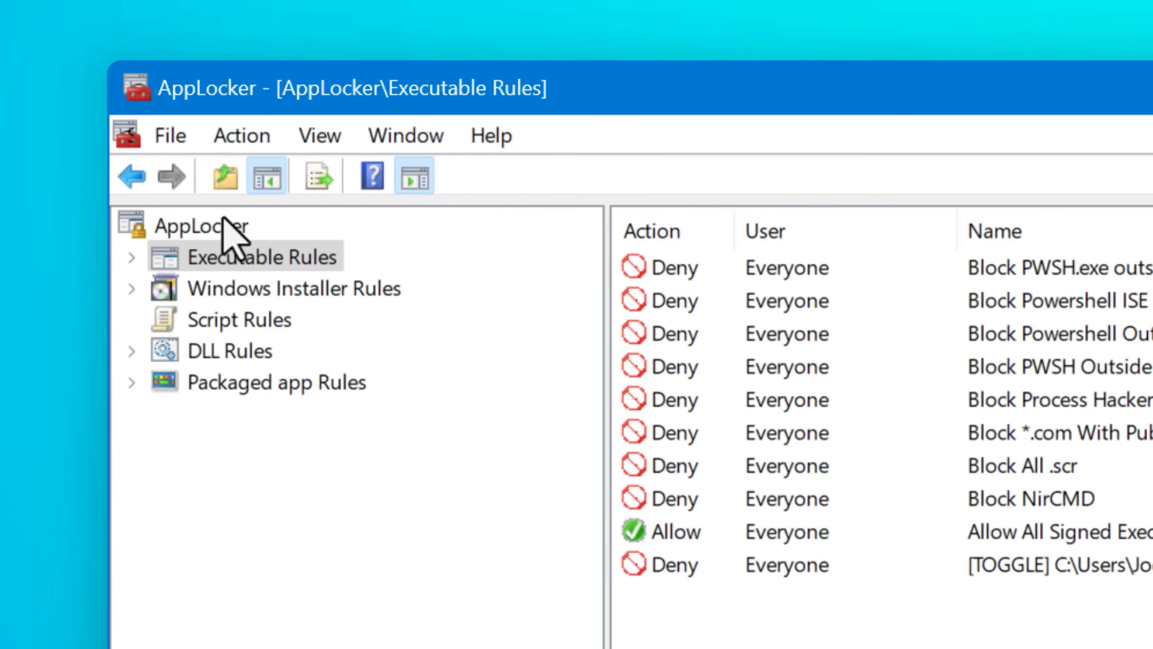
pyautogui.rightClick(213, 236)
pyautogui.click(345, 447)
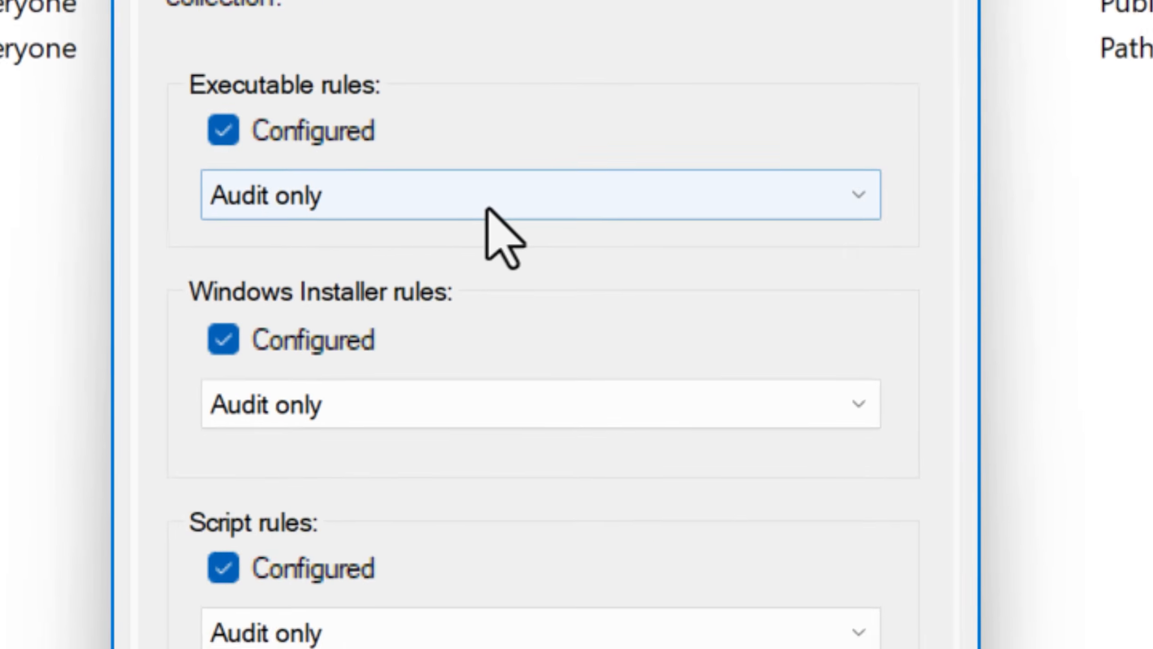
pyautogui.click(501, 196)
pyautogui.click(517, 139)
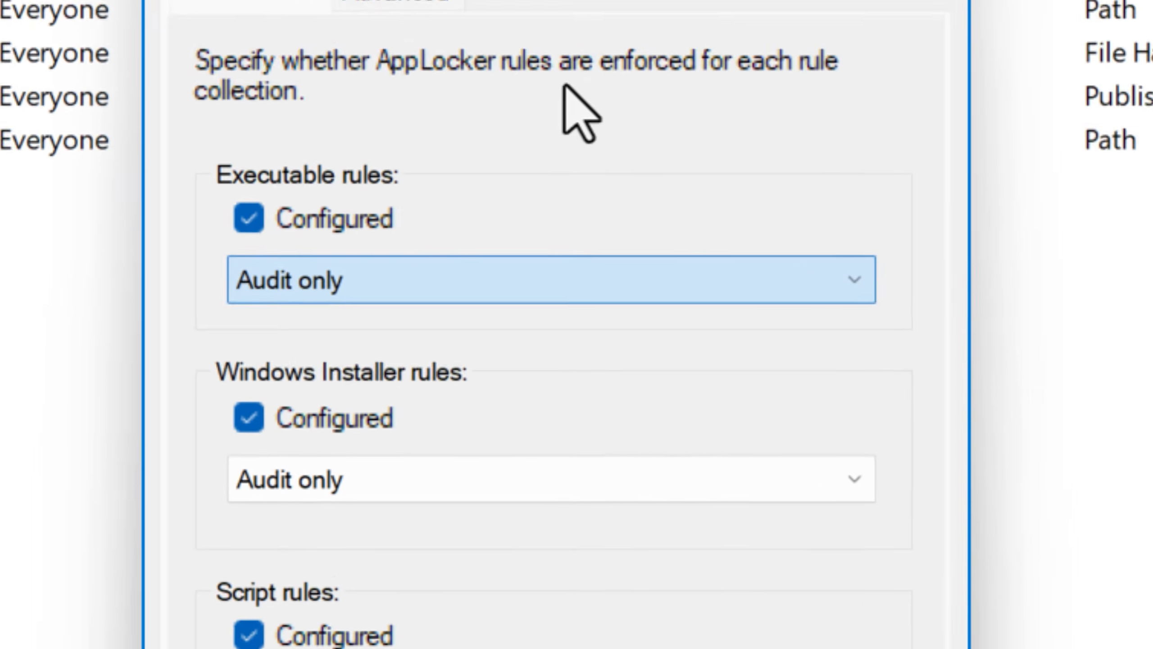
# Step: Check the advanced DLL rule collection setting, return to the enforcement settings and accept the AppLocker properties
pyautogui.click(454, 130)
pyautogui.click(328, 124)
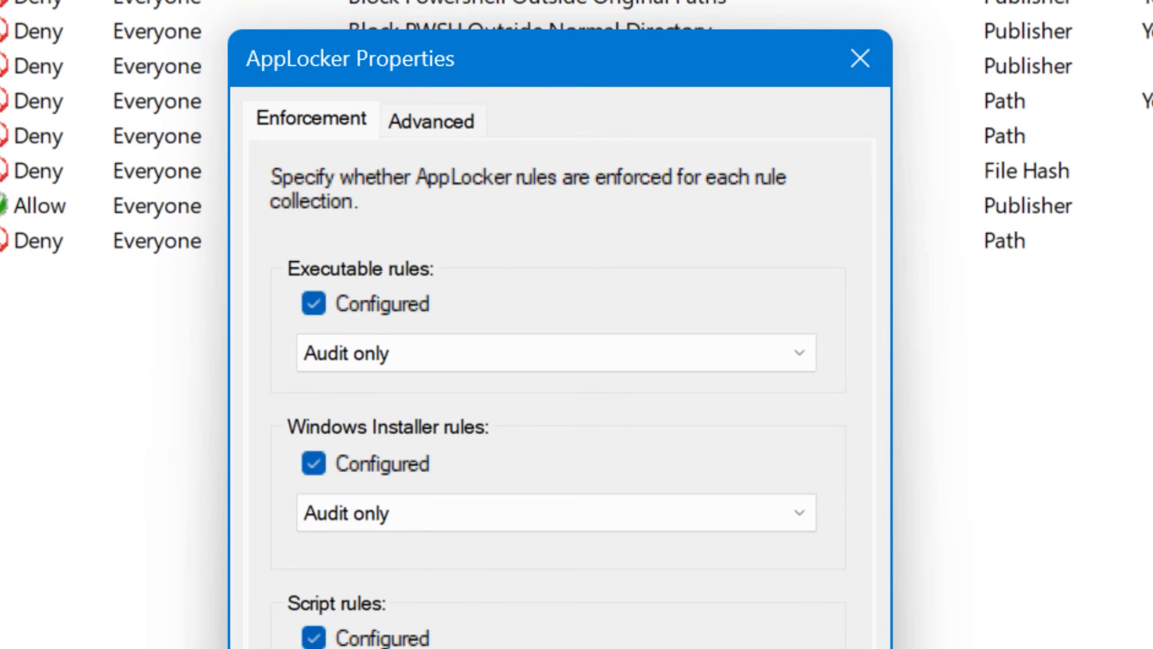
pyautogui.click(430, 125)
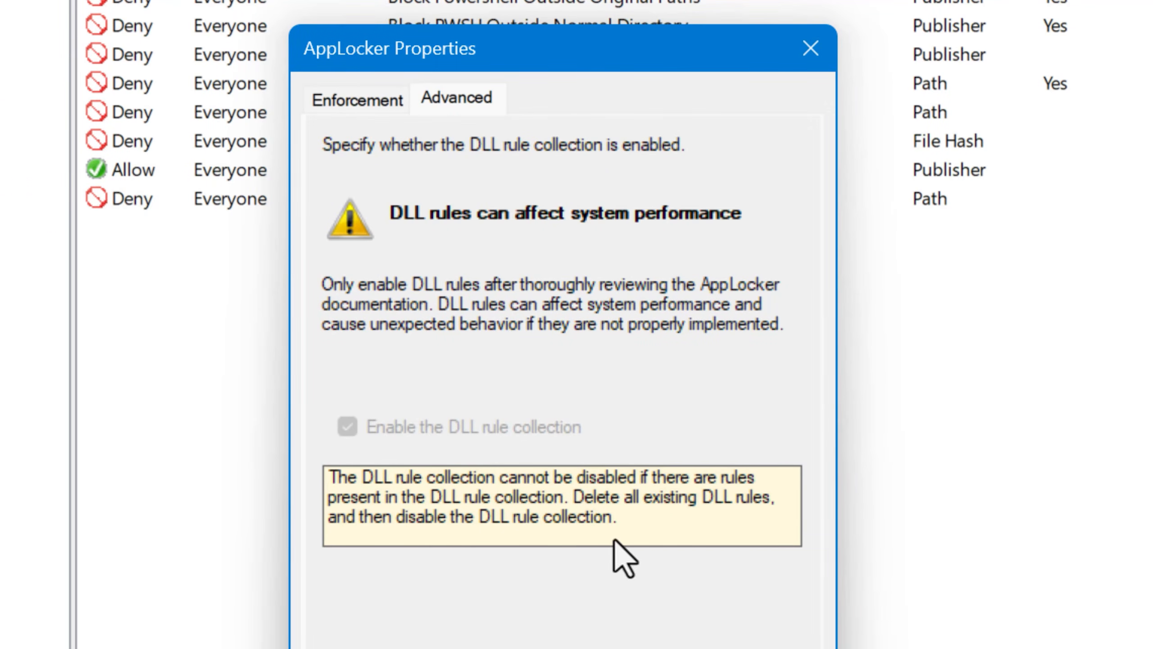
pyautogui.click(359, 101)
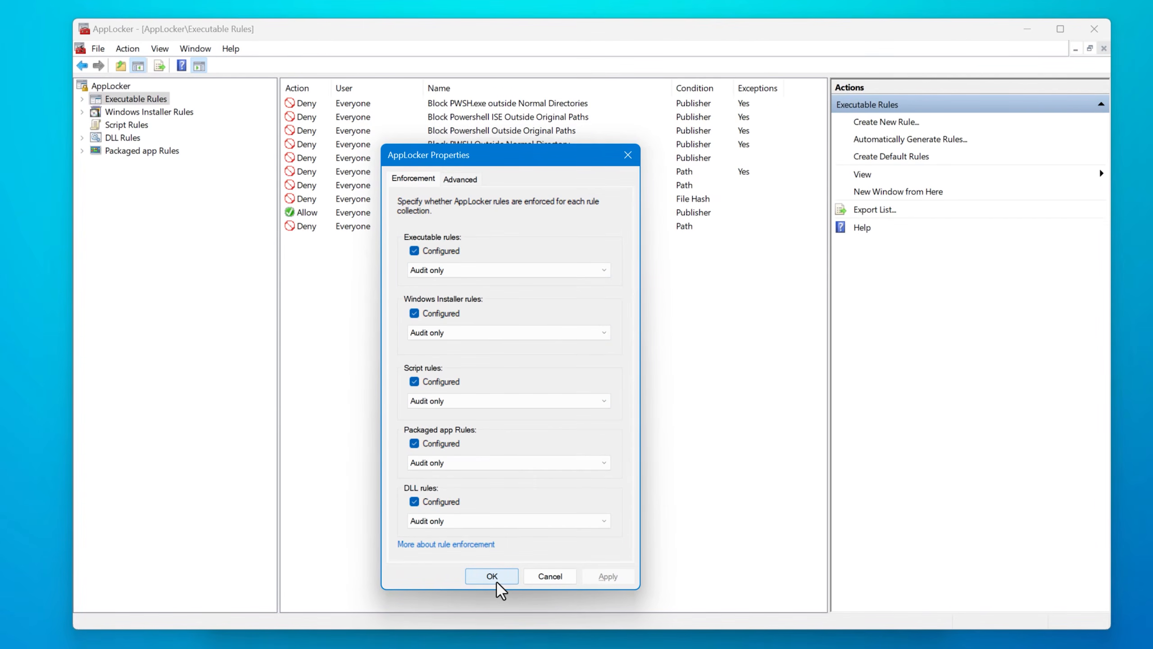
pyautogui.click(492, 577)
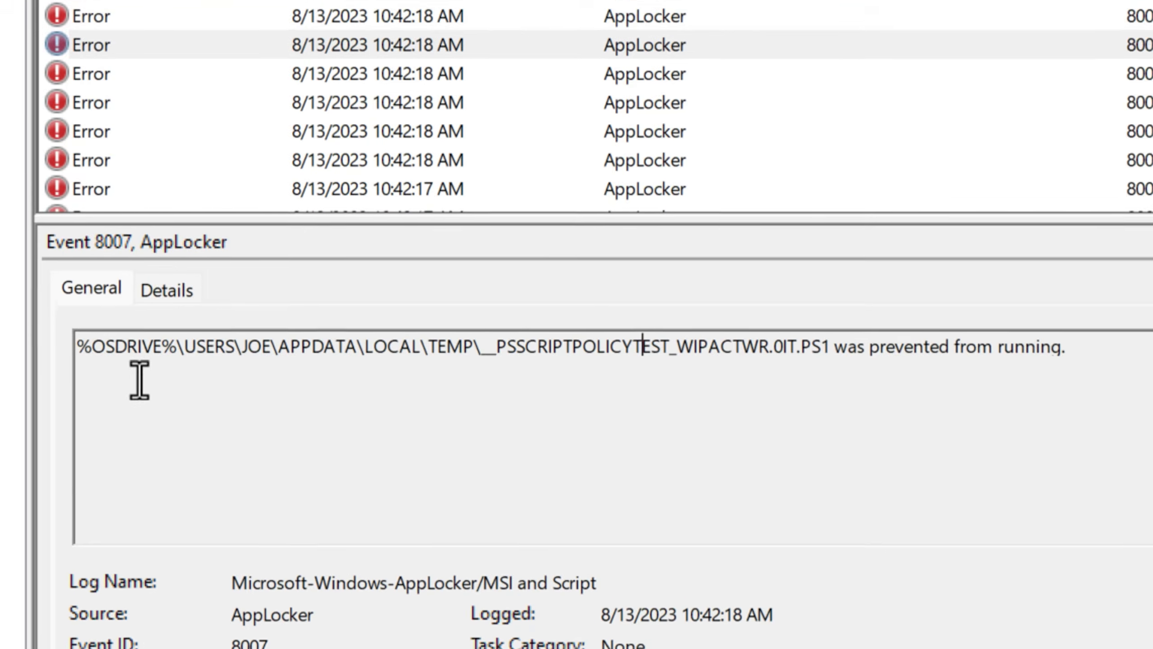
# Step: In Event Viewer, examine the log name and the PSSCRIPTPOLICYTEST .PS1 script path in AppLocker event 8007
pyautogui.moveTo(110, 585); pyautogui.dragTo(199, 583)
pyautogui.moveTo(217, 313); pyautogui.dragTo(828, 325)
pyautogui.click(839, 321)
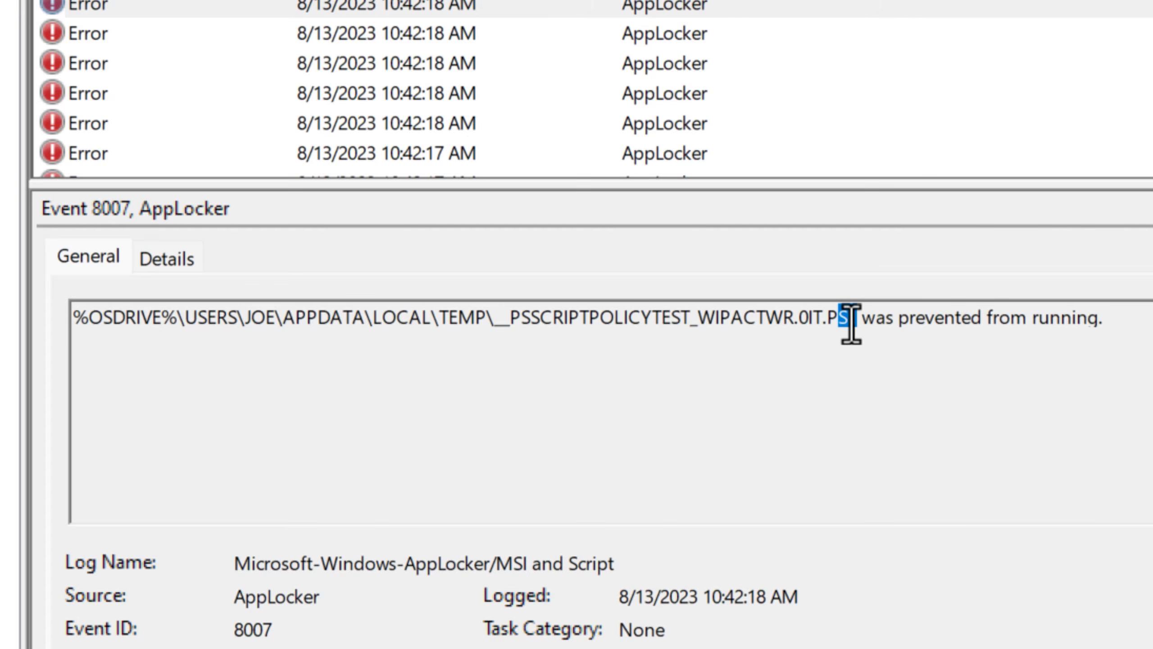
pyautogui.moveTo(493, 323); pyautogui.dragTo(795, 323)
pyautogui.click(796, 322)
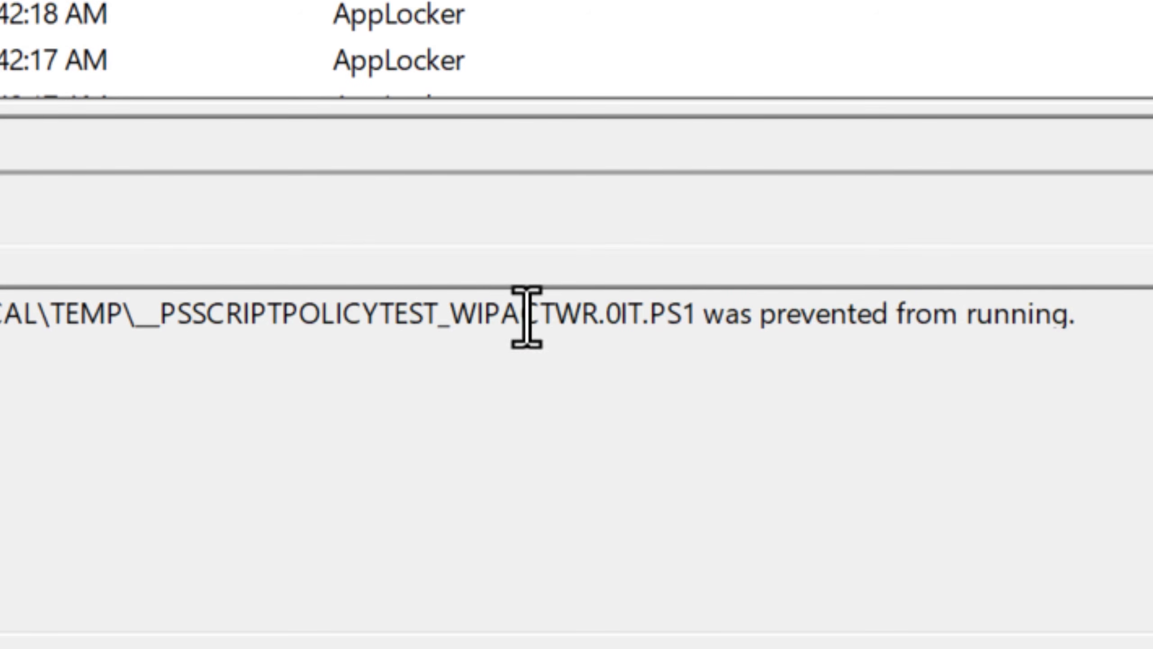
# Step: Examine the temp folder path and the PSSCRIPTPOLICYTEST file name in the message of AppLocker event 8007
pyautogui.moveTo(697, 317); pyautogui.dragTo(399, 317)
pyautogui.click(699, 321)
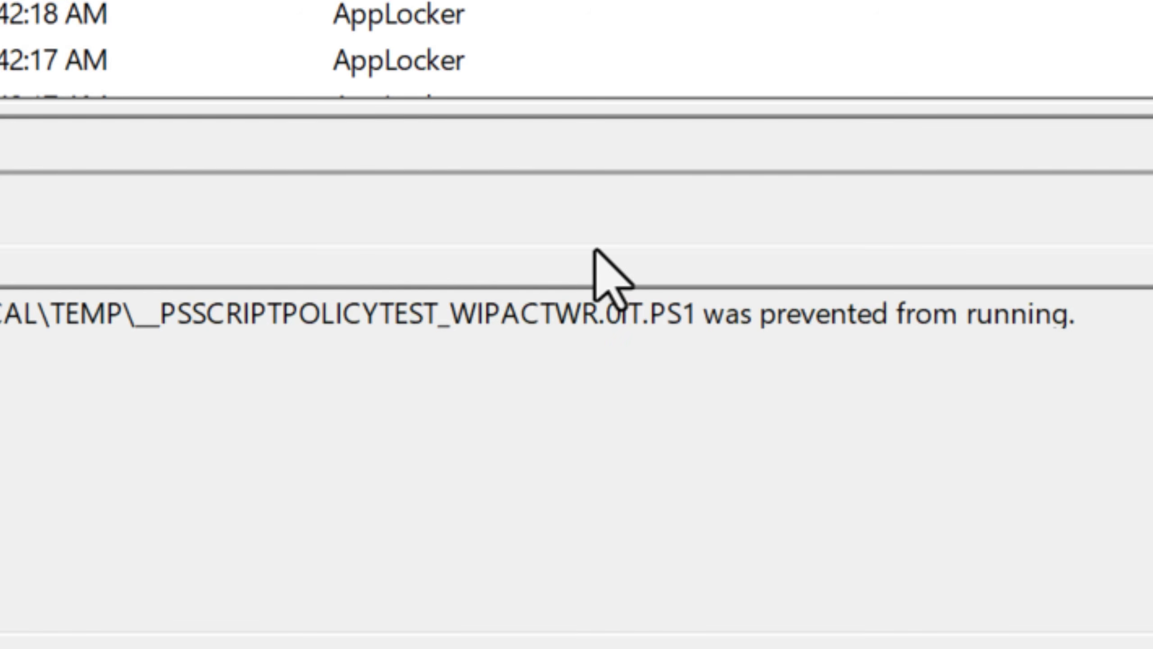
pyautogui.moveTo(699, 325); pyautogui.dragTo(293, 318)
pyautogui.click(721, 328)
pyautogui.moveTo(697, 319); pyautogui.dragTo(63, 317)
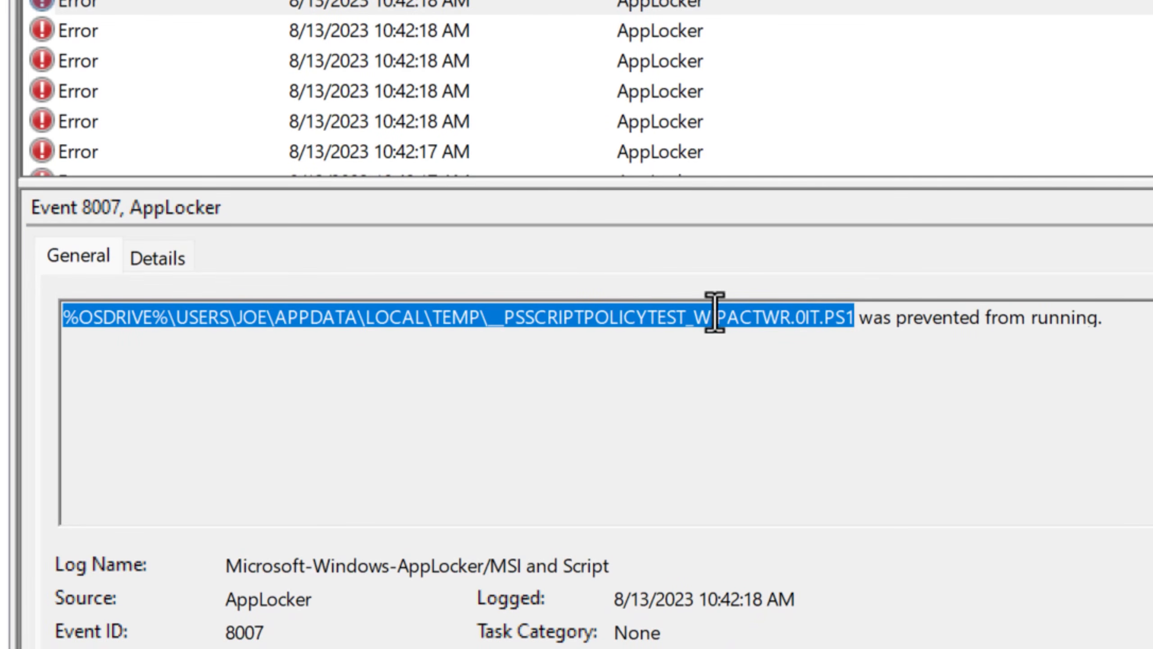
pyautogui.click(490, 316)
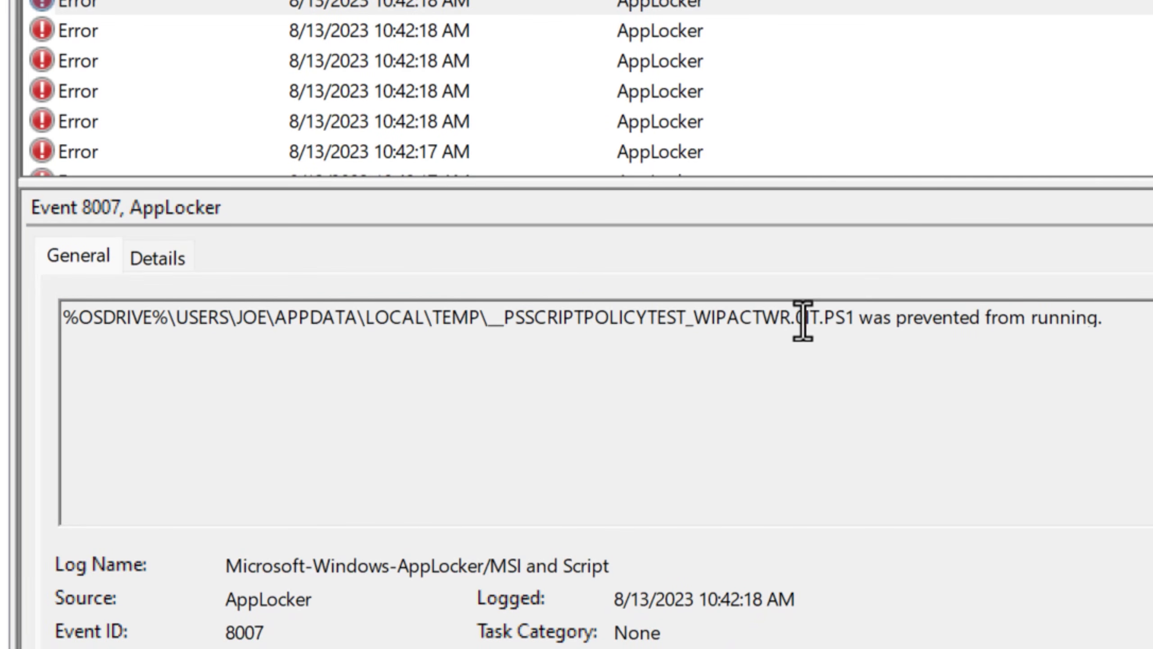
pyautogui.moveTo(853, 328); pyautogui.dragTo(644, 314)
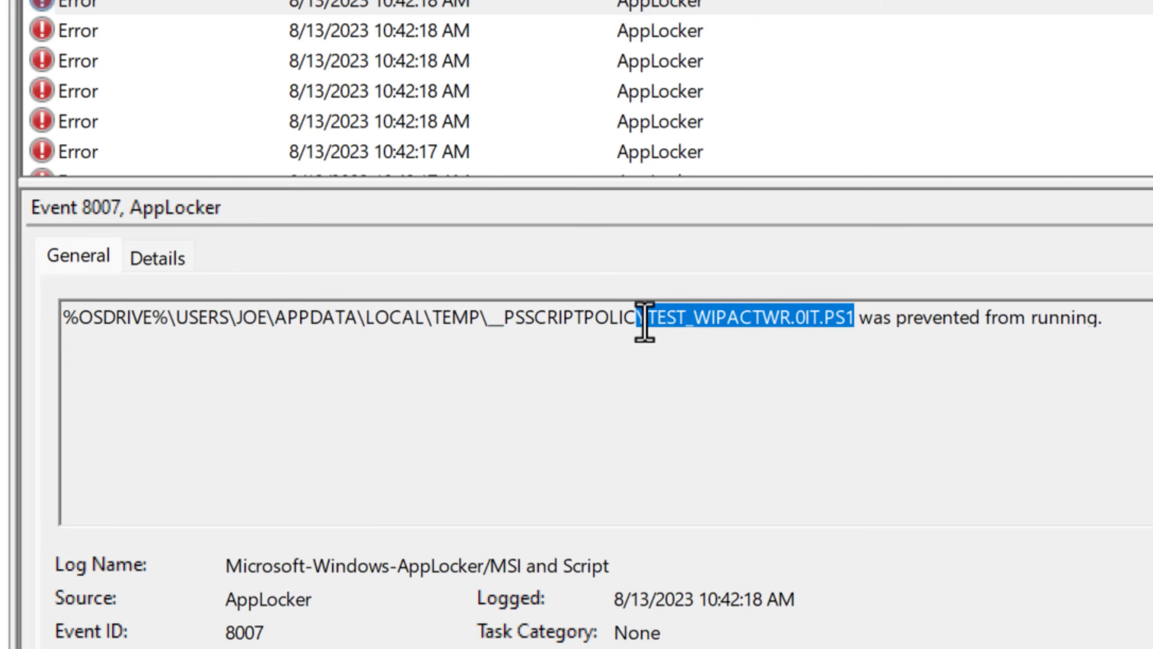
pyautogui.click(860, 309)
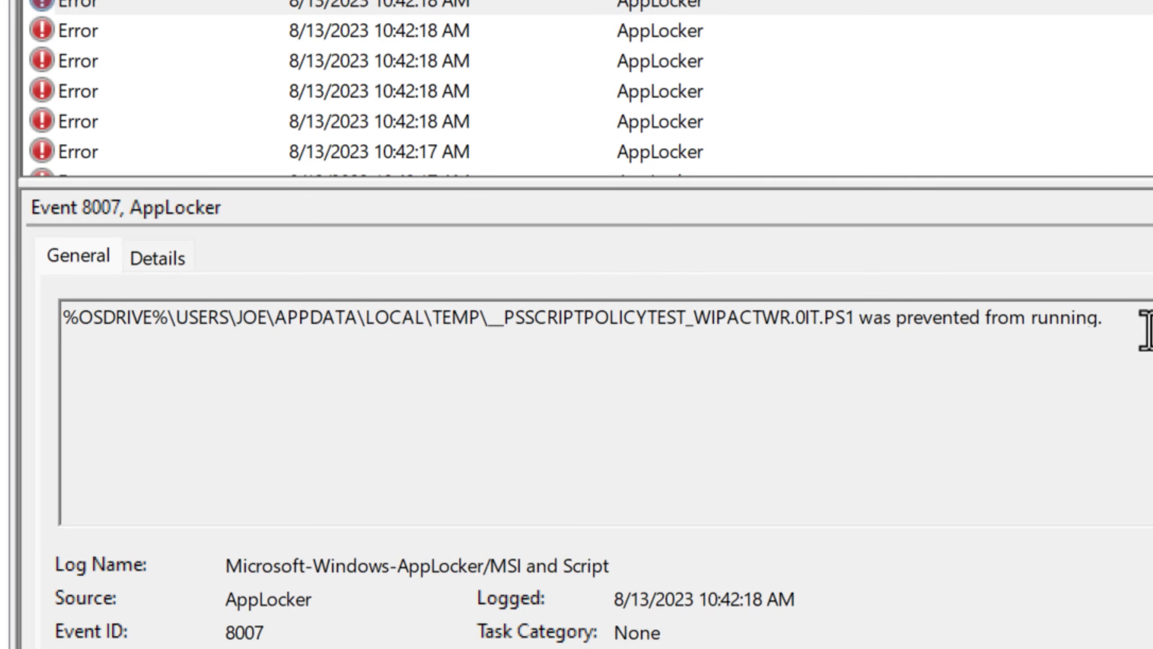
pyautogui.moveTo(1116, 329)
pyautogui.mouseDown()
pyautogui.moveTo(77, 320)
pyautogui.moveTo(1058, 335)
pyautogui.moveTo(1107, 318)
pyautogui.mouseUp()
pyautogui.moveTo(486, 320); pyautogui.dragTo(846, 316)
# Step: Look through other AppLocker error events from 8/13/2023 and 8/14/2023 and their blocked script names
pyautogui.scroll(10, 400, 7)
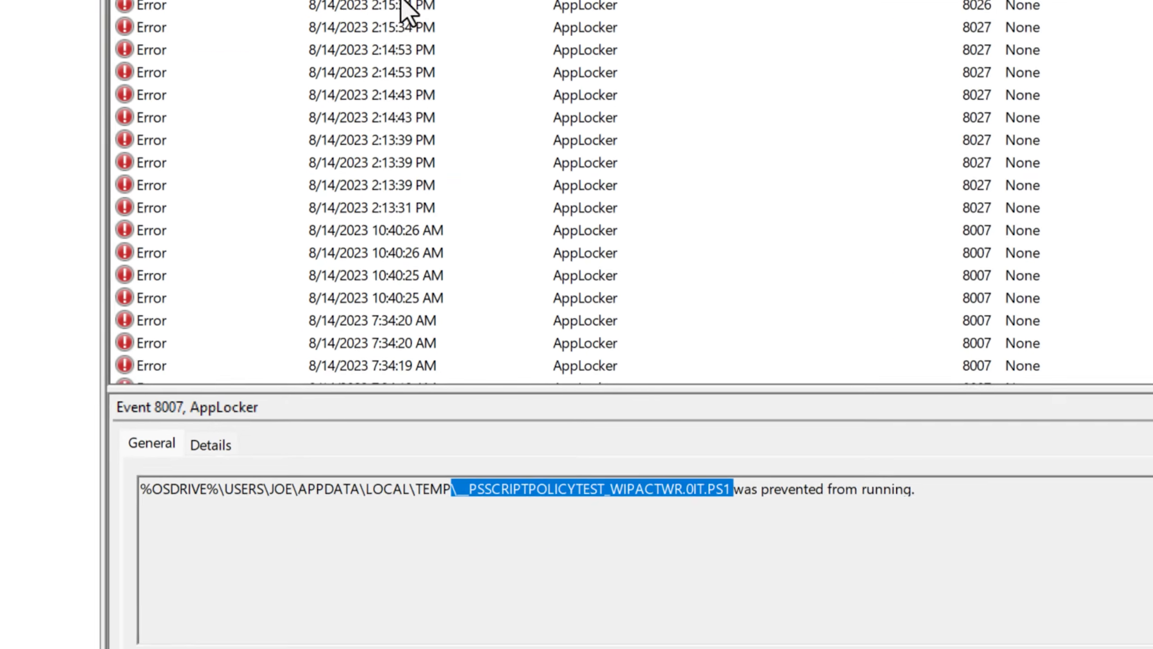
pyautogui.click(402, 5)
pyautogui.scroll(-6, 422, 291)
pyautogui.click(450, 391)
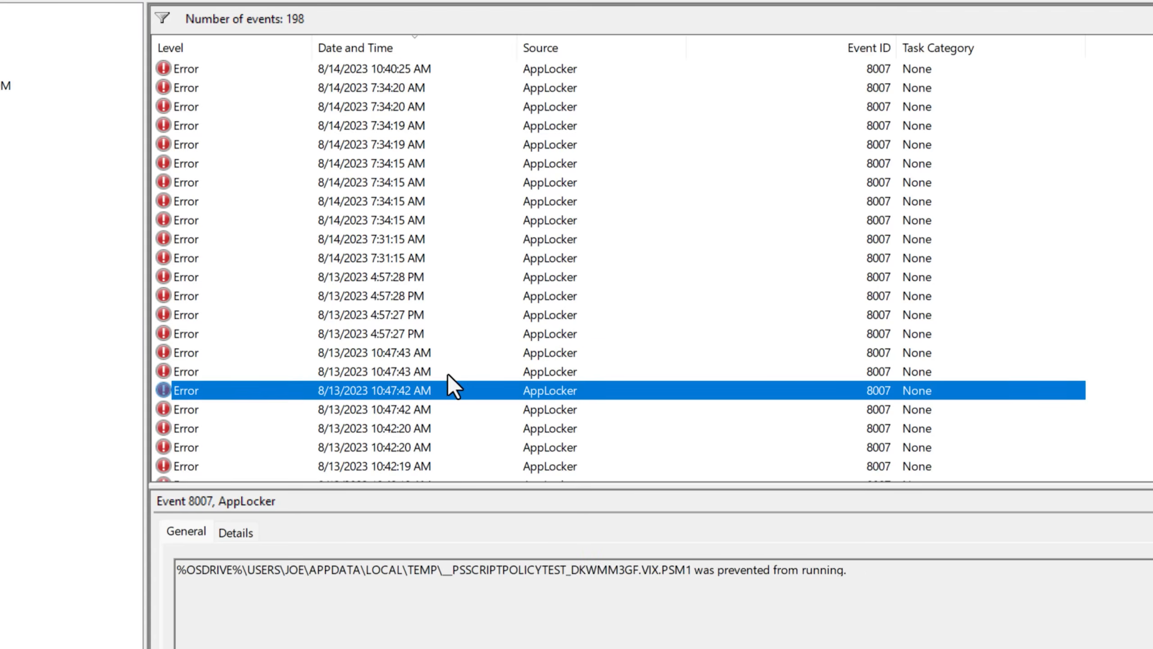
pyautogui.click(455, 353)
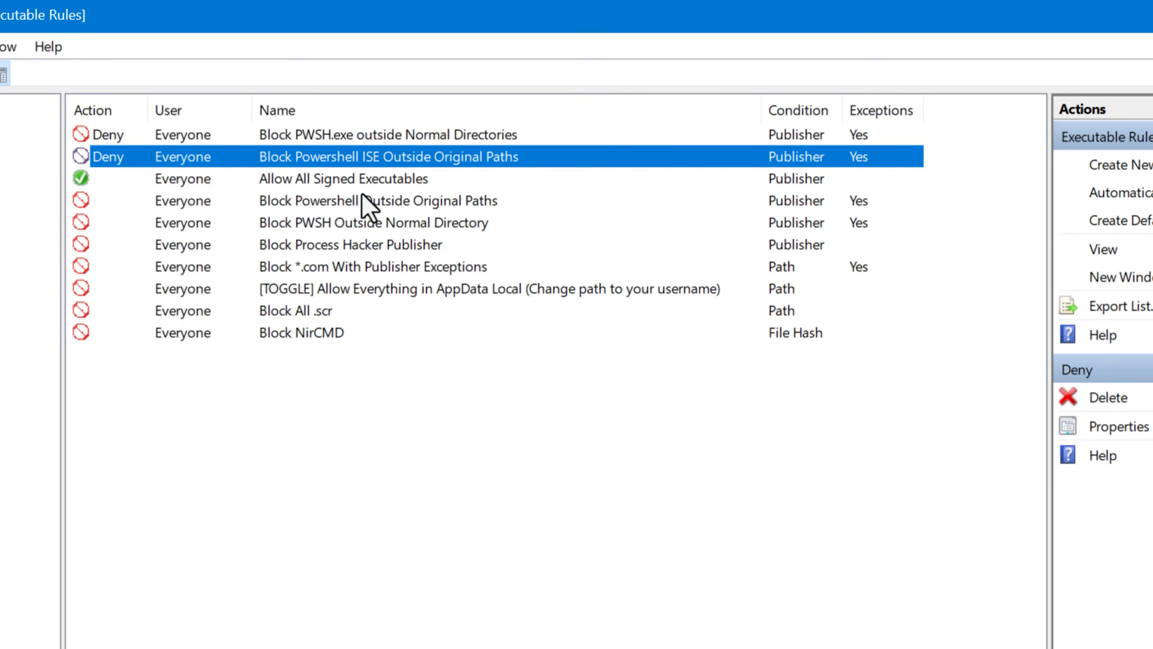
# Step: Open the properties of the Block PWSH.exe outside Normal Directories rule and review its two path exceptions
pyautogui.rightClick(326, 136)
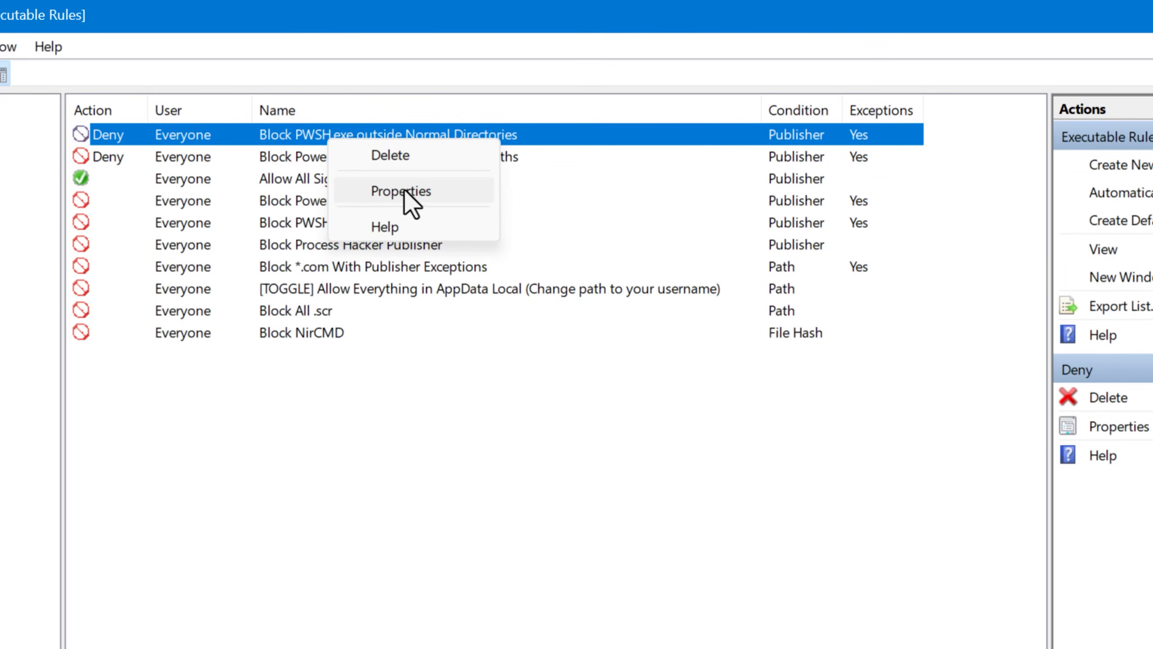
pyautogui.click(406, 192)
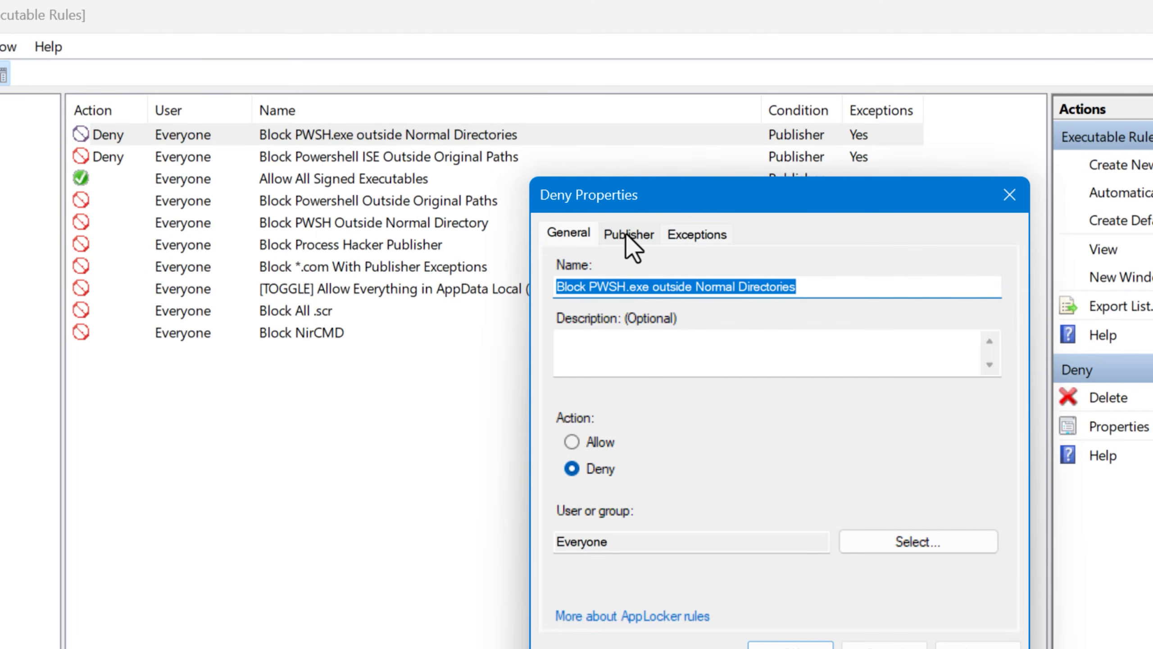
pyautogui.click(628, 234)
pyautogui.click(691, 235)
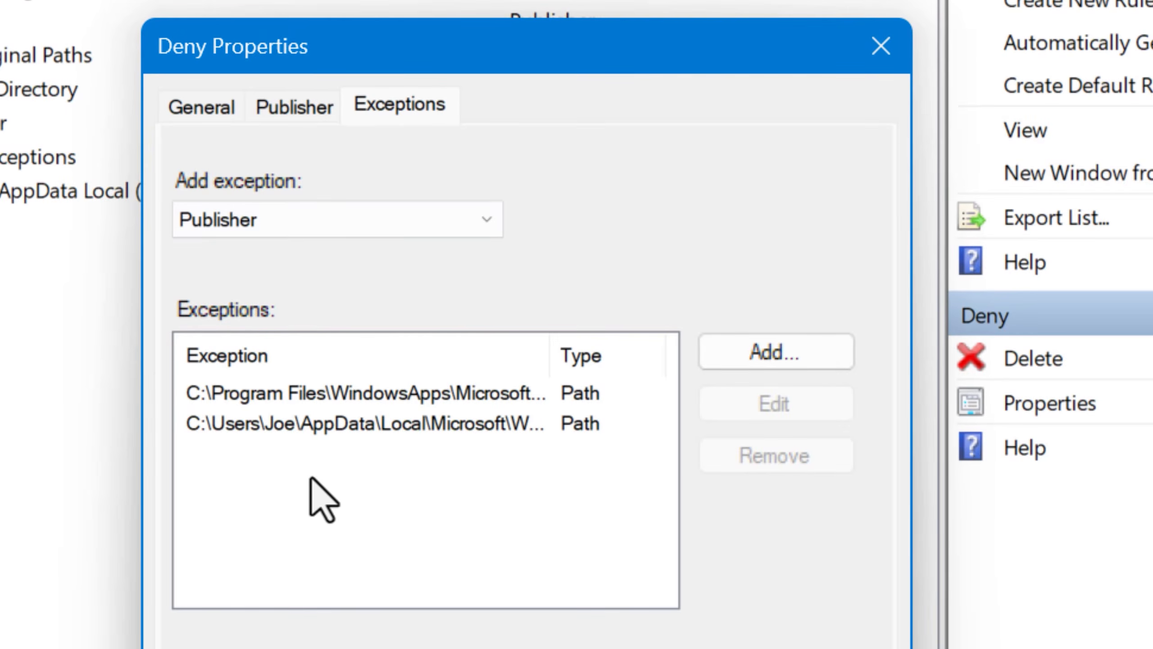
pyautogui.moveTo(322, 495); pyautogui.dragTo(284, 368)
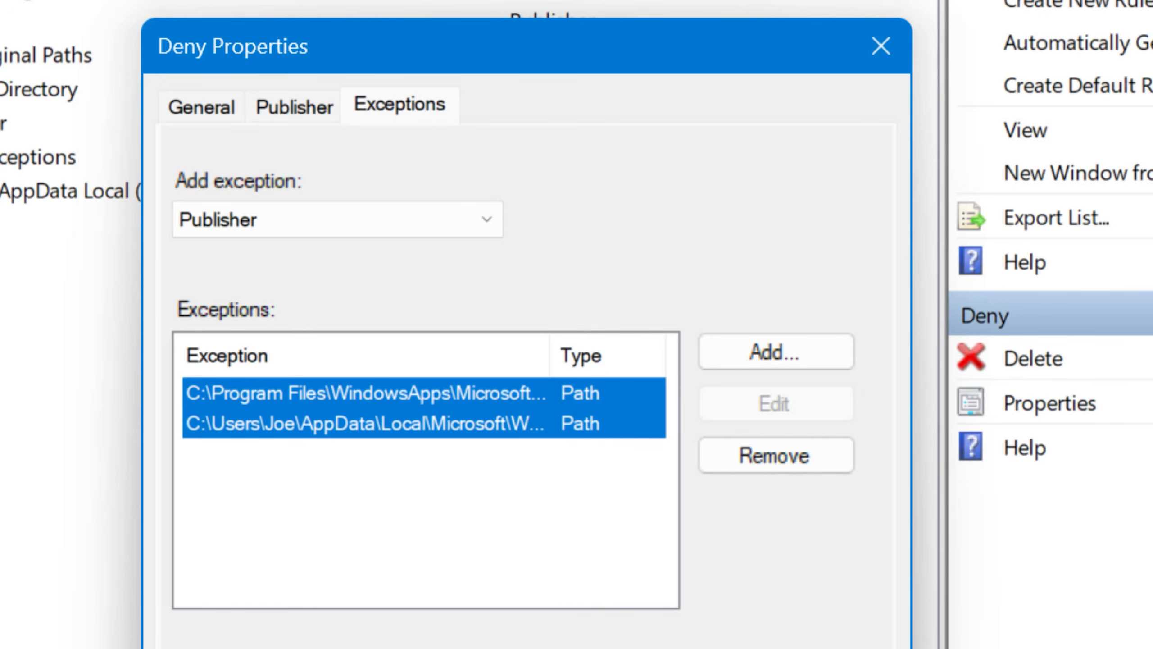
pyautogui.click(558, 540)
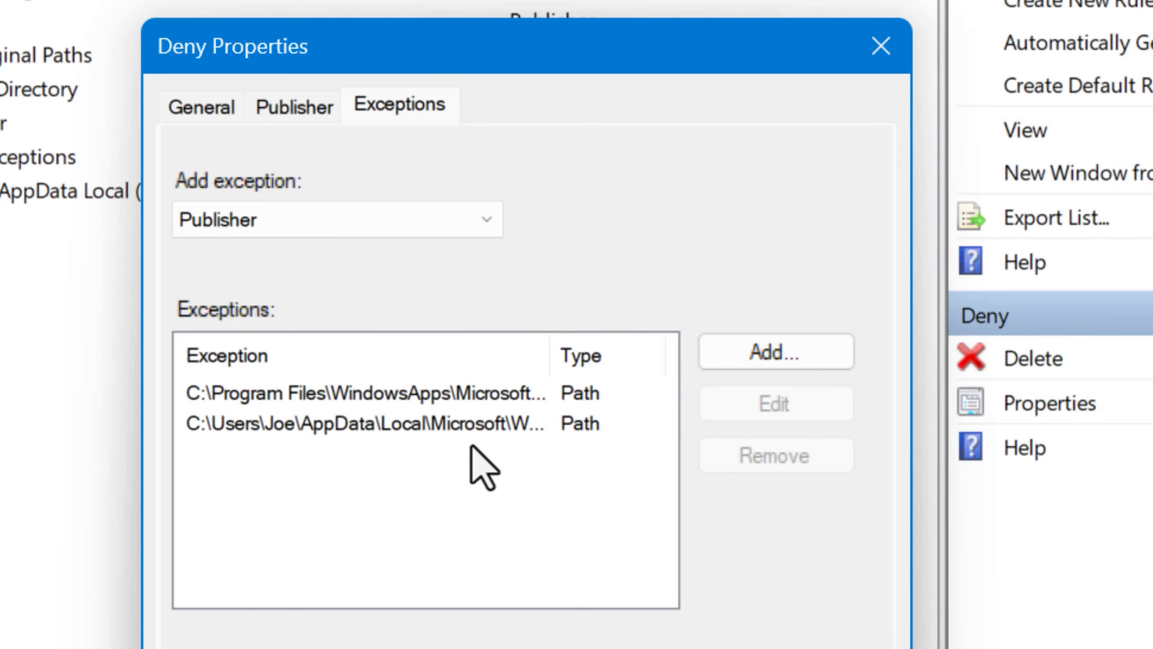
pyautogui.click(399, 432)
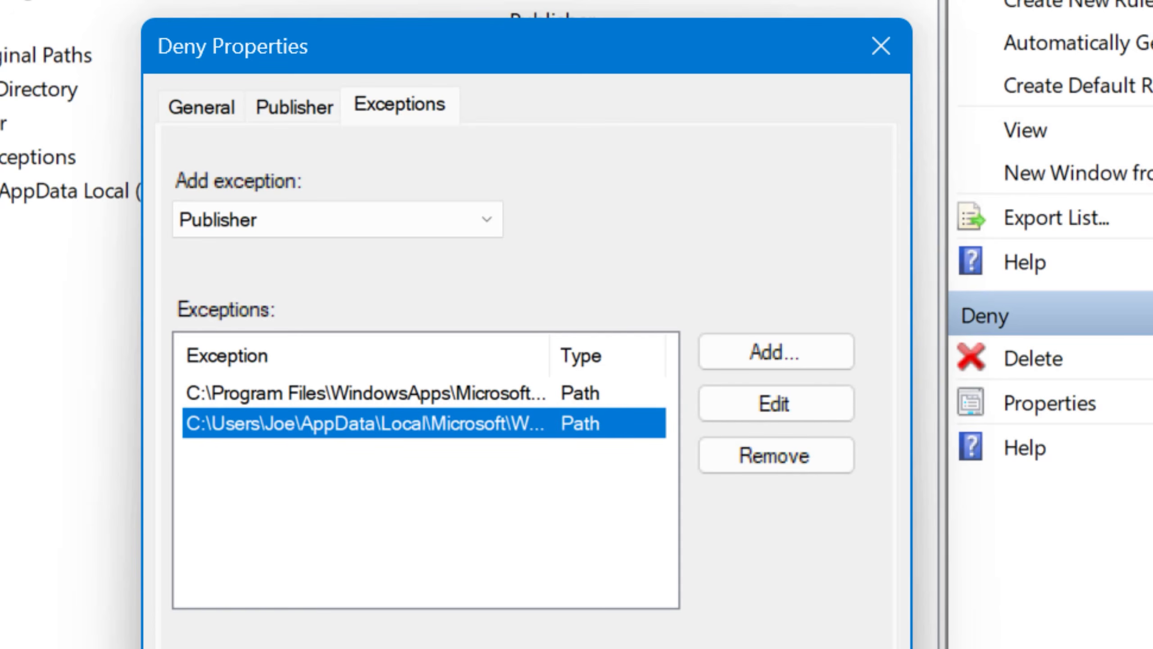
pyautogui.press('Return')
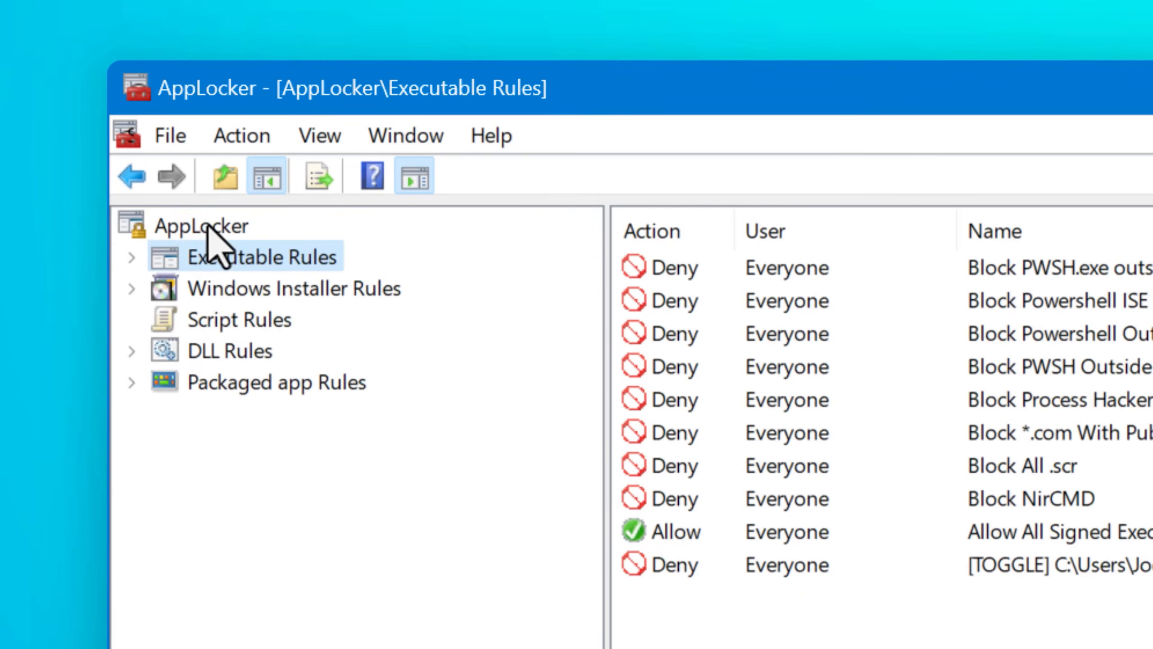
# Step: Create the default rules in the Executable Rules collection
pyautogui.rightClick(209, 226)
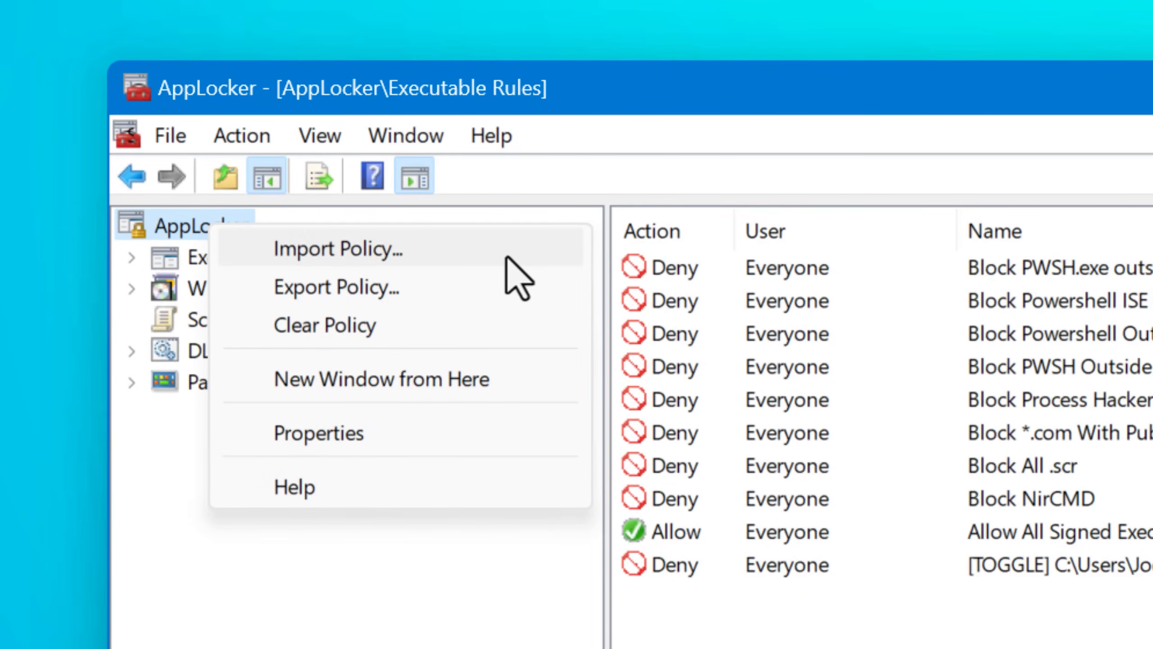
pyautogui.press('Escape')
pyautogui.rightClick(693, 499)
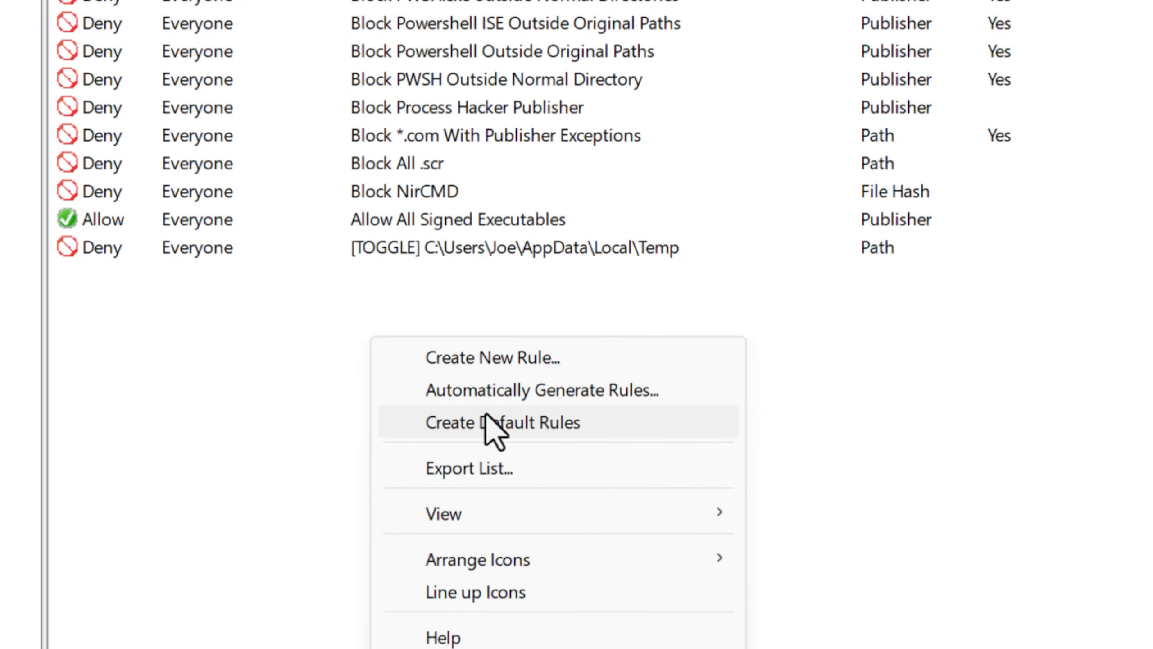
pyautogui.click(602, 426)
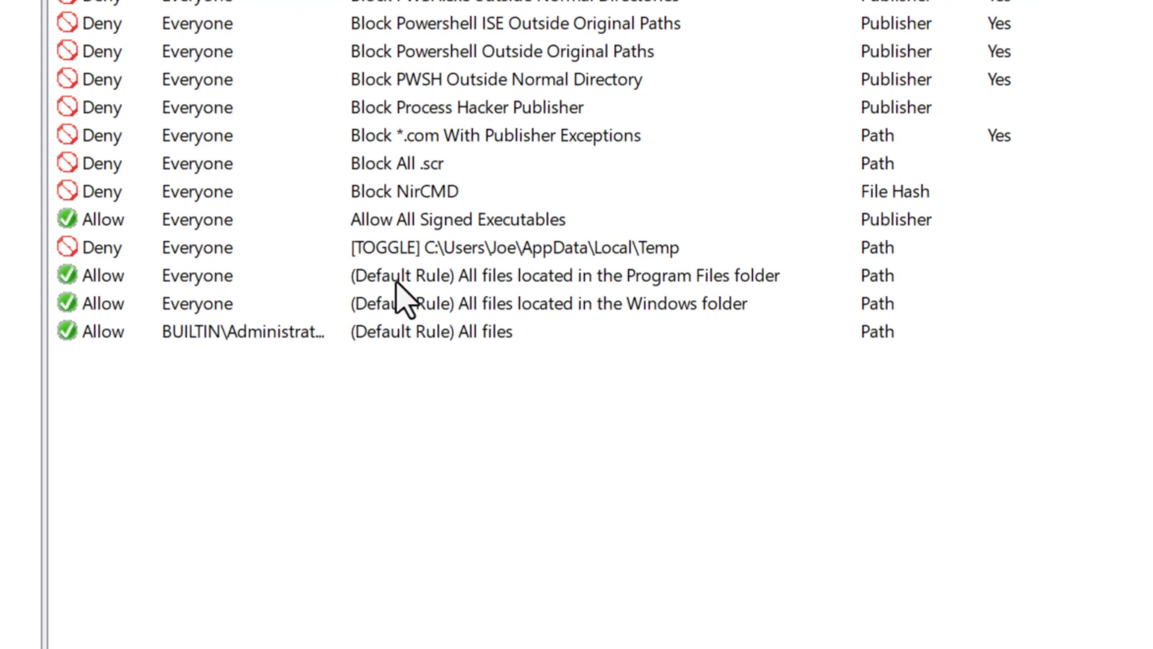
# Step: Permanently delete the three default rules for Program Files, Windows and all files from the executable rules
pyautogui.moveTo(413, 388); pyautogui.dragTo(490, 282)
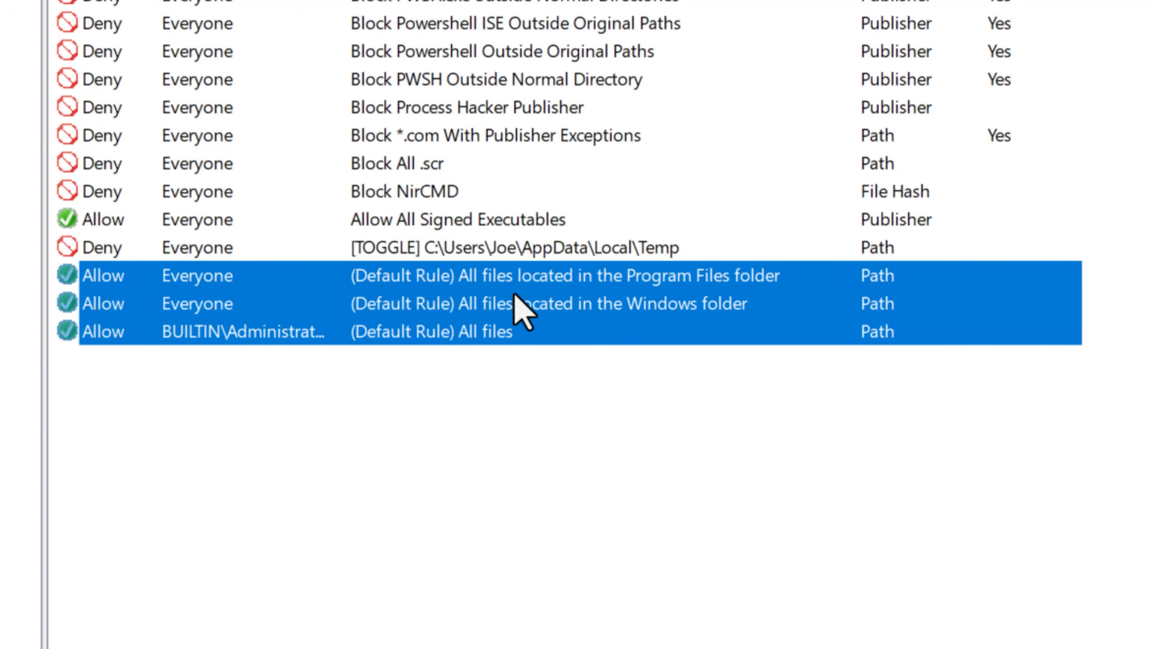
pyautogui.rightClick(619, 322)
pyautogui.click(656, 329)
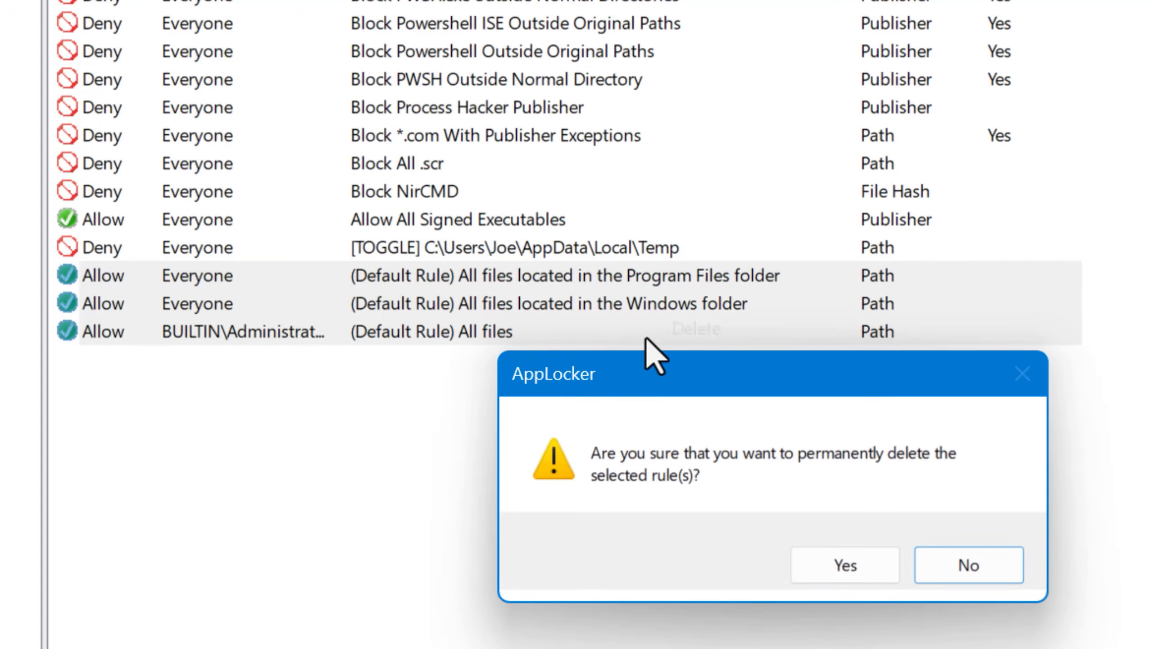
pyautogui.click(849, 565)
# Step: Generate the default executable rules once more and permanently delete all three of them again
pyautogui.rightClick(447, 443)
pyautogui.click(591, 525)
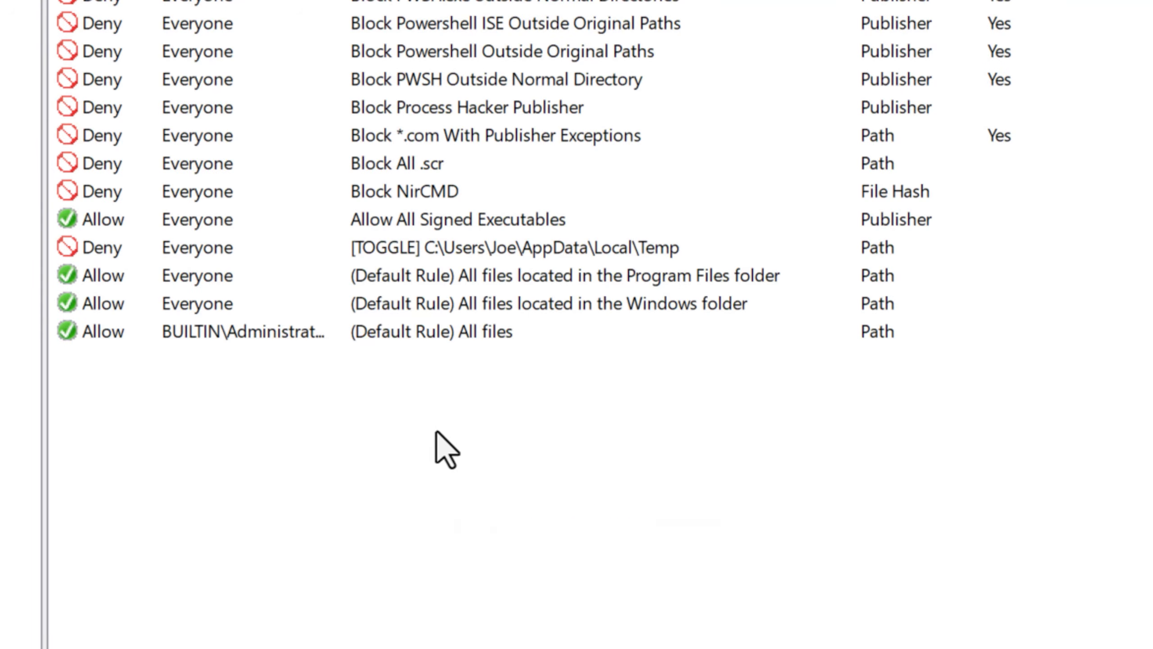
pyautogui.moveTo(436, 436); pyautogui.dragTo(446, 286)
pyautogui.rightClick(446, 287)
pyautogui.click(554, 307)
pyautogui.click(848, 565)
pyautogui.click(31, 165)
pyautogui.rightClick(621, 321)
pyautogui.press('Escape')
pyautogui.click(115, 185)
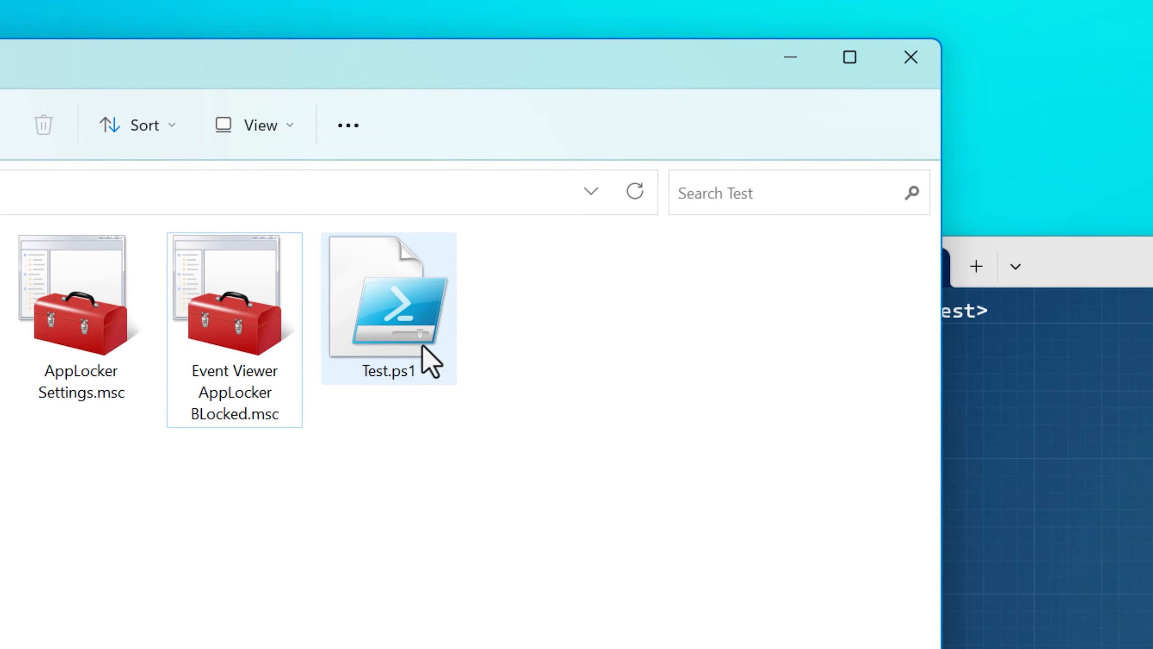
# Step: Switch to Windows PowerShell, run Test.ps1 from the desktop Test folder by its full path and check its output
pyautogui.click(798, 64)
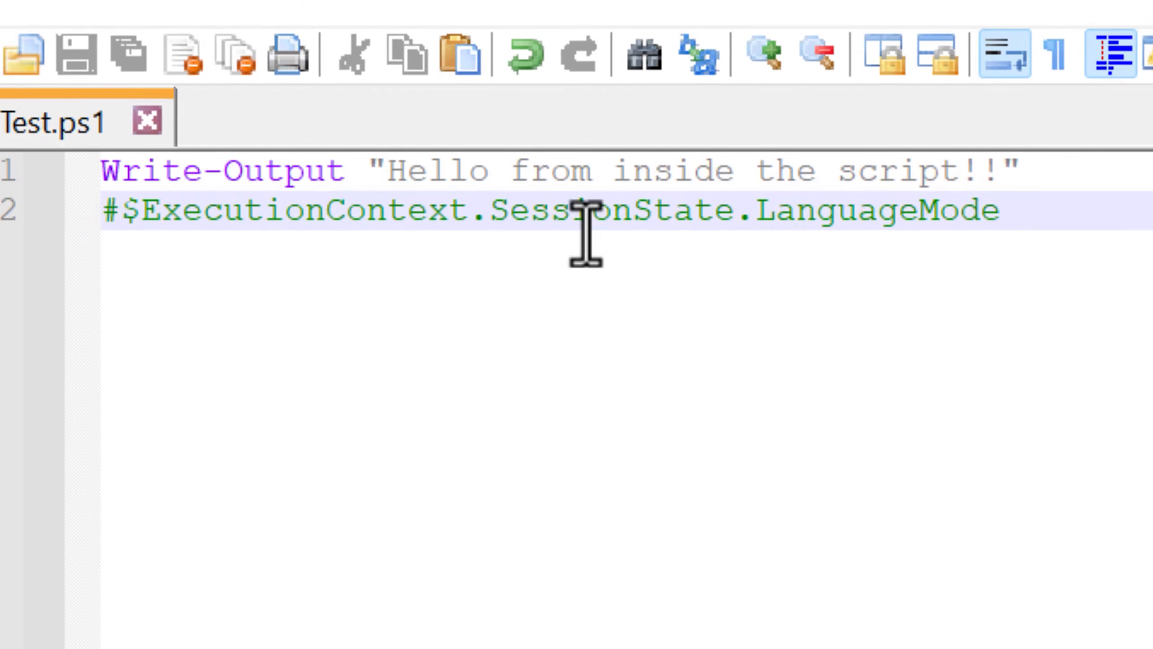
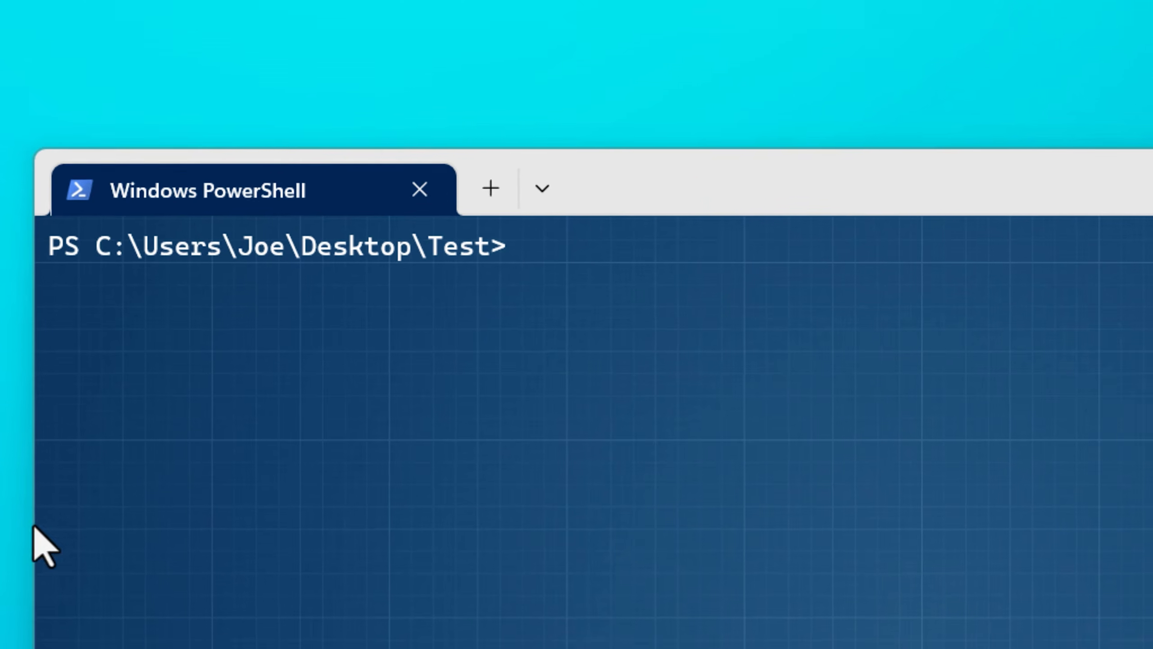
pyautogui.write('C:\\Users\\Joe\\Desktop\\Test\\Test.ps1')
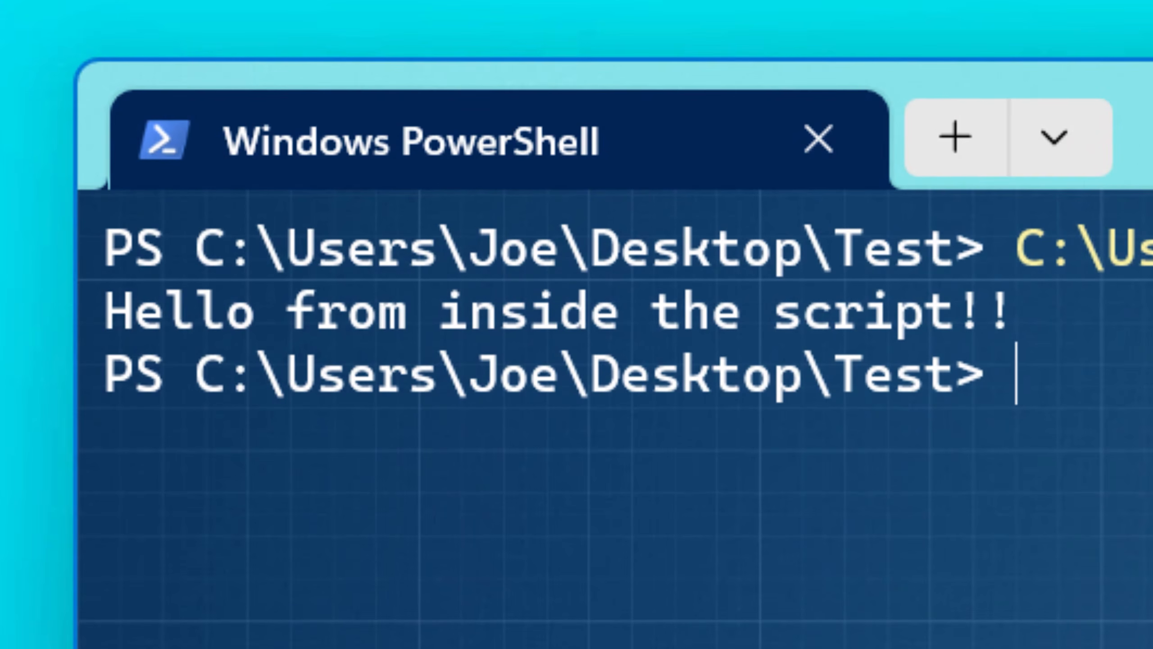
pyautogui.moveTo(112, 302); pyautogui.dragTo(1034, 302)
pyautogui.click(1032, 302)
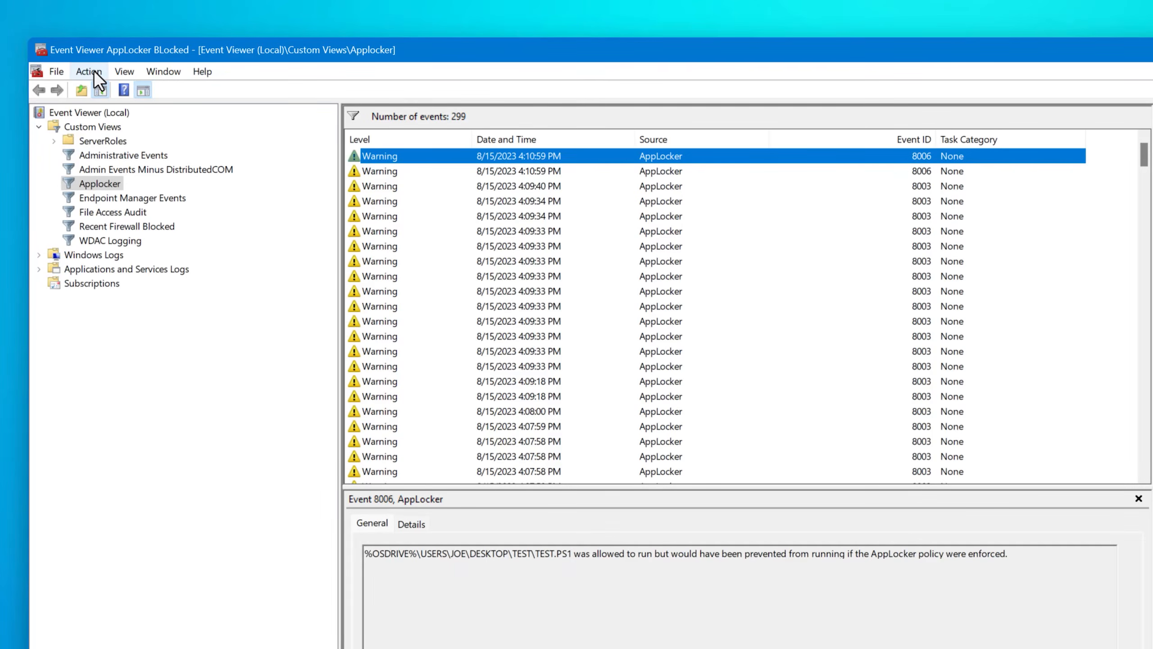
# Step: In Event Viewer, refresh the Applocker custom view and examine the message of event 8007 about TEST.PS1
pyautogui.click(94, 70)
pyautogui.click(130, 167)
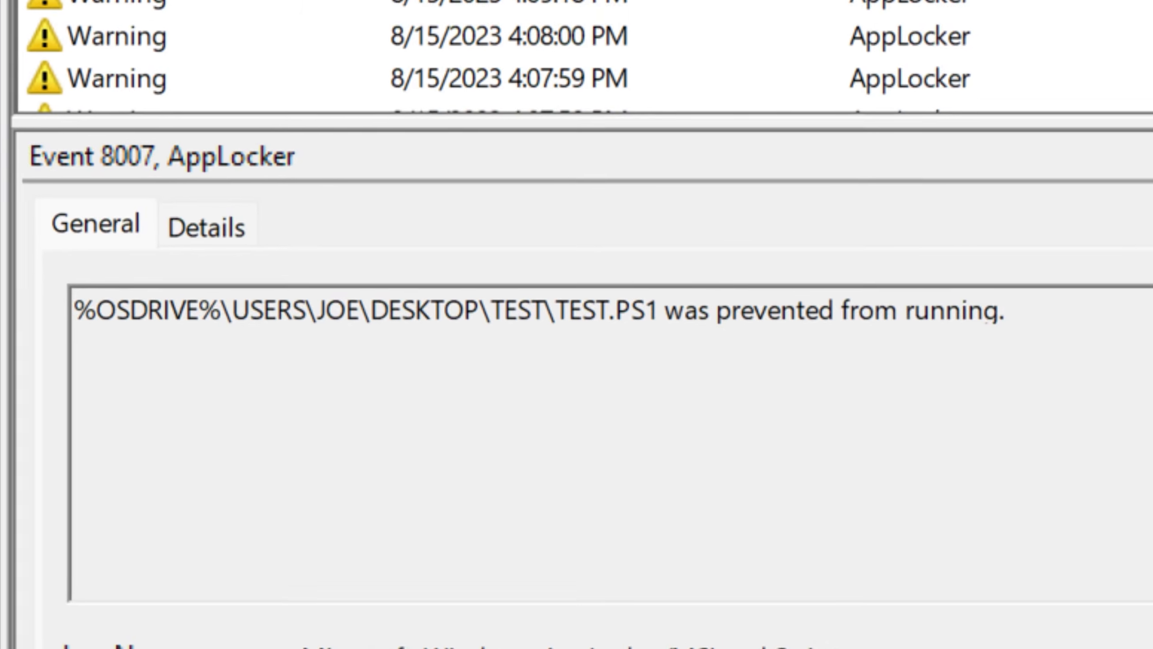
pyautogui.tripleClick(82, 314)
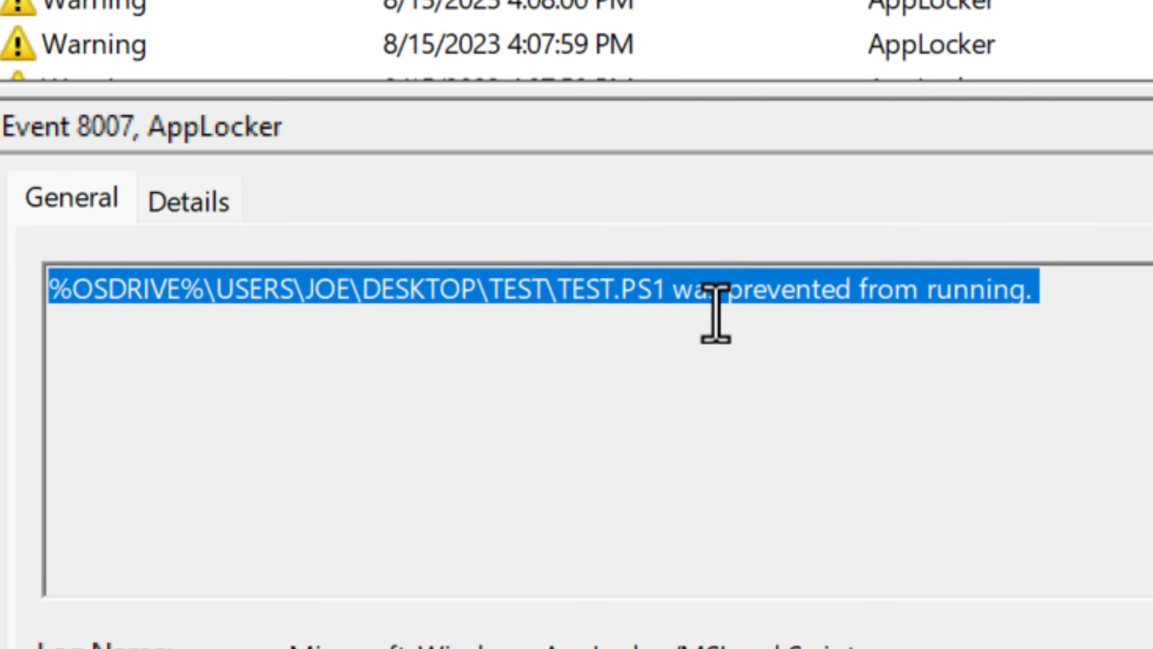
pyautogui.moveTo(550, 313); pyautogui.dragTo(627, 298)
pyautogui.doubleClick(557, 289)
pyautogui.moveTo(558, 288); pyautogui.dragTo(880, 276)
pyautogui.click(602, 308)
pyautogui.moveTo(666, 294); pyautogui.dragTo(562, 309)
pyautogui.click(715, 315)
pyautogui.moveTo(668, 313); pyautogui.dragTo(547, 309)
pyautogui.click(666, 309)
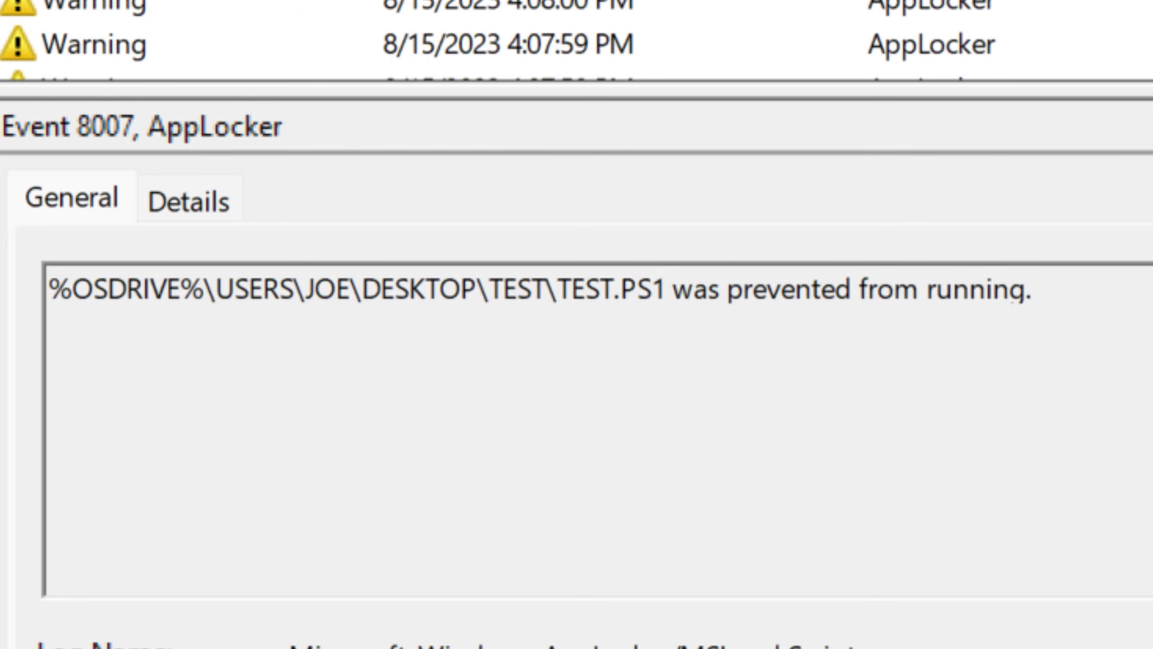
pyautogui.moveTo(1074, 301); pyautogui.dragTo(1054, 279)
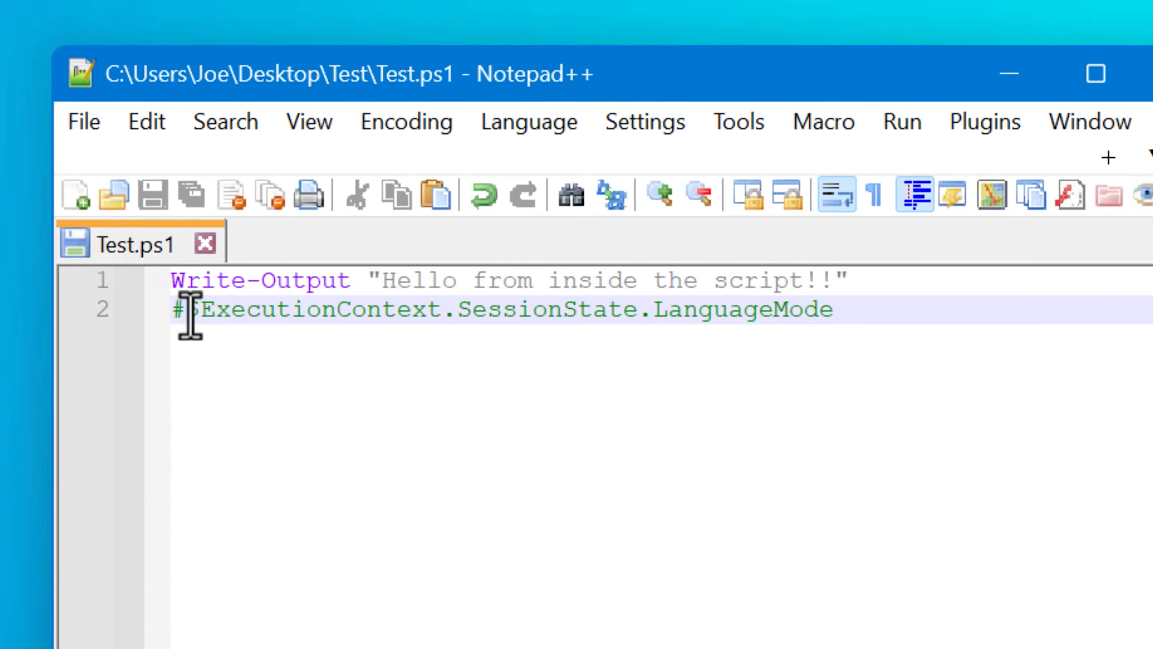
# Step: In Notepad++, uncomment the $ExecutionContext.SessionState.LanguageMode line of Test.ps1 and save the script
pyautogui.press('Delete')
pyautogui.hotkey('ctrl', 's')
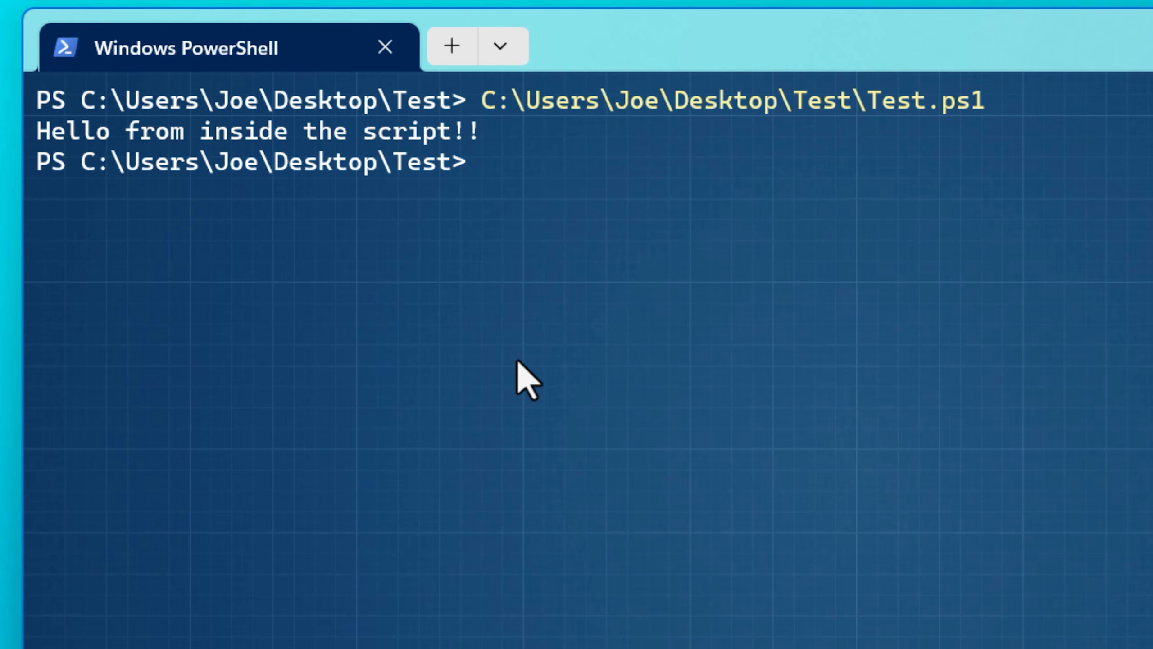
# Step: Run Test.ps1 again in Windows PowerShell, then examine and copy the language mode line of its output
pyautogui.press('Up')
pyautogui.press('Return')
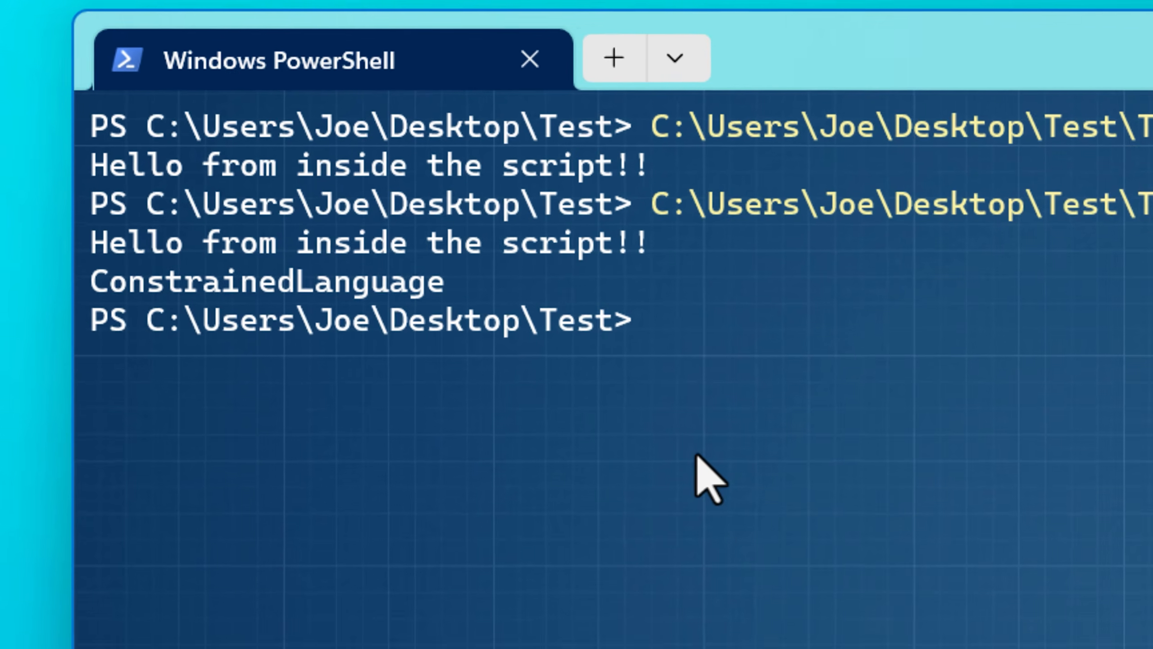
pyautogui.moveTo(136, 340); pyautogui.dragTo(601, 344)
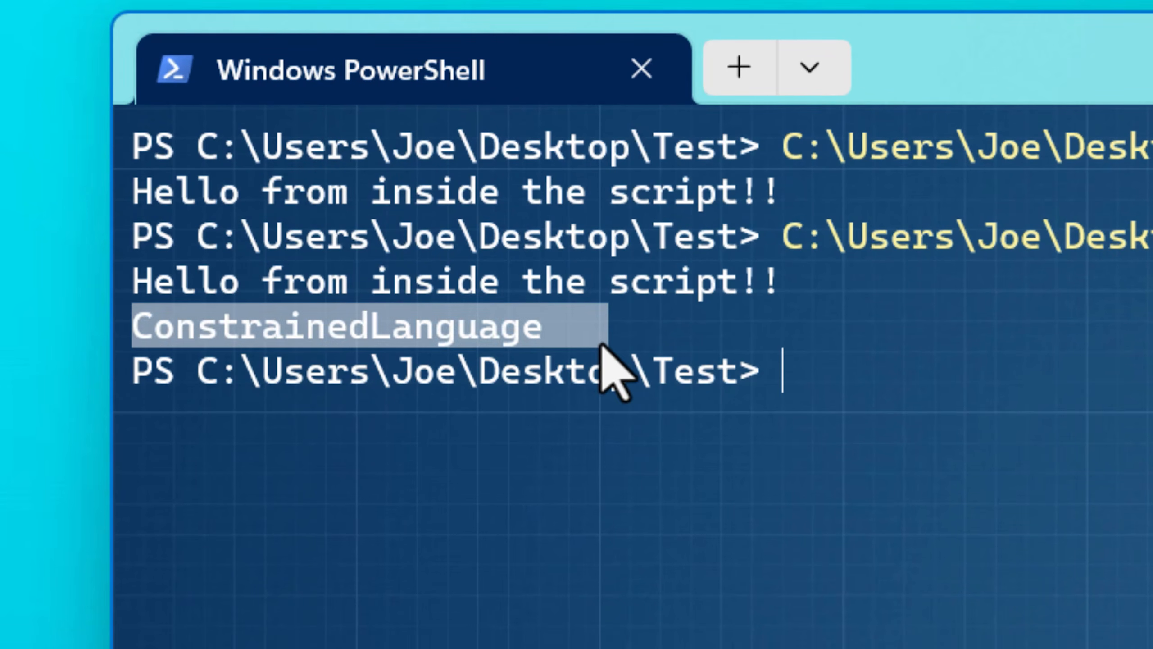
pyautogui.click(625, 341)
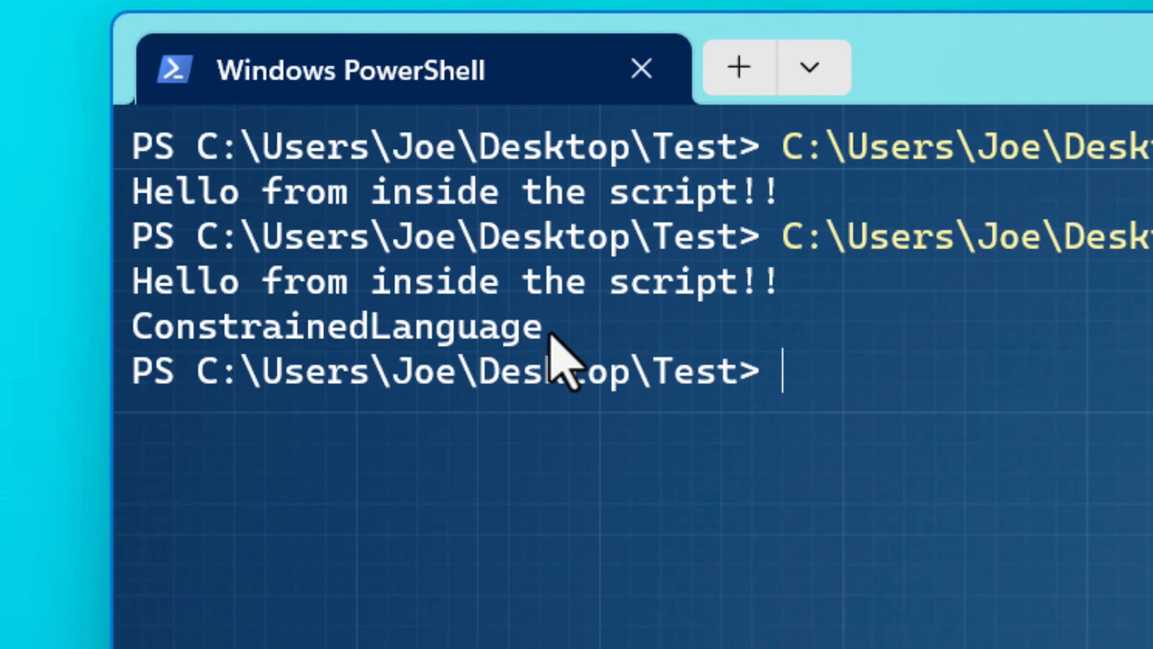
pyautogui.moveTo(559, 342); pyautogui.dragTo(142, 342)
pyautogui.hotkey('ctrl', 'c')
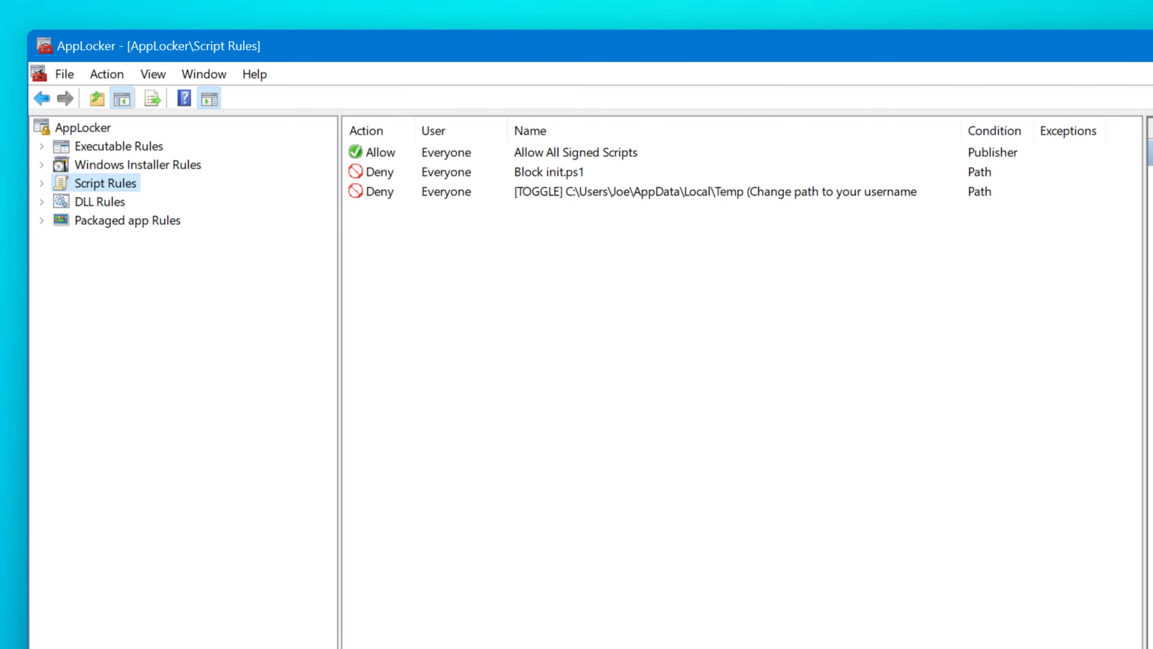
# Step: Examine the event 8007 message about TEST.PS1 in Event Viewer, and copy the script's output in Windows PowerShell for comparison
pyautogui.moveTo(562, 284); pyautogui.dragTo(537, 290)
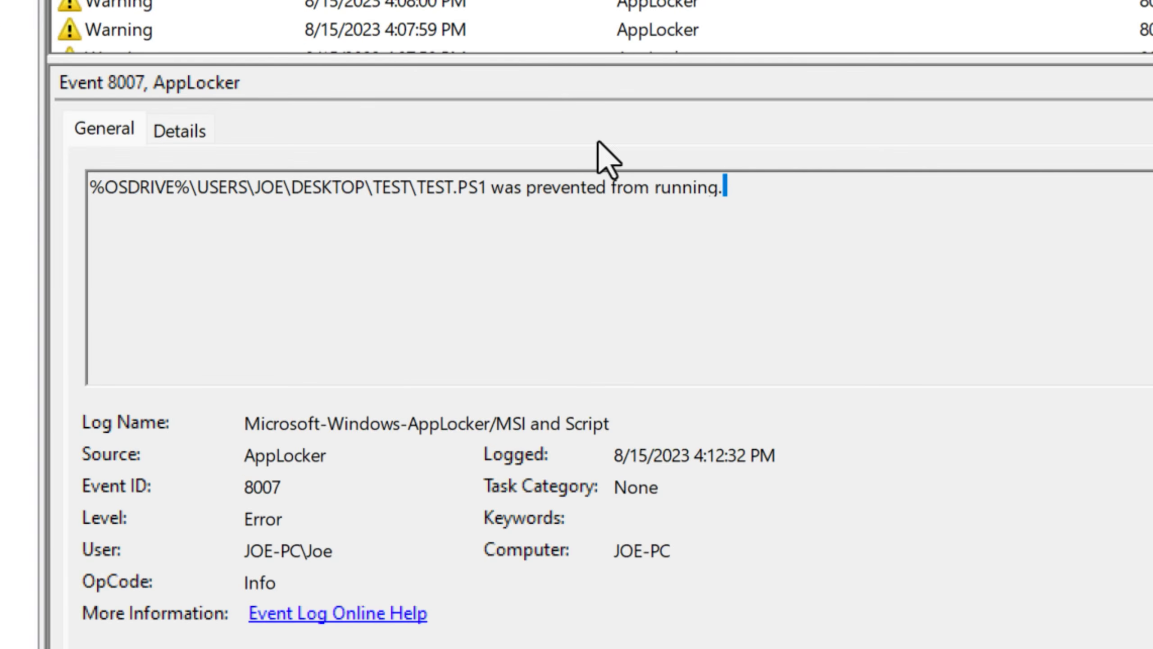
pyautogui.moveTo(489, 193)
pyautogui.mouseDown()
pyautogui.moveTo(417, 194)
pyautogui.moveTo(494, 193)
pyautogui.mouseUp()
pyautogui.click(492, 193)
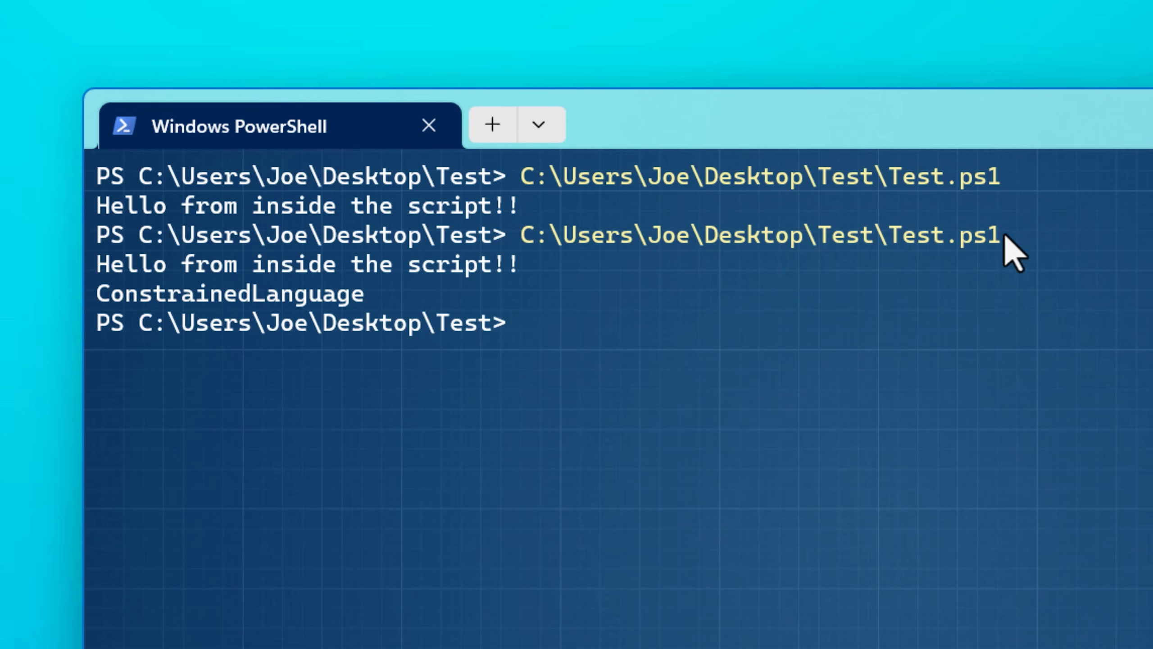
pyautogui.moveTo(1038, 240); pyautogui.dragTo(31, 221)
pyautogui.hotkey('ctrl', 'c')
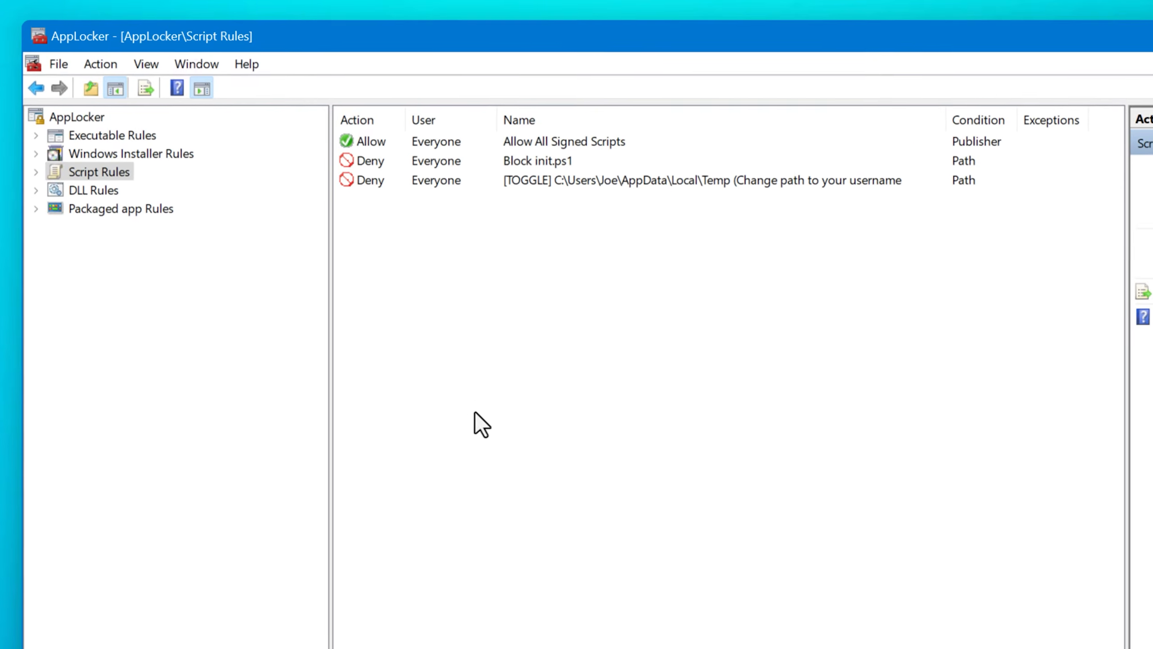
# Step: In AppLocker's Script Rules, create an Allow rule for Everyone based on the file hash of Test.ps1, named Test.ps1
pyautogui.rightClick(476, 410)
pyautogui.click(511, 422)
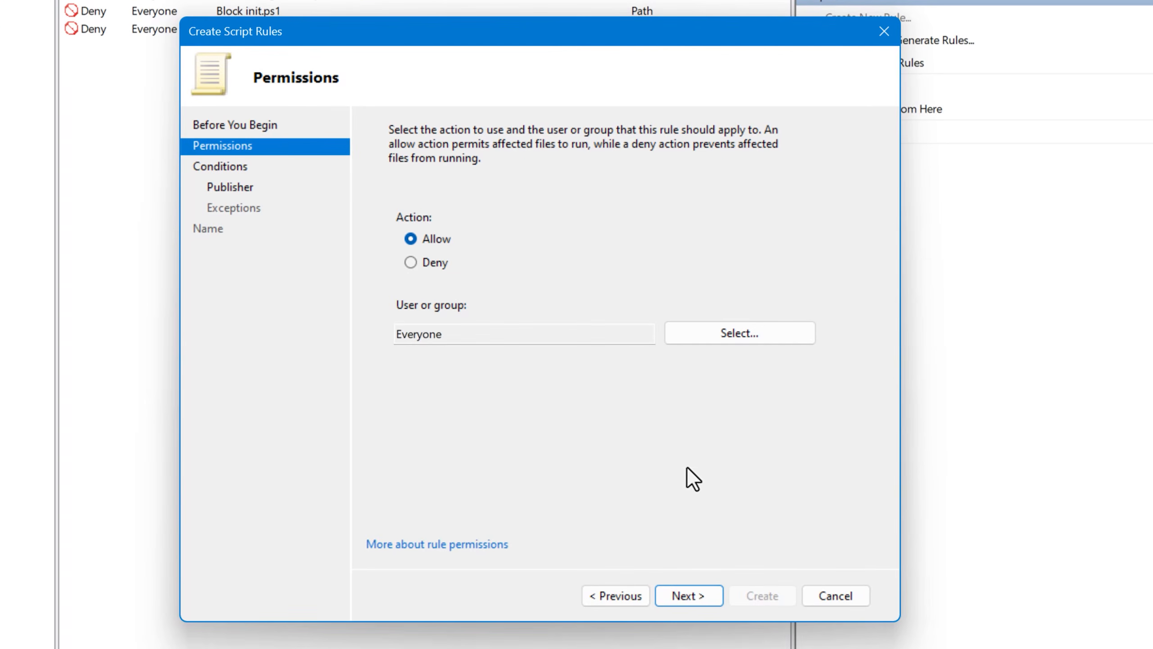
pyautogui.click(690, 596)
pyautogui.click(428, 354)
pyautogui.click(689, 596)
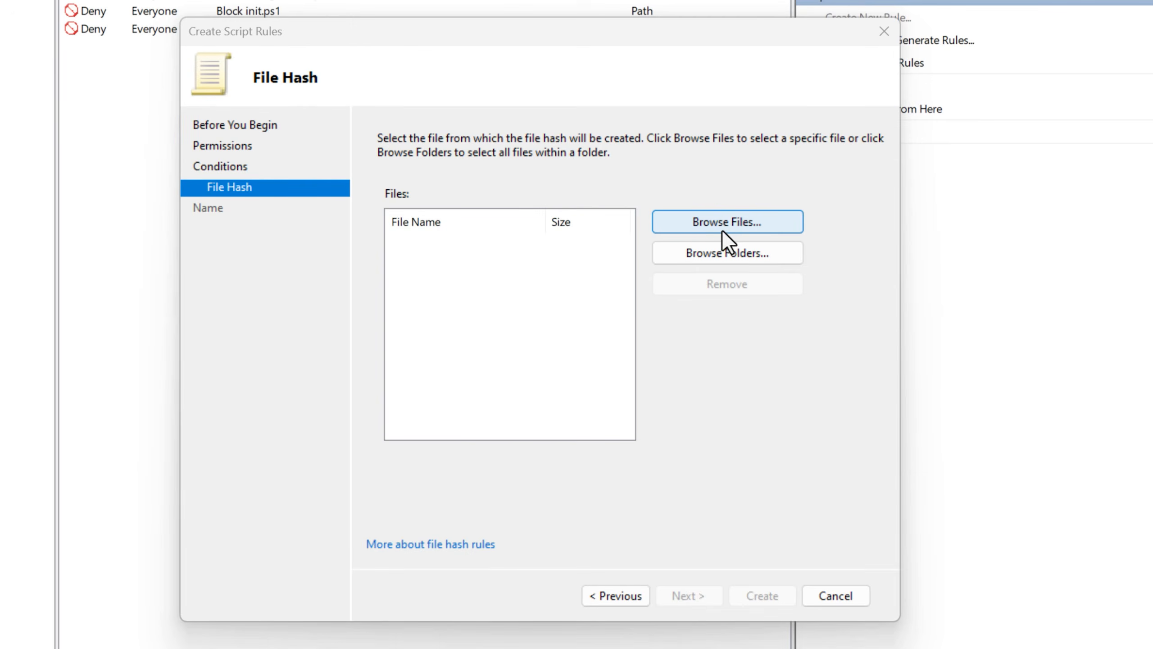
pyautogui.click(722, 227)
pyautogui.press('Return')
pyautogui.click(687, 595)
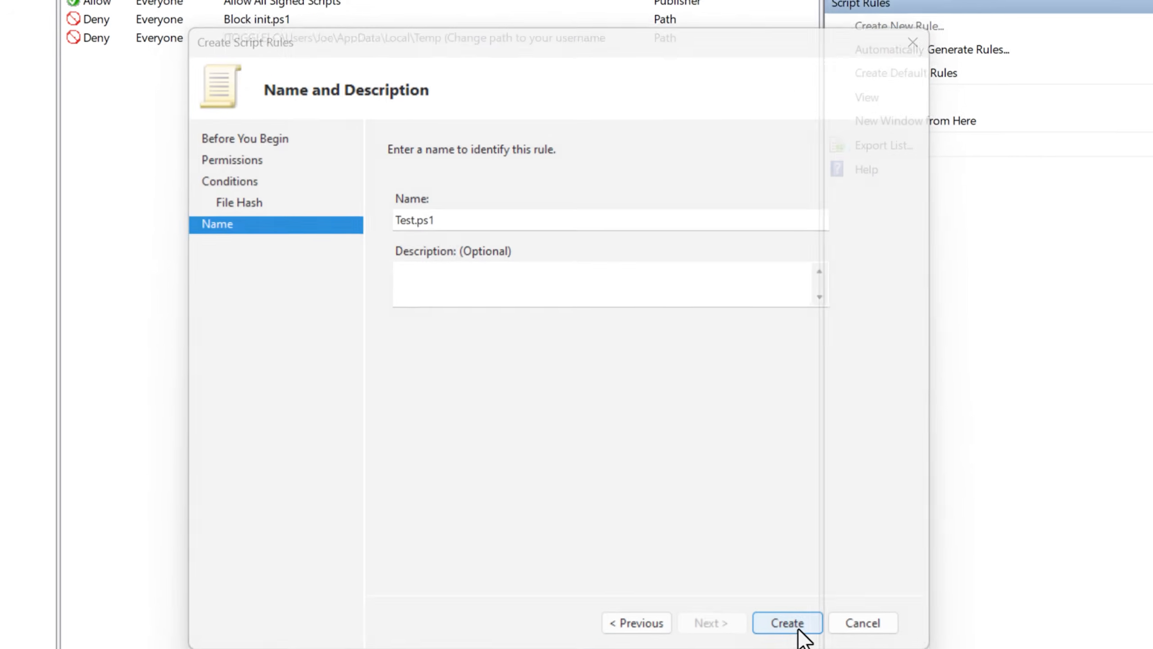
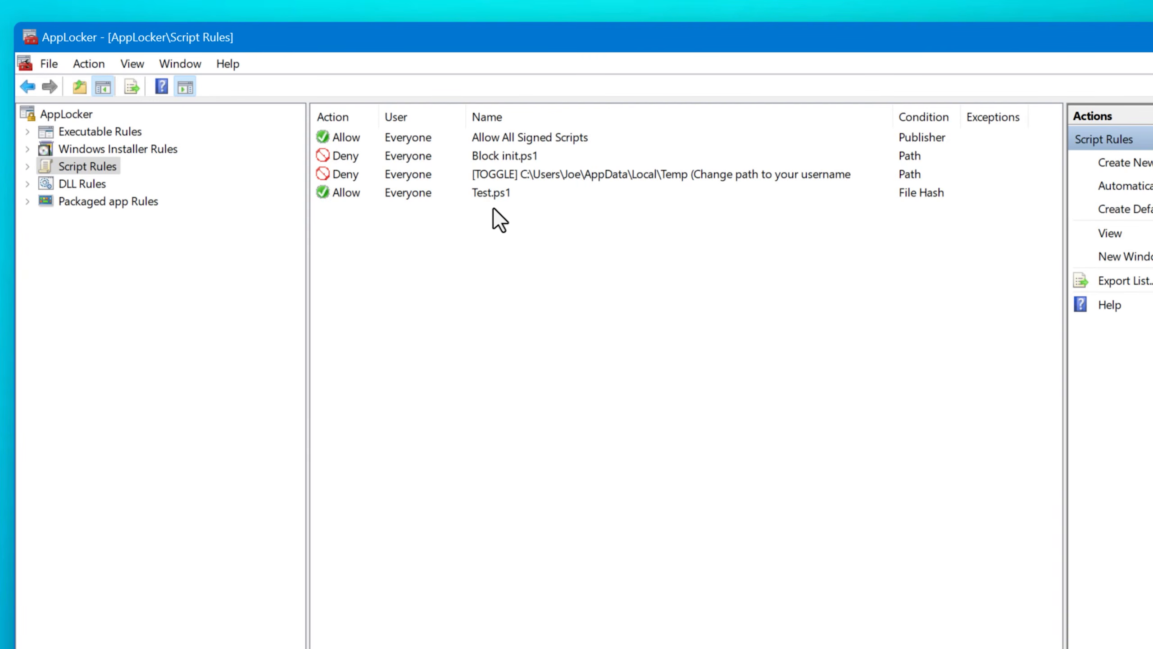
pyautogui.rightClick(446, 246)
pyautogui.click(501, 262)
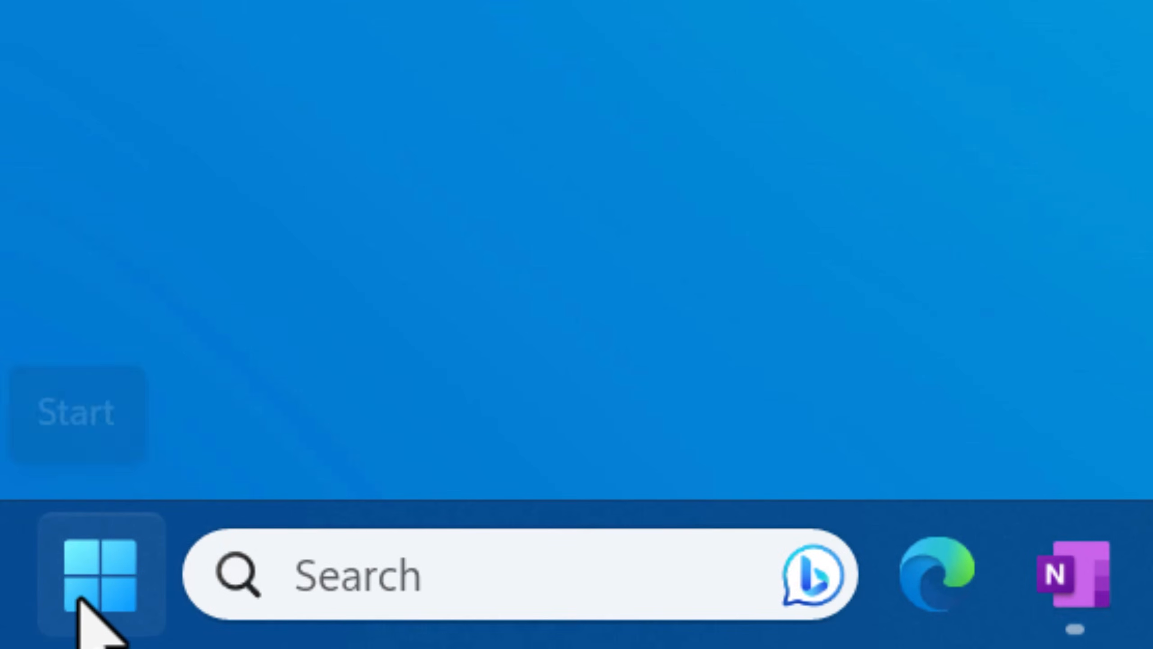
# Step: Open Windows Features, leave Windows PowerShell 2.0 and its engine turned off, and confirm the selection
pyautogui.click(78, 598)
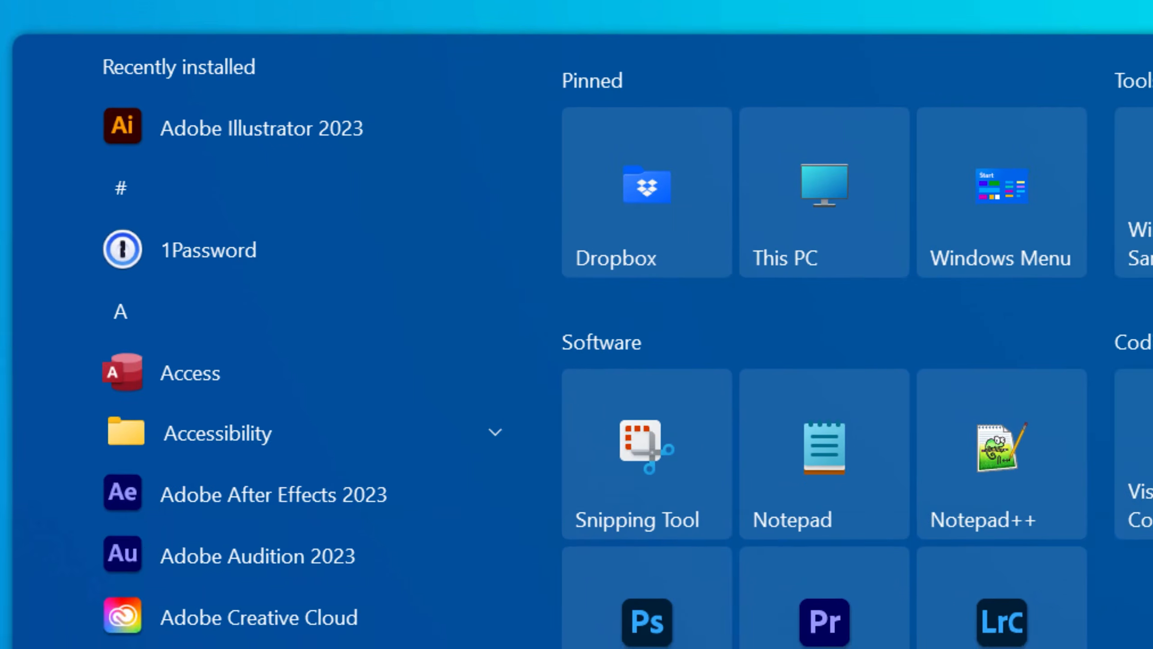
pyautogui.write('turn win')
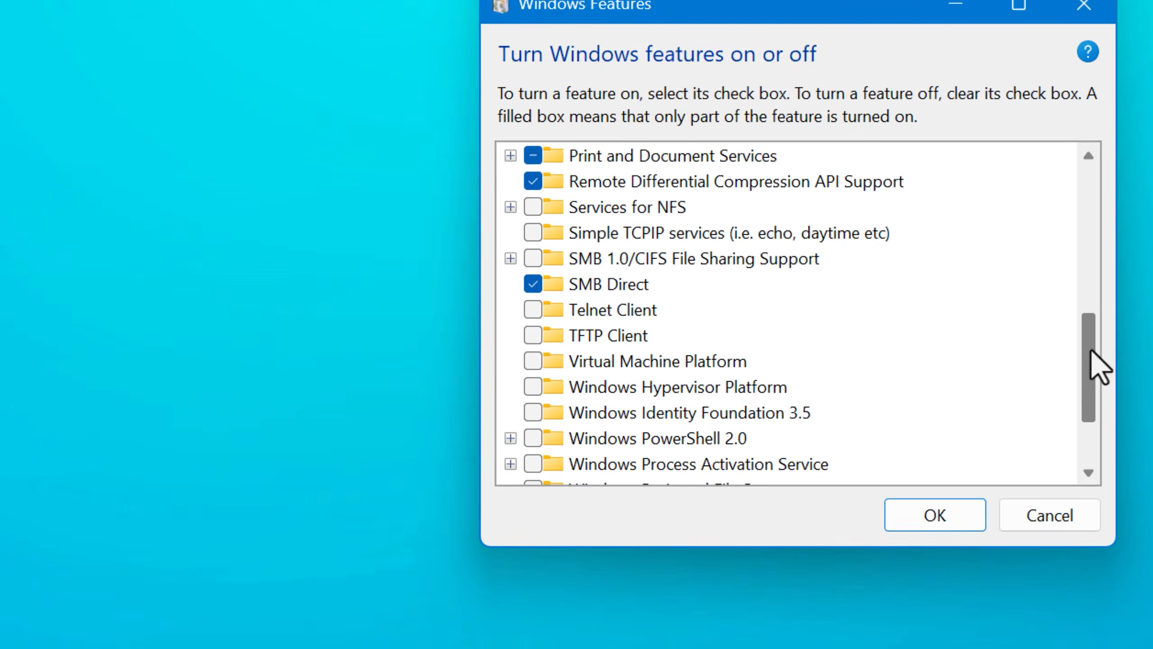
pyautogui.moveTo(1102, 369); pyautogui.dragTo(858, 438)
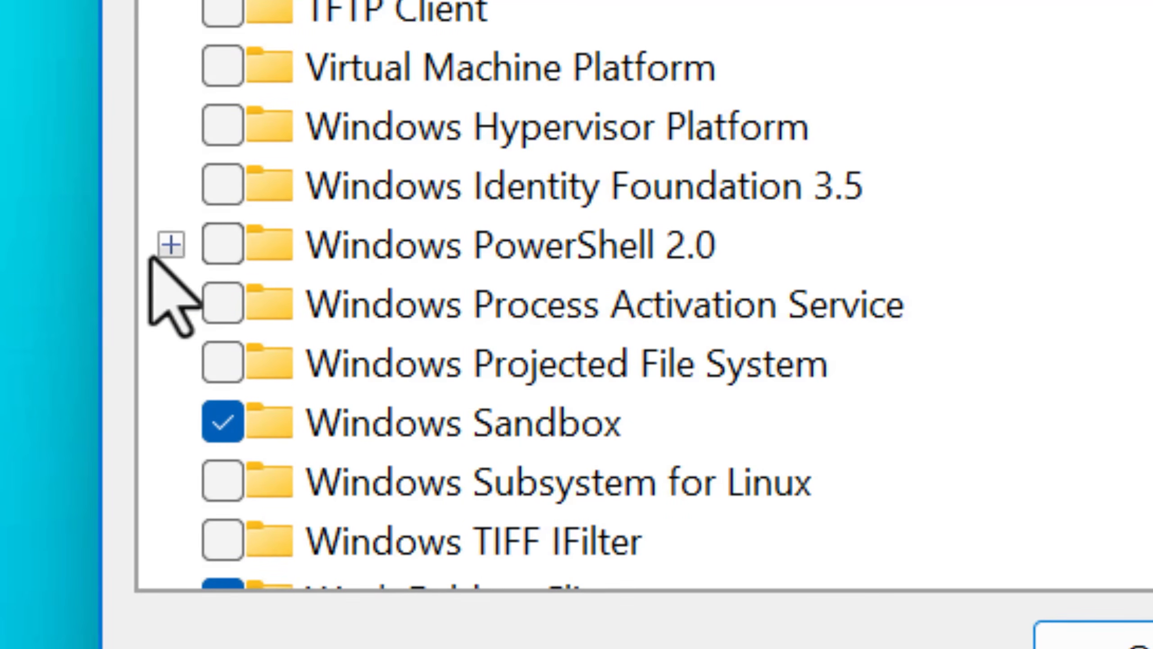
pyautogui.click(191, 282)
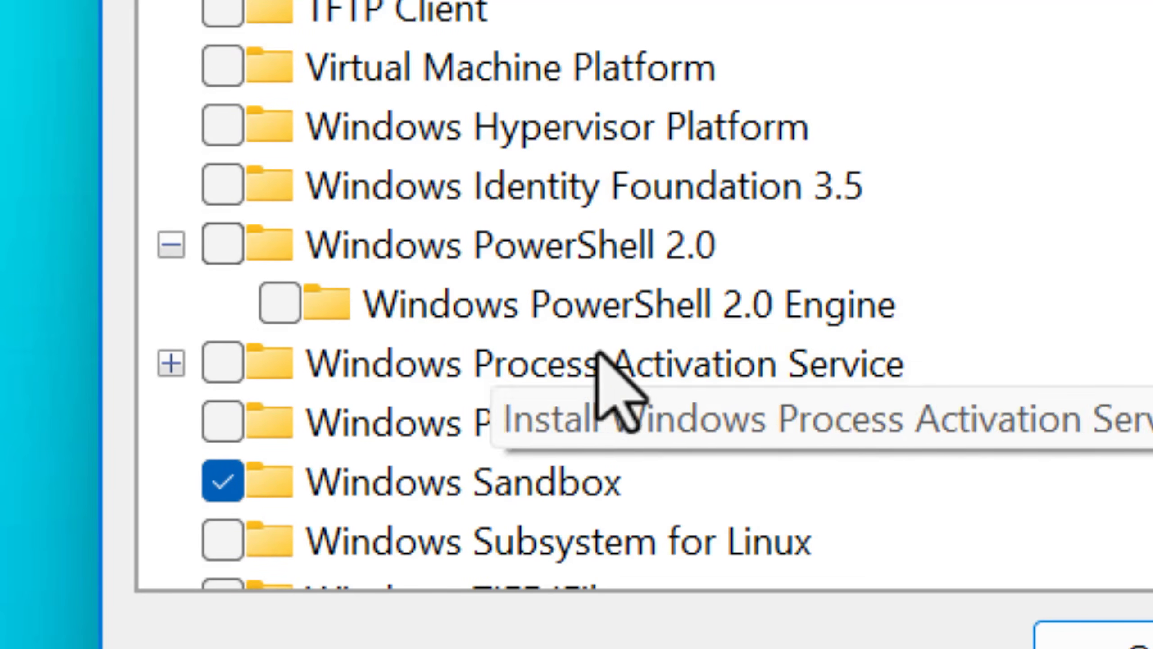
pyautogui.click(229, 246)
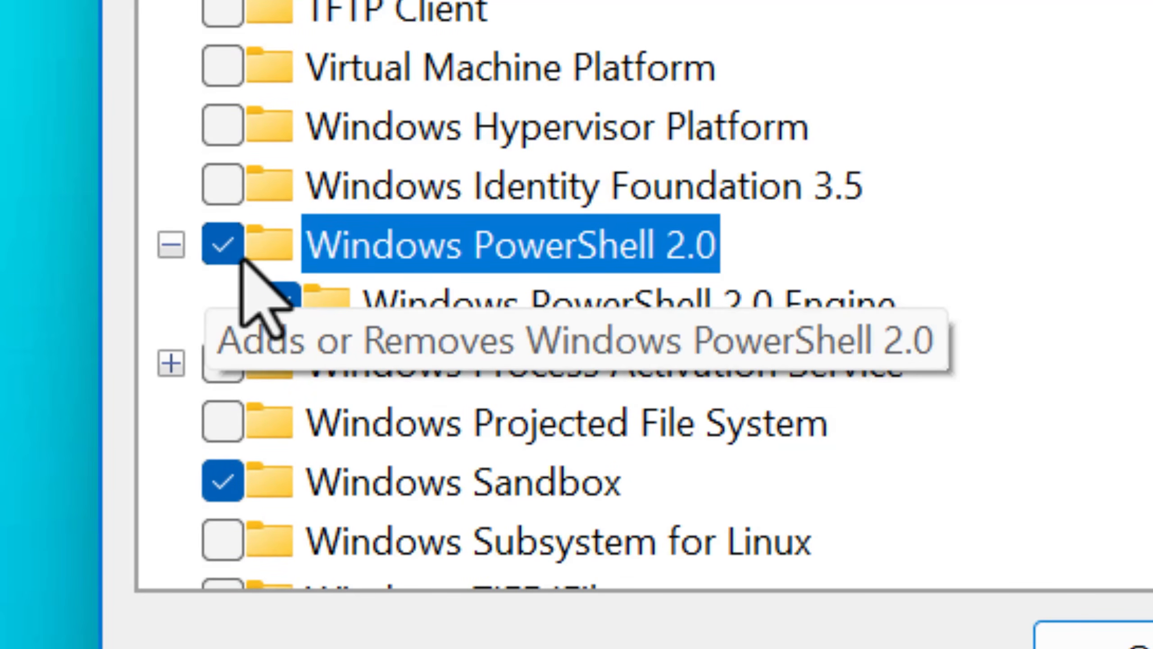
pyautogui.click(228, 247)
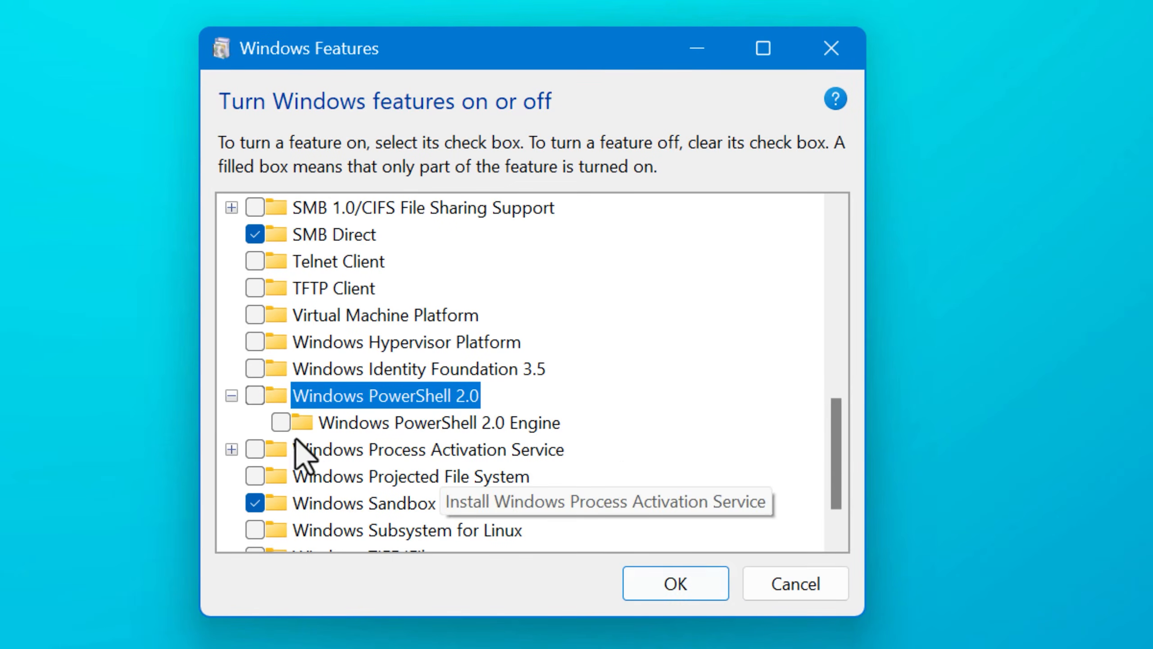
pyautogui.click(640, 591)
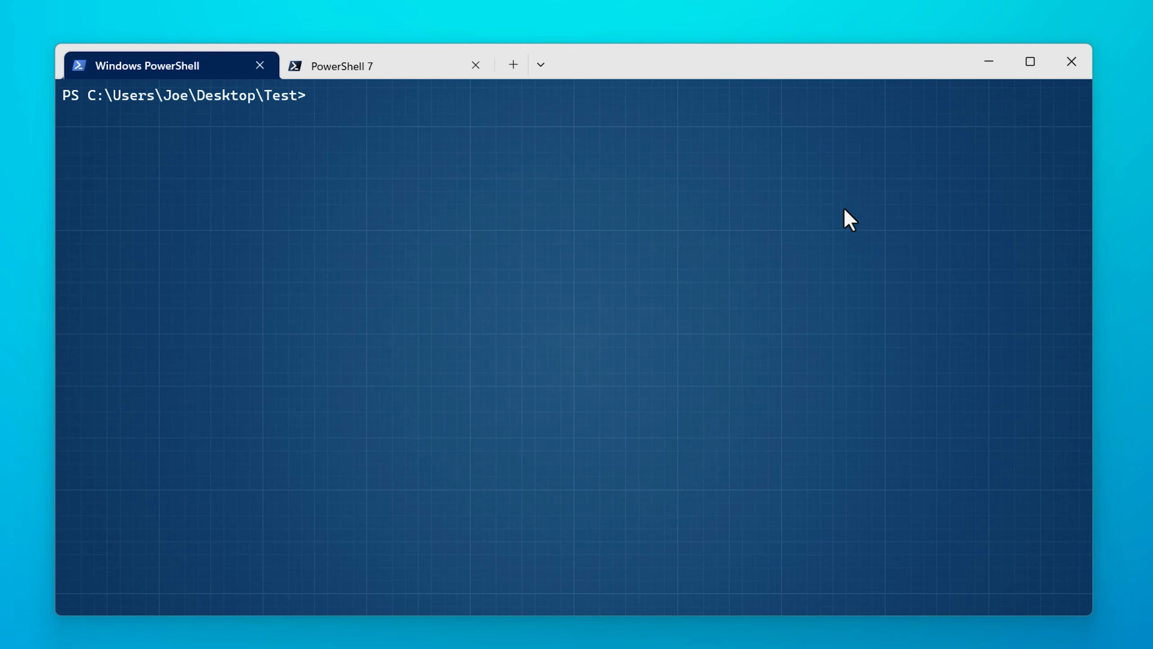
# Step: Run Get-ExecutionPolicy -List in Windows PowerShell and examine the listed scopes from MachinePolicy down to LocalMachine
pyautogui.click(584, 168)
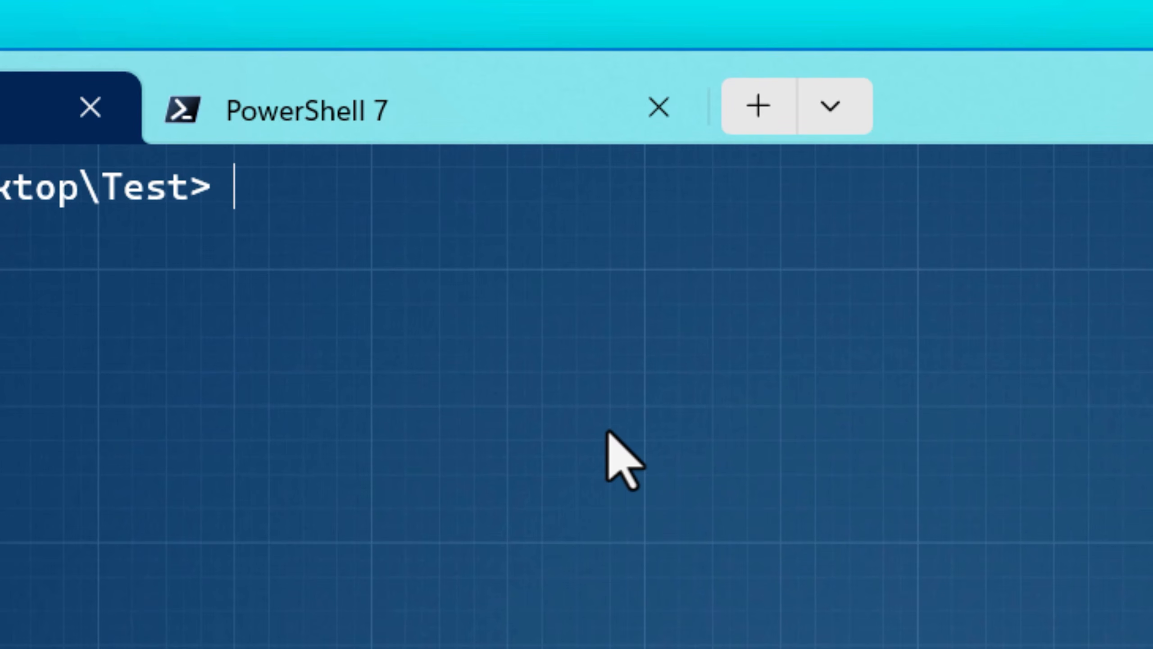
pyautogui.write('Get-ExecutionPolicy ')
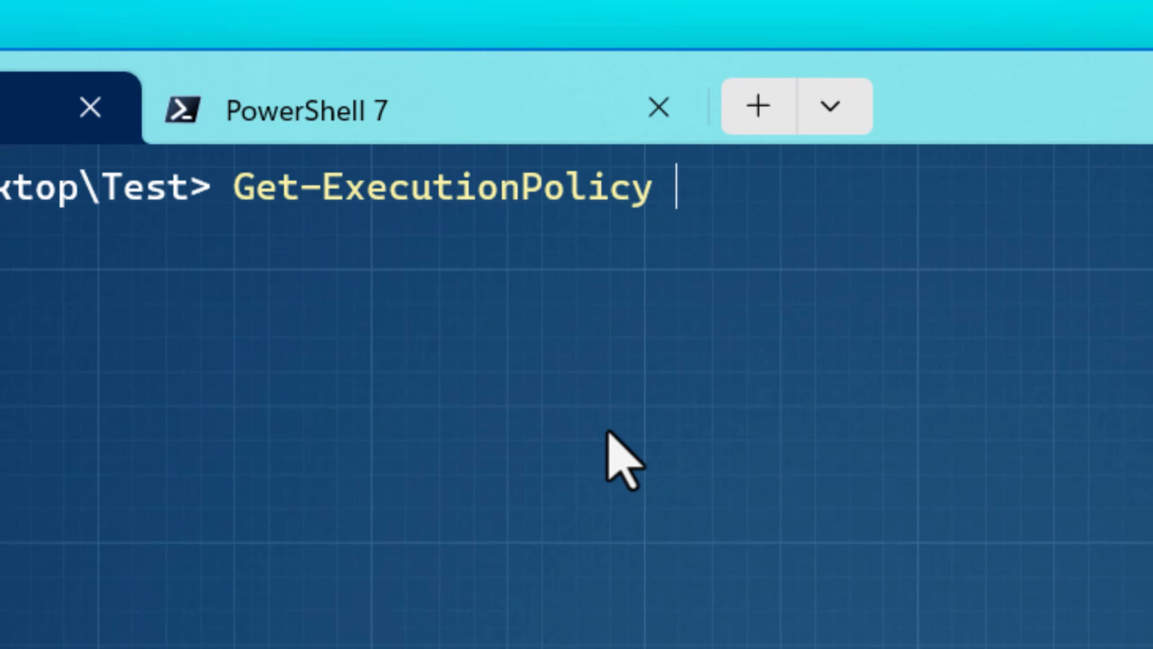
pyautogui.write('-List')
pyautogui.press('Return')
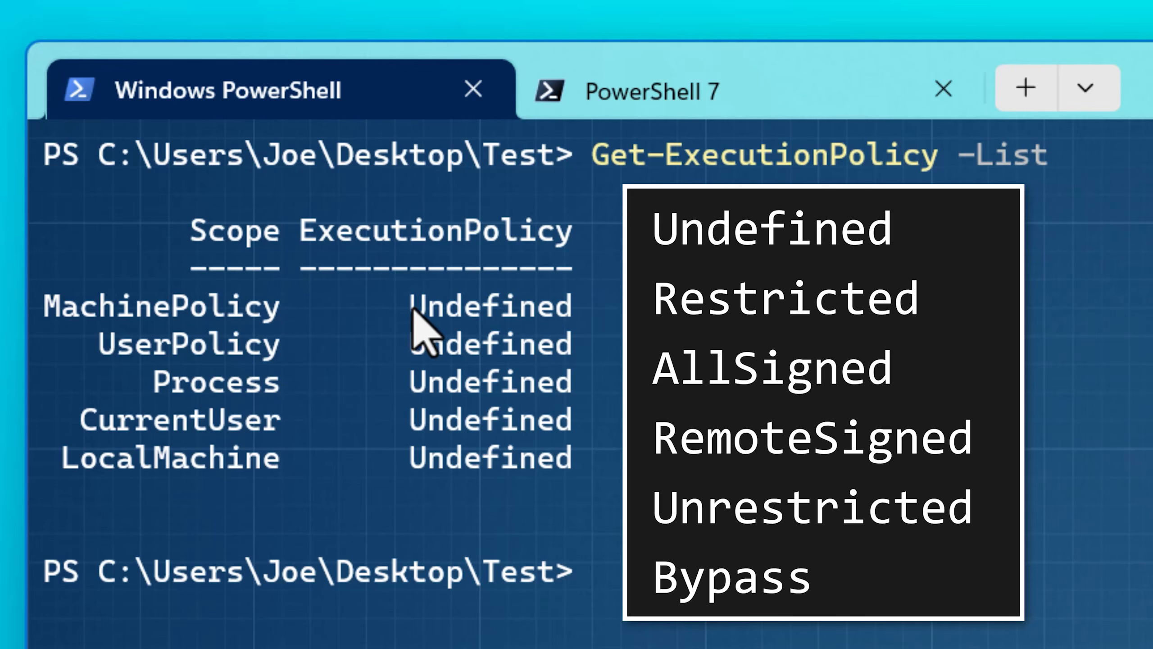
pyautogui.moveTo(410, 314); pyautogui.dragTo(563, 316)
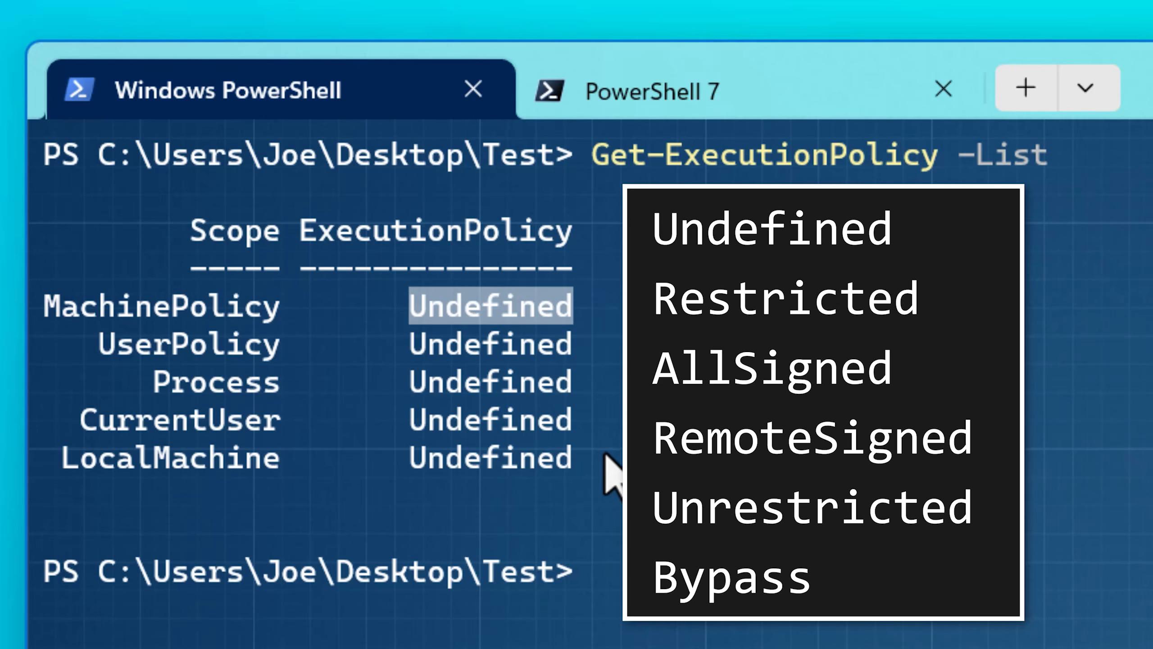
pyautogui.moveTo(635, 495); pyautogui.dragTo(599, 489)
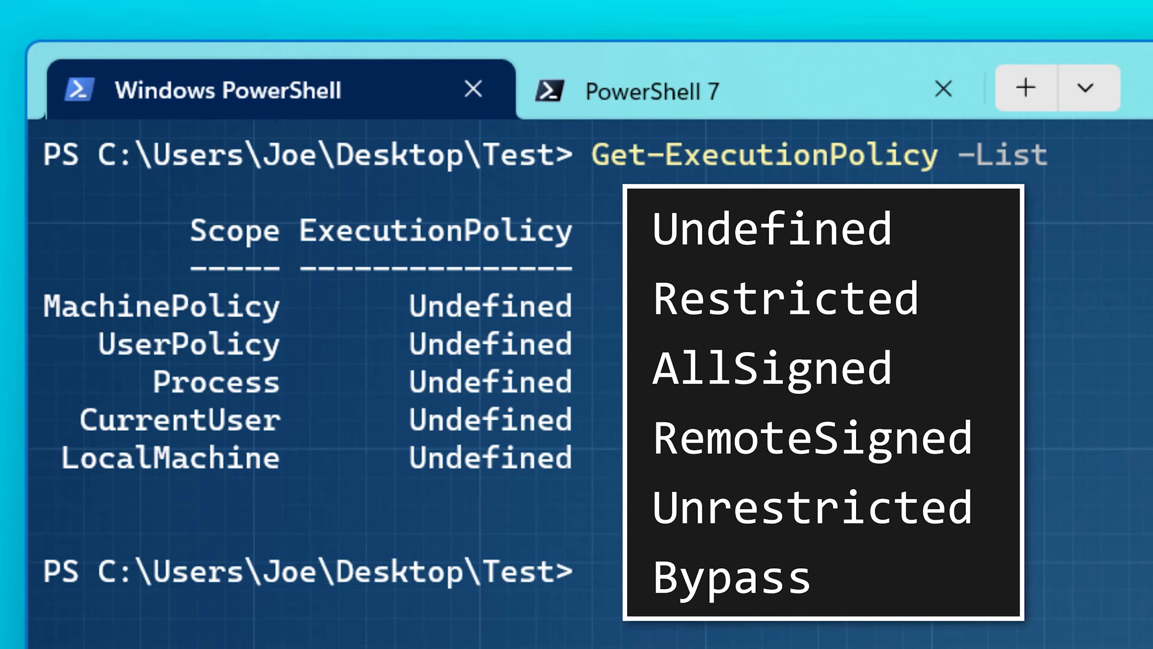
pyautogui.moveTo(45, 305); pyautogui.dragTo(283, 318)
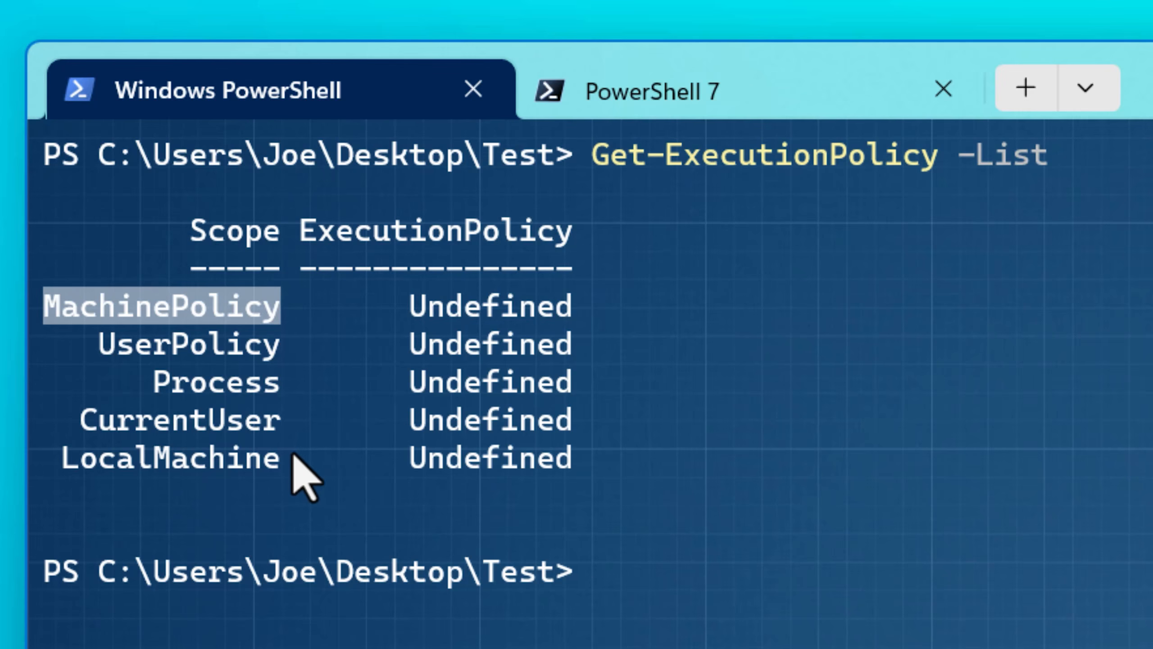
pyautogui.click(300, 323)
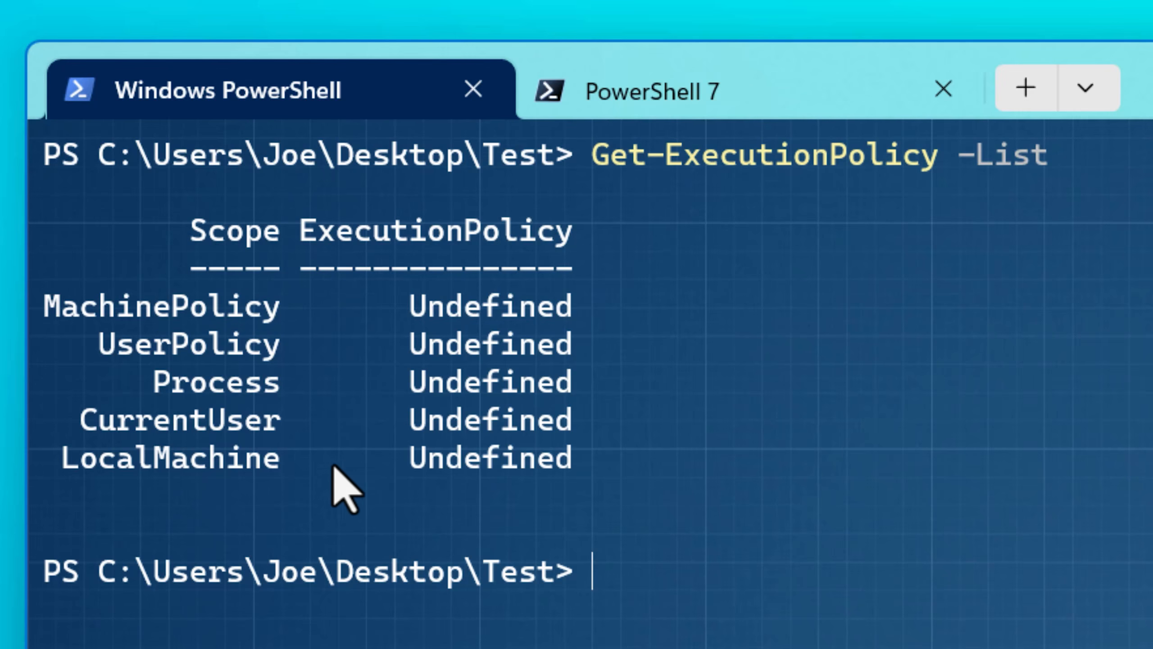
pyautogui.moveTo(296, 464); pyautogui.dragTo(374, 460)
pyautogui.click(371, 461)
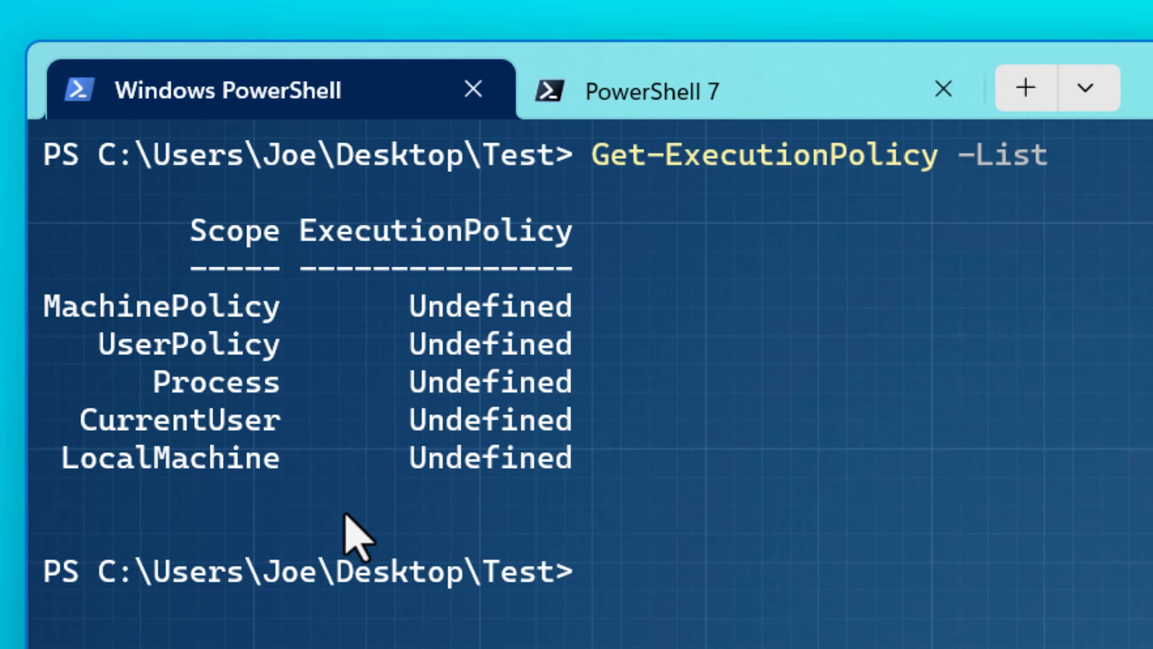
# Step: Try to run .\test.ps1 in Windows PowerShell from the desktop Test folder
pyautogui.press('Up')
pyautogui.press('Escape')
pyautogui.write('.\test')
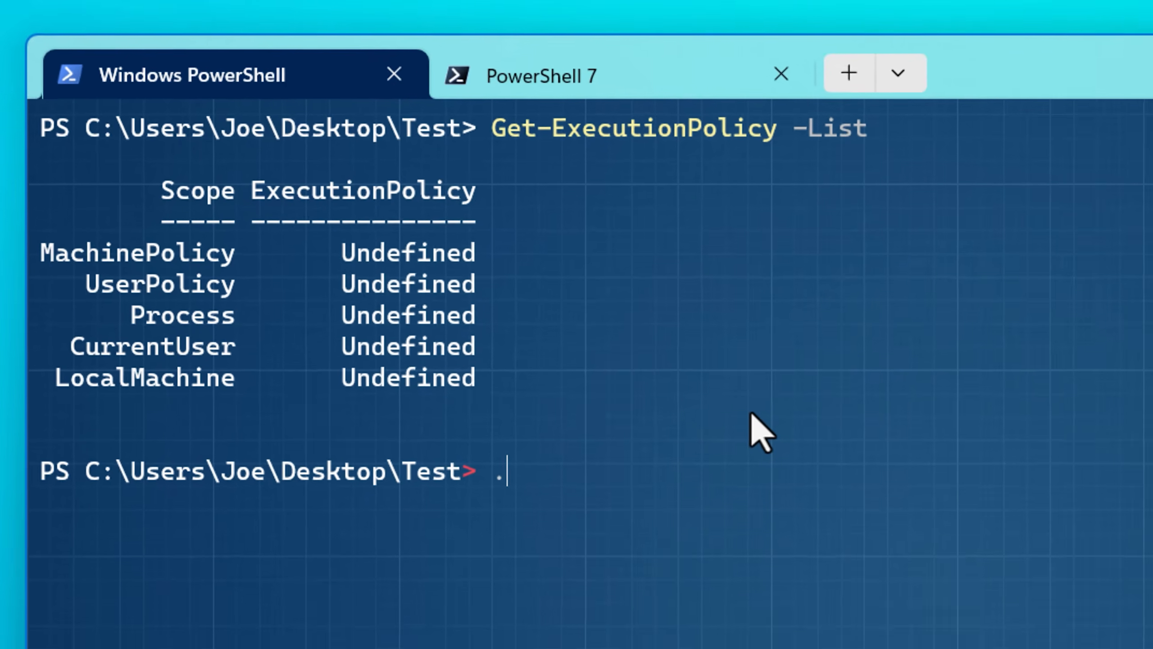
pyautogui.write('.ps1')
pyautogui.press('Return')
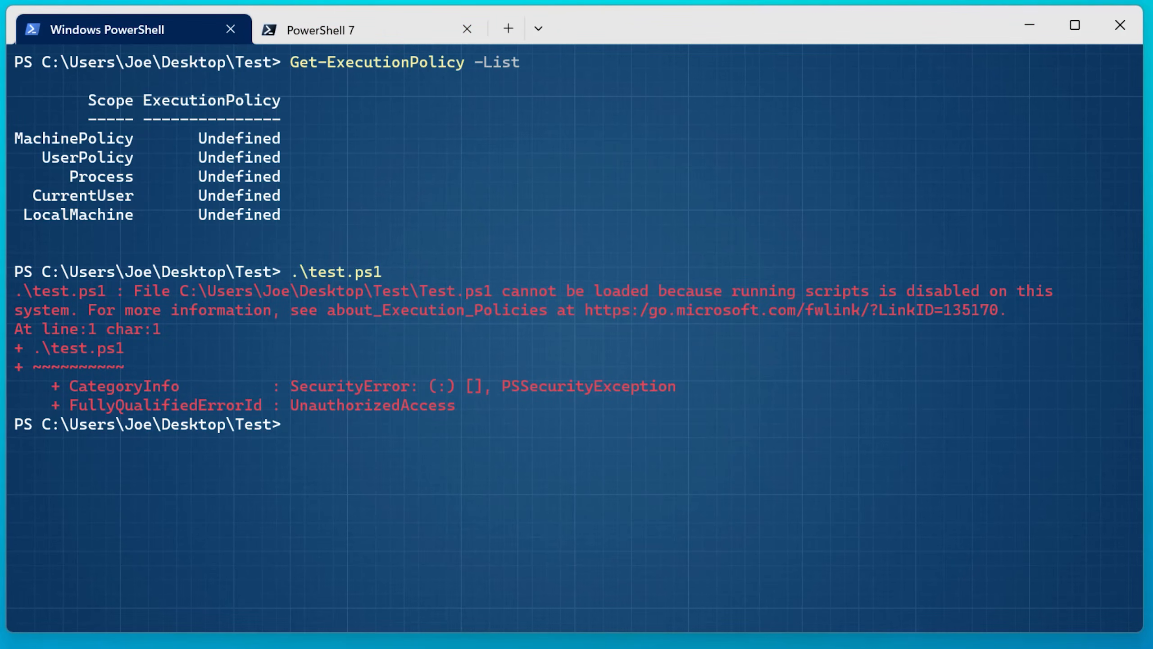
# Step: Set the execution policy to Bypass for the Process scope and rerun .\test.ps1, copying its output lines
pyautogui.rightClick(652, 474)
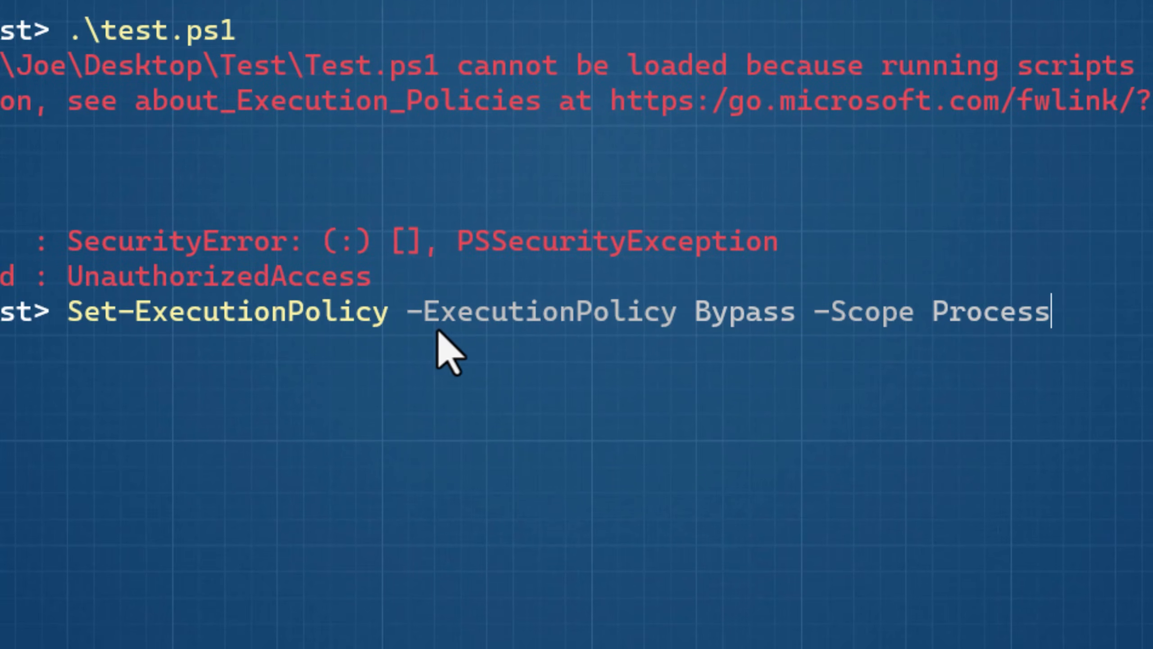
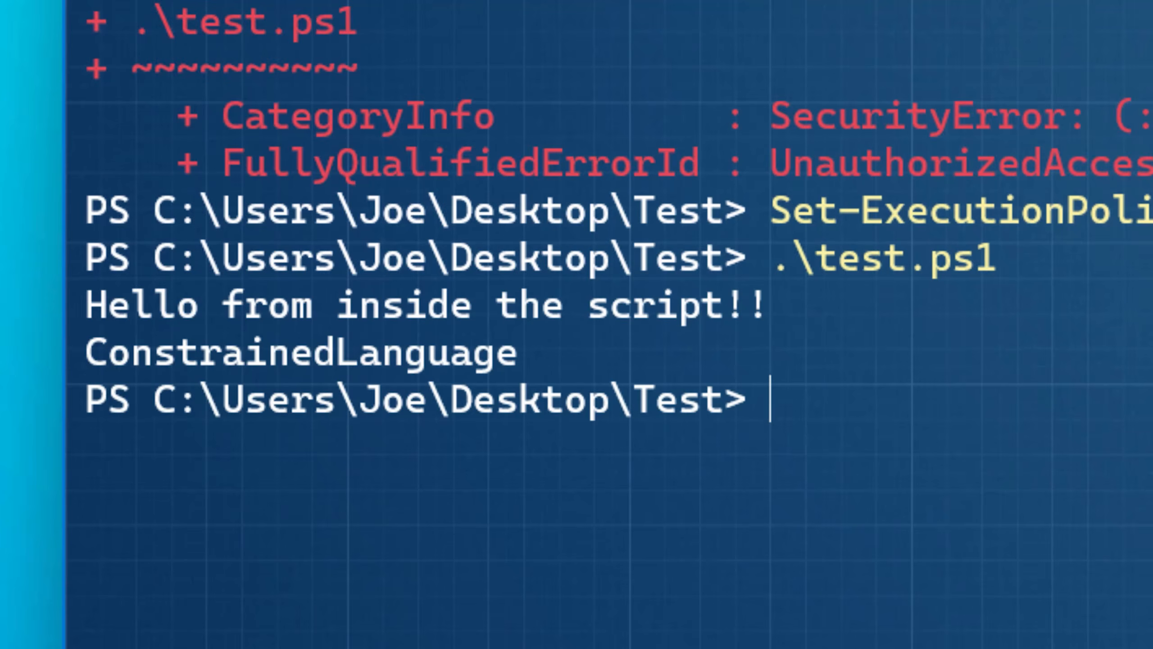
pyautogui.moveTo(88, 309); pyautogui.dragTo(601, 371)
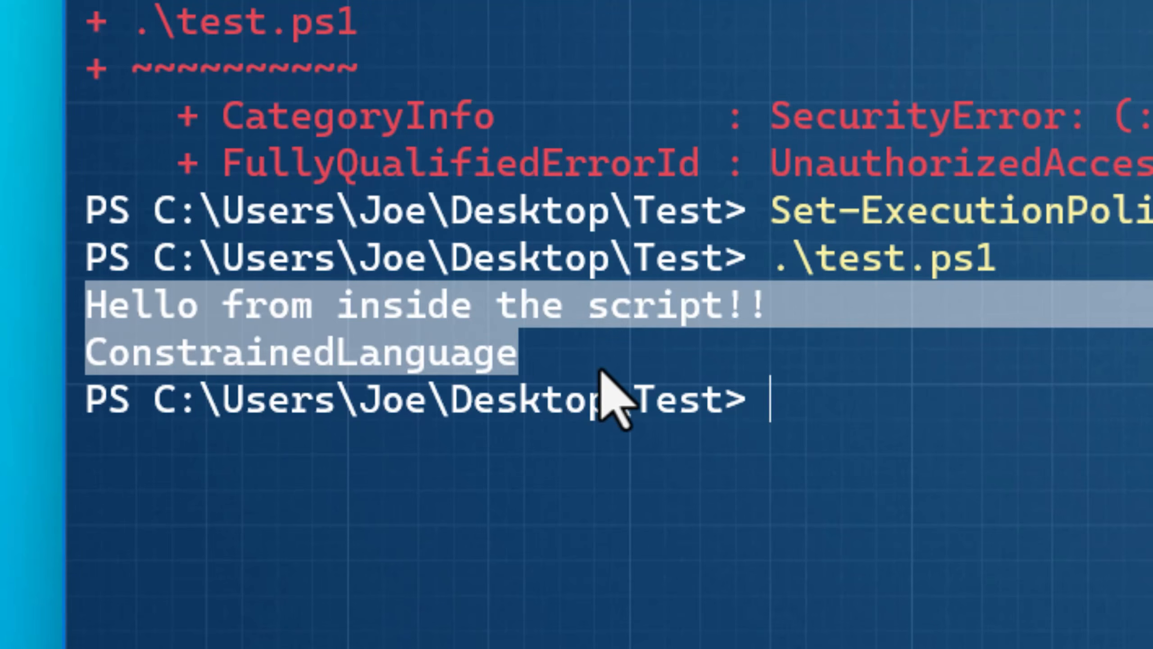
pyautogui.hotkey('ctrl', 'c')
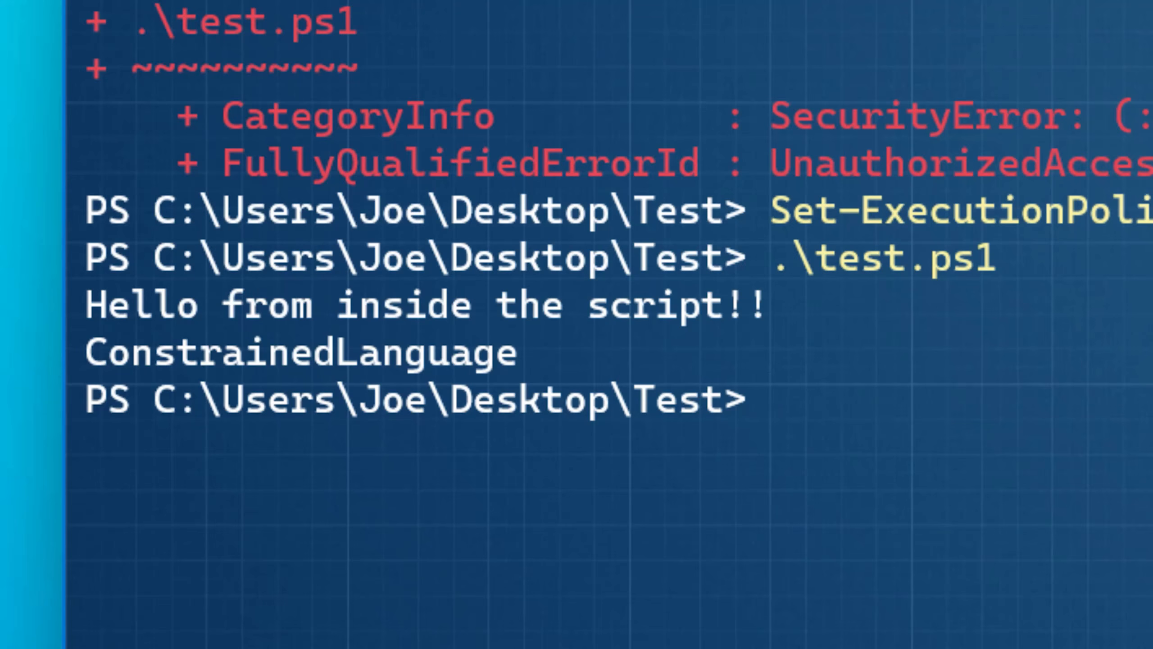
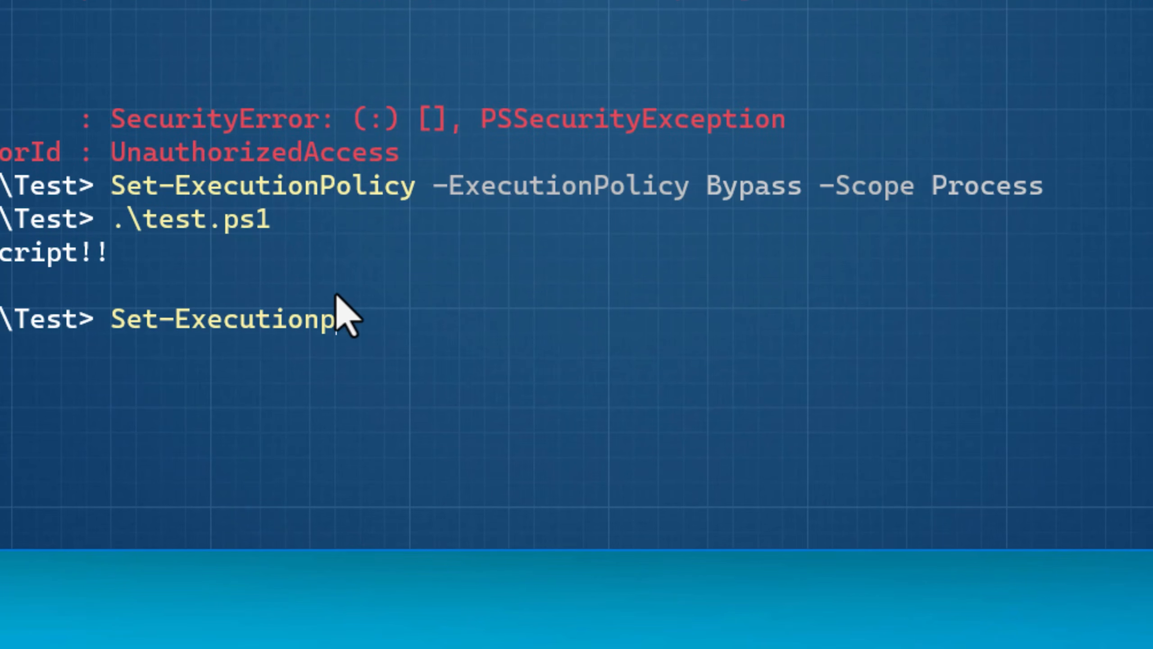
# Step: Enter a Set-ExecutionPolicy command with Restricted for LocalMachine, and examine the MachinePolicy and UserPolicy rows of the execution policy list
pyautogui.write('-ExecutionPolicy Restricted LocalMachine')
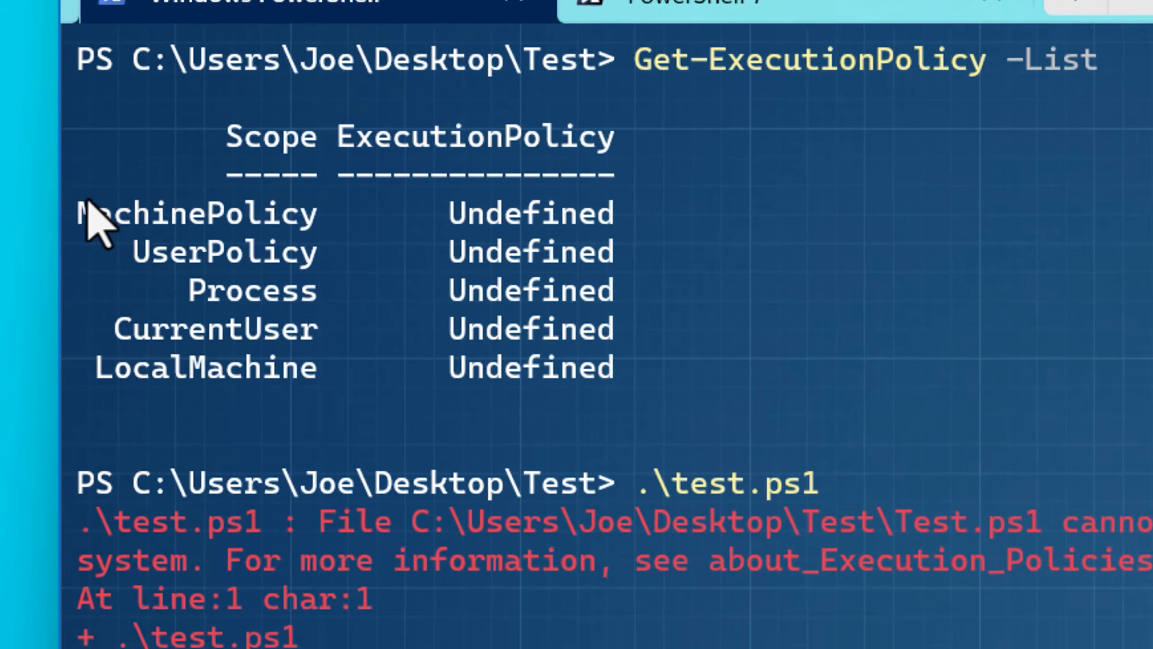
pyautogui.moveTo(72, 151); pyautogui.dragTo(293, 167)
pyautogui.moveTo(657, 261); pyautogui.dragTo(671, 255)
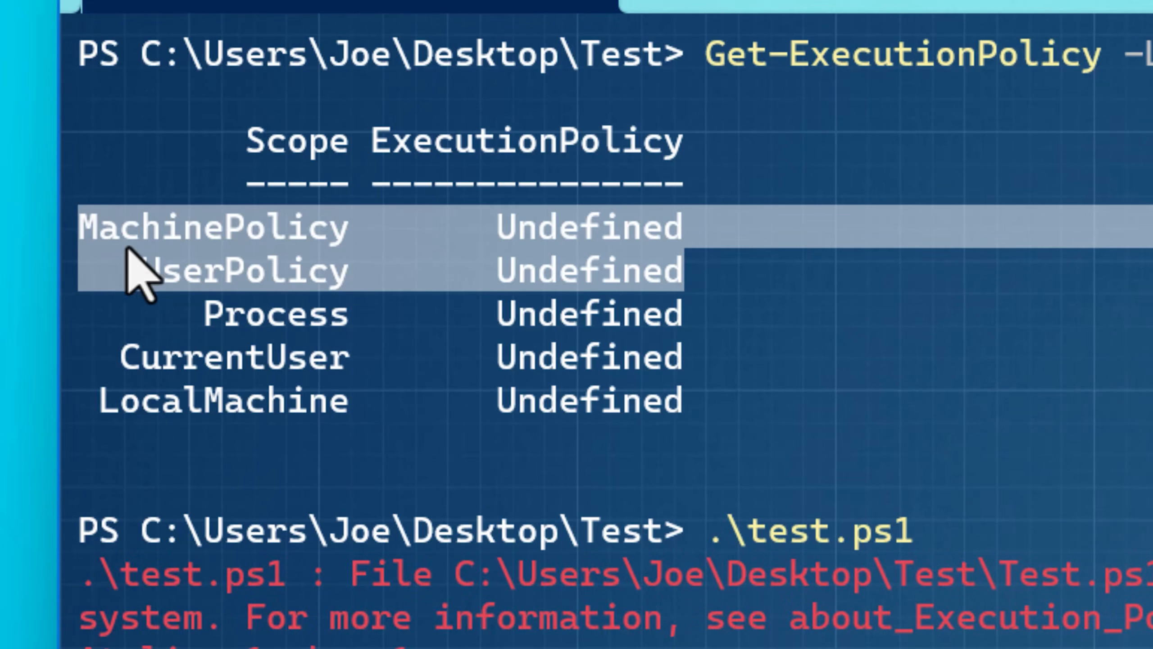
pyautogui.click(476, 277)
pyautogui.moveTo(481, 278); pyautogui.dragTo(89, 217)
pyautogui.moveTo(743, 286); pyautogui.dragTo(696, 222)
pyautogui.click(746, 247)
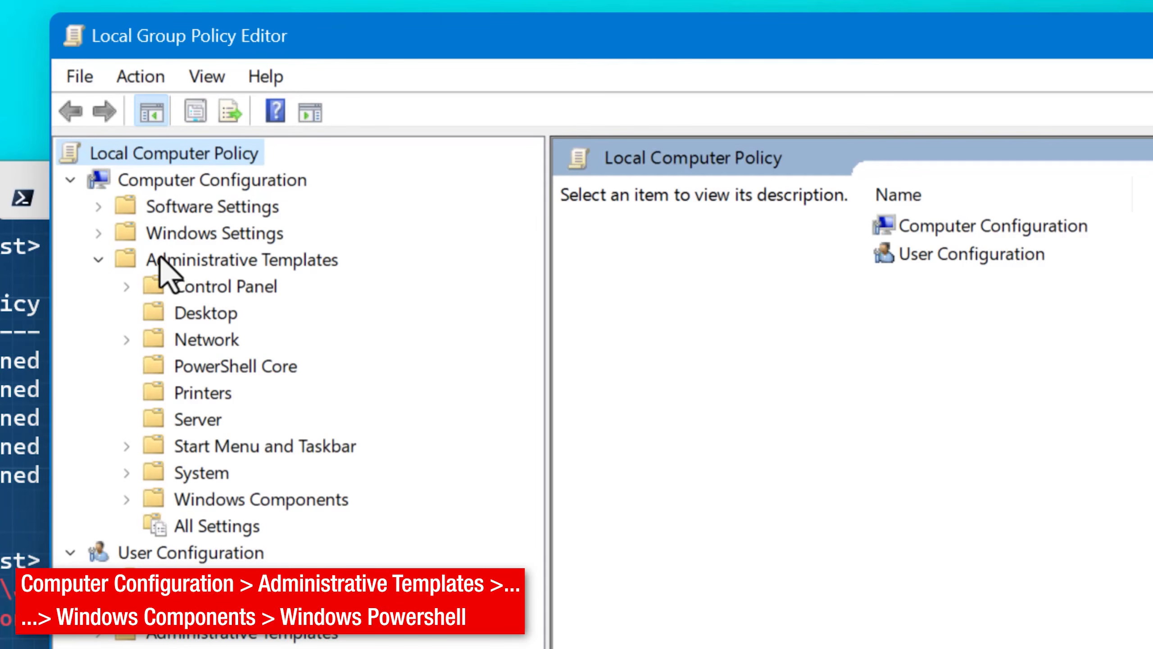
# Step: Open the Windows PowerShell policy folder under Computer Configuration > Administrative Templates > Windows Components in Local Group Policy Editor
pyautogui.click(271, 202)
pyautogui.click(169, 501)
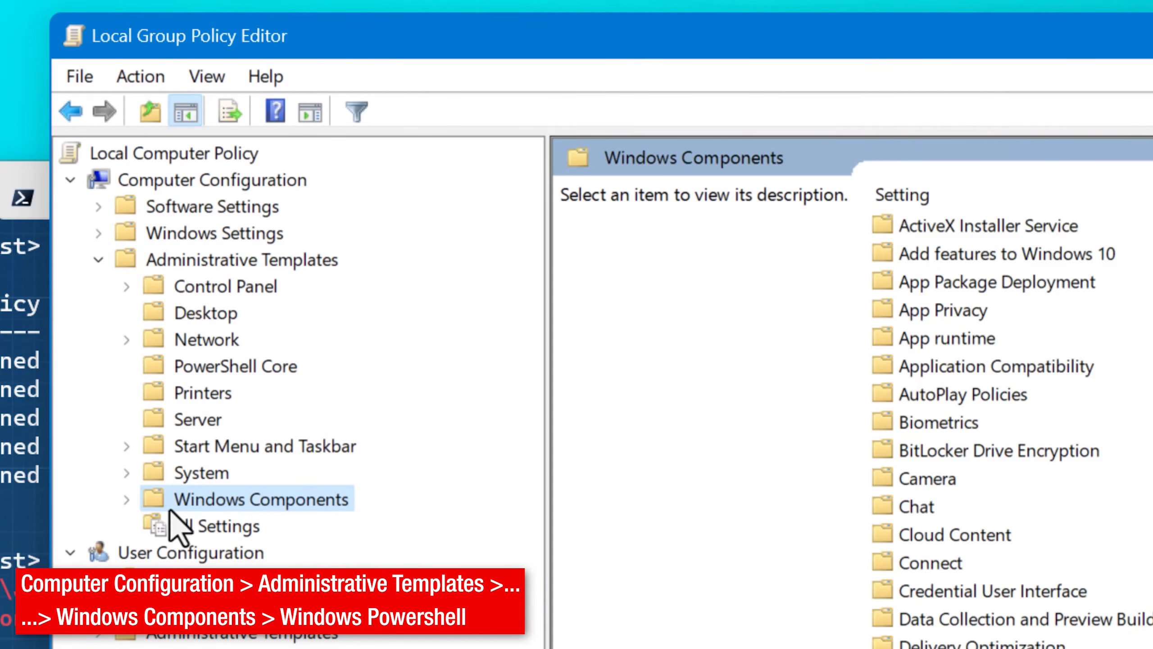
pyautogui.click(126, 499)
pyautogui.scroll(5, 510, 504)
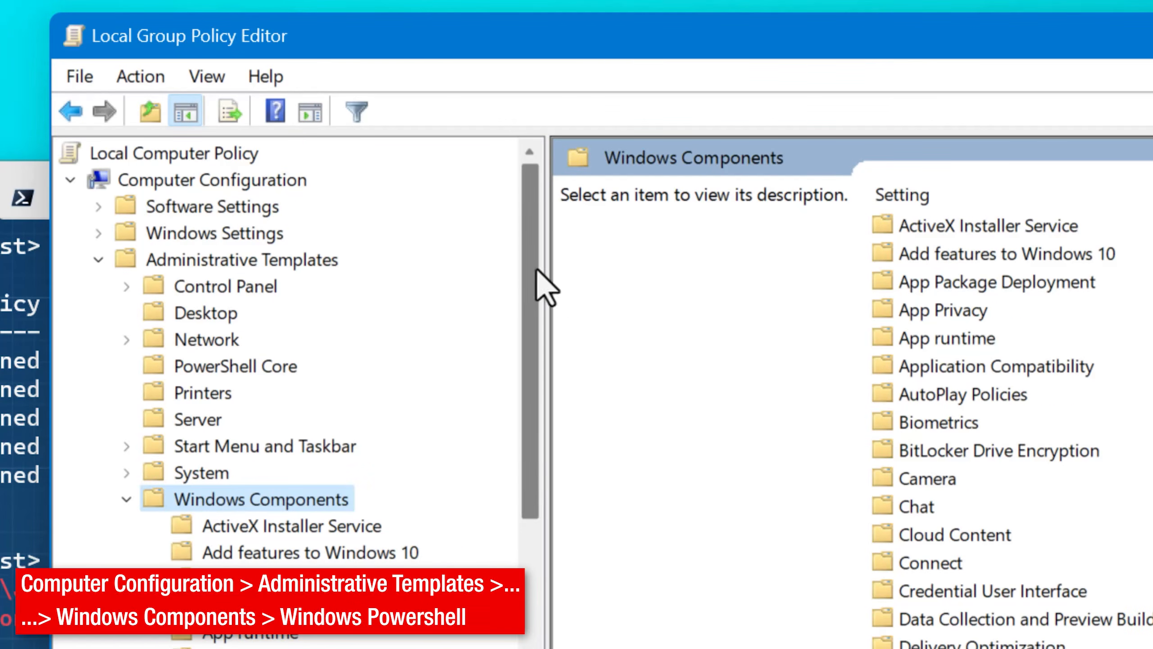
pyautogui.scroll(-15, 499, 485)
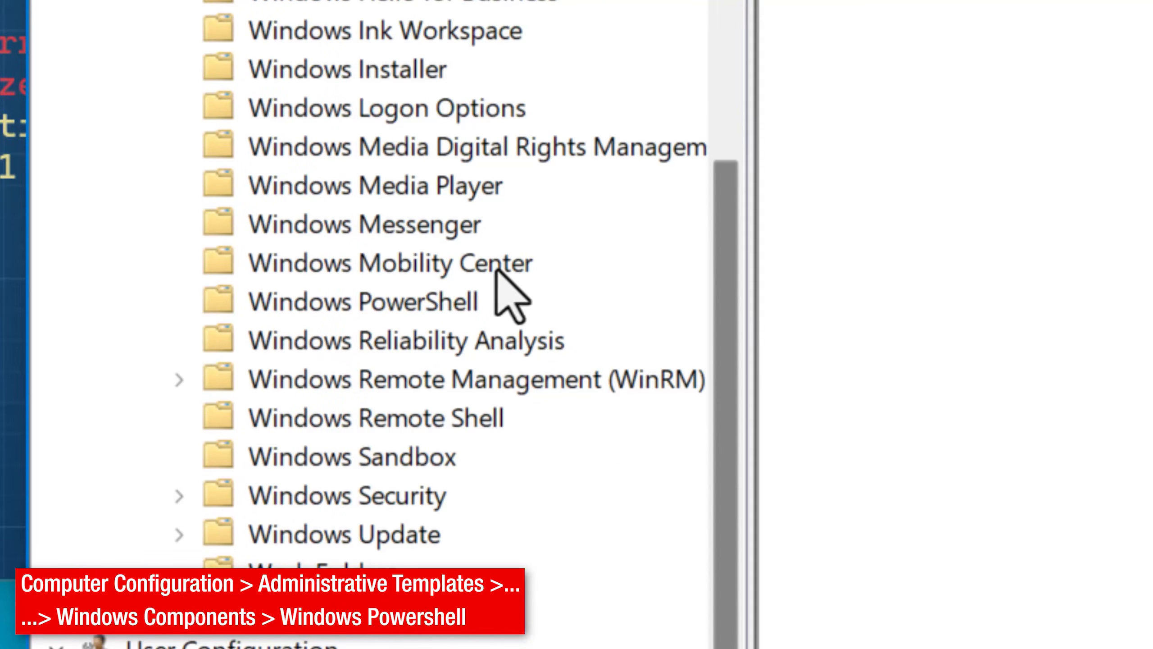
pyautogui.click(502, 297)
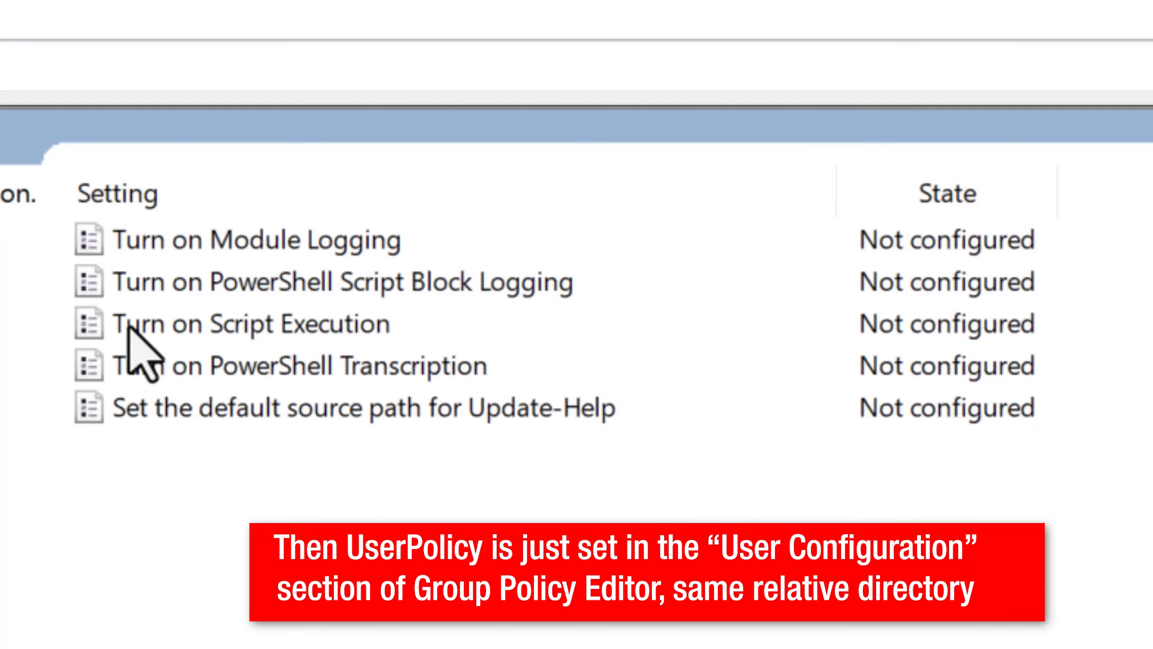
# Step: Enable the Turn on Script Execution policy with the execution policy option Allow only signed scripts
pyautogui.doubleClick(210, 328)
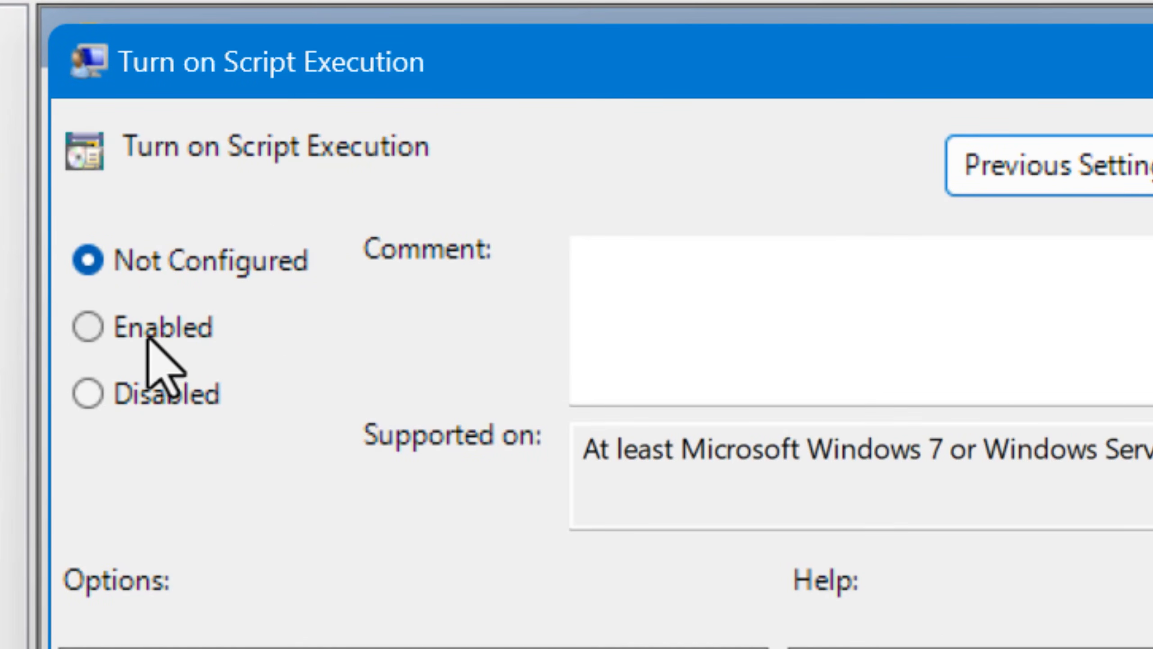
pyautogui.click(170, 338)
pyautogui.click(399, 602)
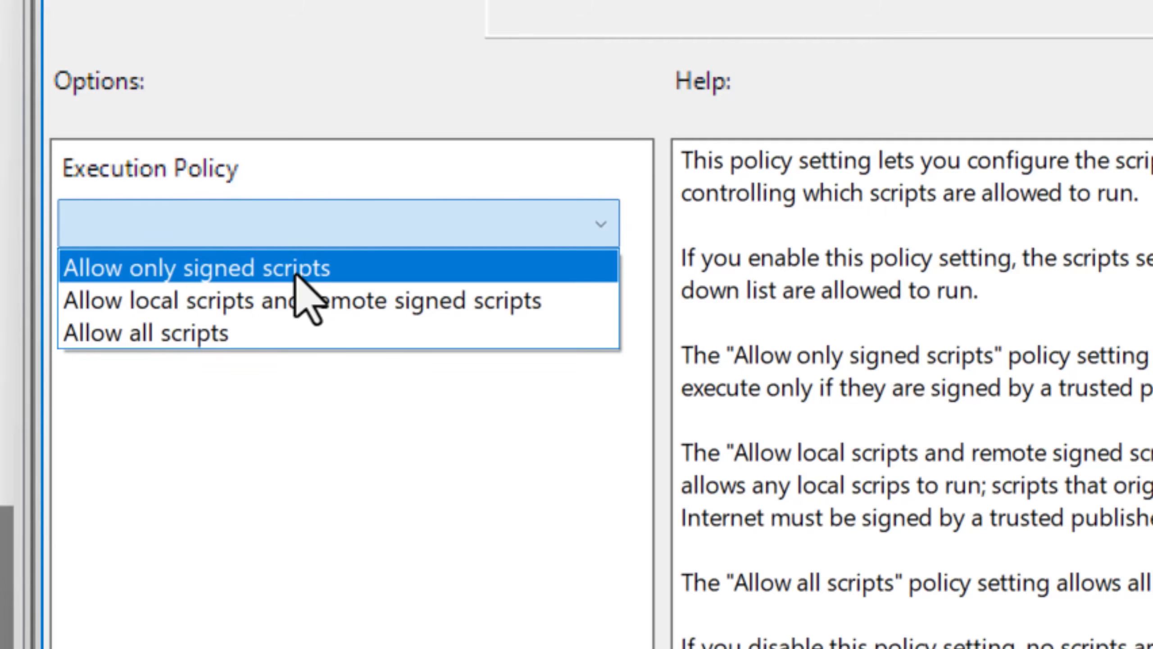
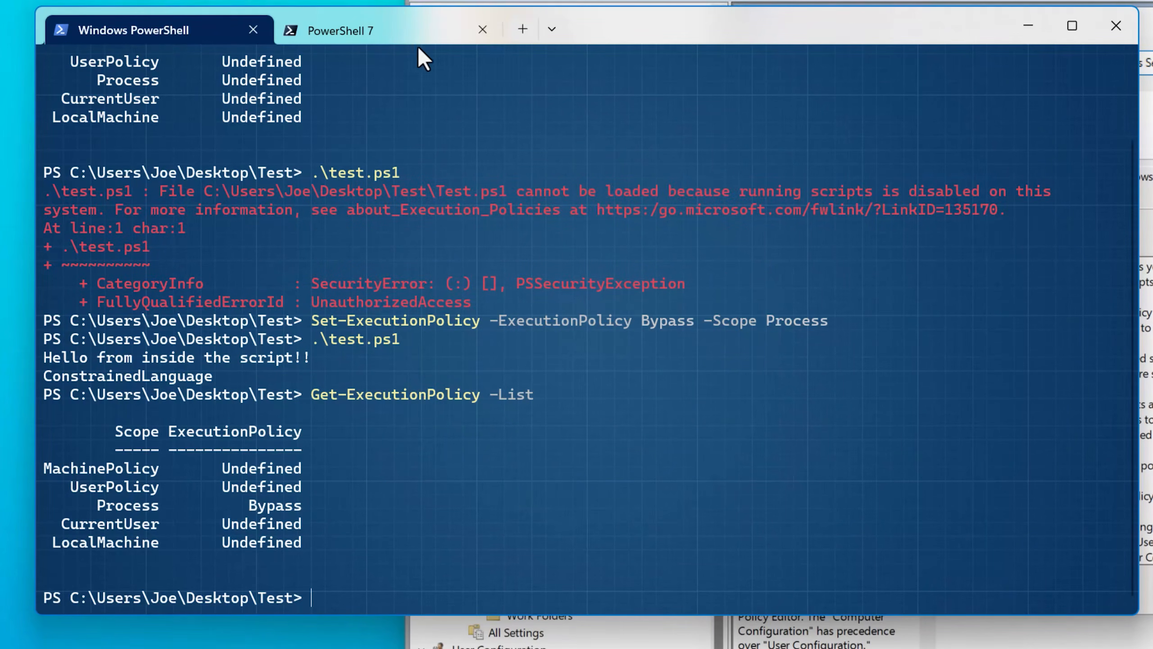
# Step: Open a new Windows PowerShell session, run Get-ExecutionPolicy -List, and try to set the execution policy to Bypass for the Process scope
pyautogui.click(552, 29)
pyautogui.click(618, 121)
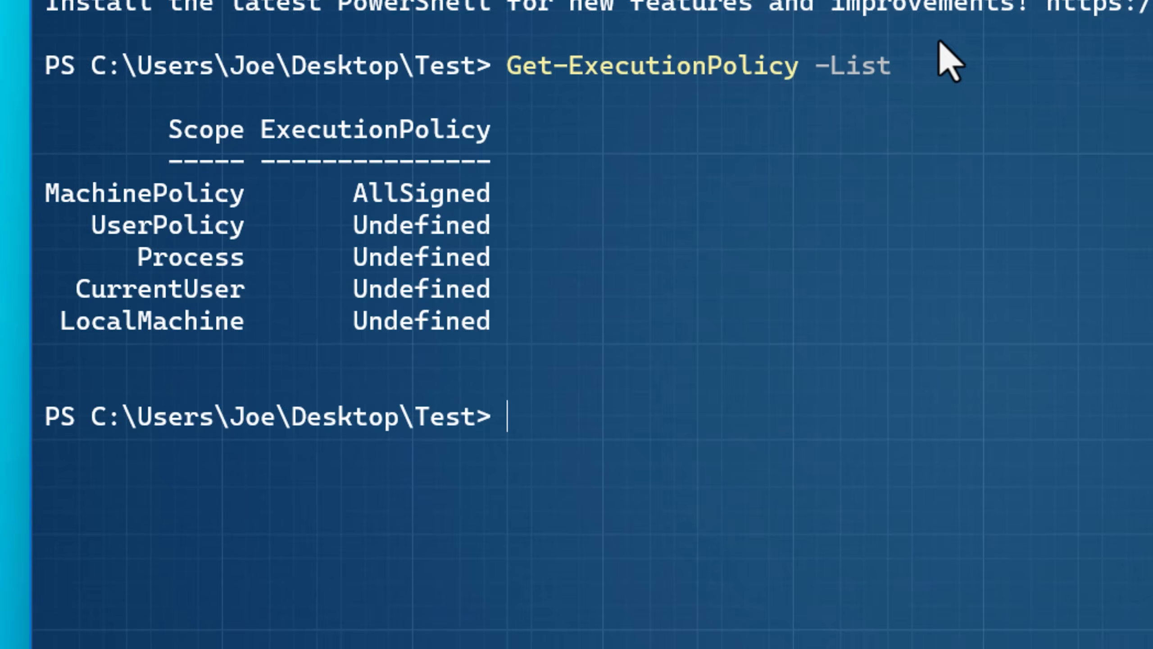
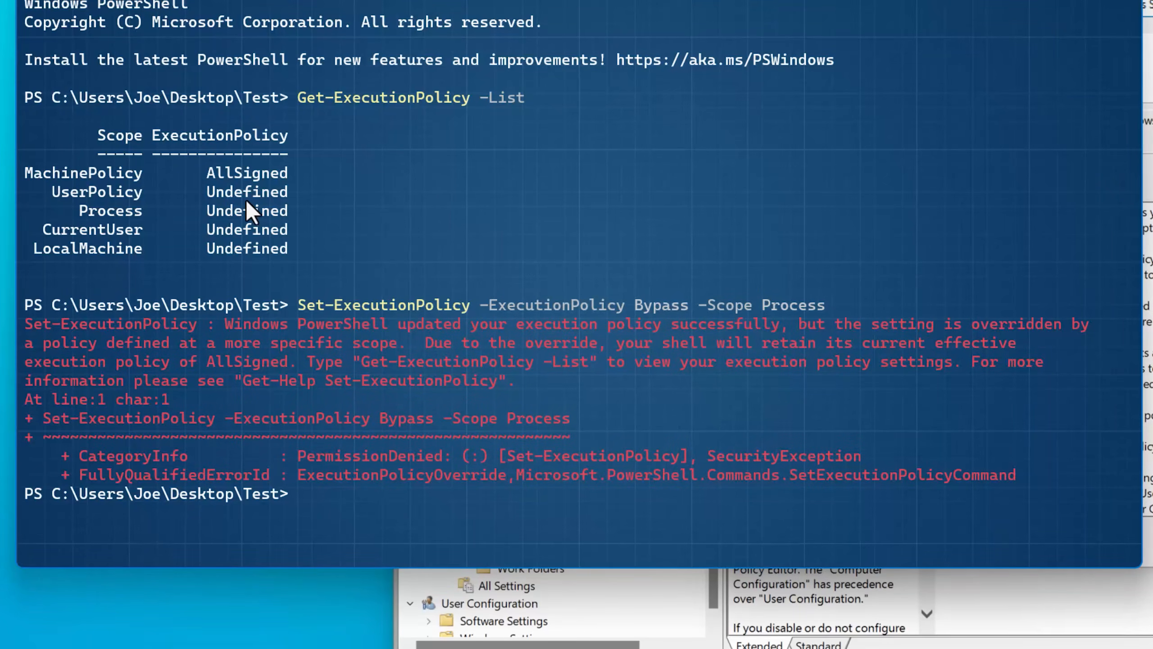
pyautogui.click(287, 177)
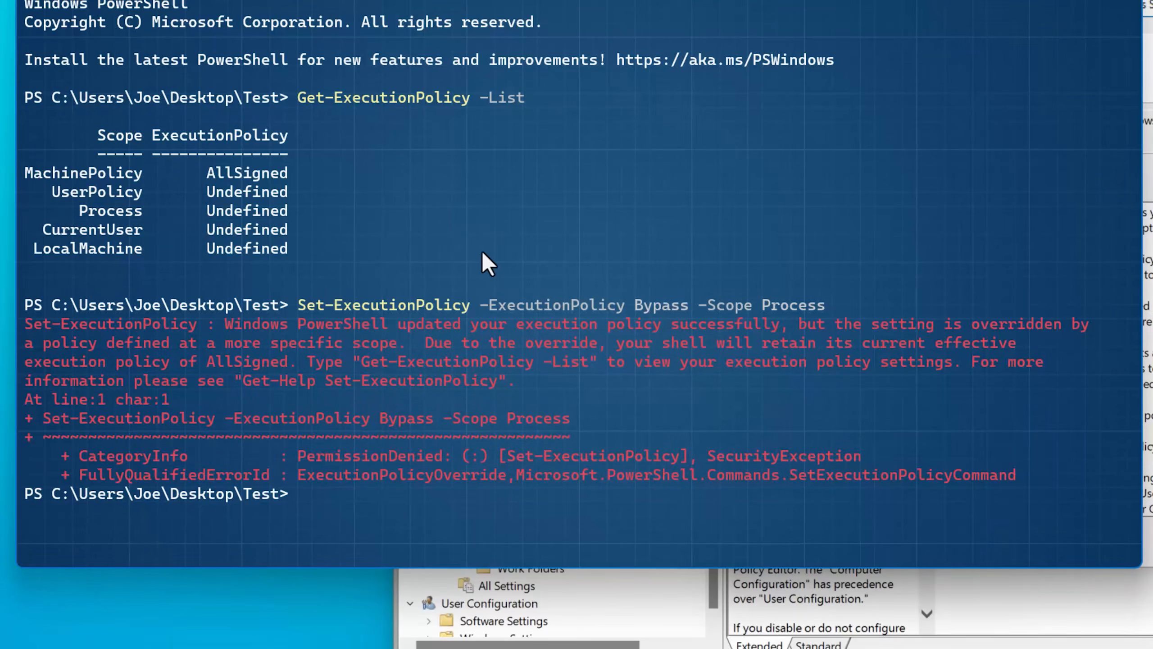
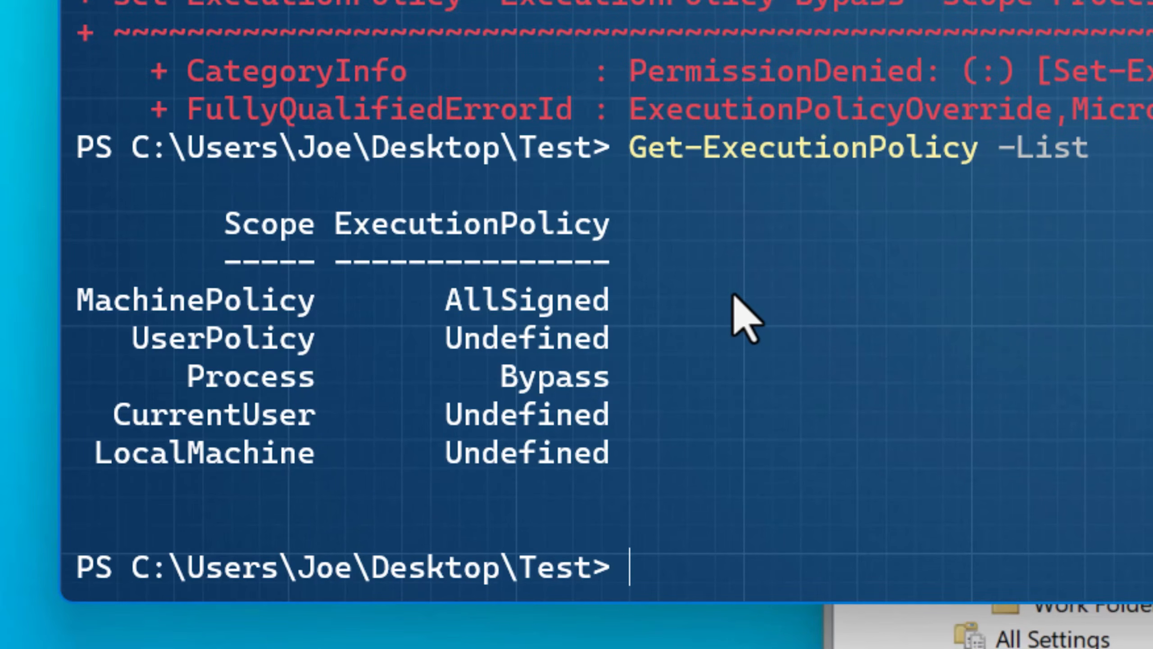
# Step: Try to run .\test.ps1 in the new session and examine the MachinePolicy and Process rows of the execution policy list
pyautogui.write('\\test.ps')
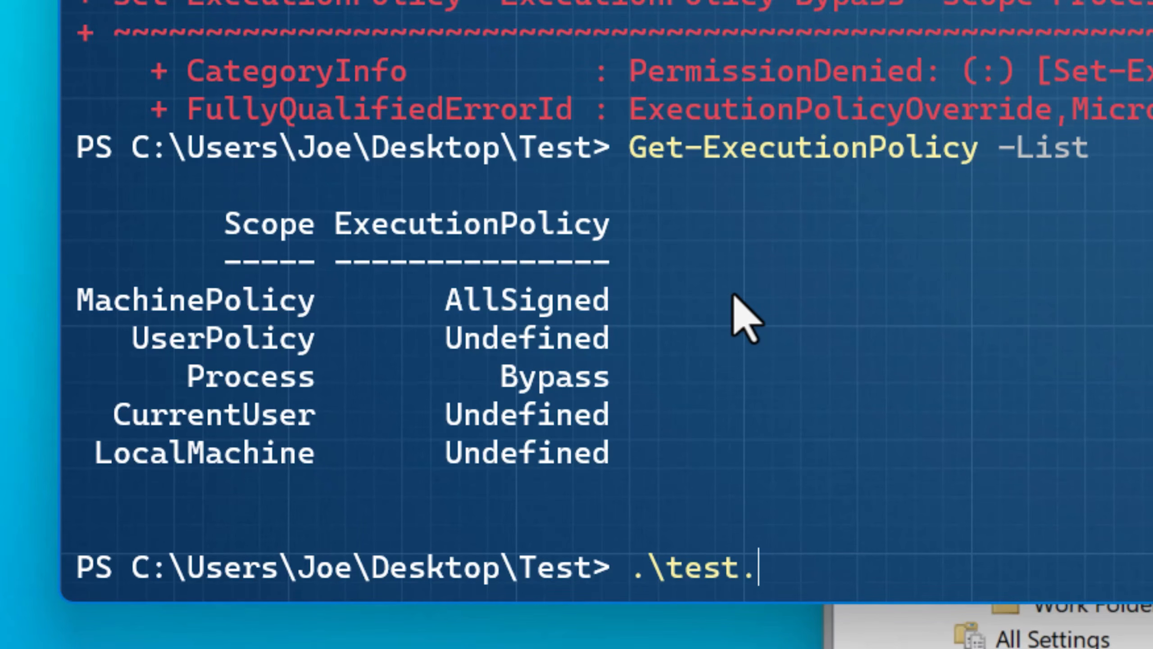
pyautogui.write('1')
pyautogui.press('Return')
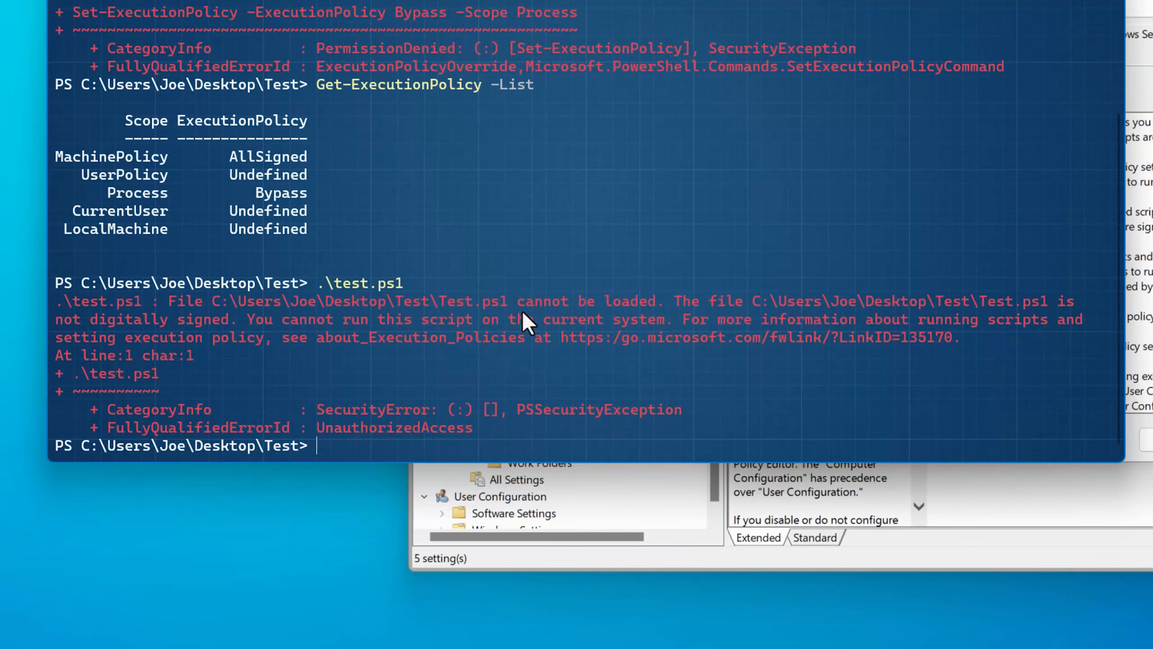
pyautogui.click(314, 199)
pyautogui.moveTo(55, 154); pyautogui.dragTo(301, 155)
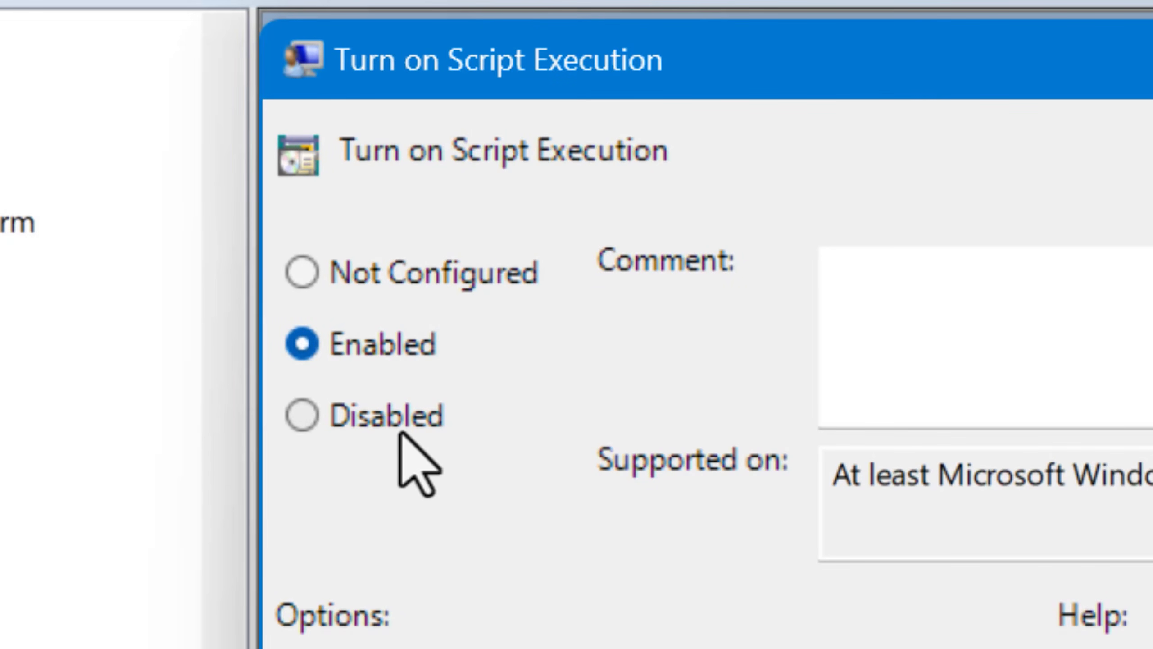
# Step: Disable the Turn on Script Execution policy and examine the Get-ExecutionPolicy -List output in a new Windows PowerShell session
pyautogui.click(400, 432)
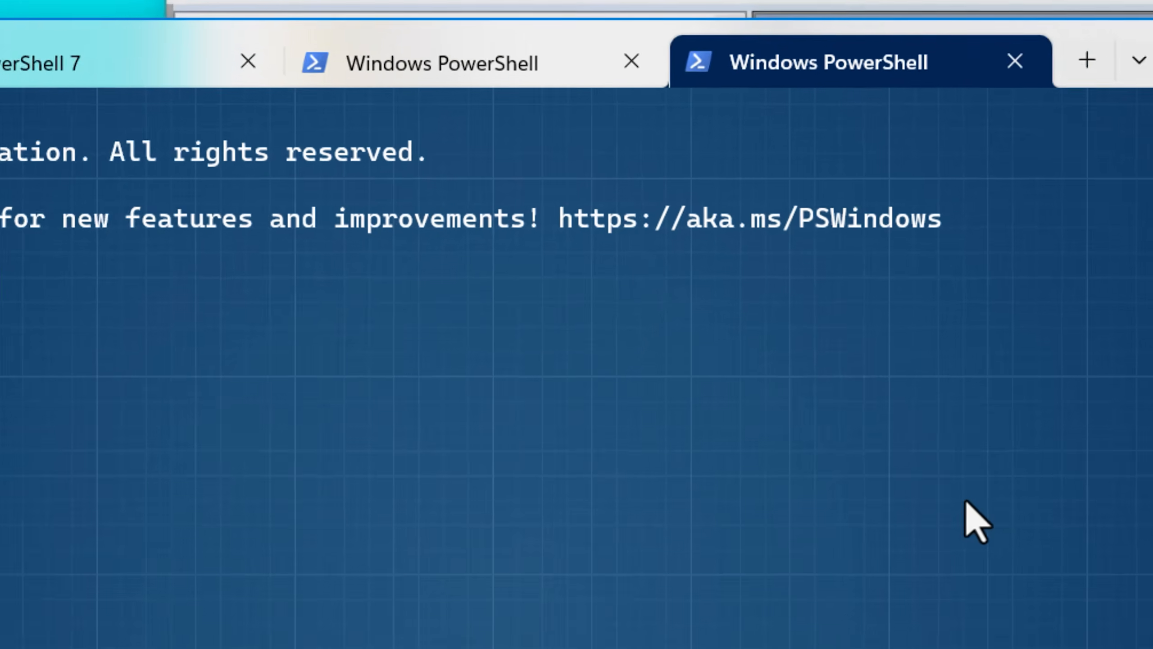
pyautogui.press('Up')
pyautogui.press('Return')
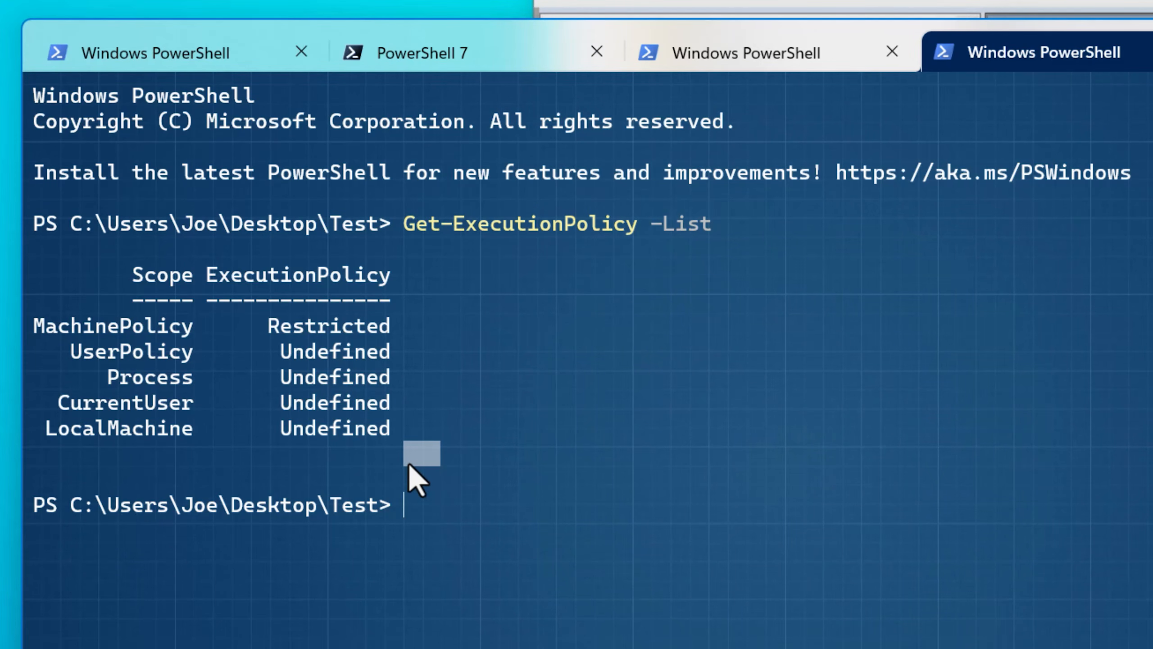
pyautogui.moveTo(407, 453); pyautogui.dragTo(497, 382)
pyautogui.click(496, 381)
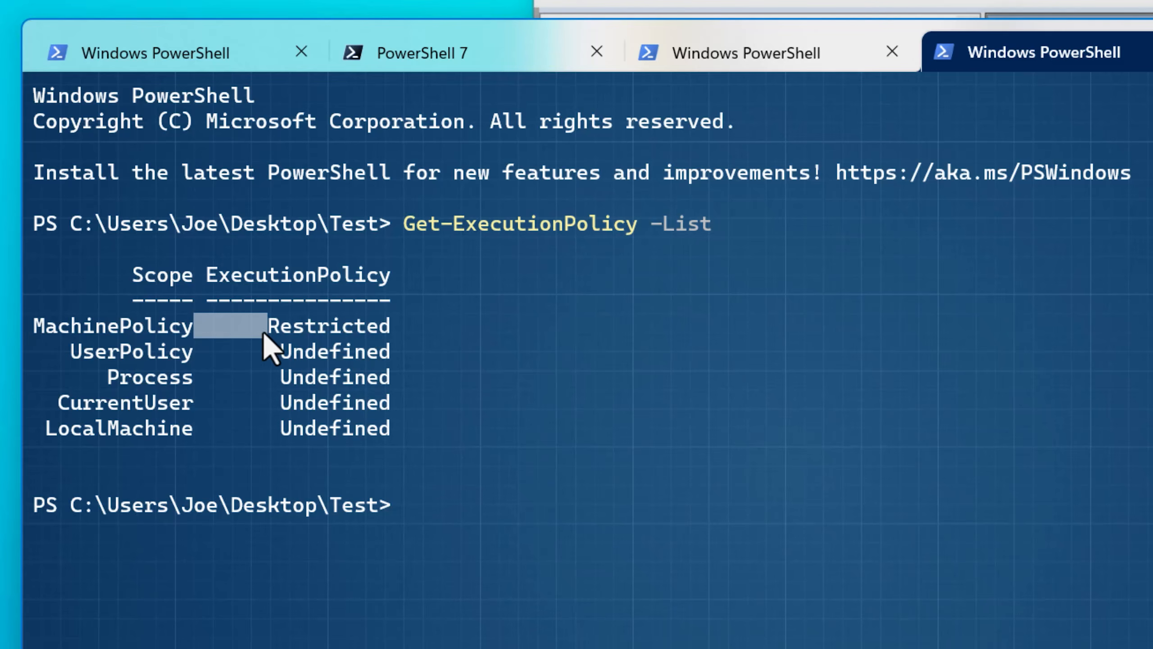
pyautogui.click(488, 358)
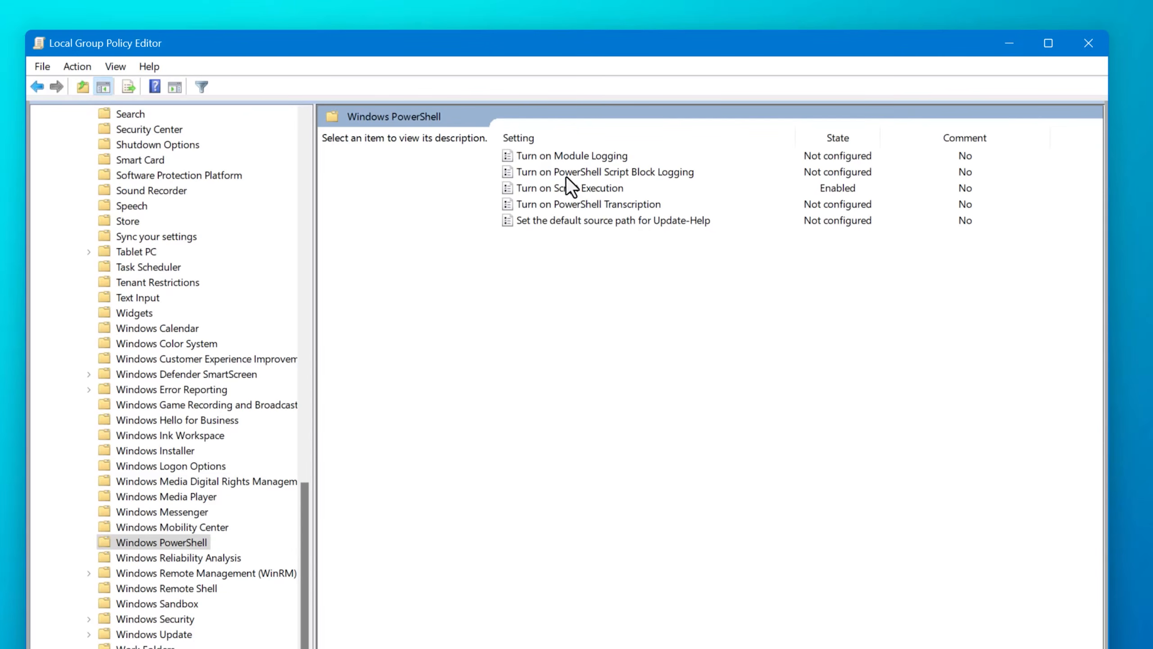
# Step: Enable Turn on PowerShell Script Block Logging with Log script block invocation start / stop events, and apply the policy
pyautogui.click(566, 175)
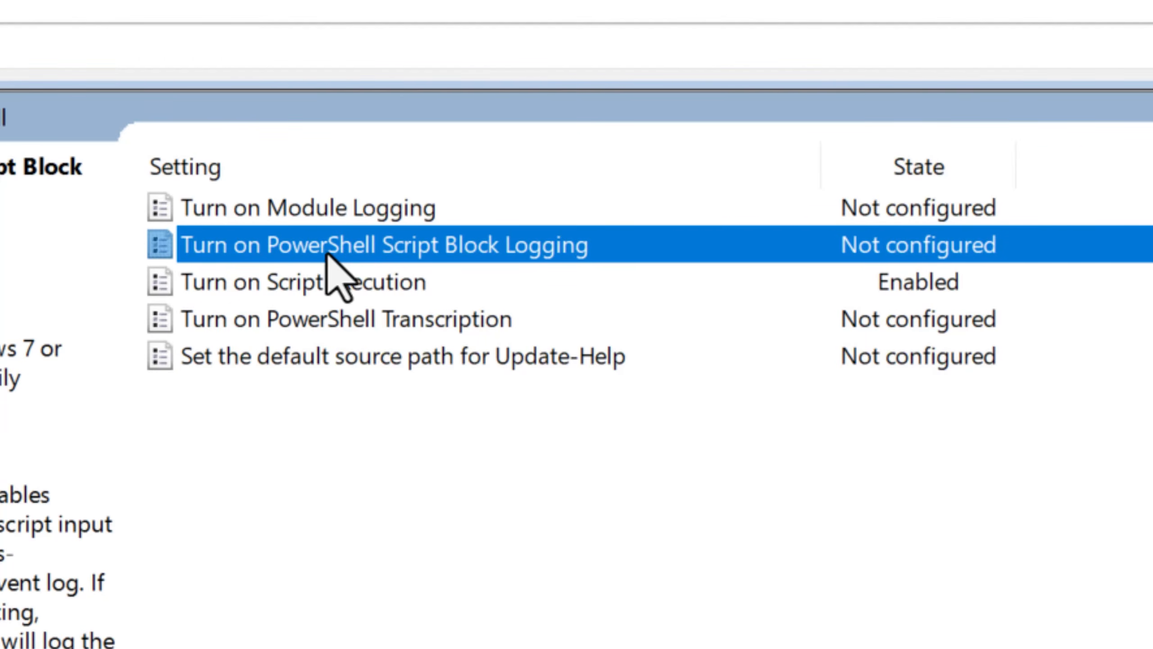
pyautogui.doubleClick(342, 254)
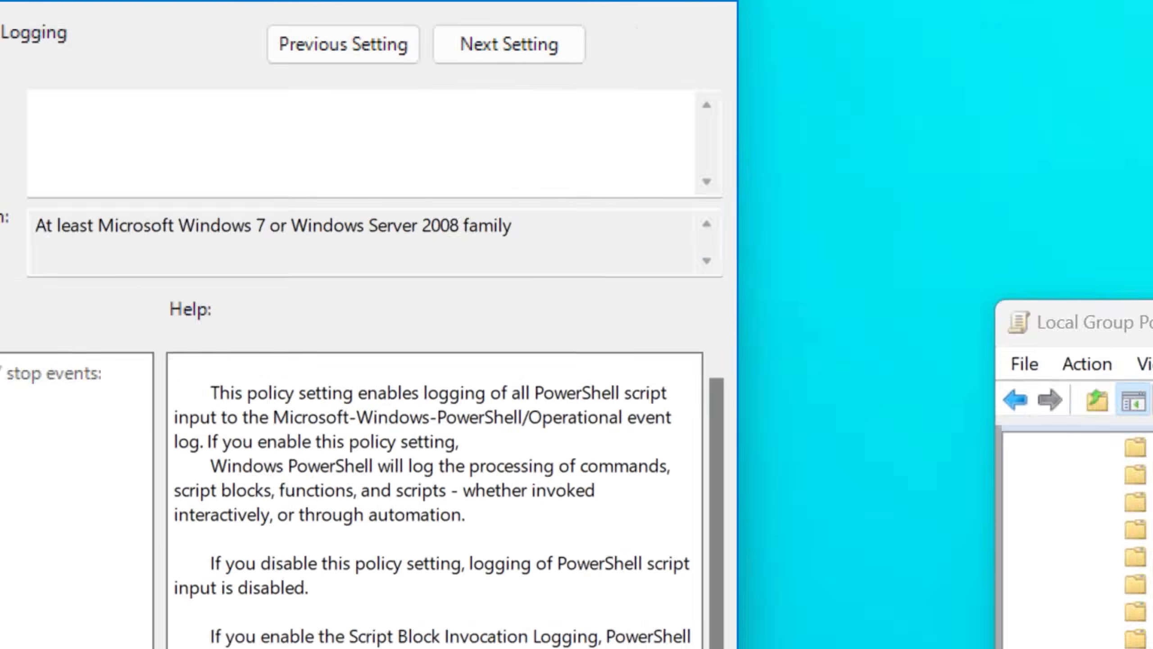
pyautogui.click(106, 218)
pyautogui.click(295, 440)
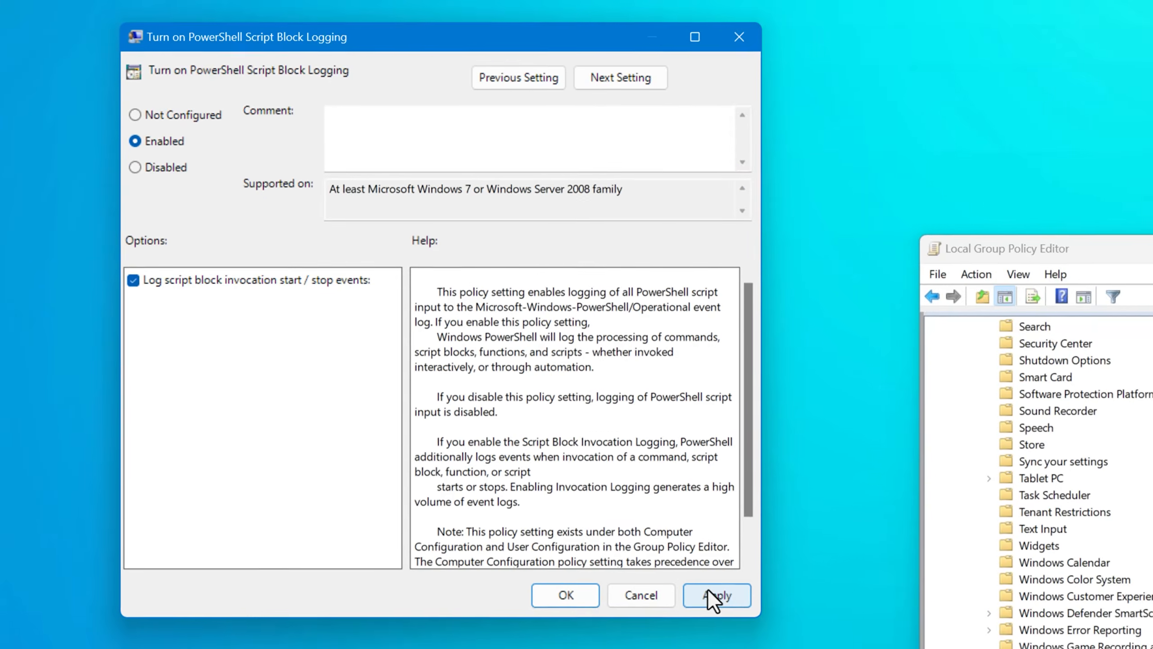
pyautogui.click(708, 590)
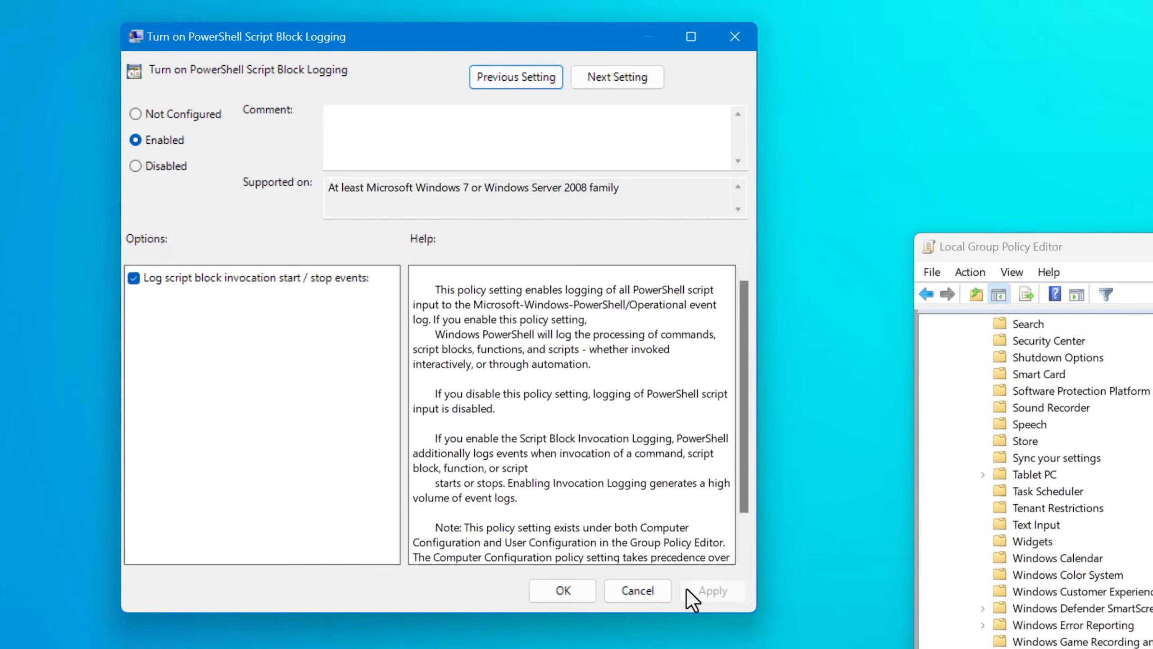
pyautogui.click(586, 598)
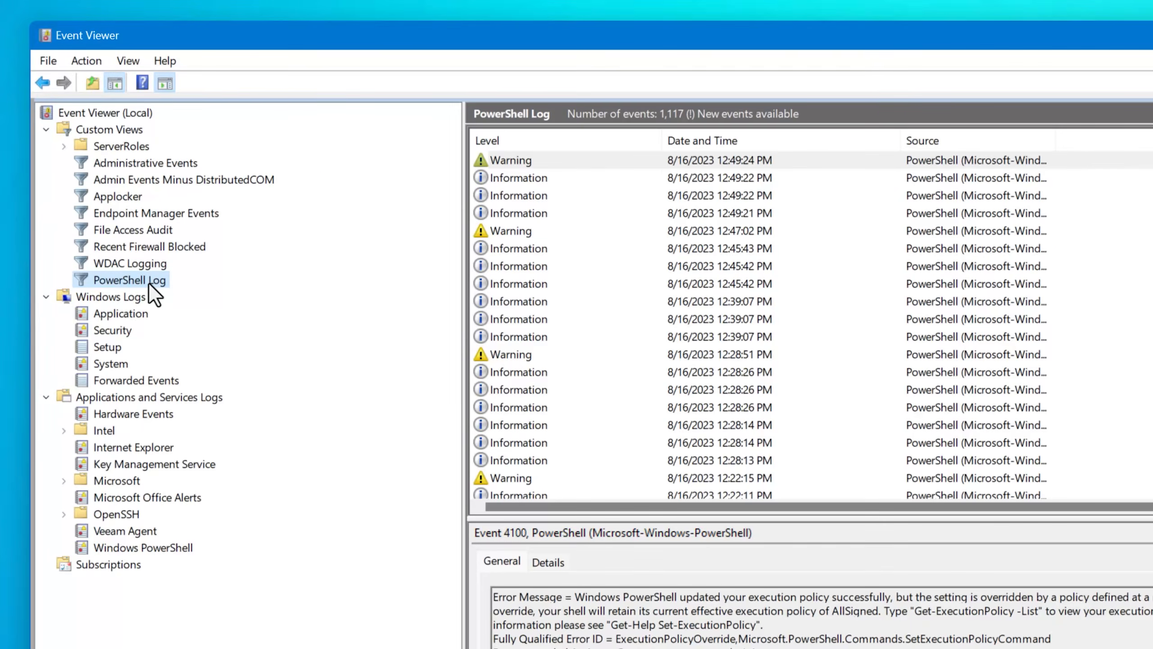
# Step: Browse Event Viewer to Microsoft > Windows > PowerShell > Operational and examine the message of the 2:36:53 PM warning event
pyautogui.click(151, 280)
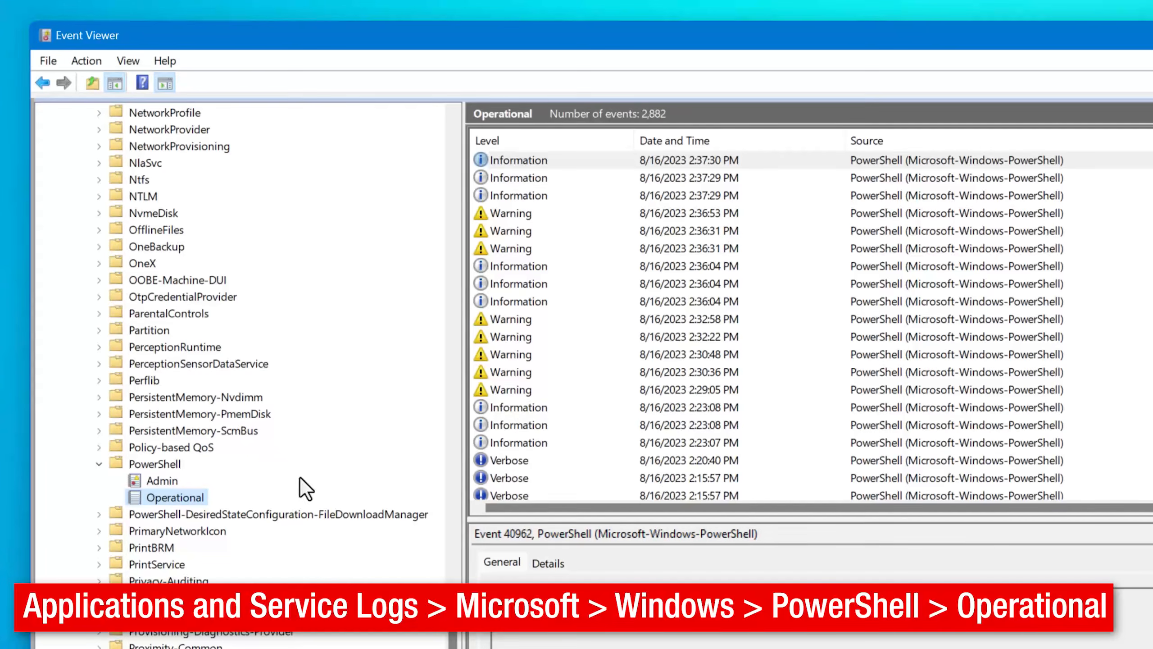
pyautogui.scroll(20, 300, 478)
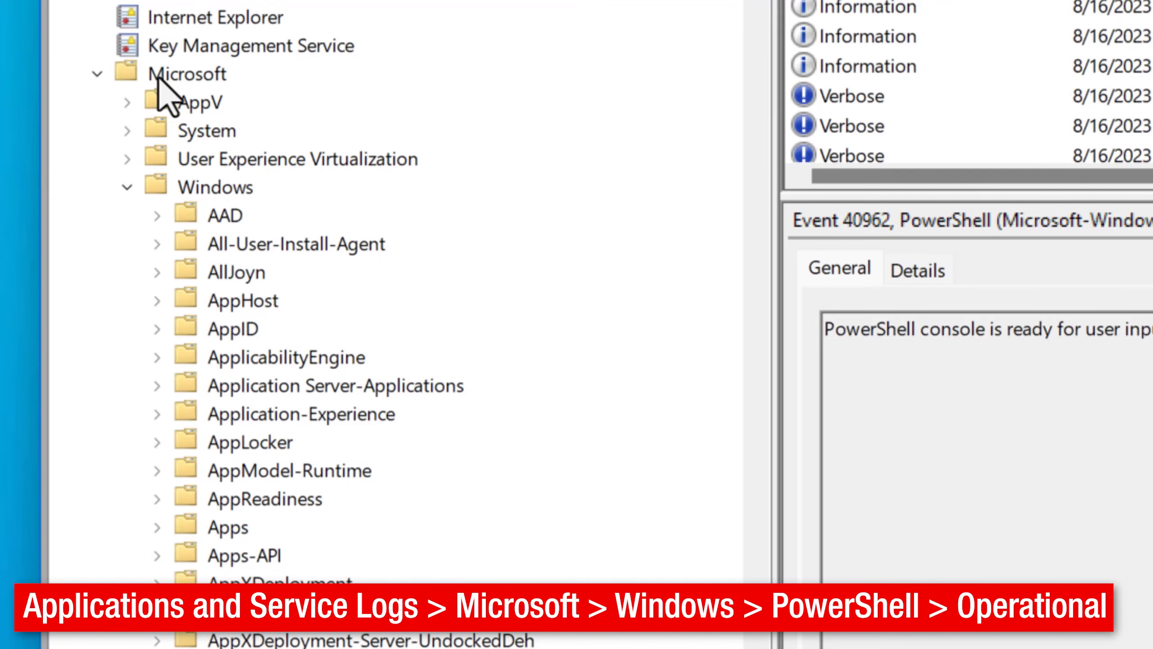
pyautogui.moveTo(754, 1); pyautogui.dragTo(695, 458)
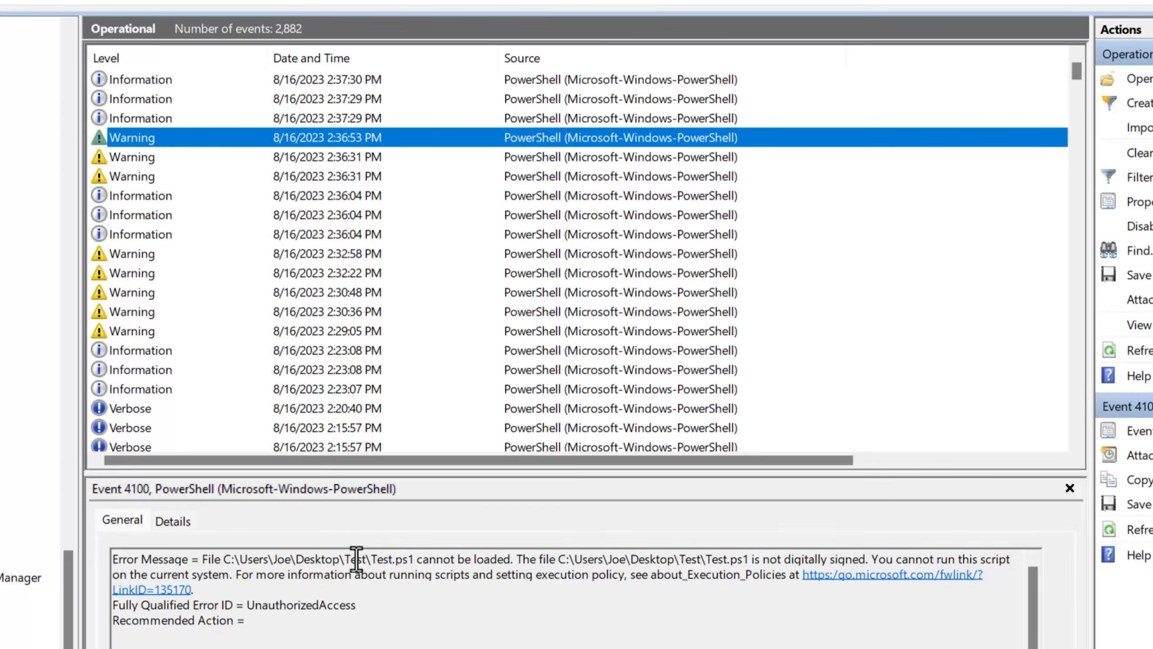
pyautogui.moveTo(413, 562); pyautogui.dragTo(119, 559)
pyautogui.click(413, 566)
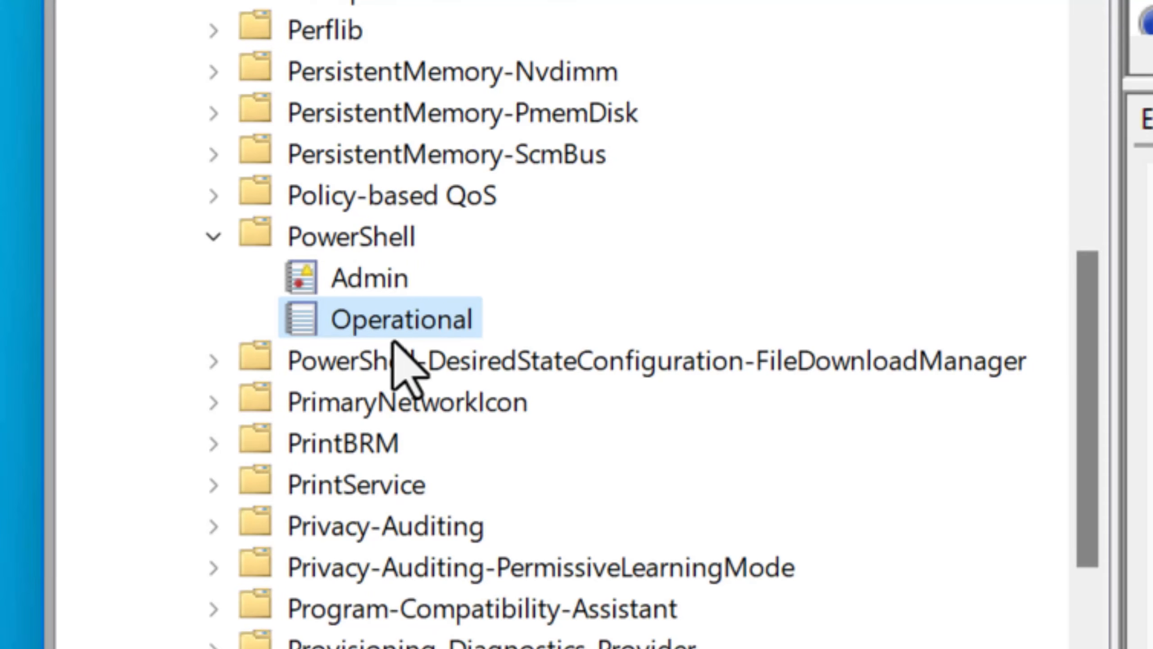
# Step: Show the actions available for the PowerShell Operational log and locate the PowerShell Log under Custom Views
pyautogui.rightClick(372, 327)
pyautogui.moveTo(1092, 461); pyautogui.dragTo(936, 262)
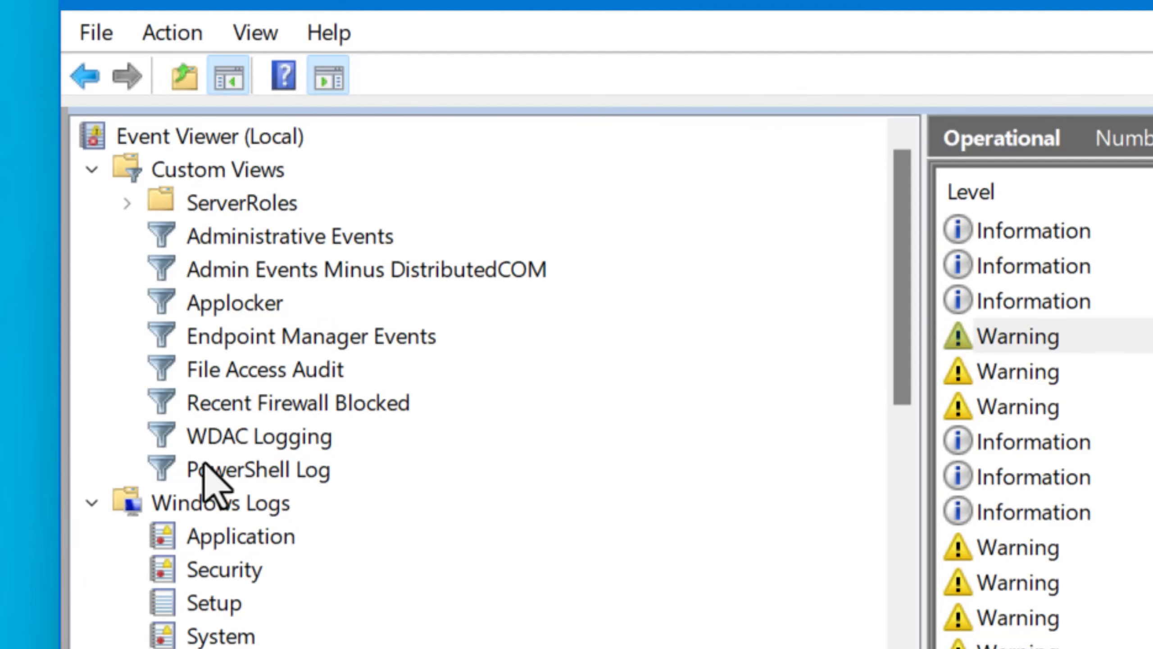
pyautogui.click(182, 171)
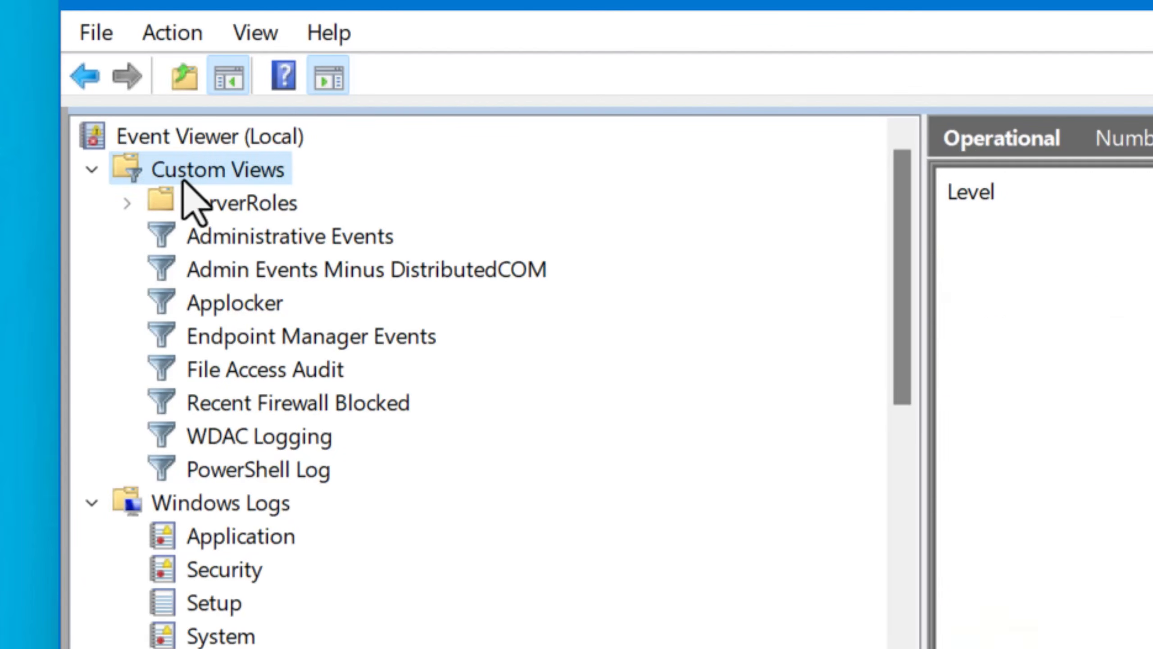
pyautogui.click(267, 476)
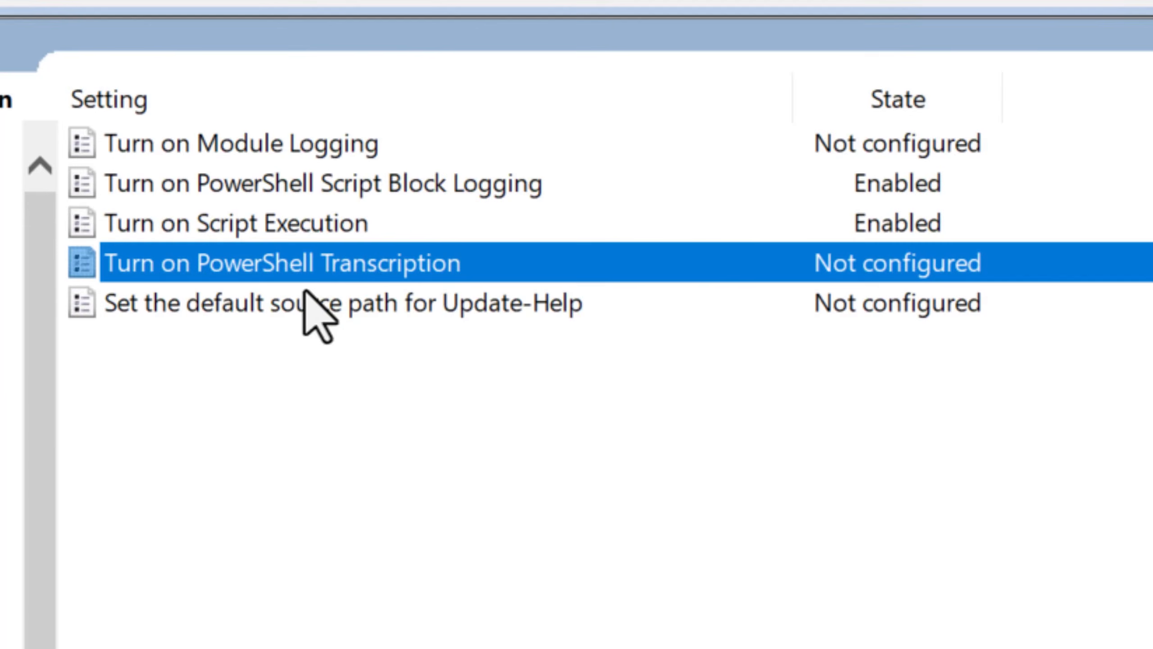
# Step: Open the Turn on PowerShell Transcription policy in Local Group Policy Editor and read its help text
pyautogui.doubleClick(219, 277)
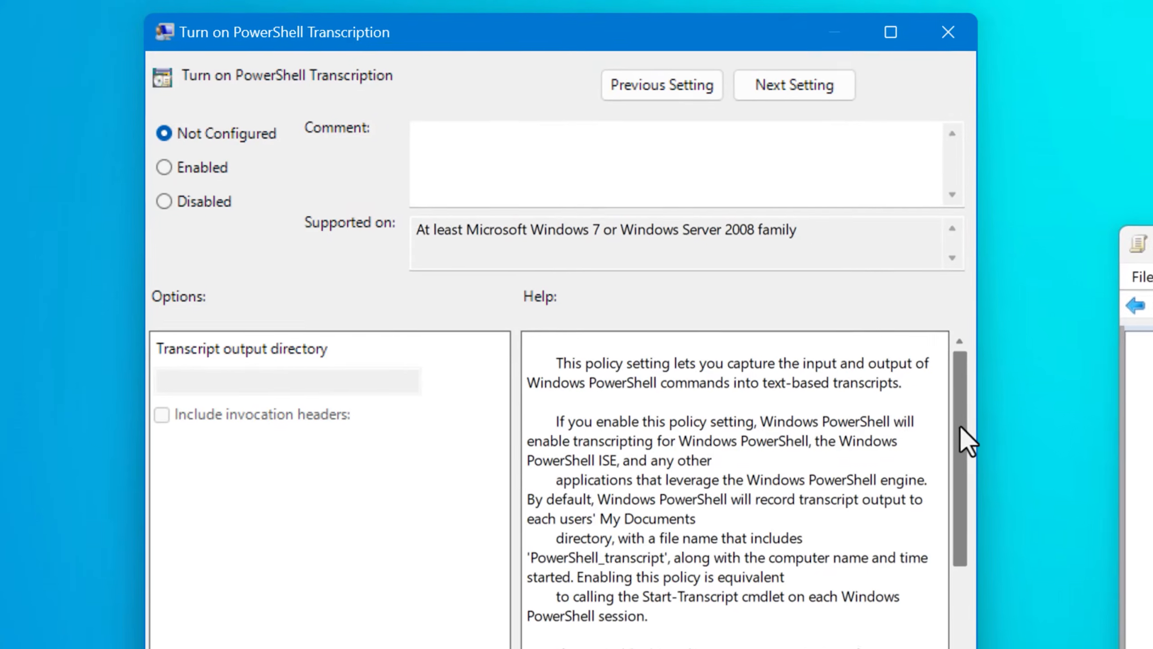
pyautogui.moveTo(960, 425); pyautogui.dragTo(1002, 390)
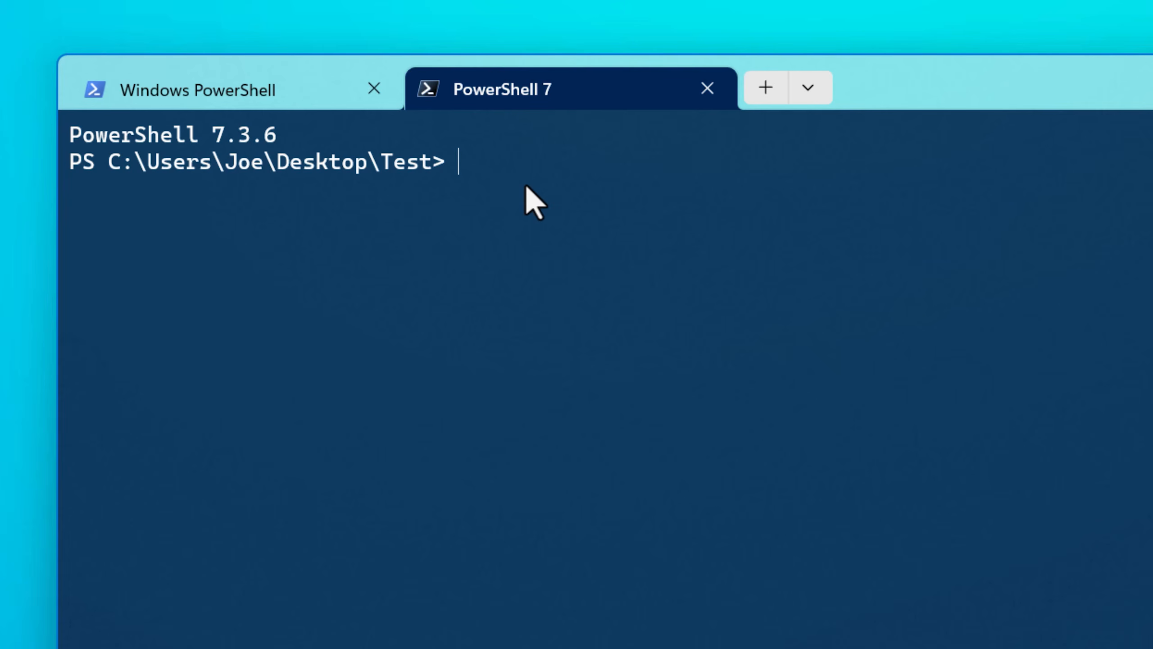
# Step: Review the earlier Windows PowerShell output, and run Get-ExecutionPolicy -List in PowerShell 7 to compare the scopes
pyautogui.click(273, 93)
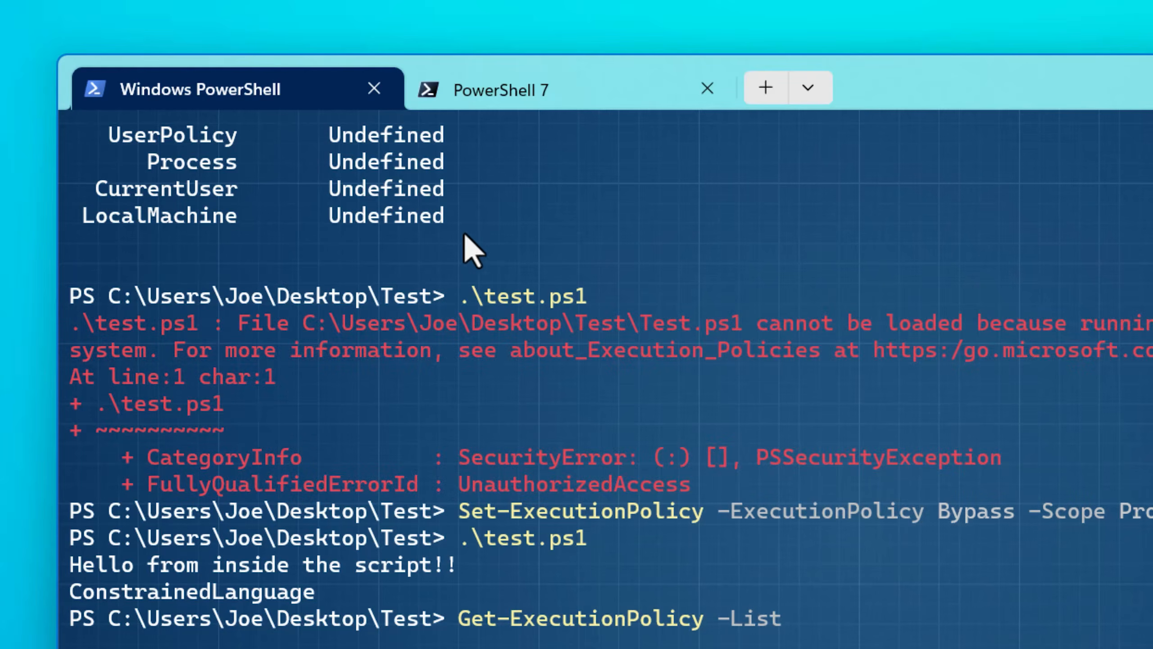
pyautogui.scroll(2, 463, 237)
pyautogui.click(535, 96)
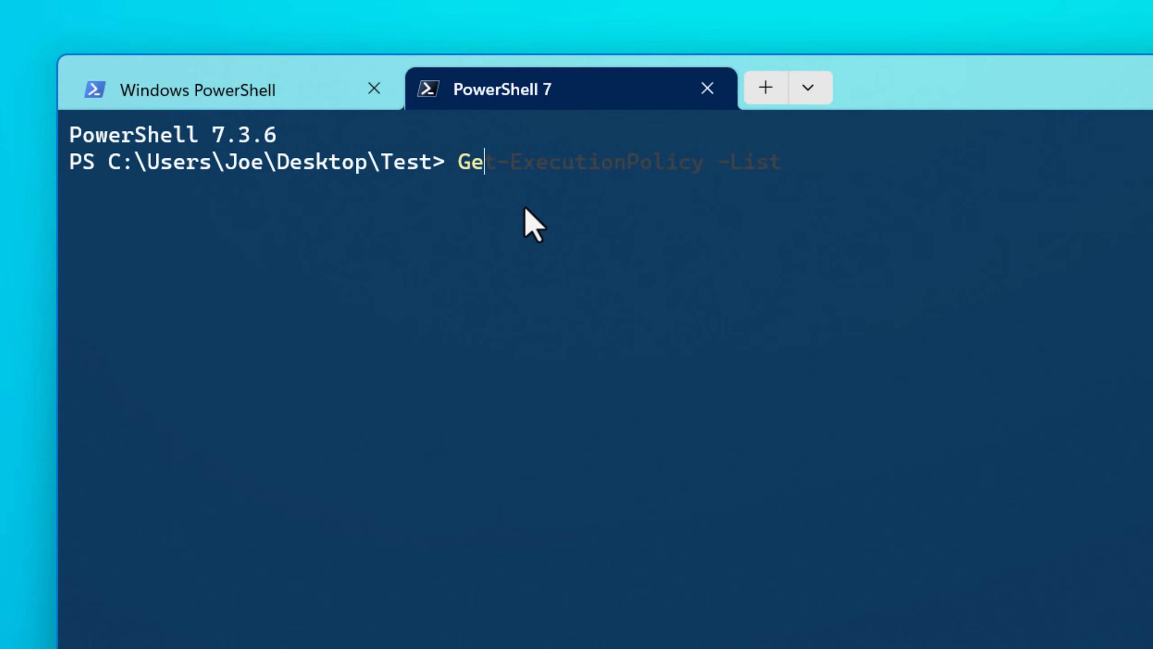
pyautogui.write('Get-')
pyautogui.press('Right')
pyautogui.press('Return')
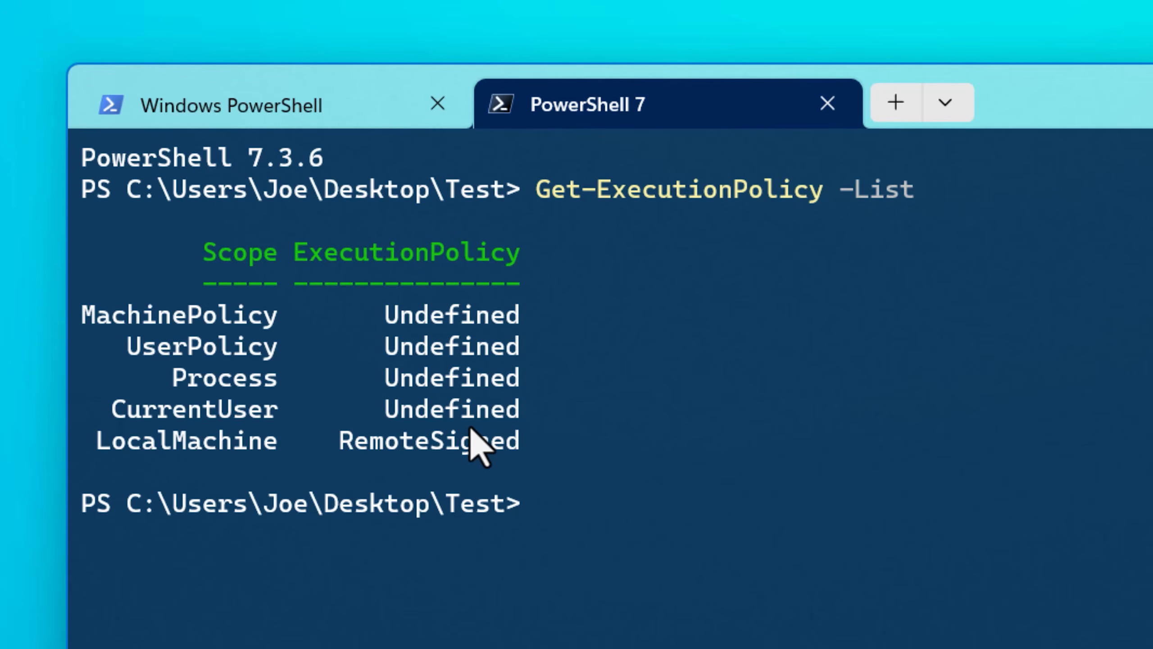
# Step: Examine the LocalMachine execution policy, and run .\test.ps1 in the PowerShell 7 session
pyautogui.moveTo(341, 443); pyautogui.dragTo(520, 452)
pyautogui.click(520, 452)
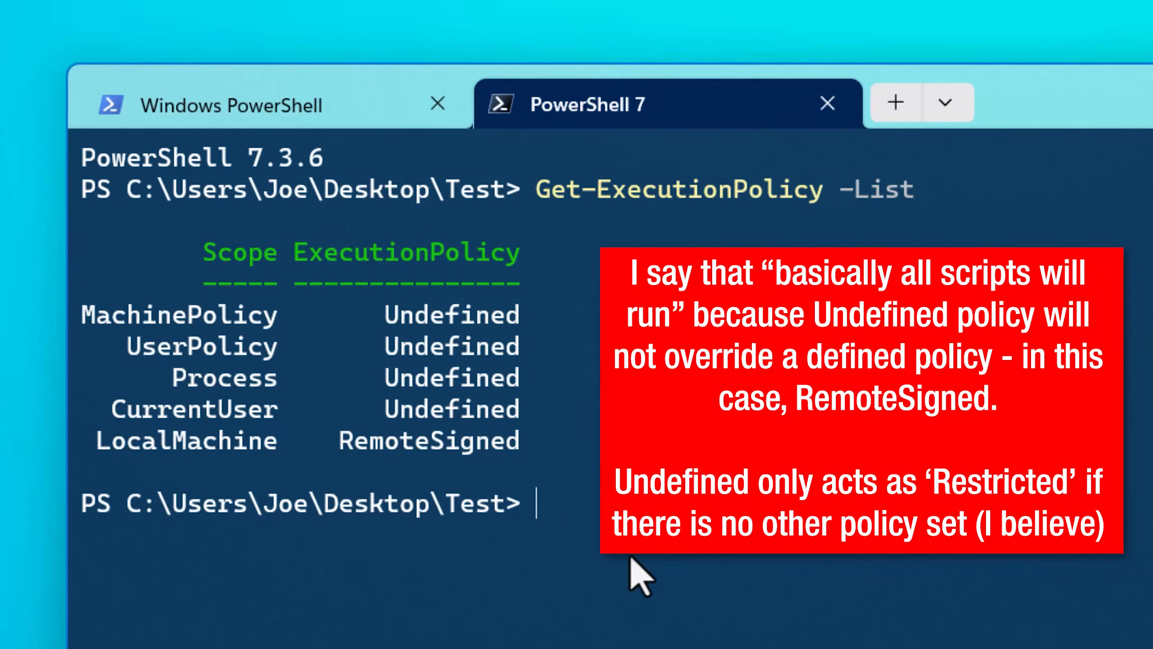
pyautogui.write('test.ps1')
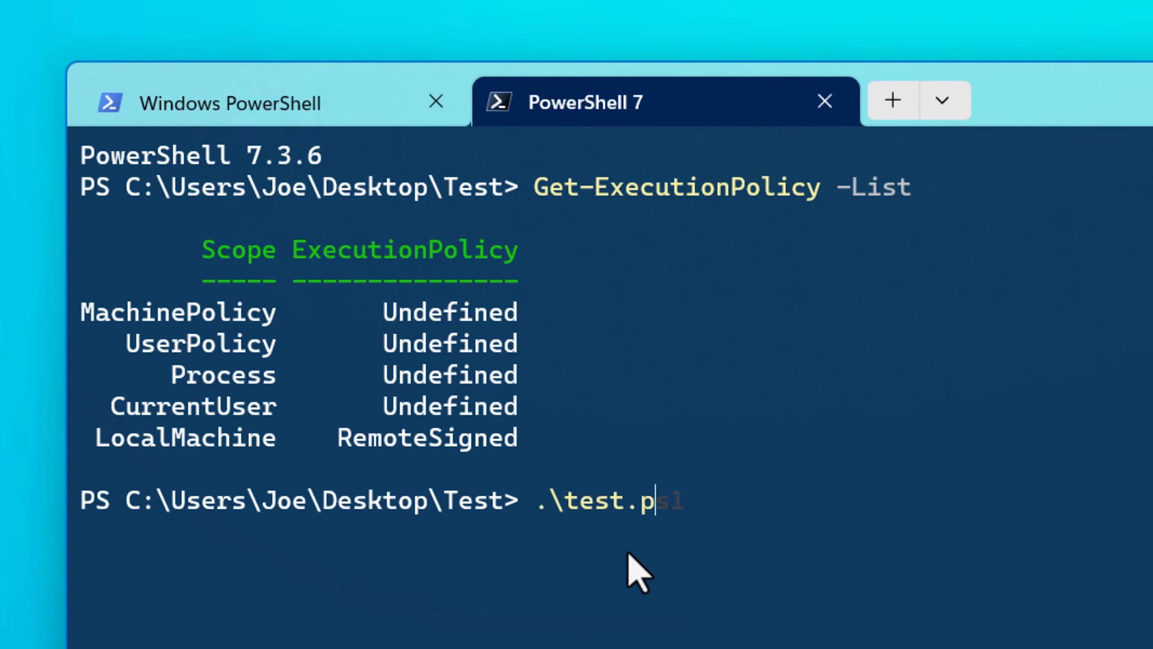
pyautogui.press('Return')
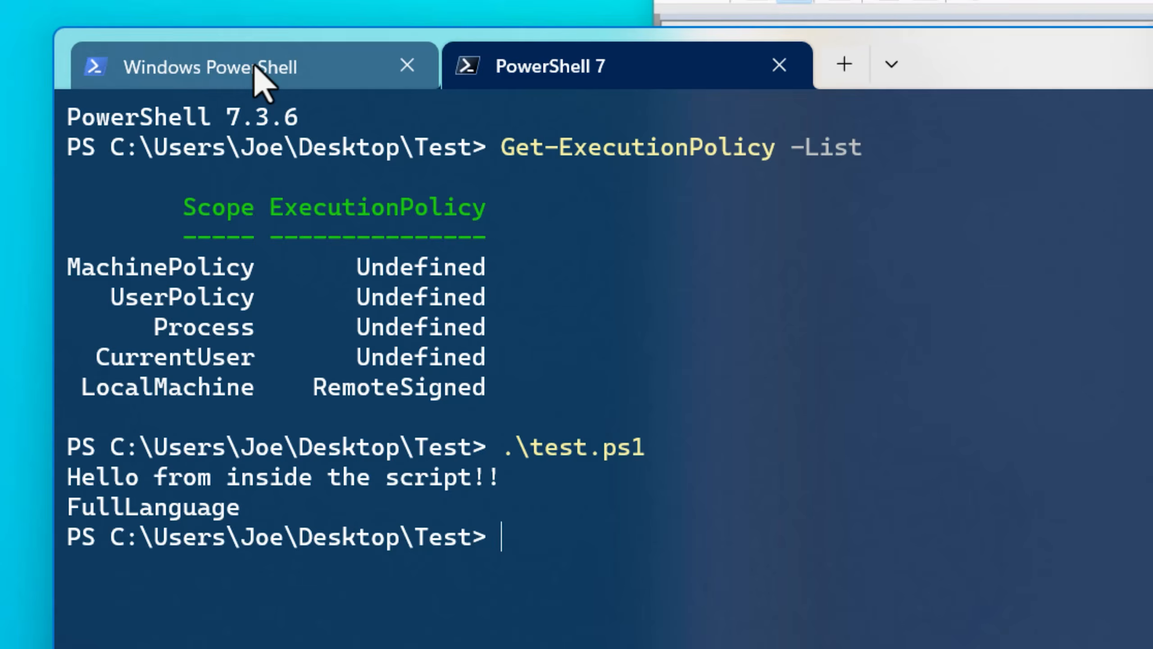
# Step: Try running .\test.ps1 in the Windows PowerShell session, and return to PowerShell 7
pyautogui.click(257, 70)
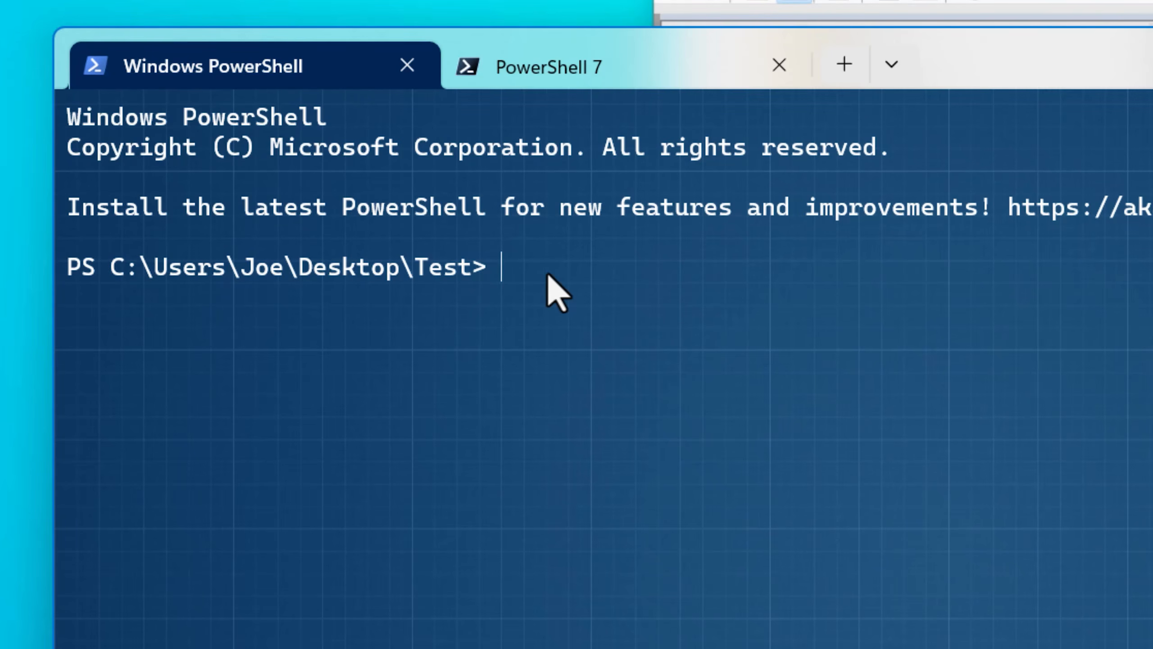
pyautogui.write('.\\test.ps1')
pyautogui.press('Return')
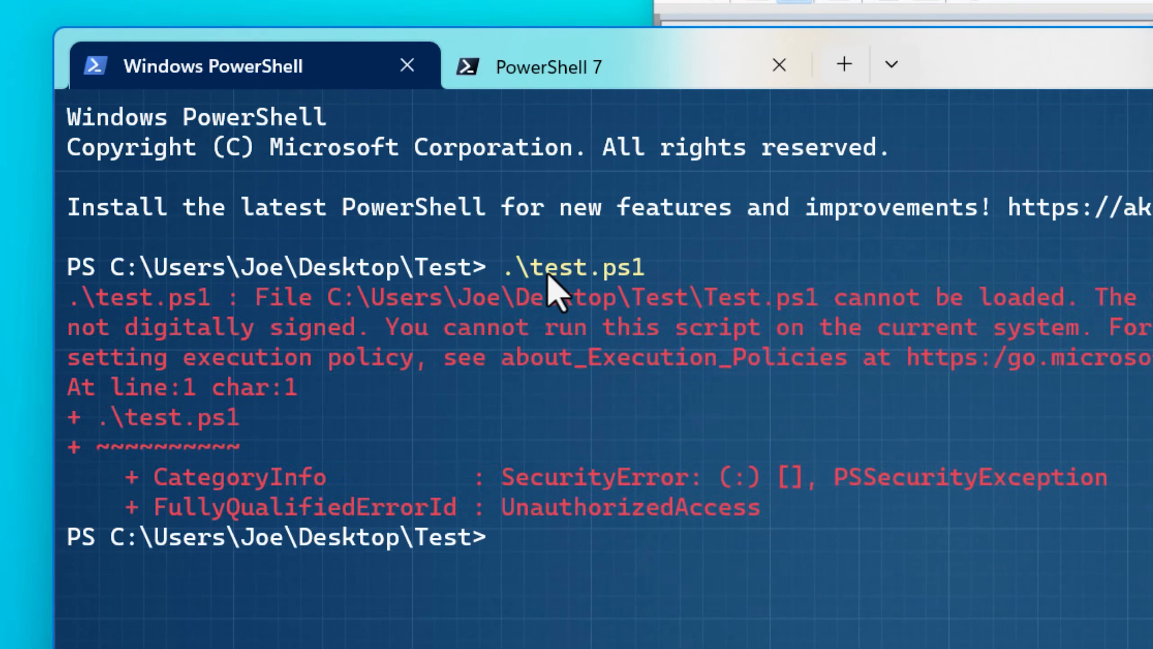
pyautogui.click(602, 72)
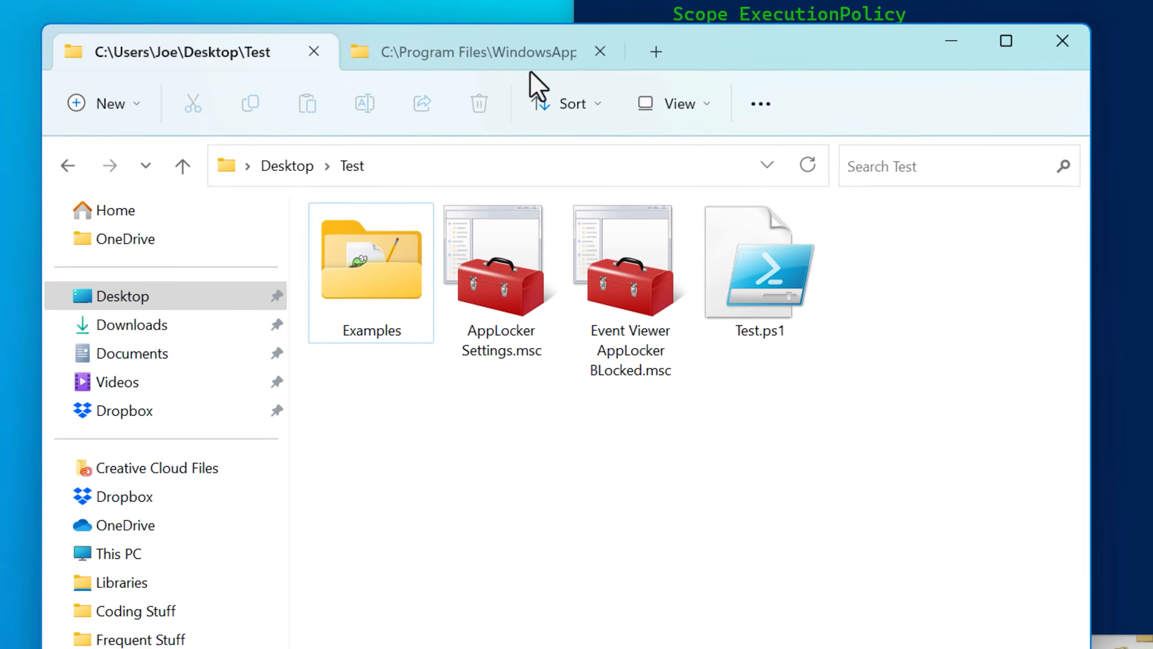
# Step: Find the PowerShell 7 program folder in File Explorer and change the administrator session's directory to C:\Program Files\WindowsApps\Microsoft.PowerShell_7.3.6.0_x64__8wekyb3d8bbwe
pyautogui.click(481, 52)
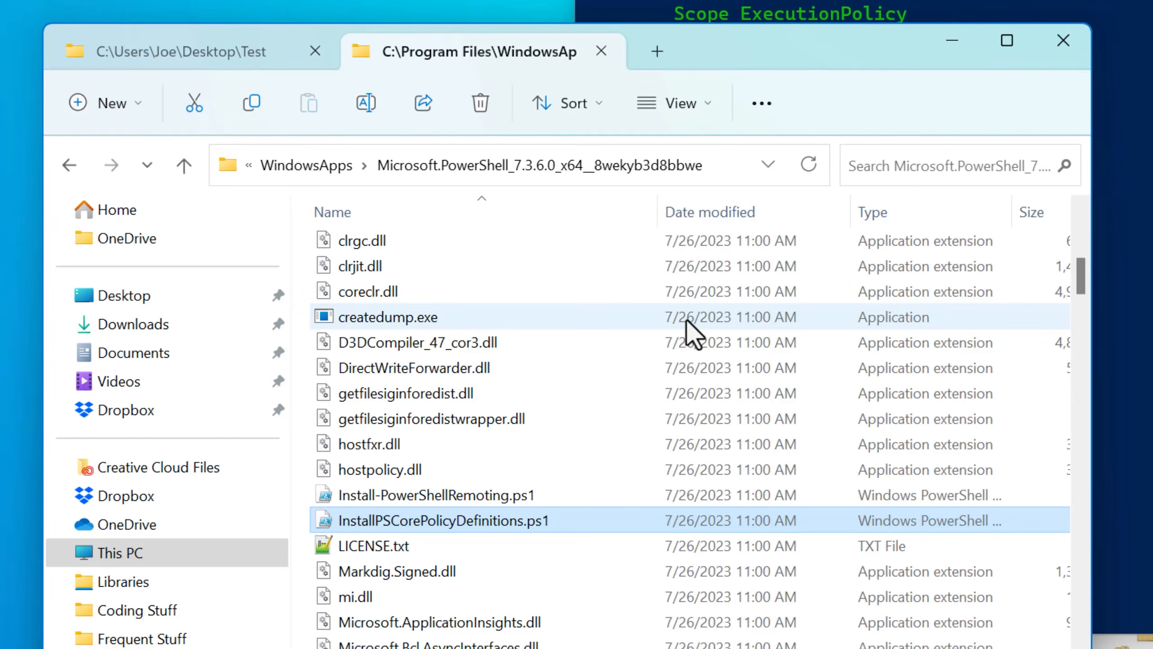
pyautogui.moveTo(1093, 336); pyautogui.dragTo(1152, 336)
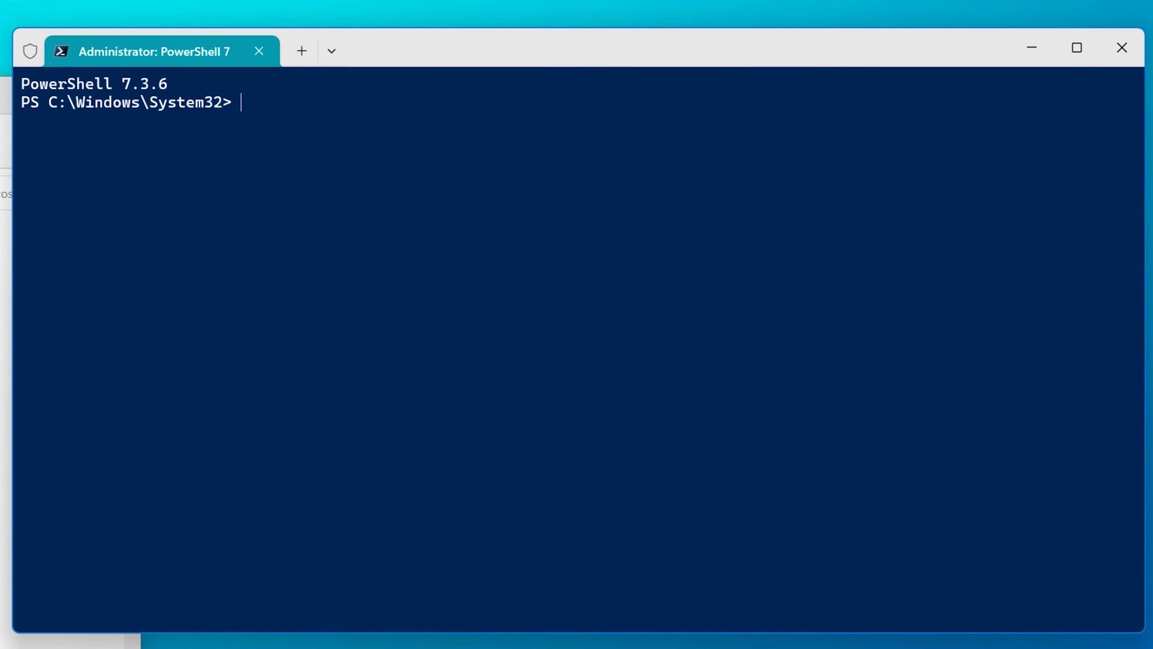
pyautogui.hotkey('alt', 'Tab')
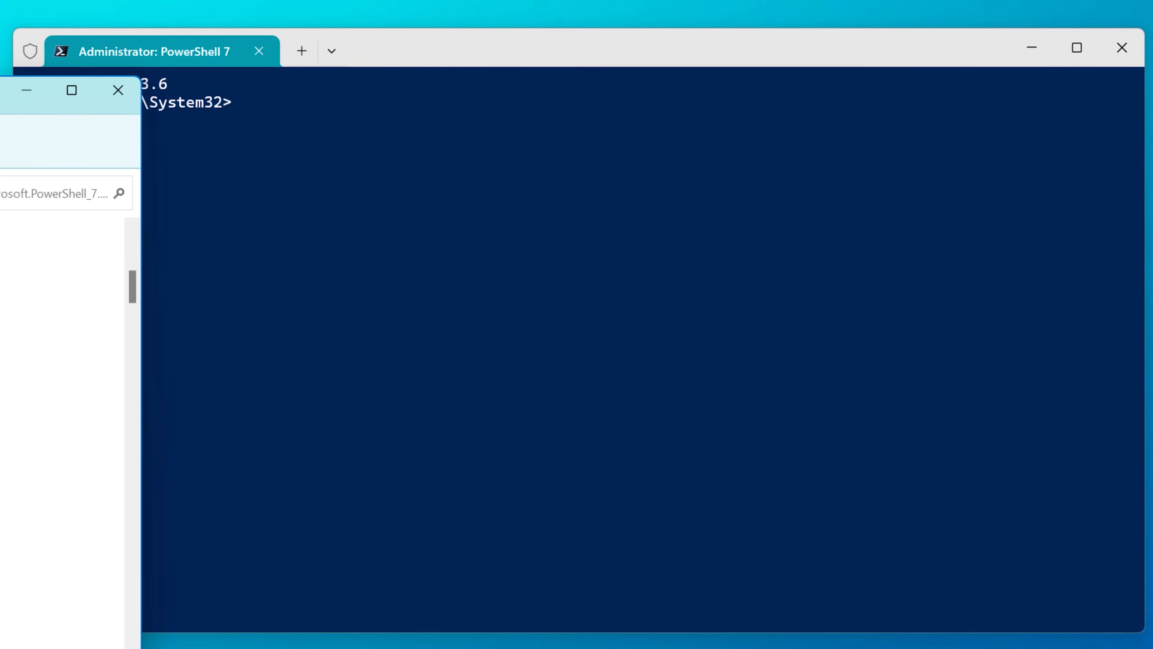
pyautogui.click(484, 55)
pyautogui.write('cd "')
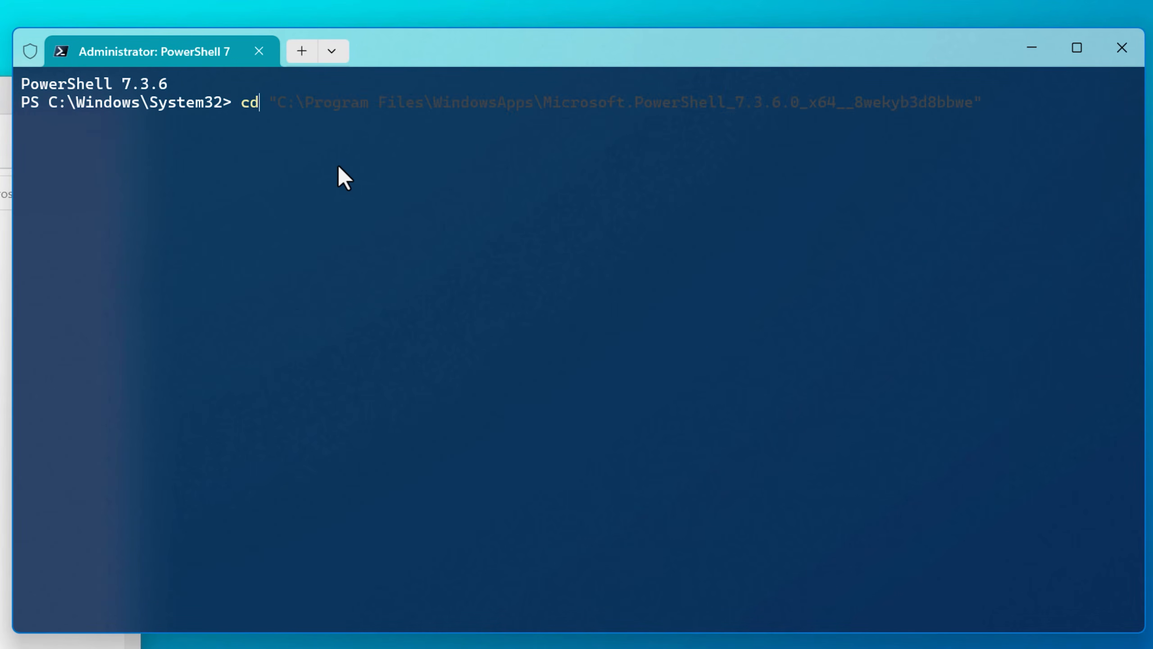
pyautogui.write('C:\\Program Files\\WindowsApps\\Microsoft.PowerShell_7.3.6.0_x64__8wekyb3d8bbwe')
pyautogui.write('"')
pyautogui.press('Return')
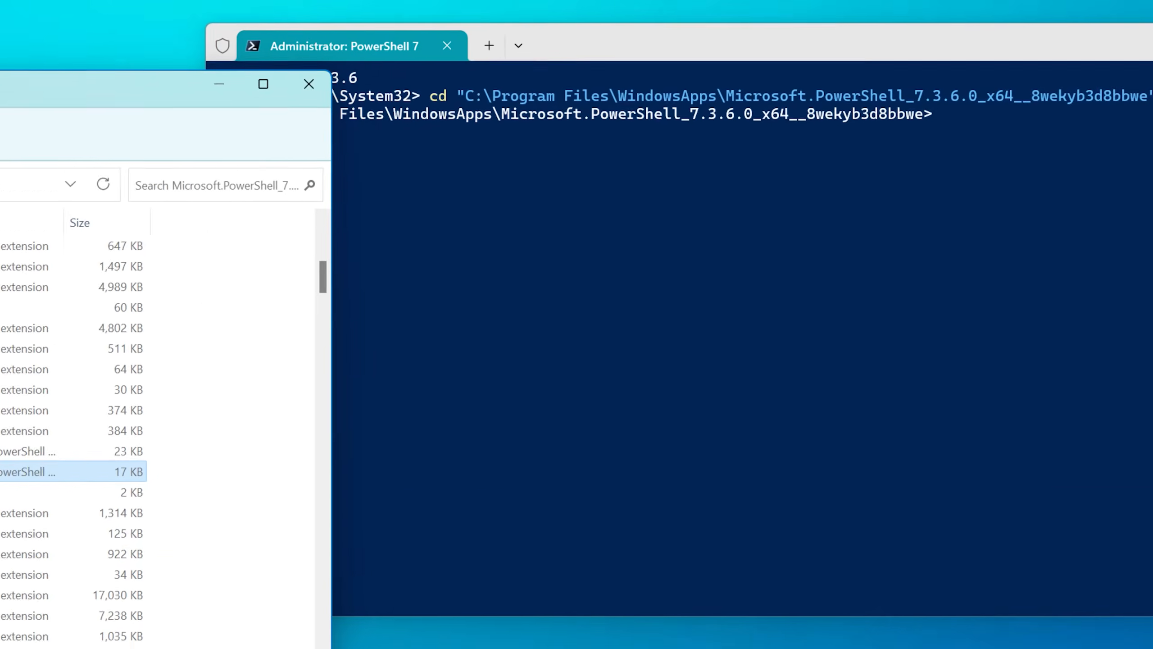
# Step: Copy the name InstallPSCorePolicyDefinitions.ps1 from the file's properties, run that script in administrator PowerShell 7, and minimize the terminal
pyautogui.rightClick(232, 438)
pyautogui.click(298, 401)
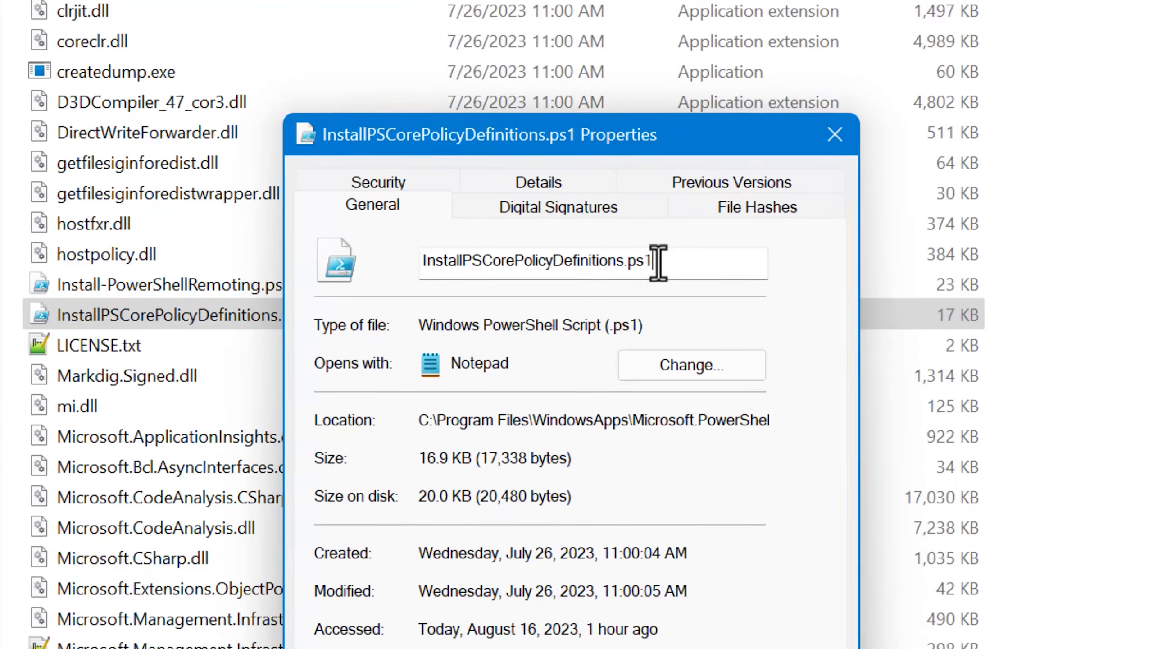
pyautogui.moveTo(458, 405); pyautogui.dragTo(308, 409)
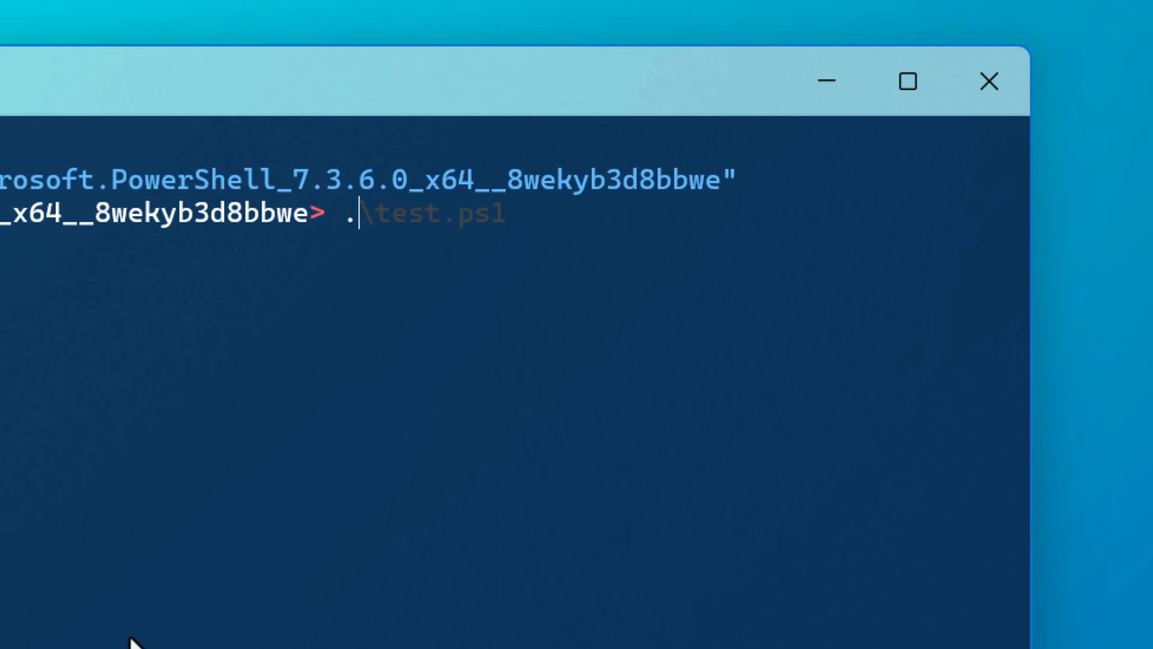
pyautogui.write('InstallPSCorePolicyDefinitions.ps1')
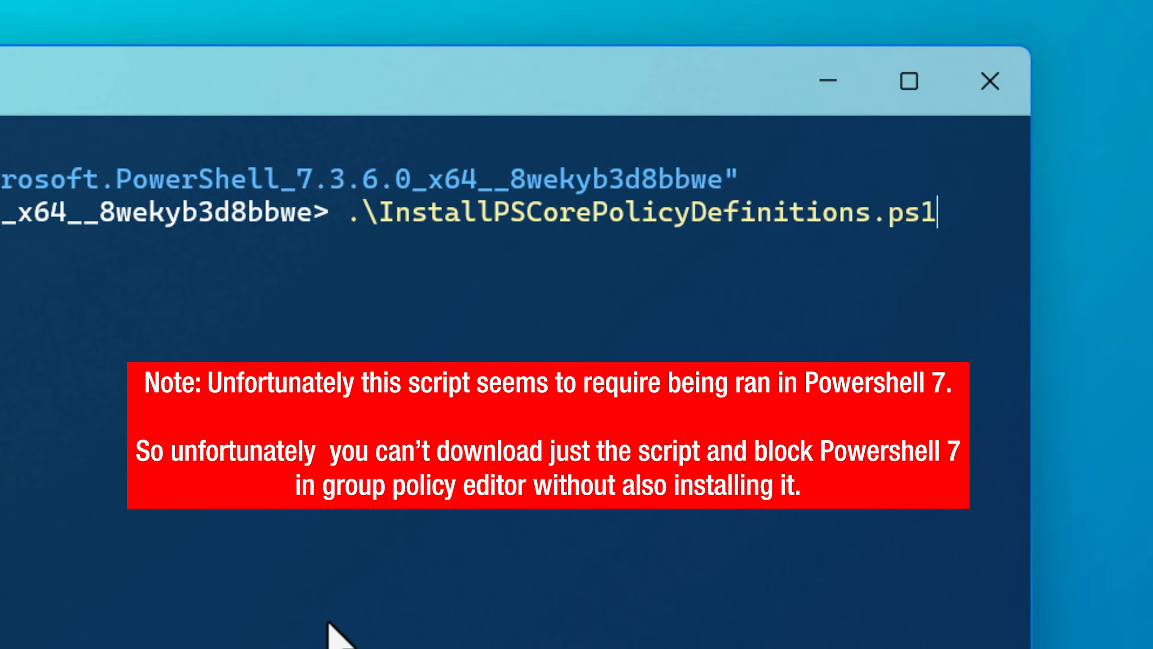
pyautogui.press('Return')
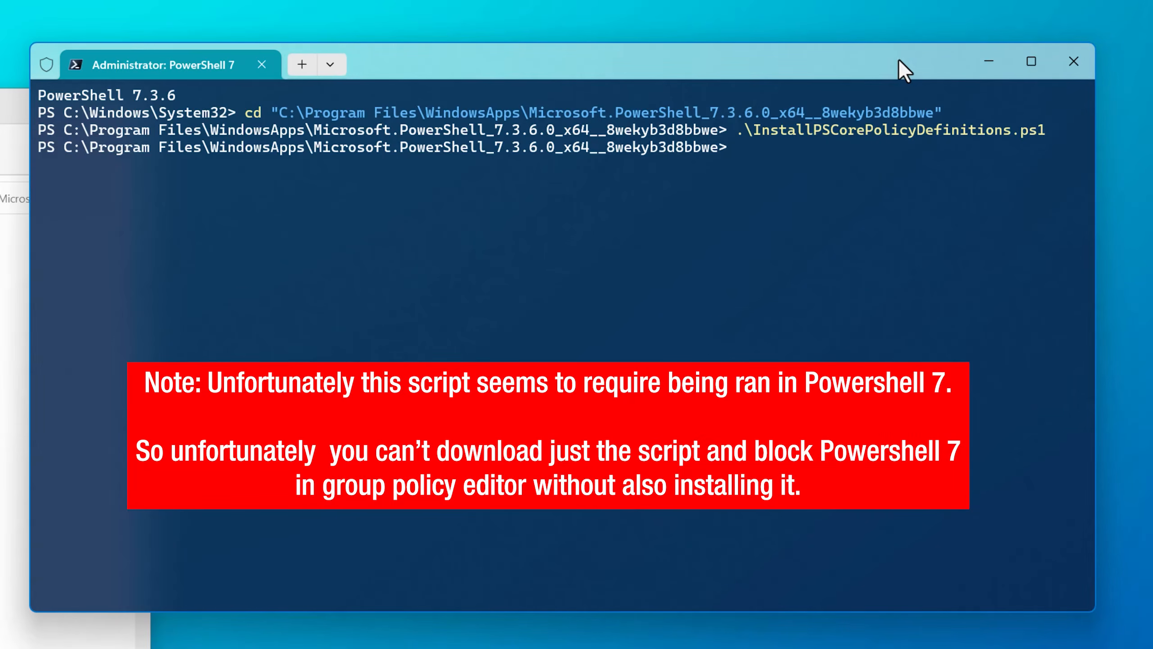
pyautogui.click(989, 60)
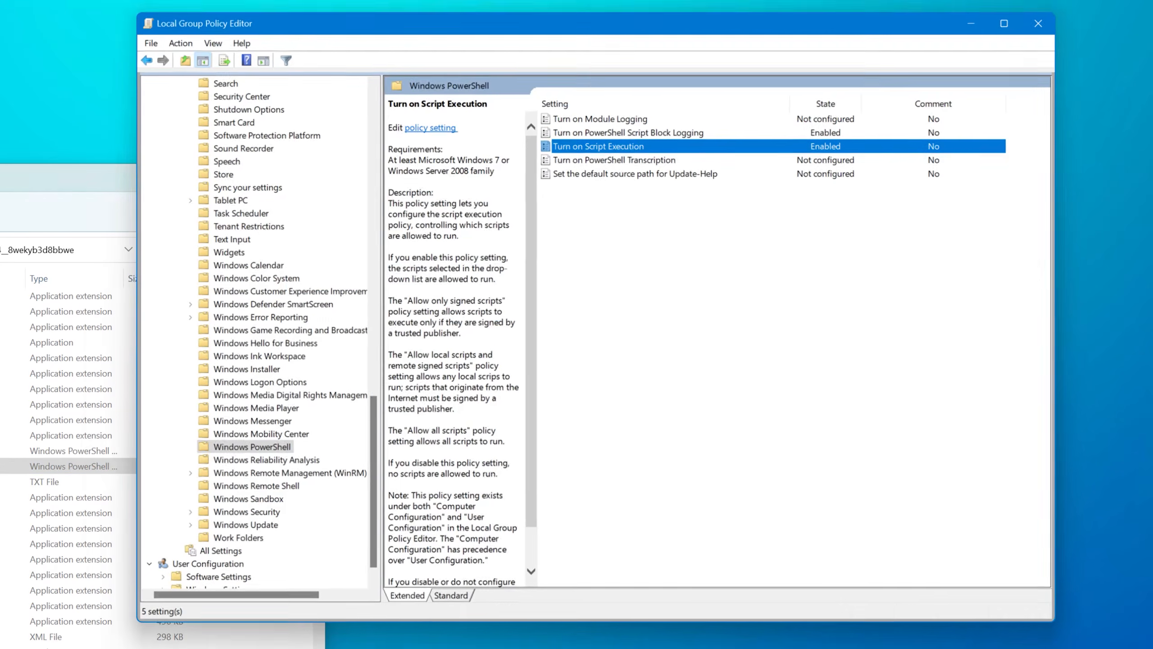
# Step: Collapse Windows Components in Local Group Policy Editor and show the PowerShell Core settings under Computer Configuration > Administrative Templates
pyautogui.moveTo(377, 429); pyautogui.dragTo(376, 114)
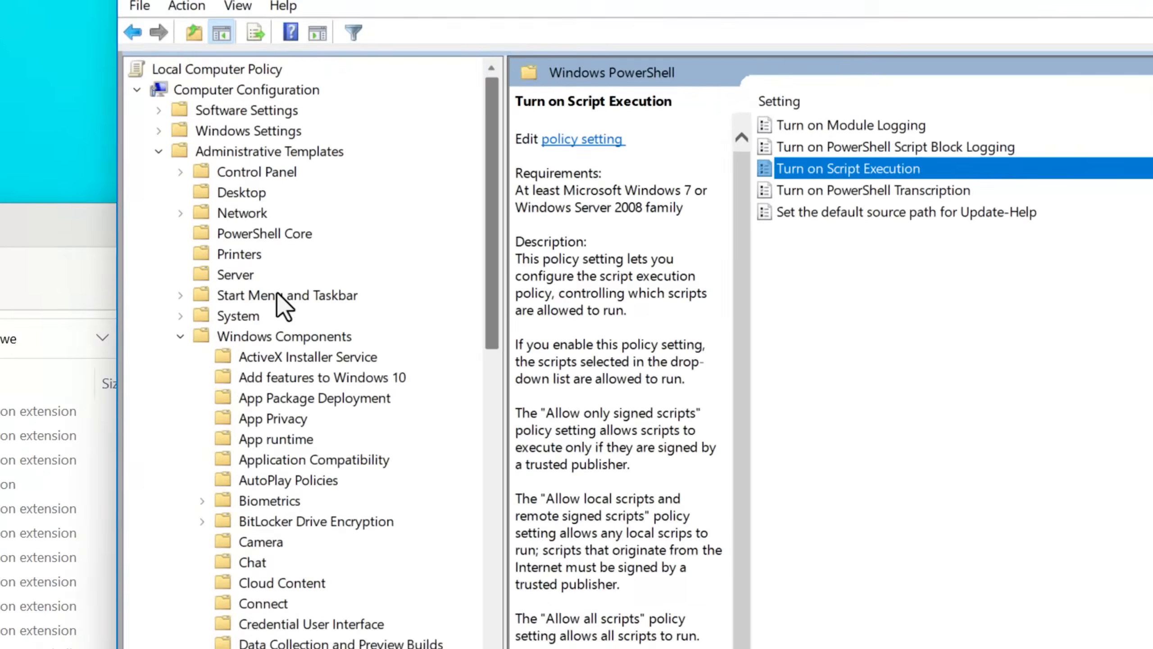
pyautogui.click(180, 329)
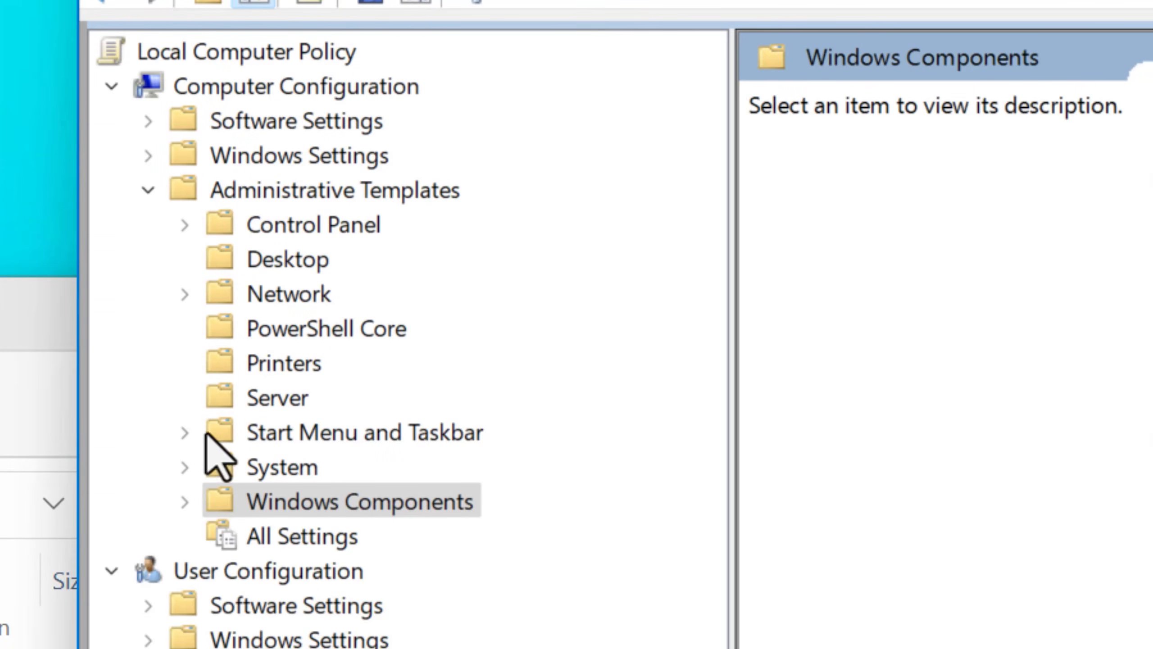
pyautogui.click(314, 327)
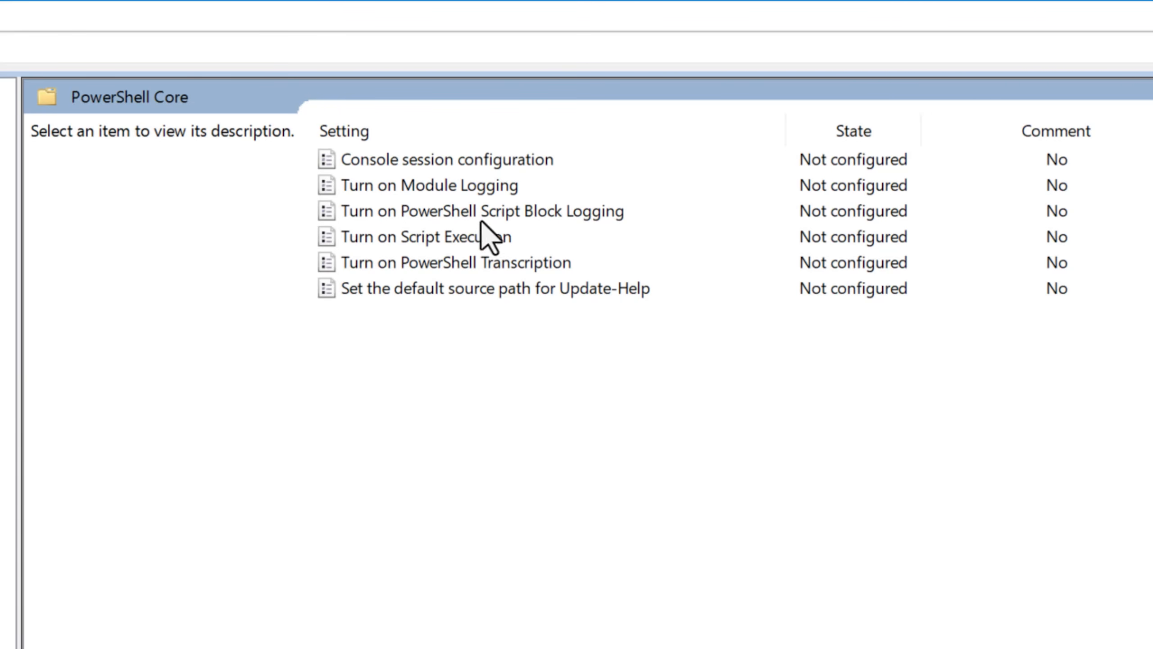
# Step: Compare the settings under Windows Components > Windows PowerShell with those in the PowerShell Core folder
pyautogui.click(100, 274)
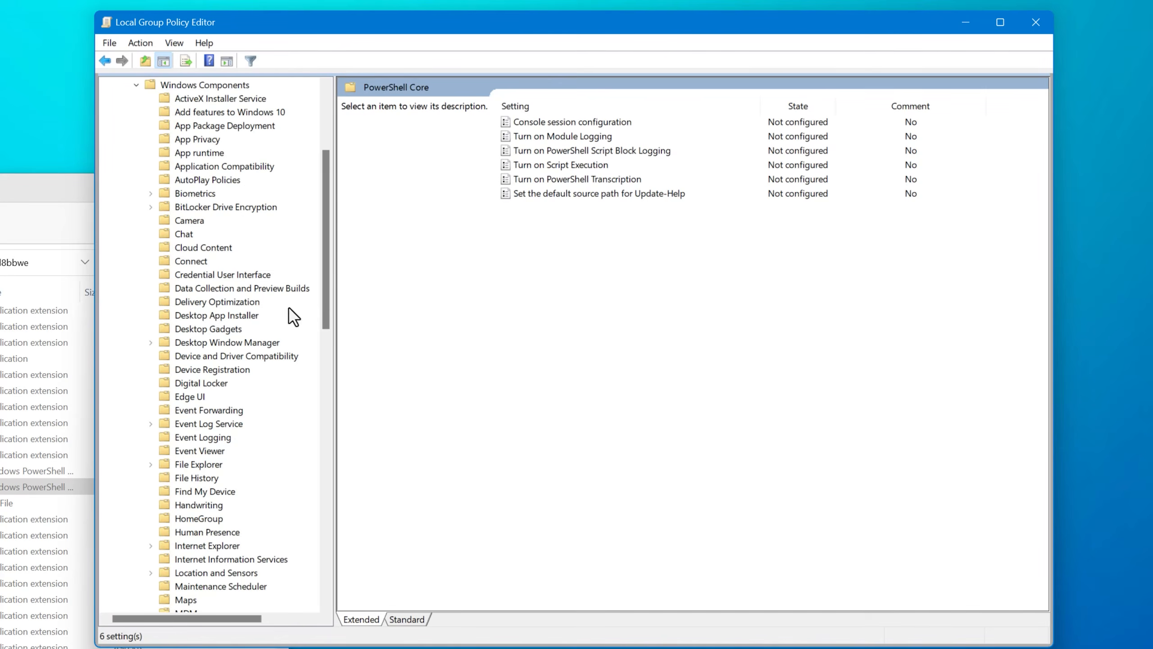
pyautogui.moveTo(329, 290); pyautogui.dragTo(311, 569)
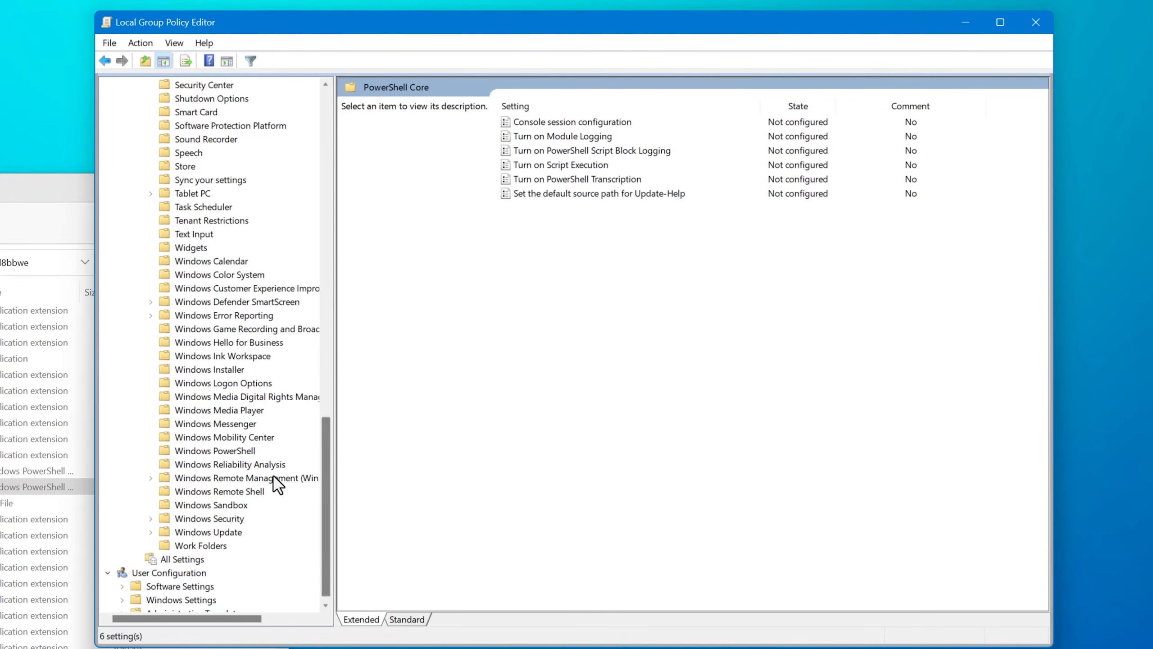
pyautogui.click(200, 452)
pyautogui.moveTo(328, 469); pyautogui.dragTo(325, 173)
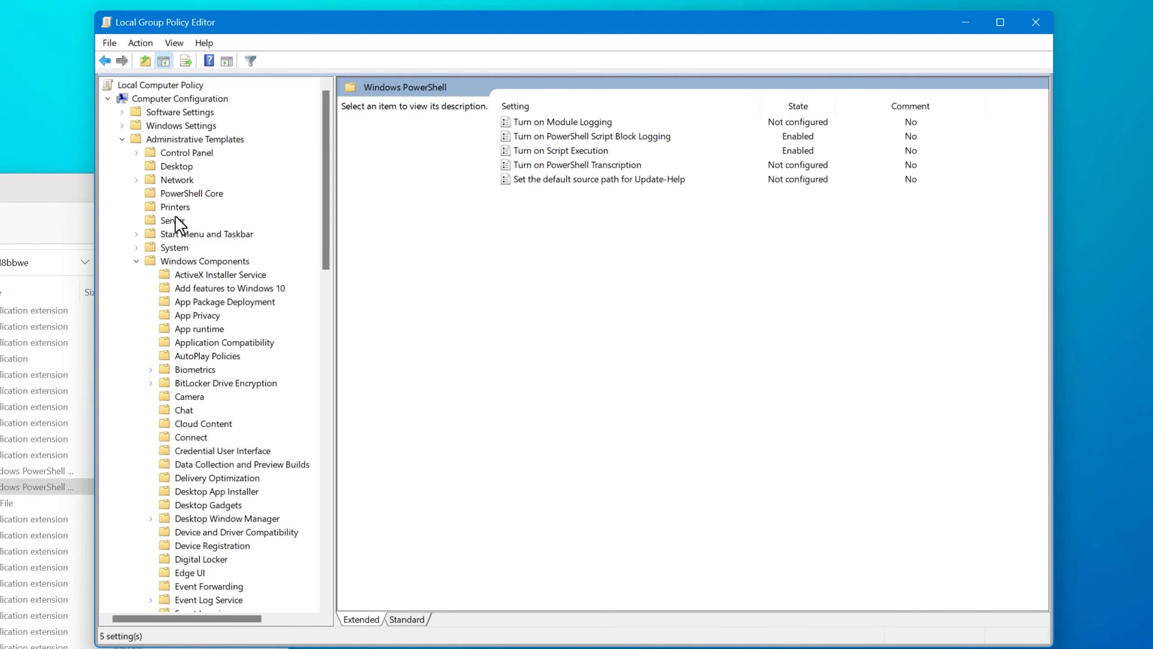
pyautogui.click(170, 194)
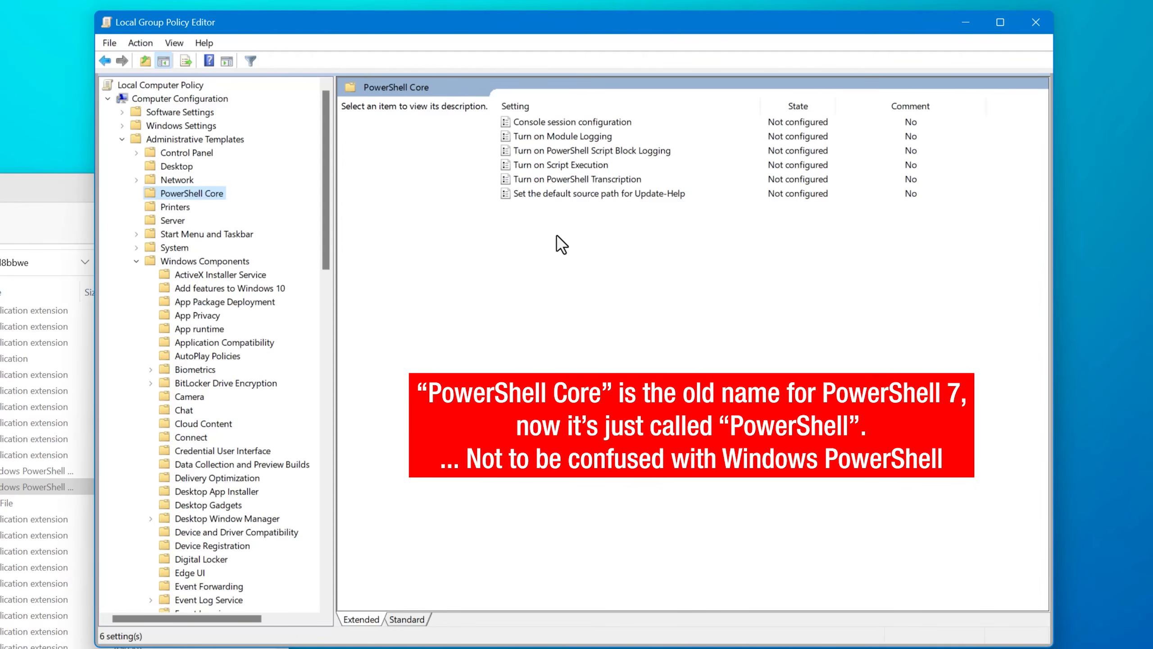
# Step: Enable PowerShell Core's Turn on Script Execution with Use Windows PowerShell Policy setting checked and Execution Policy set to Allow only signed scripts
pyautogui.doubleClick(566, 166)
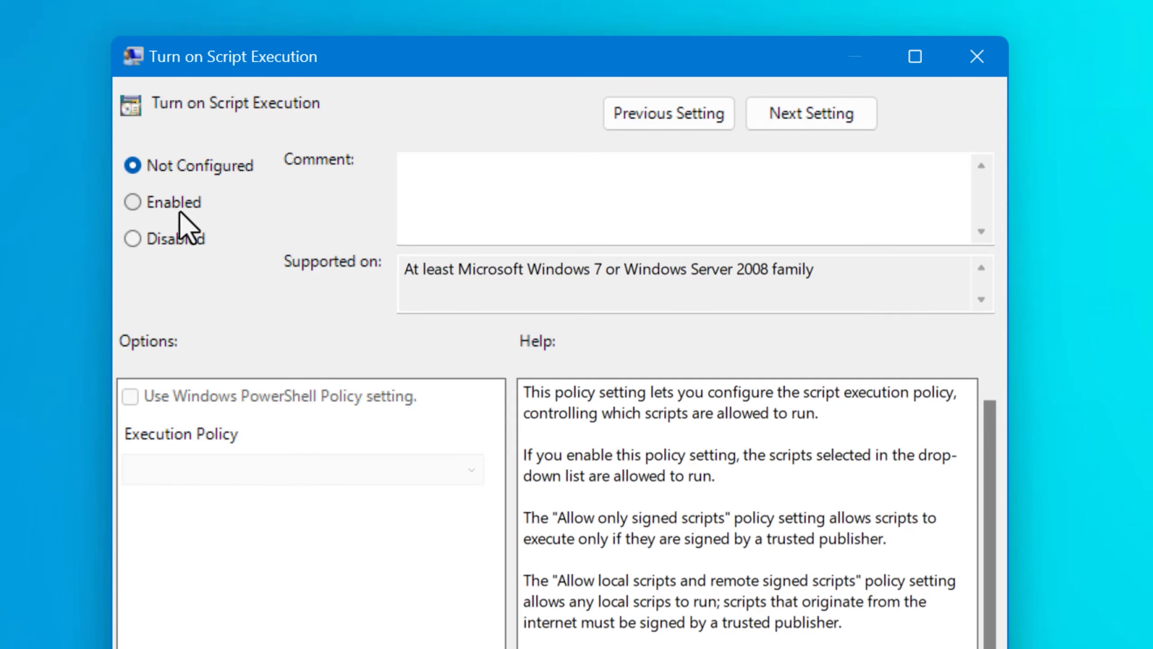
pyautogui.click(177, 205)
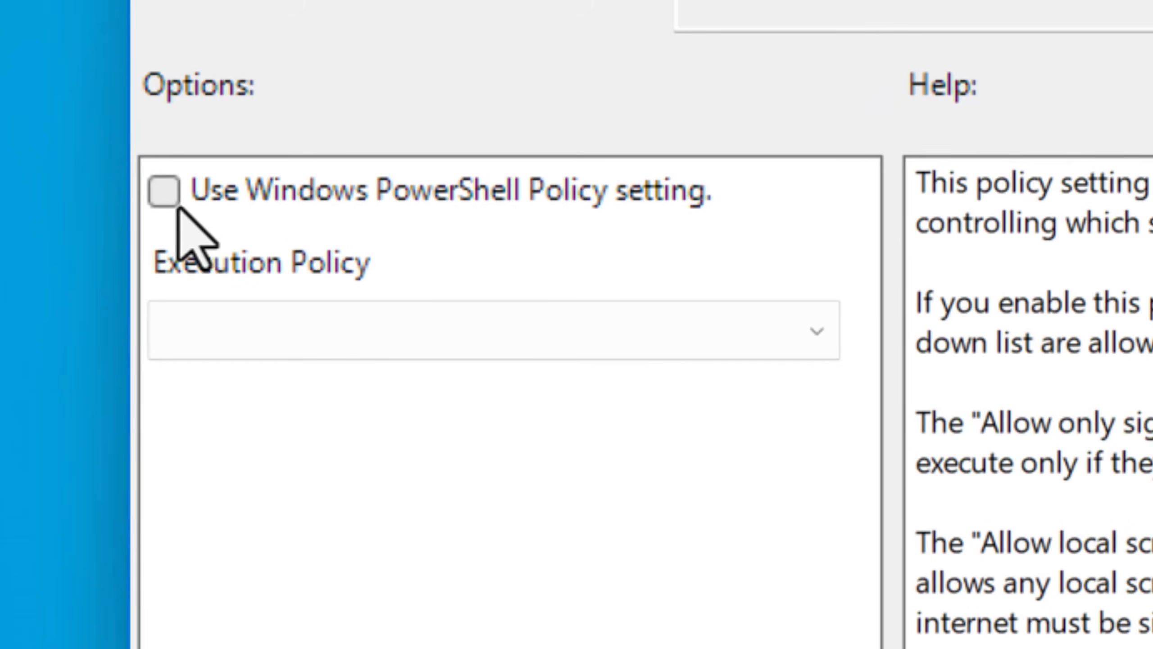
pyautogui.click(349, 200)
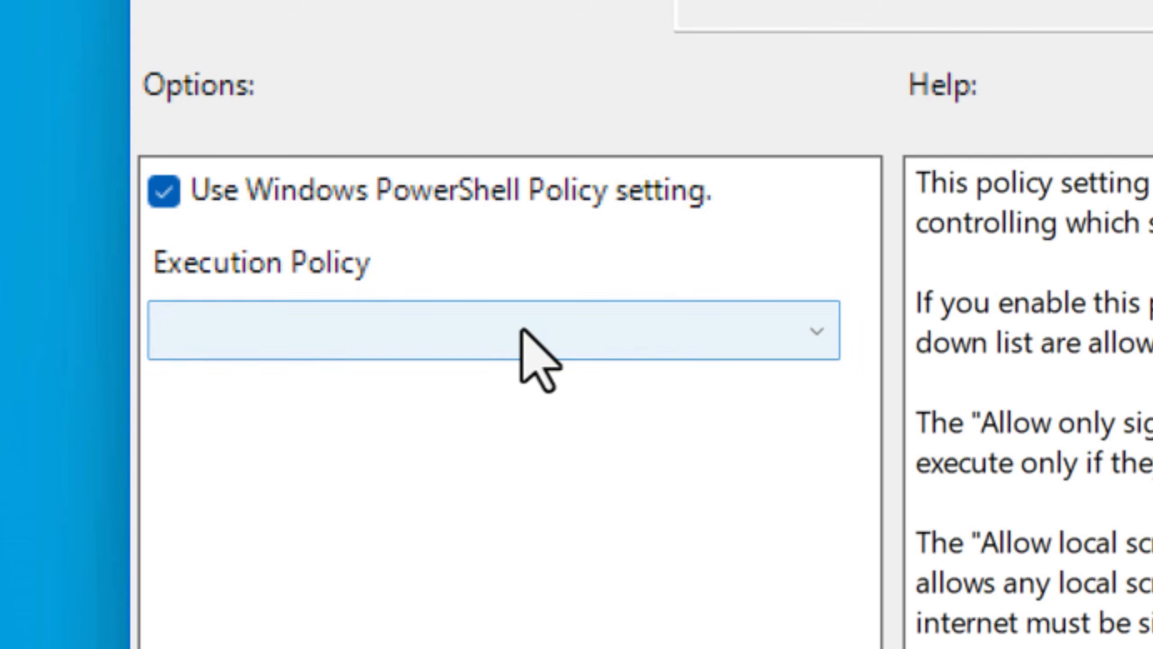
pyautogui.click(527, 348)
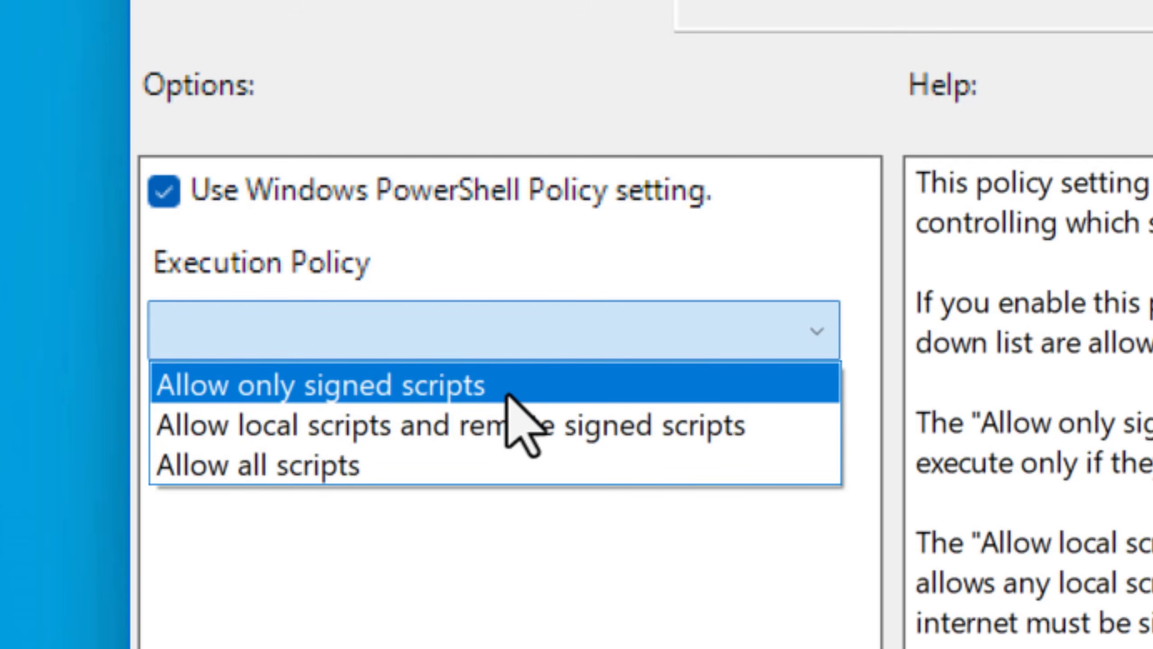
pyautogui.click(508, 393)
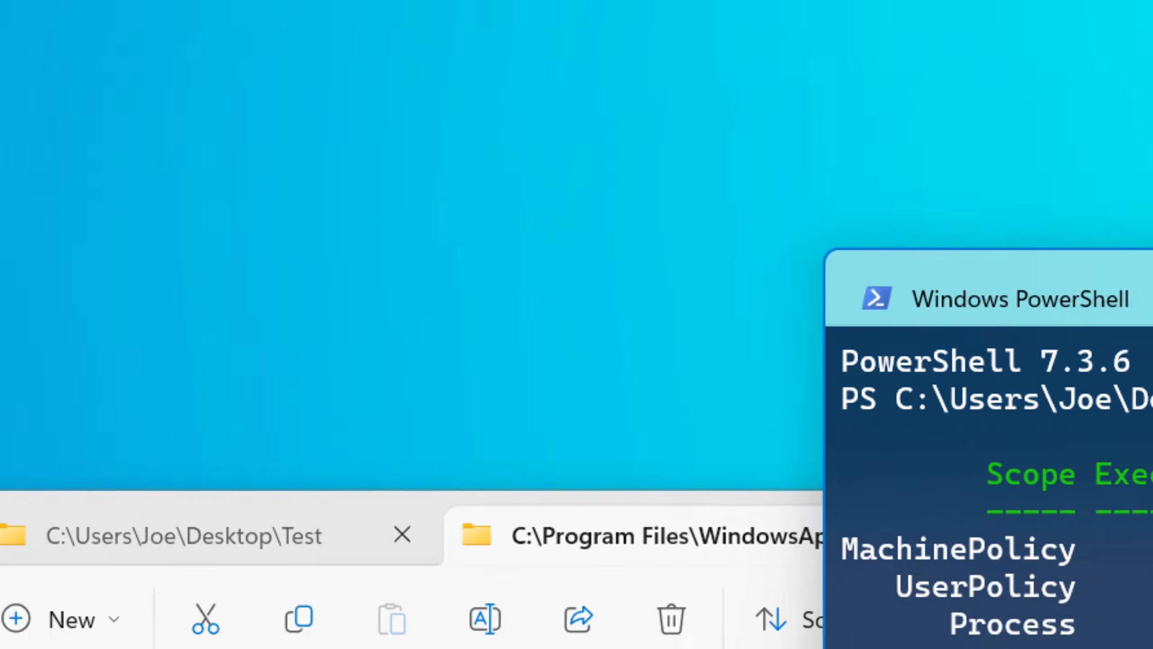
# Step: Run Get-ExecutionPolicy -List in a new PowerShell 7 session and examine the MachinePolicy and other scopes
pyautogui.click(708, 47)
pyautogui.click(764, 141)
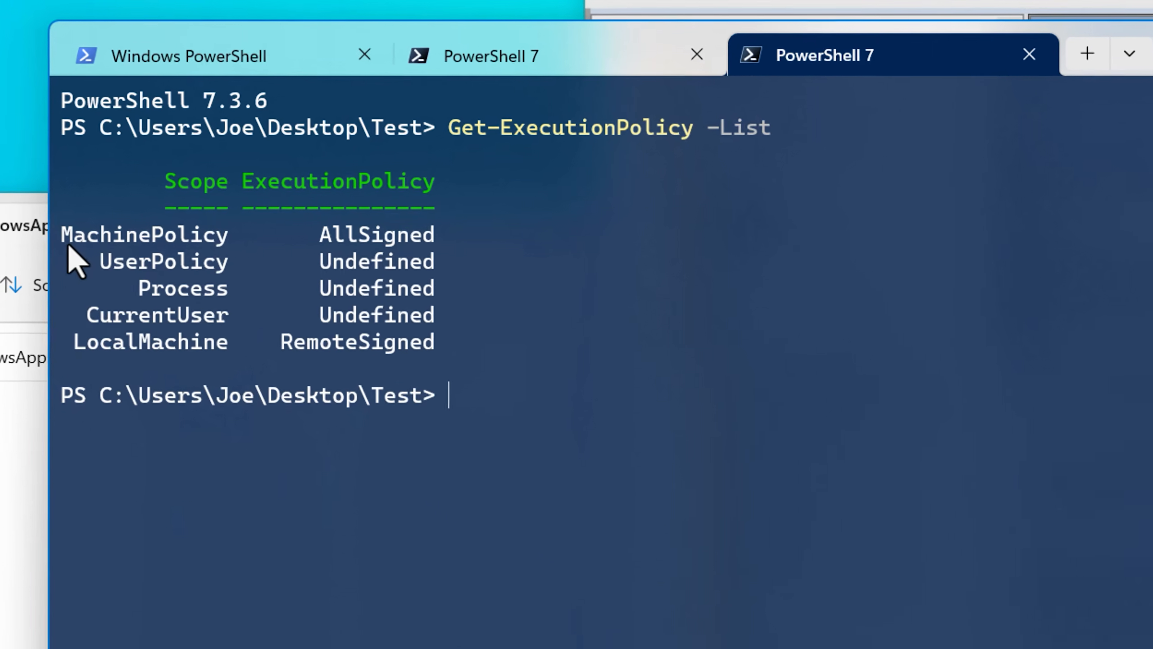
pyautogui.moveTo(55, 206); pyautogui.dragTo(350, 217)
pyautogui.moveTo(433, 266); pyautogui.dragTo(467, 262)
pyautogui.click(467, 262)
# Step: Run Get-ExecutionPolicy -List in the Windows PowerShell session for comparison
pyautogui.click(343, 73)
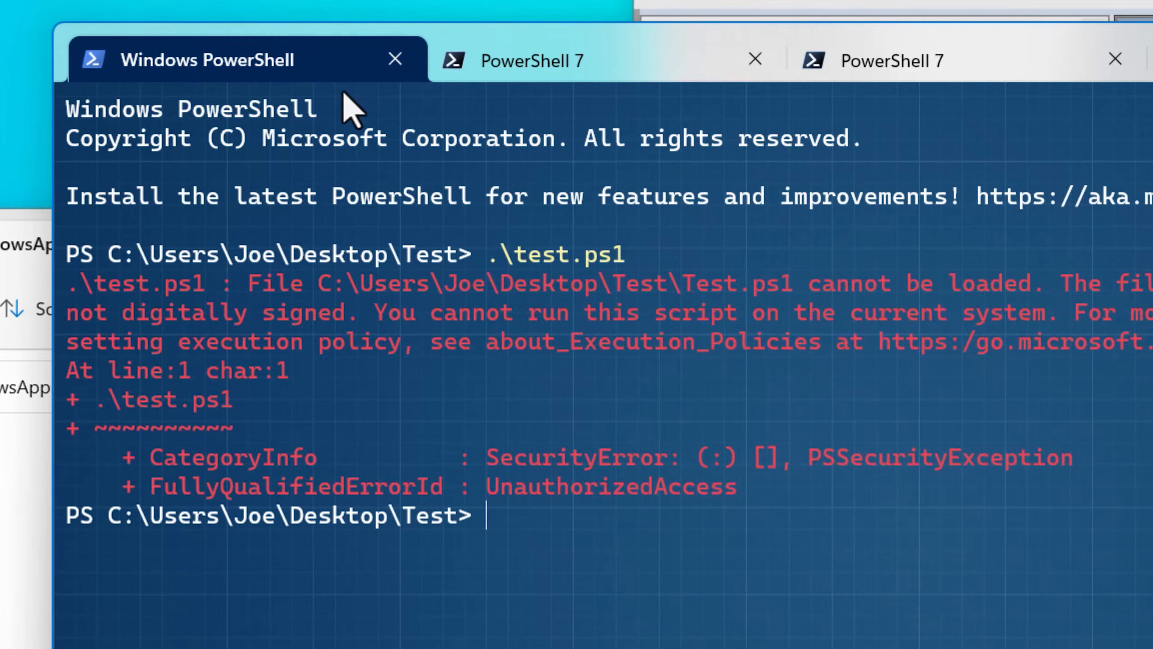
pyautogui.press('Up')
pyautogui.press('Up')
pyautogui.press('Up')
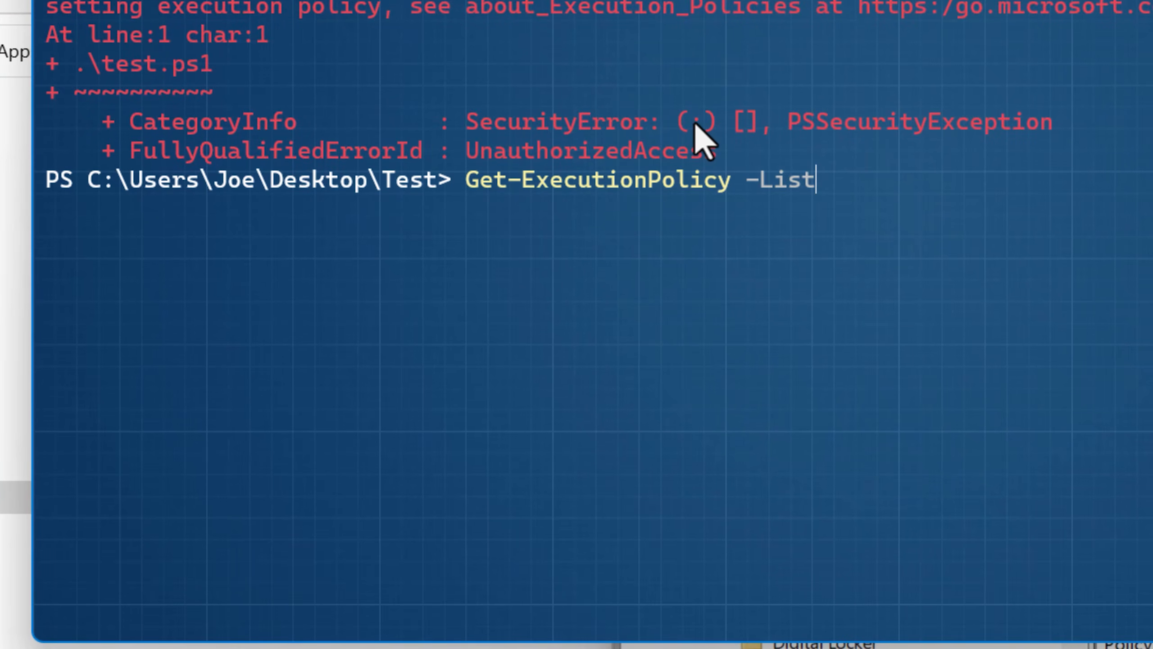
pyautogui.press('Return')
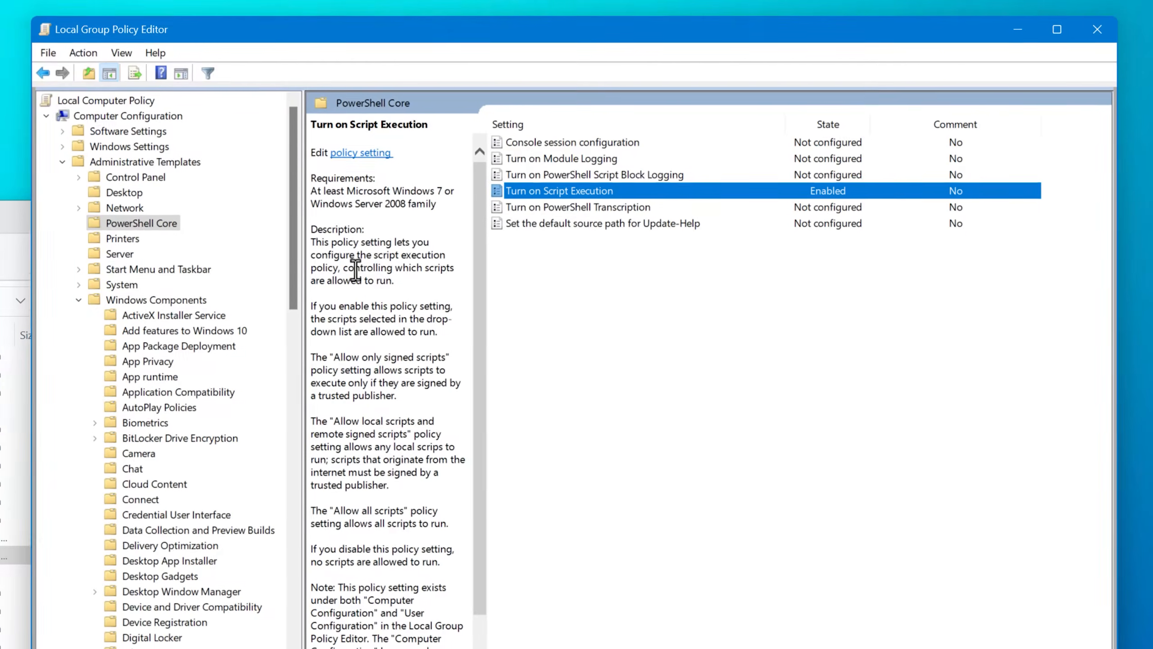
# Step: Set PowerShell Core's Turn on Script Execution policy to Allow all scripts, and list the execution policies in a new PowerShell 7 session
pyautogui.doubleClick(537, 193)
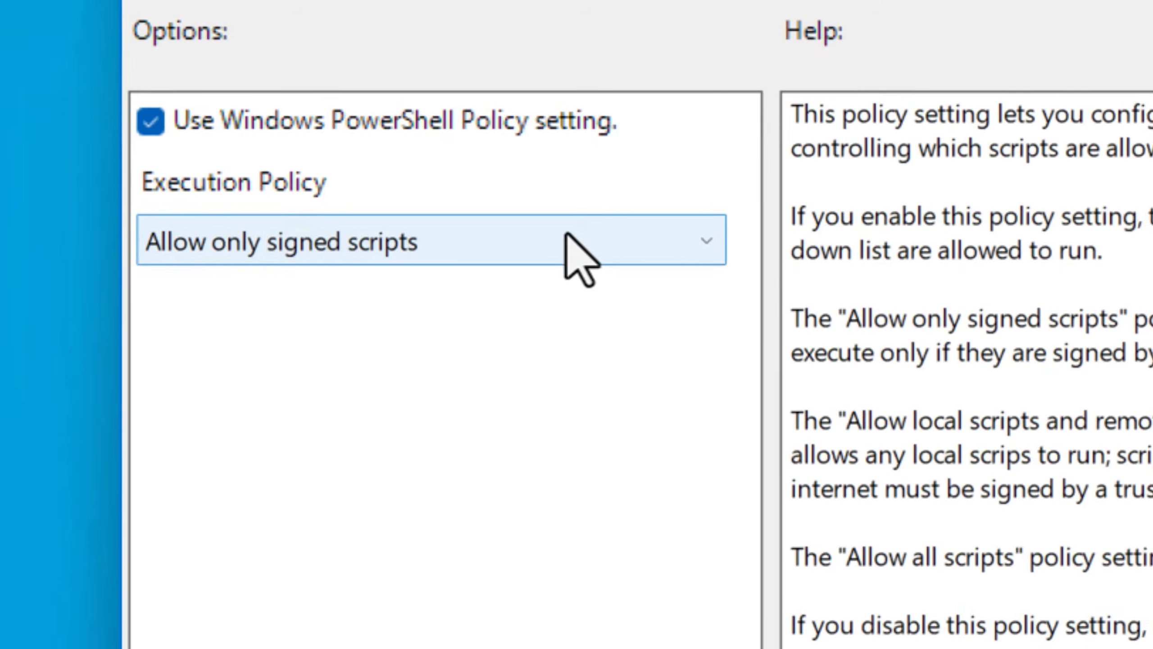
pyautogui.click(572, 257)
pyautogui.click(551, 369)
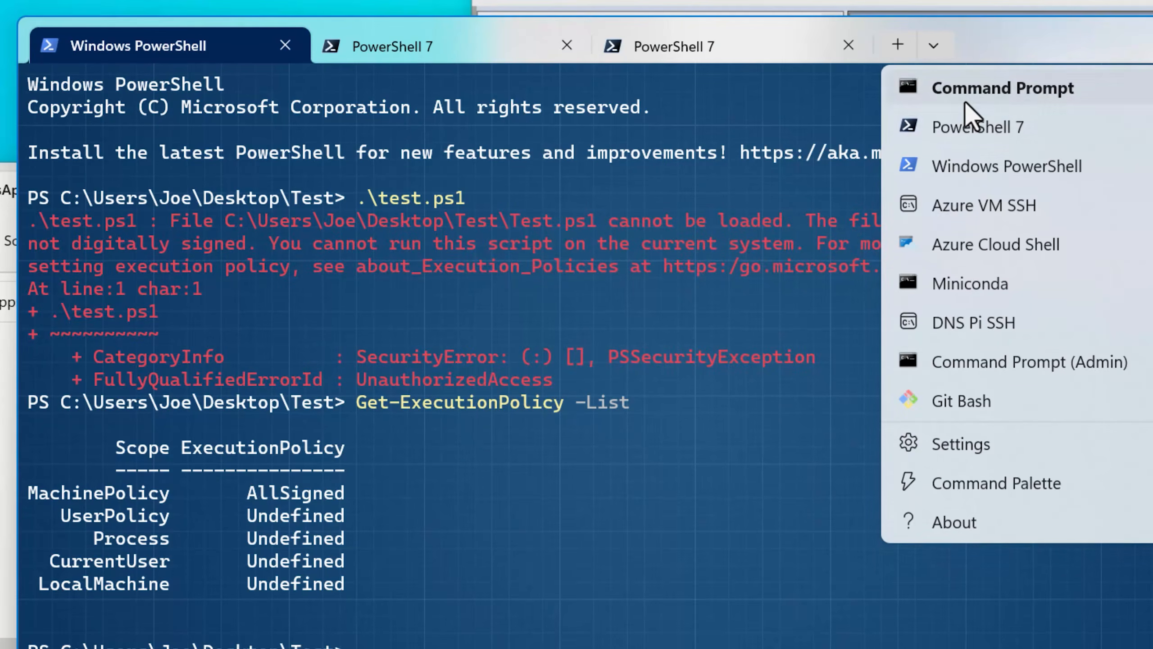
pyautogui.click(968, 123)
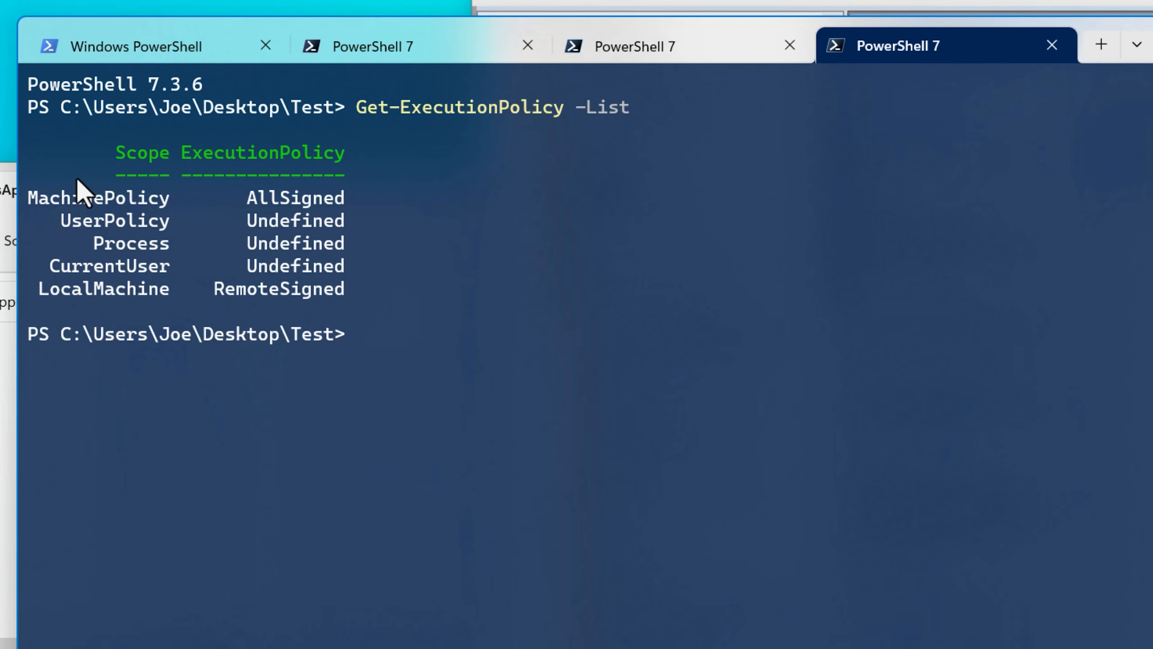
# Step: Reopen PowerShell Core's Turn on Script Execution policy and review its Execution Policy choices
pyautogui.doubleClick(78, 181)
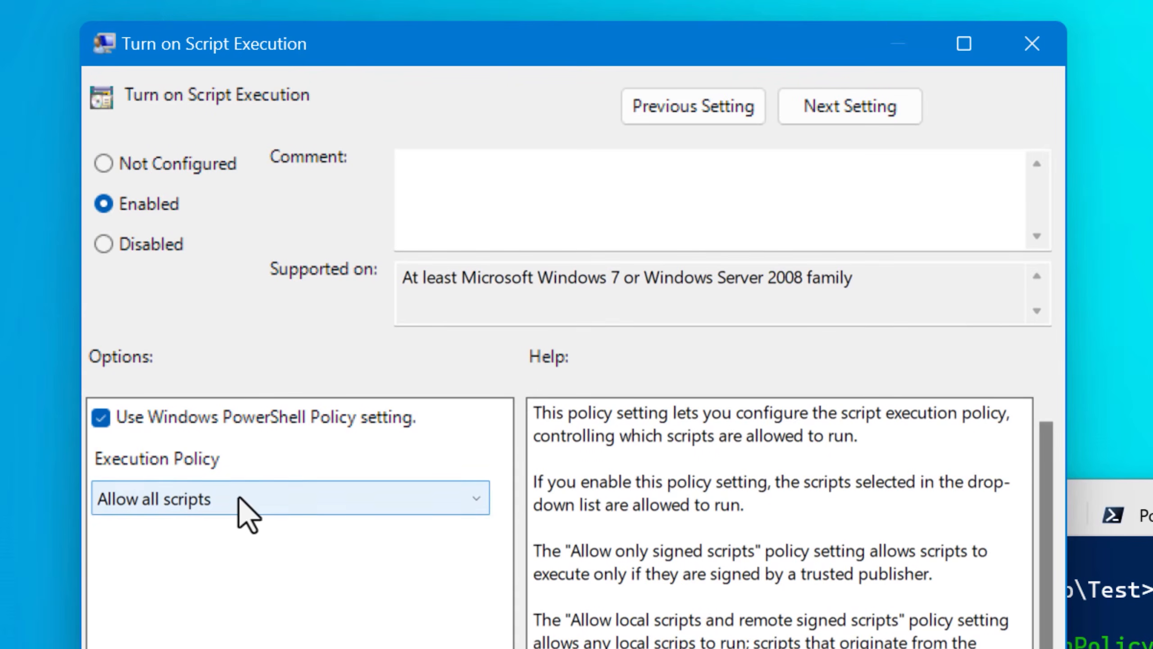
pyautogui.click(248, 515)
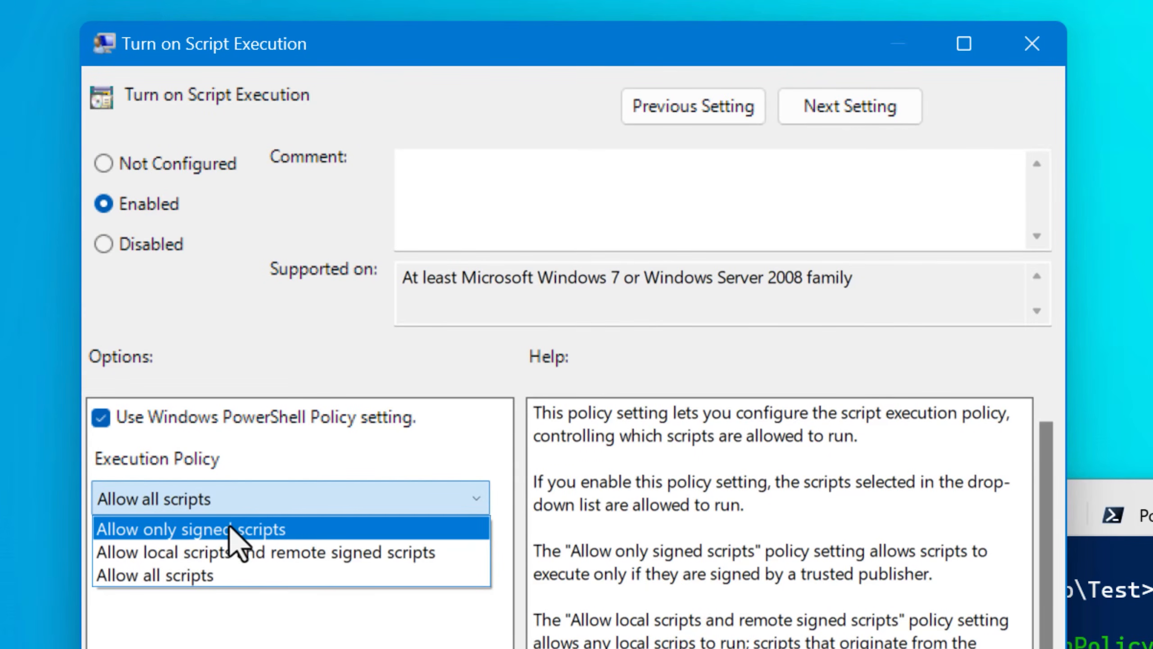
pyautogui.click(230, 485)
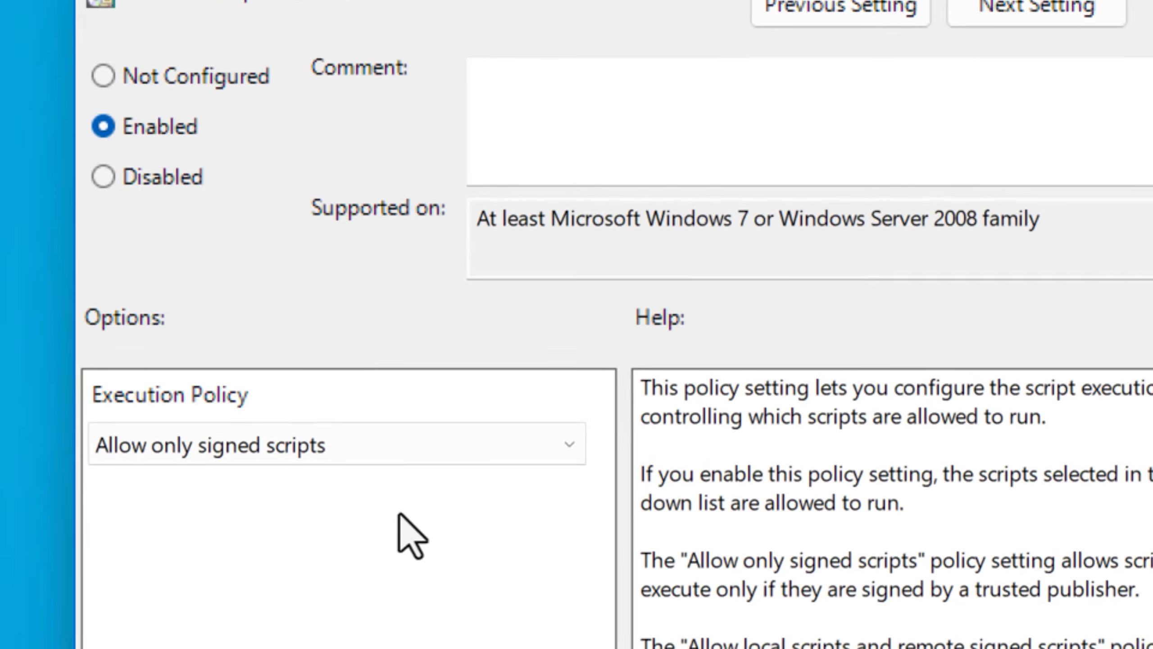
# Step: Review the Execution Policy choices in Windows PowerShell's Turn on Script Execution policy, keeping Allow only signed scripts
pyautogui.click(418, 454)
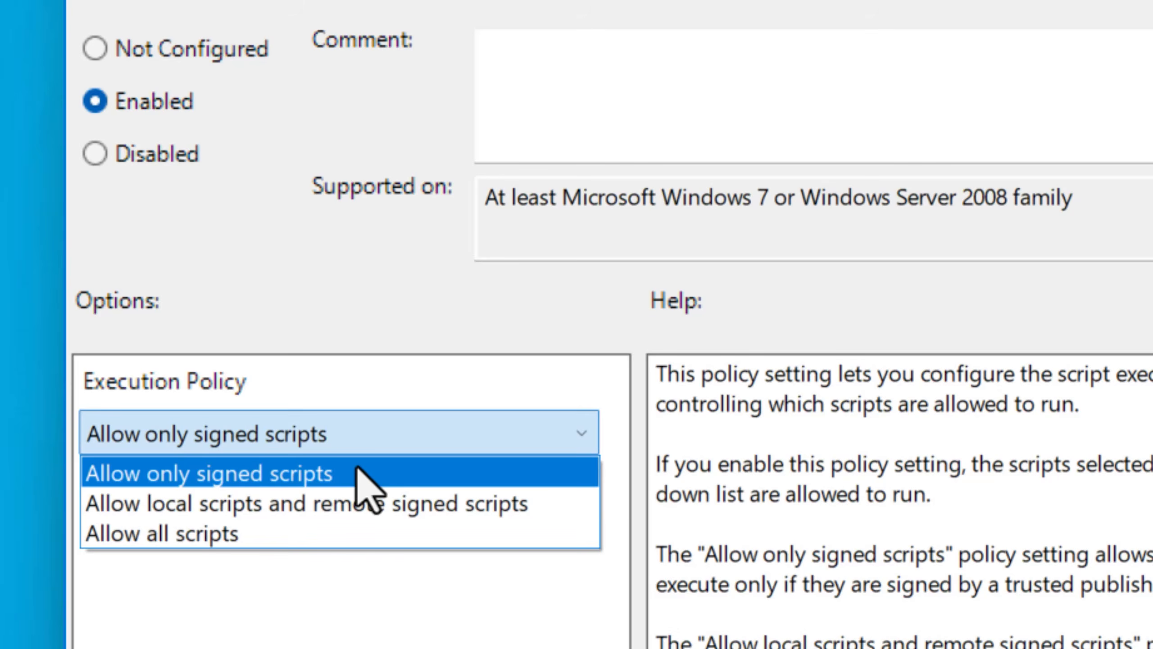
pyautogui.click(369, 471)
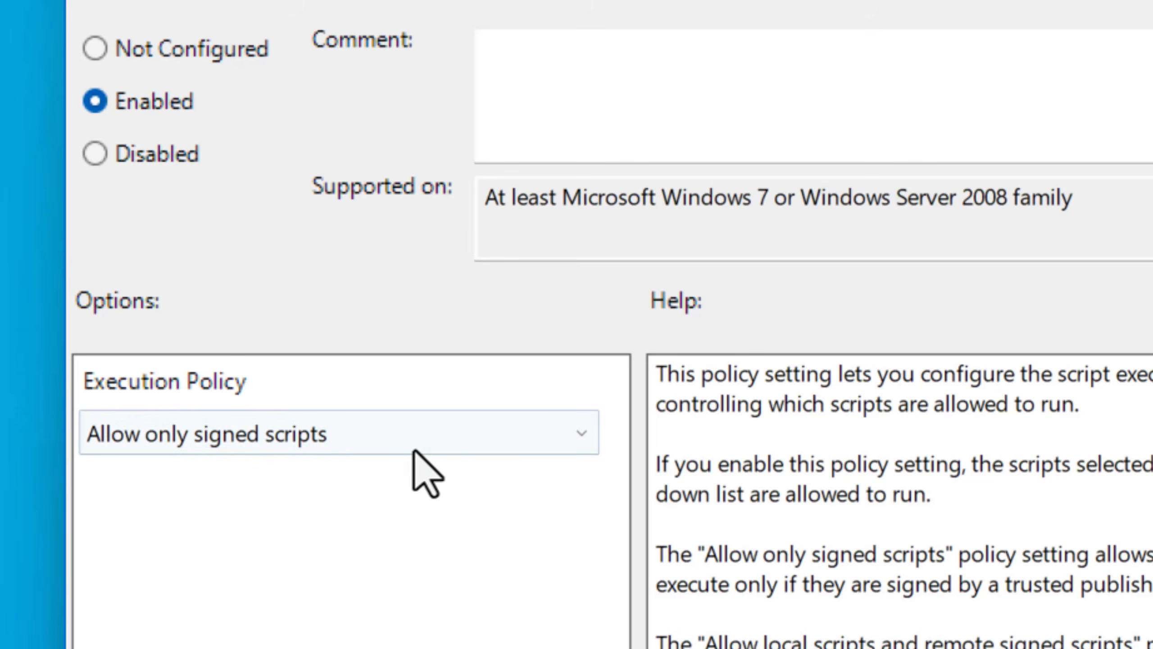
pyautogui.click(432, 436)
pyautogui.click(415, 407)
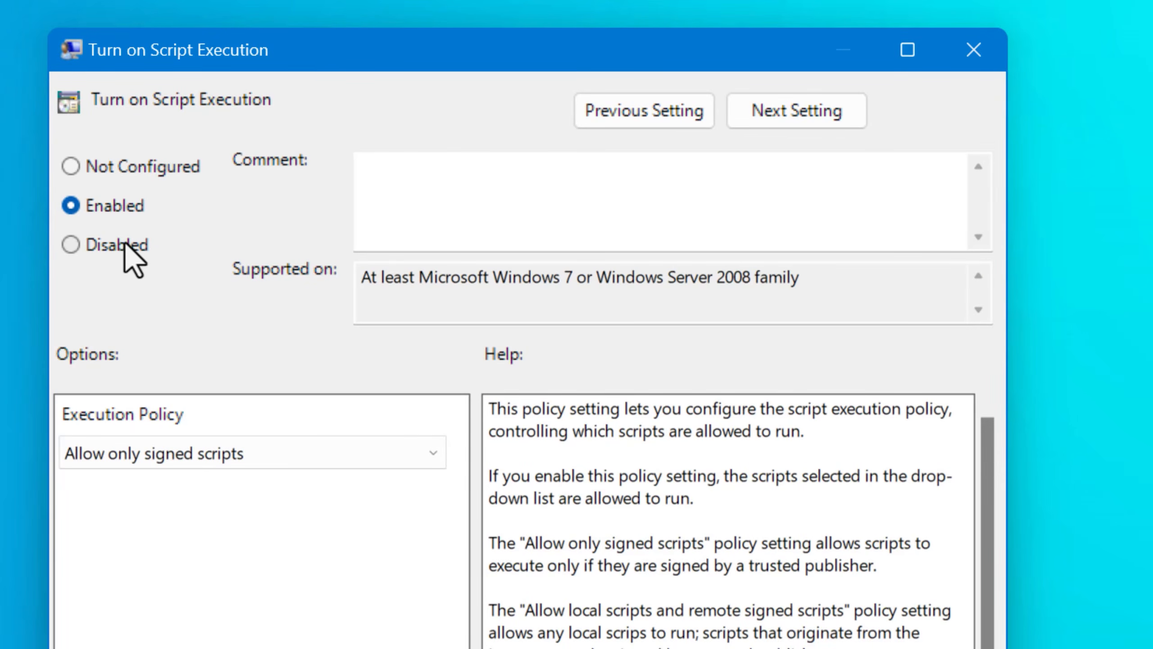
# Step: Switch Windows PowerShell's Turn on Script Execution policy to Disabled and back to Enabled, and review its Execution Policy choices again
pyautogui.click(109, 241)
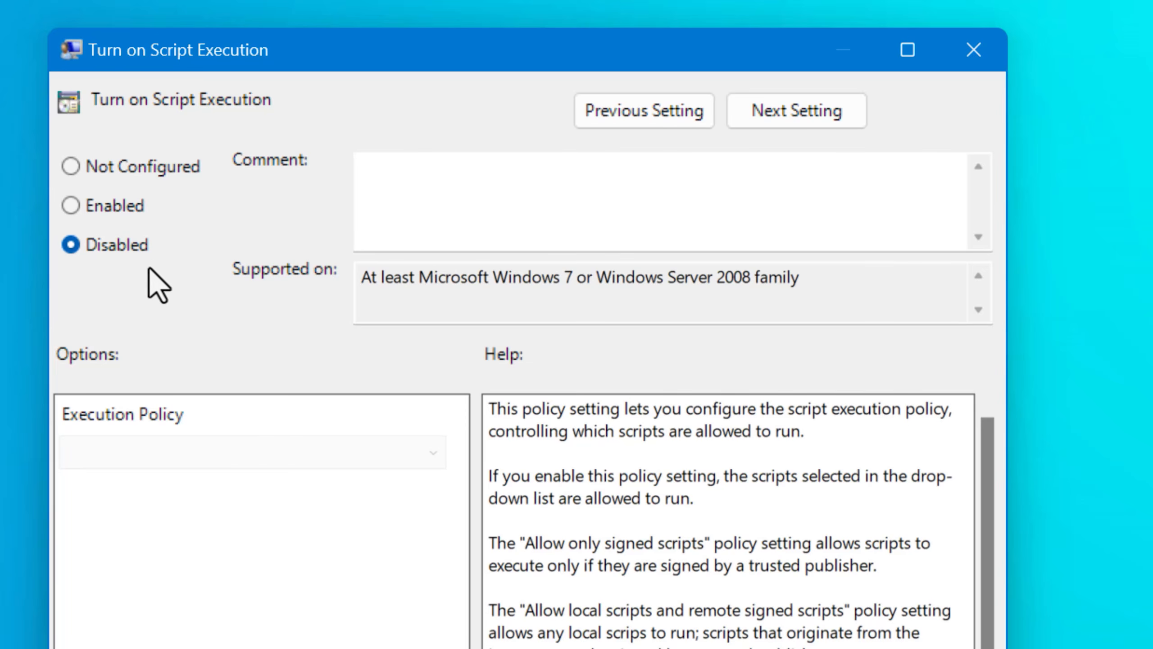
pyautogui.click(110, 213)
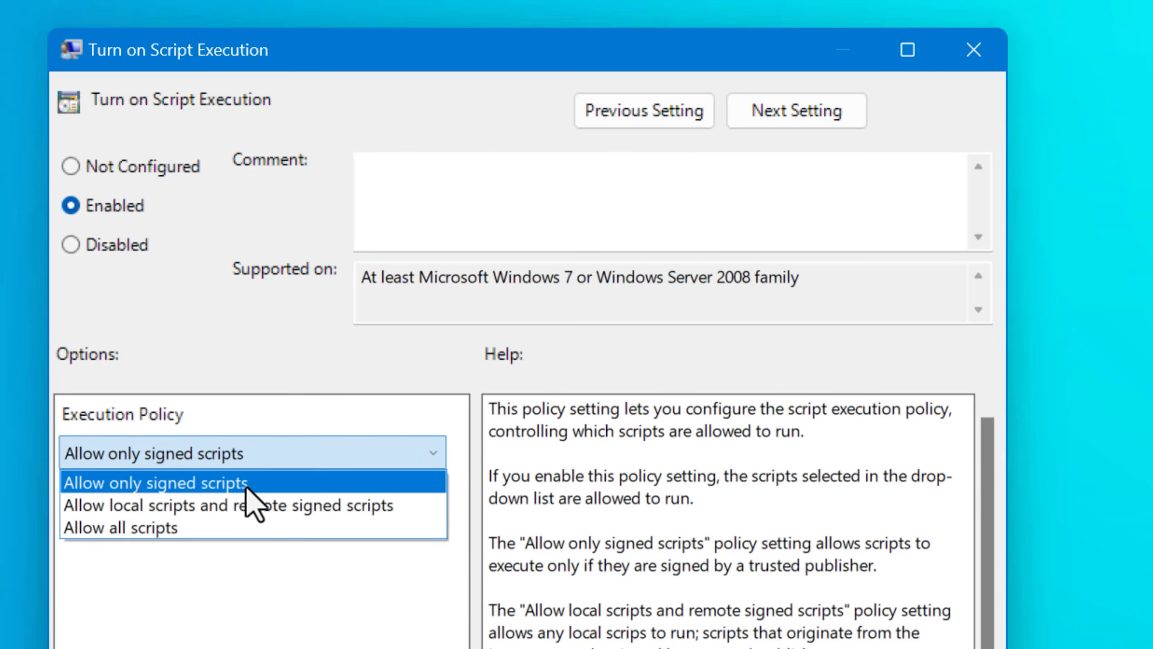
pyautogui.click(393, 634)
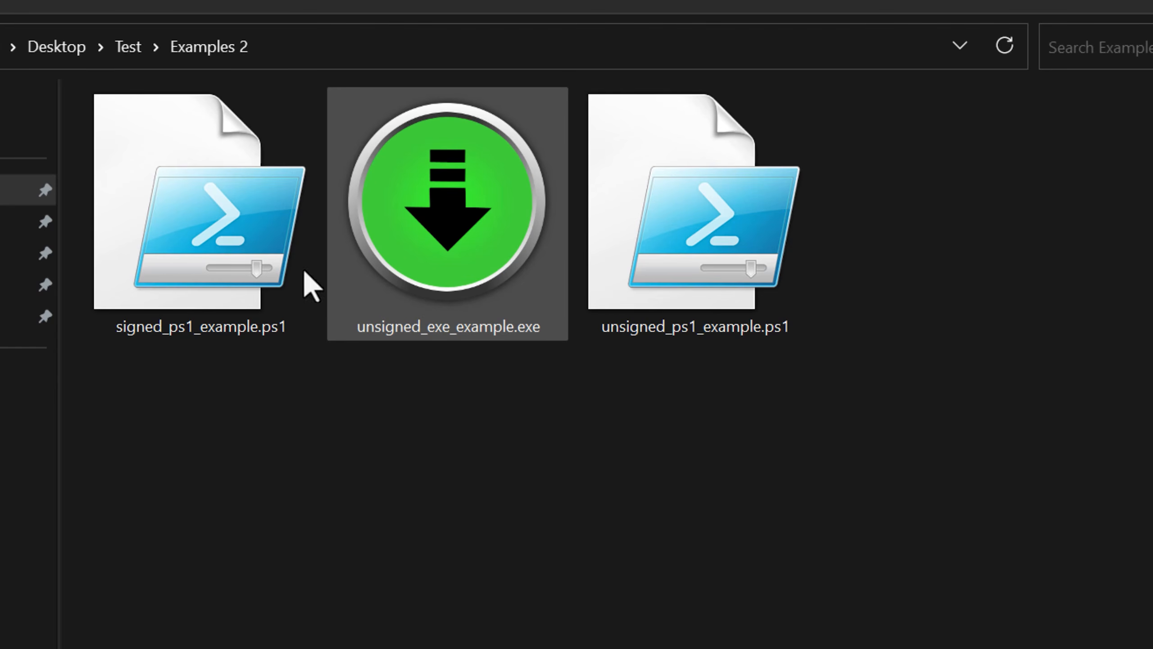
# Step: In the Examples 2 folder, view the digital signatures in the properties of signed_ps1_example.ps1
pyautogui.rightClick(183, 258)
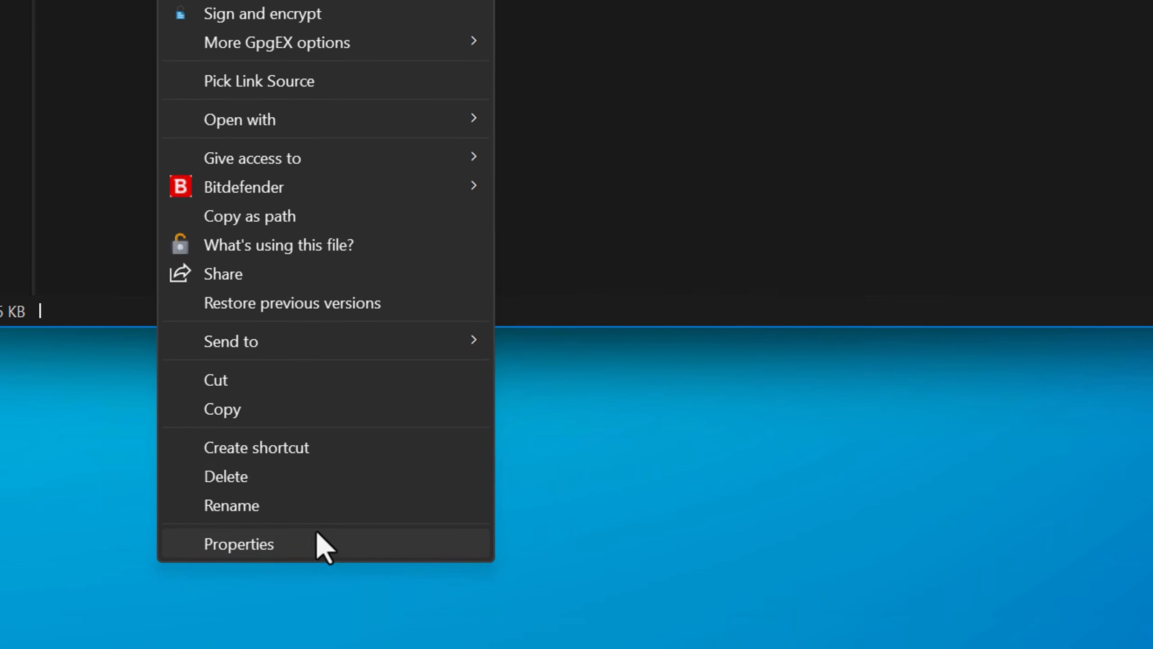
pyautogui.click(318, 536)
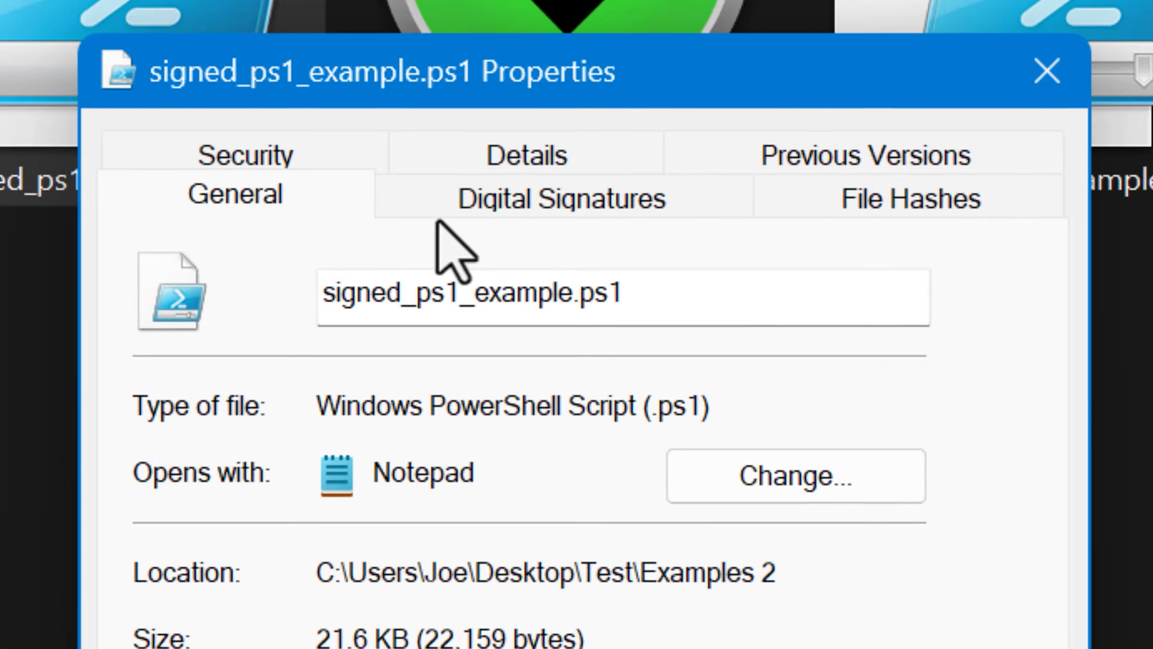
pyautogui.click(434, 212)
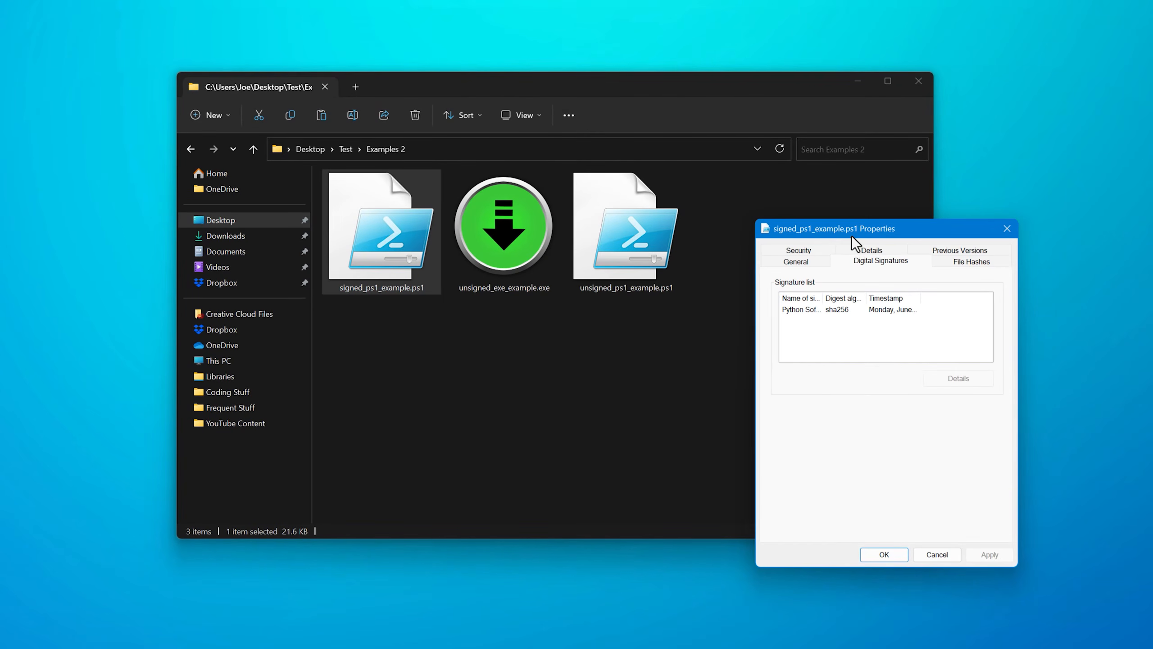
# Step: Open the properties of unsigned_exe_example.exe and place them beside those of signed_ps1_example.ps1 to compare signature information
pyautogui.moveTo(760, 87); pyautogui.dragTo(407, 79)
pyautogui.moveTo(583, 185); pyautogui.dragTo(471, 180)
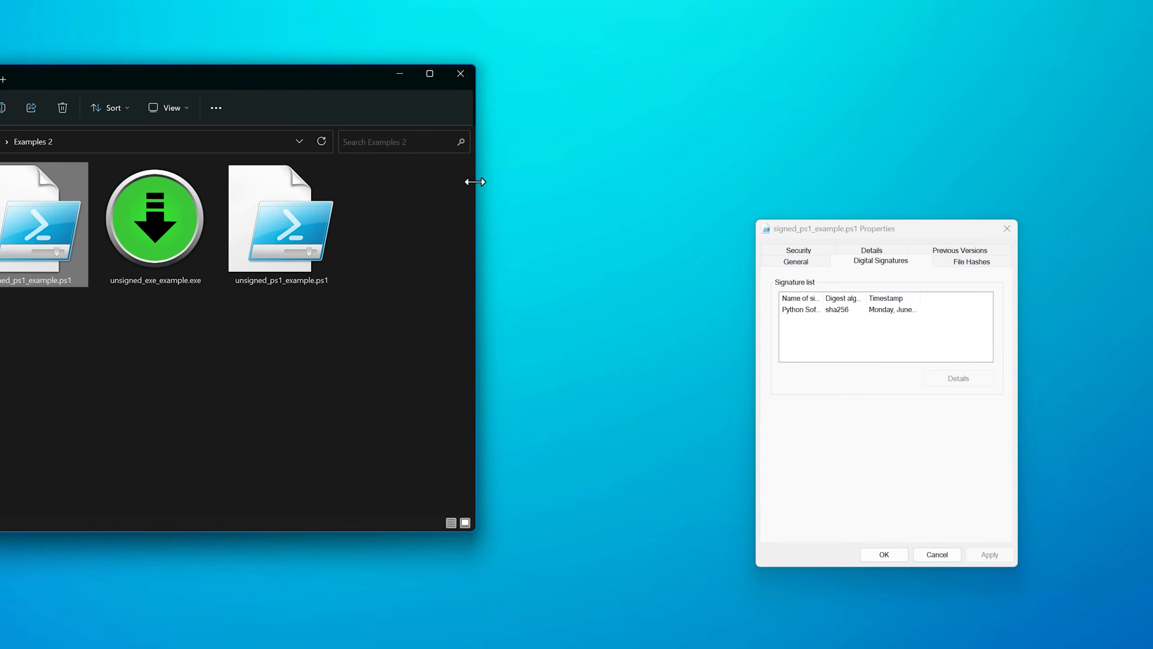
pyautogui.click(178, 252)
pyautogui.rightClick(179, 253)
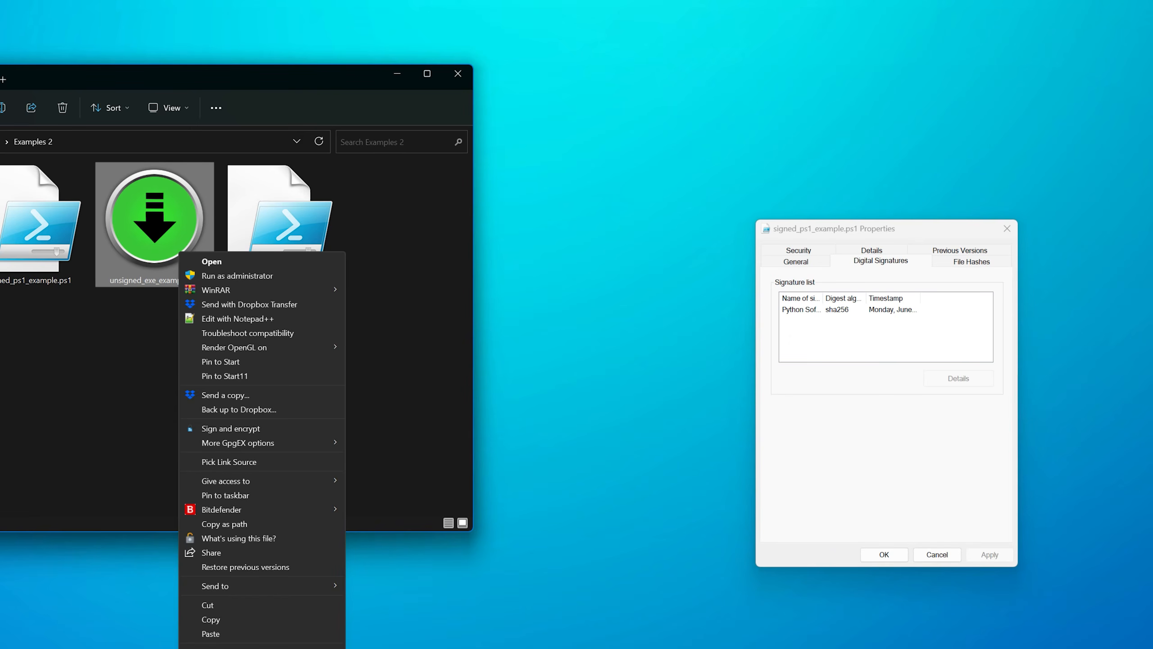
pyautogui.click(283, 622)
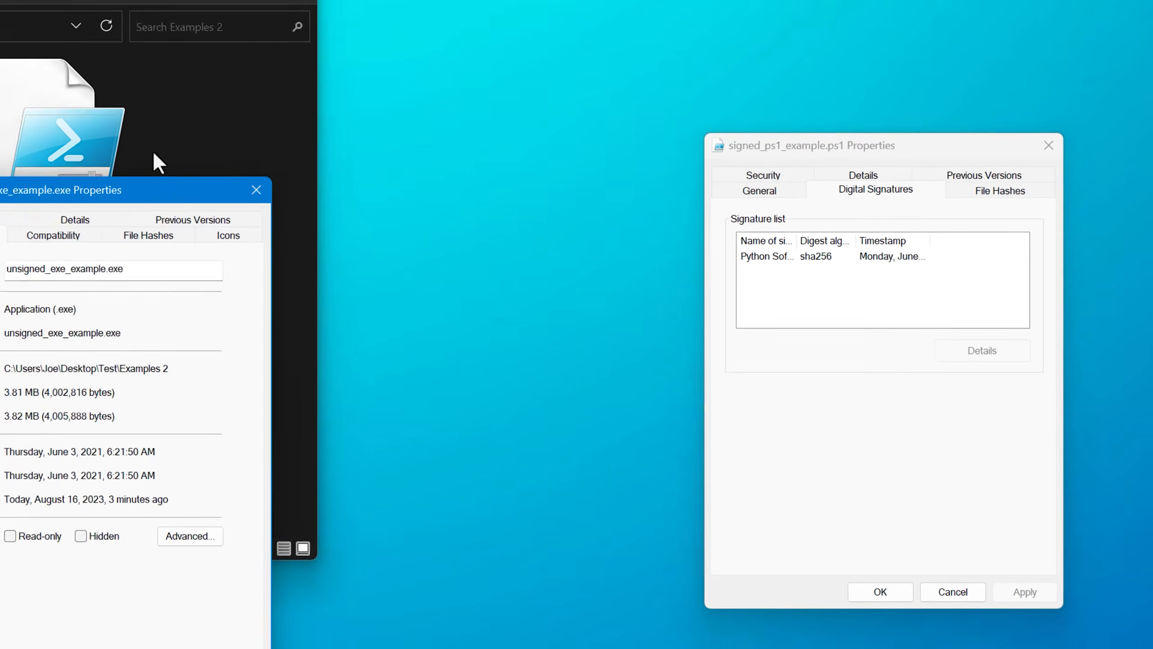
pyautogui.moveTo(303, 271); pyautogui.dragTo(609, 235)
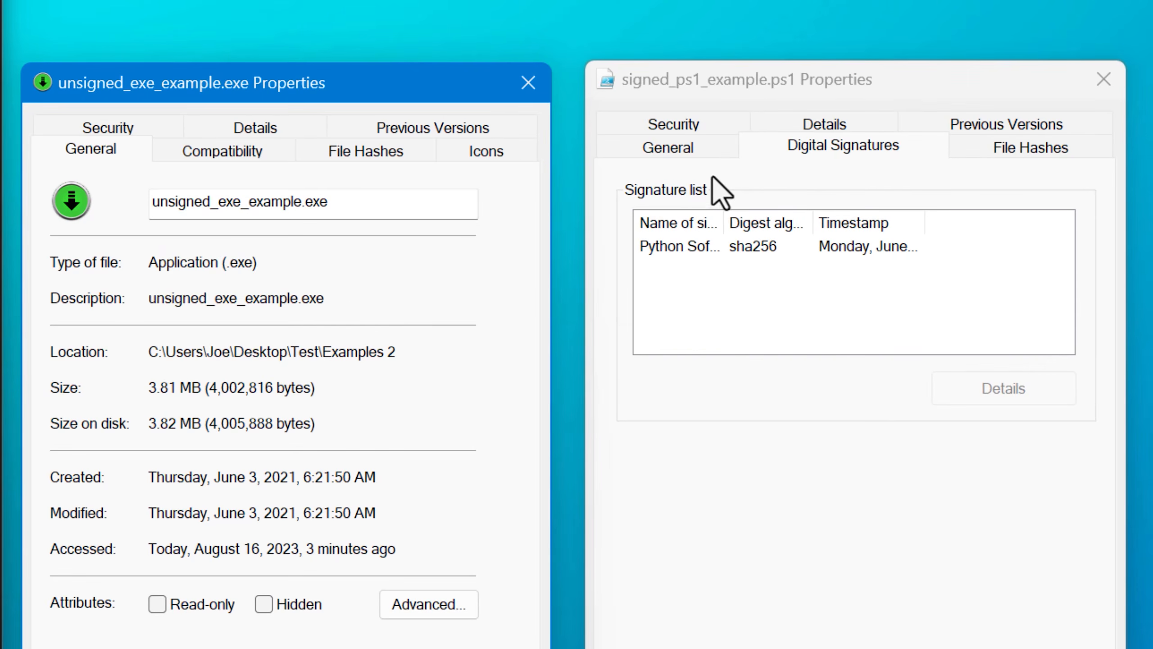
# Step: Open the details of the Python Software Foundation sha256 signature on signed_ps1_example.ps1
pyautogui.click(767, 252)
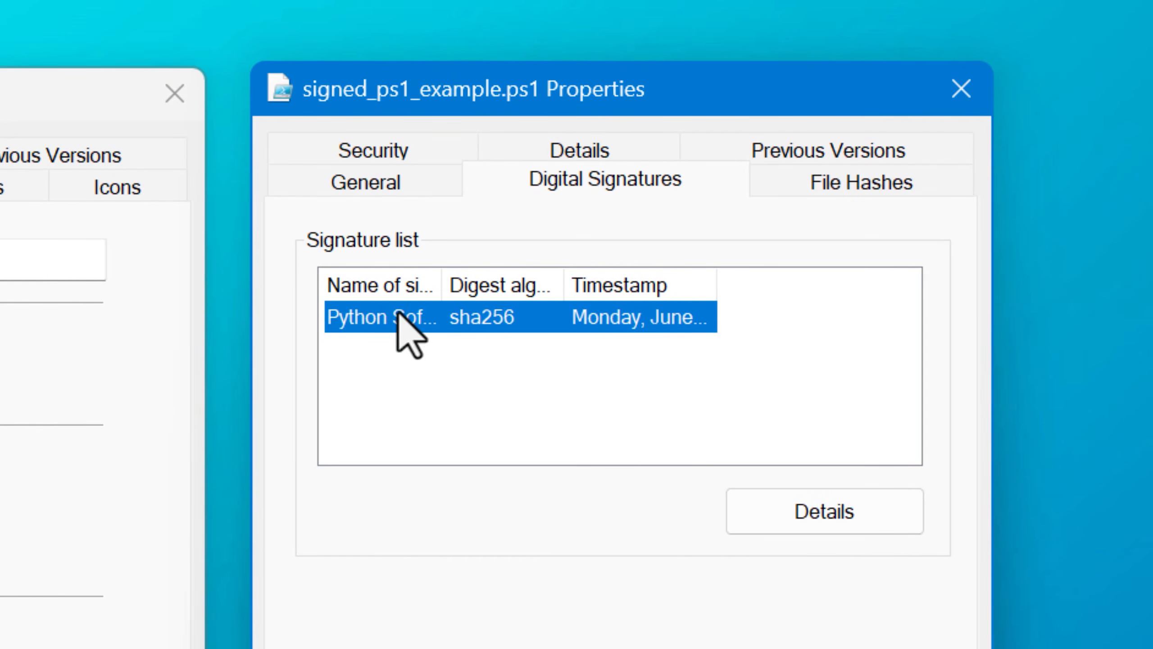
pyautogui.click(769, 520)
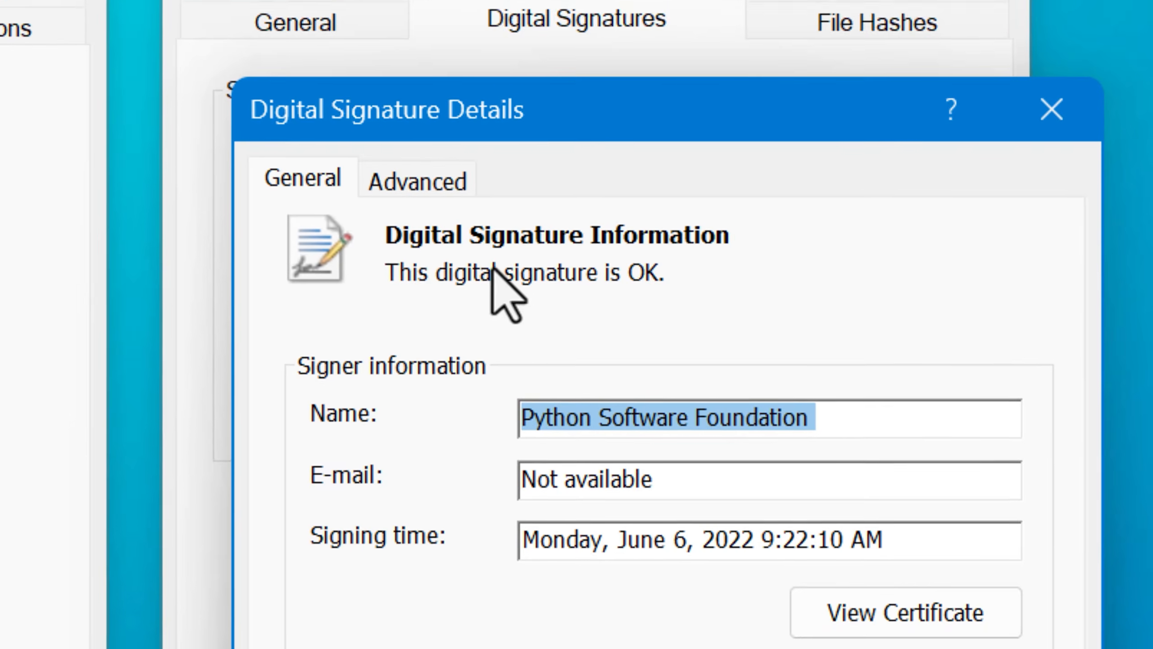